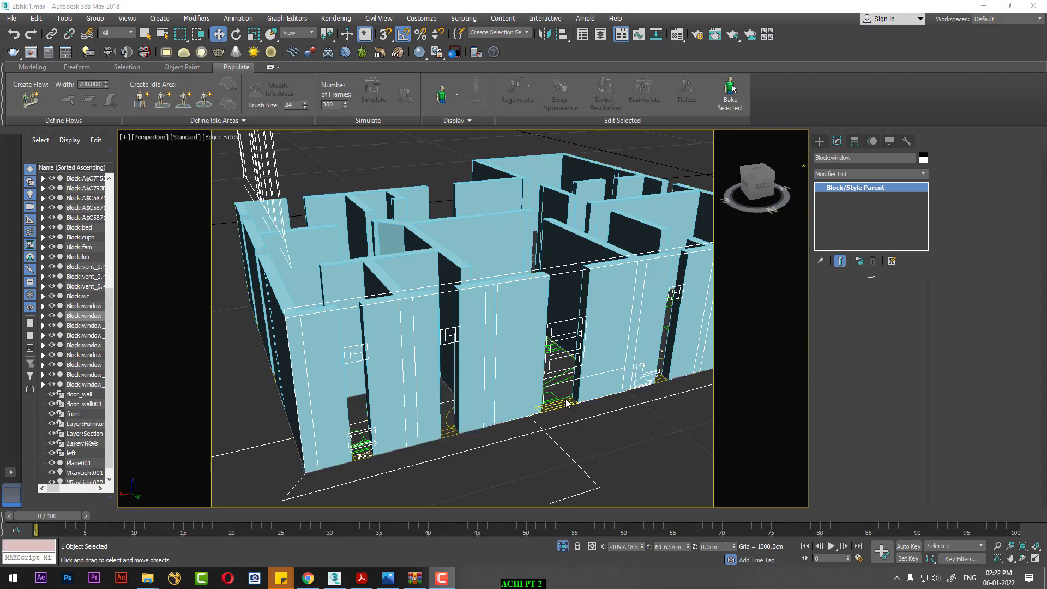
# Orbit around the house and select the floor_wall walls object
pyautogui.scroll(-3, 644, 348)
pyautogui.keyDown('alt'); pyautogui.moveTo(644, 348); pyautogui.dragTo(465, 389, button='middle'); pyautogui.keyUp('alt')
pyautogui.scroll(3, 465, 389)
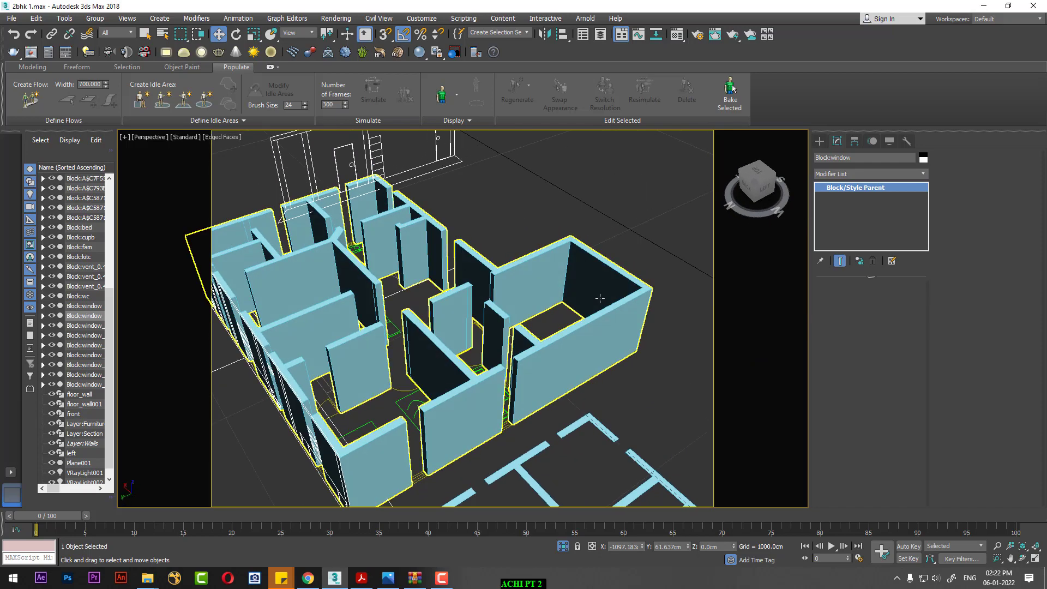
pyautogui.click(533, 311)
pyautogui.click(626, 368)
pyautogui.click(582, 353)
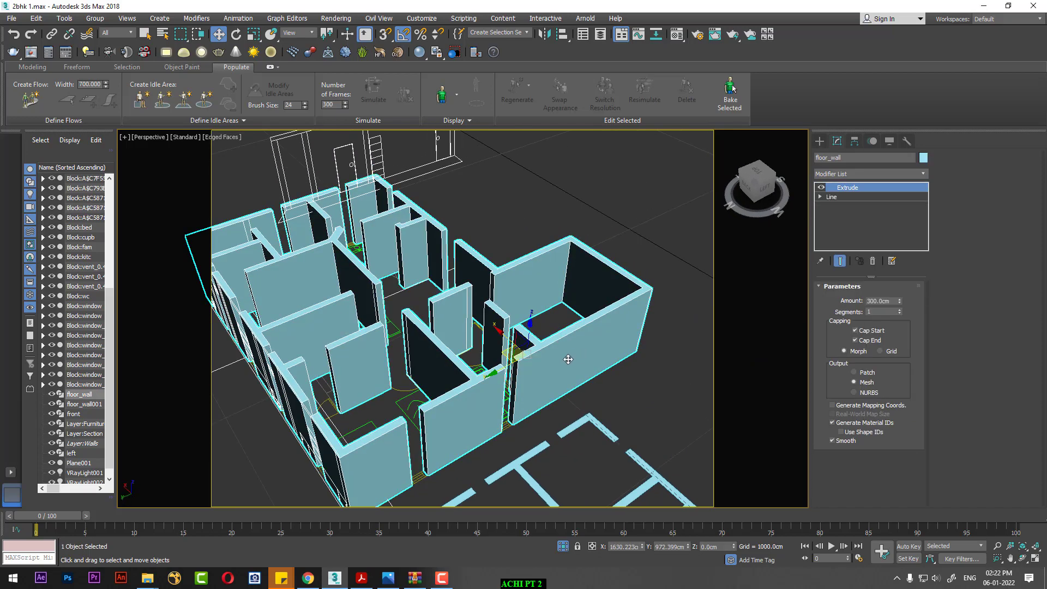
pyautogui.scroll(-2, 546, 376)
pyautogui.scroll(-2, 505, 399)
pyautogui.keyDown('alt'); pyautogui.moveTo(505, 399); pyautogui.dragTo(588, 388, button='middle'); pyautogui.keyUp('alt')
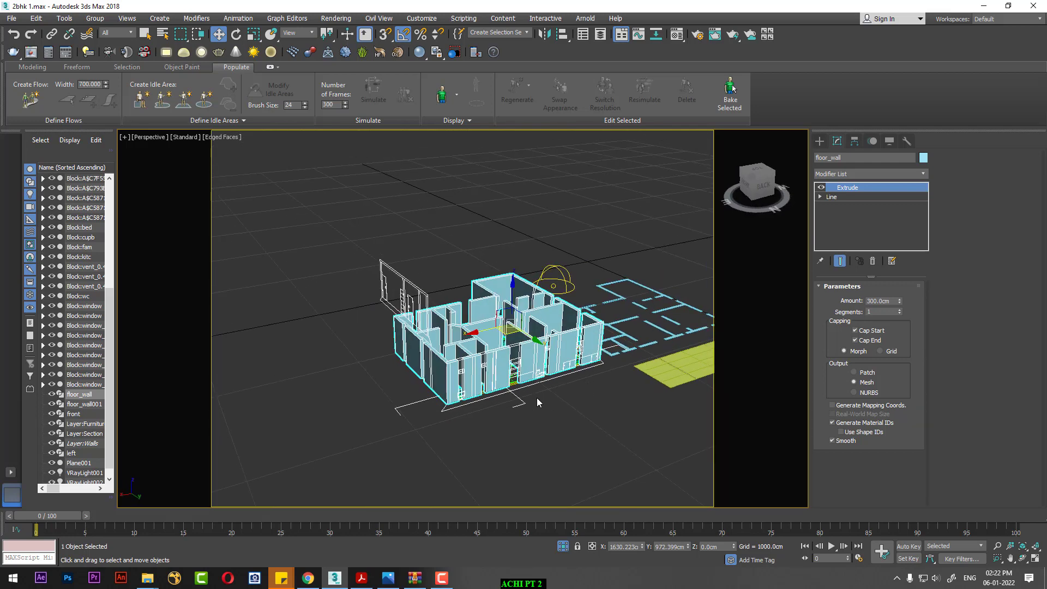
# Switch the Create panel to the Doors object category
pyautogui.click(819, 142)
pyautogui.click(828, 172)
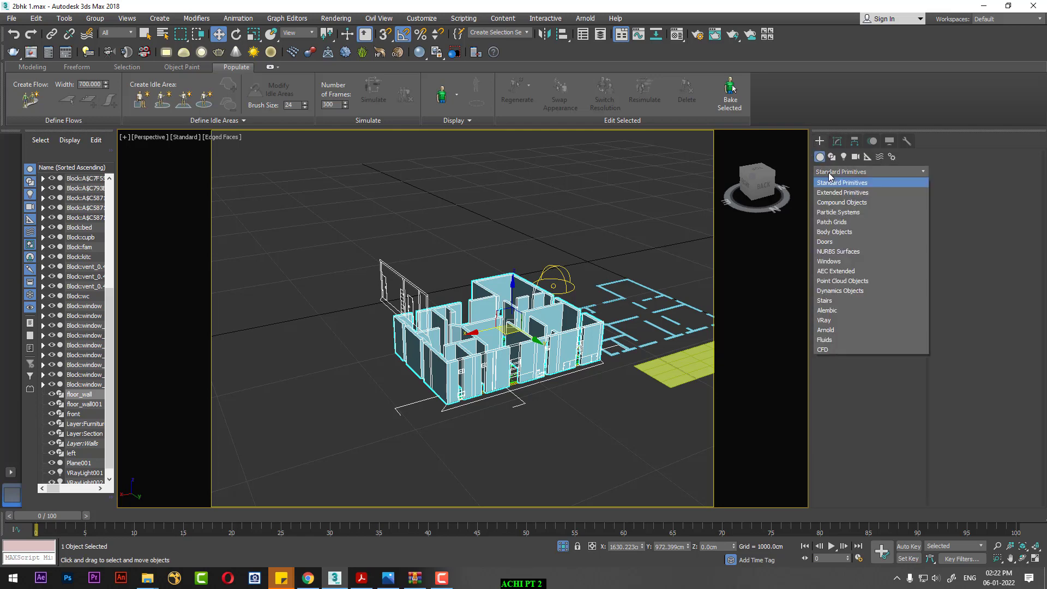
pyautogui.click(837, 242)
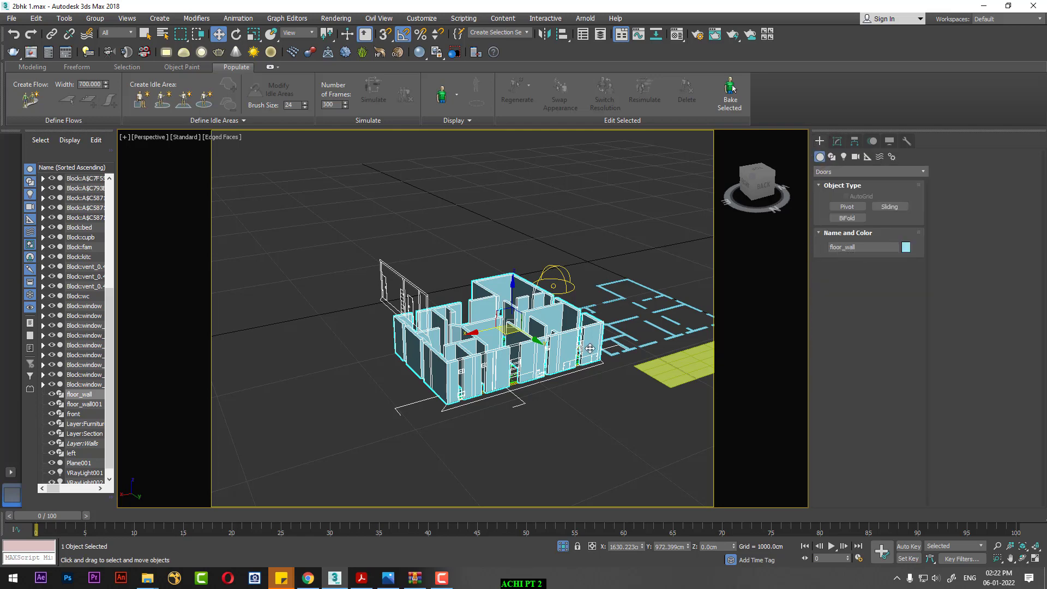
pyautogui.moveTo(590, 348); pyautogui.dragTo(571, 322, button='middle')
pyautogui.scroll(-3, 562, 415)
pyautogui.moveTo(561, 414); pyautogui.dragTo(541, 405, button='middle')
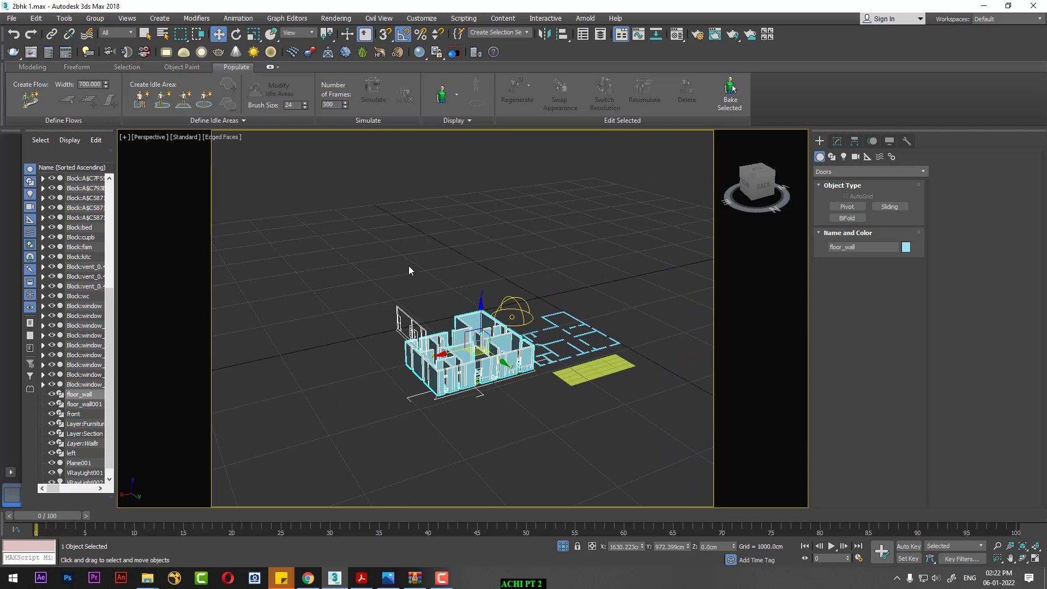
# Select all 91 objects in the scene with Ctrl+A
pyautogui.hotkey('ctrl', 'a')
pyautogui.click(639, 300)
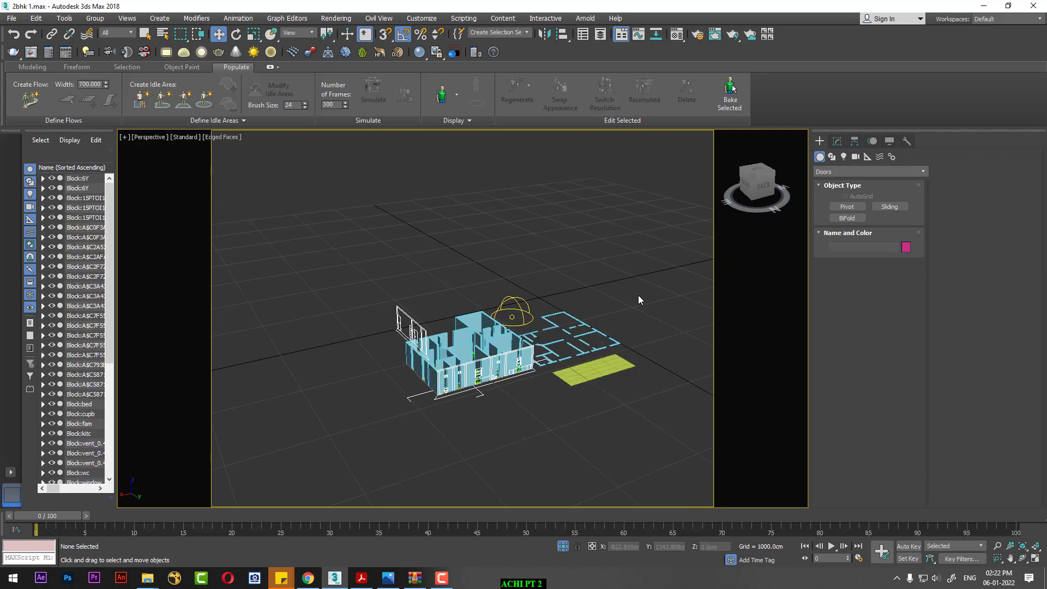
pyautogui.hotkey('ctrl', 'a')
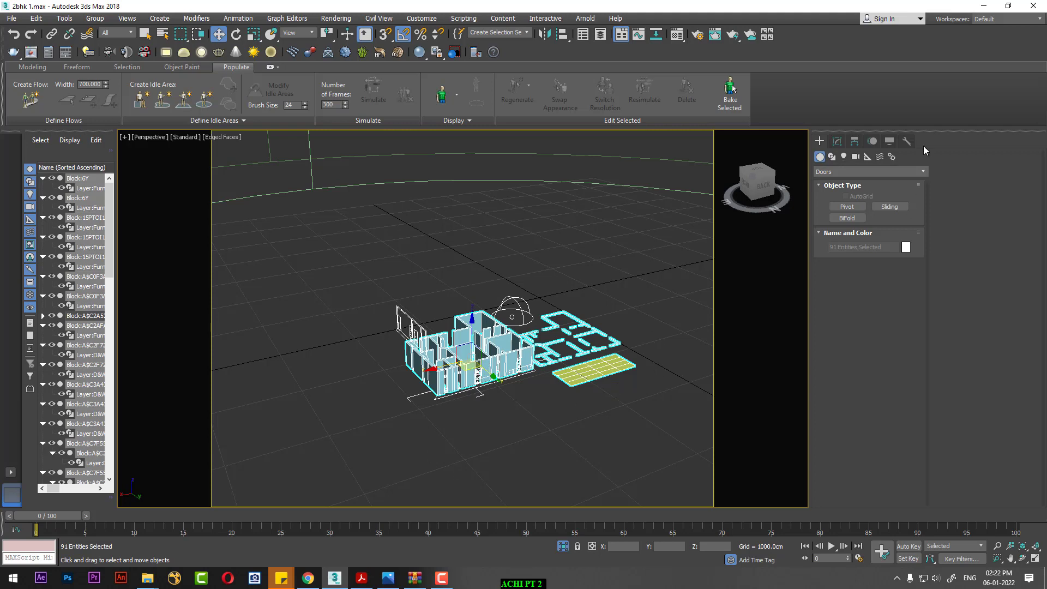
# Bring up the Utilities More list and browse the available utilities
pyautogui.click(908, 140)
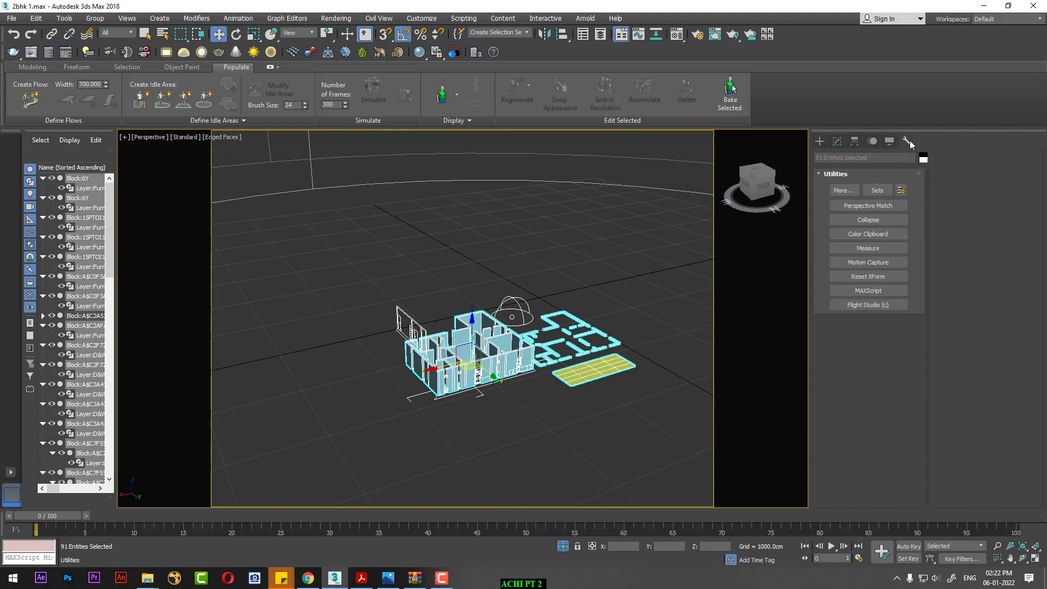
pyautogui.click(843, 191)
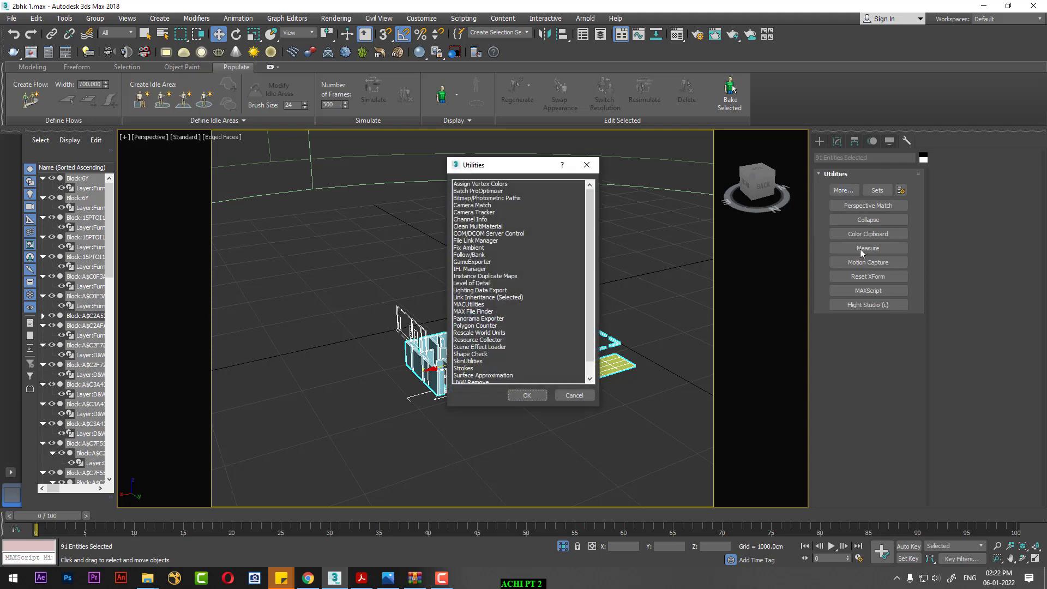
pyautogui.click(484, 219)
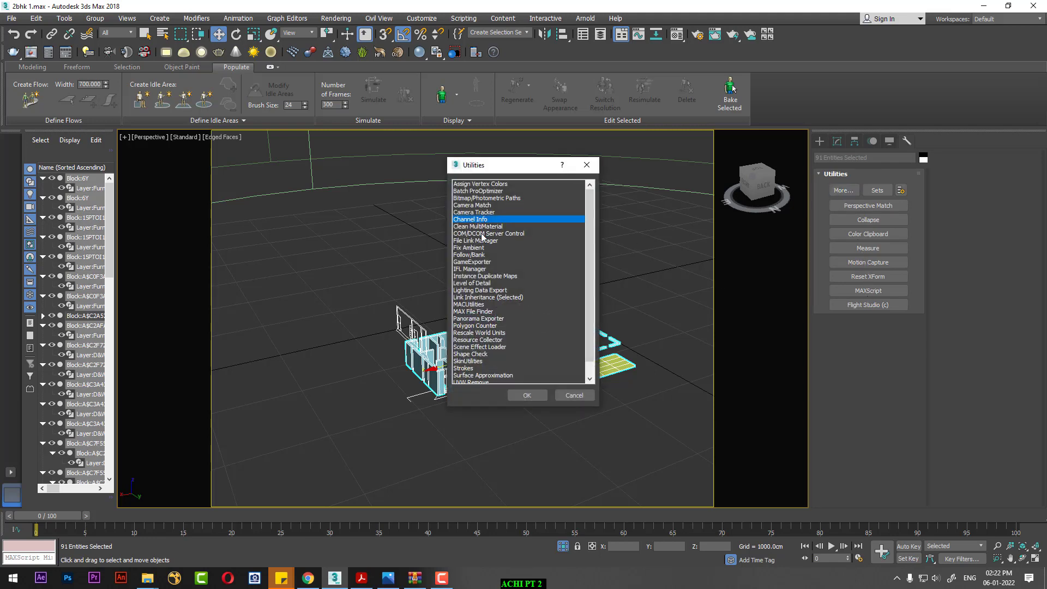
pyautogui.press('s')
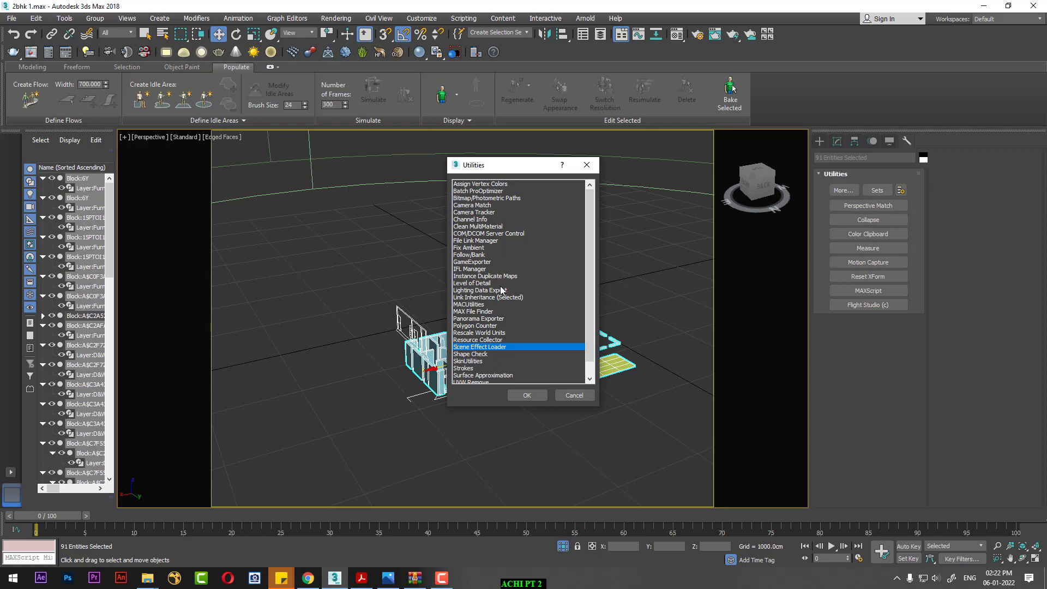
pyautogui.press('g')
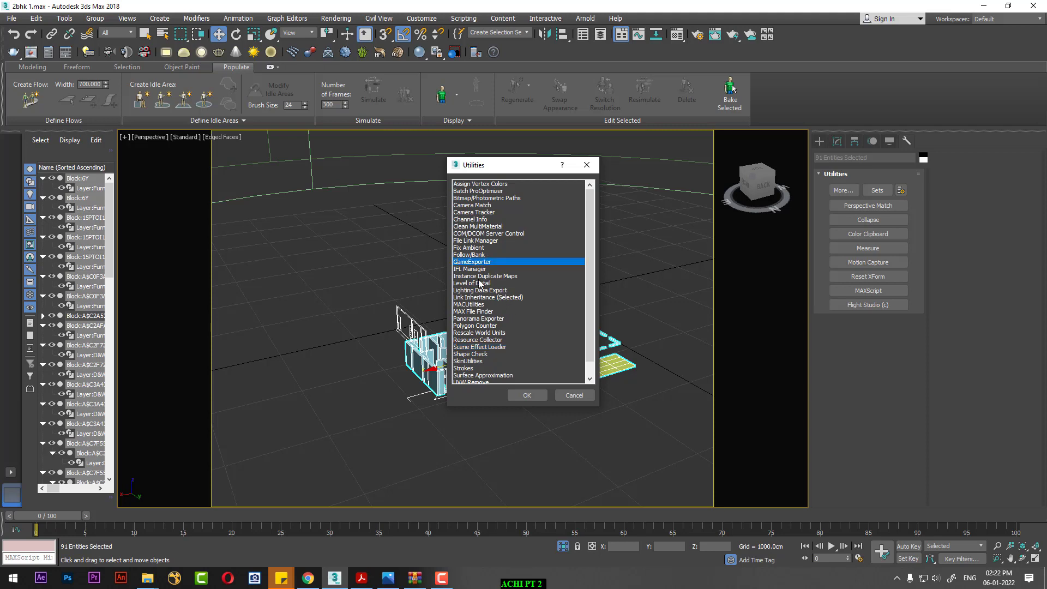
pyautogui.click(482, 290)
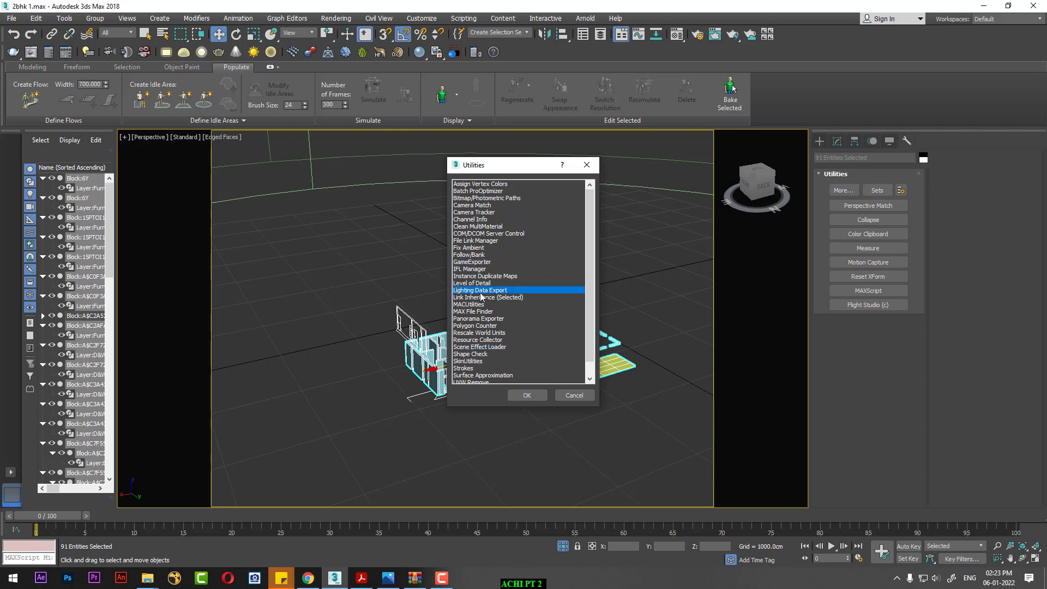
pyautogui.scroll(-1, 481, 357)
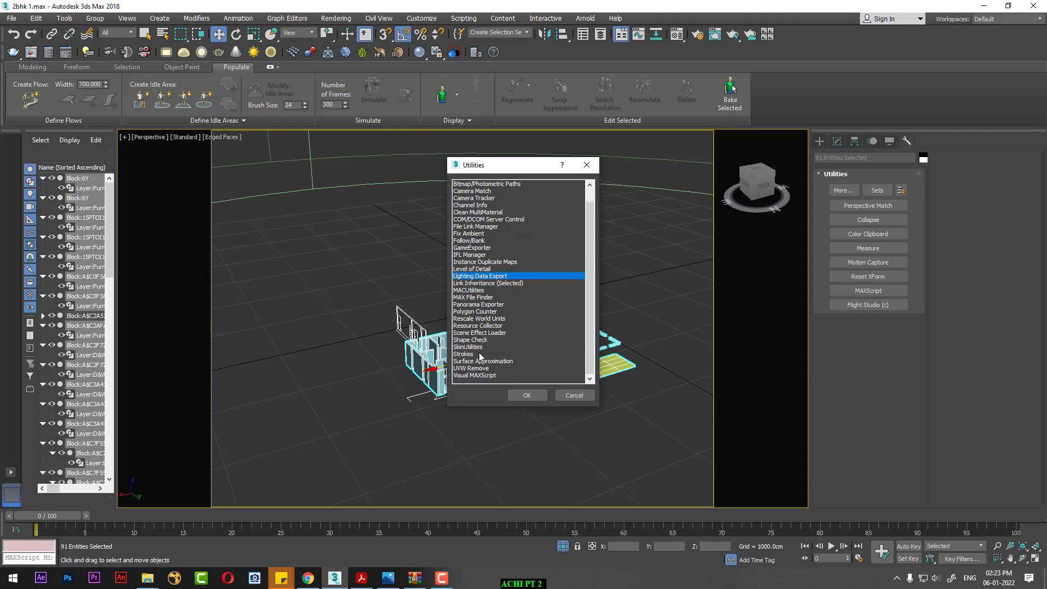
pyautogui.click(472, 340)
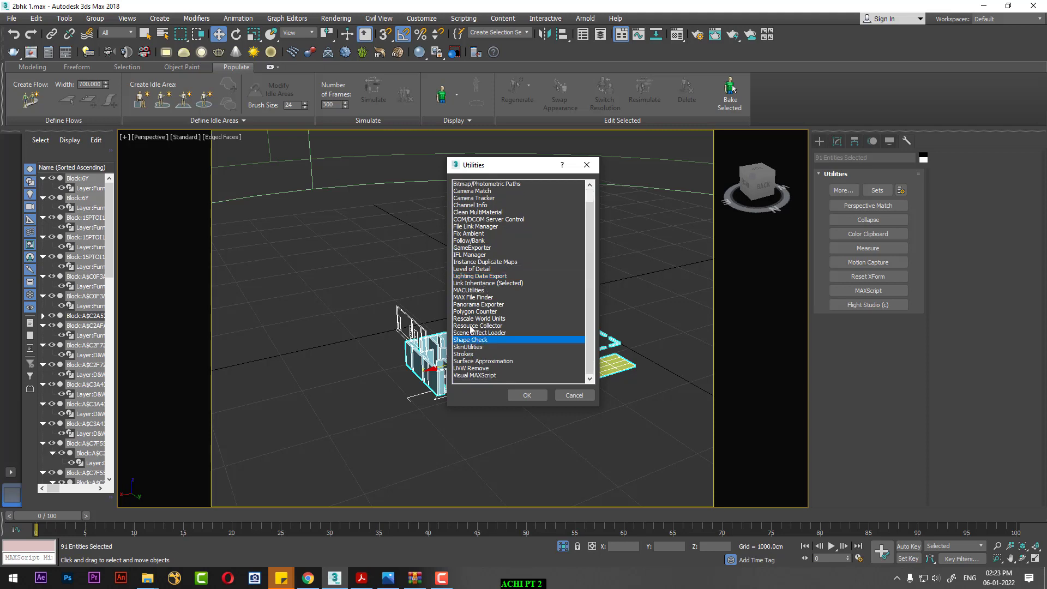
pyautogui.scroll(1, 473, 282)
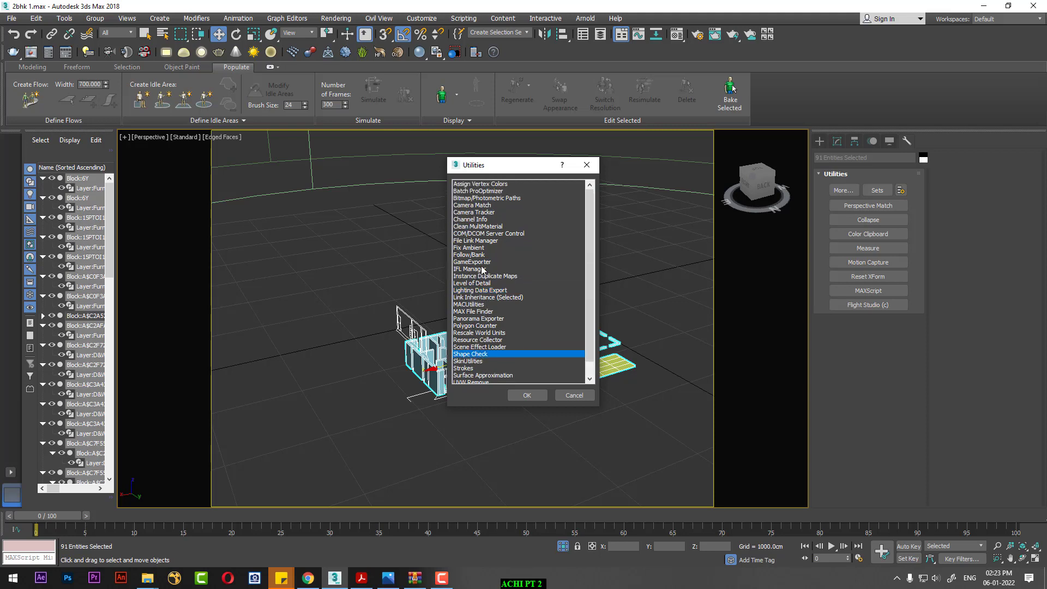
pyautogui.click(484, 185)
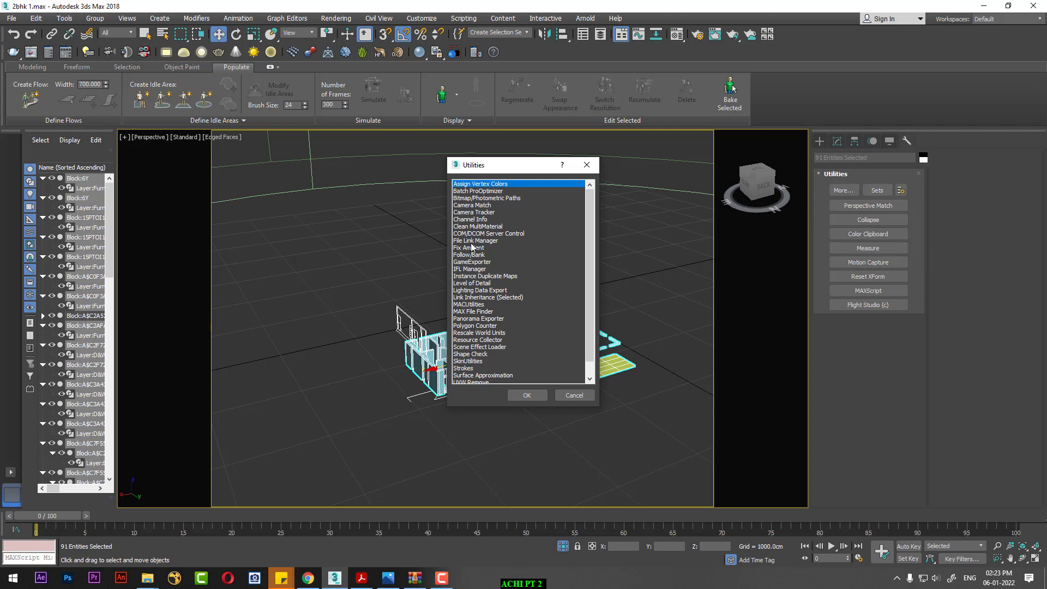
# Look through the rest of the utility list and choose Rescale World Units
pyautogui.click(473, 312)
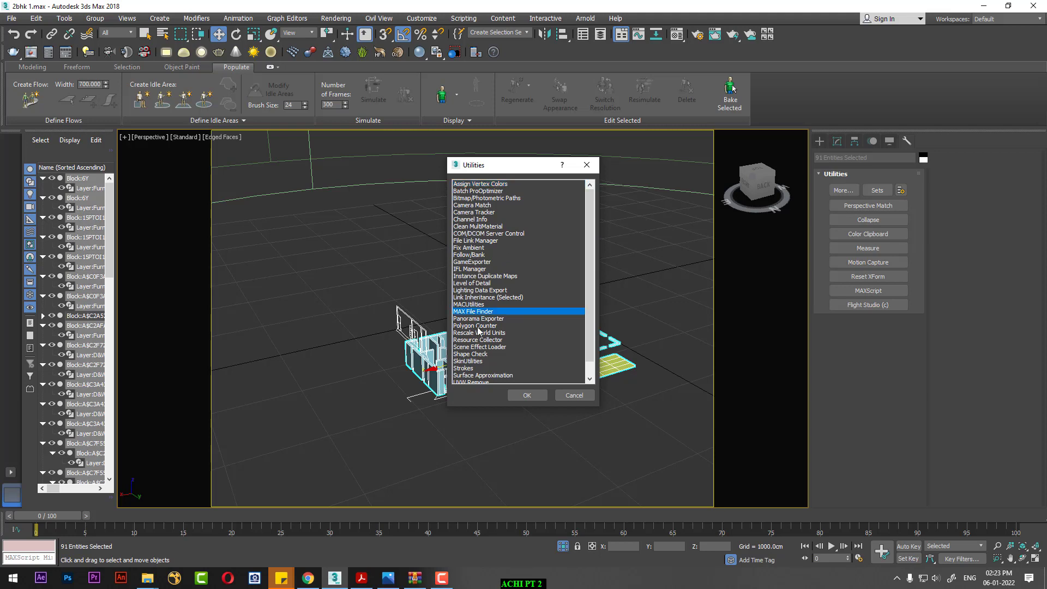
pyautogui.click(480, 339)
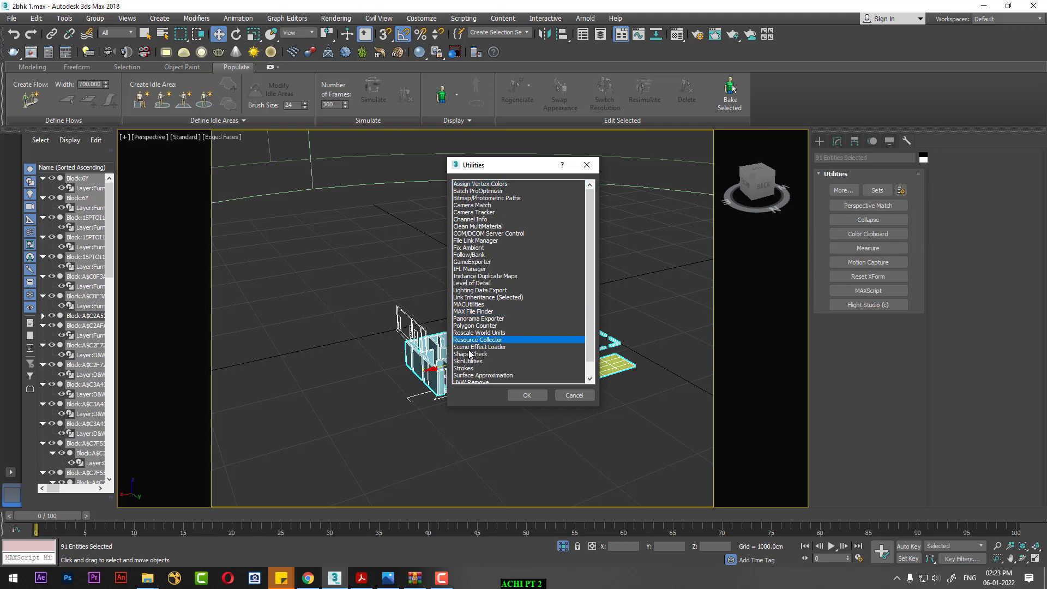
pyautogui.scroll(-2, 482, 340)
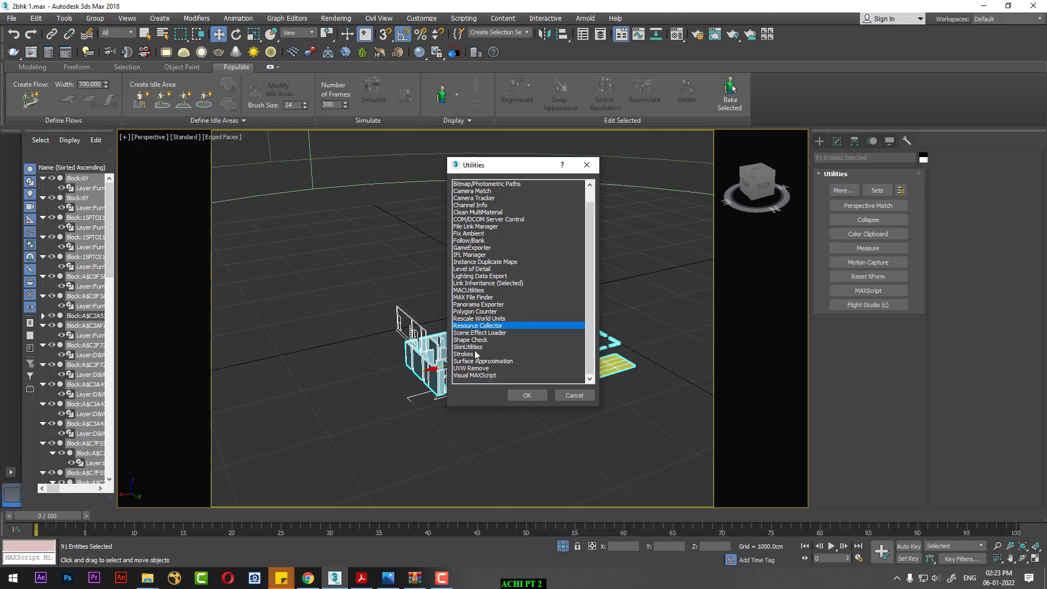
pyautogui.click(475, 348)
pyautogui.click(480, 375)
pyautogui.scroll(1, 491, 349)
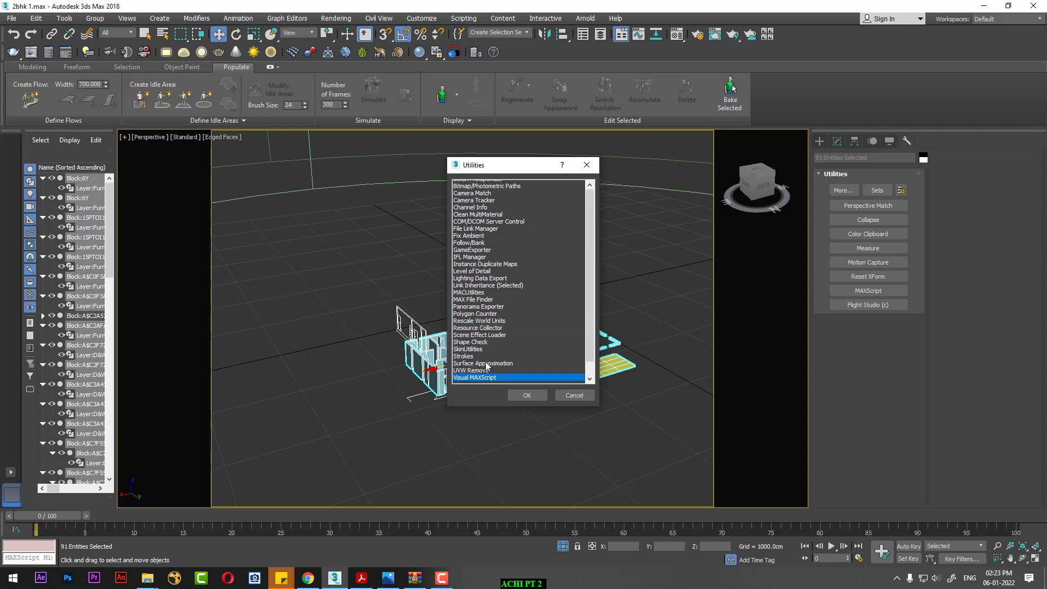
pyautogui.scroll(1, 499, 327)
pyautogui.click(494, 185)
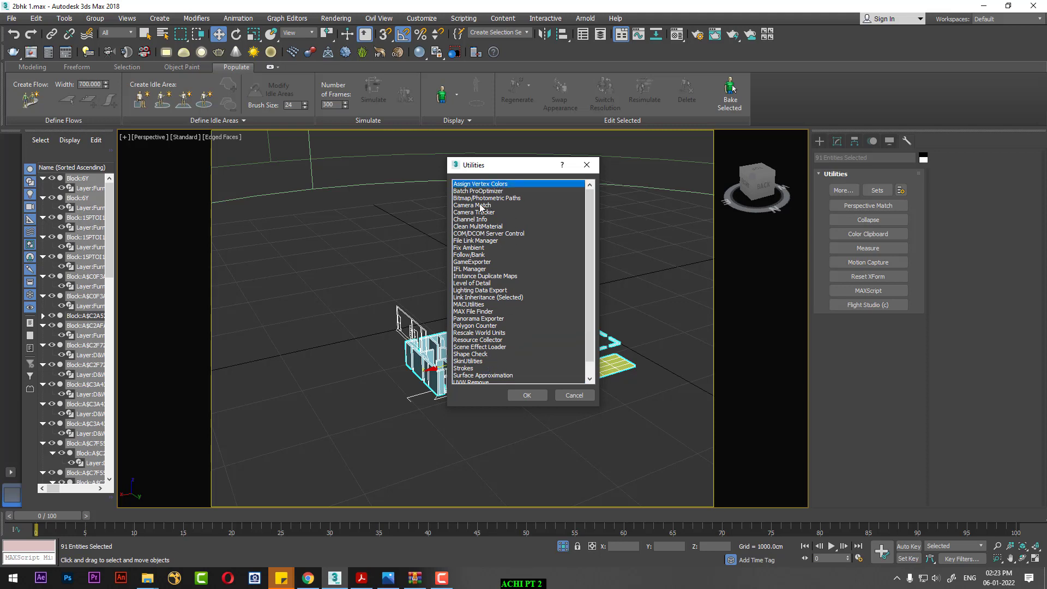
pyautogui.click(476, 248)
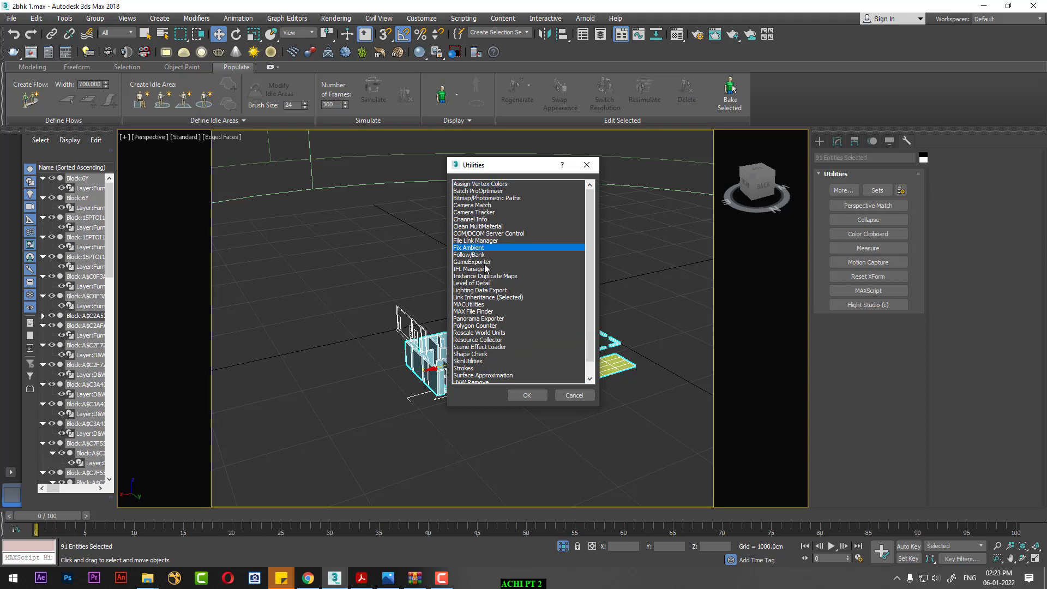
pyautogui.click(485, 312)
pyautogui.click(488, 326)
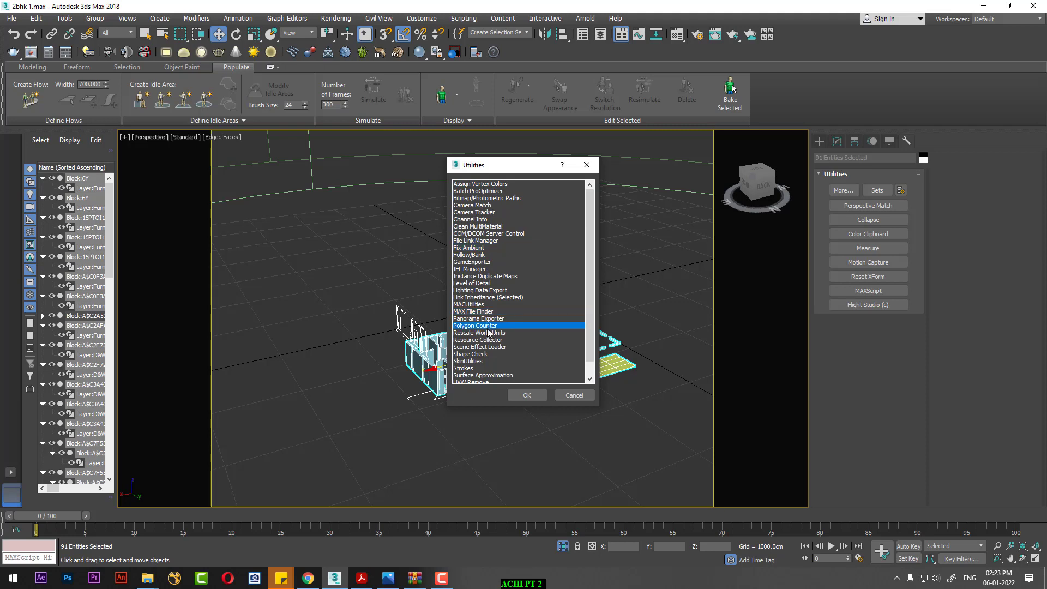
pyautogui.click(487, 333)
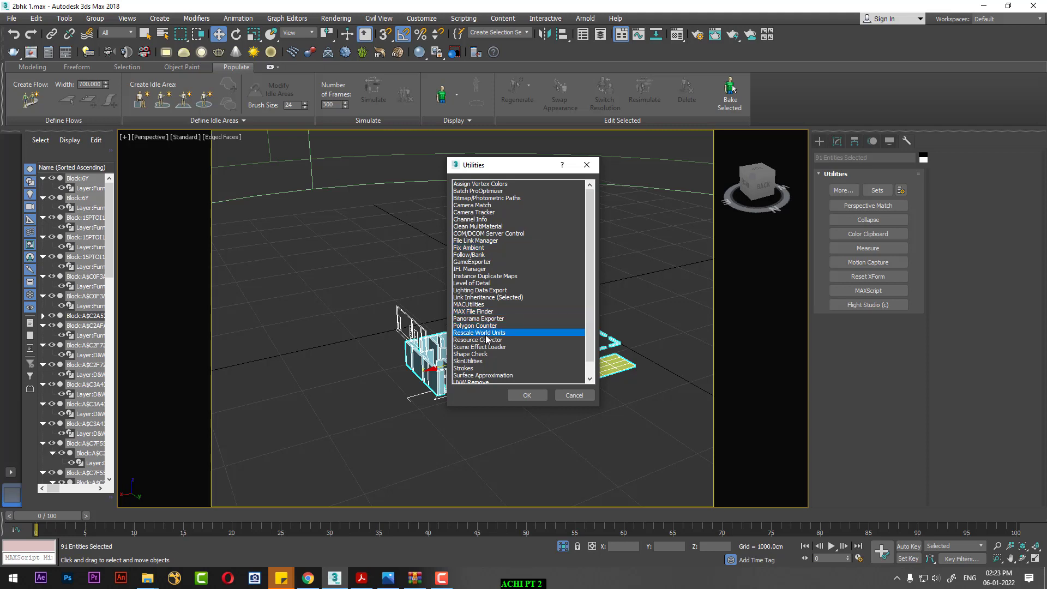
# Load Rescale World Units and rescale the scene by a factor of 10
pyautogui.click(524, 395)
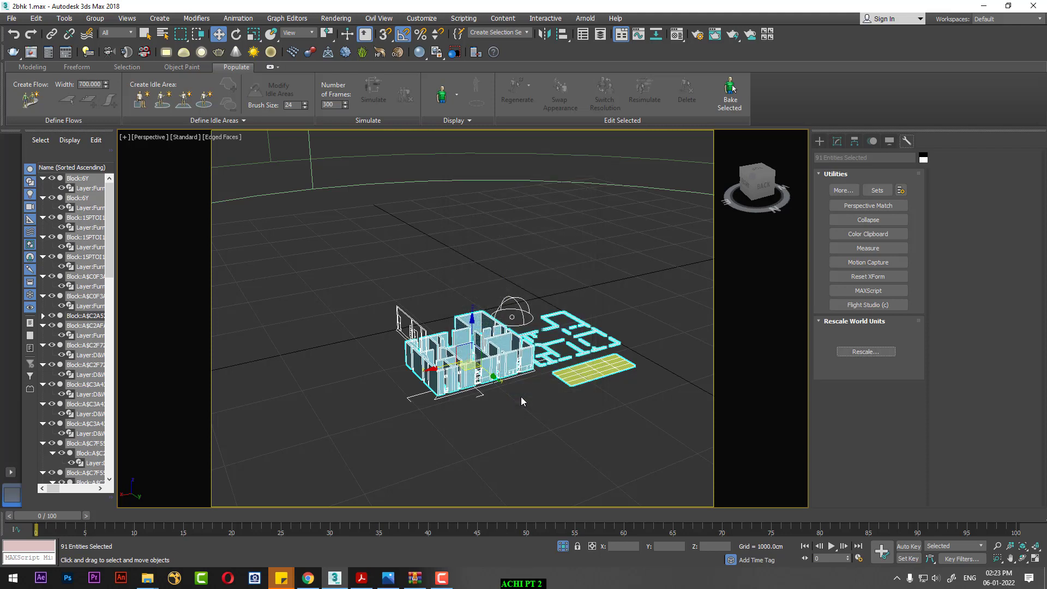
pyautogui.click(878, 352)
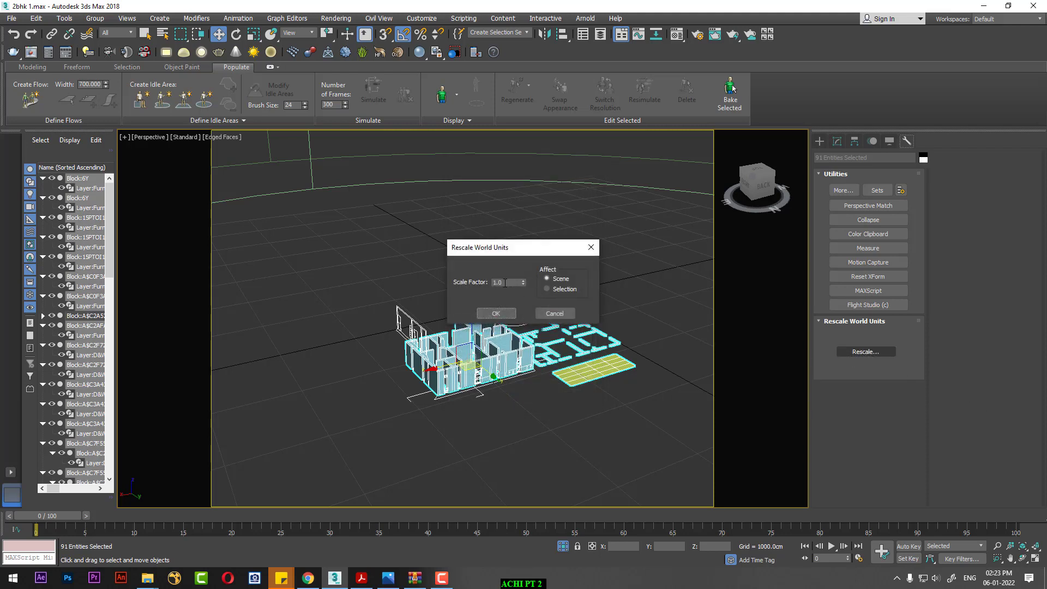
pyautogui.moveTo(505, 282); pyautogui.dragTo(407, 279)
pyautogui.write('10')
pyautogui.press('Return')
pyautogui.click(498, 314)
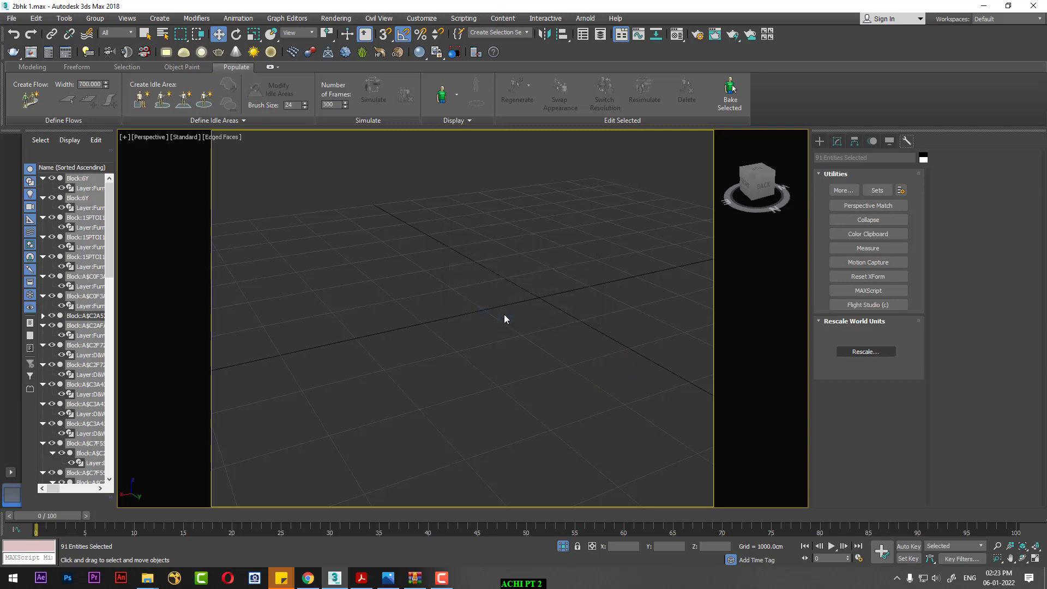
pyautogui.scroll(-3, 516, 384)
pyautogui.scroll(-5, 516, 384)
pyautogui.scroll(4, 532, 341)
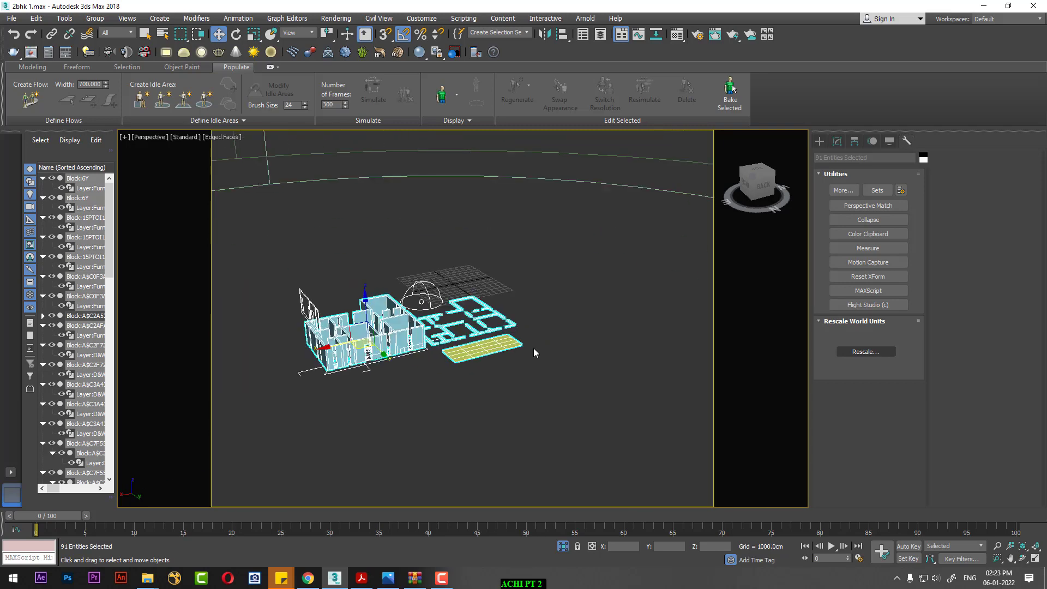
pyautogui.scroll(3, 533, 348)
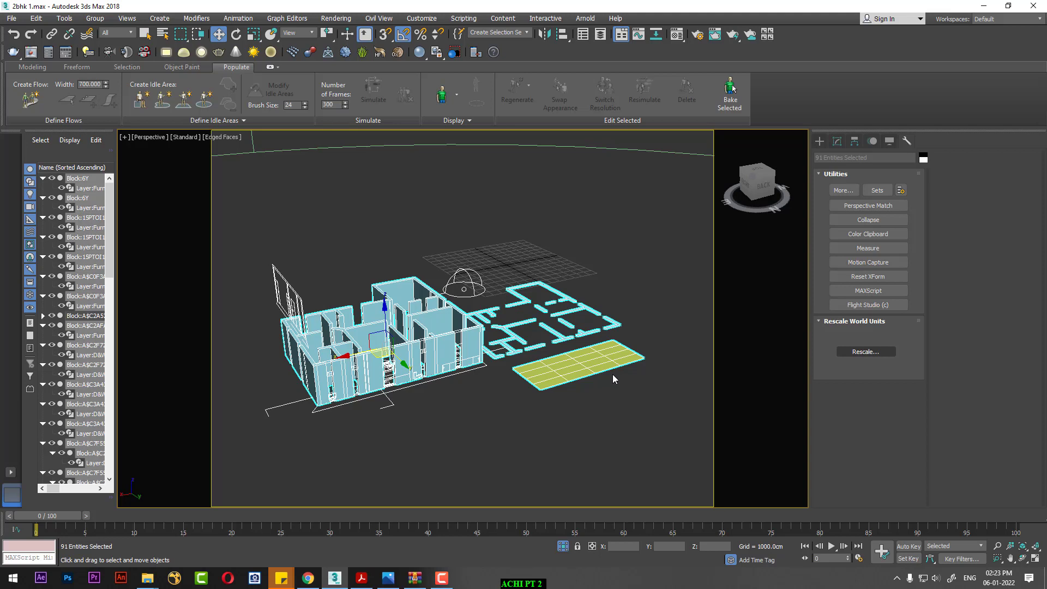
# Rescale the whole scene again with a Scale Factor of 20
pyautogui.click(872, 351)
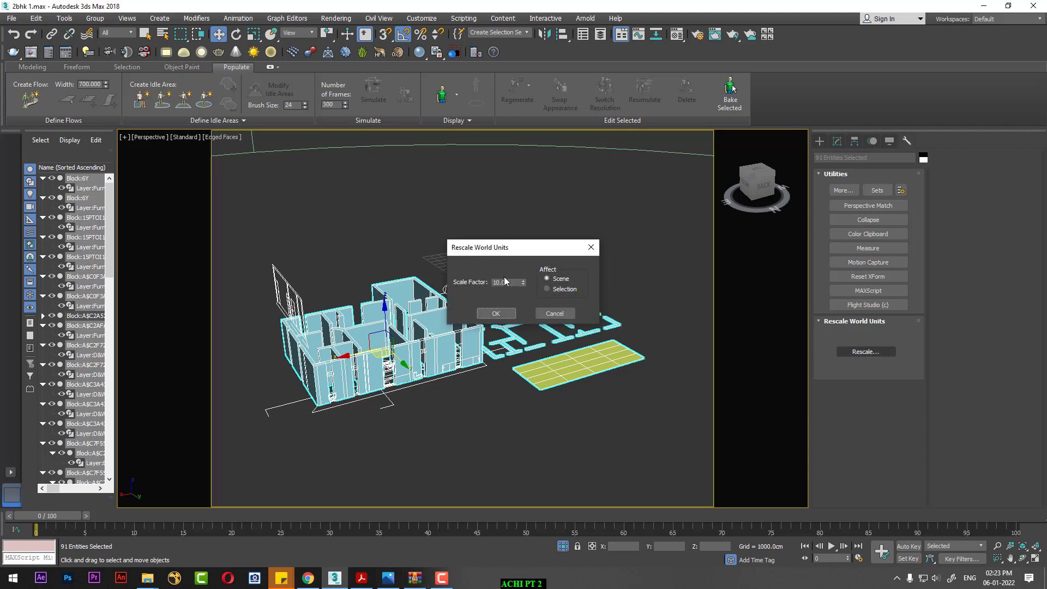
pyautogui.moveTo(505, 282); pyautogui.dragTo(355, 283)
pyautogui.write('20')
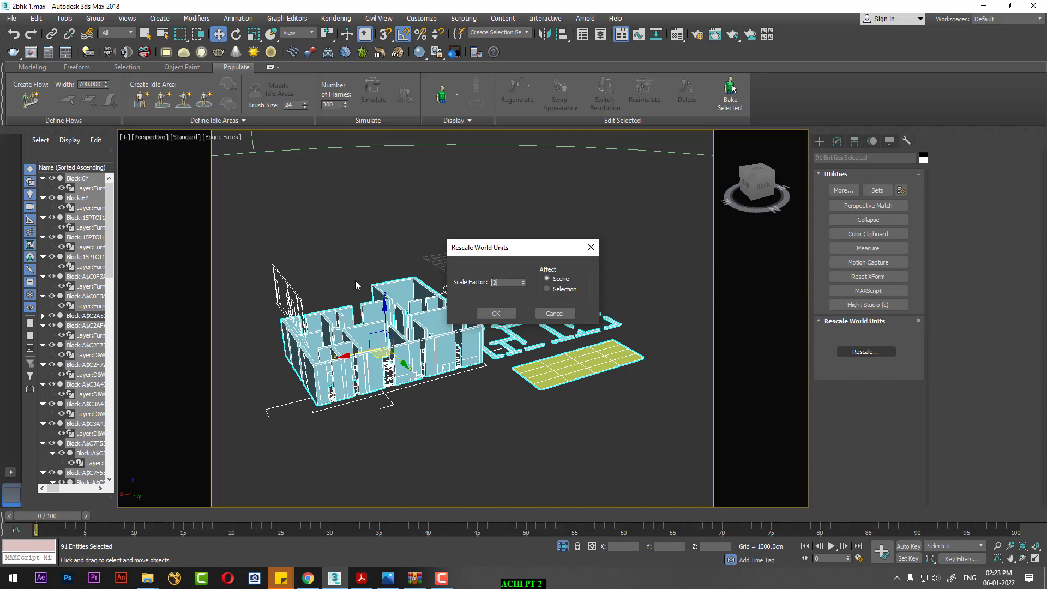
pyautogui.press('Return')
pyautogui.click(506, 313)
# Frame the model and orbit to a near-top view of the floor plan
pyautogui.press('z')
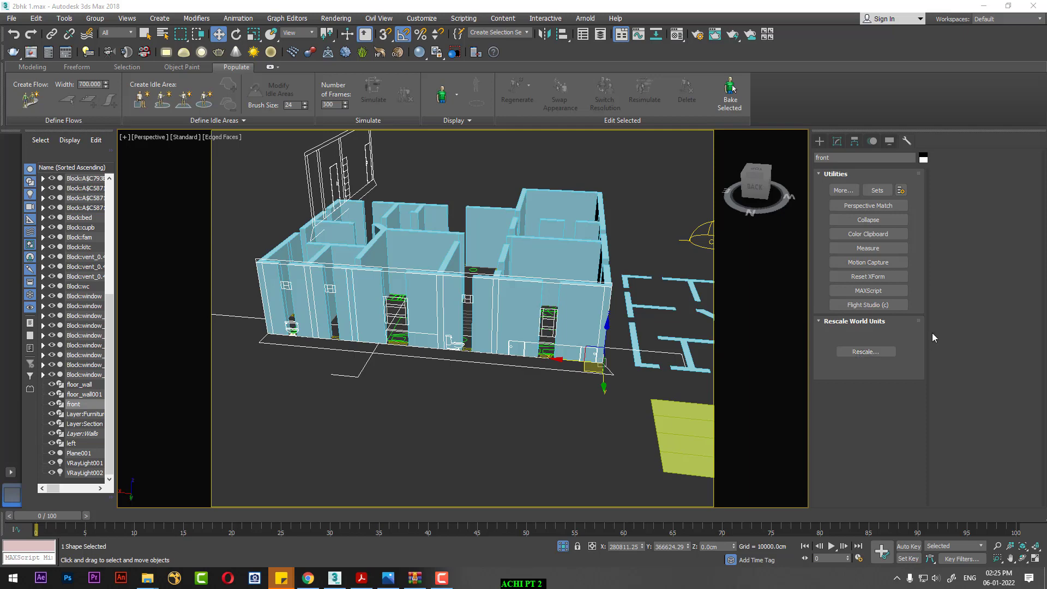
pyautogui.scroll(3, 577, 431)
pyautogui.scroll(2, 482, 364)
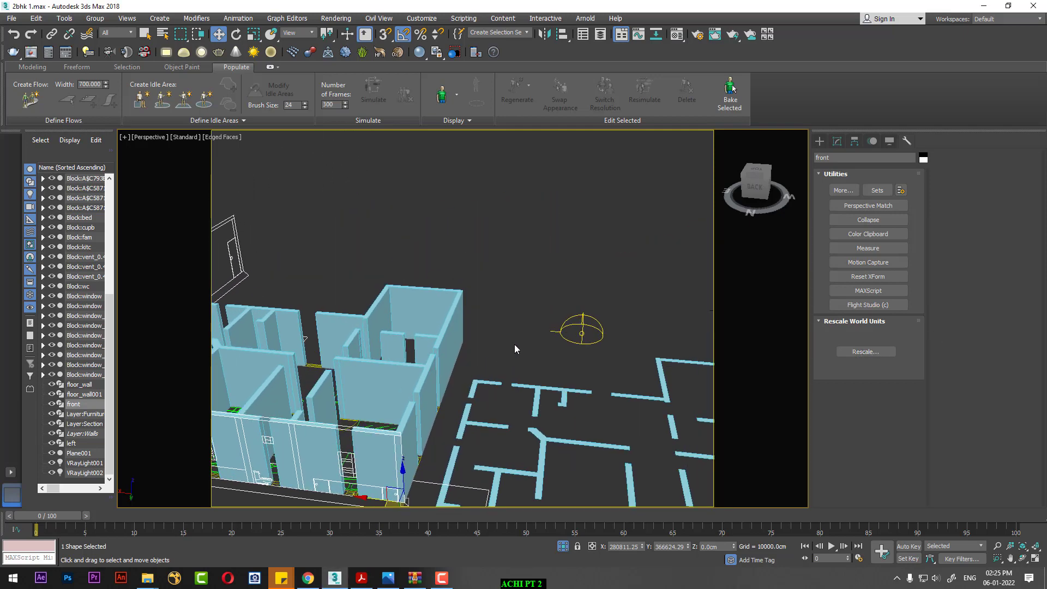
pyautogui.scroll(-3, 516, 339)
pyautogui.moveTo(491, 325)
pyautogui.keyDown('alt'); pyautogui.mouseDown(button='middle')
pyautogui.moveTo(502, 369)
pyautogui.moveTo(467, 338)
pyautogui.moveTo(476, 331)
pyautogui.mouseUp(button='middle'); pyautogui.keyUp('alt')
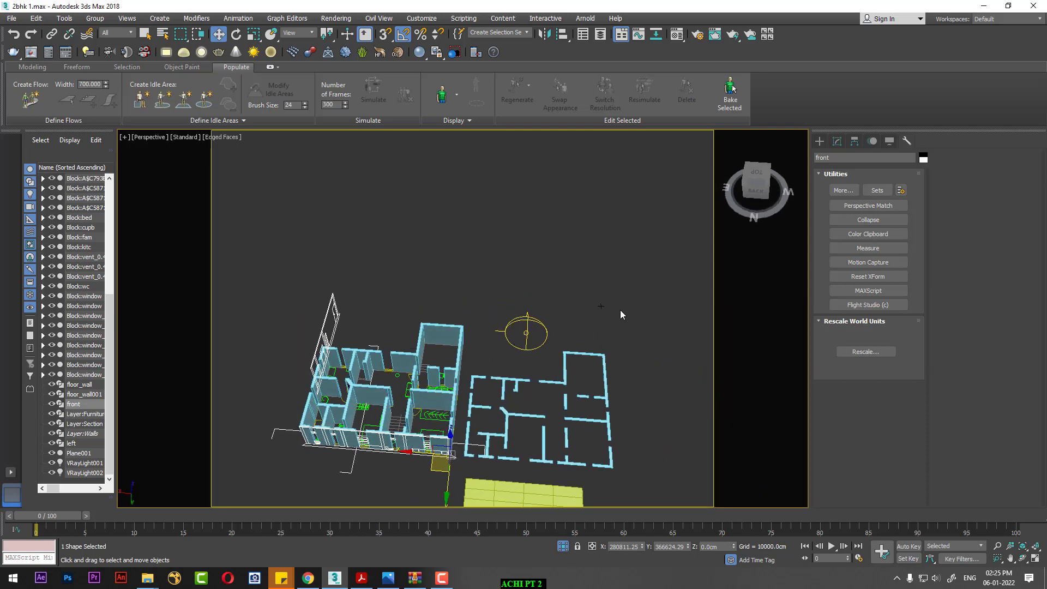
pyautogui.scroll(3, 620, 310)
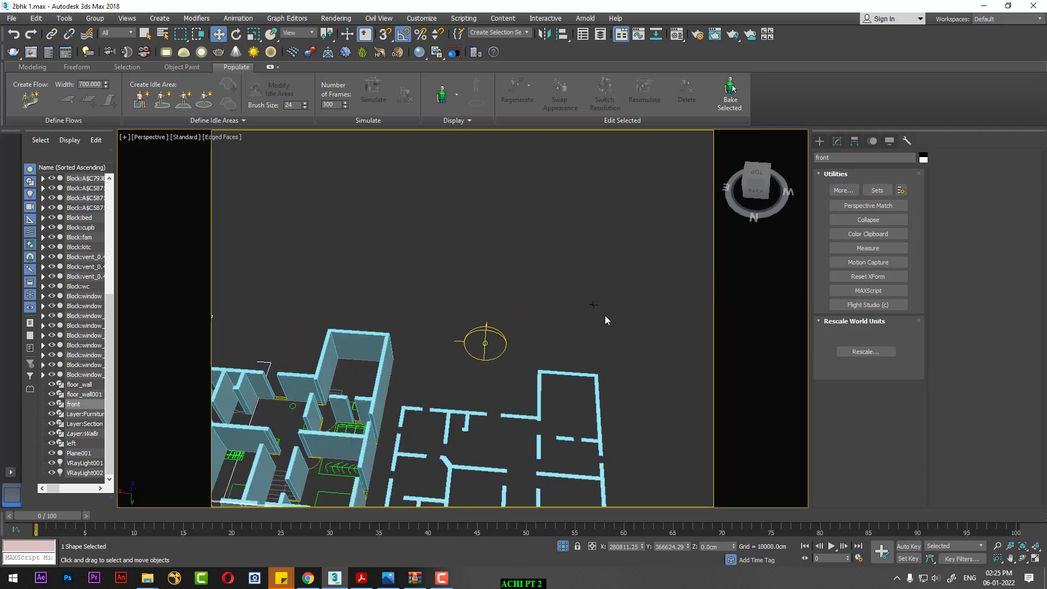
pyautogui.scroll(2, 604, 319)
pyautogui.scroll(3, 518, 321)
pyautogui.scroll(-2, 578, 325)
# Switch to Top wireframe view, pan the plan, and select floor_wall001
pyautogui.press('t')
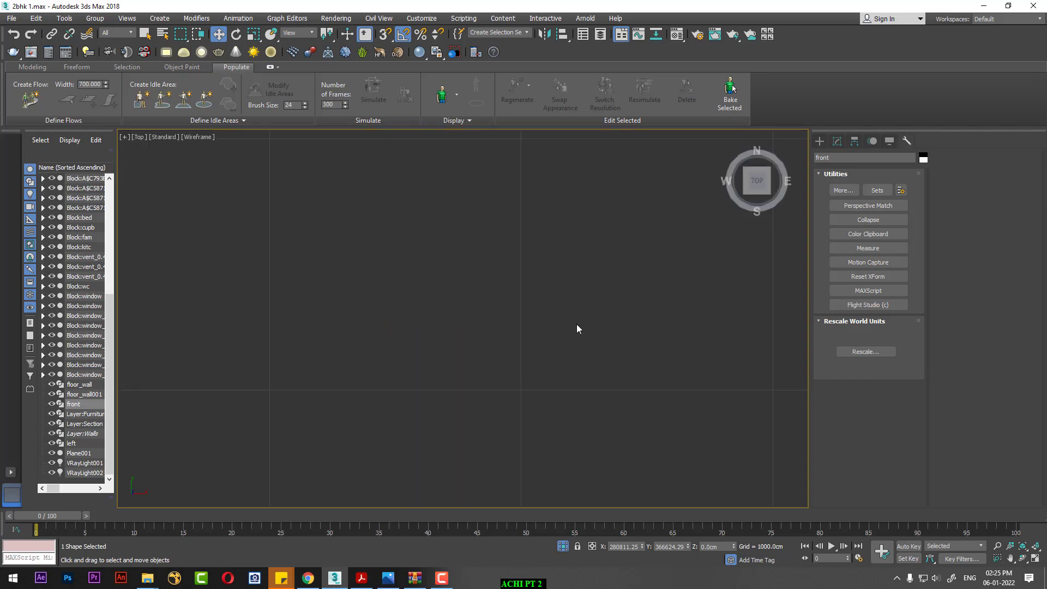
pyautogui.scroll(-5, 547, 351)
pyautogui.moveTo(605, 300)
pyautogui.mouseDown(button='middle')
pyautogui.moveTo(607, 246)
pyautogui.moveTo(678, 152)
pyautogui.mouseUp(button='middle')
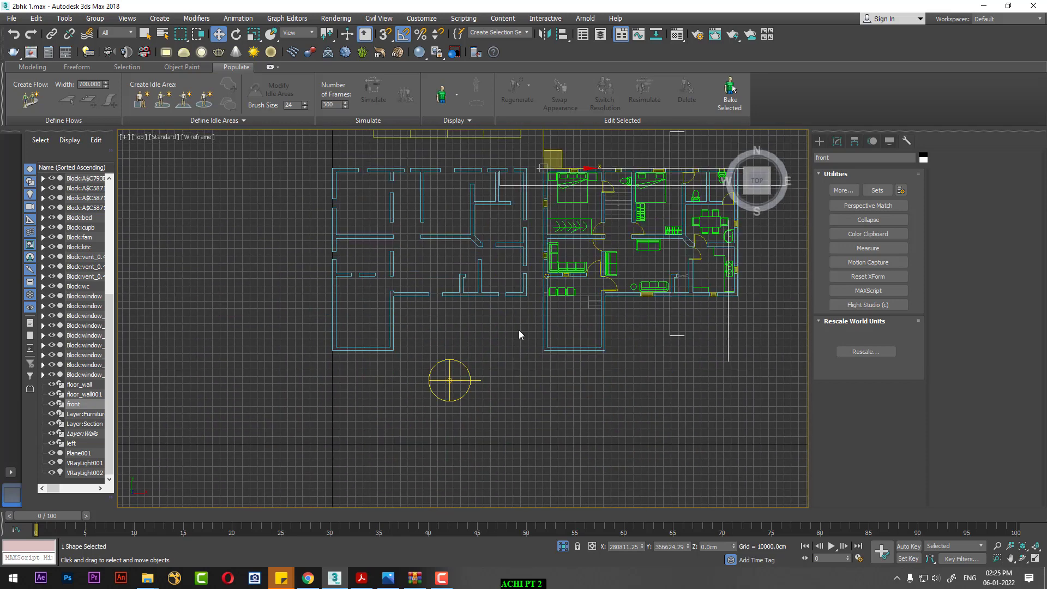
pyautogui.scroll(2, 461, 325)
pyautogui.scroll(2, 539, 339)
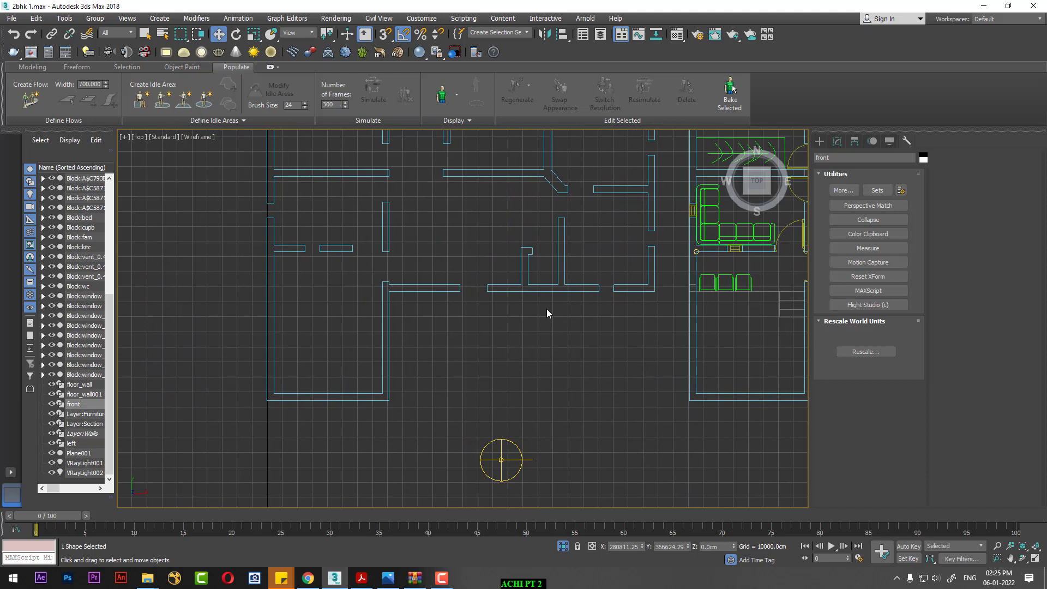
pyautogui.click(514, 331)
pyautogui.moveTo(514, 331); pyautogui.dragTo(449, 368, button='middle')
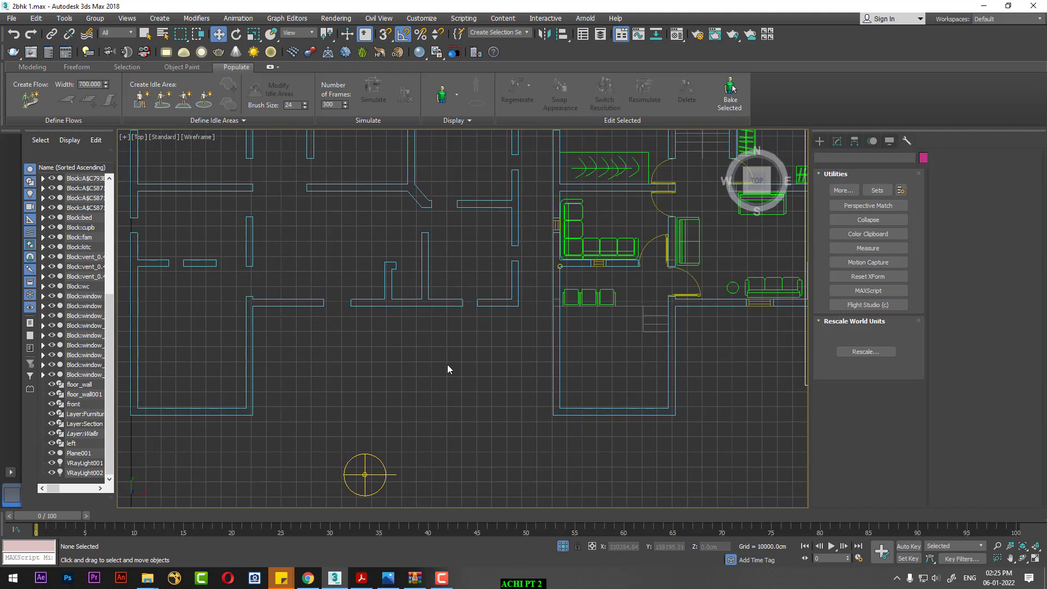
pyautogui.click(316, 303)
# Choose the Pivot door type under Create > Doors
pyautogui.click(817, 144)
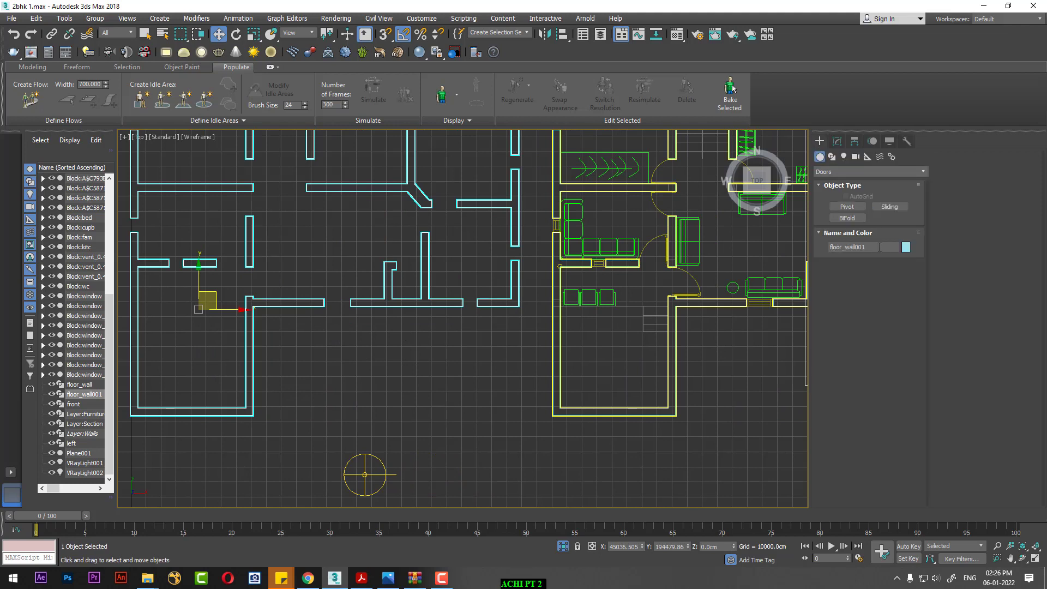
pyautogui.click(885, 208)
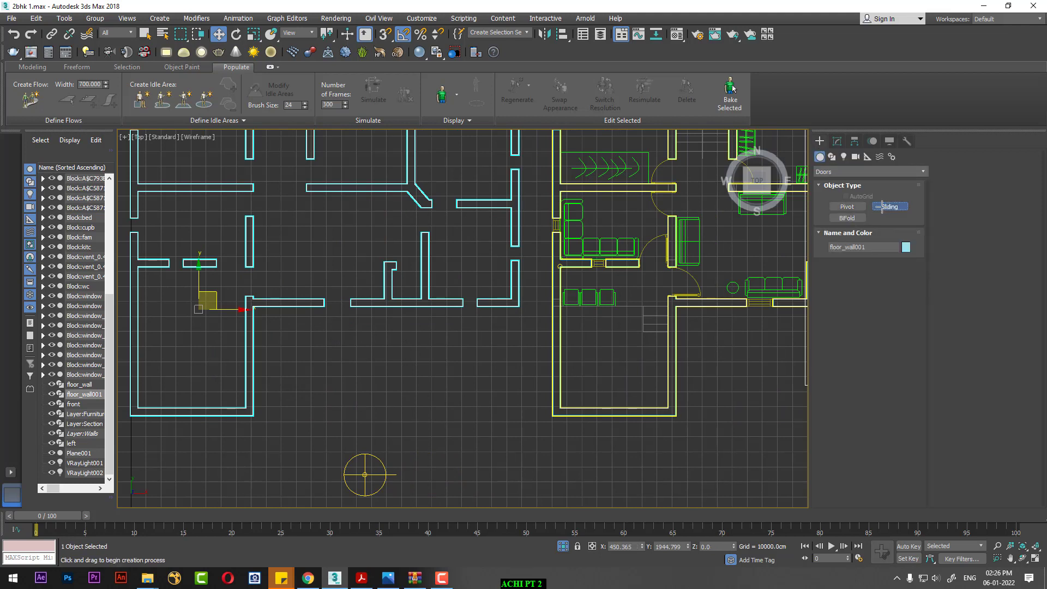
pyautogui.click(847, 207)
pyautogui.moveTo(498, 377); pyautogui.dragTo(471, 262, button='middle')
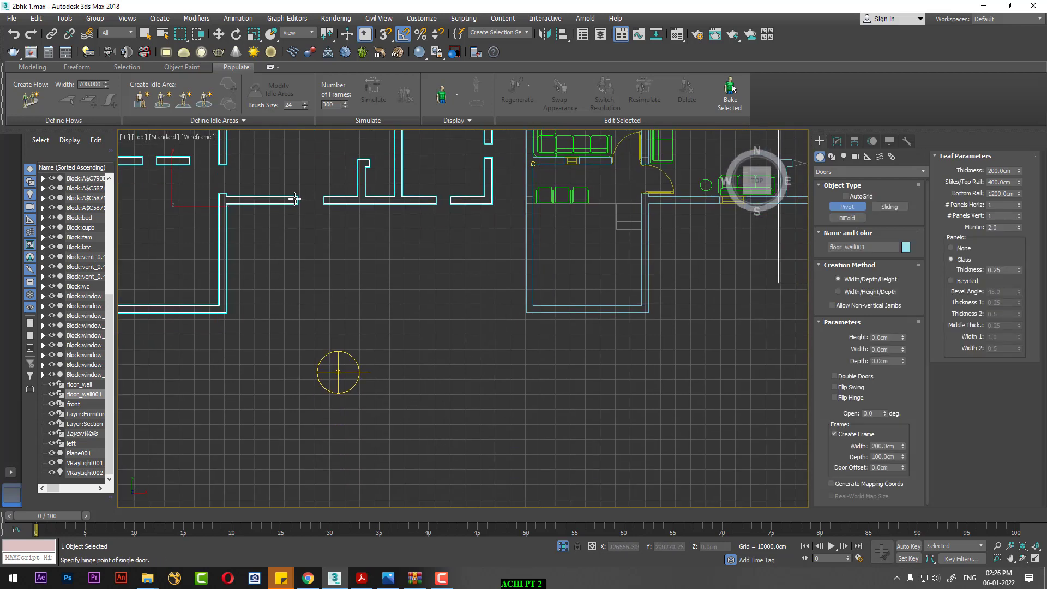
pyautogui.moveTo(346, 227); pyautogui.dragTo(395, 244, button='middle')
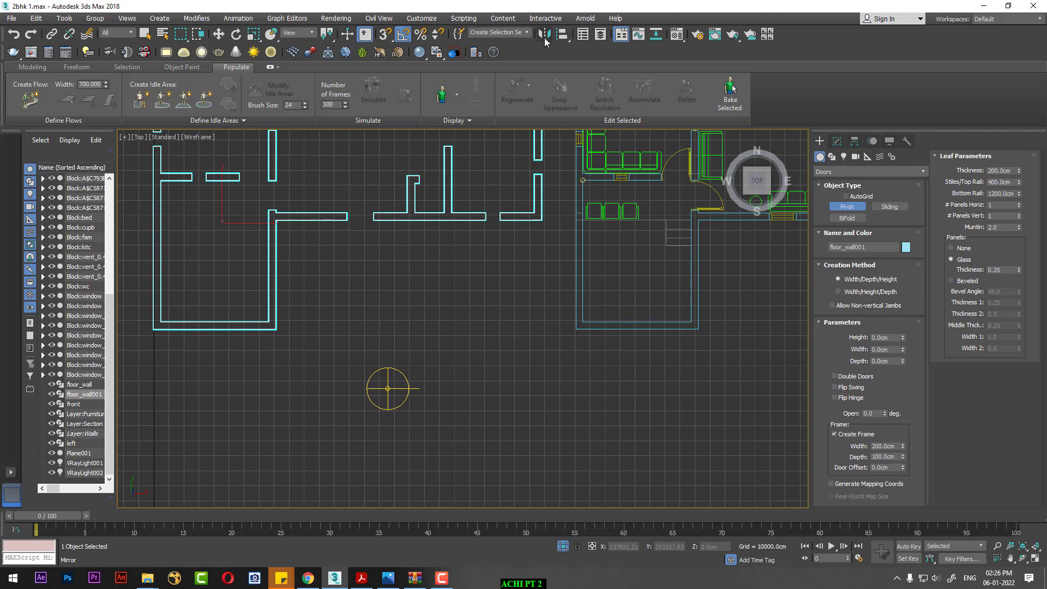
# Enable vertex snapping and draw PivotDoor001 across the wall gap with depth and height
pyautogui.rightClick(385, 34)
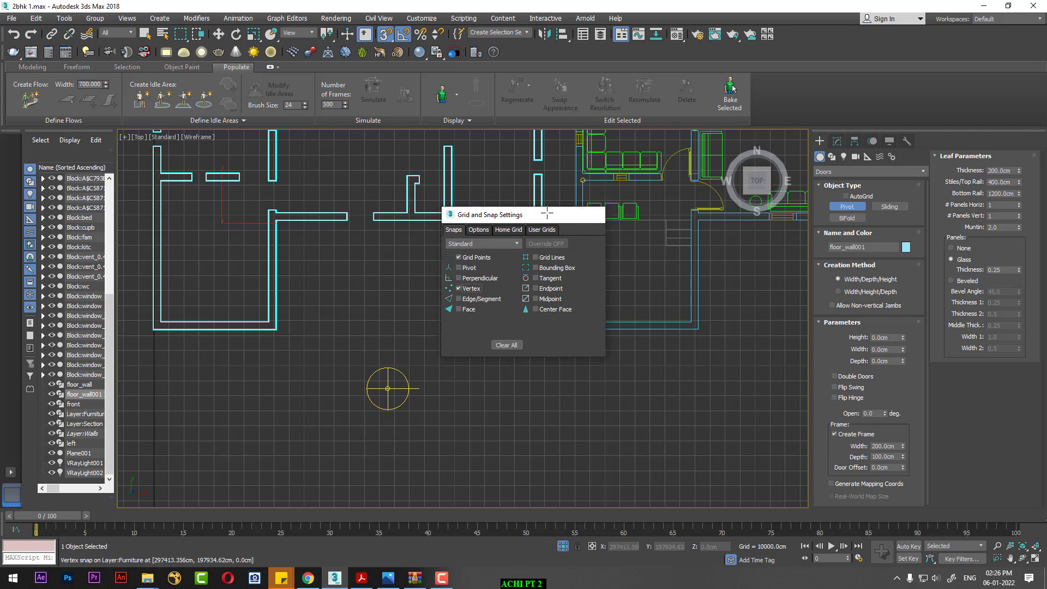
pyautogui.click(593, 214)
pyautogui.scroll(2, 324, 215)
pyautogui.scroll(2, 324, 215)
pyautogui.moveTo(393, 217); pyautogui.dragTo(460, 213)
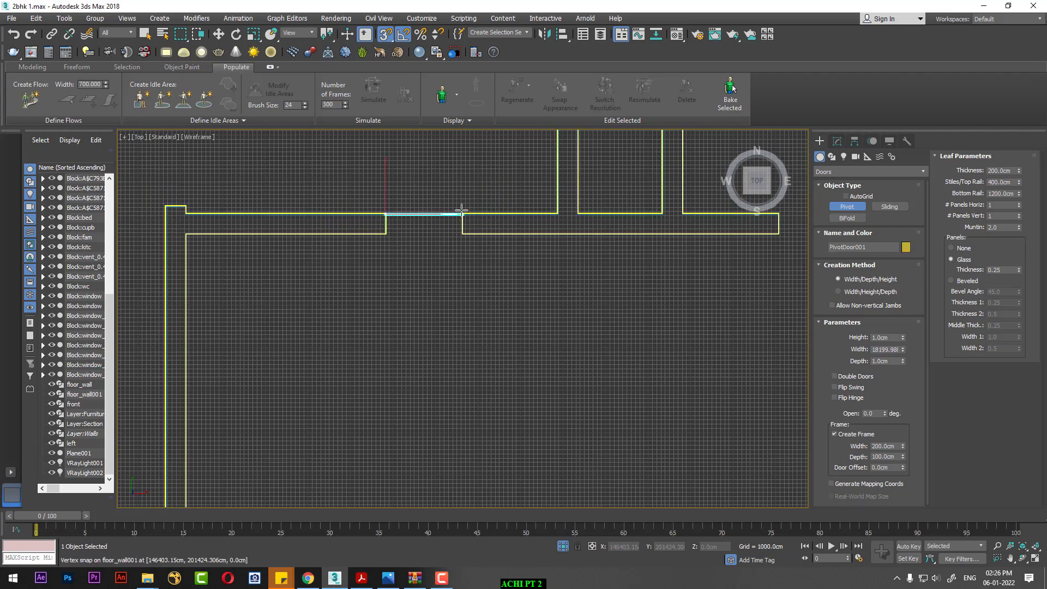
pyautogui.click(459, 234)
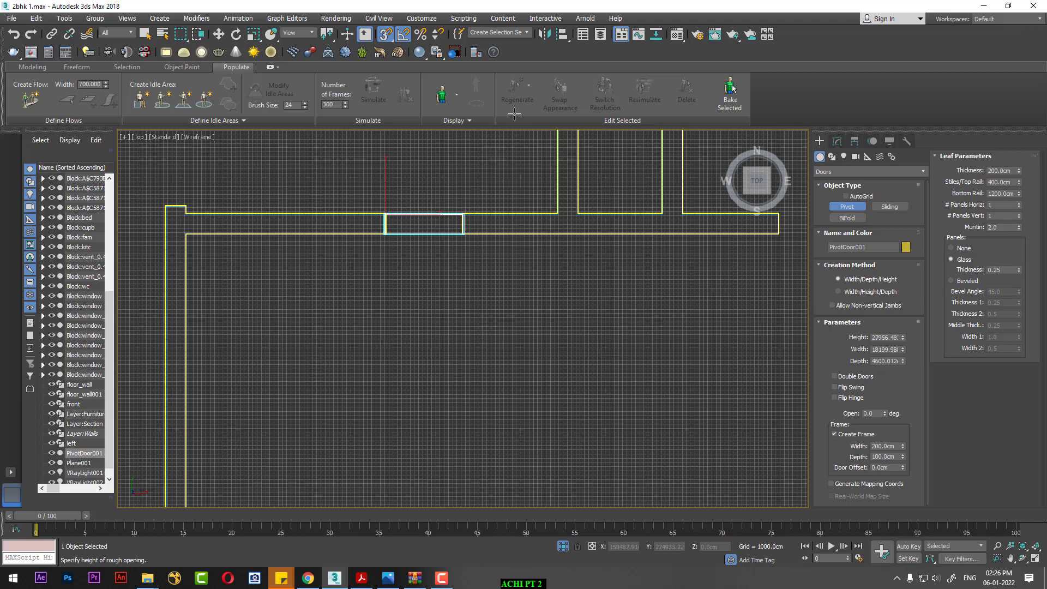
pyautogui.click(520, 159)
pyautogui.rightClick(520, 163)
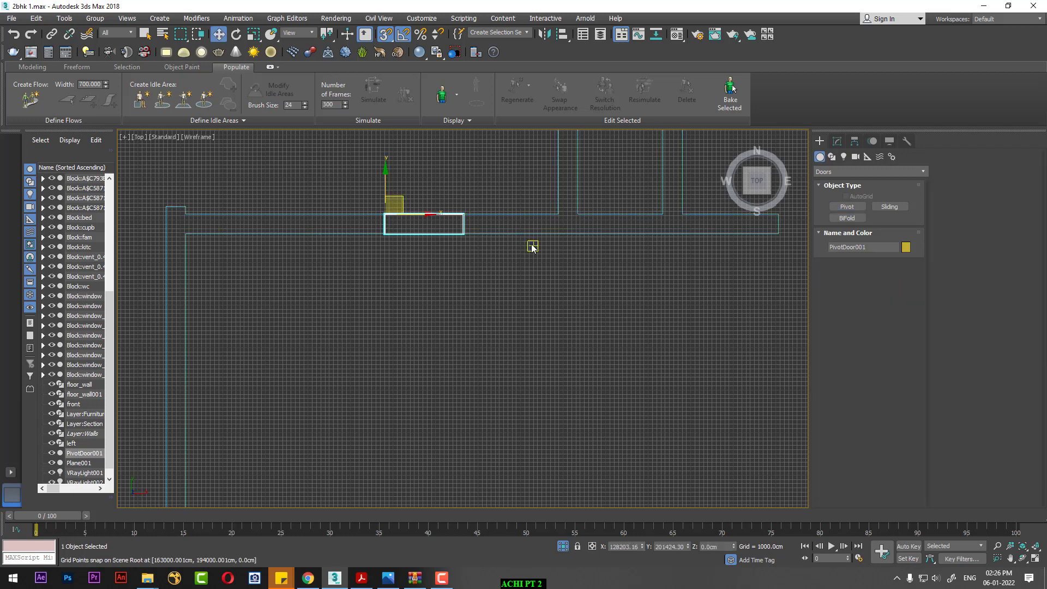
# View the door in perspective and test its Open swing, leaving it at 0 degrees
pyautogui.press('p')
pyautogui.press('z')
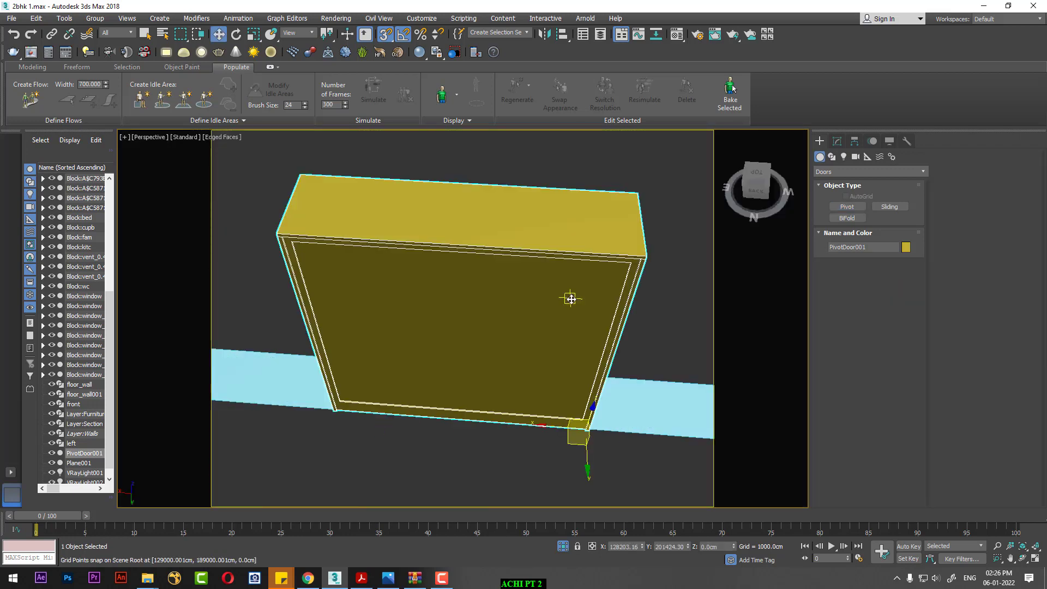
pyautogui.scroll(-3, 570, 302)
pyautogui.scroll(-3, 579, 359)
pyautogui.keyDown('alt'); pyautogui.moveTo(579, 360); pyautogui.dragTo(548, 370, button='middle'); pyautogui.keyUp('alt')
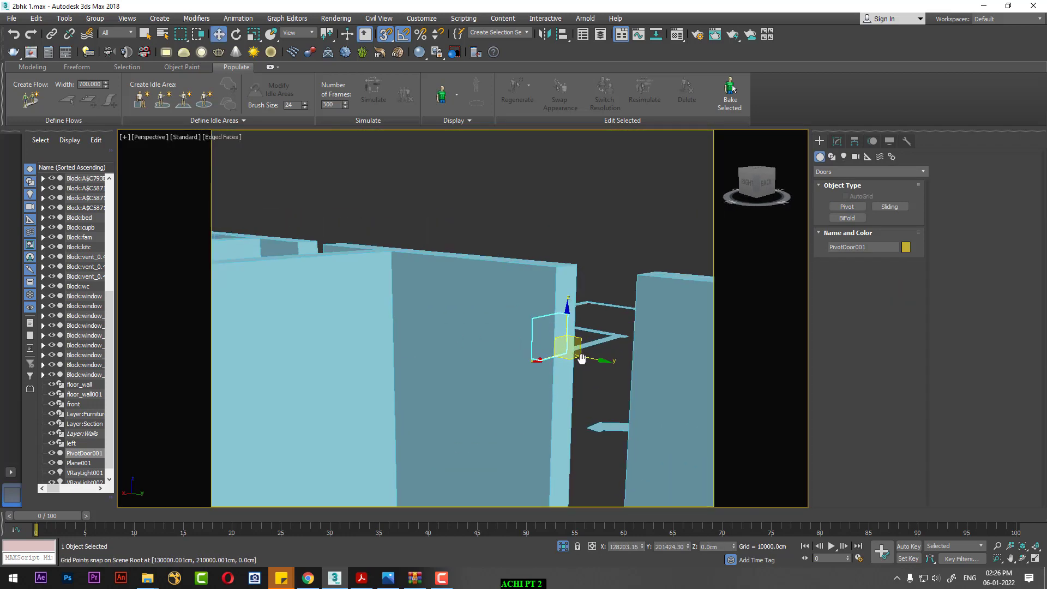
pyautogui.scroll(5, 548, 370)
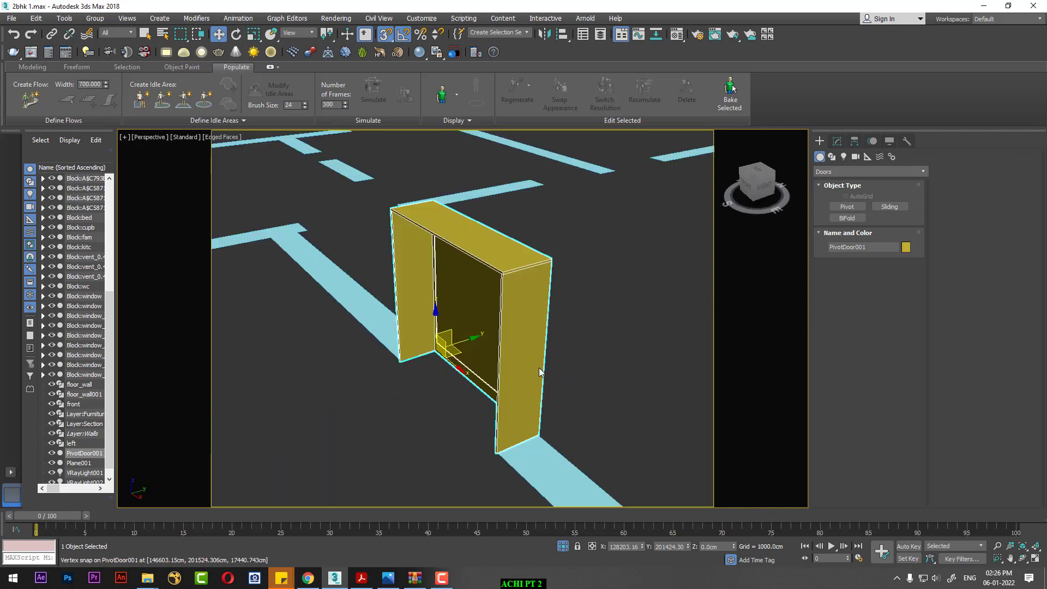
pyautogui.keyDown('alt'); pyautogui.moveTo(534, 381); pyautogui.dragTo(591, 355, button='middle'); pyautogui.keyUp('alt')
pyautogui.click(837, 140)
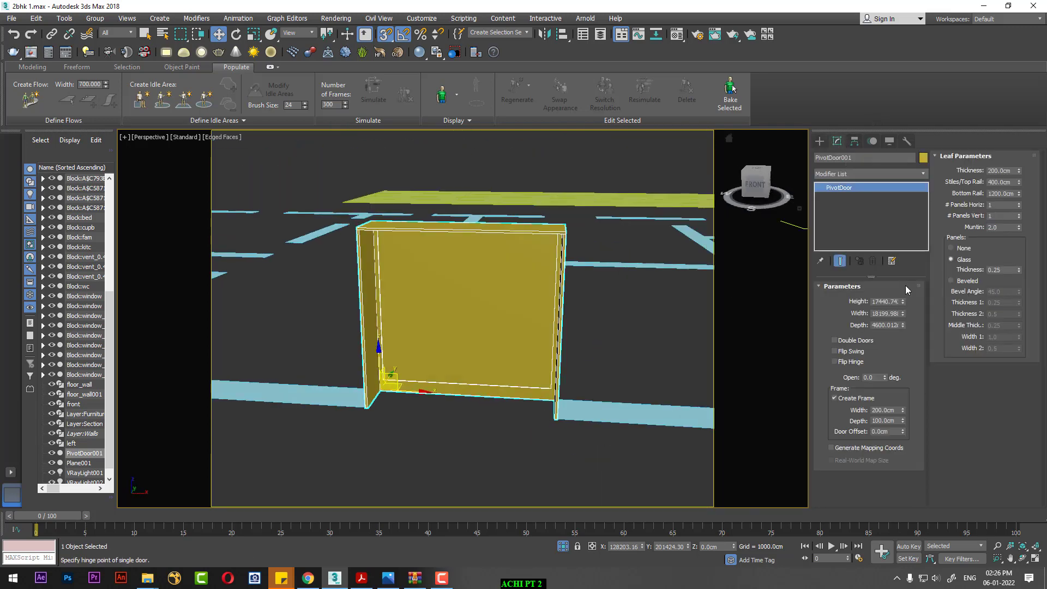
pyautogui.moveTo(884, 378); pyautogui.dragTo(869, 419)
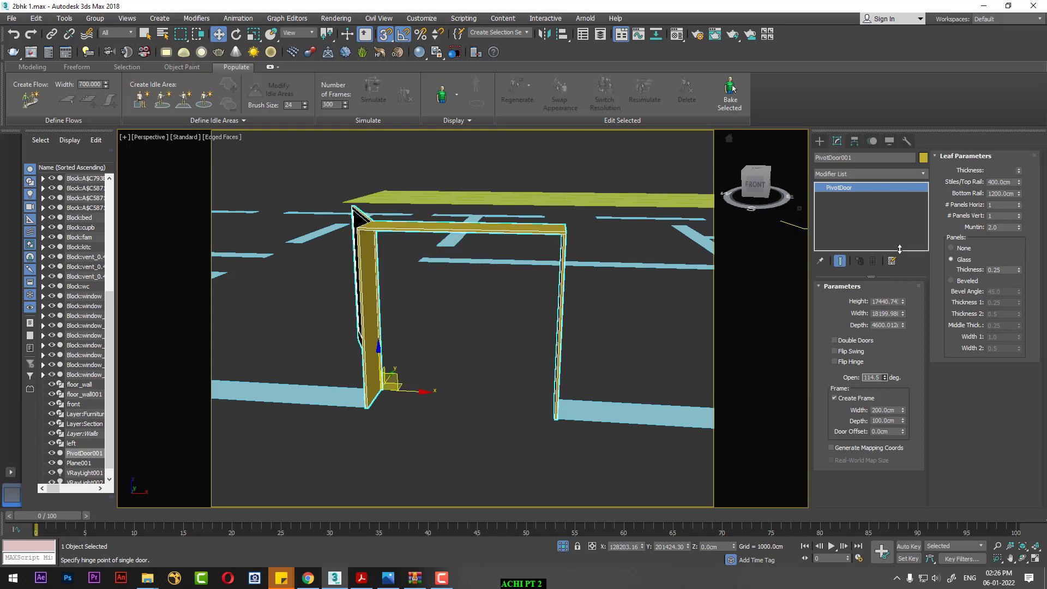
pyautogui.scroll(-5, 537, 359)
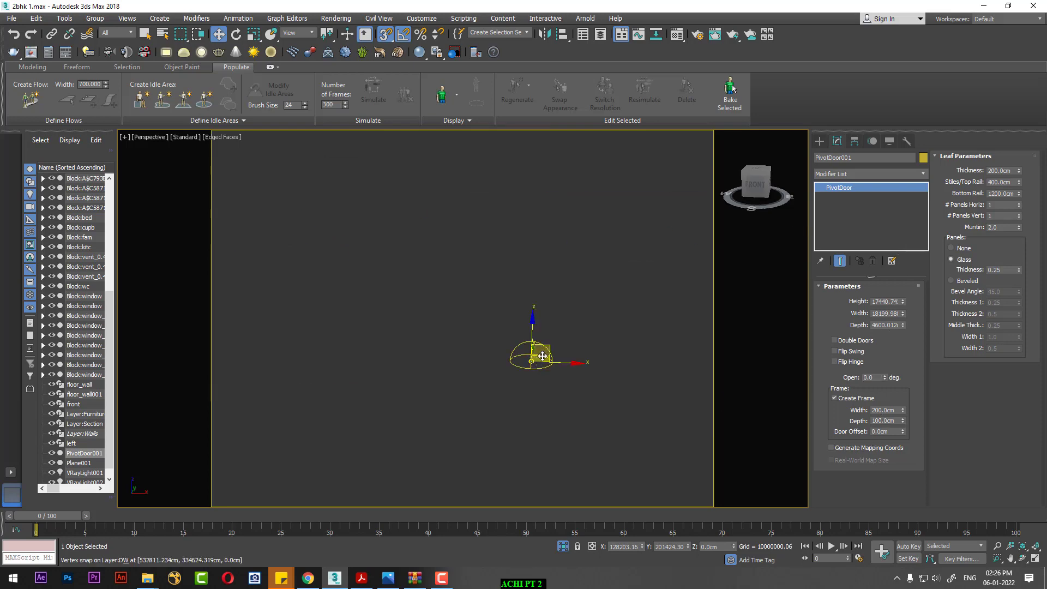
# Restore the four-viewport layout with Alt+W and activate the bottom-right view
pyautogui.press('t')
pyautogui.scroll(-3, 589, 339)
pyautogui.scroll(-2, 480, 334)
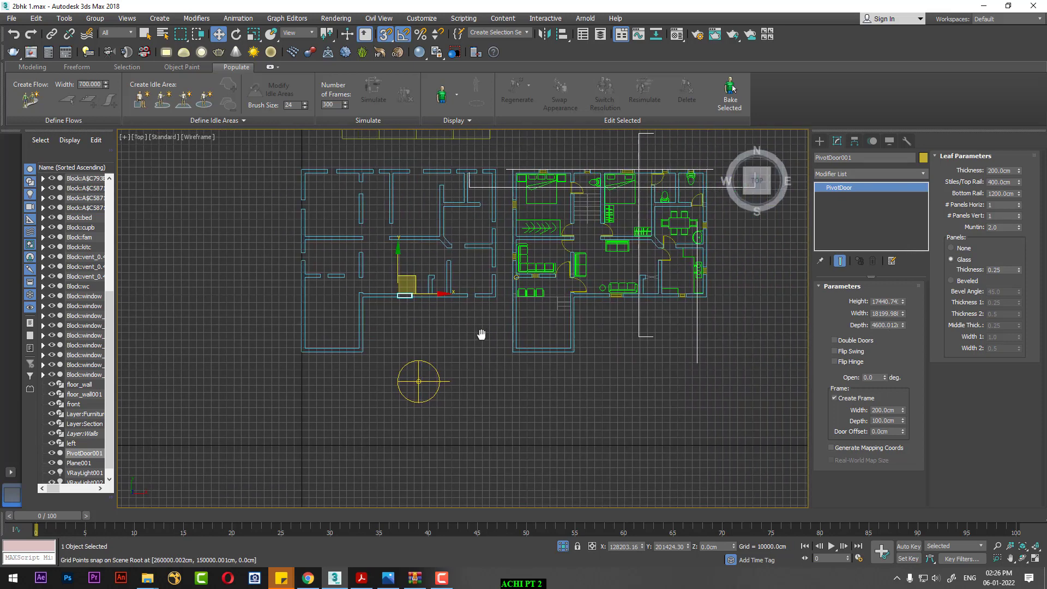
pyautogui.scroll(-1, 479, 335)
pyautogui.hotkey('alt', 'w')
pyautogui.rightClick(626, 343)
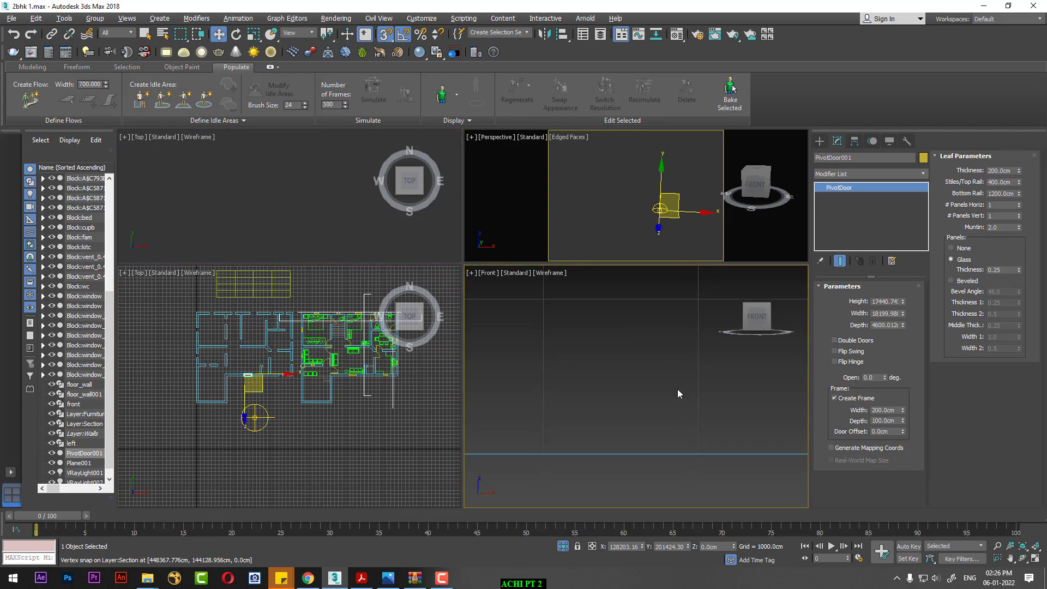
# Make the bottom-right view a shaded perspective of the whole house, enlarging the bottom views
pyautogui.press('p')
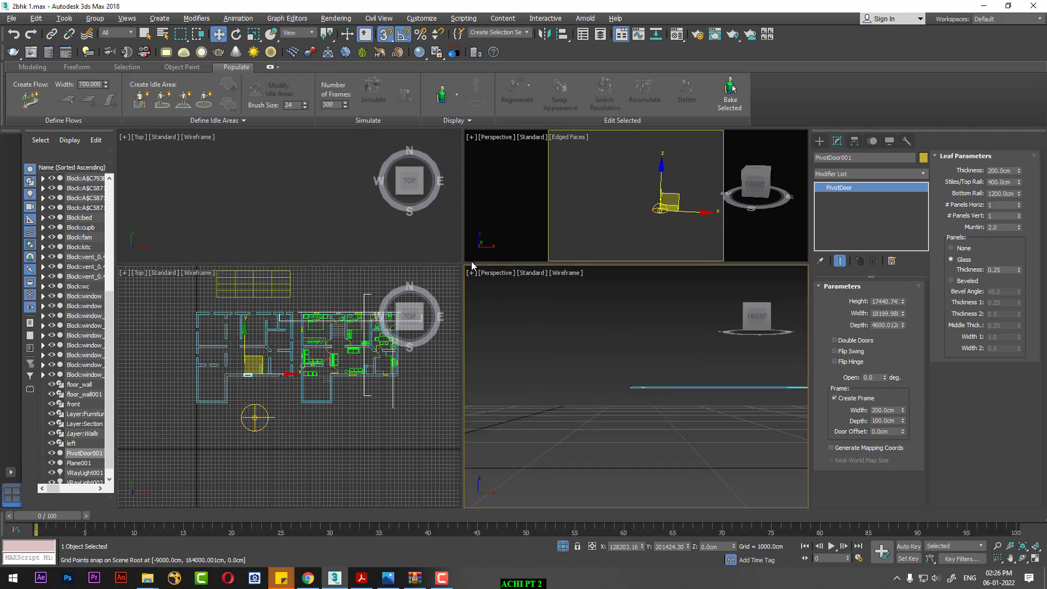
pyautogui.moveTo(471, 265); pyautogui.dragTo(471, 194)
pyautogui.scroll(3, 671, 421)
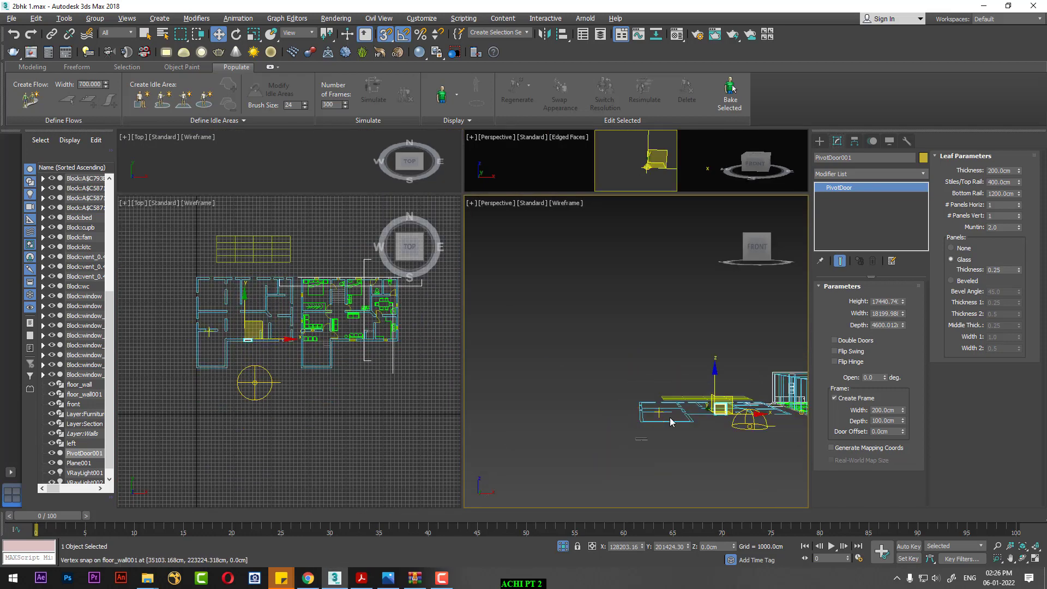
pyautogui.press('z')
pyautogui.scroll(-2, 703, 422)
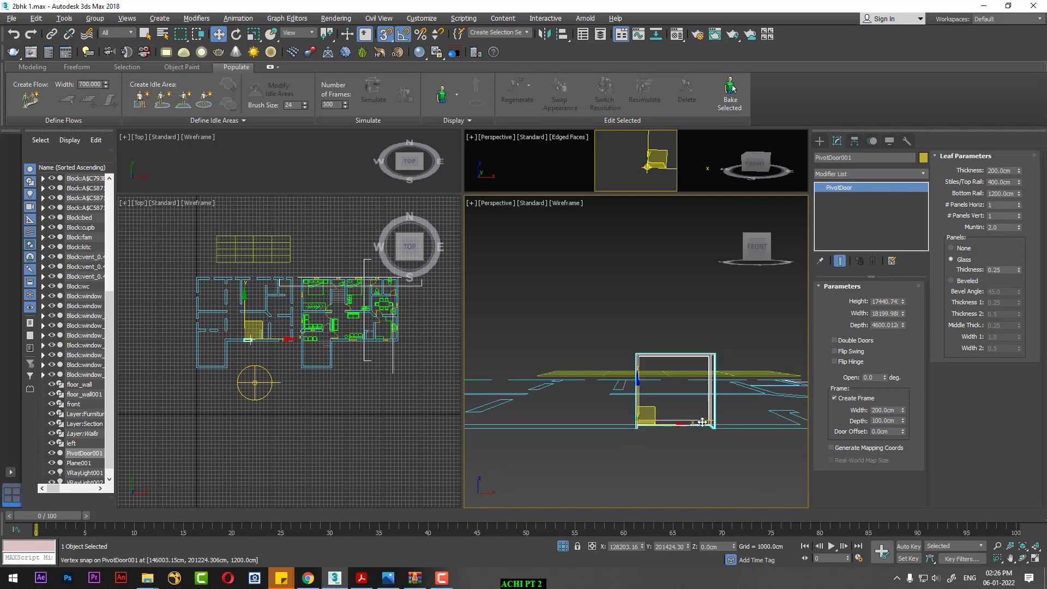
pyautogui.scroll(-2, 702, 422)
pyautogui.click(762, 394)
pyautogui.press('z')
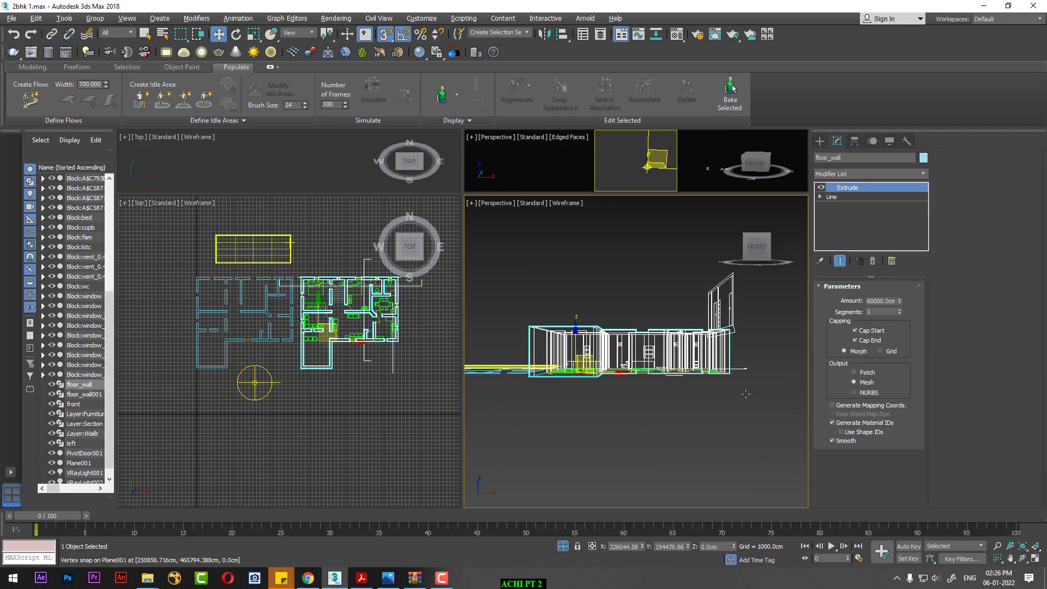
pyautogui.keyDown('alt'); pyautogui.moveTo(746, 393); pyautogui.dragTo(708, 416, button='middle'); pyautogui.keyUp('alt')
pyautogui.press('F3')
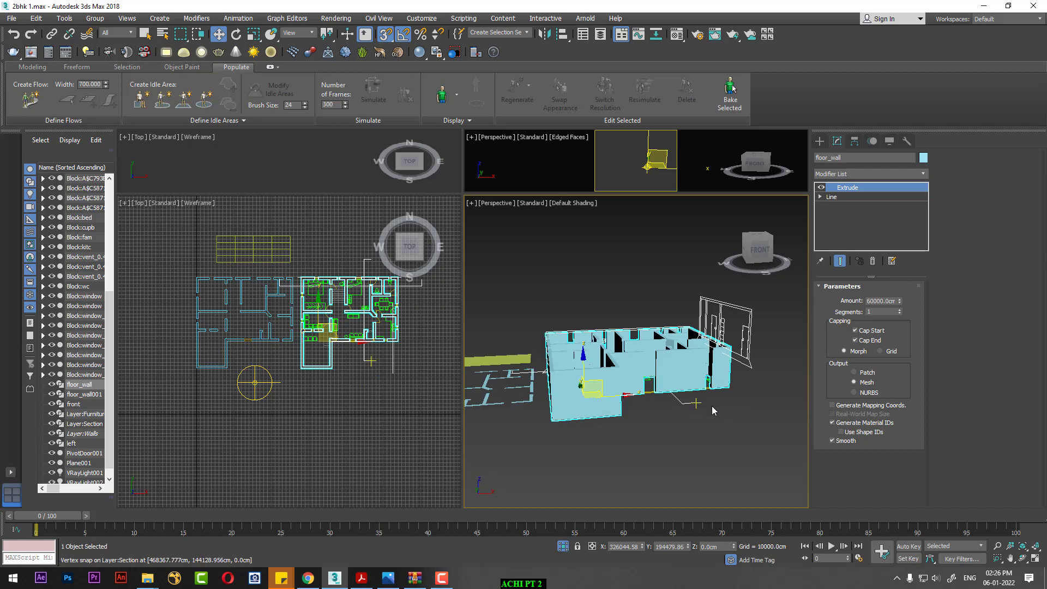
pyautogui.scroll(5, 349, 348)
pyautogui.scroll(3, 360, 347)
pyautogui.scroll(2, 369, 346)
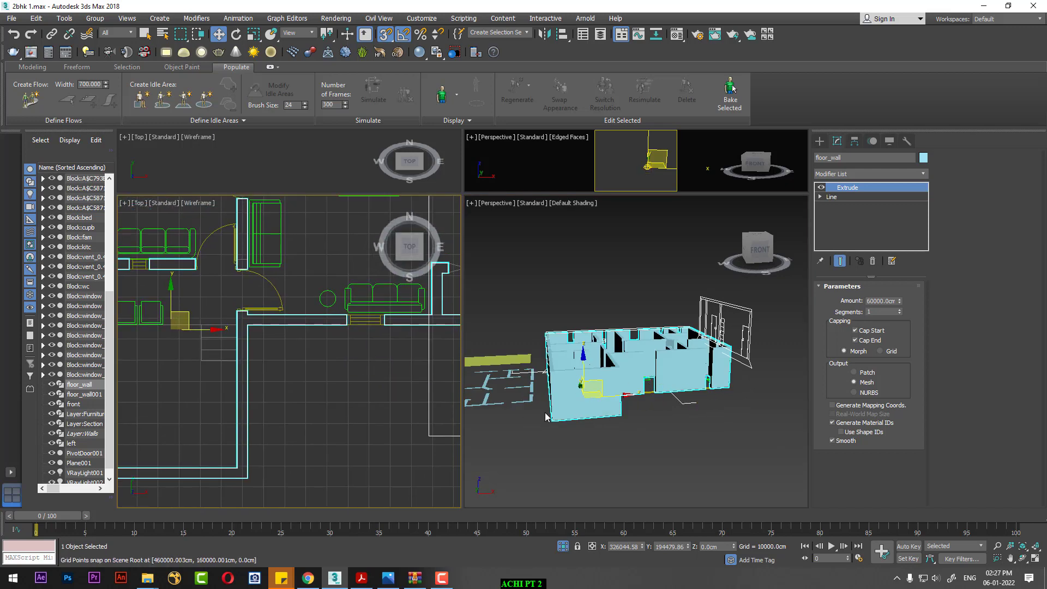
pyautogui.keyDown('alt'); pyautogui.moveTo(547, 417); pyautogui.dragTo(564, 413, button='middle'); pyautogui.keyUp('alt')
# Hide the cyan floor_wall001 with Hide Selection and zoom to the door area
pyautogui.click(561, 402)
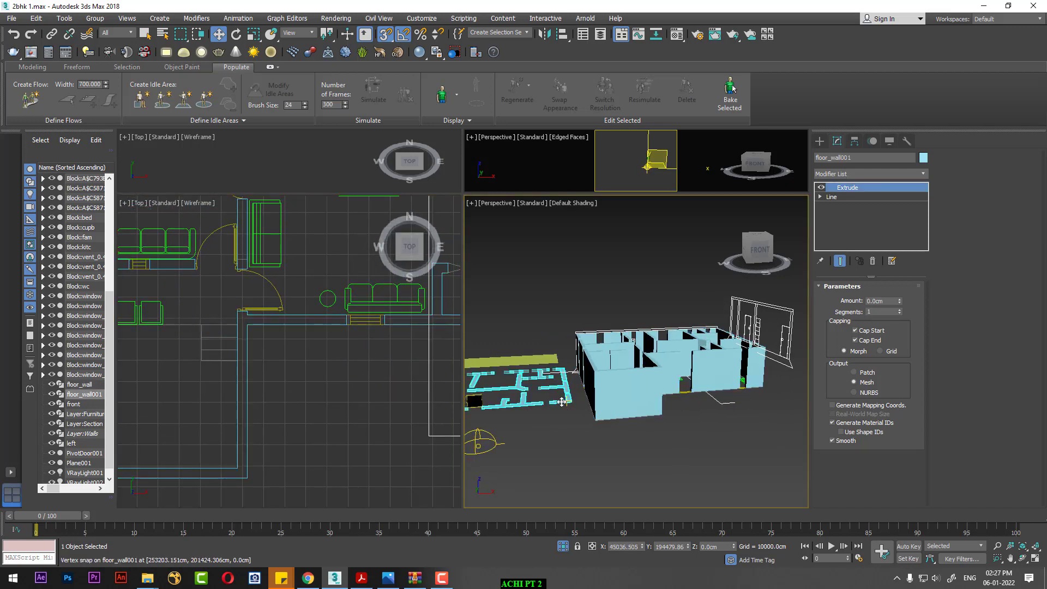
pyautogui.rightClick(559, 406)
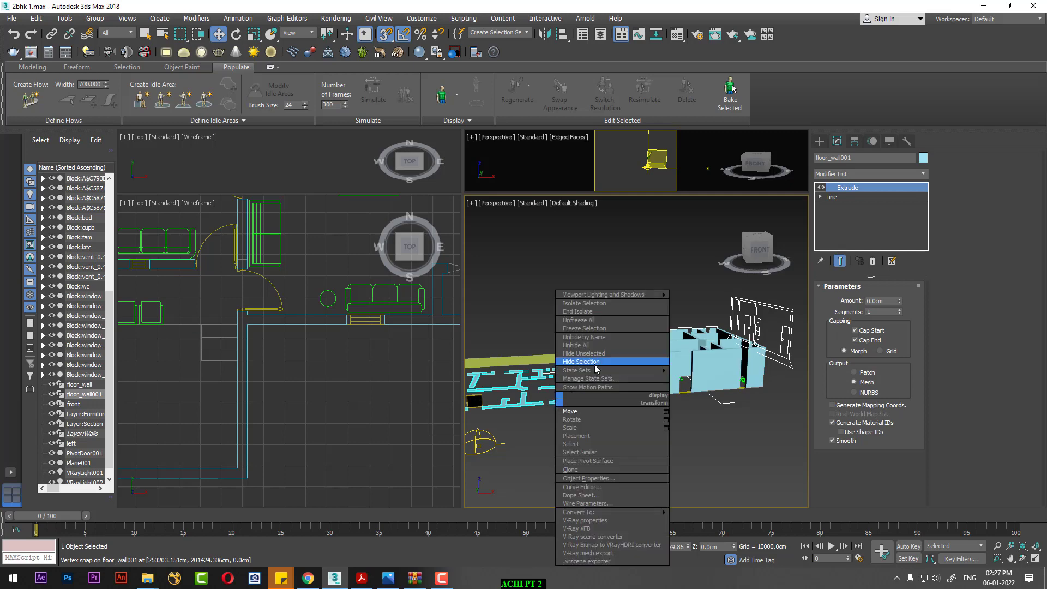
pyautogui.click(592, 379)
pyautogui.scroll(-3, 326, 371)
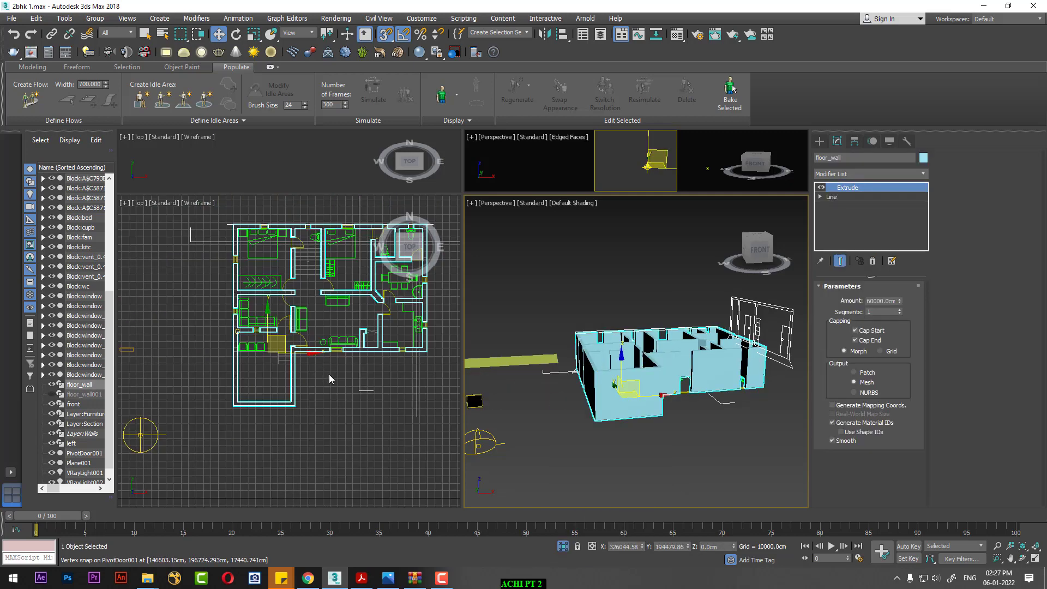
pyautogui.scroll(3, 327, 379)
pyautogui.scroll(2, 323, 380)
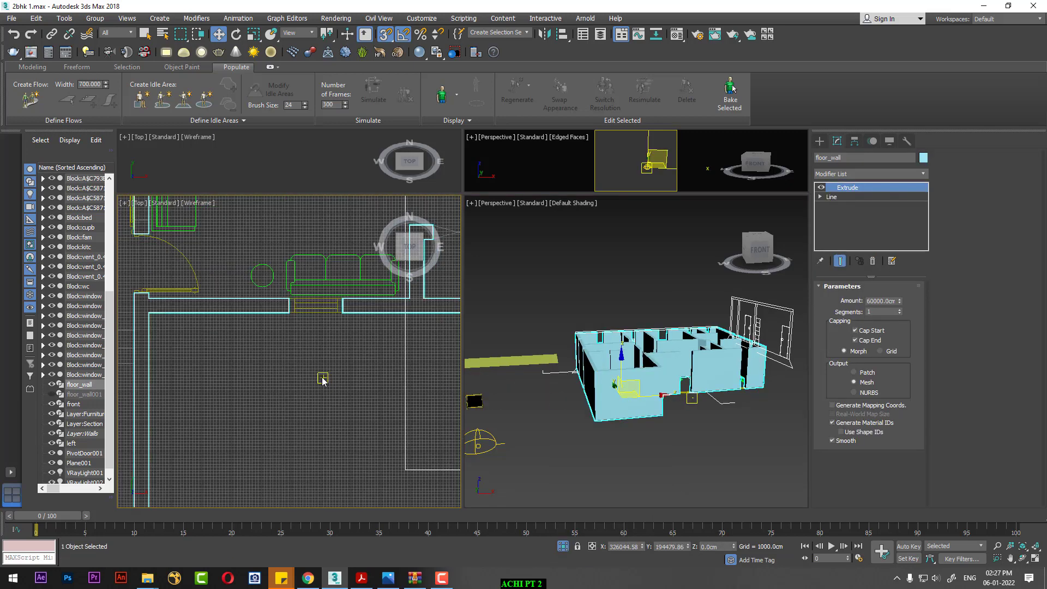
pyautogui.scroll(-4, 323, 381)
pyautogui.scroll(3, 336, 369)
pyautogui.scroll(2, 336, 369)
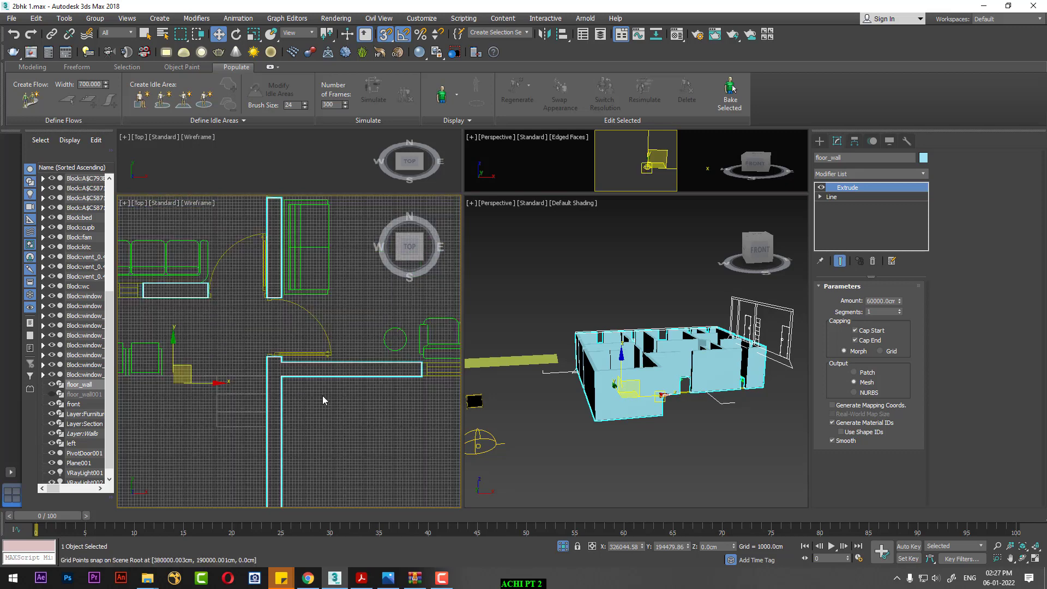
pyautogui.scroll(1, 322, 397)
pyautogui.scroll(1, 299, 390)
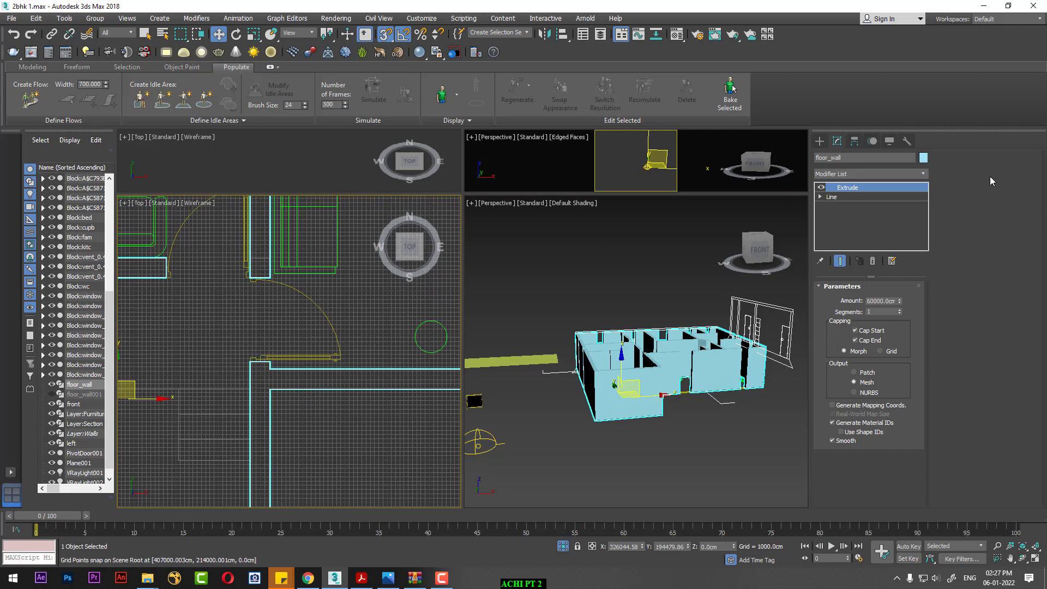
# Draw a pivot door across the left wall opening, setting width, depth and height
pyautogui.click(819, 140)
pyautogui.click(847, 207)
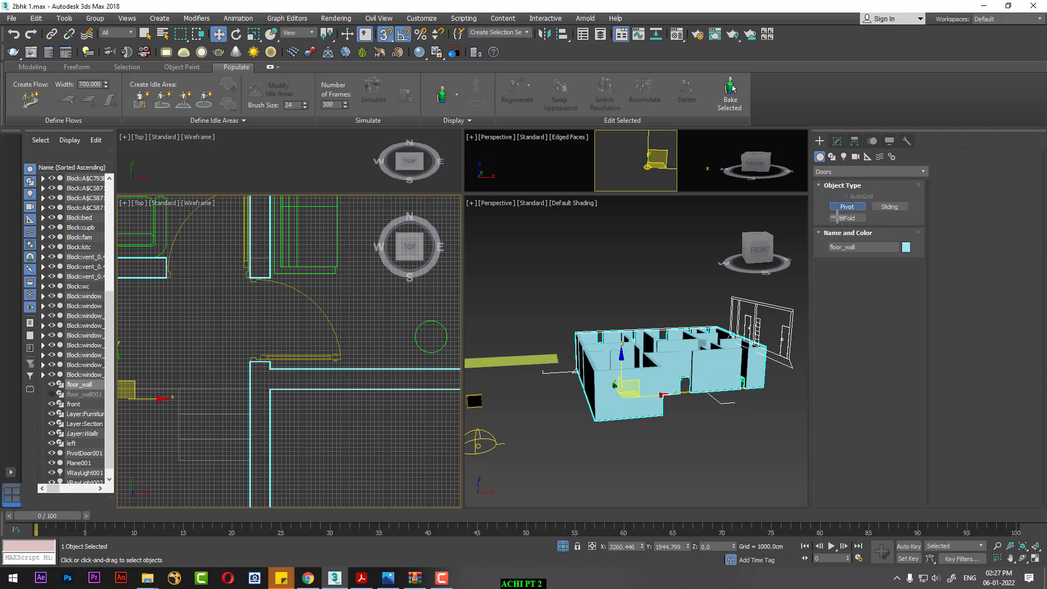
pyautogui.moveTo(252, 282)
pyautogui.mouseDown()
pyautogui.moveTo(264, 308)
pyautogui.moveTo(249, 361)
pyautogui.mouseUp()
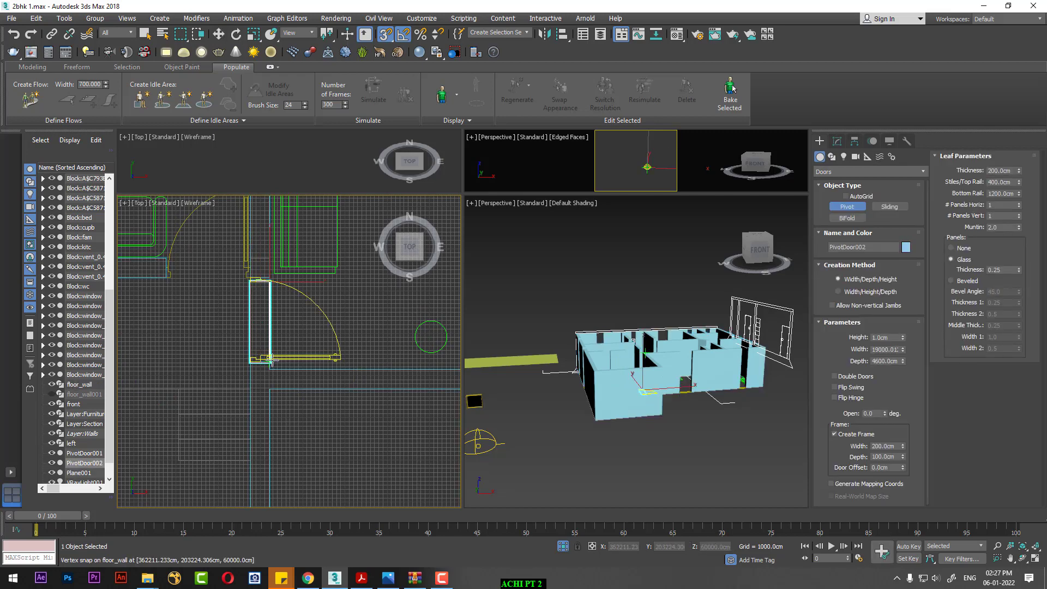
pyautogui.click(271, 359)
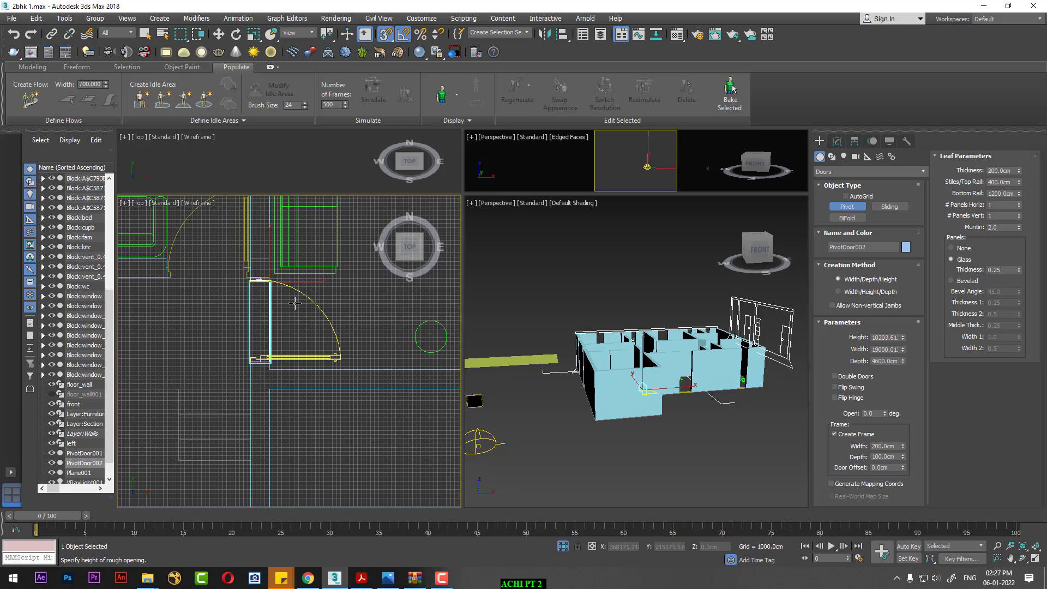
pyautogui.click(291, 187)
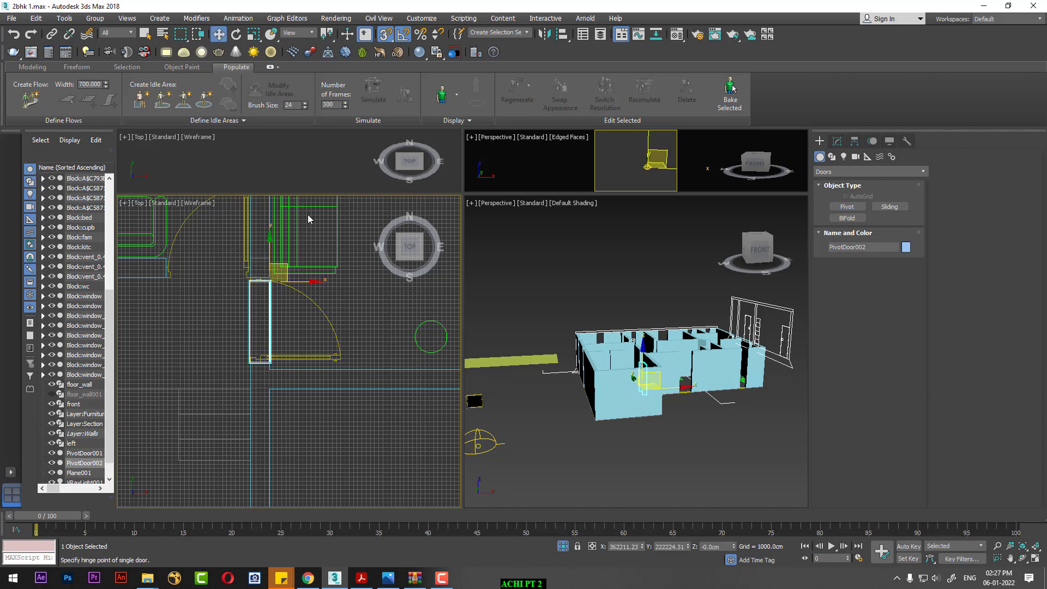
pyautogui.press('w')
pyautogui.scroll(-4, 394, 364)
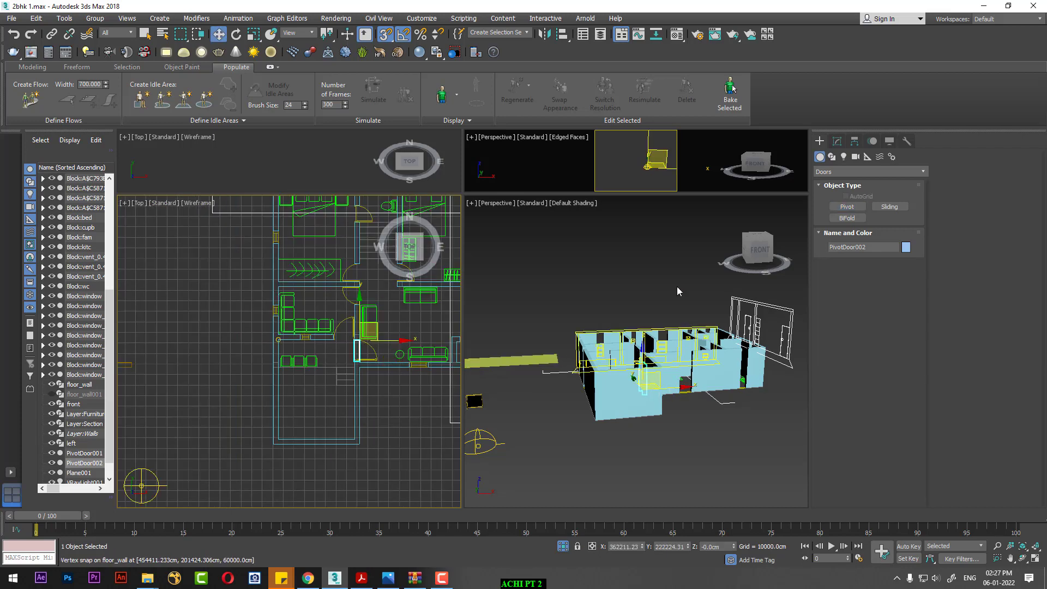
pyautogui.moveTo(472, 193); pyautogui.dragTo(555, 299)
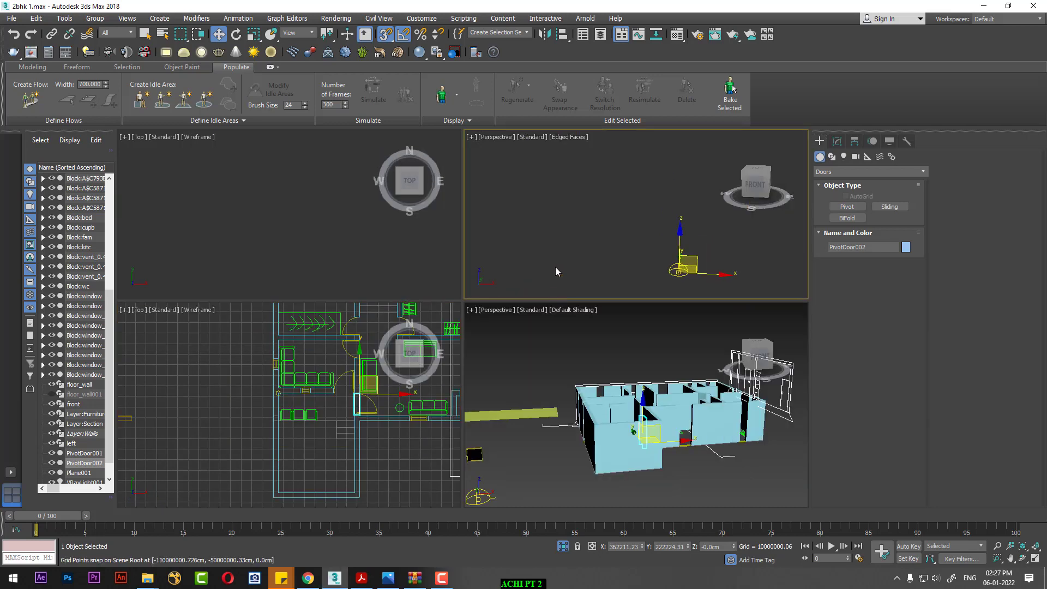
# Show the walls in a wireframe Left view, zoomed to the selection, and select the 'left' shape
pyautogui.press('f')
pyautogui.click(606, 281)
pyautogui.scroll(-5, 605, 281)
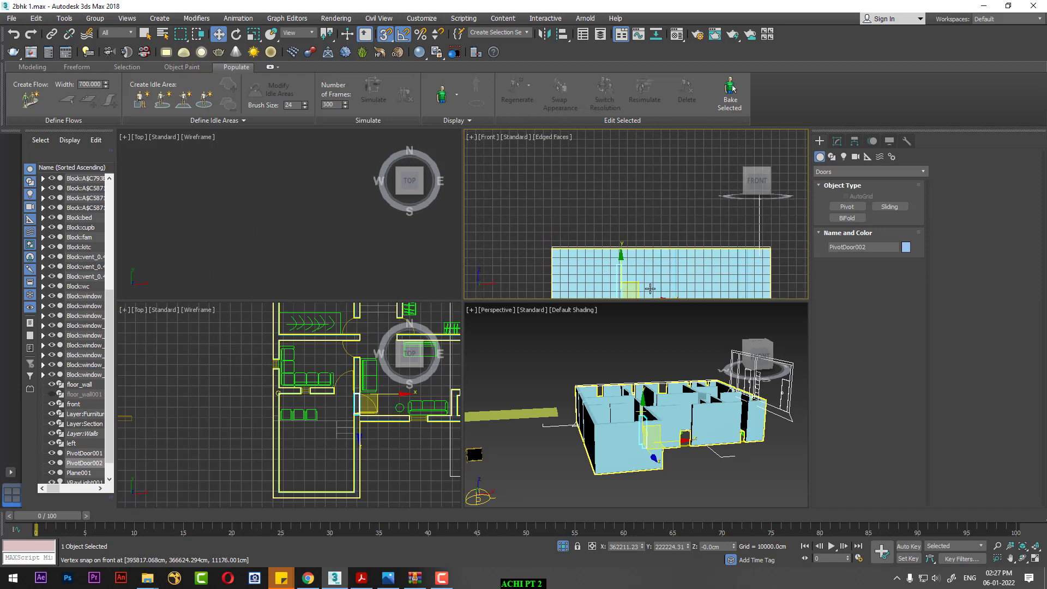
pyautogui.press('F3')
pyautogui.press('l')
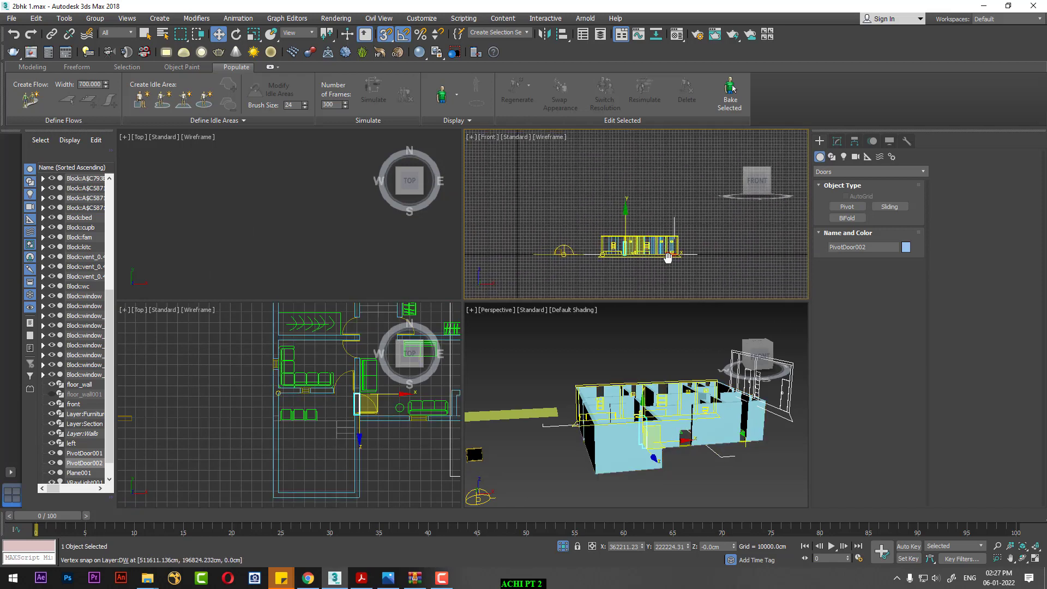
pyautogui.press('z')
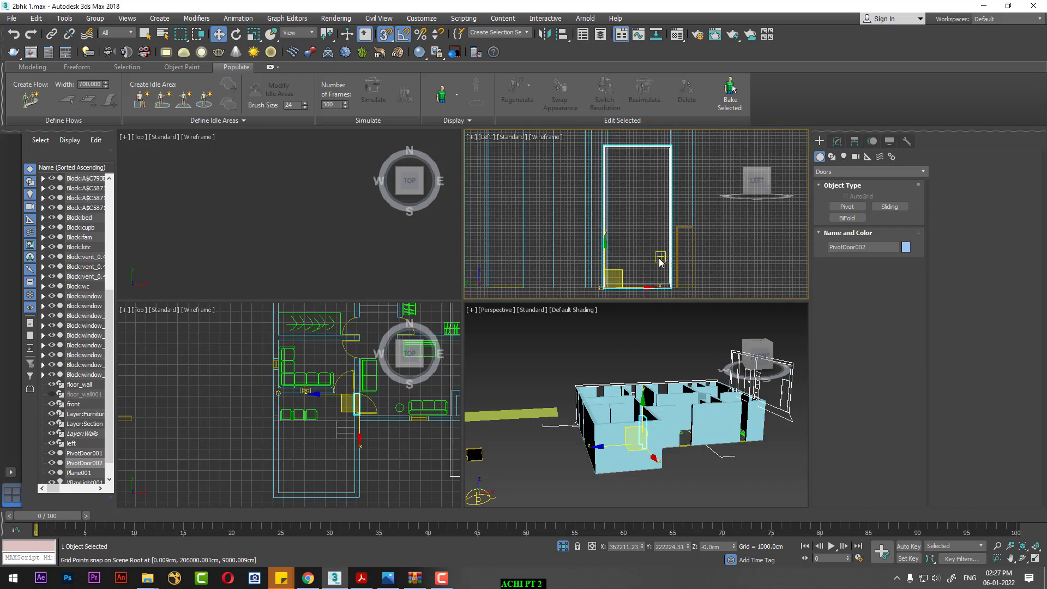
pyautogui.scroll(-5, 659, 262)
pyautogui.scroll(-2, 657, 262)
pyautogui.hotkey('ctrl', 'z')
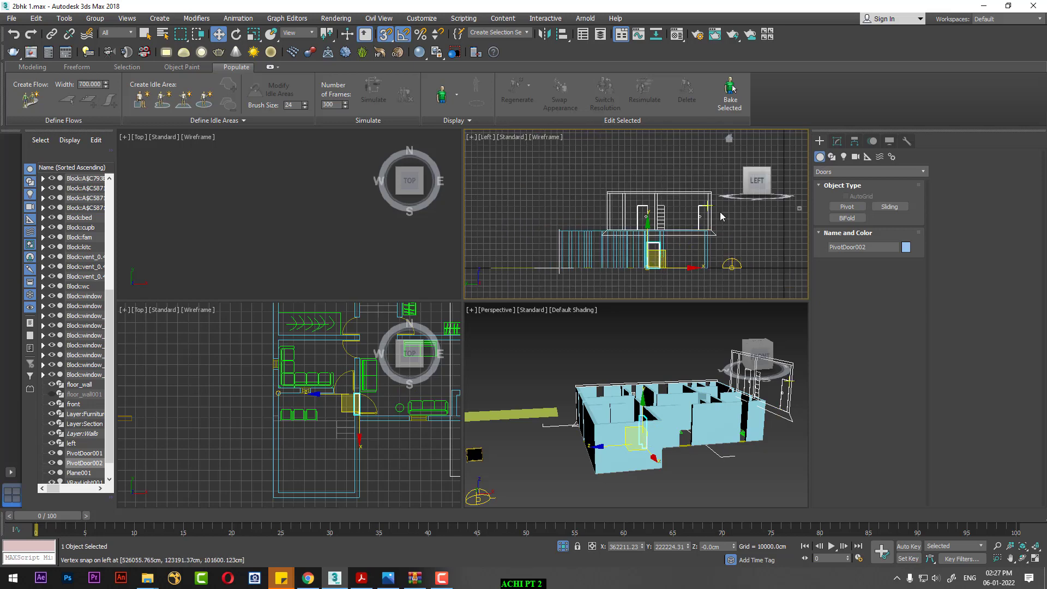
# Move the 'left' elevation shape down onto the base of the floor walls
pyautogui.keyDown('alt'); pyautogui.moveTo(649, 387); pyautogui.dragTo(589, 421, button='middle'); pyautogui.keyUp('alt')
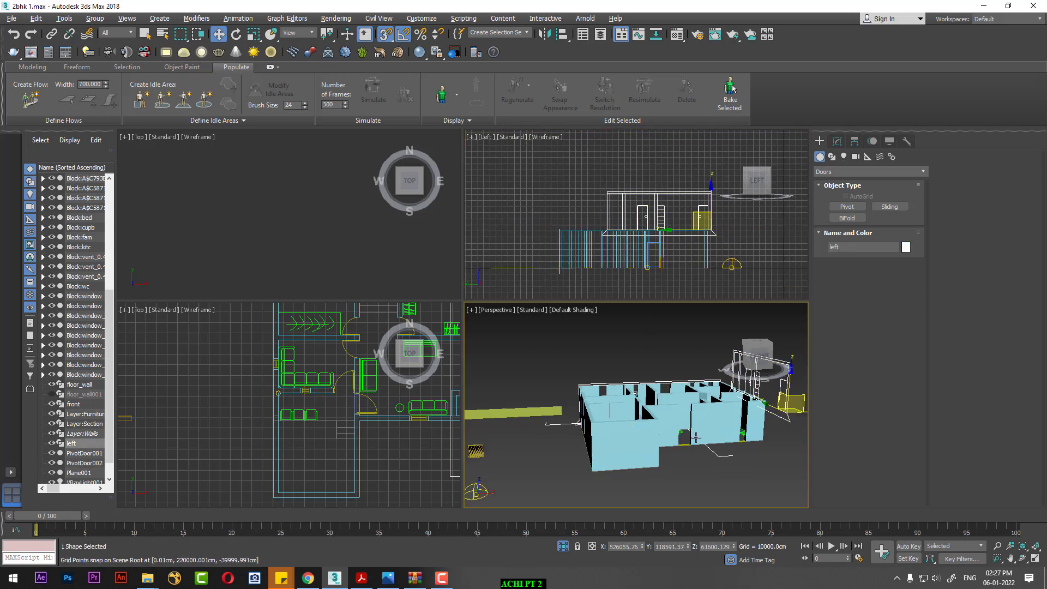
pyautogui.scroll(2, 636, 276)
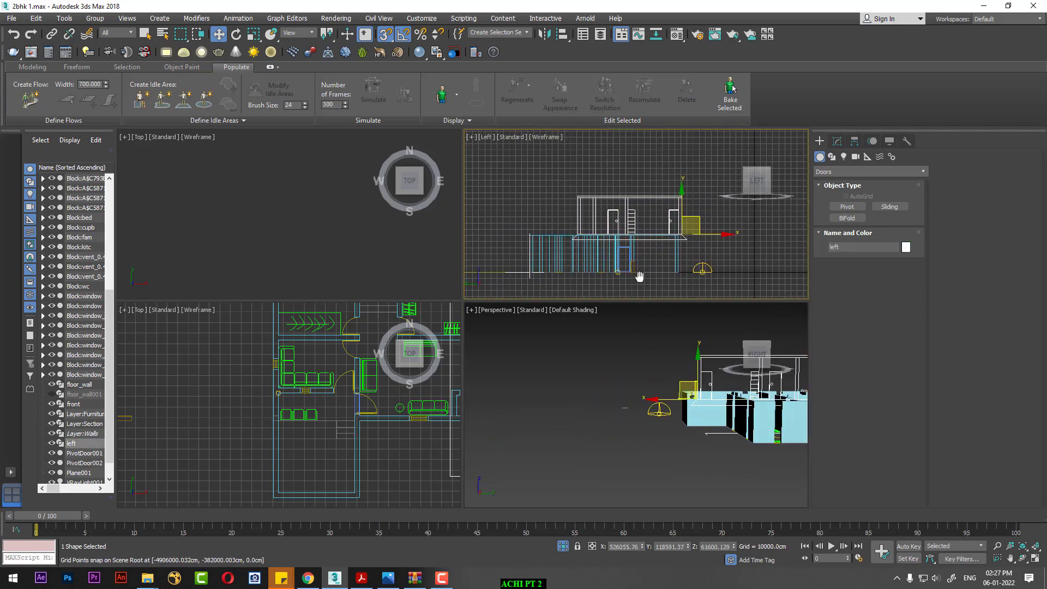
pyautogui.hotkey('alt', 'w')
pyautogui.scroll(2, 628, 286)
pyautogui.scroll(1, 606, 266)
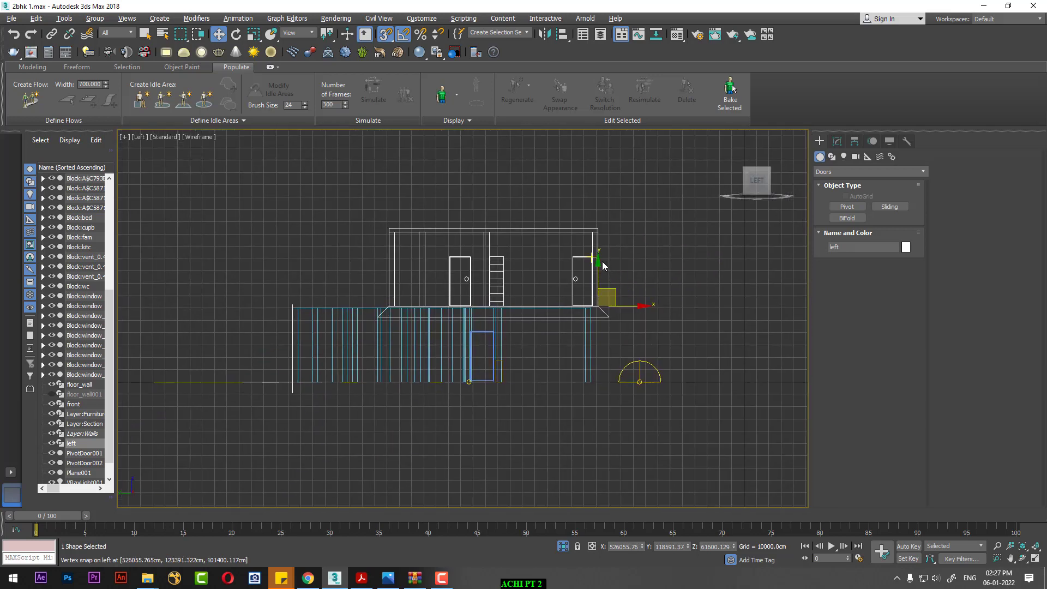
pyautogui.moveTo(598, 262); pyautogui.dragTo(592, 378)
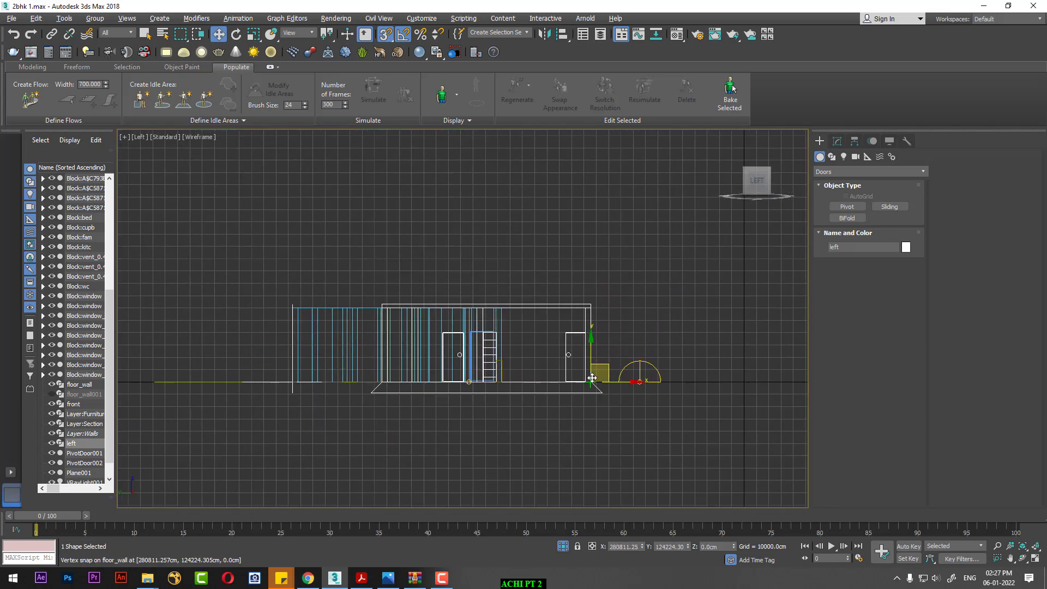
pyautogui.scroll(3, 518, 382)
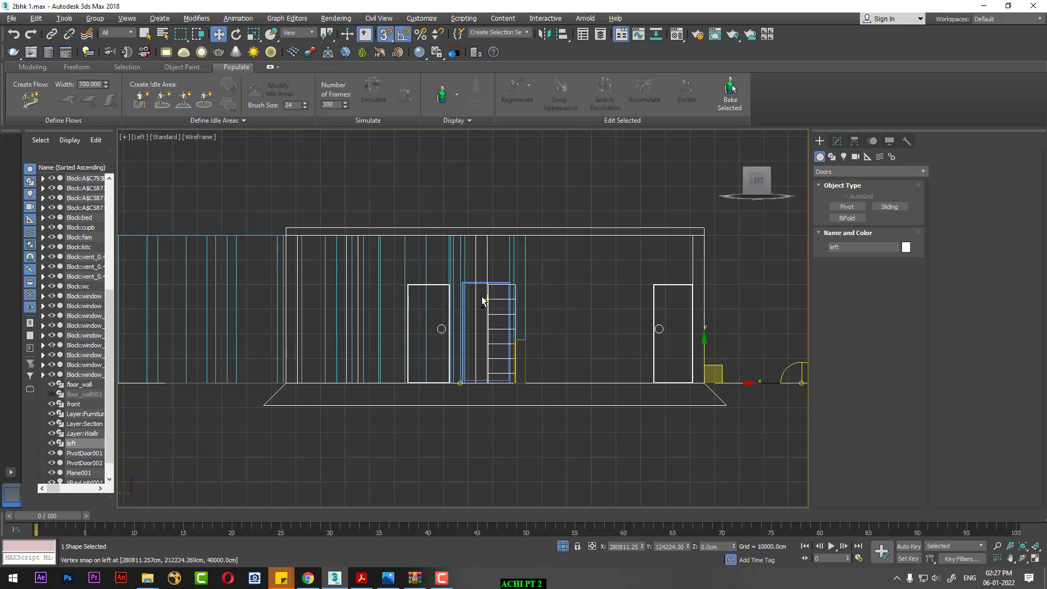
pyautogui.hotkey('alt', 'w')
pyautogui.moveTo(639, 463)
pyautogui.keyDown('alt'); pyautogui.mouseDown(button='middle')
pyautogui.moveTo(613, 454)
pyautogui.moveTo(595, 467)
pyautogui.moveTo(565, 431)
pyautogui.mouseUp(button='middle'); pyautogui.keyUp('alt')
# Select PivotDoor002 and frame it with its opening in the maximized Left view
pyautogui.click(559, 409)
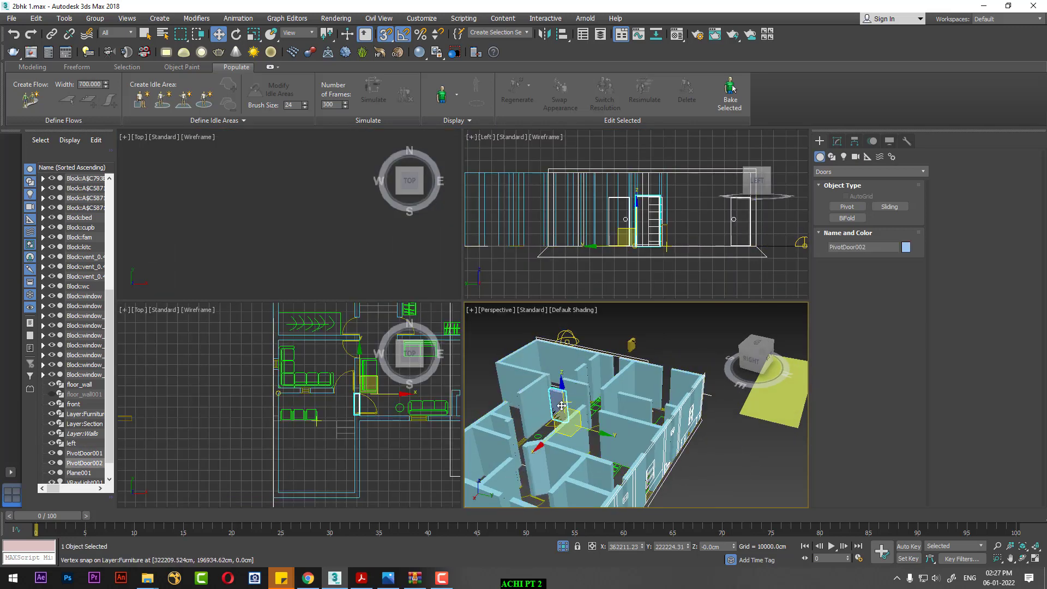
pyautogui.scroll(3, 661, 222)
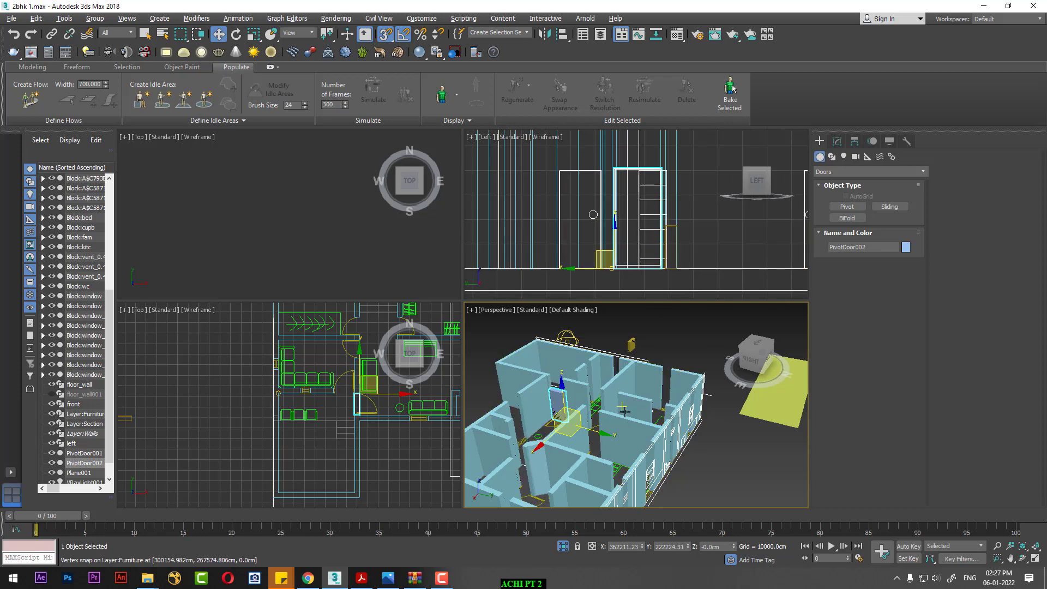
pyautogui.moveTo(682, 415)
pyautogui.keyDown('alt'); pyautogui.mouseDown(button='middle')
pyautogui.moveTo(740, 413)
pyautogui.moveTo(698, 360)
pyautogui.mouseUp(button='middle'); pyautogui.keyUp('alt')
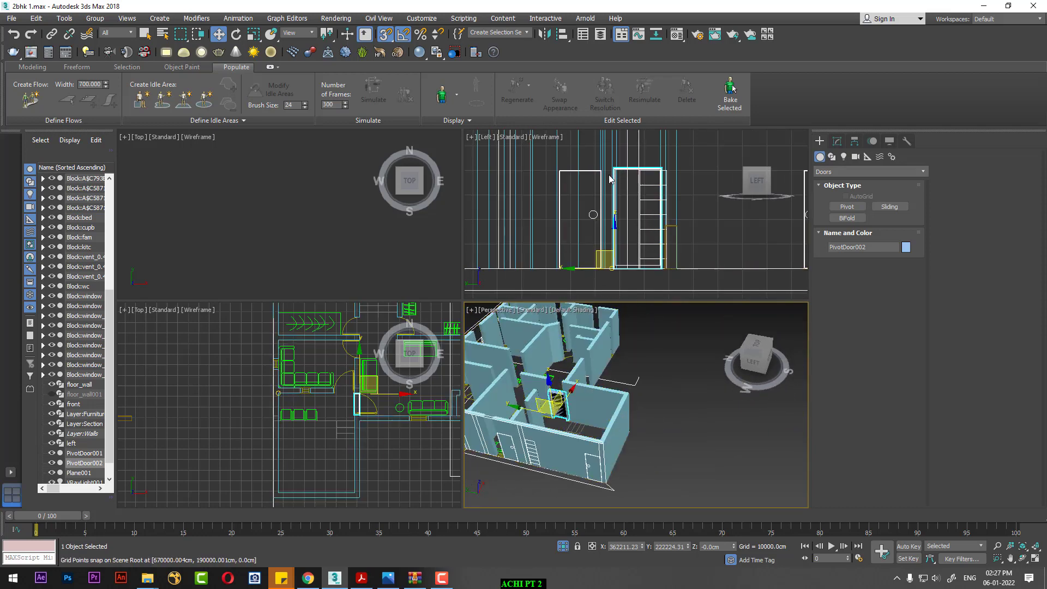
pyautogui.rightClick(614, 207)
pyautogui.hotkey('alt', 'w')
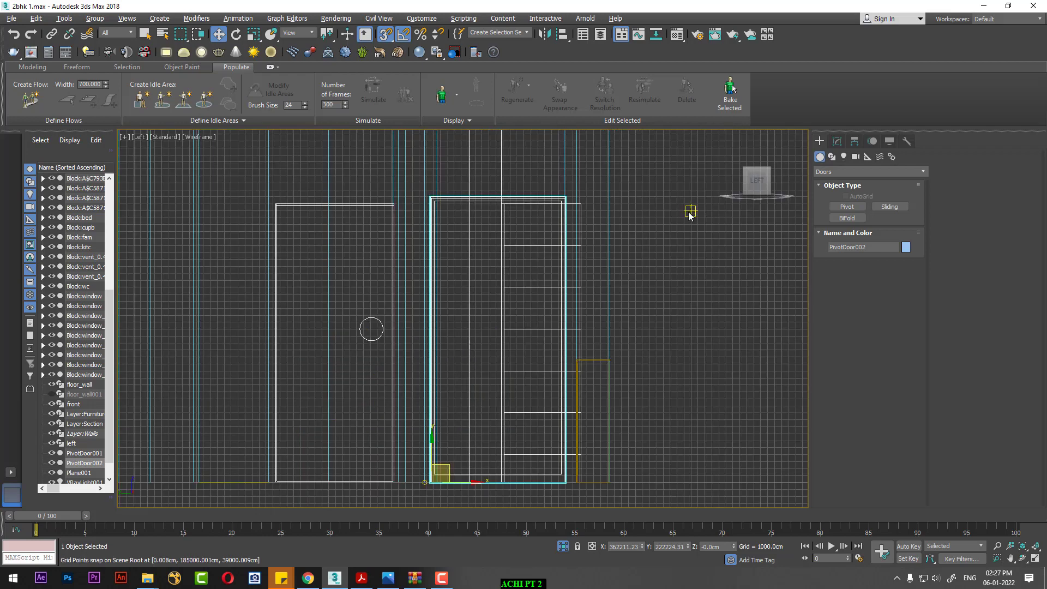
pyautogui.moveTo(591, 338); pyautogui.dragTo(624, 295, button='middle')
# Set PivotDoor002's Height to 40002.24 cm and view the door in perspective
pyautogui.click(837, 141)
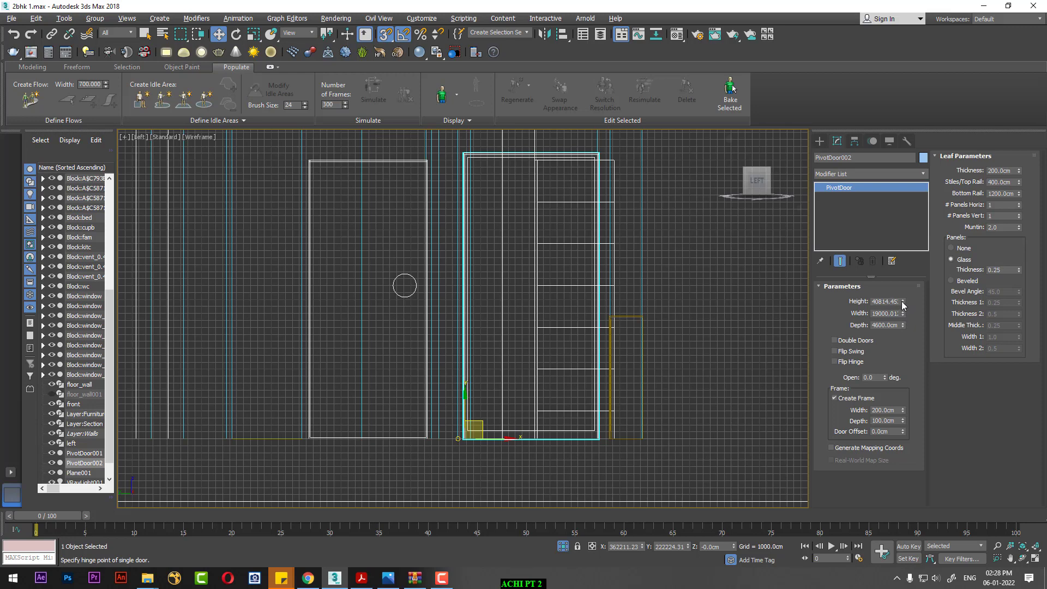
pyautogui.moveTo(900, 305); pyautogui.dragTo(901, 303)
pyautogui.hotkey('alt', 'w')
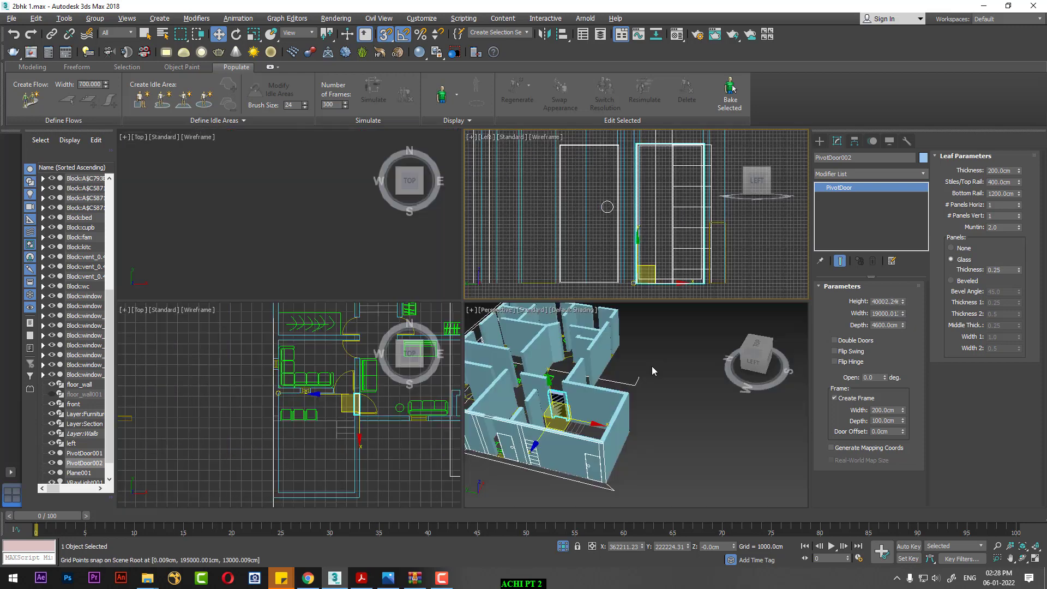
pyautogui.scroll(1, 637, 418)
pyautogui.hotkey('alt', 'w')
pyautogui.scroll(-2, 550, 409)
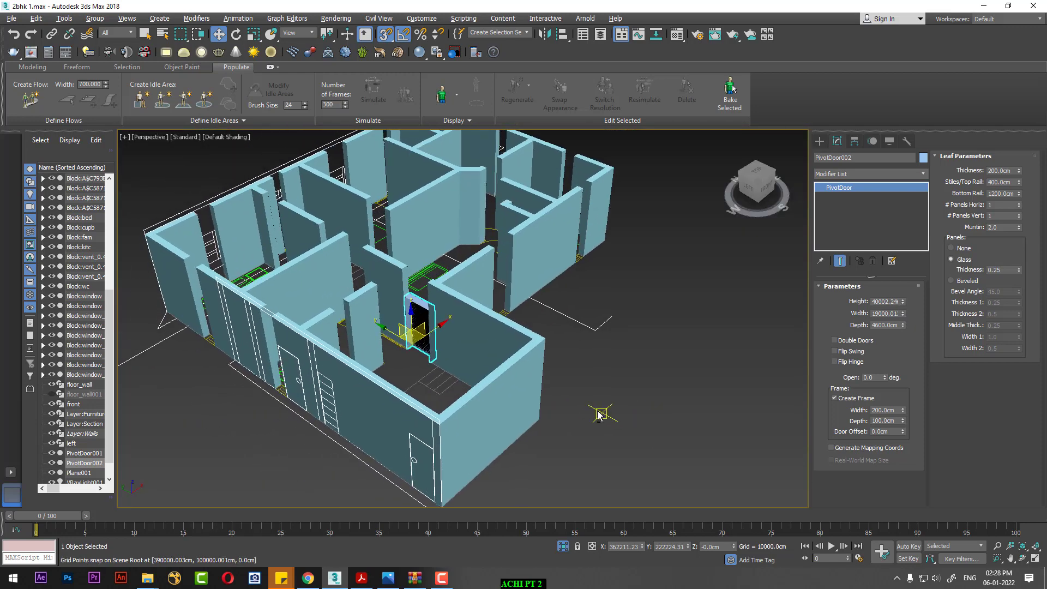
pyautogui.scroll(5, 601, 416)
pyautogui.moveTo(589, 428)
pyautogui.keyDown('alt'); pyautogui.mouseDown(button='middle')
pyautogui.moveTo(631, 374)
pyautogui.moveTo(918, 381)
pyautogui.mouseUp(button='middle'); pyautogui.keyUp('alt')
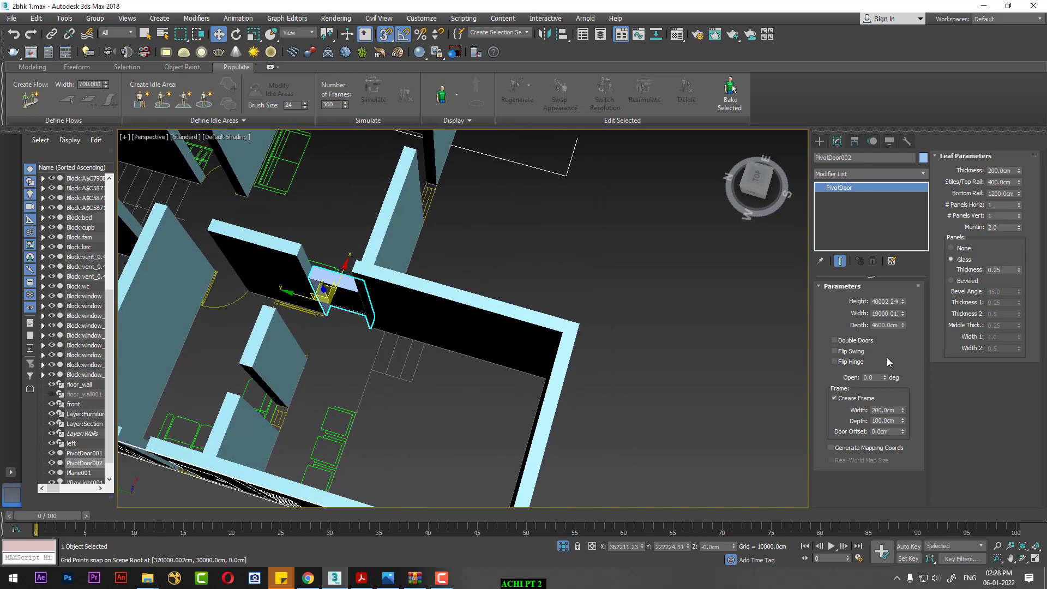
# Preview PivotDoor002 swinging open with the Open spinner
pyautogui.moveTo(877, 374); pyautogui.dragTo(877, 349)
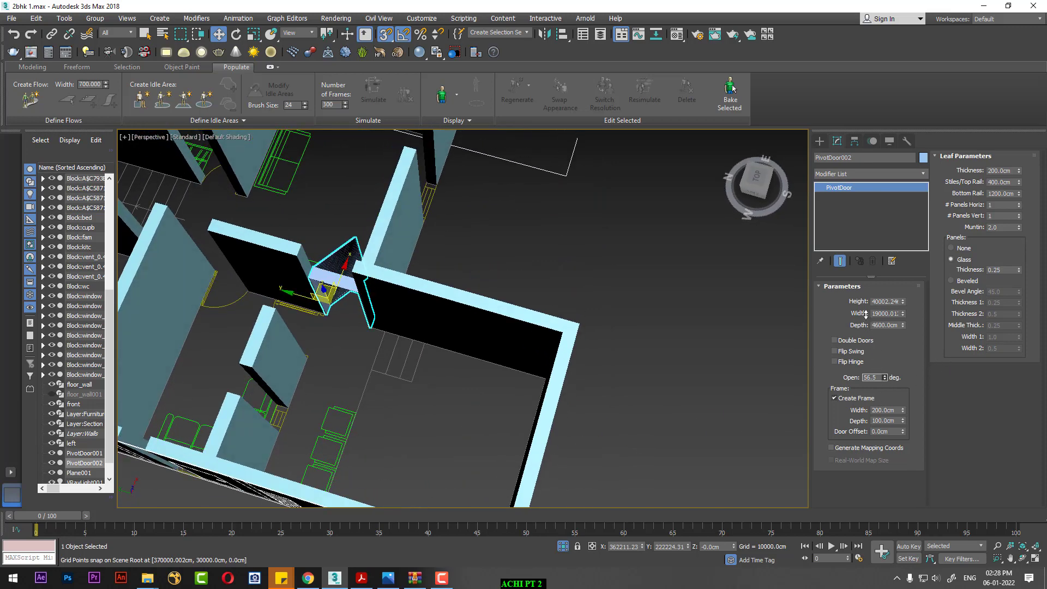
pyautogui.keyDown('alt'); pyautogui.moveTo(685, 311); pyautogui.dragTo(533, 374, button='middle'); pyautogui.keyUp('alt')
pyautogui.hotkey('alt', 'w')
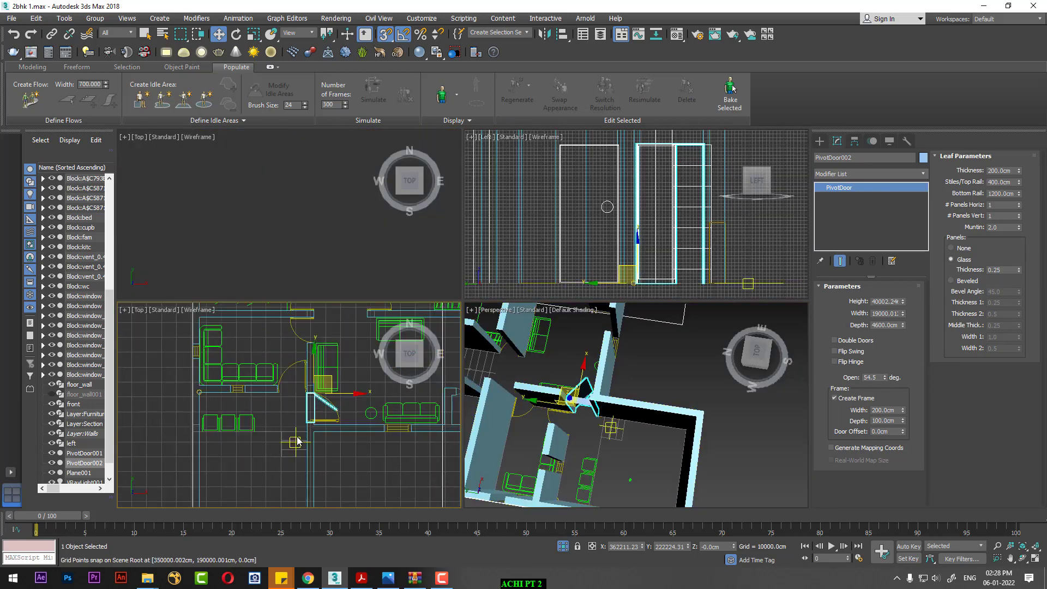
pyautogui.scroll(3, 370, 371)
pyautogui.scroll(2, 327, 426)
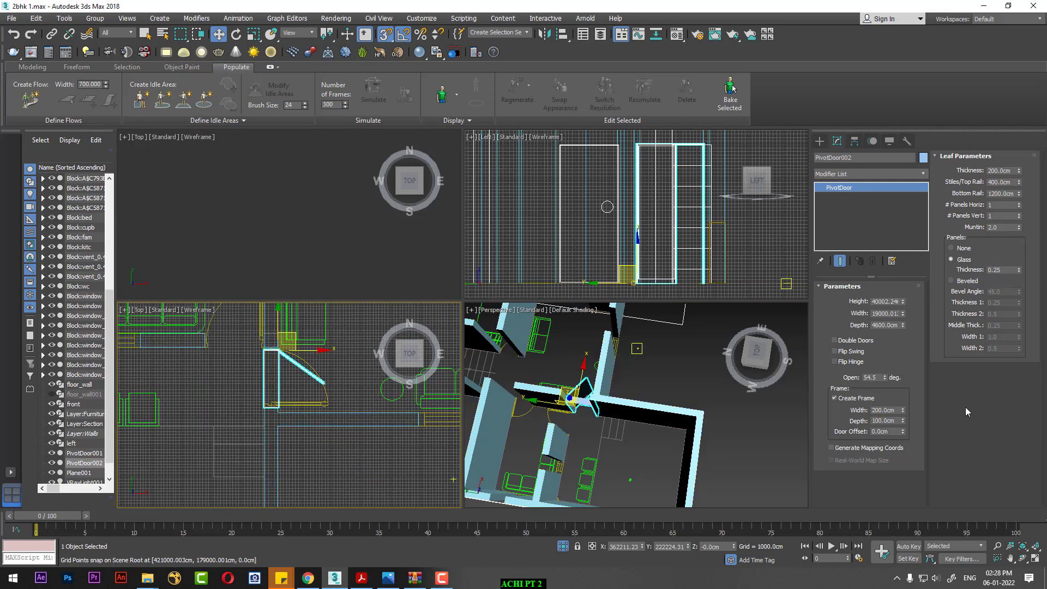
# Toggle Flip Swing off again, enable Flip Hinge, and reset Open to 0
pyautogui.click(857, 353)
pyautogui.click(857, 354)
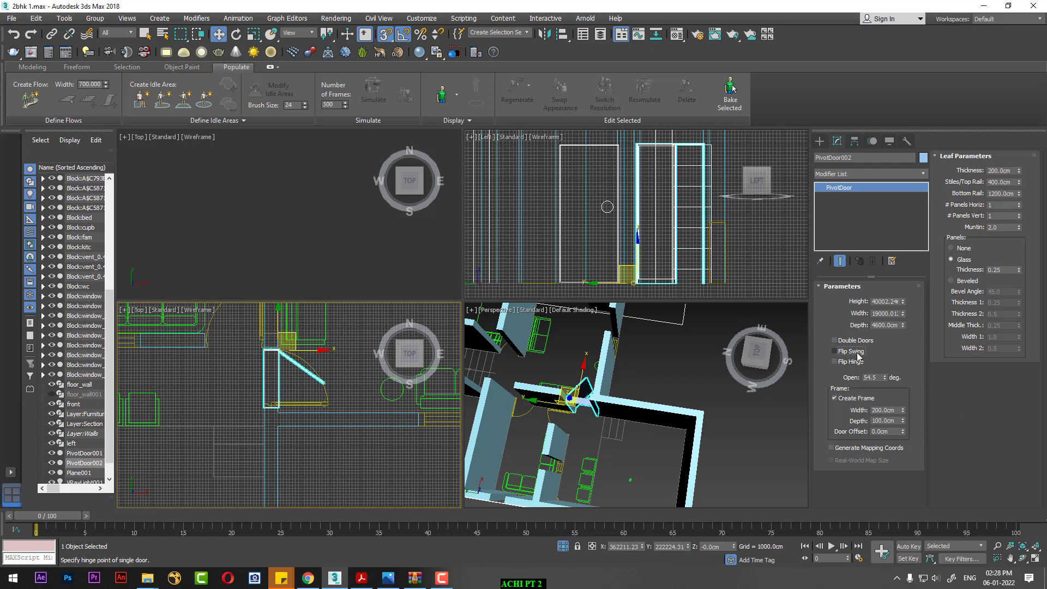
pyautogui.click(855, 365)
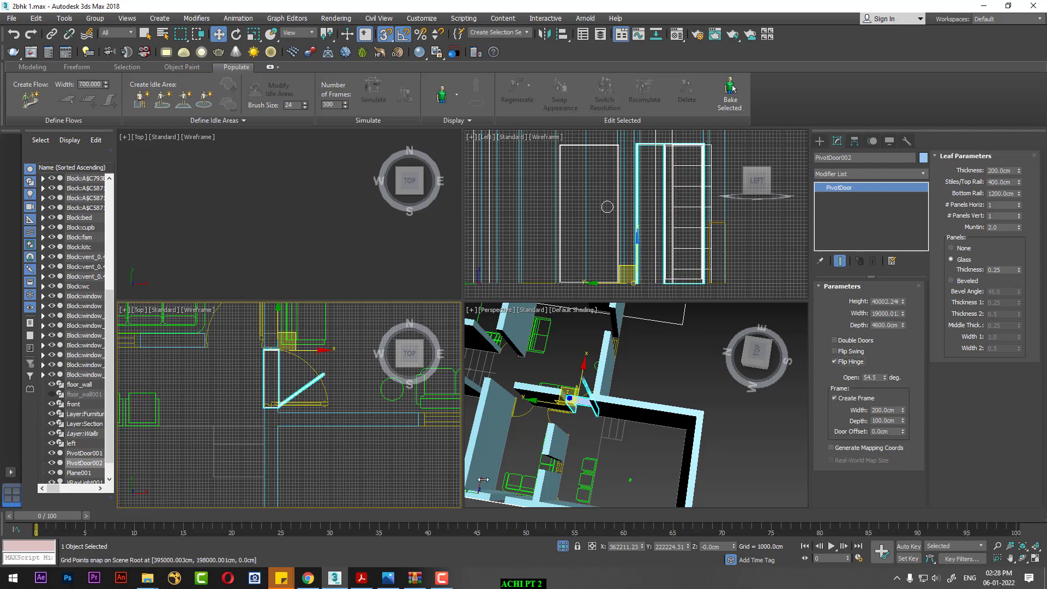
pyautogui.moveTo(624, 469)
pyautogui.keyDown('alt'); pyautogui.mouseDown(button='middle')
pyautogui.moveTo(621, 414)
pyautogui.moveTo(591, 470)
pyautogui.moveTo(561, 399)
pyautogui.moveTo(565, 444)
pyautogui.moveTo(558, 437)
pyautogui.moveTo(437, 558)
pyautogui.mouseUp(button='middle'); pyautogui.keyUp('alt')
pyautogui.hotkey('alt', 'w')
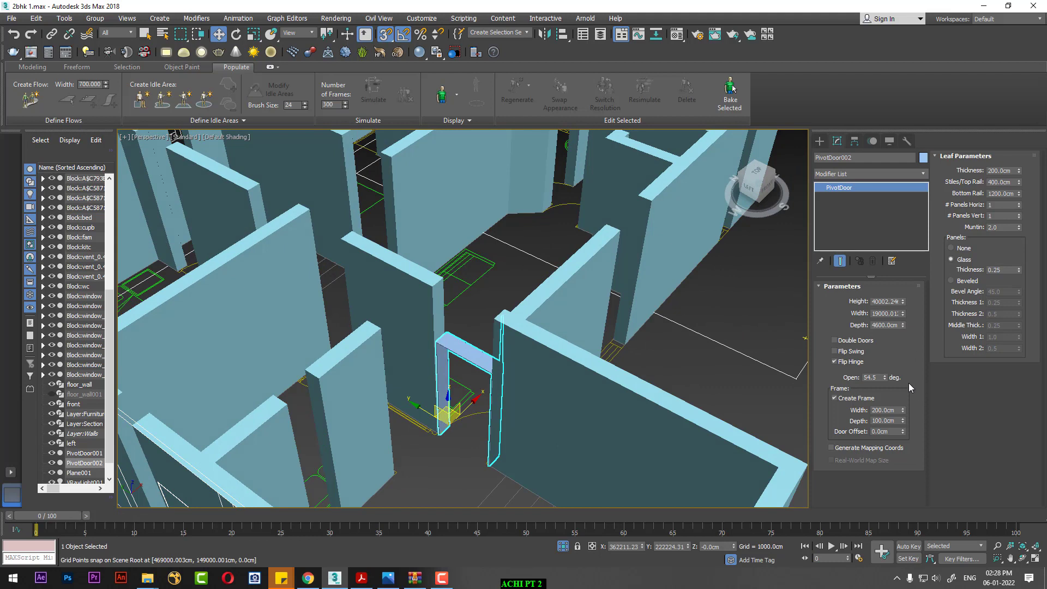
pyautogui.rightClick(885, 379)
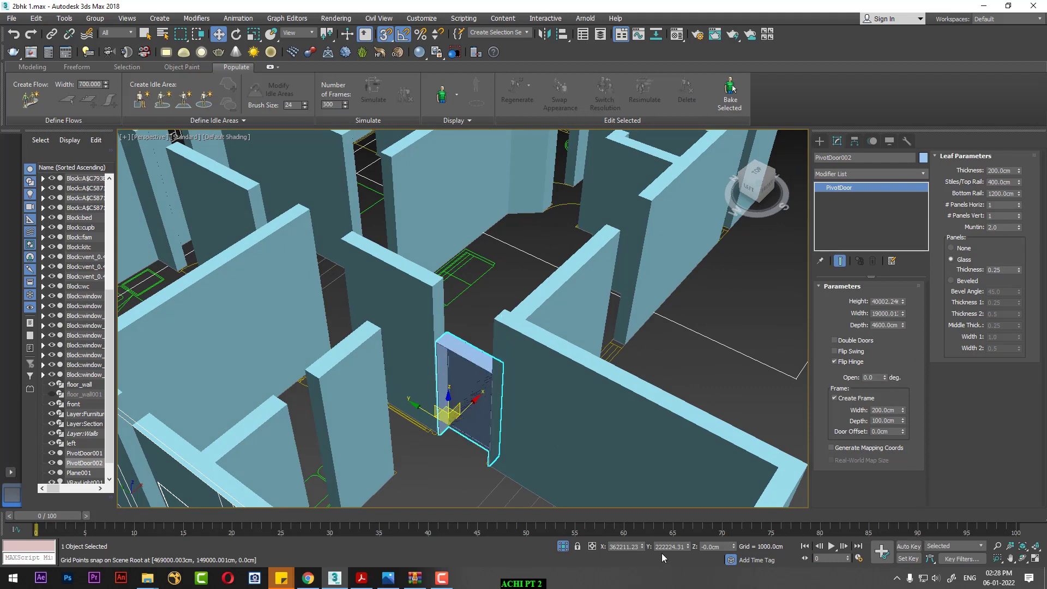
# Auto-key the door opening from 0 to 51.5 degrees over frames 0–100 and play it
pyautogui.click(909, 547)
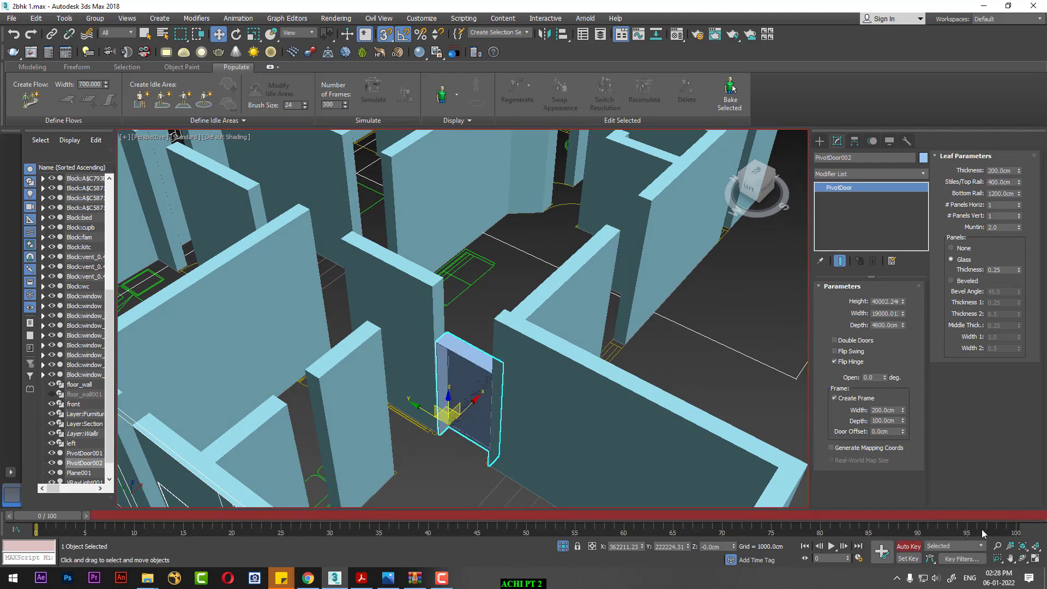
pyautogui.click(1020, 520)
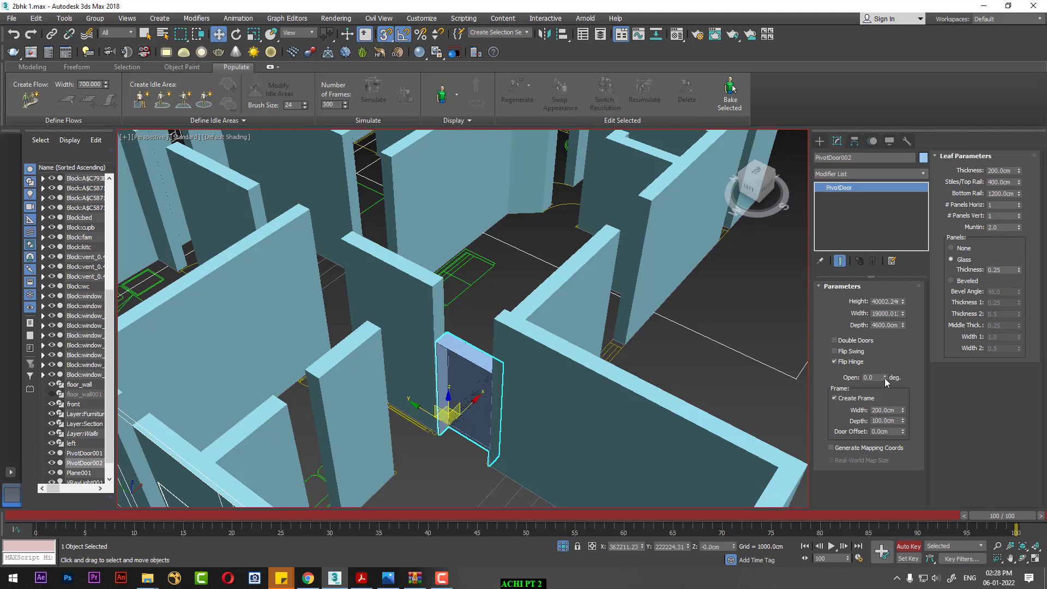
pyautogui.moveTo(885, 378); pyautogui.dragTo(874, 322)
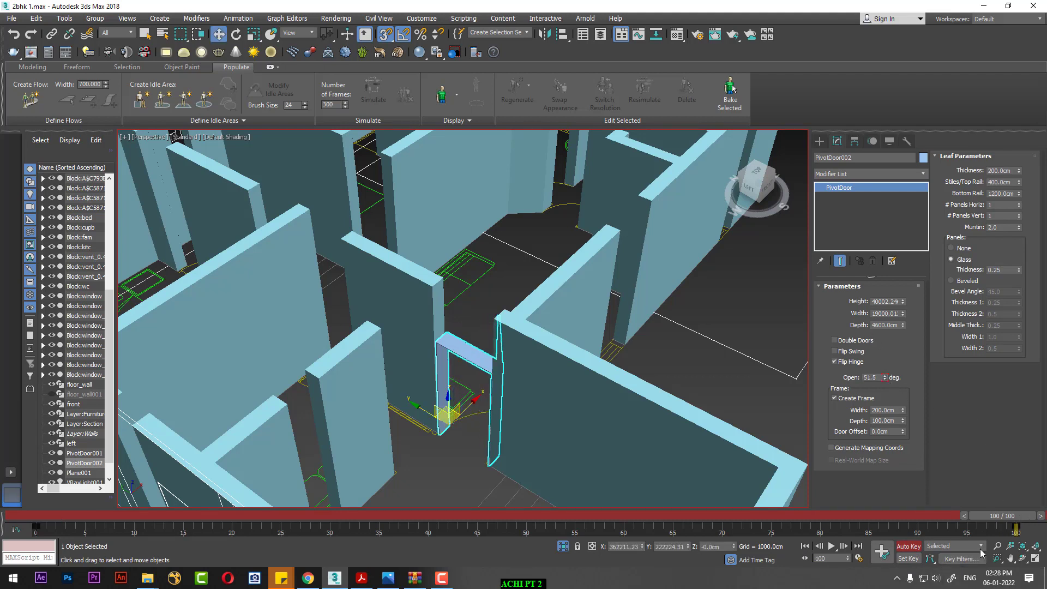
pyautogui.moveTo(1010, 518); pyautogui.dragTo(32, 518)
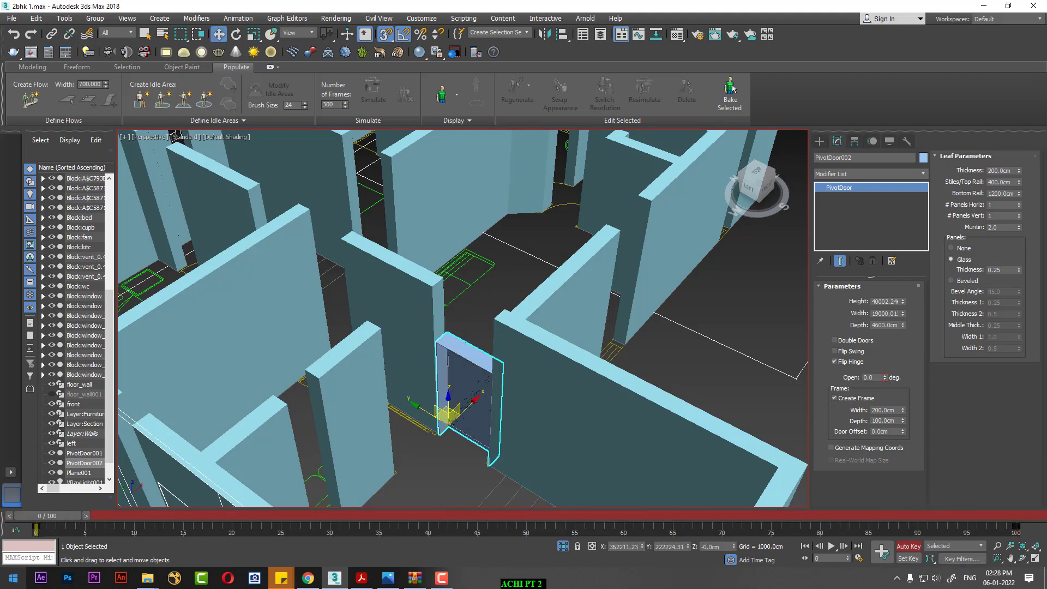
pyautogui.click(908, 547)
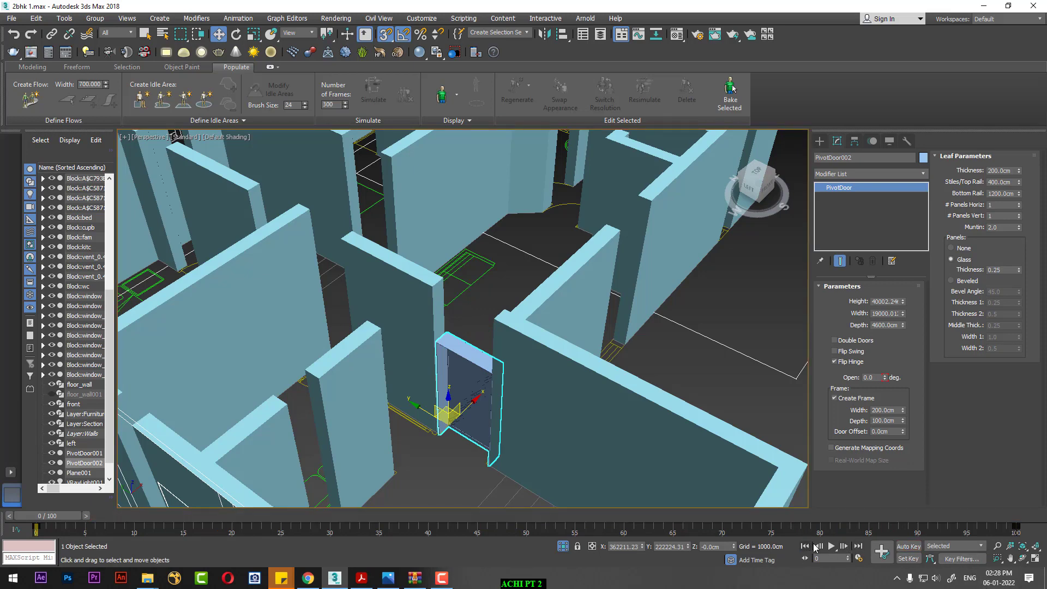
pyautogui.click(831, 546)
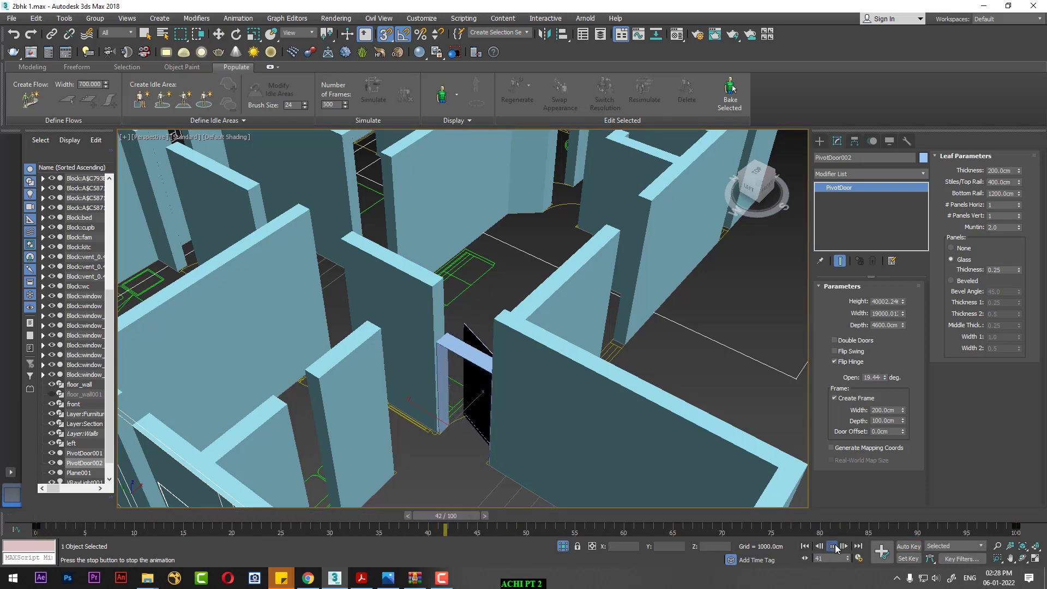
pyautogui.click(831, 546)
# Isolate PivotDoor002 so only the door is shown
pyautogui.press('w')
pyautogui.moveTo(594, 410); pyautogui.dragTo(623, 391, button='middle')
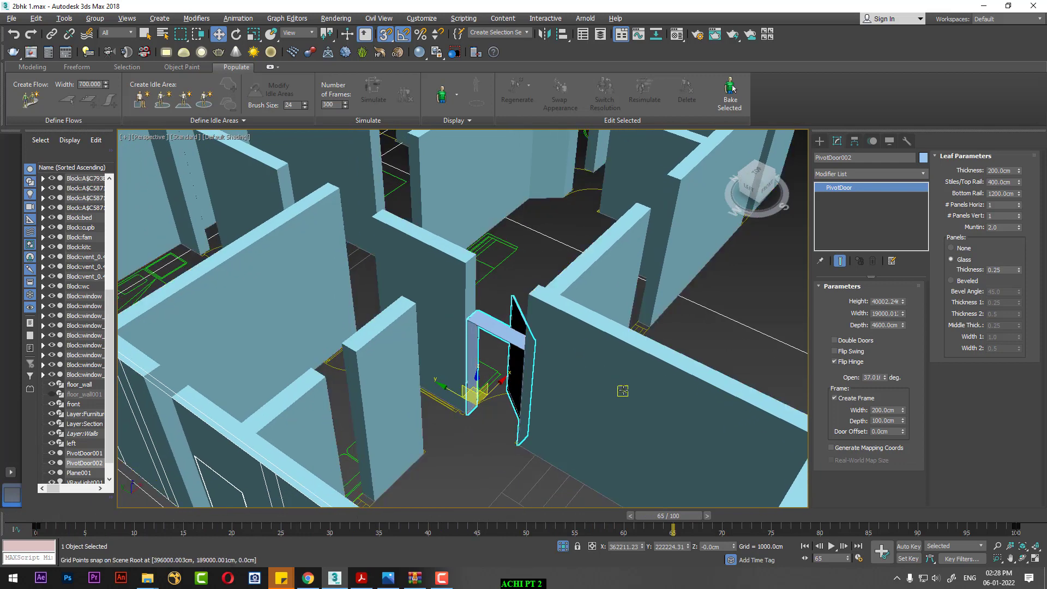
pyautogui.hotkey('alt', 'q')
pyautogui.moveTo(537, 402)
pyautogui.keyDown('alt'); pyautogui.mouseDown(button='middle')
pyautogui.moveTo(724, 375)
pyautogui.moveTo(553, 378)
pyautogui.mouseUp(button='middle'); pyautogui.keyUp('alt')
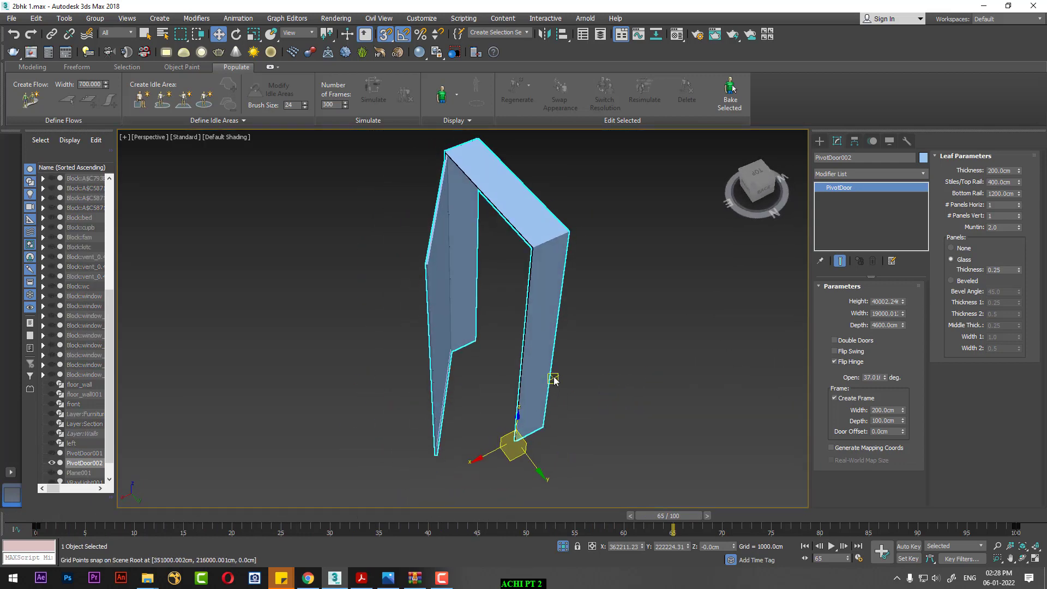
# Set leaf Thickness 1190 cm, Stiles/Top Rail 1224 cm, Bottom Rail 4304.16 cm, and 2 horizontal panels
pyautogui.scroll(3, 553, 378)
pyautogui.scroll(1, 601, 428)
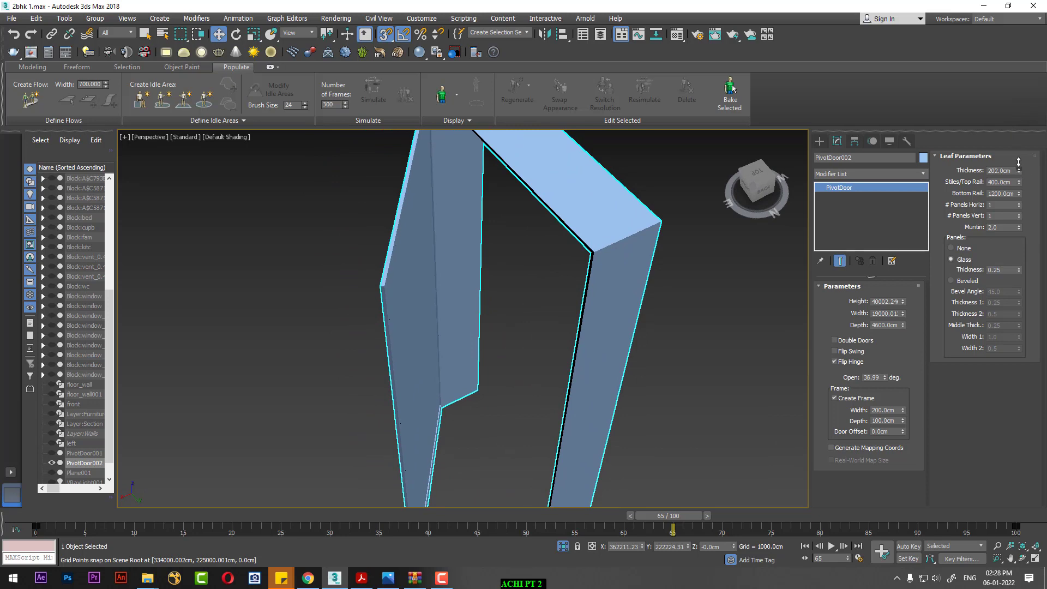
pyautogui.moveTo(1019, 162); pyautogui.dragTo(1028, 323)
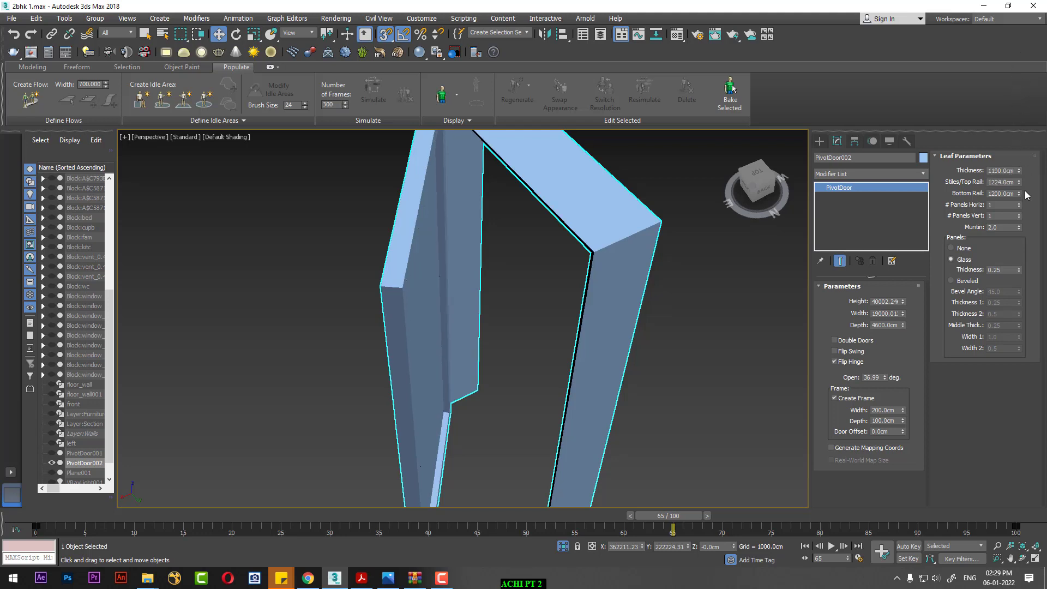
pyautogui.moveTo(1024, 200); pyautogui.dragTo(1024, 180)
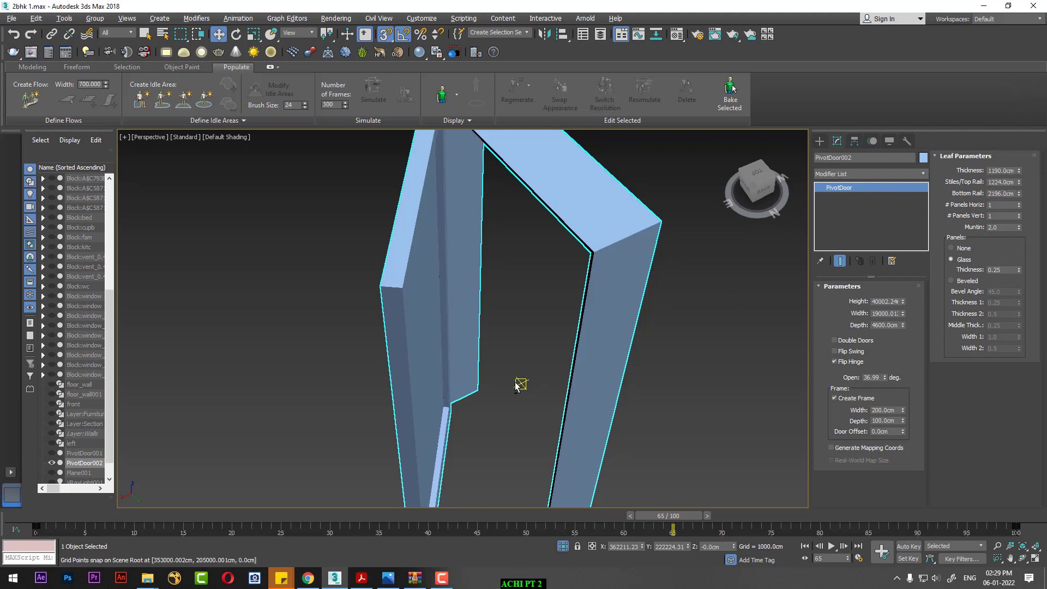
pyautogui.moveTo(519, 385)
pyautogui.keyDown('alt'); pyautogui.mouseDown(button='middle')
pyautogui.moveTo(440, 360)
pyautogui.moveTo(491, 355)
pyautogui.mouseUp(button='middle'); pyautogui.keyUp('alt')
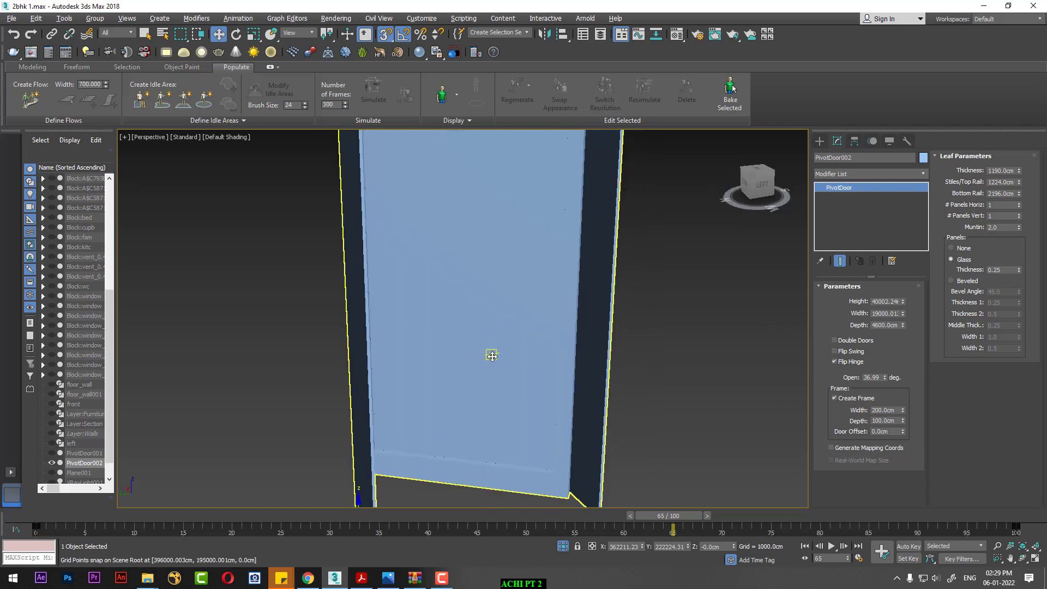
pyautogui.moveTo(1019, 195); pyautogui.dragTo(1005, 143)
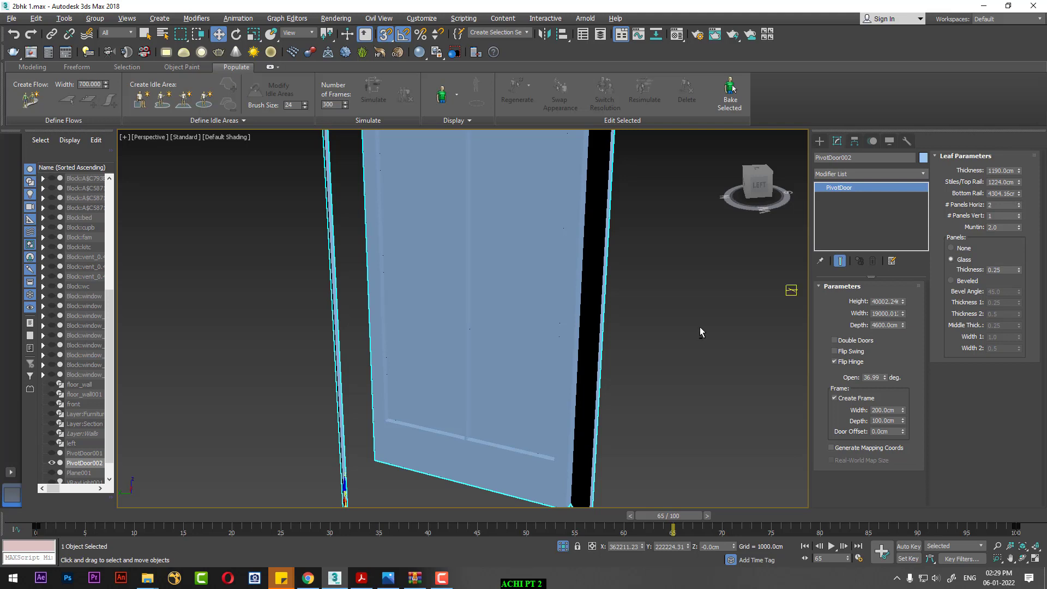
# Set # Panels Vert to 4, Muntin to 5.8, and switch panels from Glass to Beveled
pyautogui.keyDown('alt'); pyautogui.moveTo(701, 332); pyautogui.dragTo(585, 378, button='middle'); pyautogui.keyUp('alt')
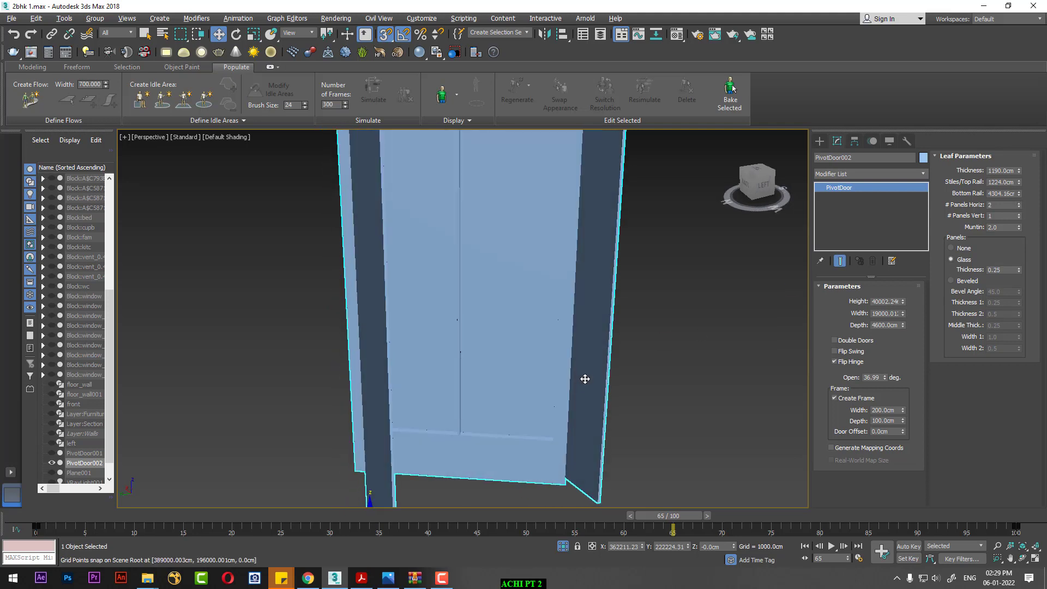
pyautogui.click(1018, 214)
pyautogui.scroll(-3, 440, 346)
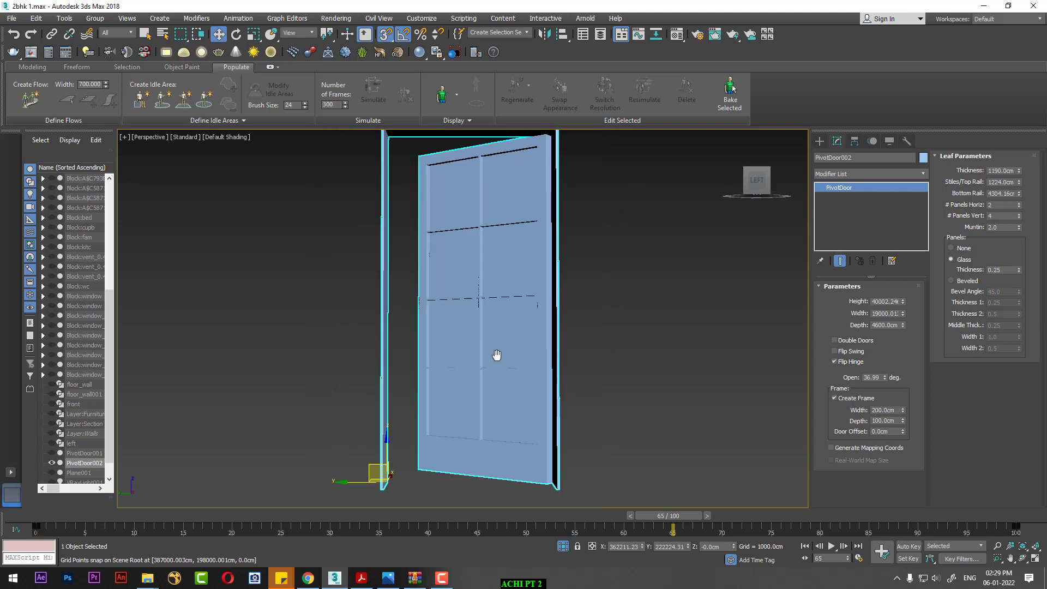
pyautogui.moveTo(496, 355)
pyautogui.keyDown('alt'); pyautogui.mouseDown(button='middle')
pyautogui.moveTo(560, 375)
pyautogui.moveTo(656, 381)
pyautogui.moveTo(619, 388)
pyautogui.moveTo(790, 354)
pyautogui.mouseUp(button='middle'); pyautogui.keyUp('alt')
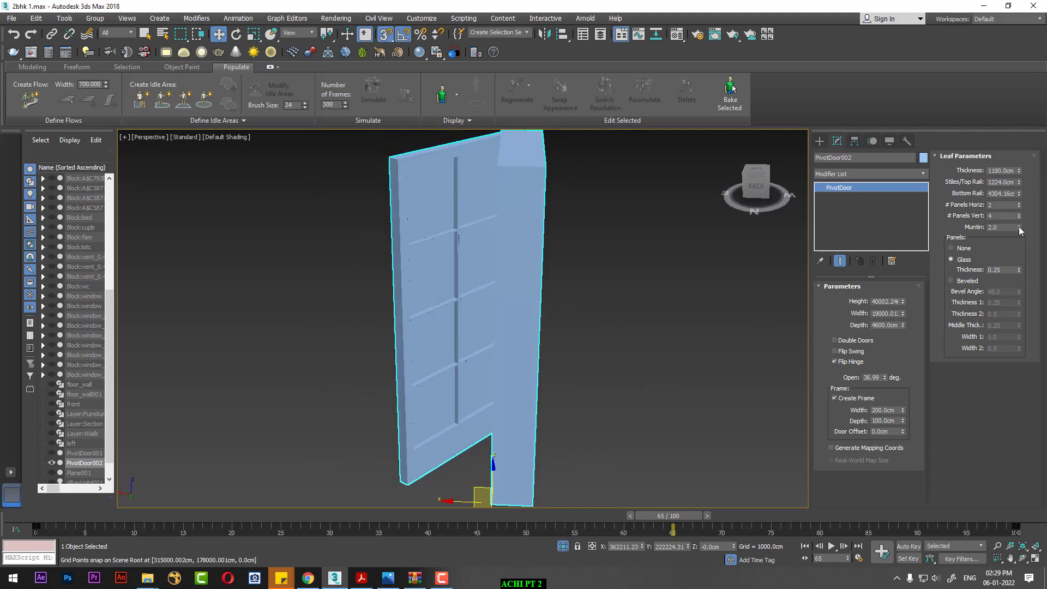
pyautogui.moveTo(1015, 227)
pyautogui.mouseDown()
pyautogui.moveTo(992, 165)
pyautogui.moveTo(964, 218)
pyautogui.moveTo(994, 167)
pyautogui.mouseUp()
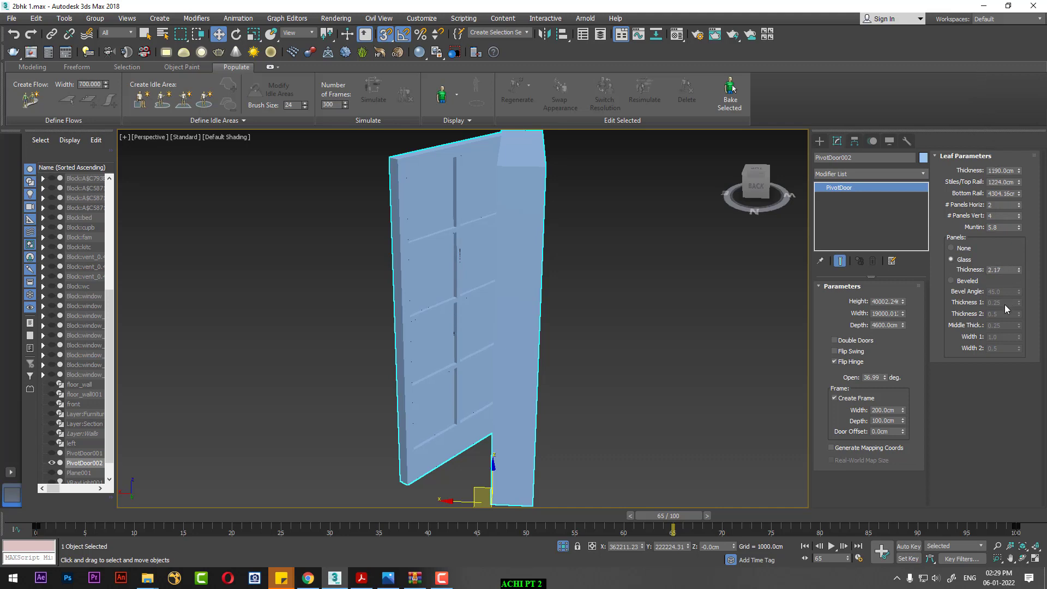
pyautogui.click(963, 283)
# Re-select Beveled panels, lower the bevel angle to 10 degrees and Thickness 1 to 0.2
pyautogui.scroll(3, 480, 319)
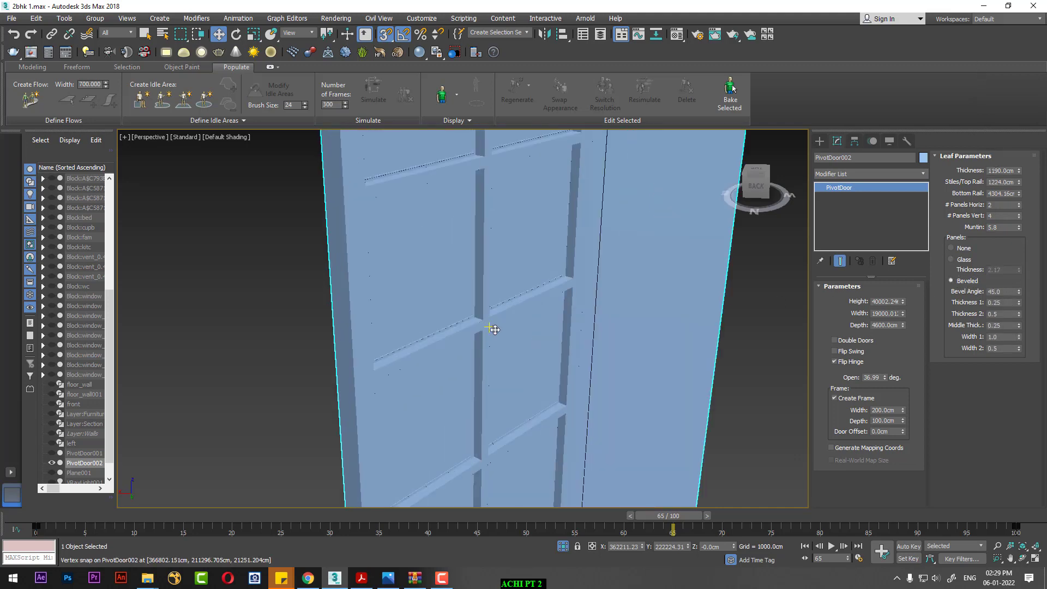
pyautogui.scroll(3, 510, 335)
pyautogui.scroll(-1, 654, 337)
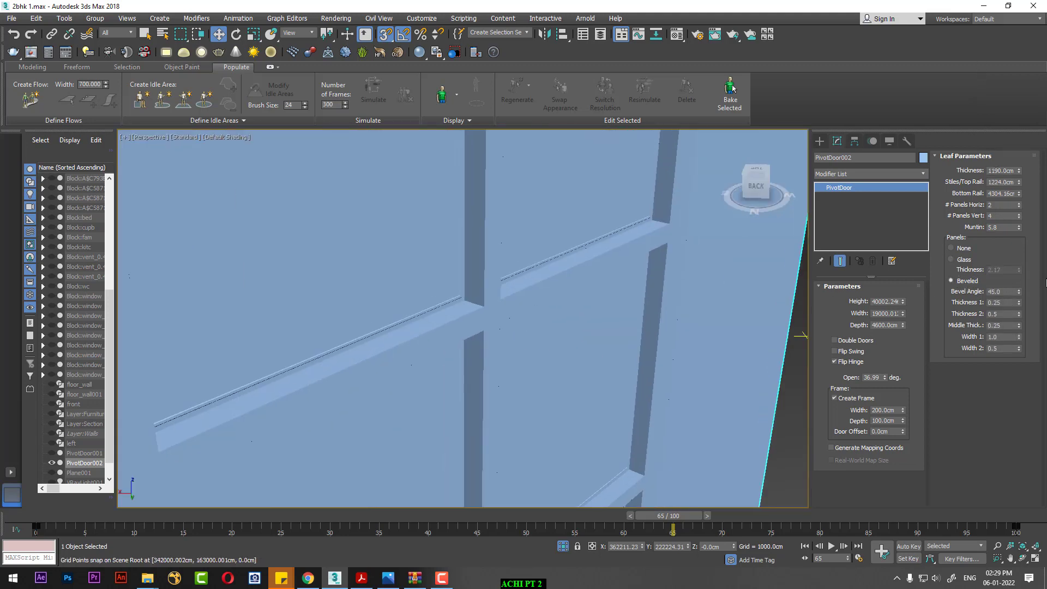
pyautogui.click(965, 260)
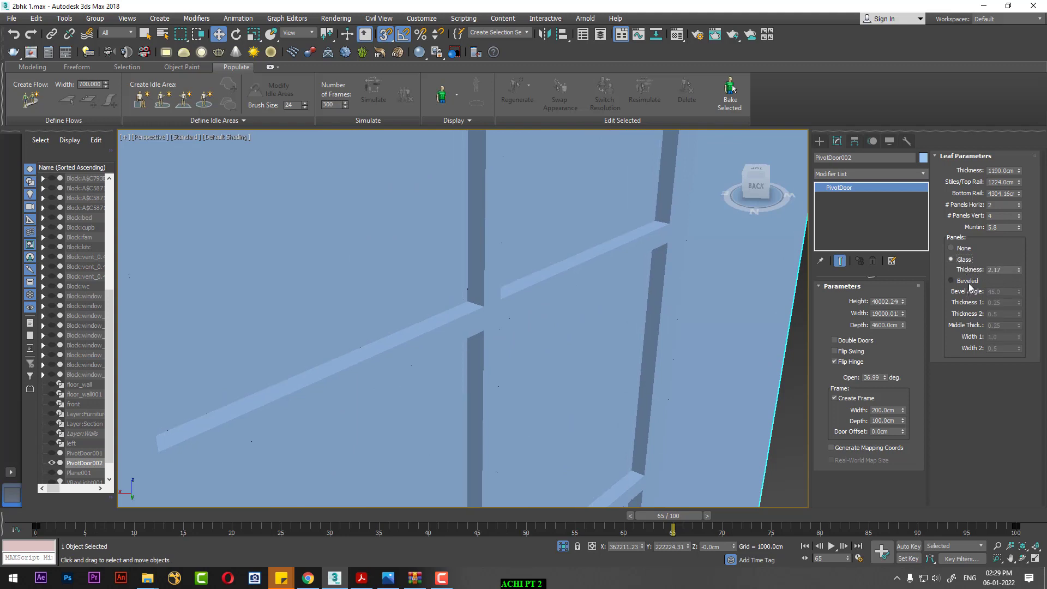
pyautogui.click(968, 282)
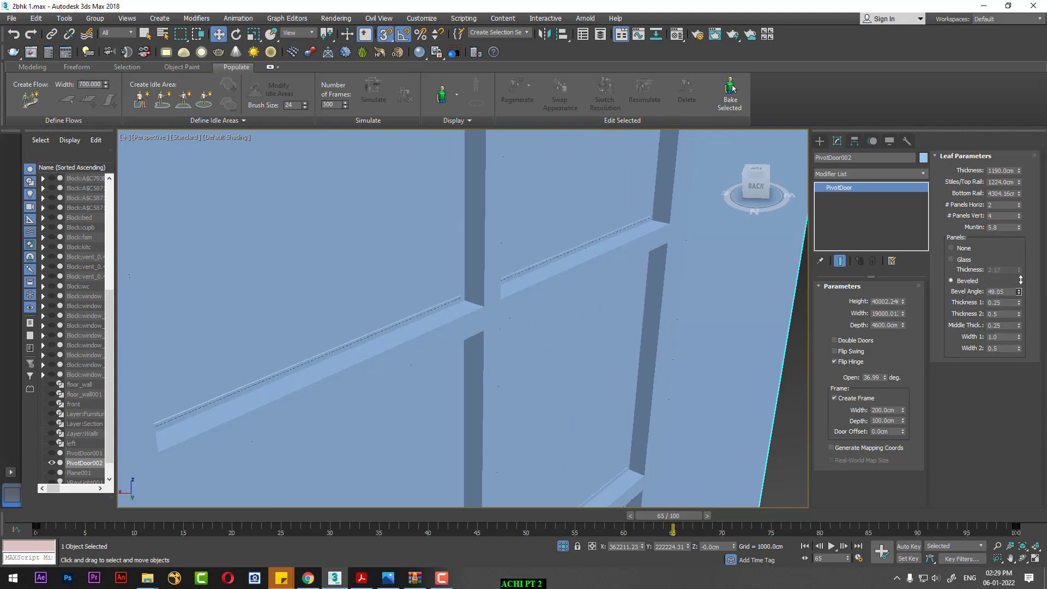
pyautogui.moveTo(1019, 291); pyautogui.dragTo(1011, 380)
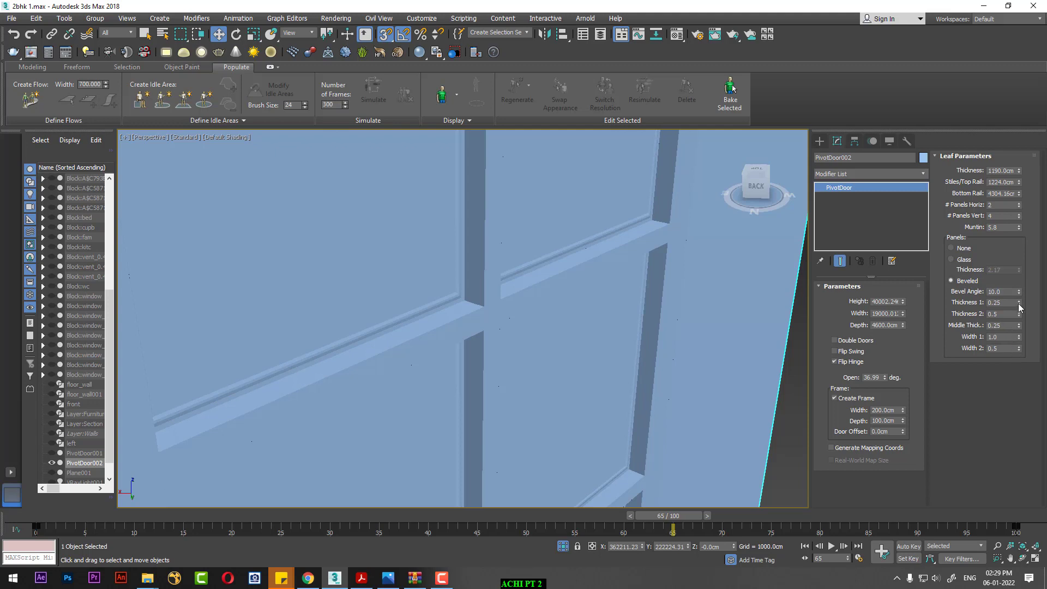
pyautogui.moveTo(1020, 305); pyautogui.dragTo(1018, 284)
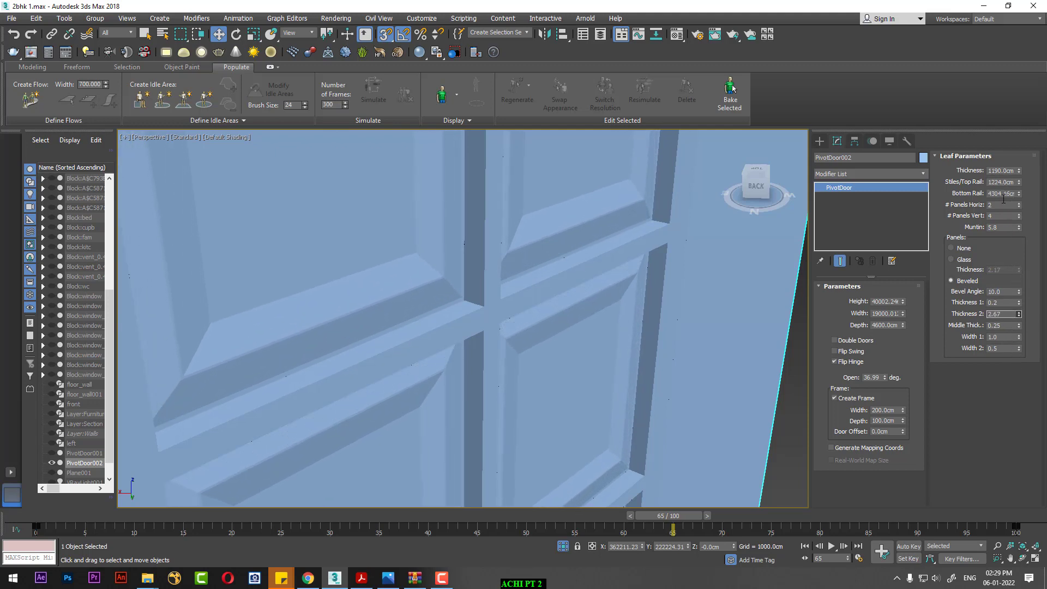
# Fine-tune the bevel widths (Width 1 1.01, Width 2 0.74) and open Windows search
pyautogui.scroll(-5, 592, 344)
pyautogui.moveTo(592, 344)
pyautogui.keyDown('alt'); pyautogui.mouseDown(button='middle')
pyautogui.moveTo(603, 362)
pyautogui.moveTo(562, 360)
pyautogui.mouseUp(button='middle'); pyautogui.keyUp('alt')
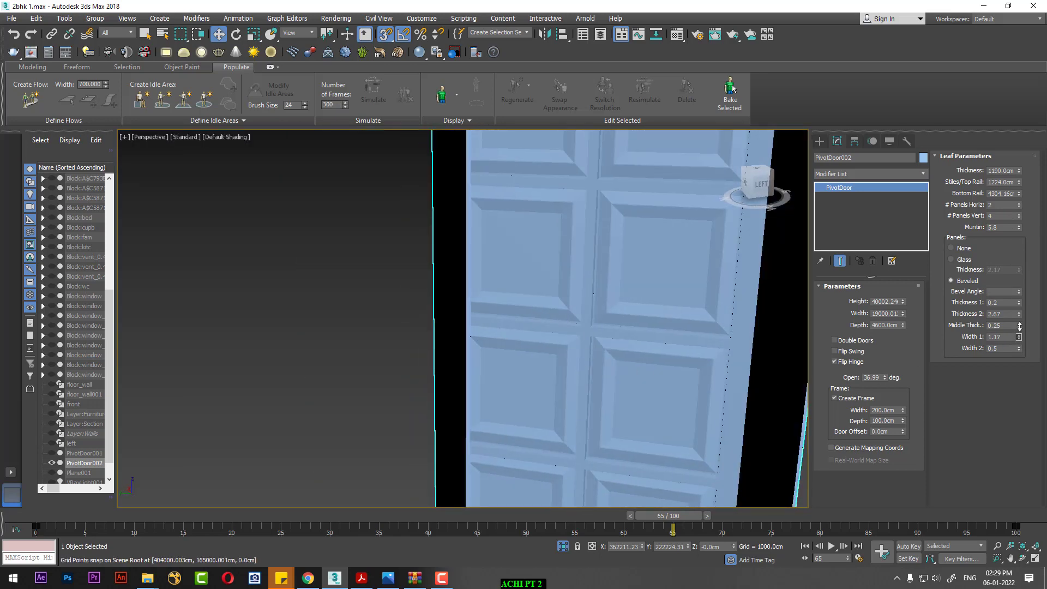
pyautogui.moveTo(1017, 335); pyautogui.dragTo(1018, 337)
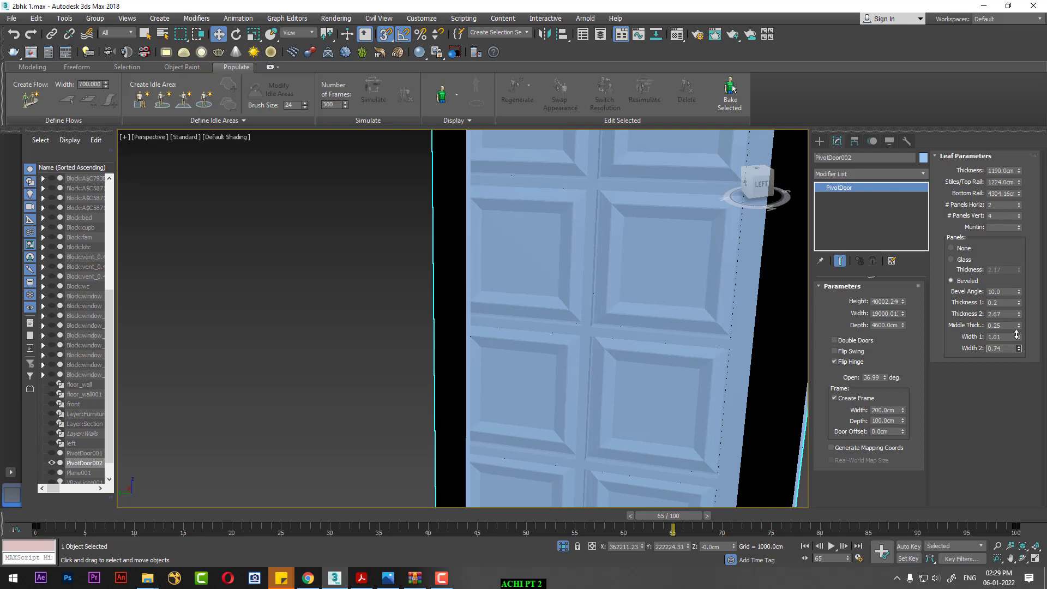
pyautogui.scroll(-2, 645, 344)
pyautogui.scroll(-3, 567, 376)
pyautogui.scroll(-3, 524, 382)
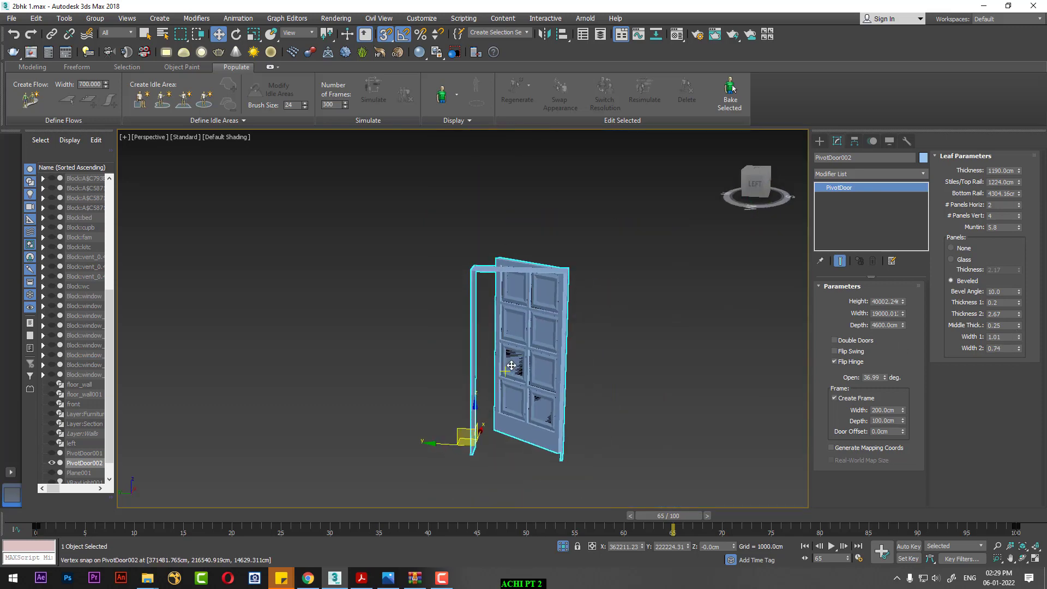
pyautogui.scroll(4, 515, 366)
pyautogui.scroll(-1, 535, 363)
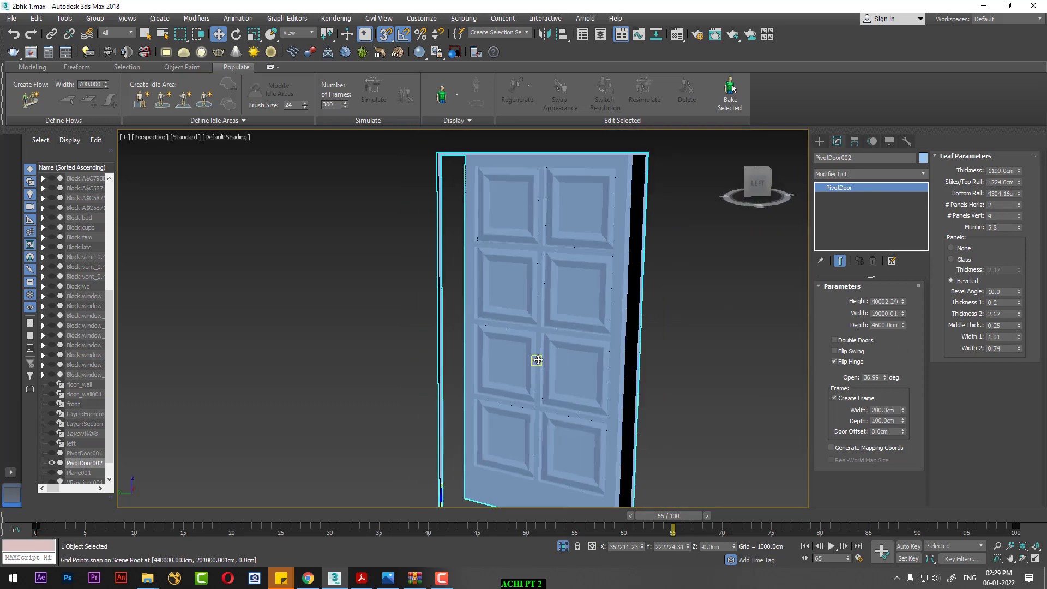
pyautogui.press('super')
# Launch Chrome and show Google image results for 'wood seamless texture'
pyautogui.write('CH')
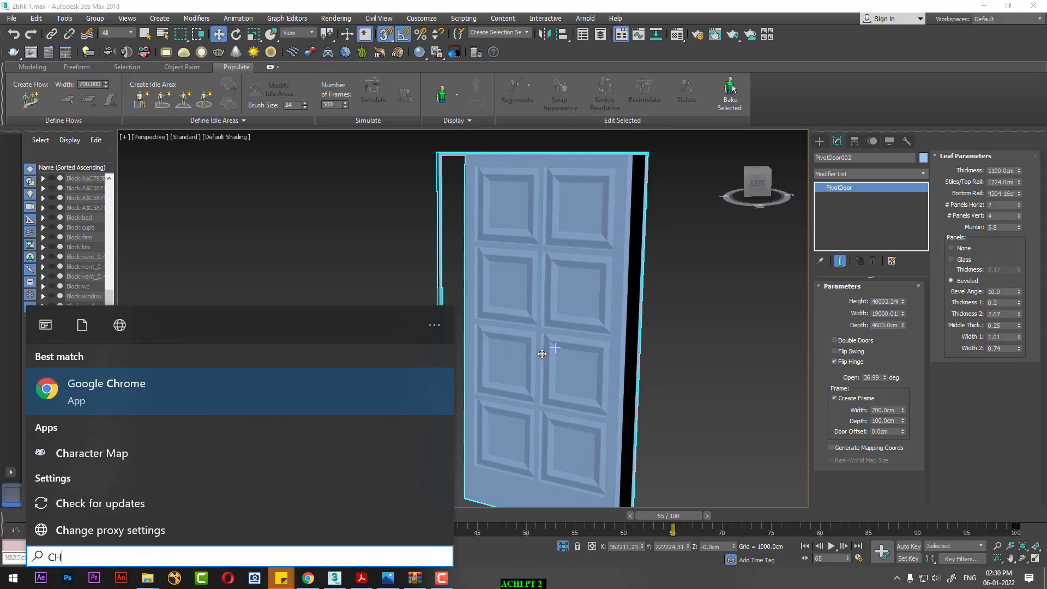
pyautogui.click(183, 397)
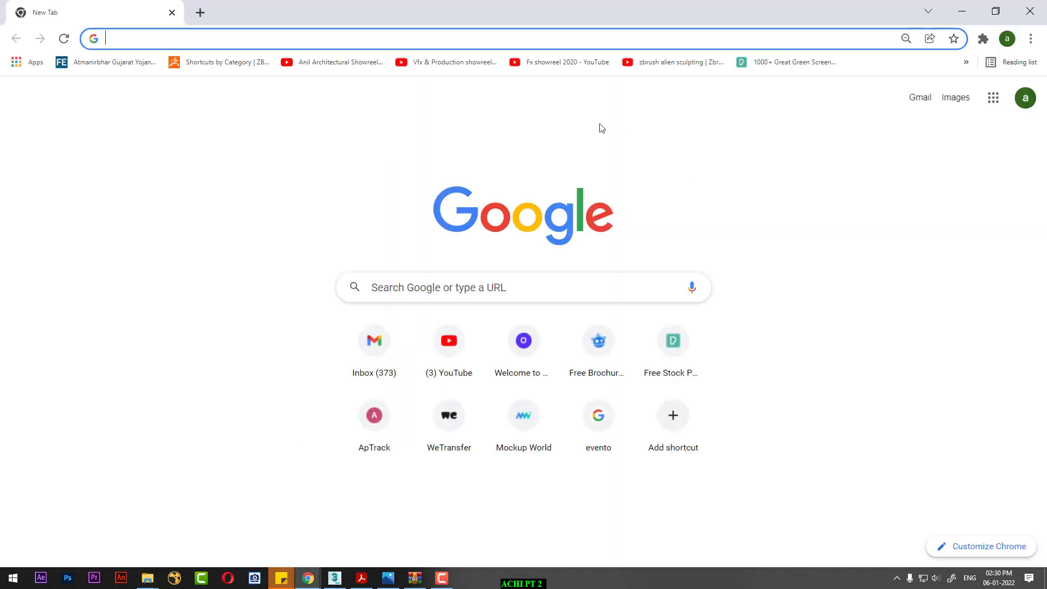
pyautogui.click(477, 282)
pyautogui.write('WOO')
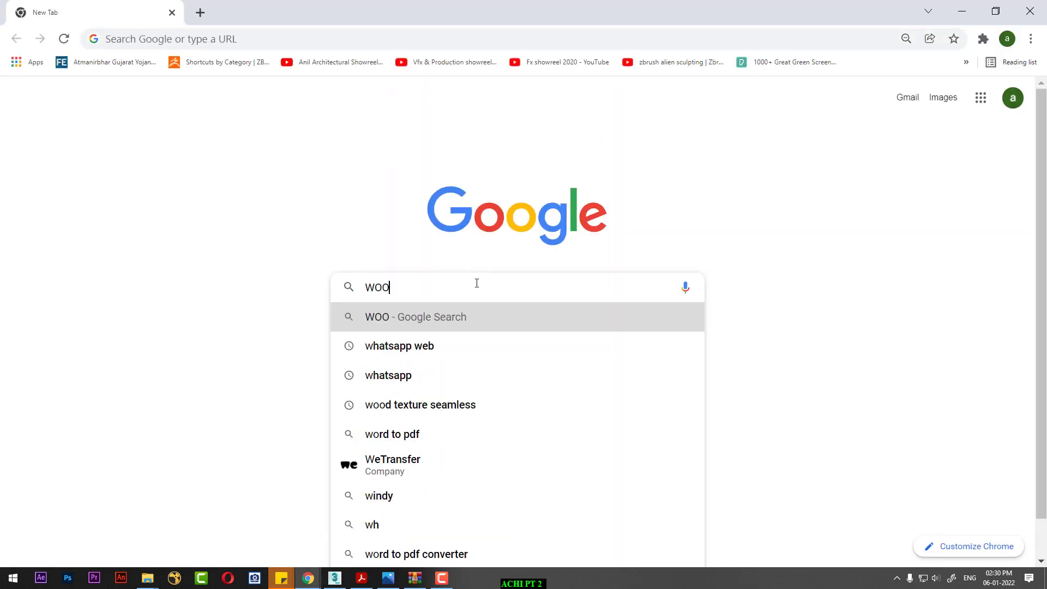
pyautogui.write('D SEAM')
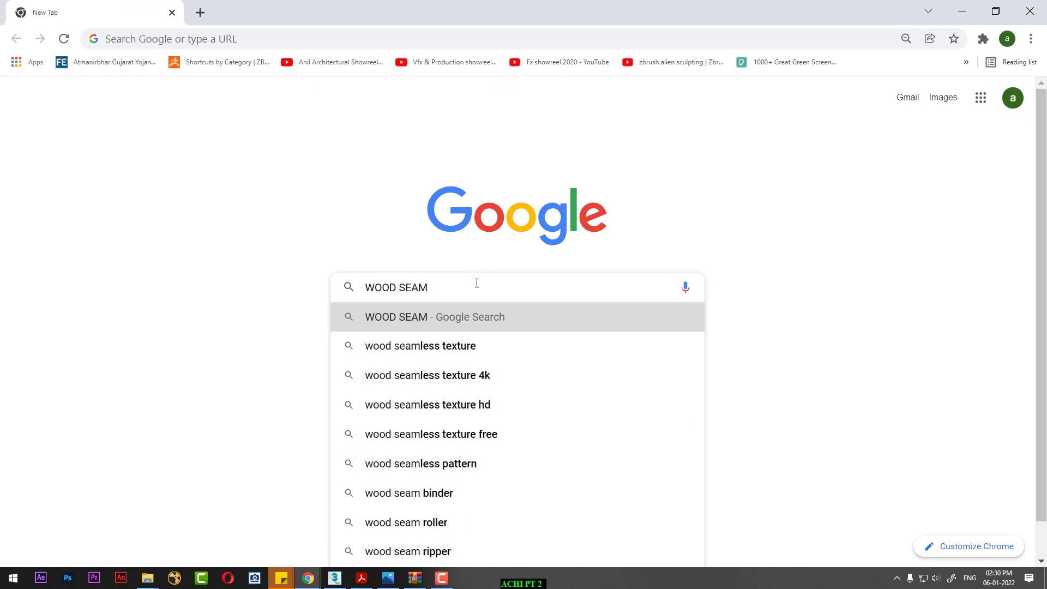
pyautogui.press('Down')
pyautogui.press('Return')
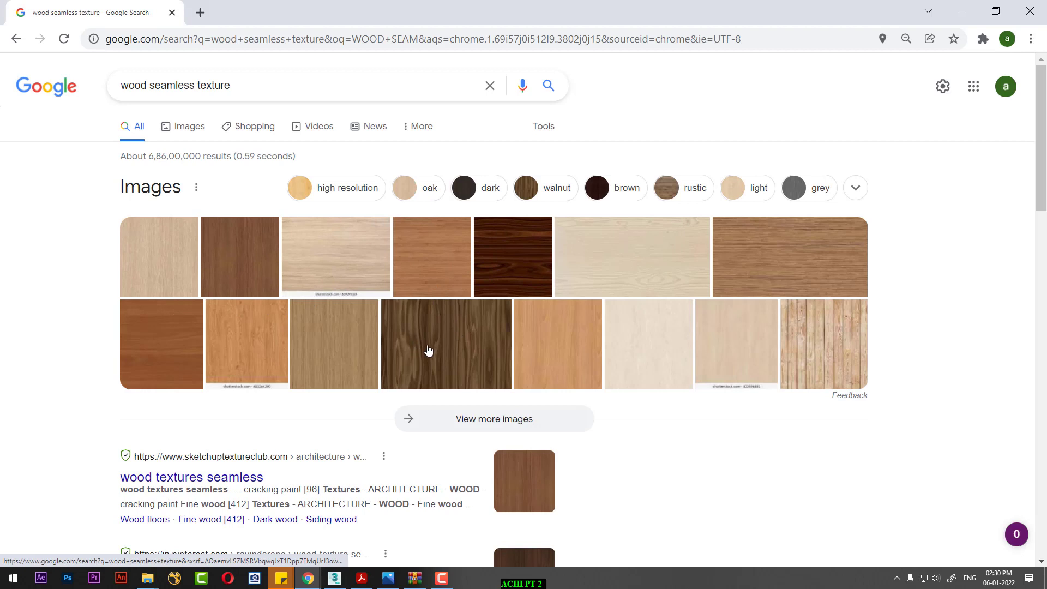
pyautogui.click(192, 129)
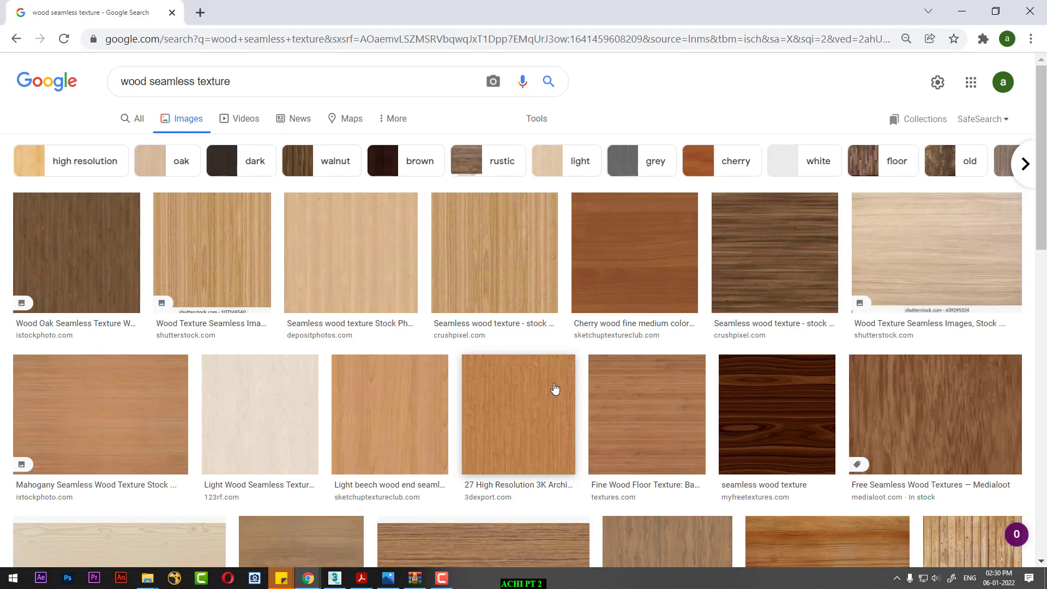
# Open a seamless wood texture and the cherry wood medium color texture in new tabs
pyautogui.middleClick(756, 275)
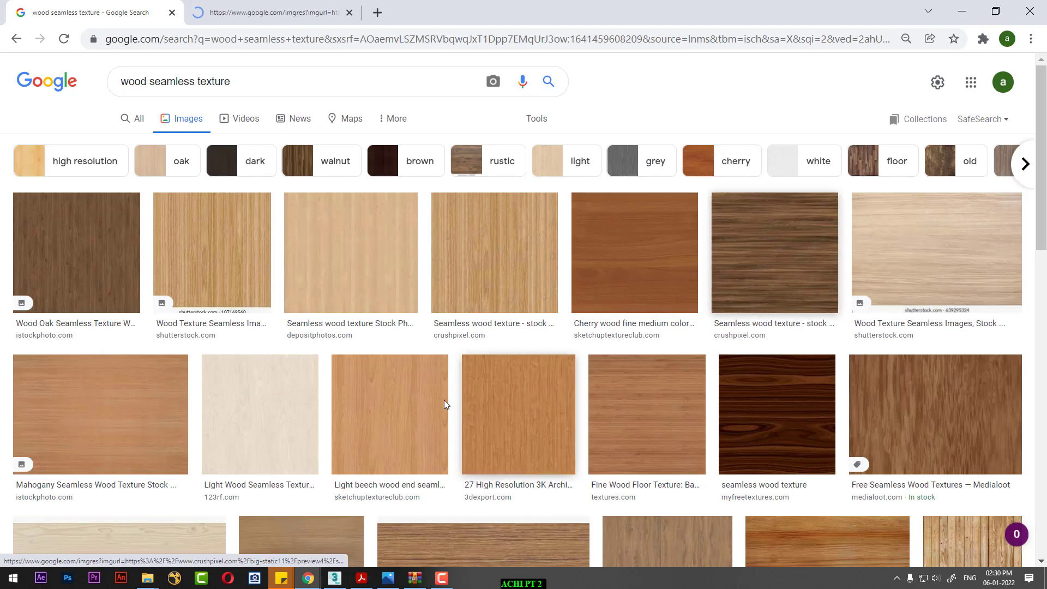
pyautogui.scroll(-3, 306, 404)
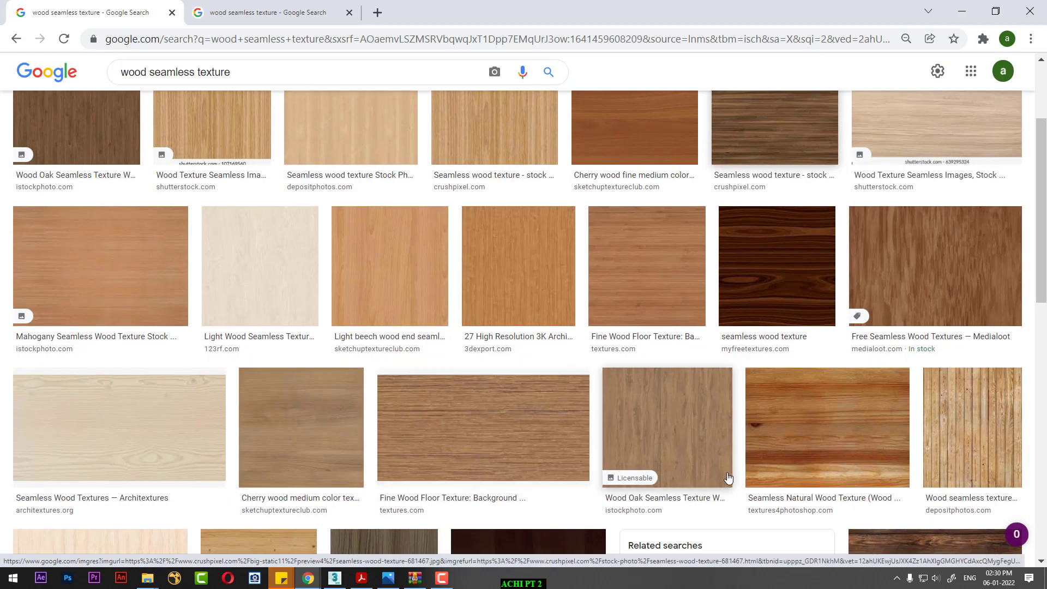
pyautogui.scroll(-4, 699, 428)
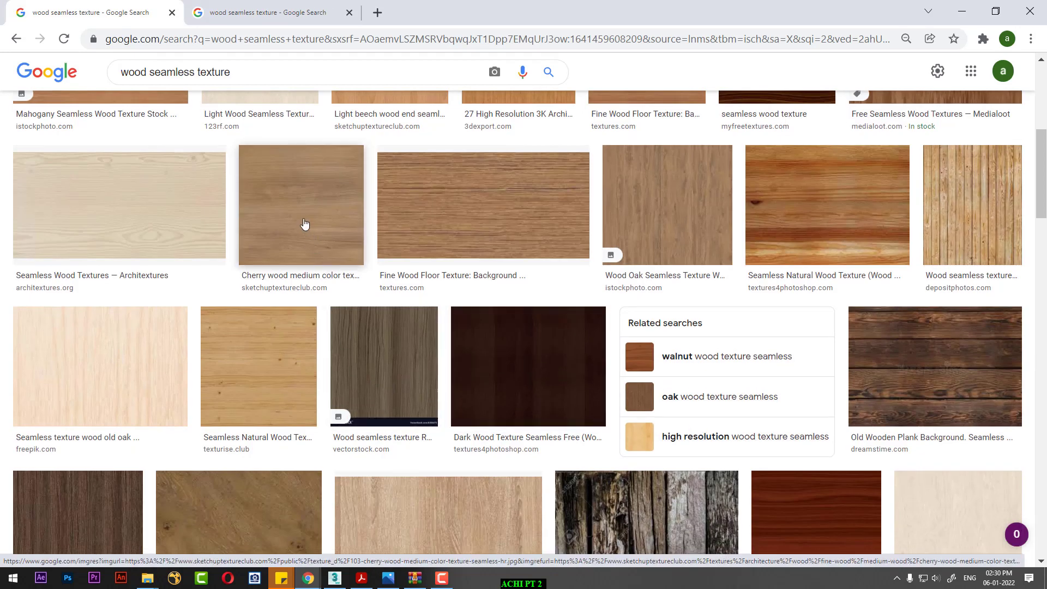
pyautogui.scroll(-4, 305, 289)
pyautogui.middleClick(303, 364)
pyautogui.scroll(-1, 288, 399)
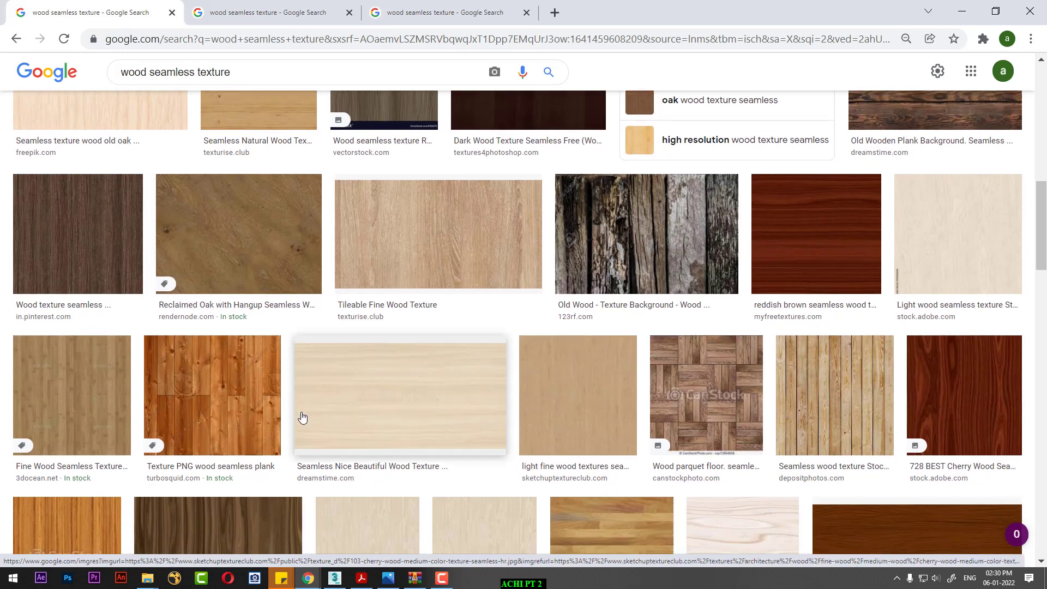
# Search 'DOOR wood seamless texture', open four results in tabs, and show the cherry wood tab
pyautogui.click(122, 72)
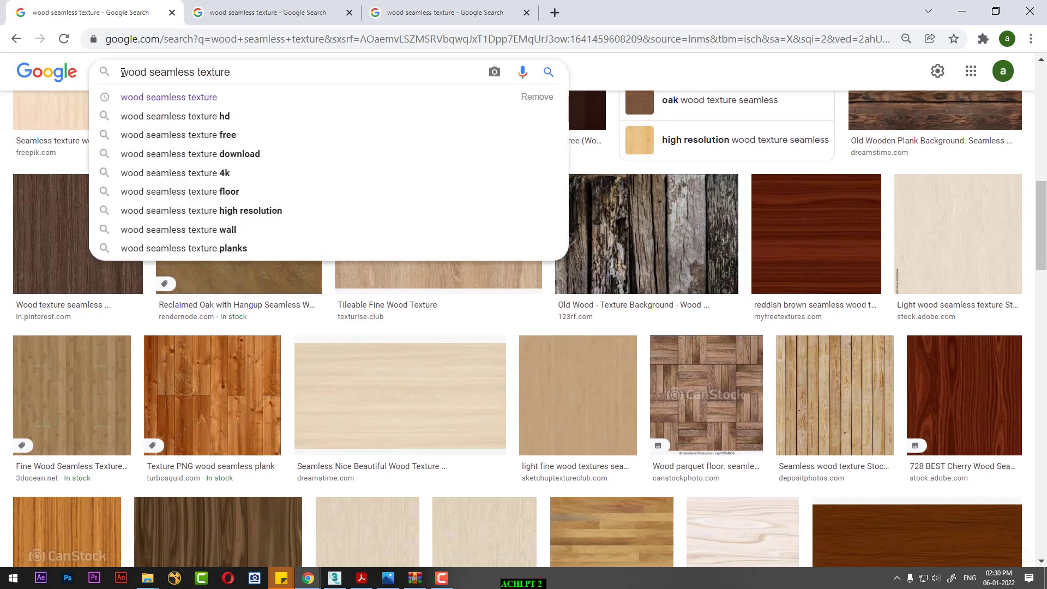
pyautogui.write('DOOR')
pyautogui.press('Return')
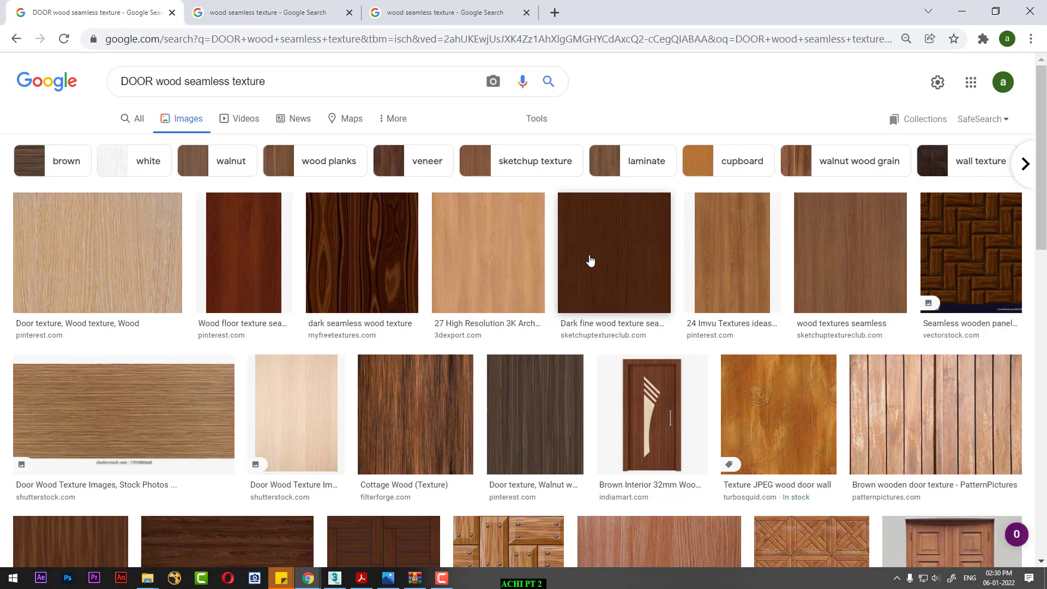
pyautogui.middleClick(596, 258)
pyautogui.middleClick(551, 409)
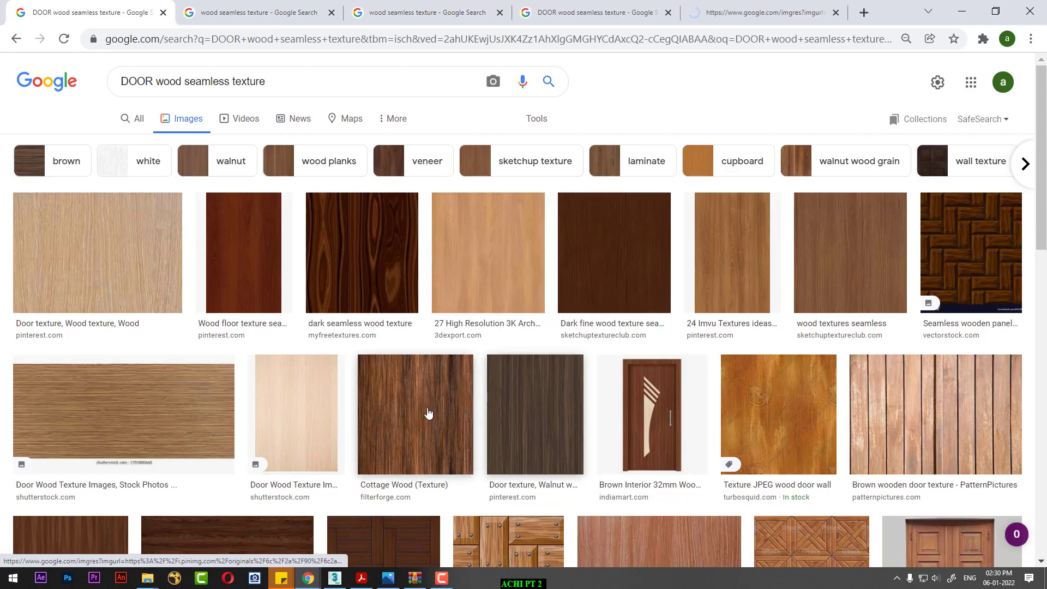
pyautogui.middleClick(426, 413)
pyautogui.scroll(-3, 327, 419)
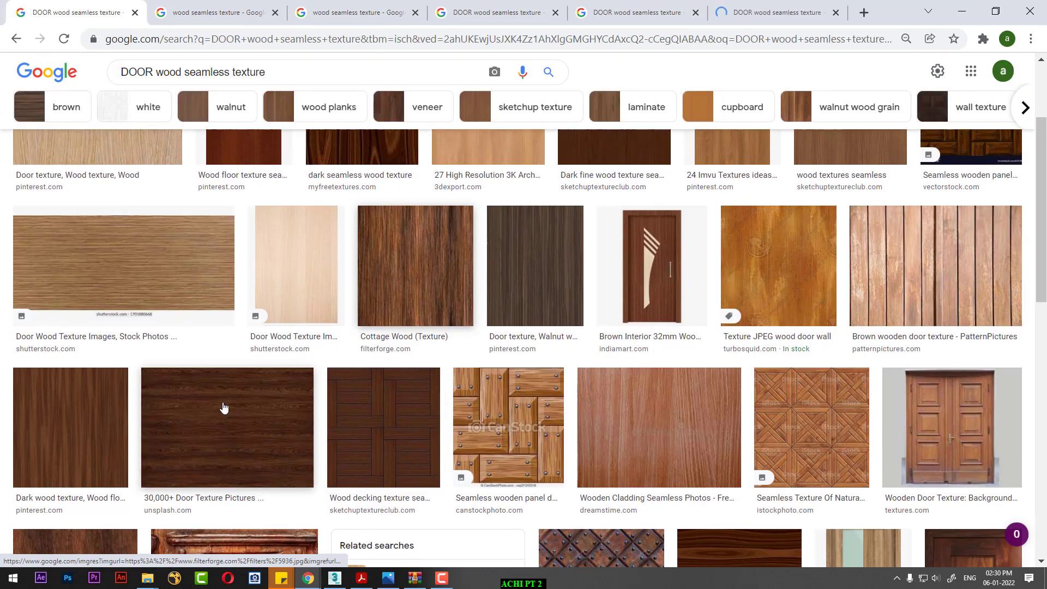
pyautogui.middleClick(82, 437)
pyautogui.scroll(-1, 274, 410)
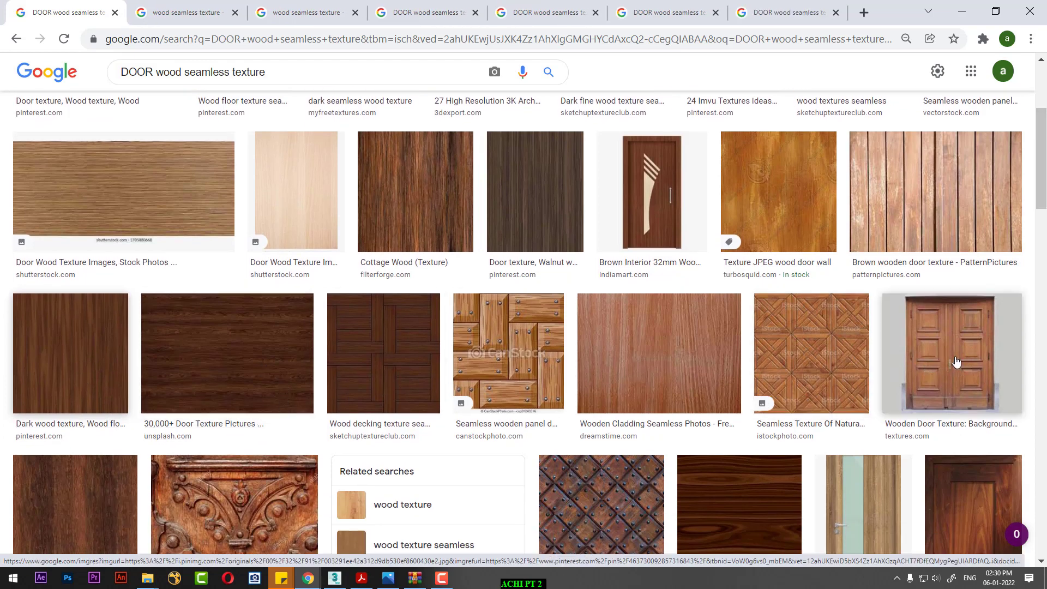
pyautogui.click(289, 11)
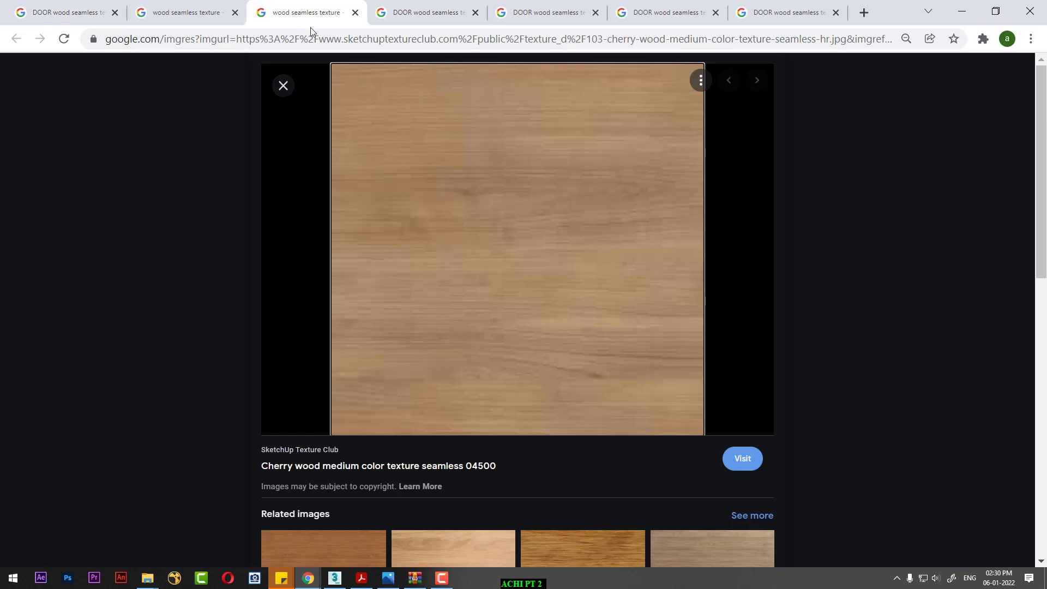
pyautogui.moveTo(517, 249)
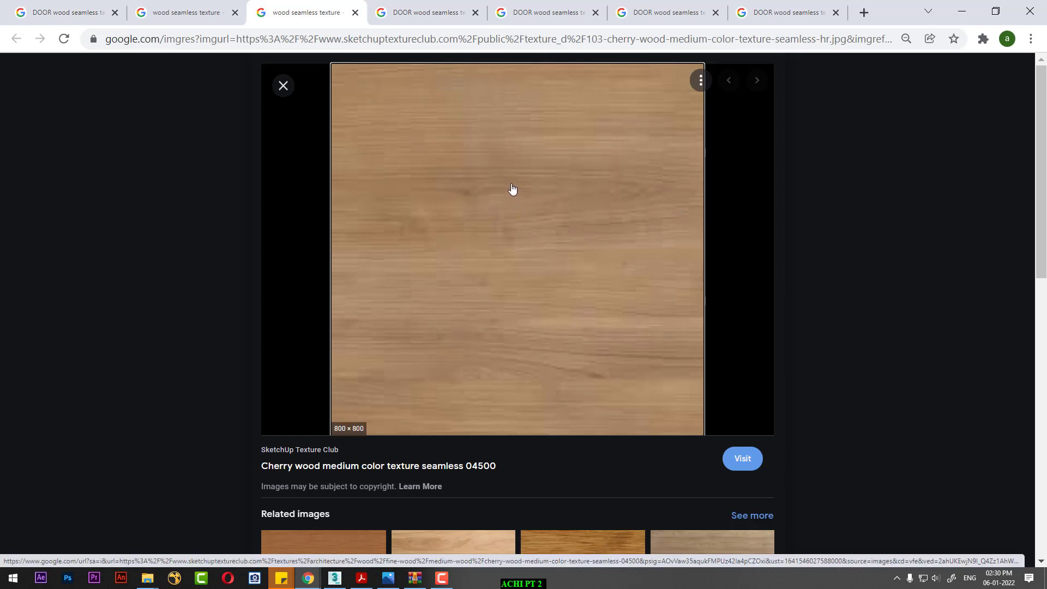
pyautogui.click(152, 583)
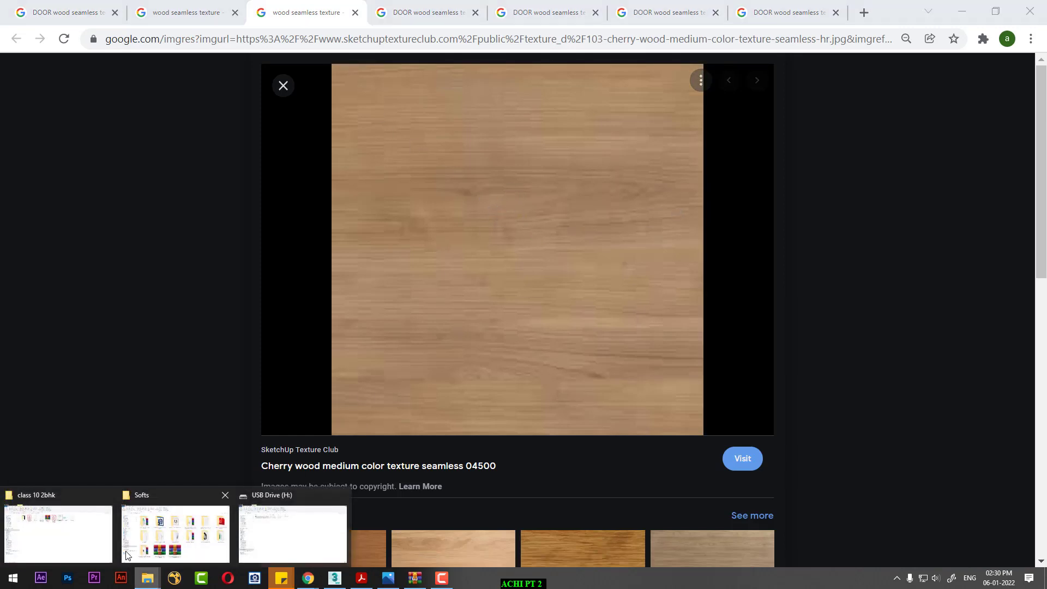
# Create a TEXTURE folder inside class 10 2bhk and copy its path
pyautogui.click(60, 537)
pyautogui.rightClick(479, 297)
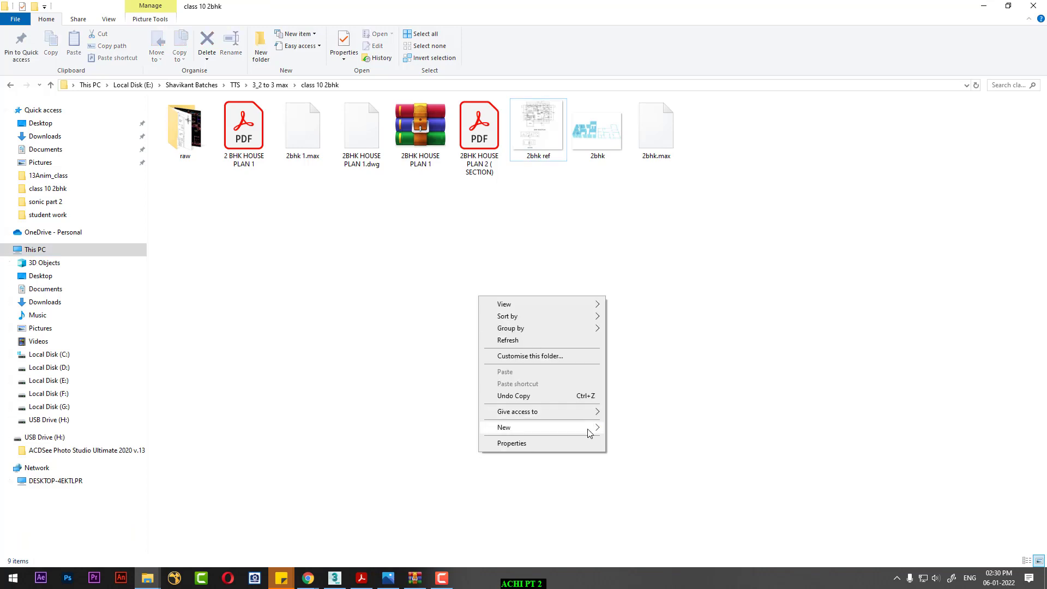
pyautogui.click(654, 428)
pyautogui.write('TE')
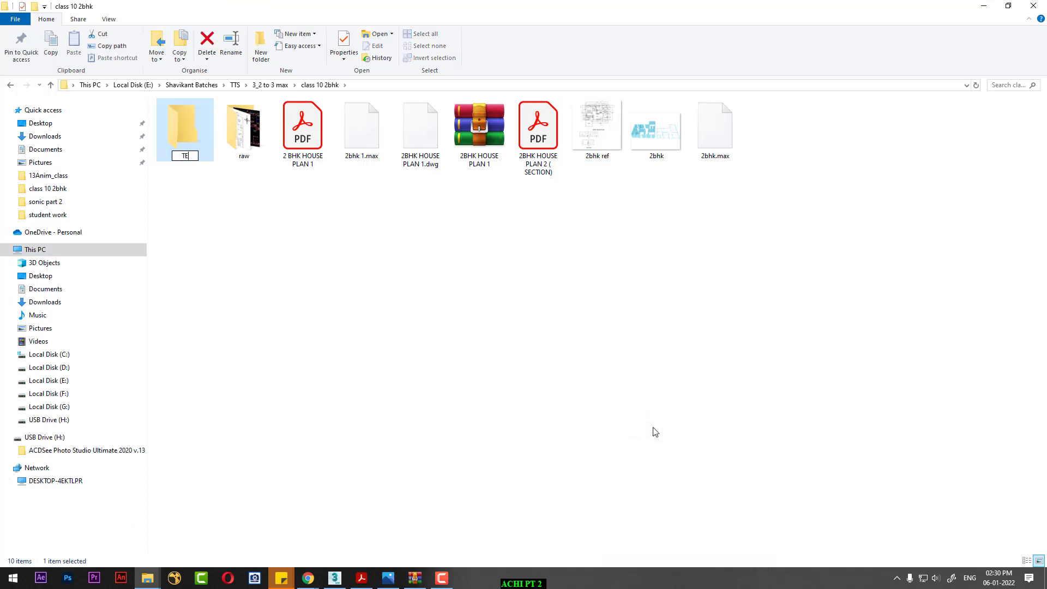
pyautogui.write('XTUR')
pyautogui.press('Return')
pyautogui.press('Return')
pyautogui.hotkey('alt', 'd')
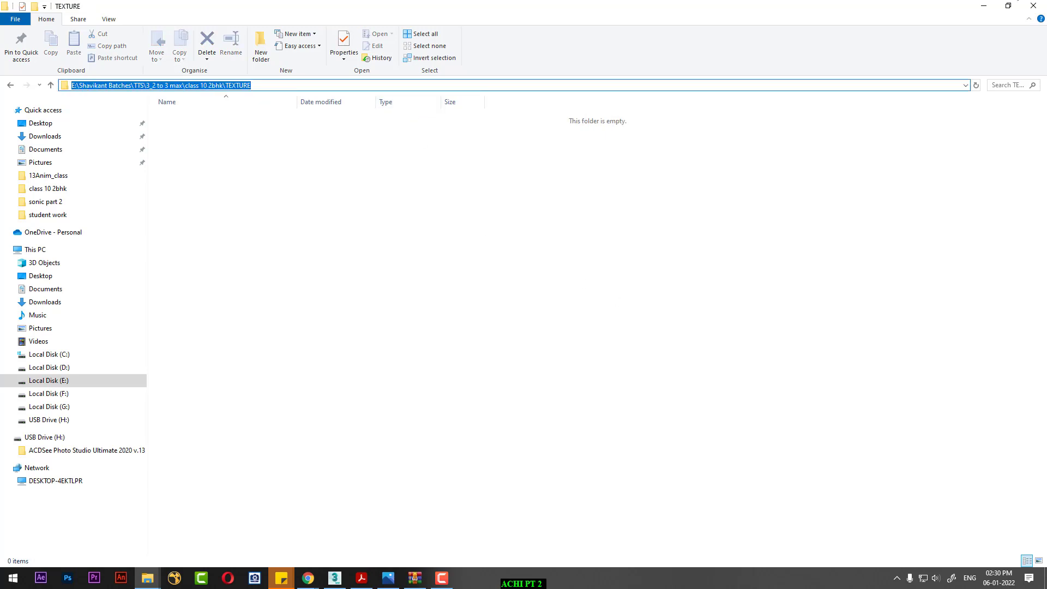
pyautogui.click(983, 6)
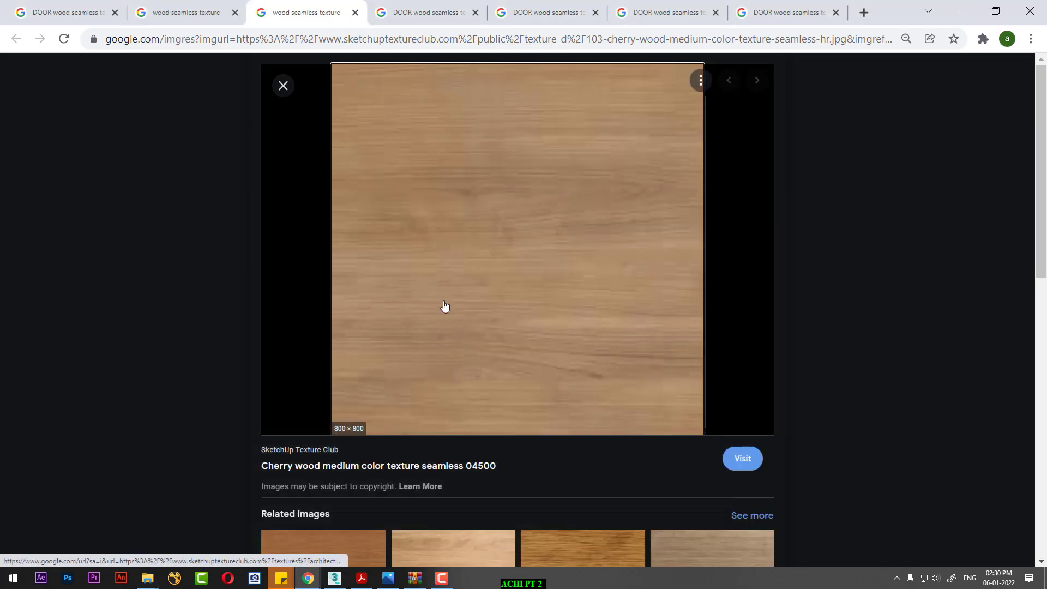
# Save the cherry wood image as WOOD.jpg in the TEXTURE folder
pyautogui.rightClick(461, 251)
pyautogui.click(535, 391)
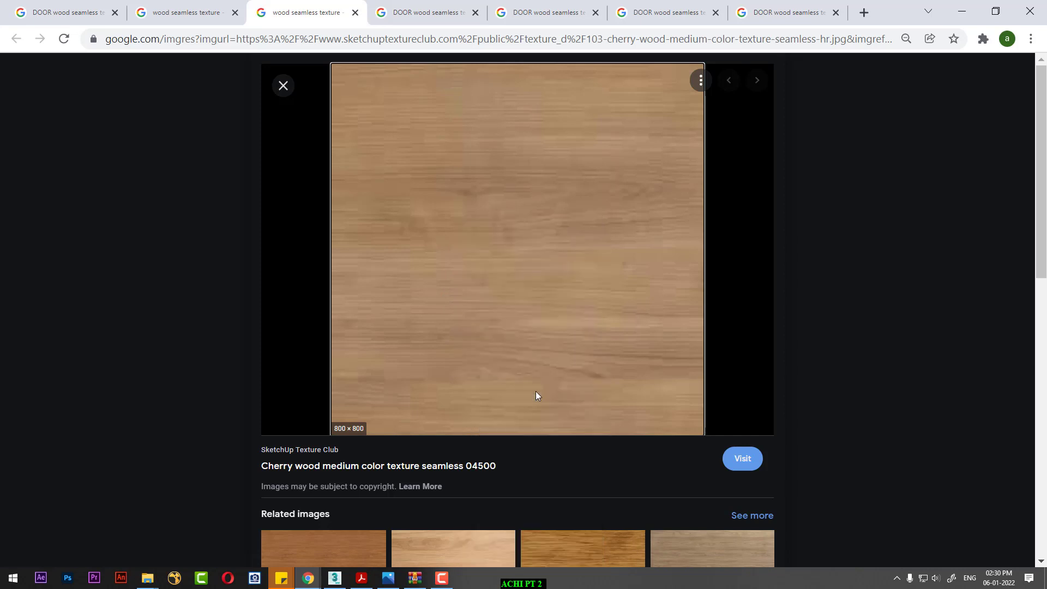
pyautogui.write('E:\\Shavikant Batches\\TTS\\3_2 to 3 max\\class 10 2bhk\\TEXTURE')
pyautogui.press('Return')
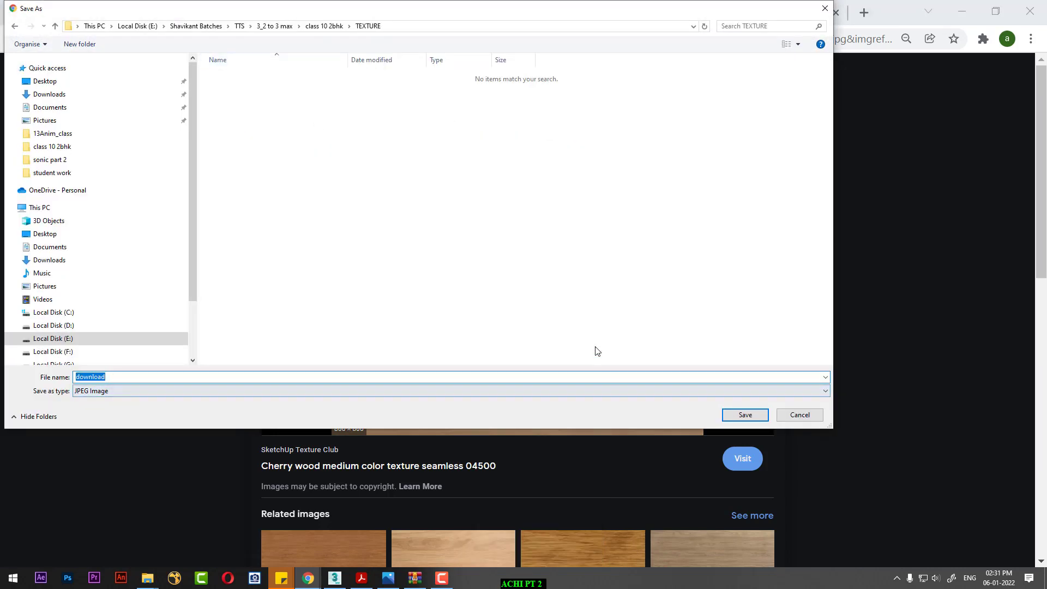
pyautogui.write('WOOD')
pyautogui.press('Return')
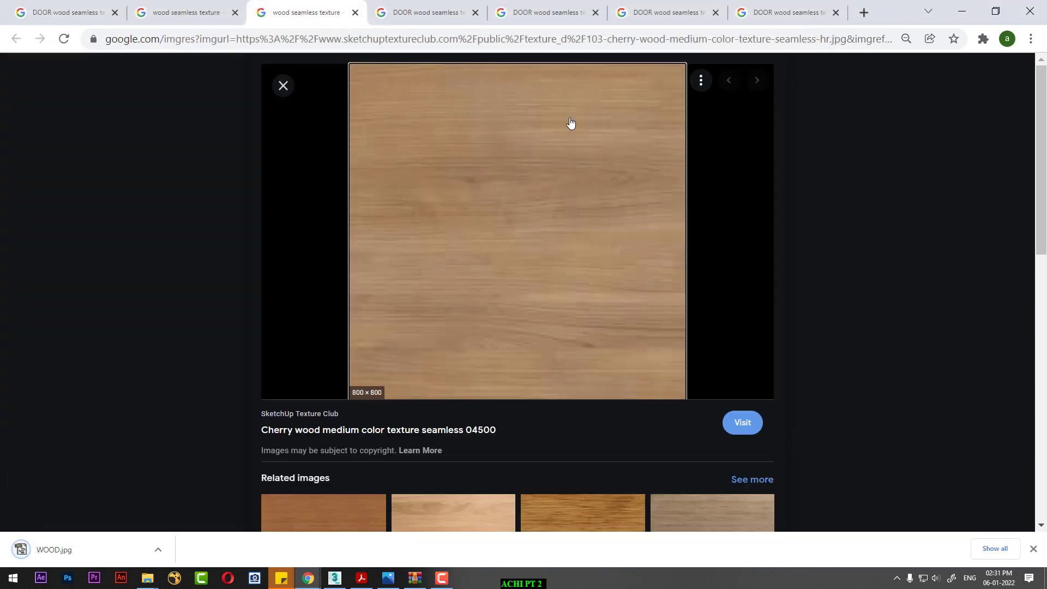
# Save the dark fine wood and Makassar Moka images into TEXTURE
pyautogui.click(409, 12)
pyautogui.rightClick(539, 141)
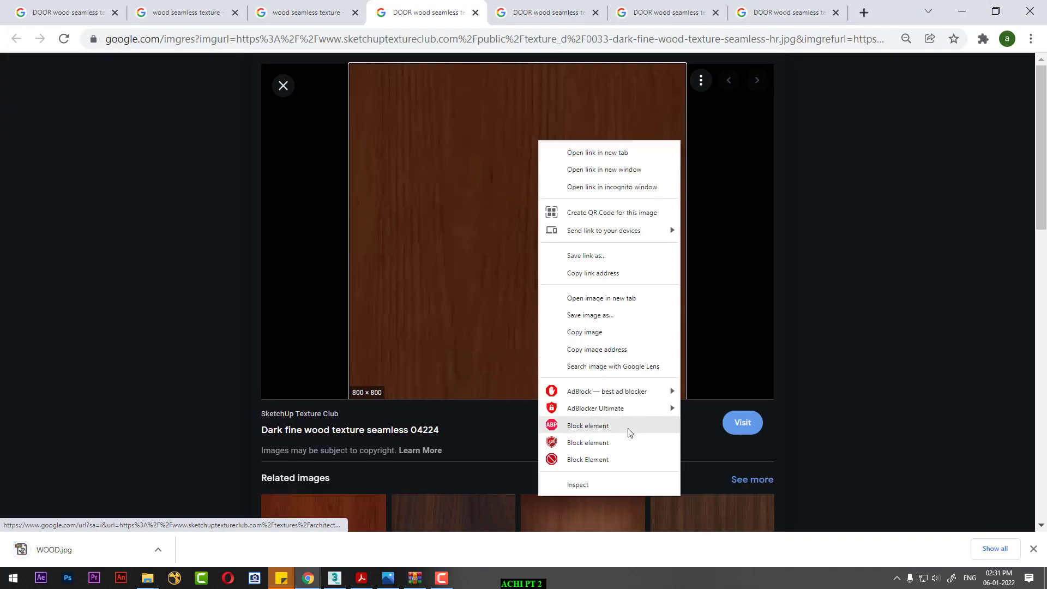
pyautogui.click(619, 314)
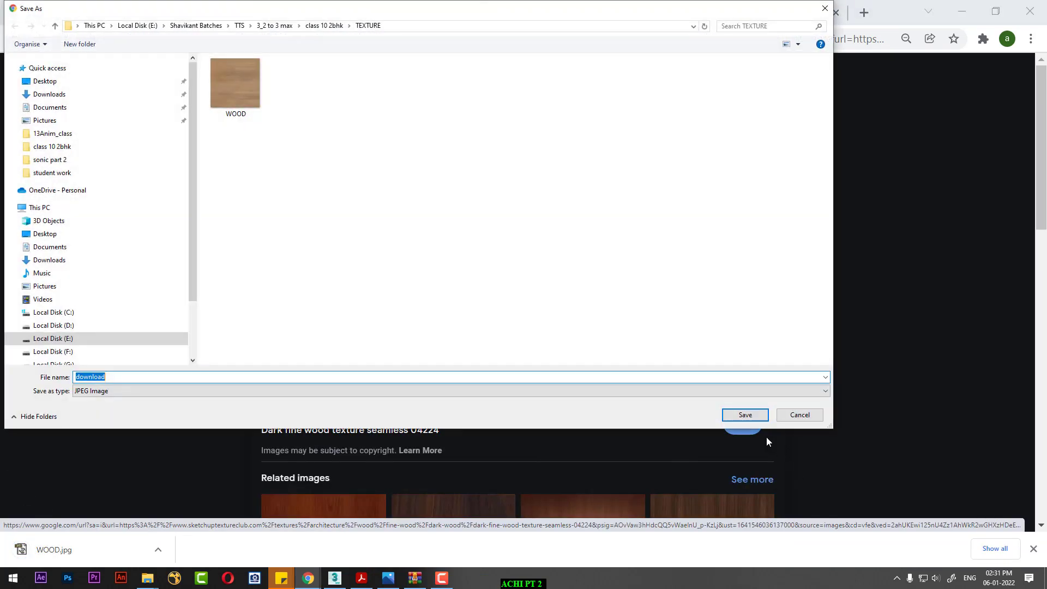
pyautogui.click(745, 414)
pyautogui.click(542, 12)
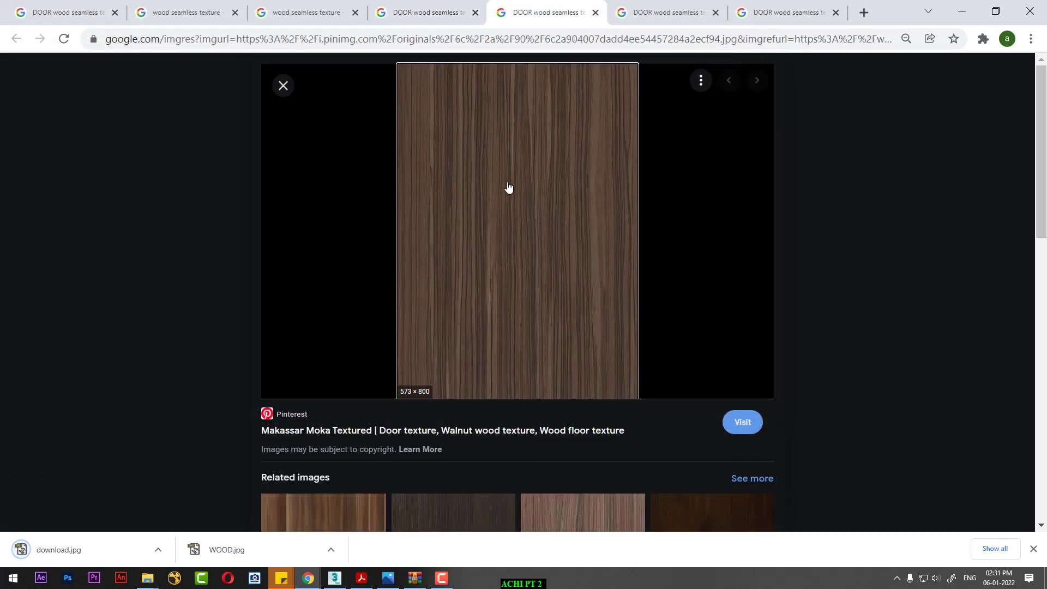
pyautogui.rightClick(501, 167)
pyautogui.click(569, 343)
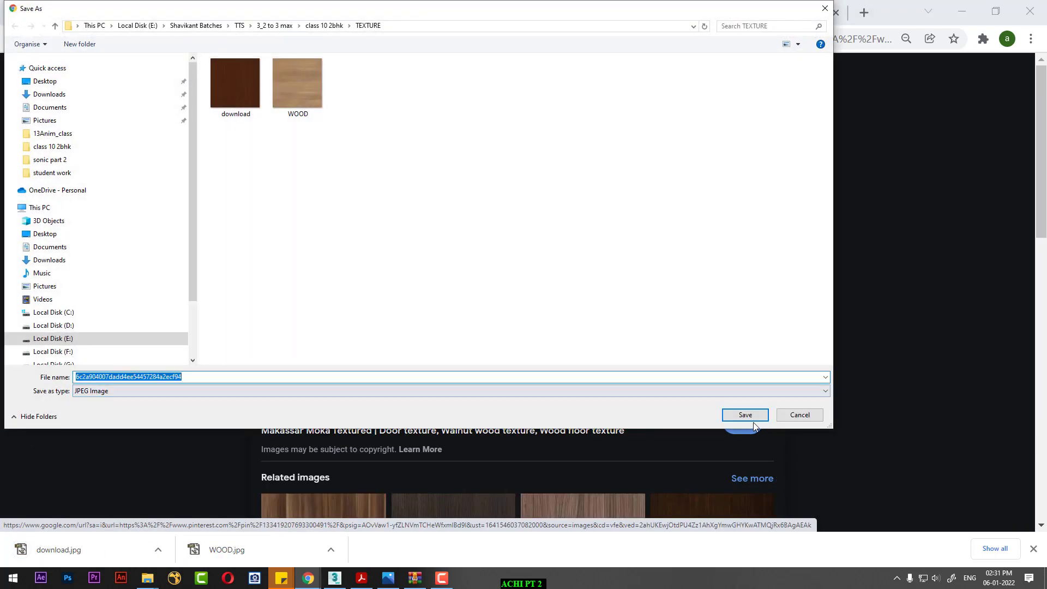
pyautogui.click(751, 416)
# Save the darker wood texture image into the TEXTURE folder as well
pyautogui.click(670, 12)
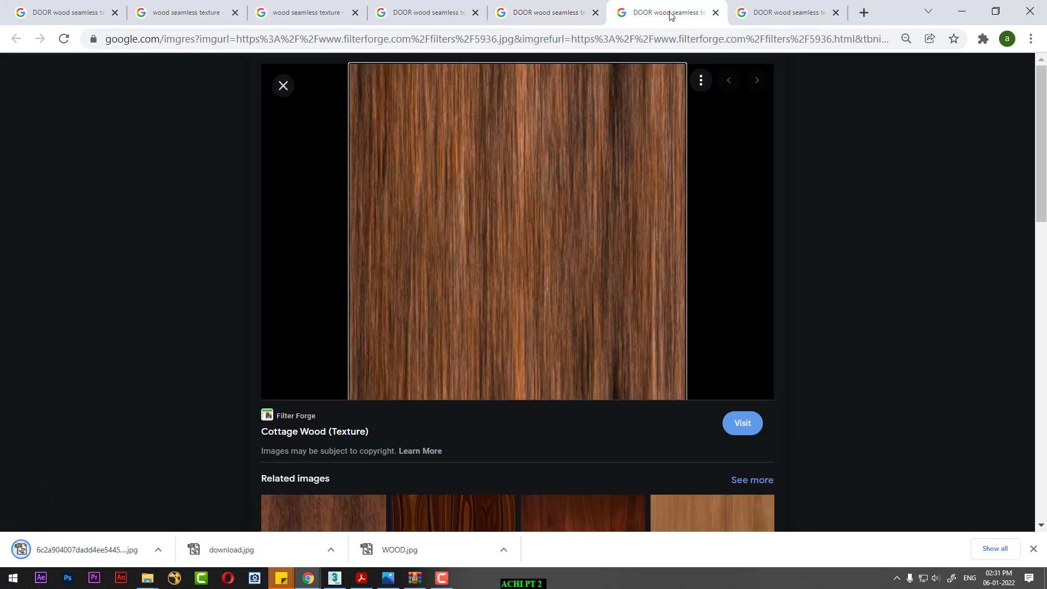
pyautogui.click(803, 14)
pyautogui.rightClick(510, 202)
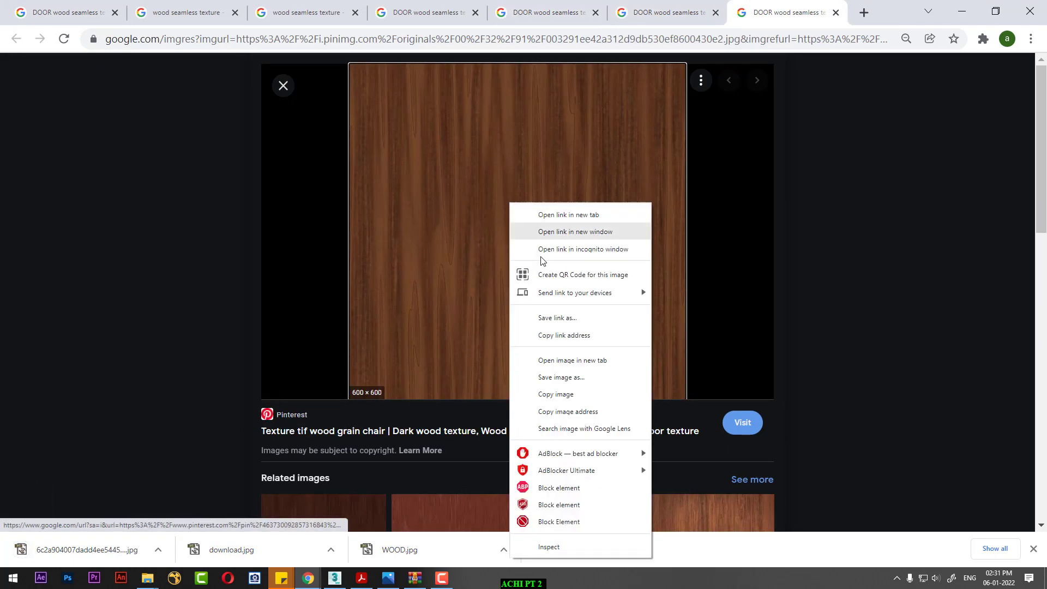
pyautogui.click(594, 379)
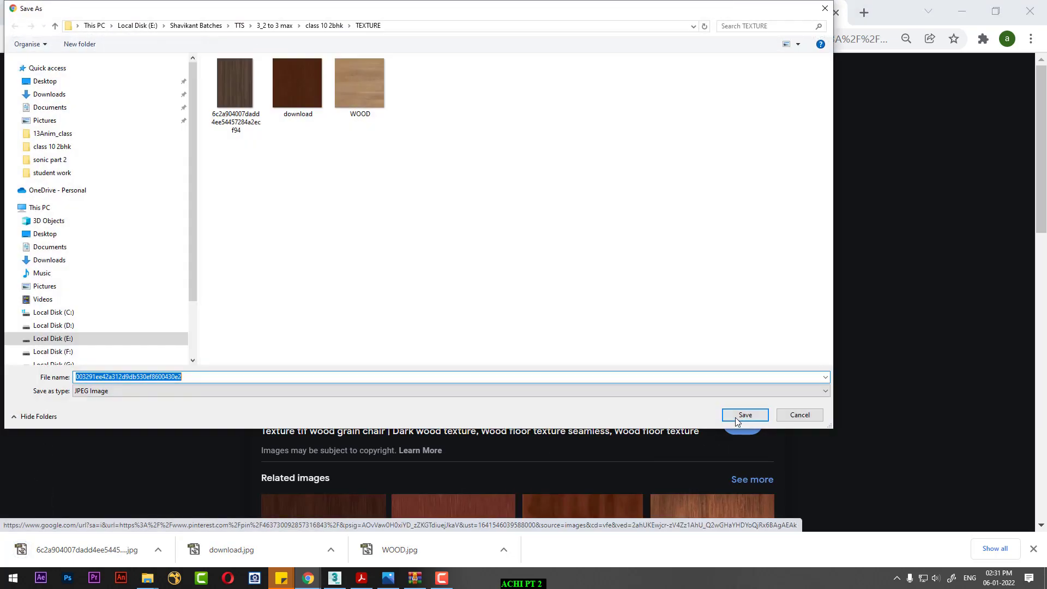
pyautogui.click(736, 415)
# Set the pivot door frame to 706cm wide and 511cm deep
pyautogui.click(335, 578)
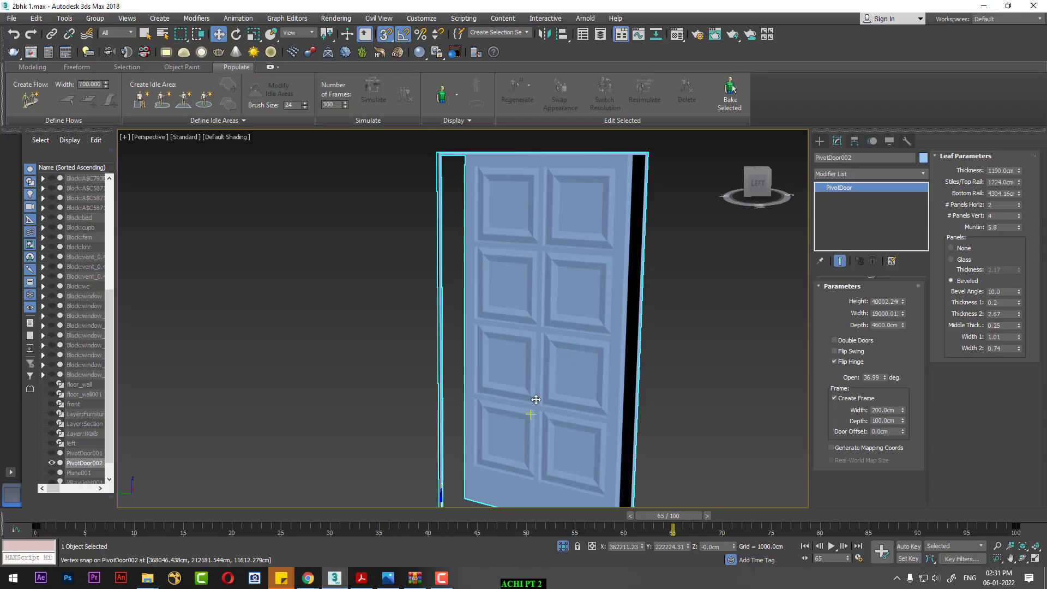
pyautogui.keyDown('alt'); pyautogui.moveTo(592, 384); pyautogui.dragTo(529, 370, button='middle'); pyautogui.keyUp('alt')
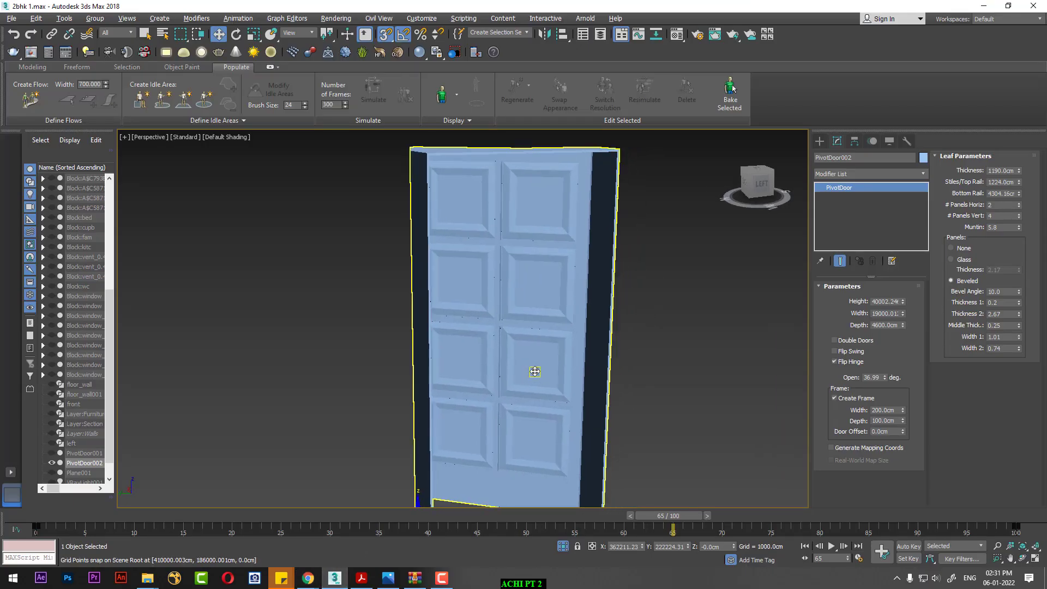
pyautogui.press('m')
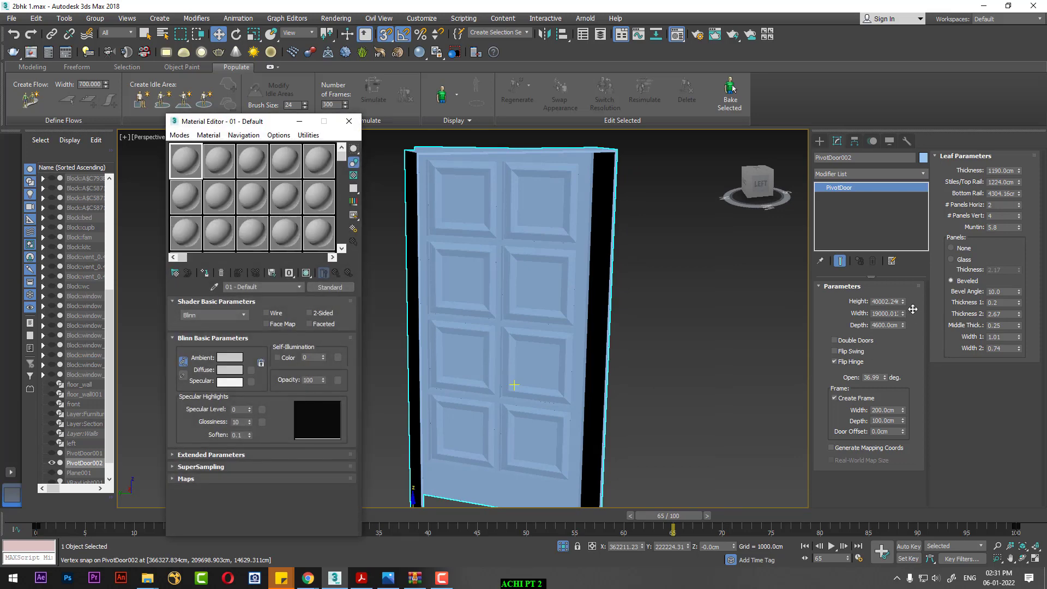
pyautogui.moveTo(902, 302); pyautogui.dragTo(902, 299)
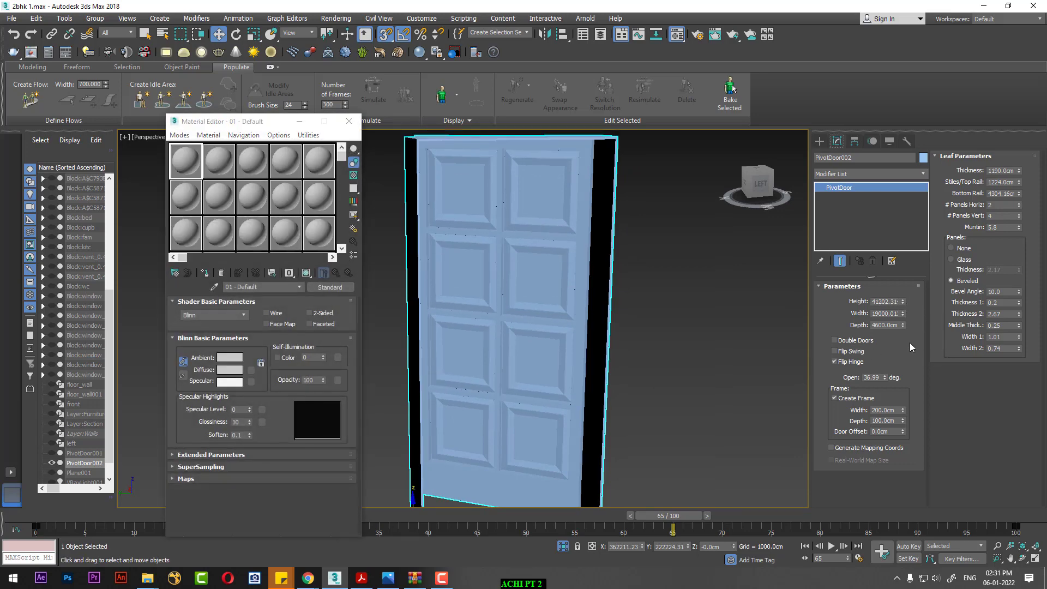
pyautogui.hotkey('ctrl', 'z')
pyautogui.moveTo(902, 412); pyautogui.dragTo(884, 368)
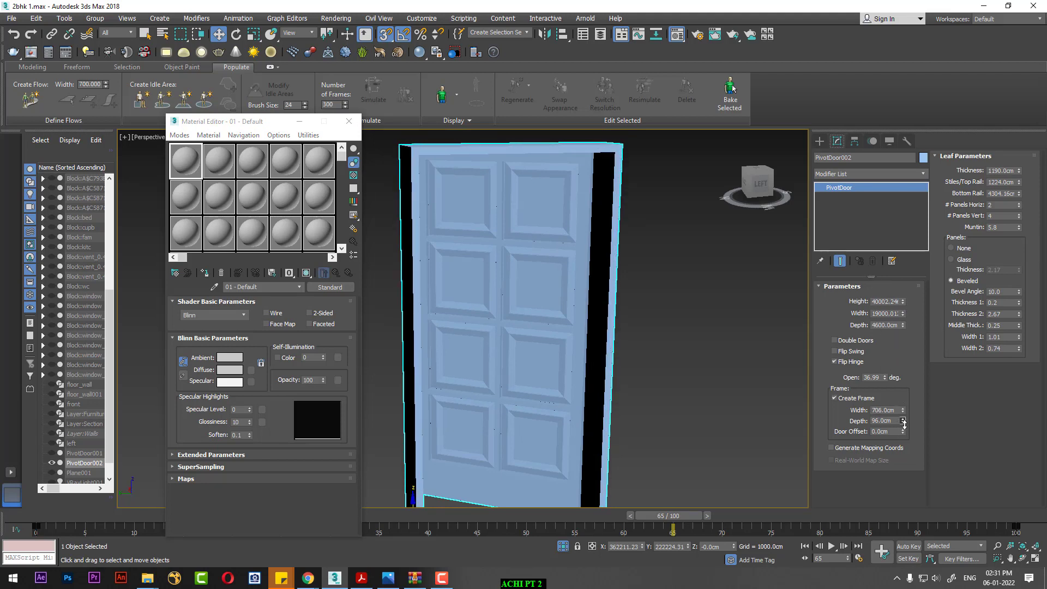
pyautogui.moveTo(903, 422); pyautogui.dragTo(844, 195)
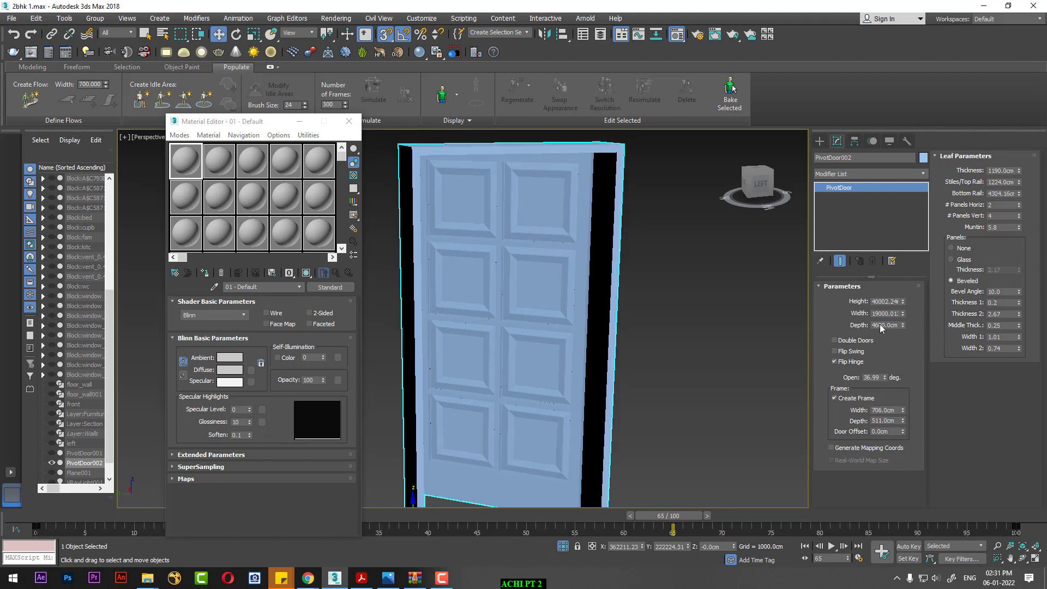
pyautogui.keyDown('alt'); pyautogui.moveTo(614, 366); pyautogui.dragTo(626, 363, button='middle'); pyautogui.keyUp('alt')
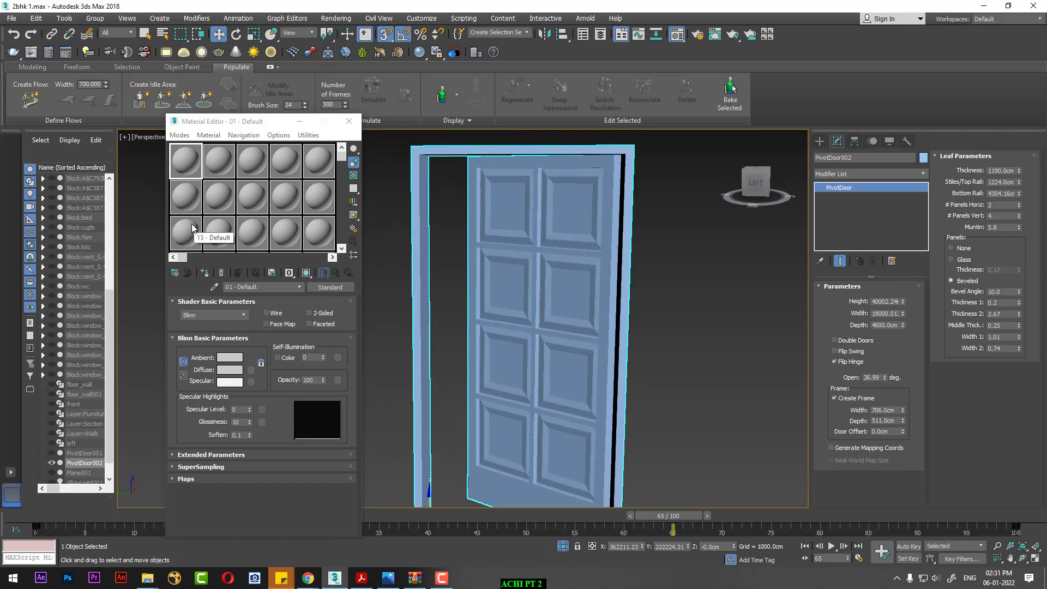
# Switch the Material Editor to Slate (node-based) mode
pyautogui.click(349, 121)
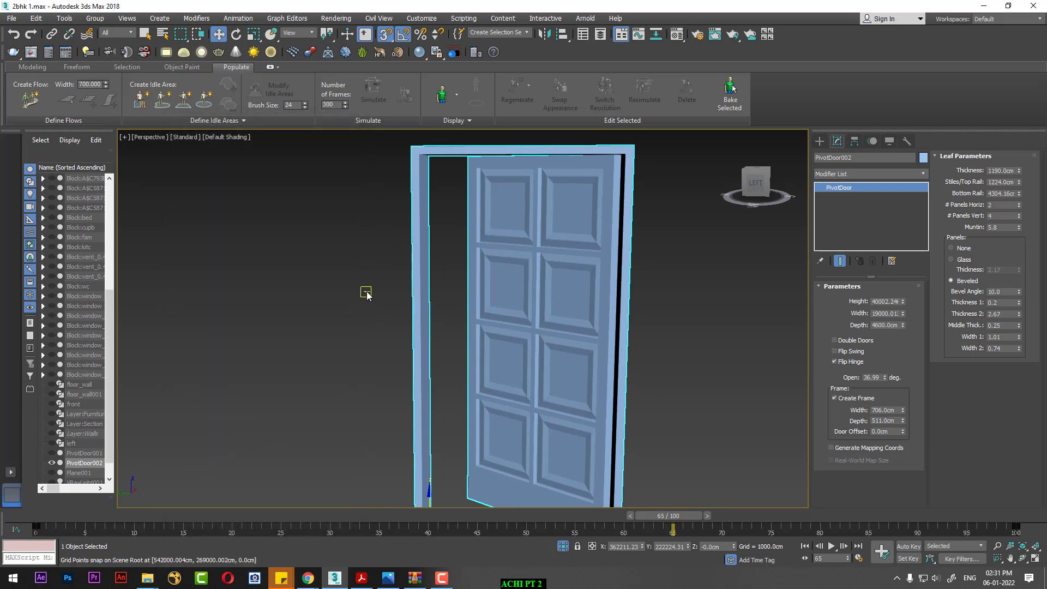
pyautogui.press('m')
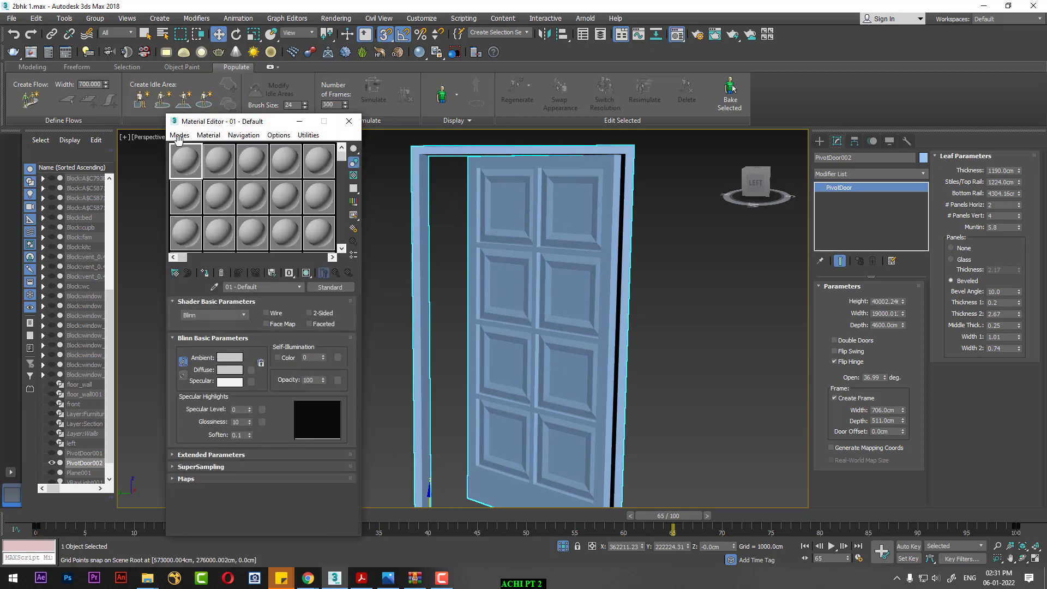
pyautogui.click(178, 137)
pyautogui.click(223, 165)
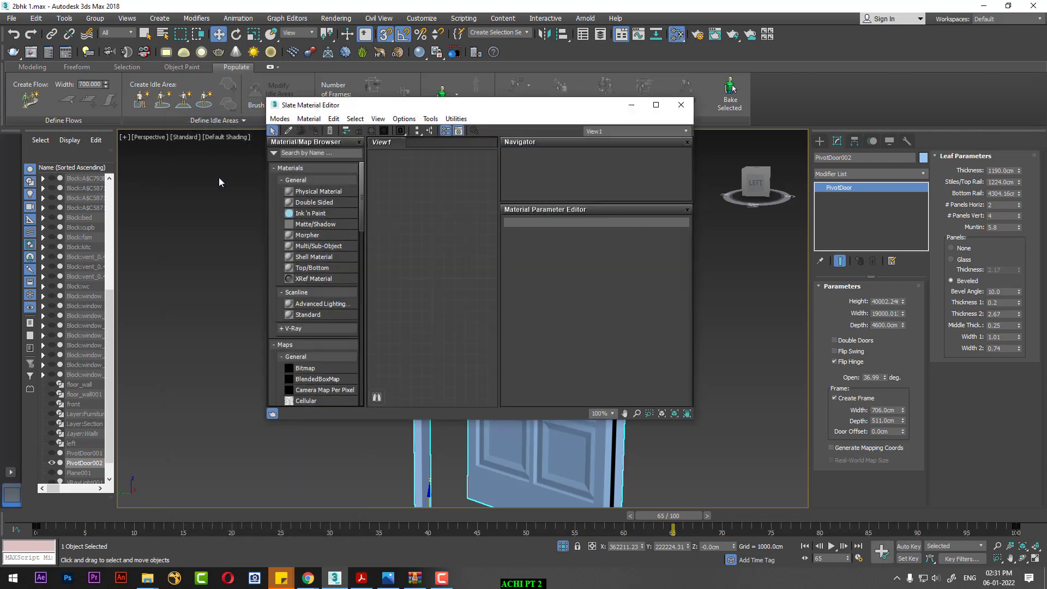
pyautogui.click(279, 119)
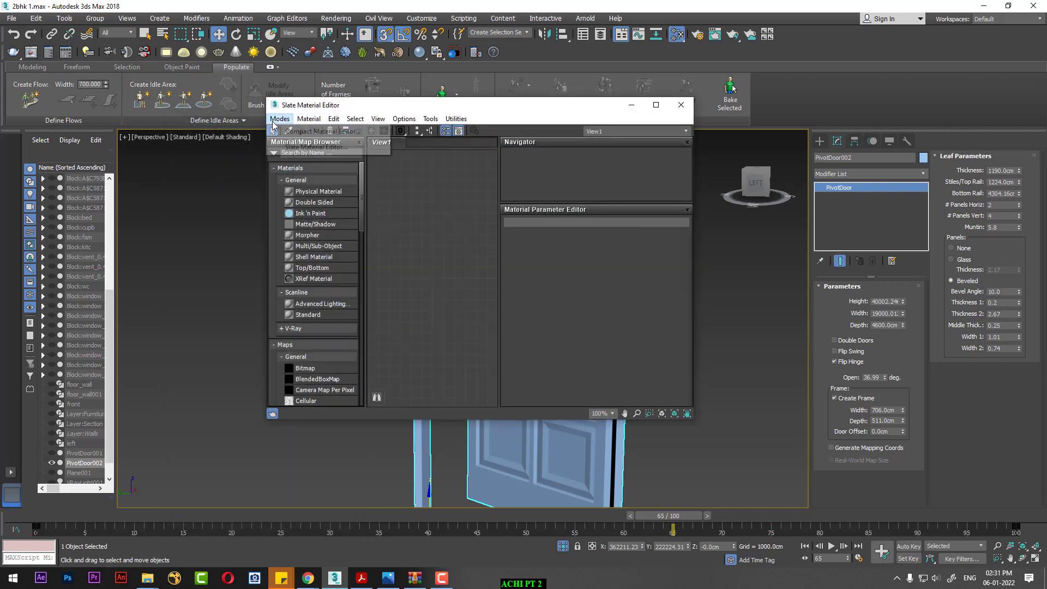
pyautogui.click(302, 135)
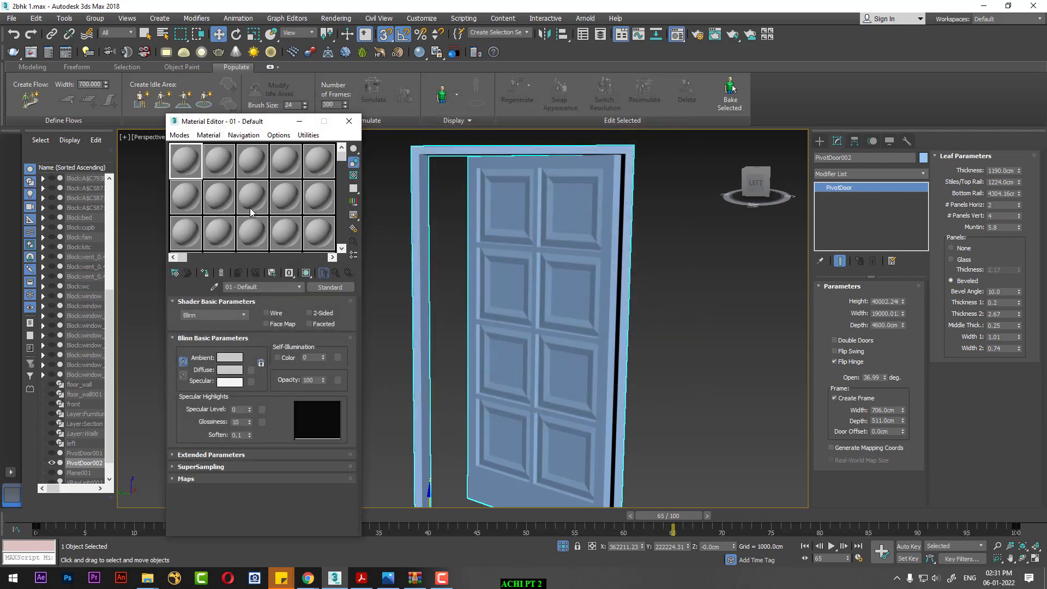
pyautogui.click(179, 134)
pyautogui.click(195, 160)
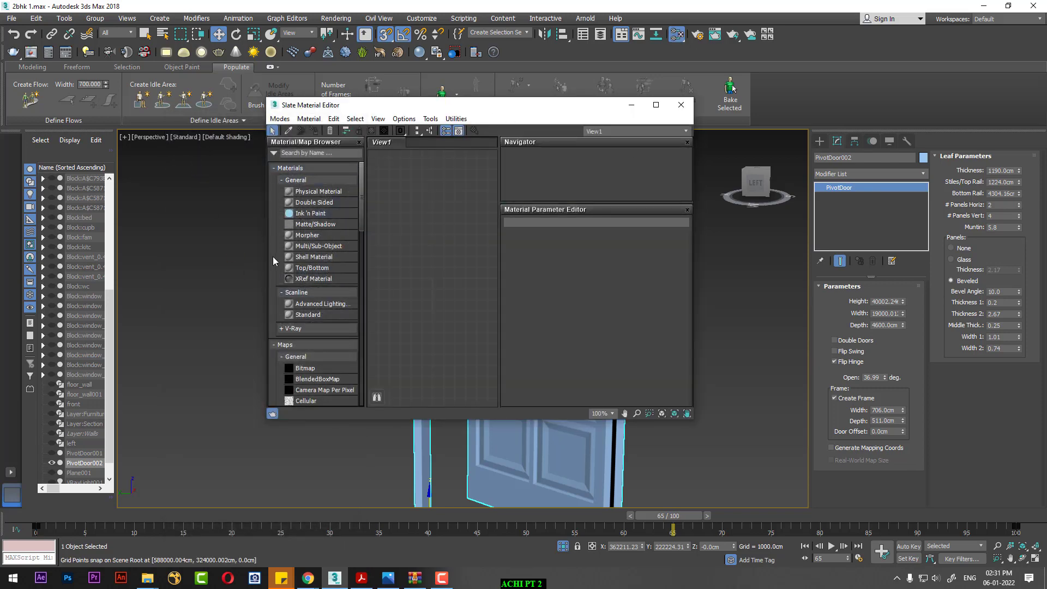
# Add a new Standard material node, Material #2, and enlarge its preview sphere
pyautogui.click(307, 315)
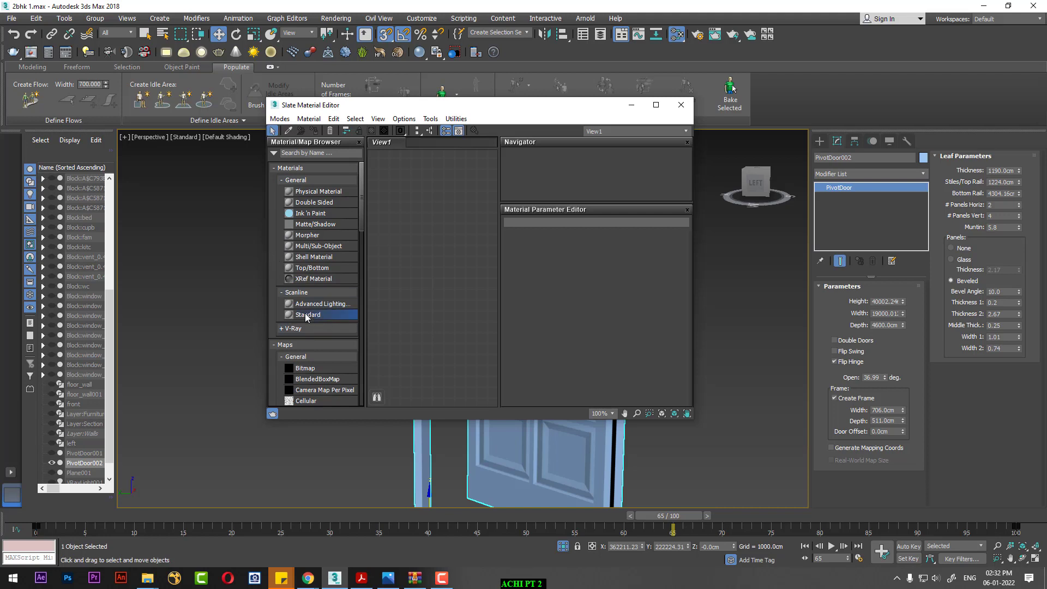
pyautogui.doubleClick(305, 314)
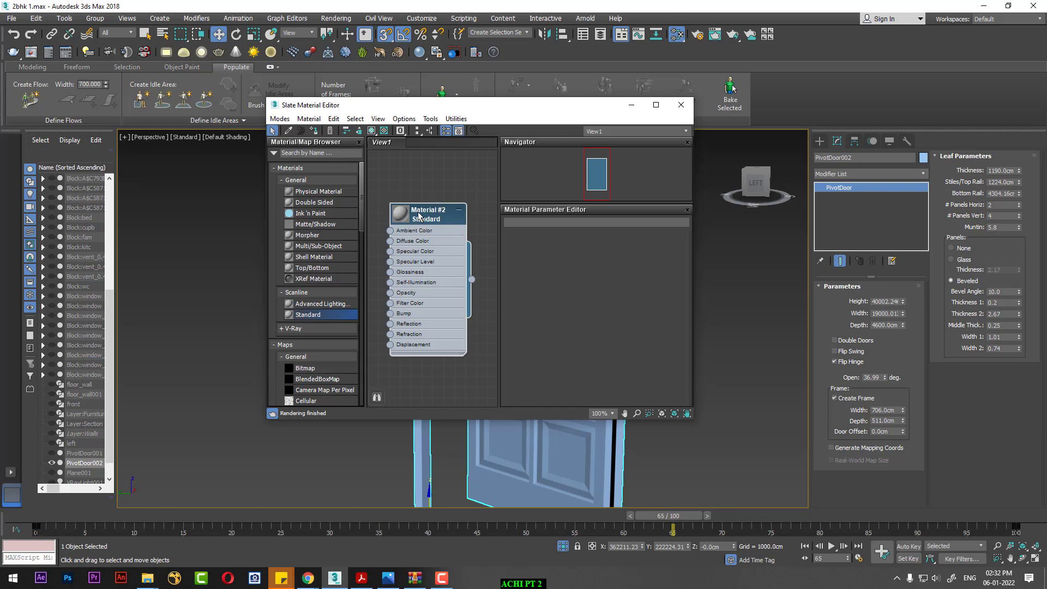
pyautogui.moveTo(390, 176); pyautogui.dragTo(277, 170)
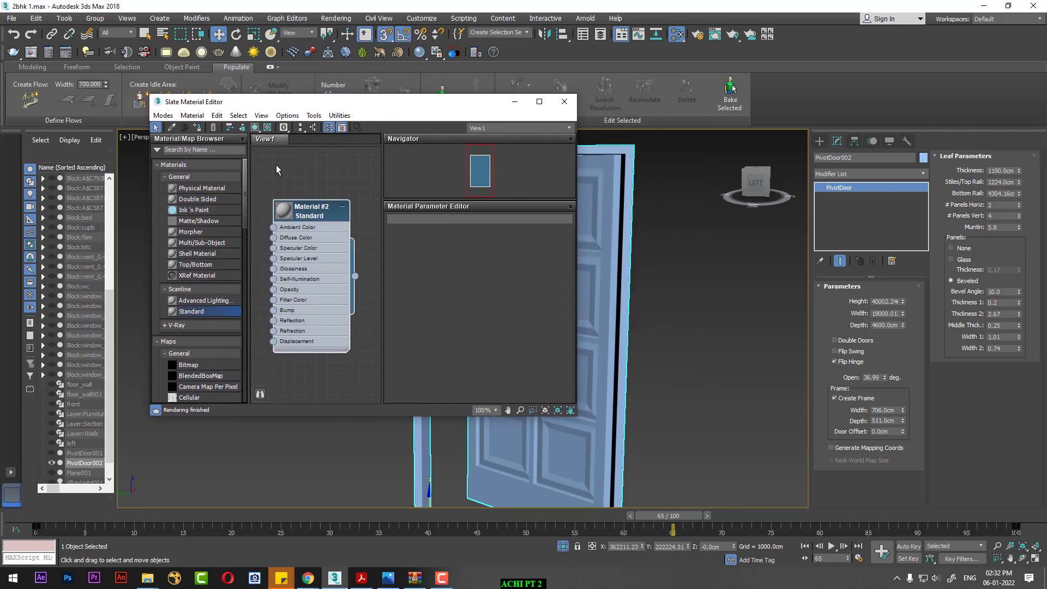
pyautogui.doubleClick(282, 214)
# Load the wood texture bitmap from the TEXTURE folder as Material #2's diffuse map
pyautogui.click(540, 101)
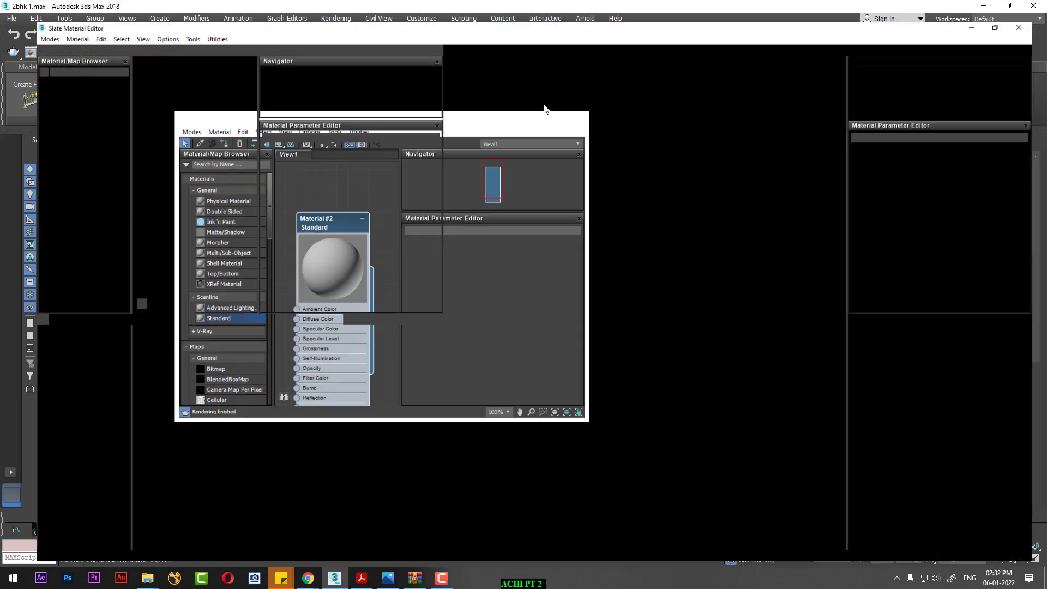
pyautogui.doubleClick(162, 169)
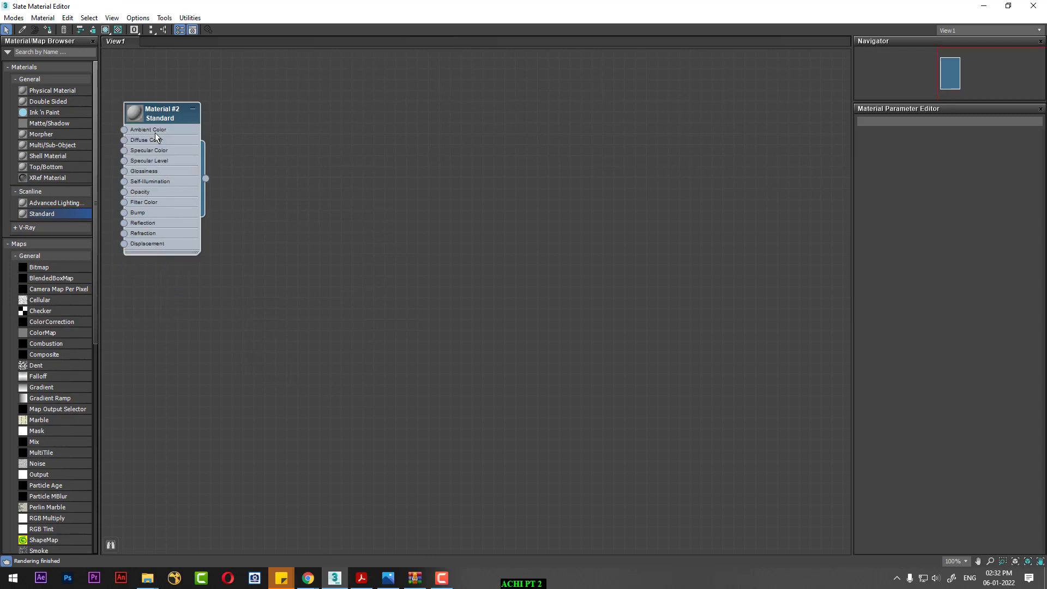
pyautogui.doubleClick(183, 120)
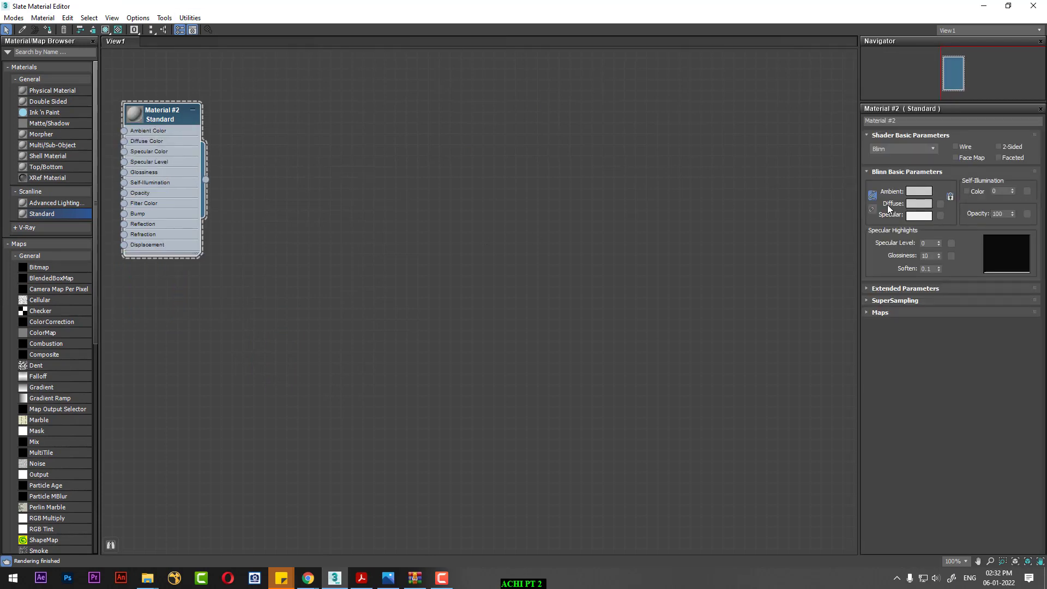
pyautogui.click(940, 204)
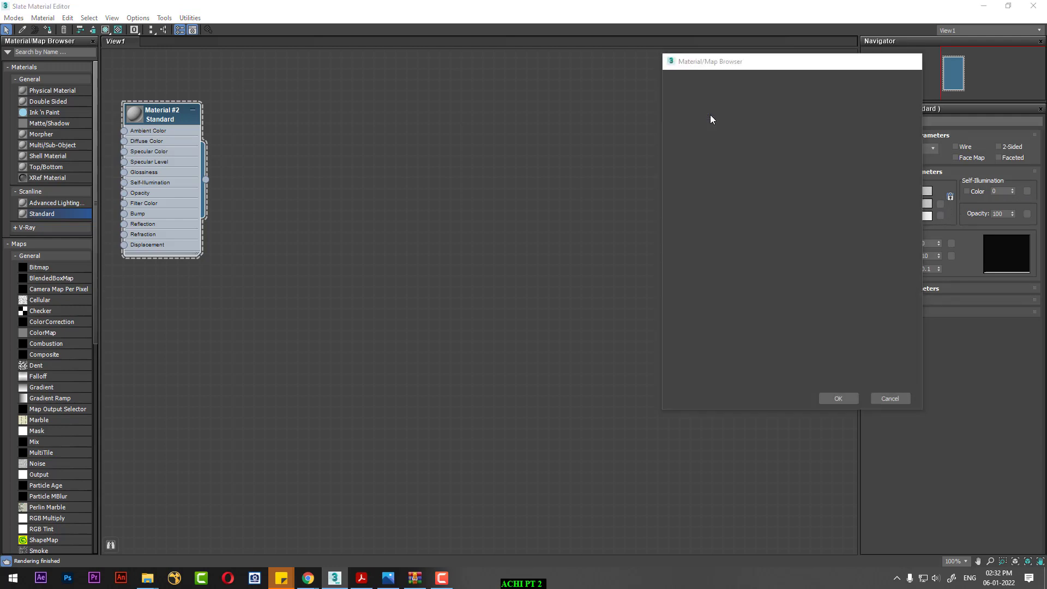
pyautogui.doubleClick(711, 115)
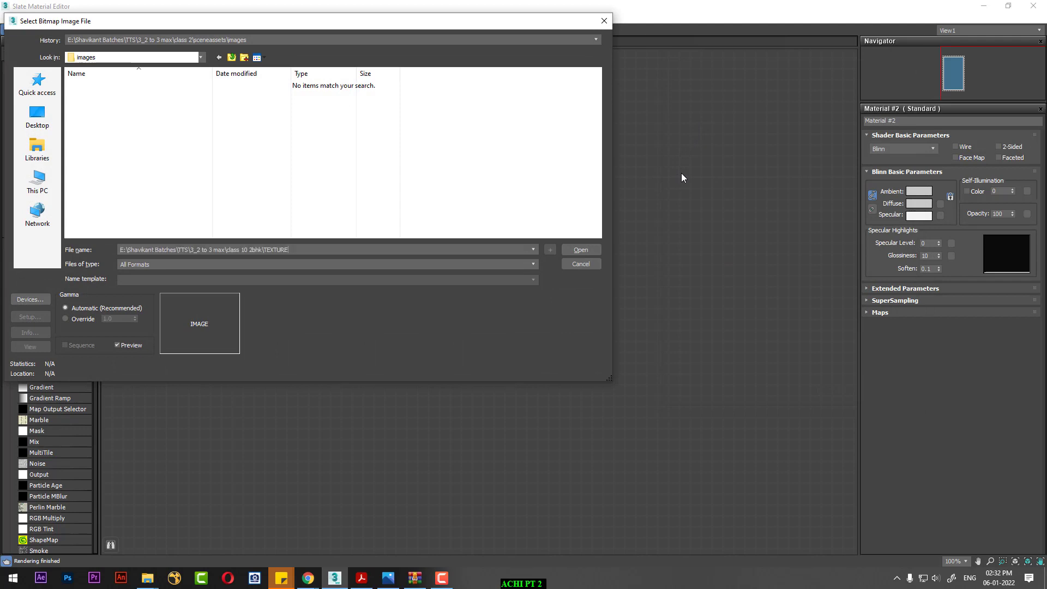
pyautogui.doubleClick(153, 100)
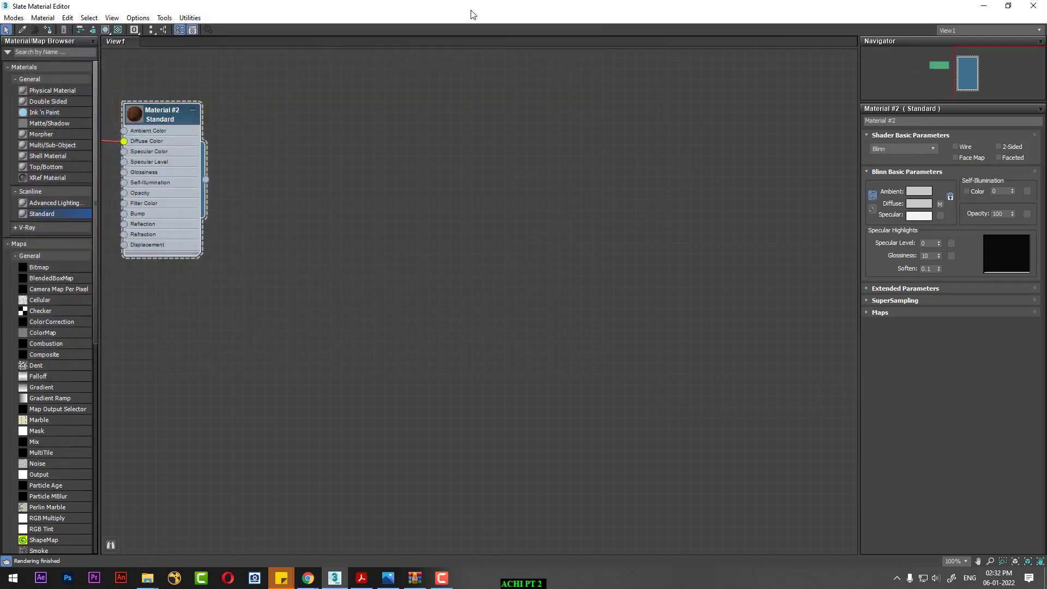
pyautogui.moveTo(473, 14); pyautogui.dragTo(374, 265)
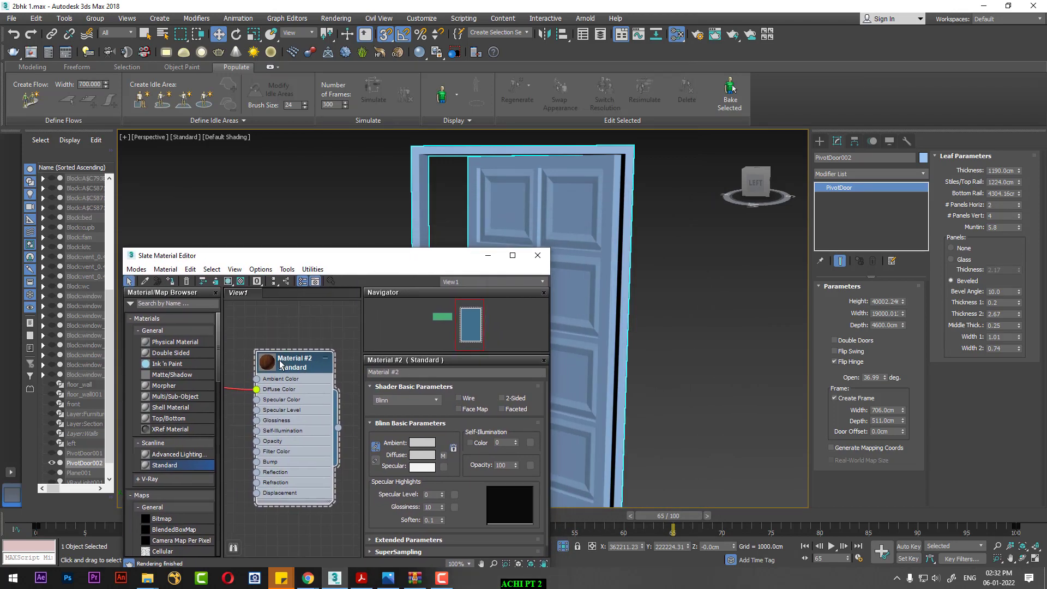
# Assign Material #2 to PivotDoor002 and display its wood texture in the viewport
pyautogui.rightClick(281, 365)
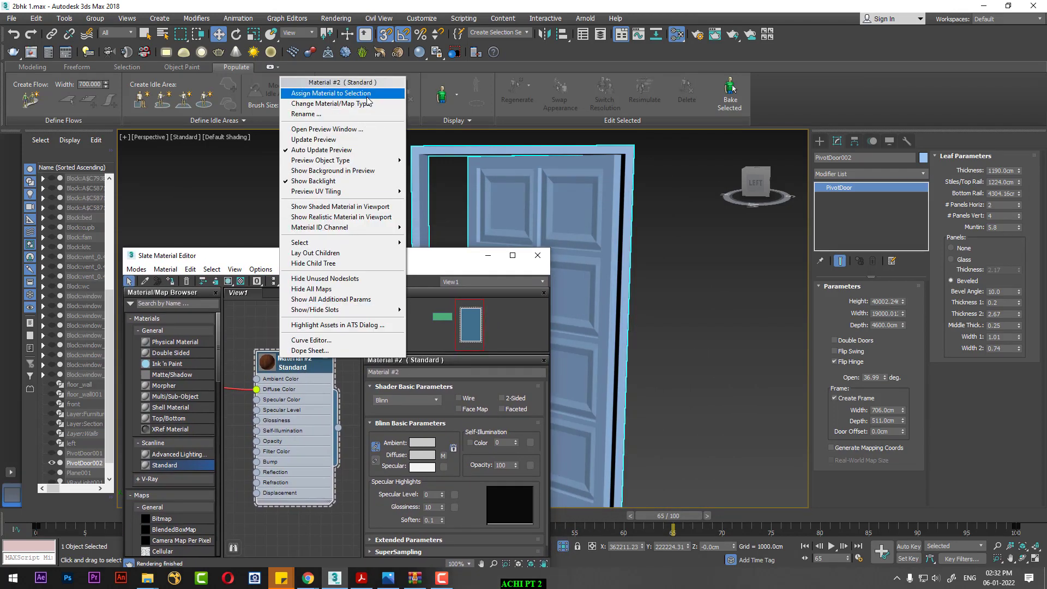
pyautogui.click(332, 95)
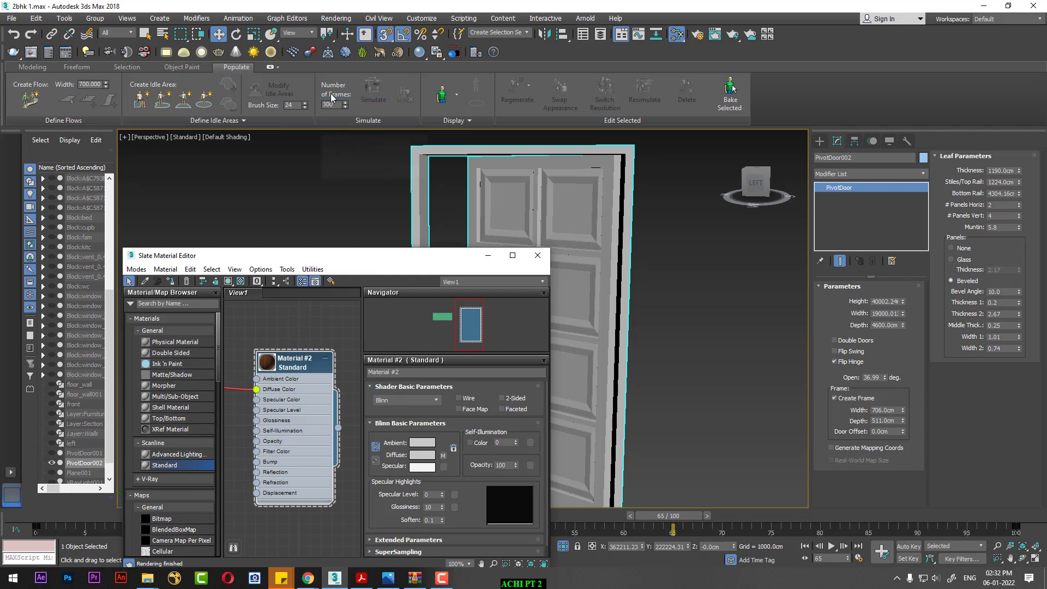
pyautogui.rightClick(297, 361)
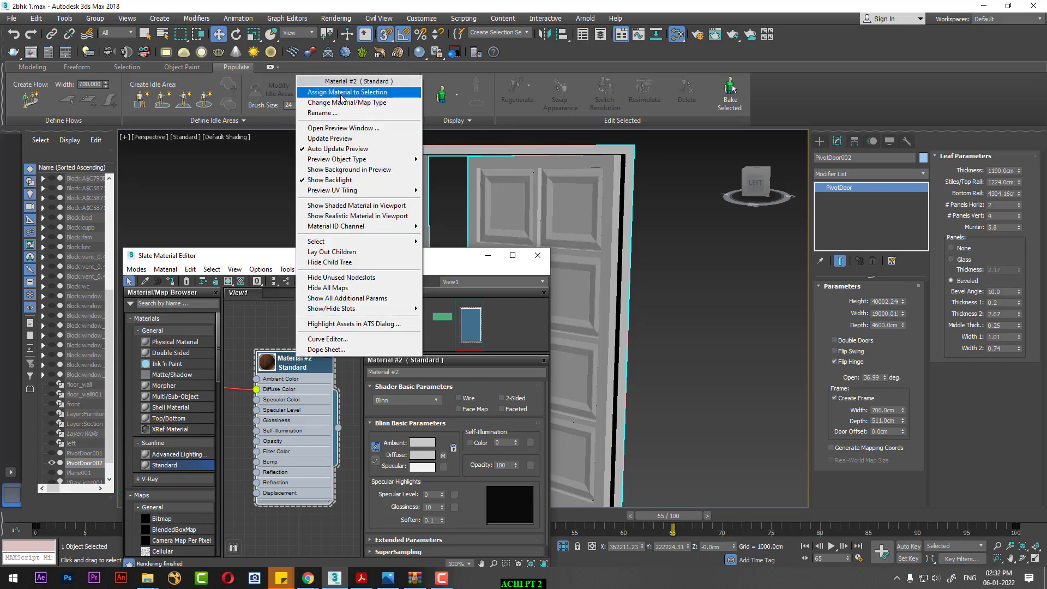
pyautogui.click(234, 293)
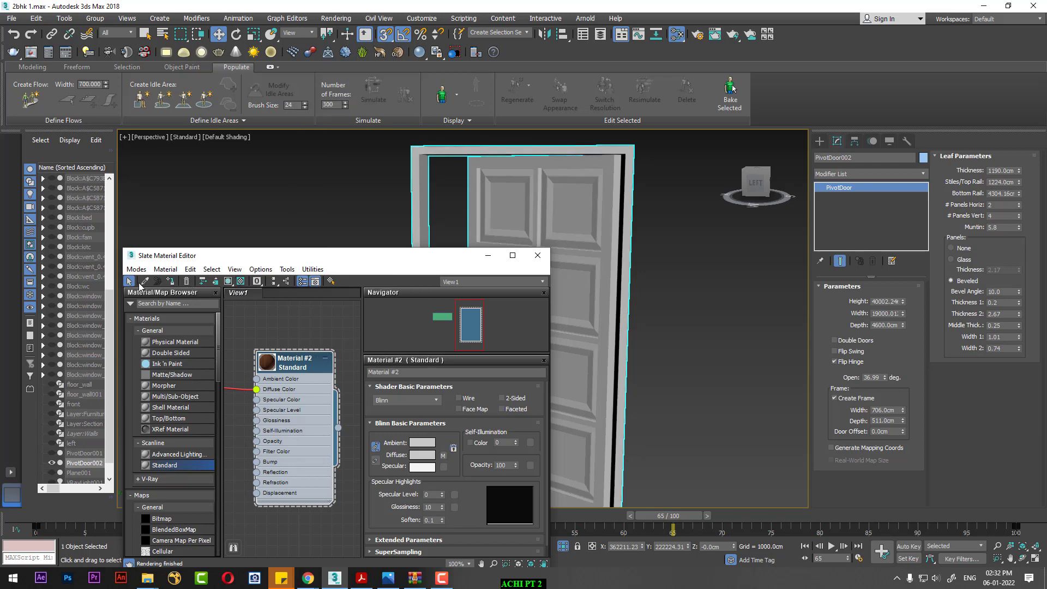
pyautogui.click(241, 283)
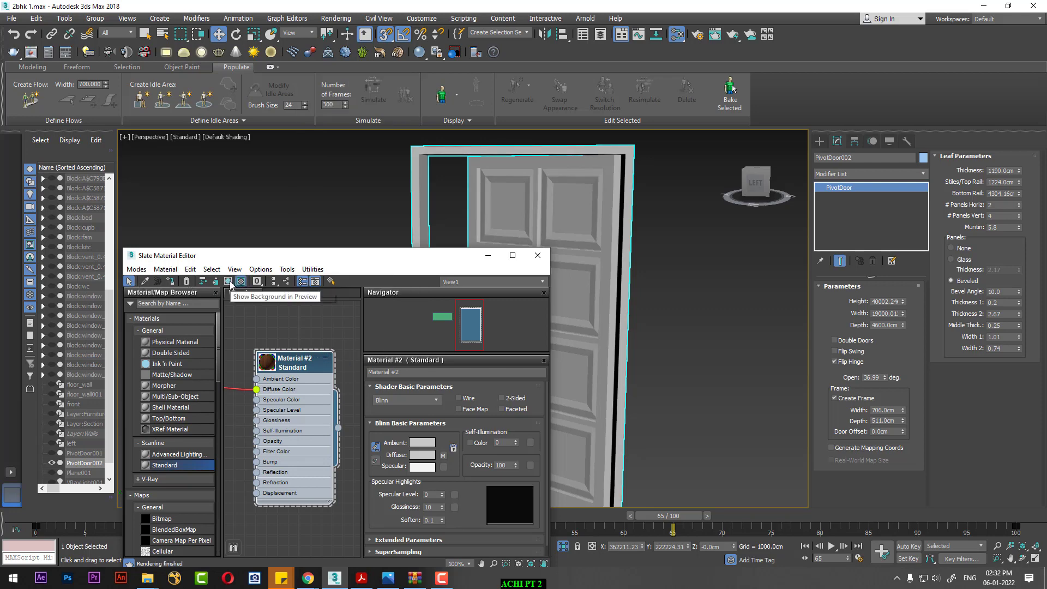
pyautogui.click(229, 282)
pyautogui.click(229, 282)
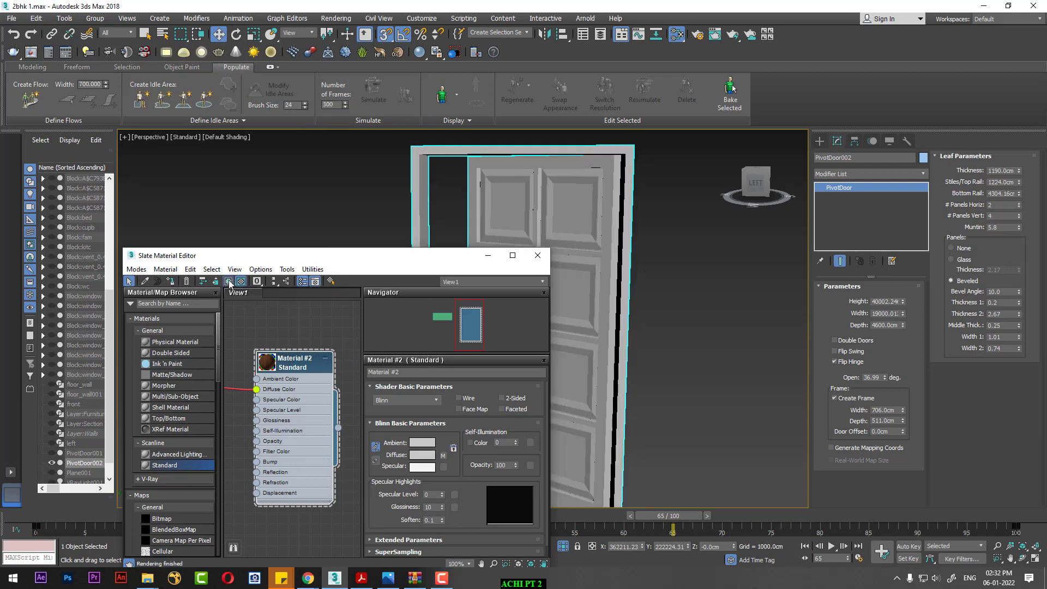
pyautogui.click(229, 282)
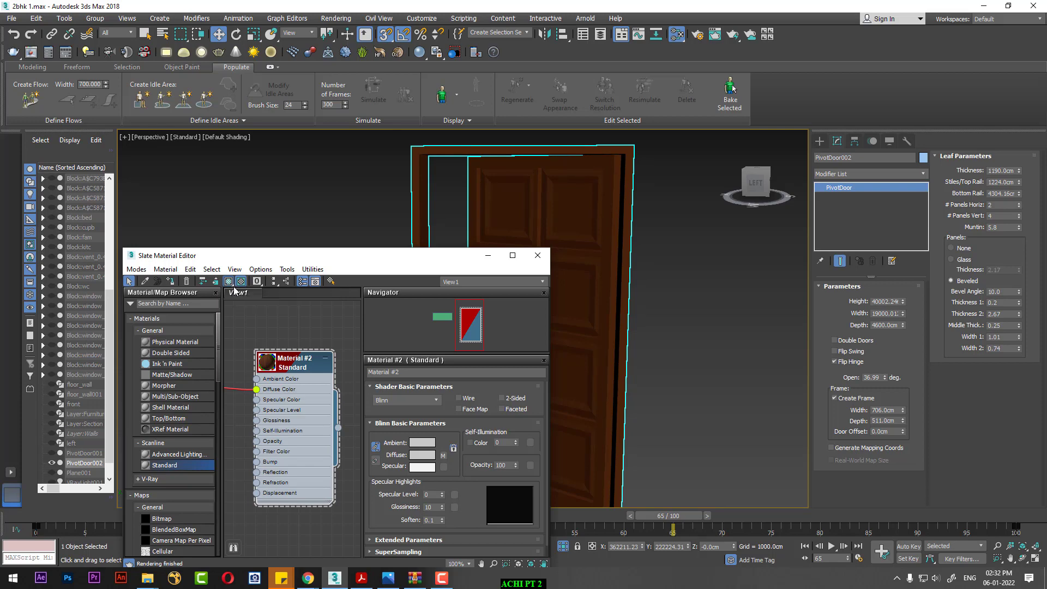
# Turn on Generate Mapping Coords for the pivot door, leaving Real-World Map Size off
pyautogui.click(495, 261)
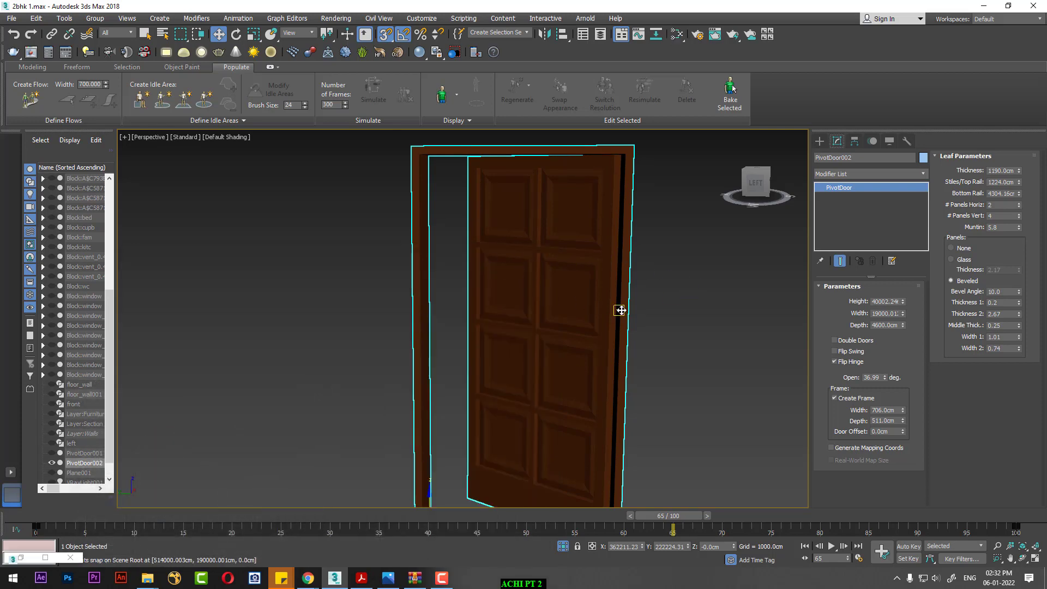
pyautogui.keyDown('alt'); pyautogui.moveTo(538, 316); pyautogui.dragTo(594, 314, button='middle'); pyautogui.keyUp('alt')
pyautogui.scroll(5, 588, 316)
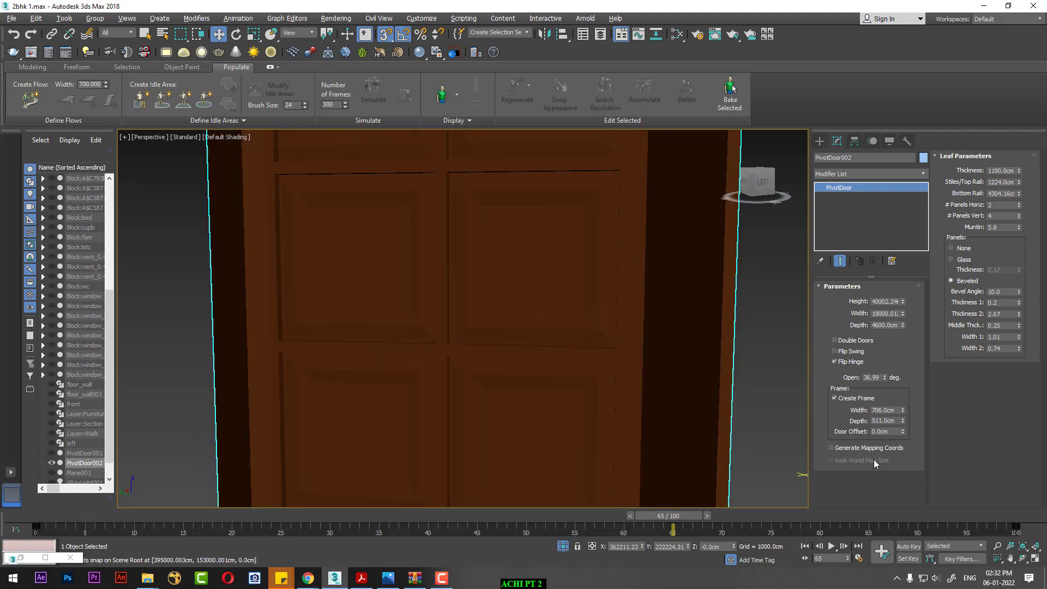
pyautogui.click(863, 450)
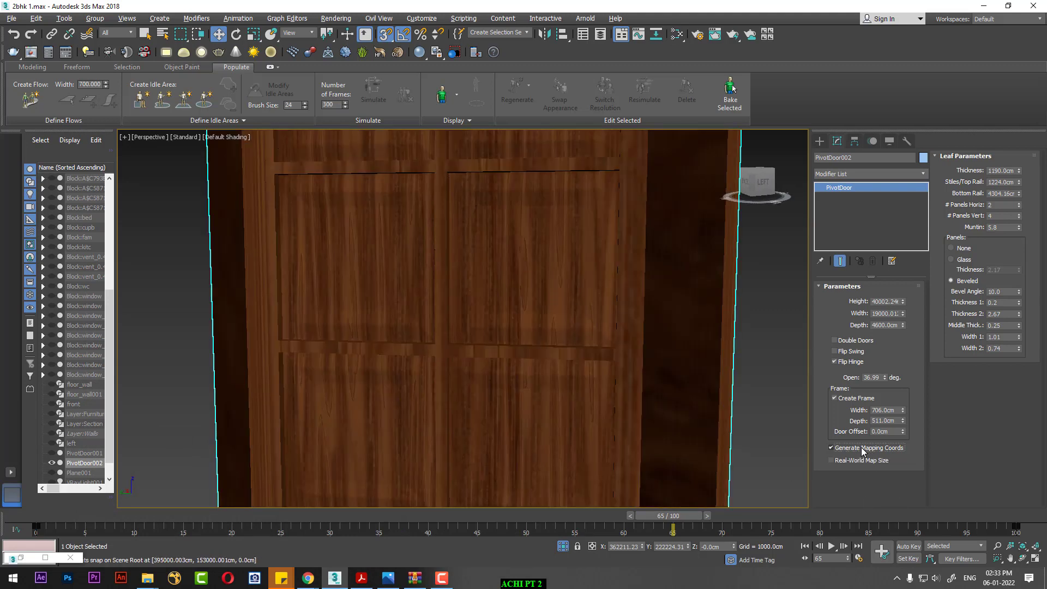
pyautogui.click(863, 451)
pyautogui.click(863, 450)
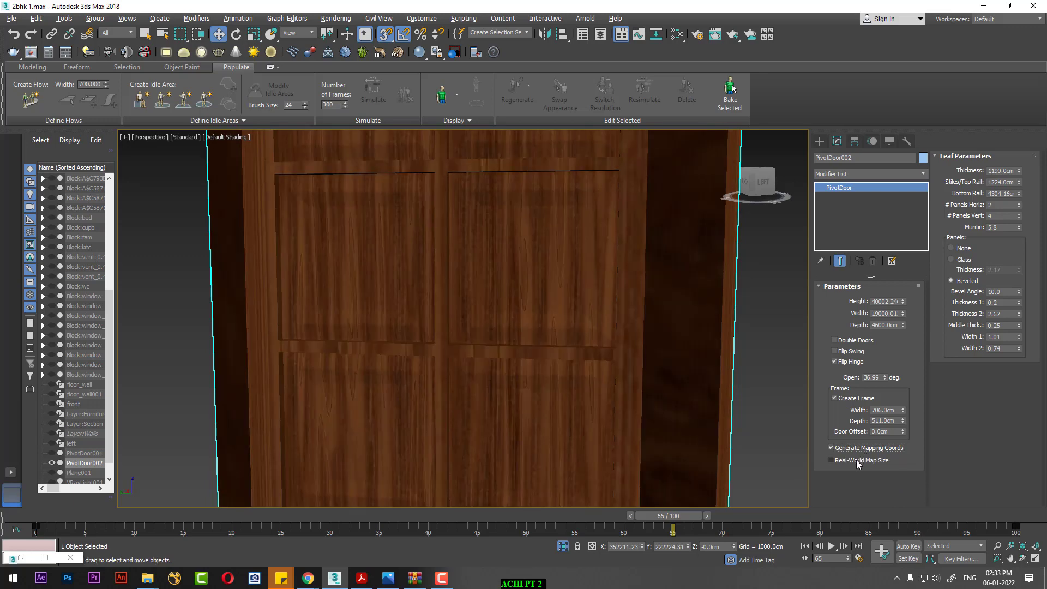
pyautogui.click(858, 461)
pyautogui.click(858, 462)
pyautogui.click(858, 461)
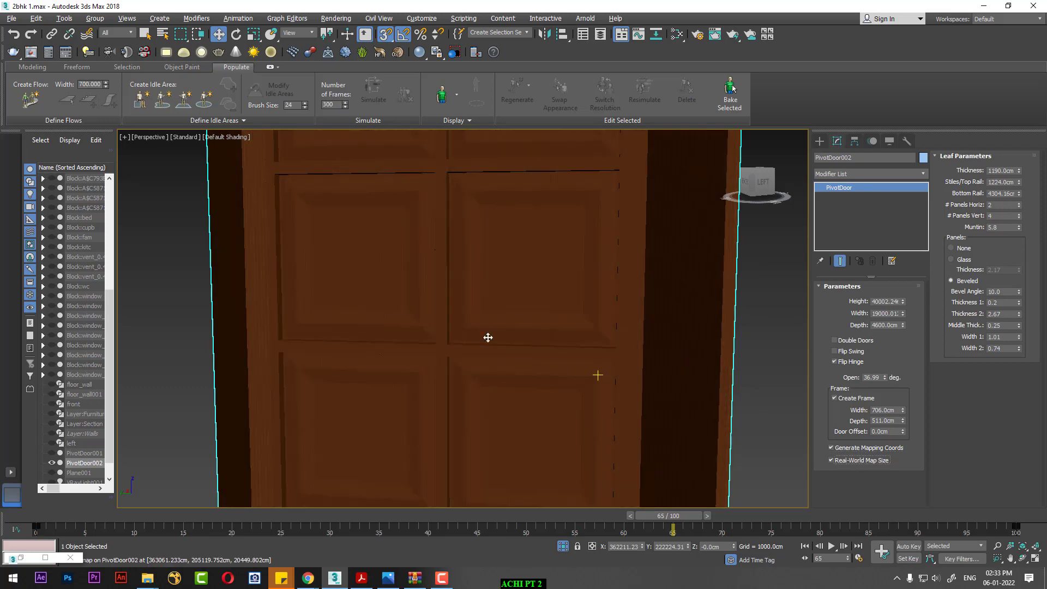
pyautogui.scroll(3, 488, 337)
pyautogui.scroll(3, 467, 320)
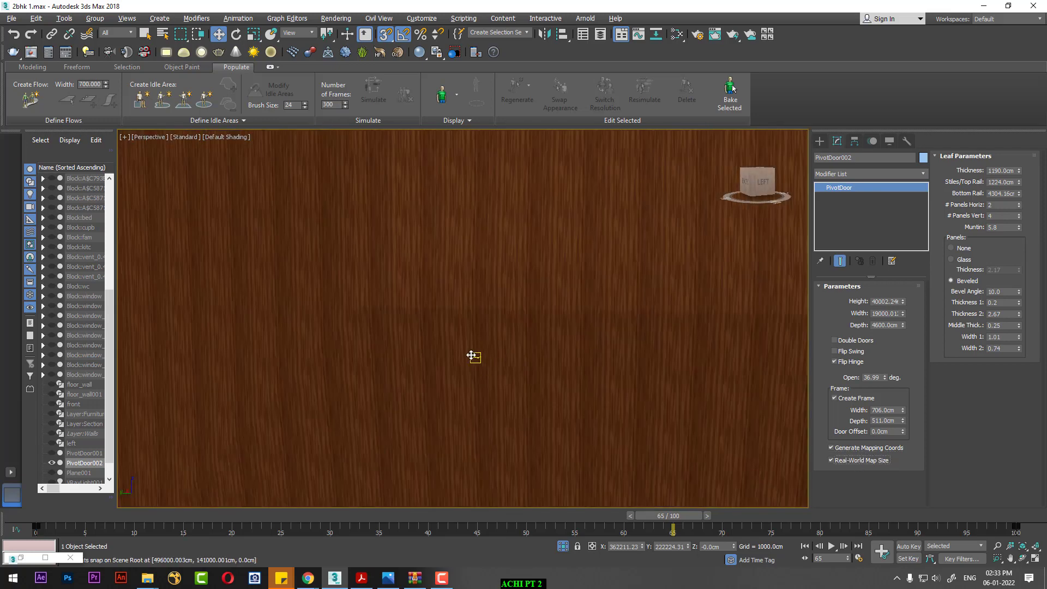
pyautogui.click(859, 463)
# Orbit around the door and frame to inspect the wood grain
pyautogui.scroll(-2, 480, 396)
pyautogui.scroll(-3, 480, 396)
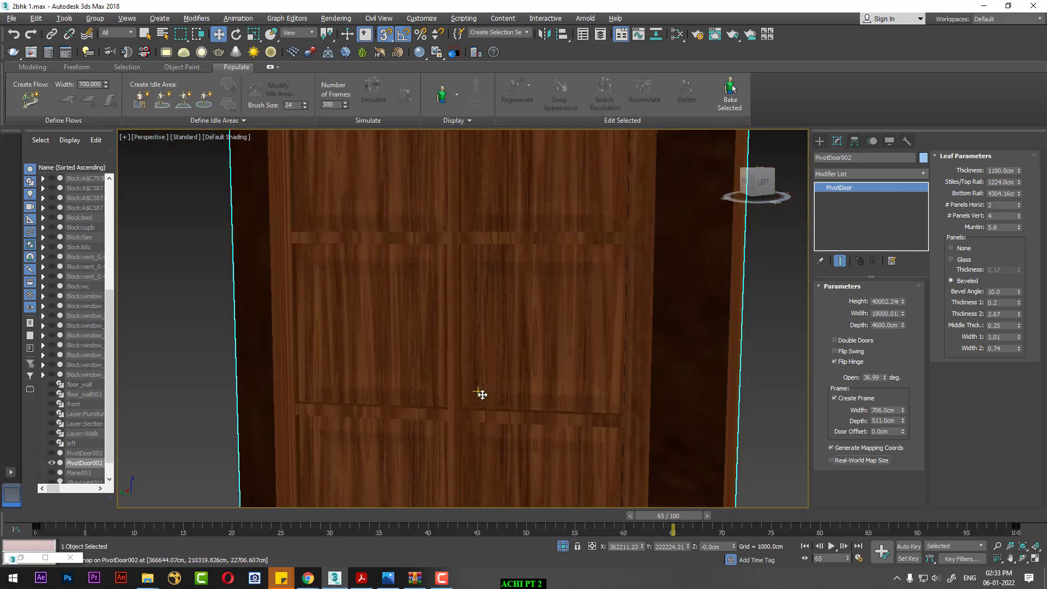
pyautogui.scroll(-2, 437, 369)
pyautogui.scroll(-2, 423, 374)
pyautogui.scroll(-2, 465, 387)
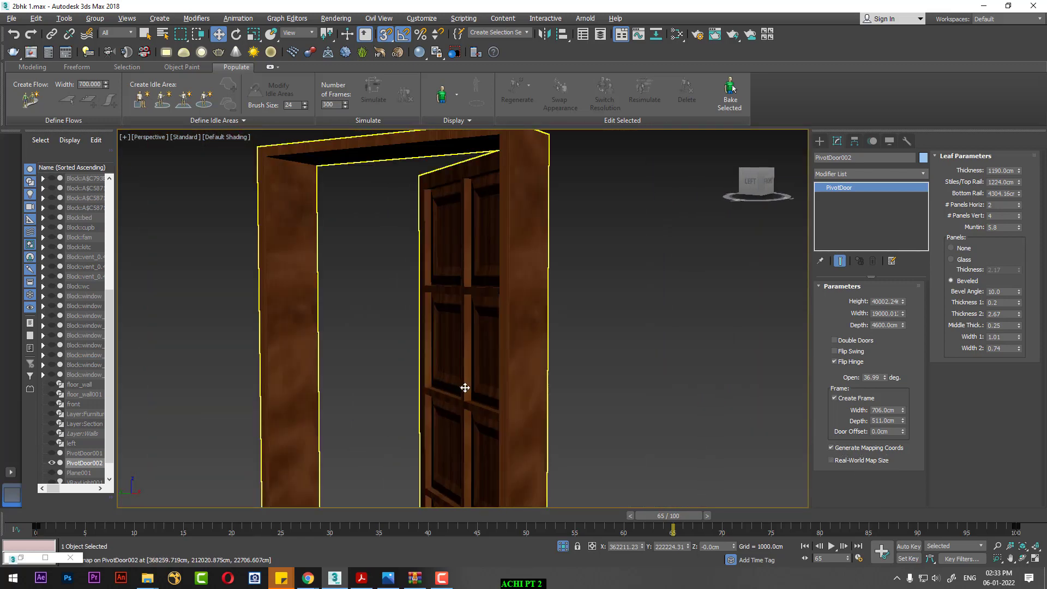
pyautogui.keyDown('alt'); pyautogui.moveTo(465, 387); pyautogui.dragTo(469, 402, button='middle'); pyautogui.keyUp('alt')
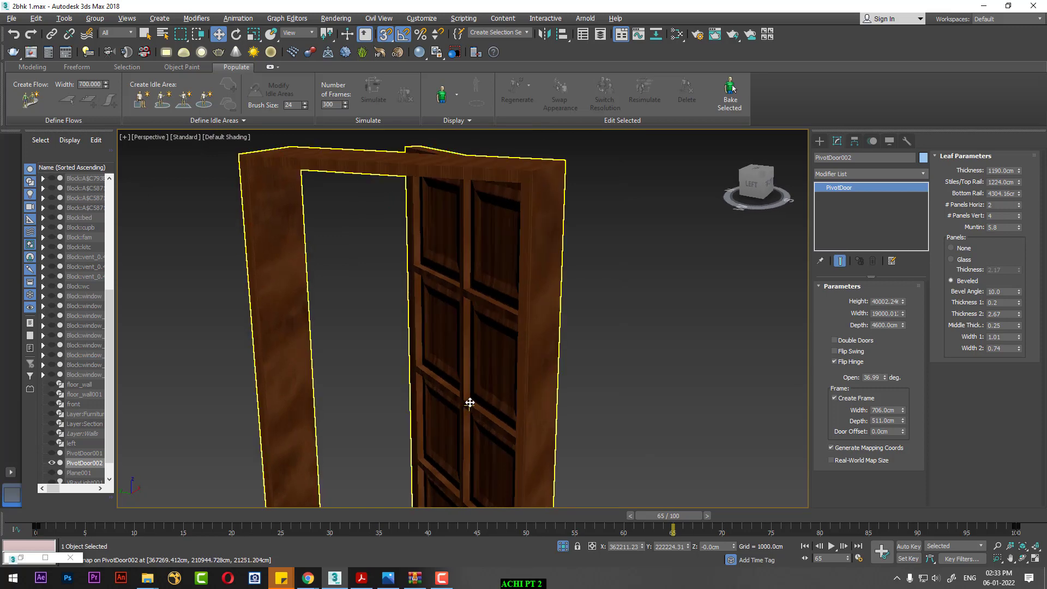
pyautogui.keyDown('alt'); pyautogui.moveTo(442, 383); pyautogui.dragTo(496, 367, button='middle'); pyautogui.keyUp('alt')
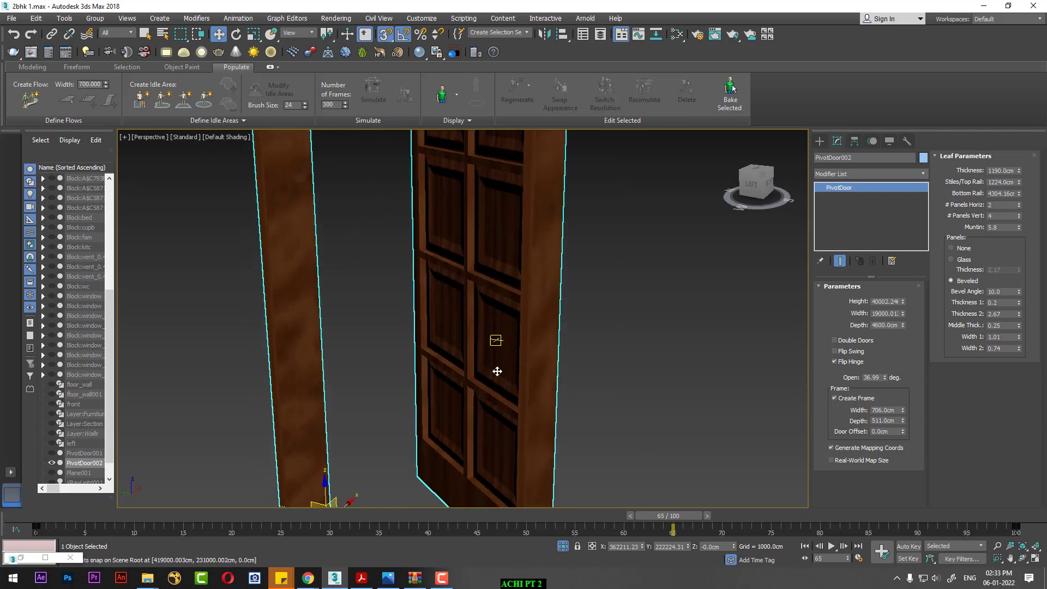
pyautogui.scroll(3, 495, 367)
pyautogui.moveTo(568, 344)
pyautogui.keyDown('alt'); pyautogui.mouseDown(button='middle')
pyautogui.moveTo(612, 349)
pyautogui.moveTo(617, 362)
pyautogui.moveTo(568, 391)
pyautogui.mouseUp(button='middle'); pyautogui.keyUp('alt')
pyautogui.scroll(-5, 615, 363)
# Bring back the Material Editor with Material #2's preview enlarged, and reselect the pivot door
pyautogui.press('m')
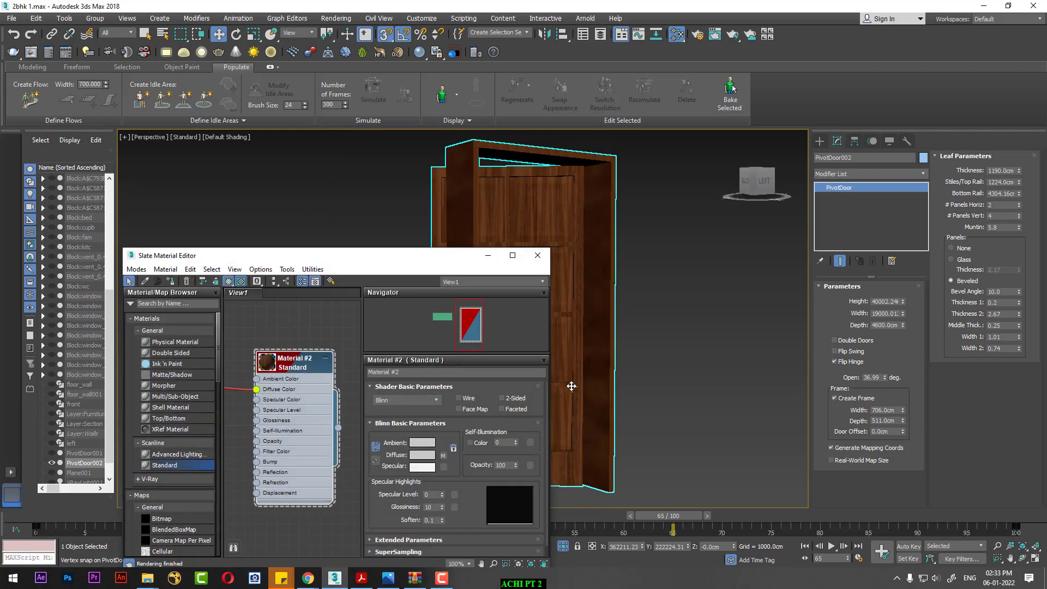
pyautogui.doubleClick(266, 362)
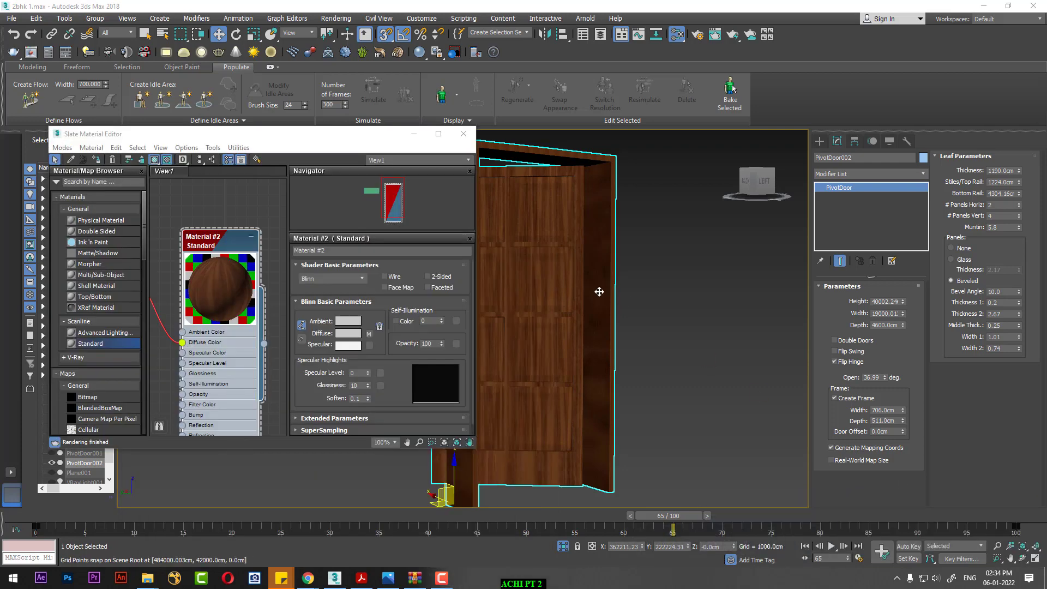
pyautogui.scroll(3, 592, 315)
pyautogui.keyDown('alt'); pyautogui.moveTo(592, 315); pyautogui.dragTo(626, 322, button='middle'); pyautogui.keyUp('alt')
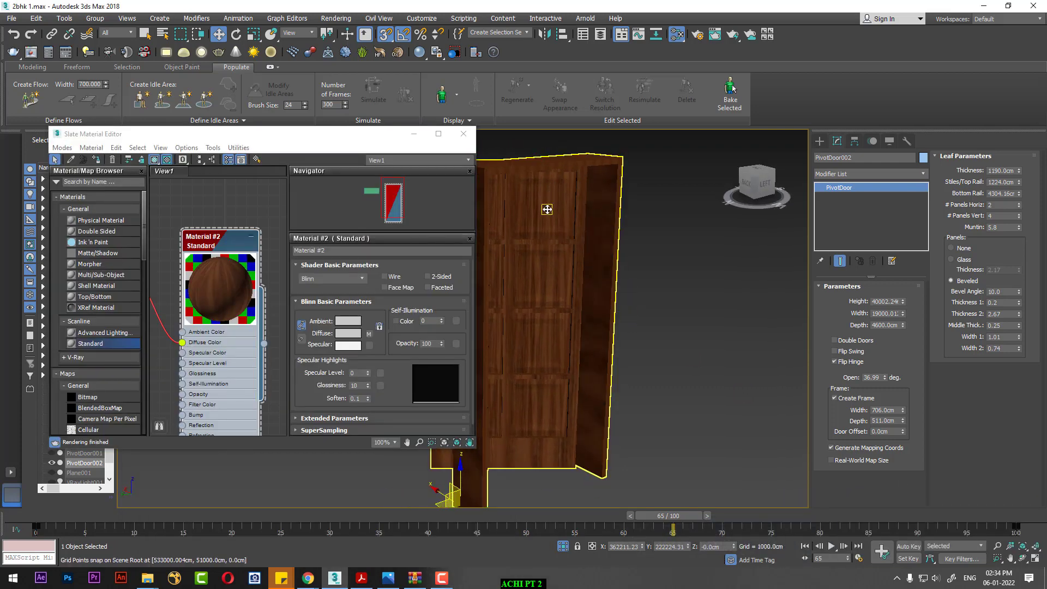
pyautogui.moveTo(345, 142); pyautogui.dragTo(197, 150)
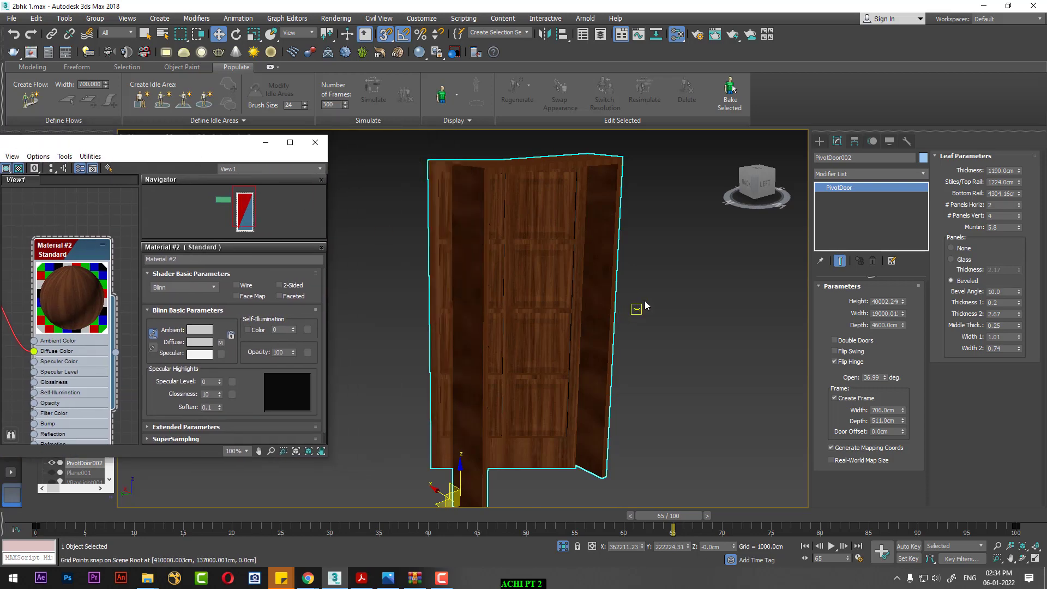
pyautogui.click(600, 278)
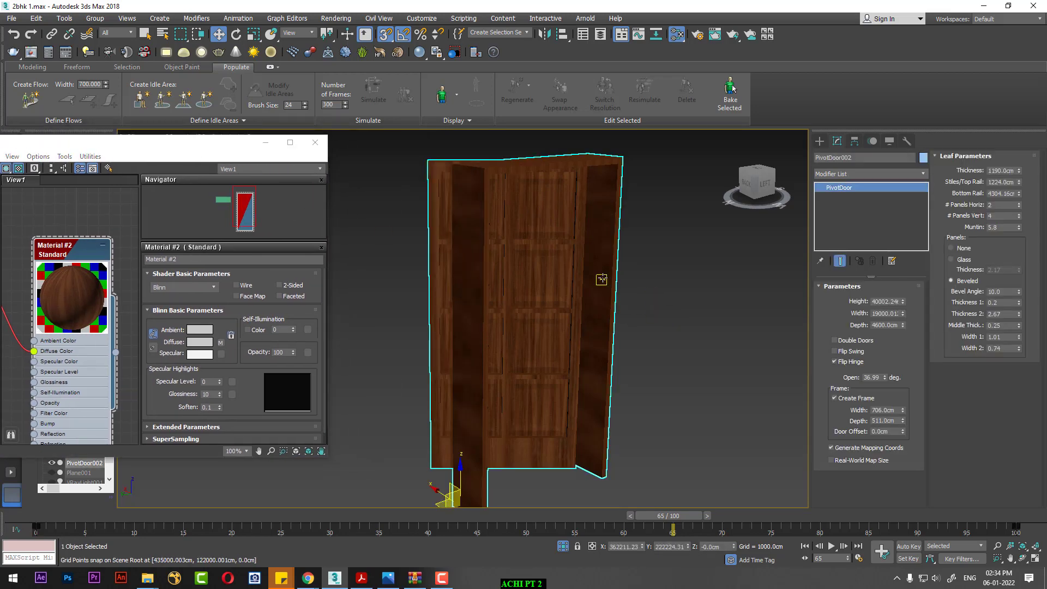
# Add an Edit Poly modifier to PivotDoor002 and select the frame's side piece as an element
pyautogui.click(858, 174)
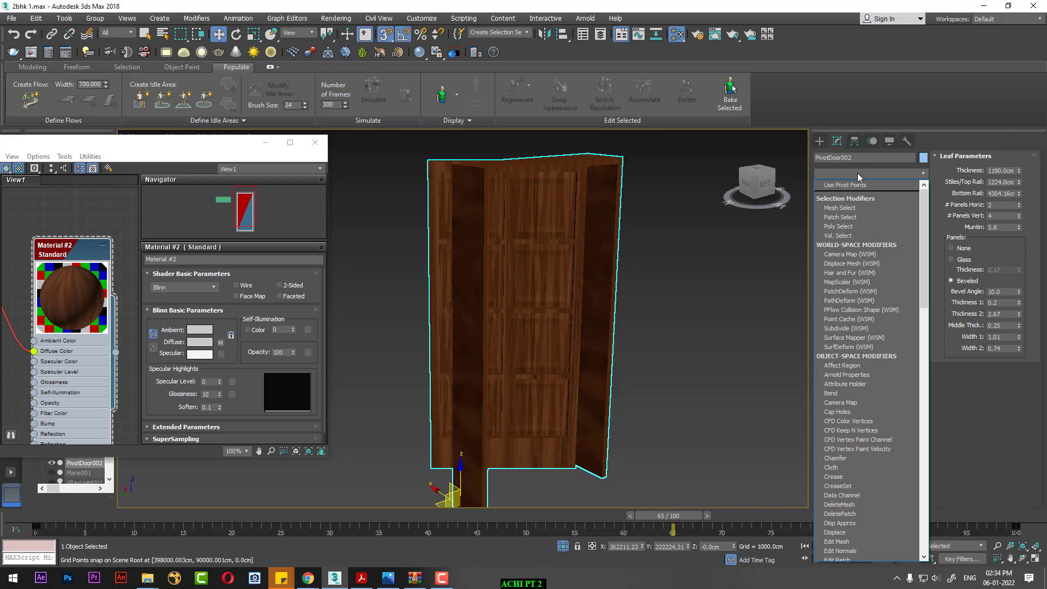
pyautogui.press('e')
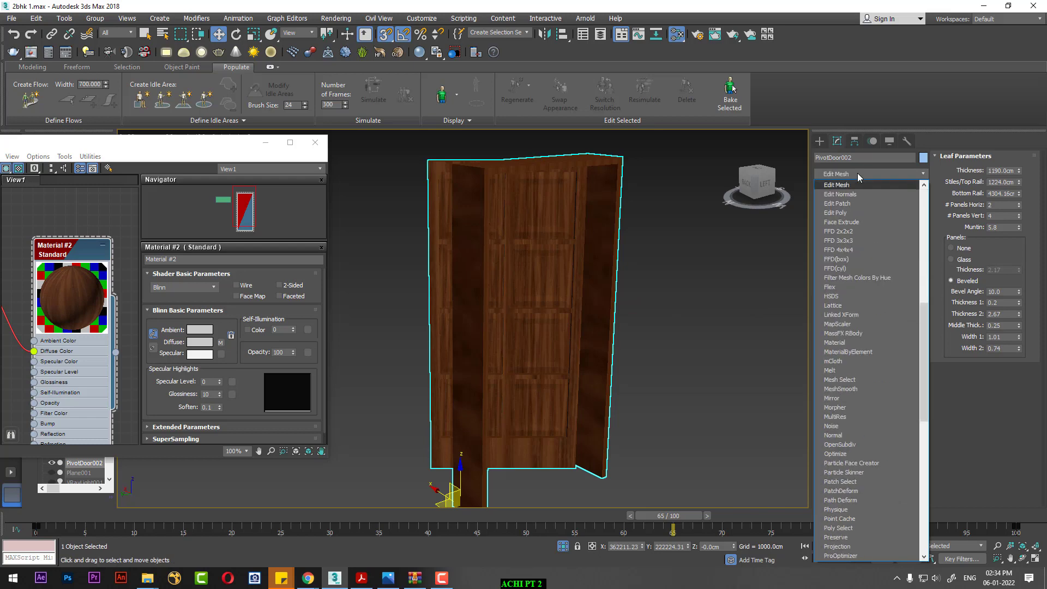
pyautogui.click(862, 213)
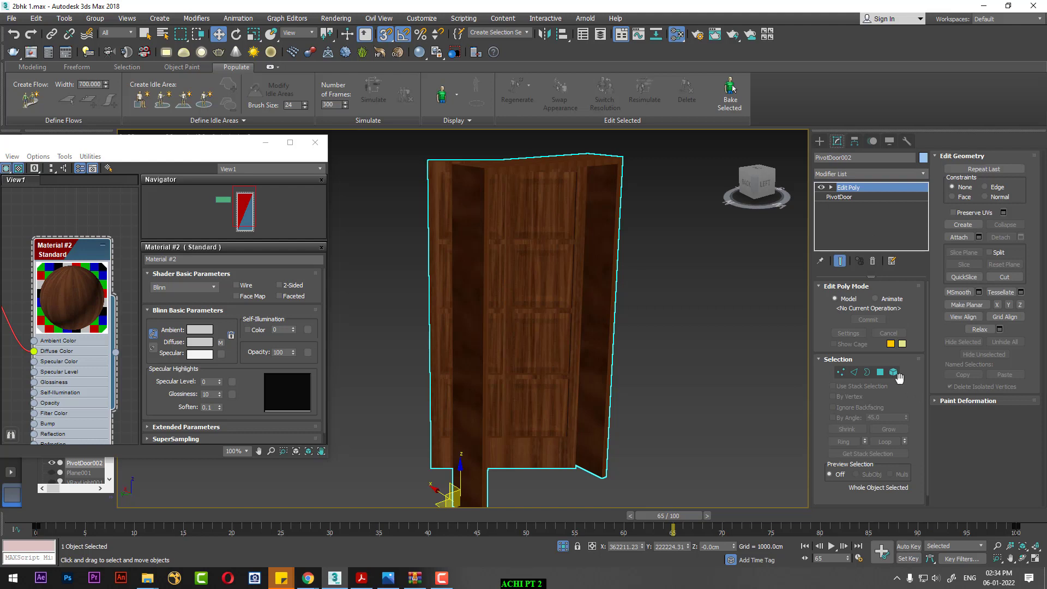
pyautogui.click(594, 296)
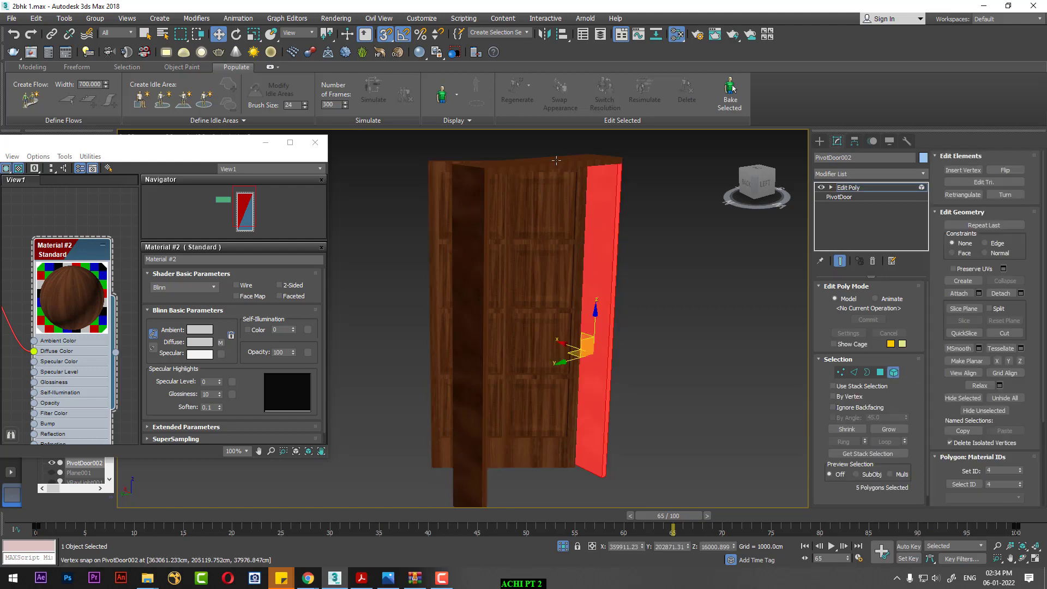
# Select all 16 door-frame polygons with Select ID using material ID 4
pyautogui.scroll(-3, 1035, 327)
pyautogui.scroll(-2, 1034, 381)
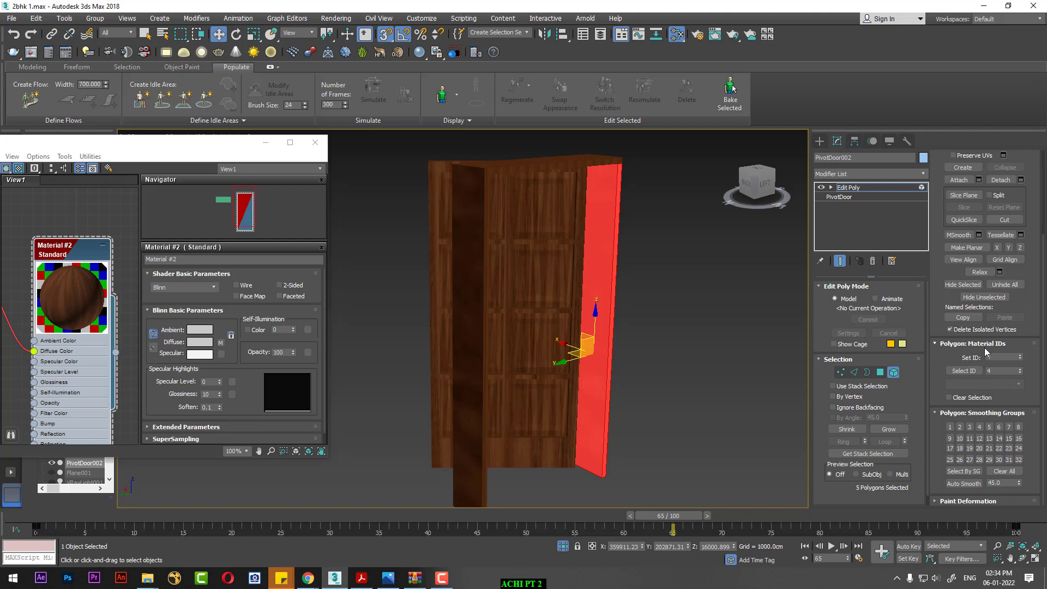
pyautogui.click(565, 165)
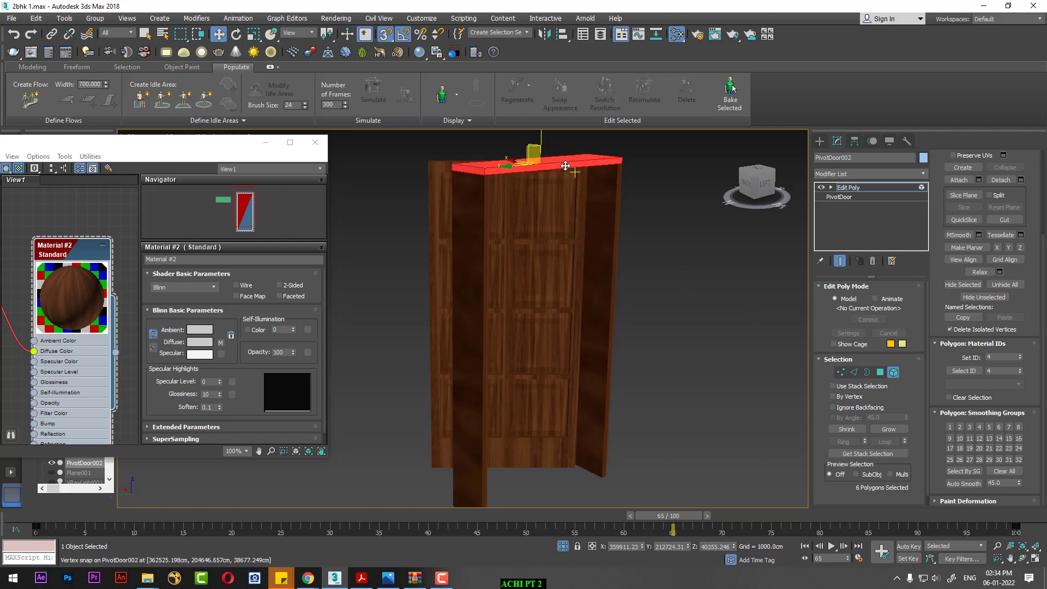
pyautogui.click(472, 231)
pyautogui.click(964, 372)
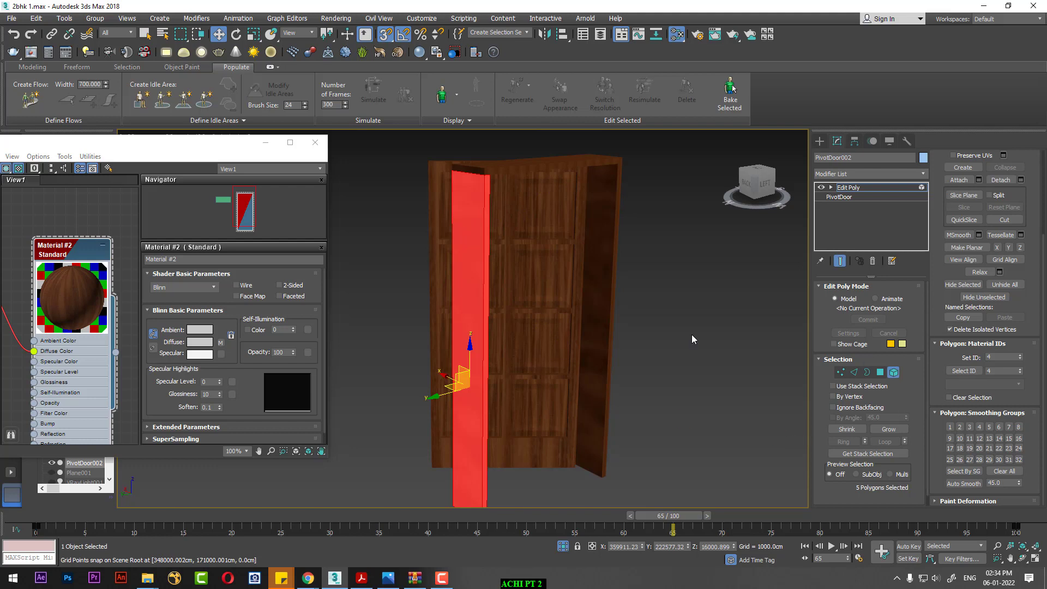
pyautogui.click(965, 372)
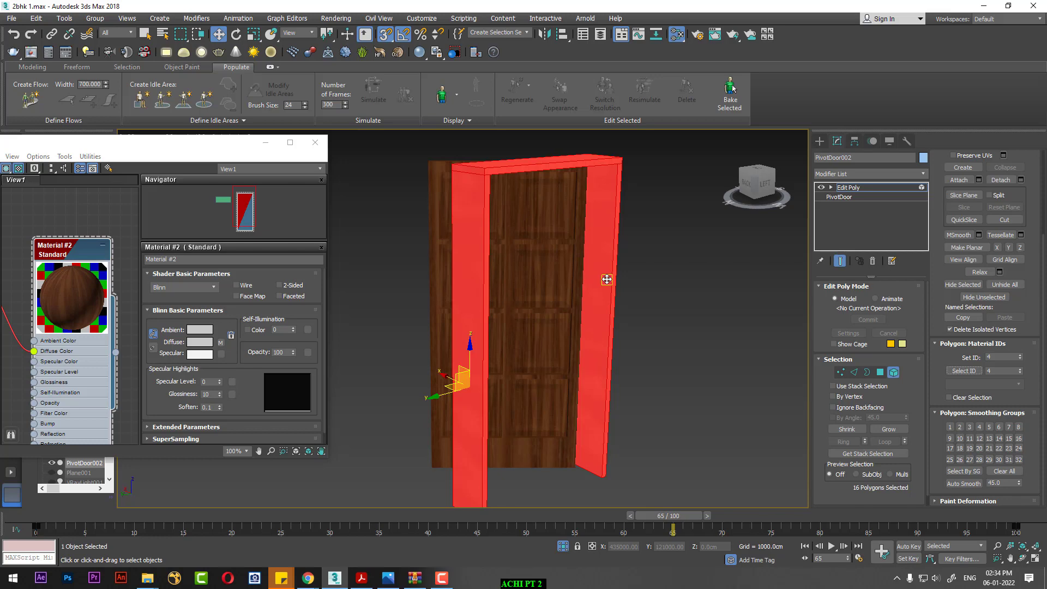
pyautogui.moveTo(197, 150); pyautogui.dragTo(539, 137)
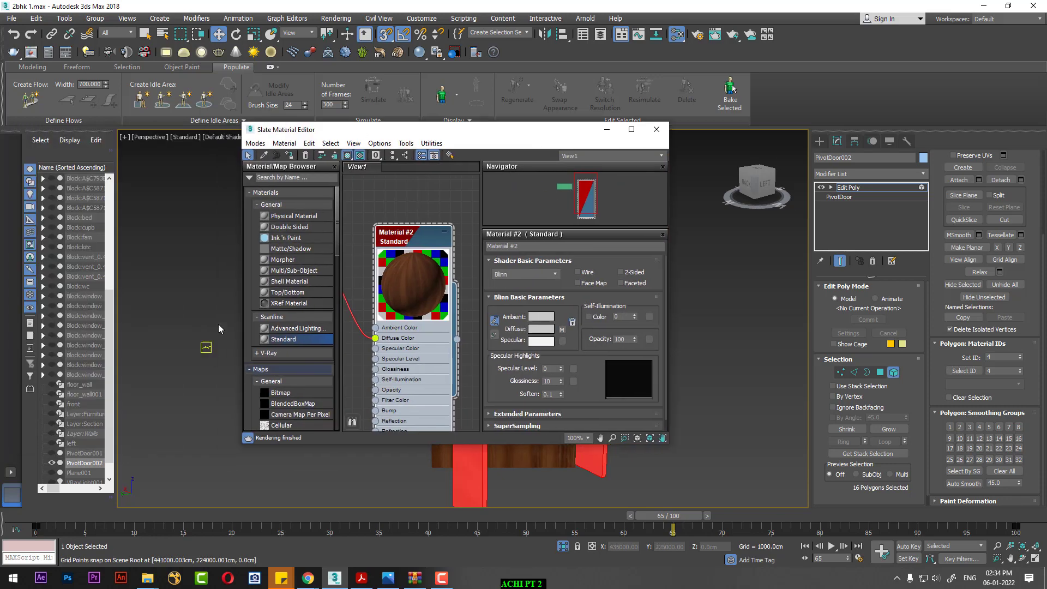
# In the Compact editor, make 13 - Default a Multi/Sub-Object material, keeping the original as sub-material
pyautogui.click(255, 143)
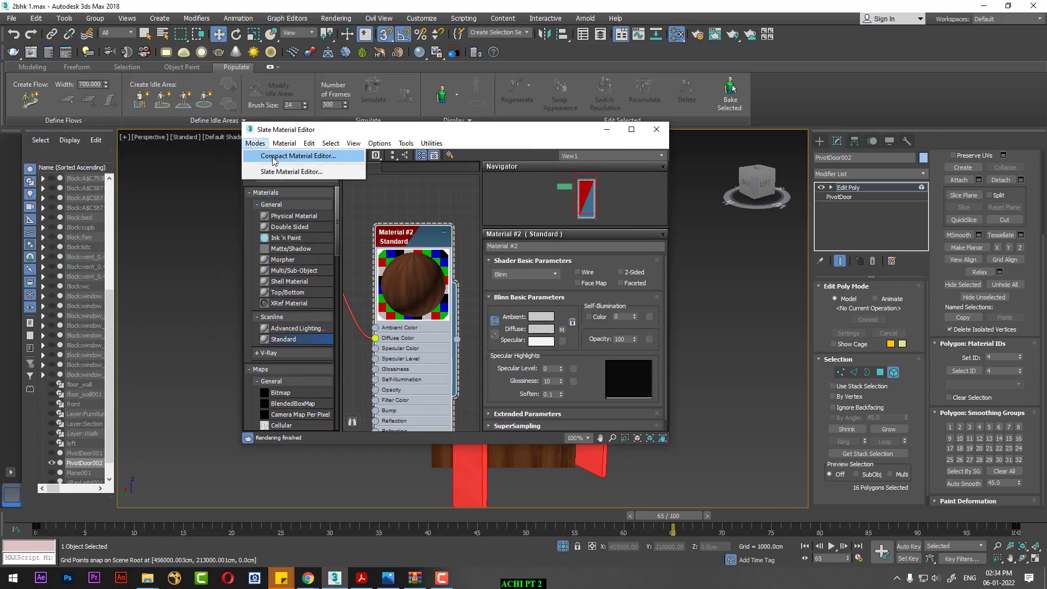
pyautogui.click(282, 156)
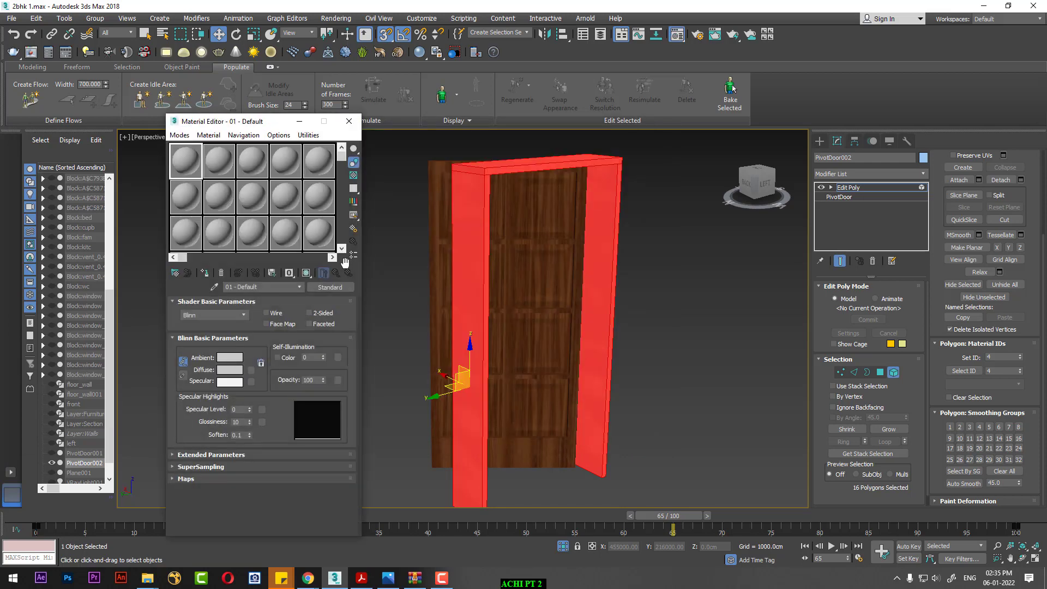
pyautogui.click(192, 239)
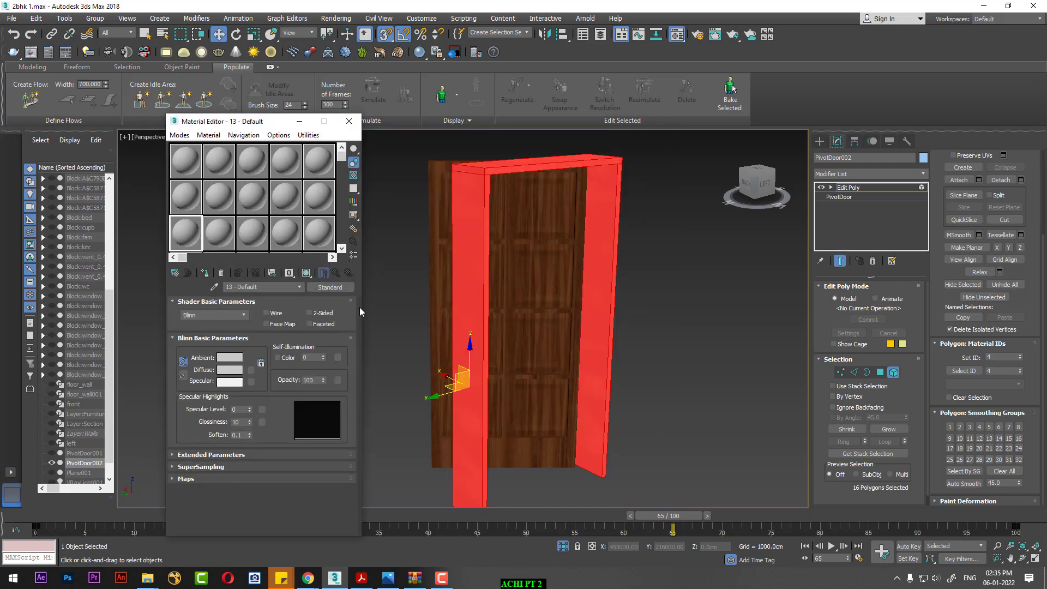
pyautogui.click(333, 287)
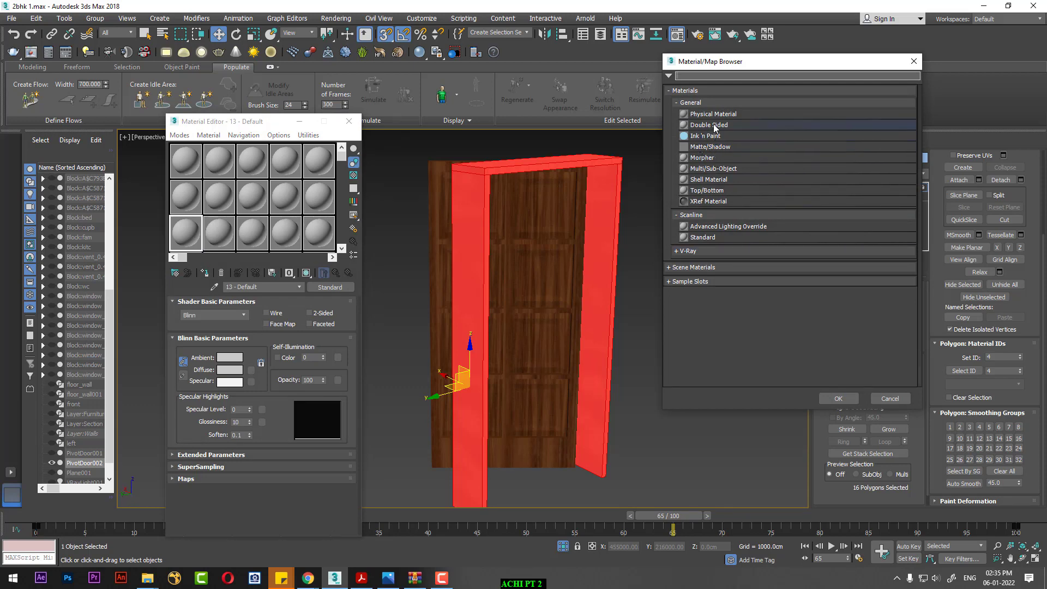
pyautogui.doubleClick(731, 169)
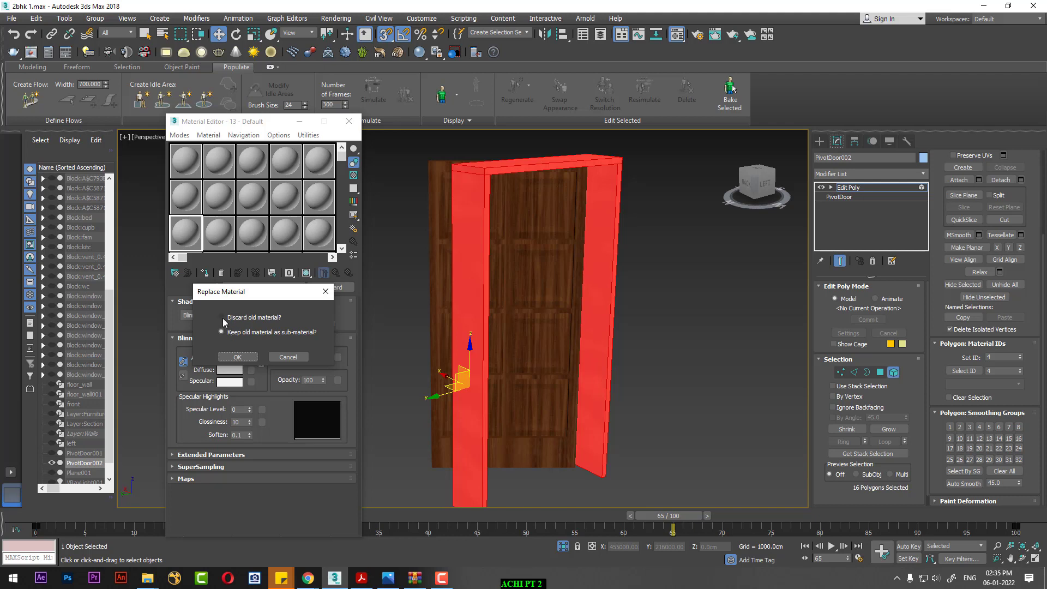
pyautogui.click(235, 357)
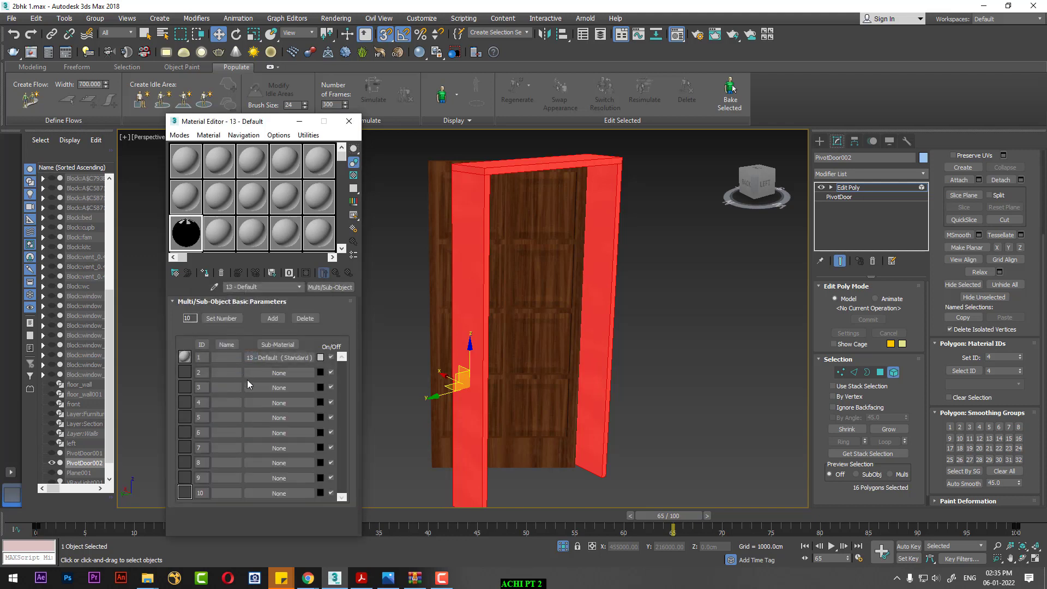
# Check the material IDs of the door leaf, frame, panels, edges and top face
pyautogui.click(536, 254)
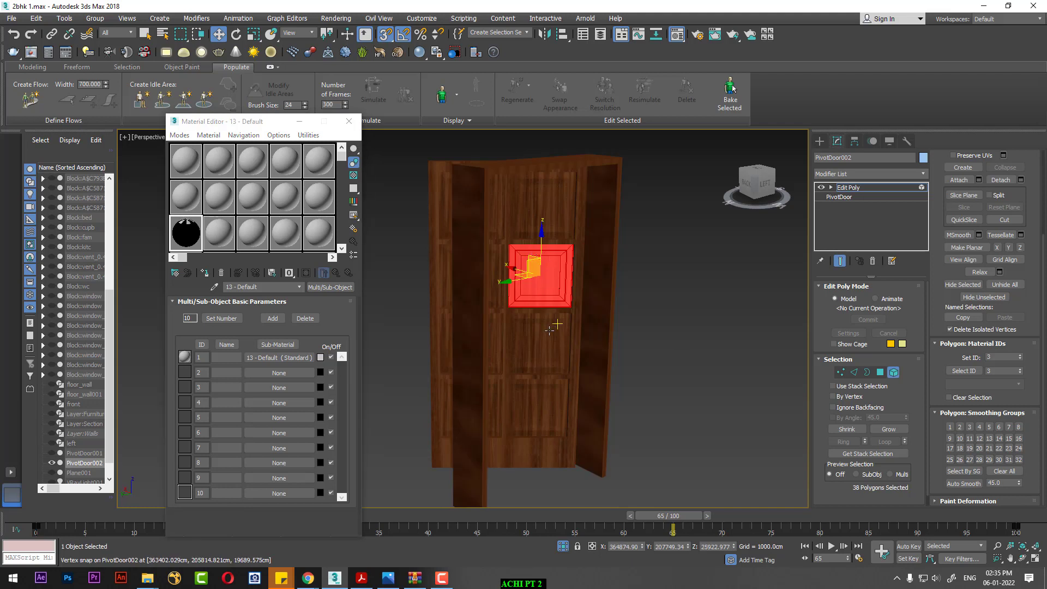
pyautogui.click(562, 393)
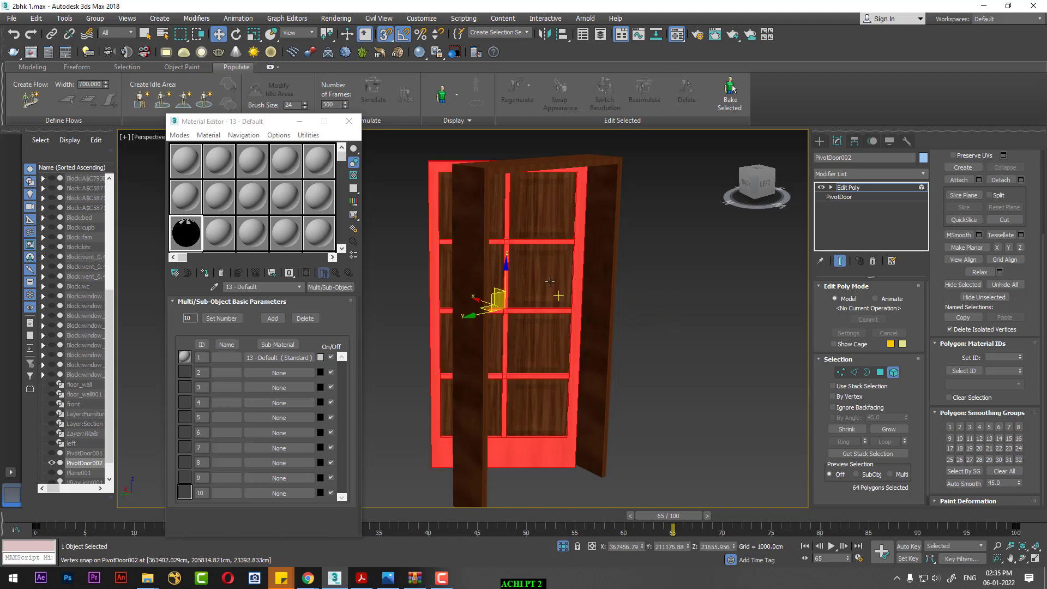
pyautogui.click(541, 262)
pyautogui.click(542, 206)
pyautogui.click(601, 192)
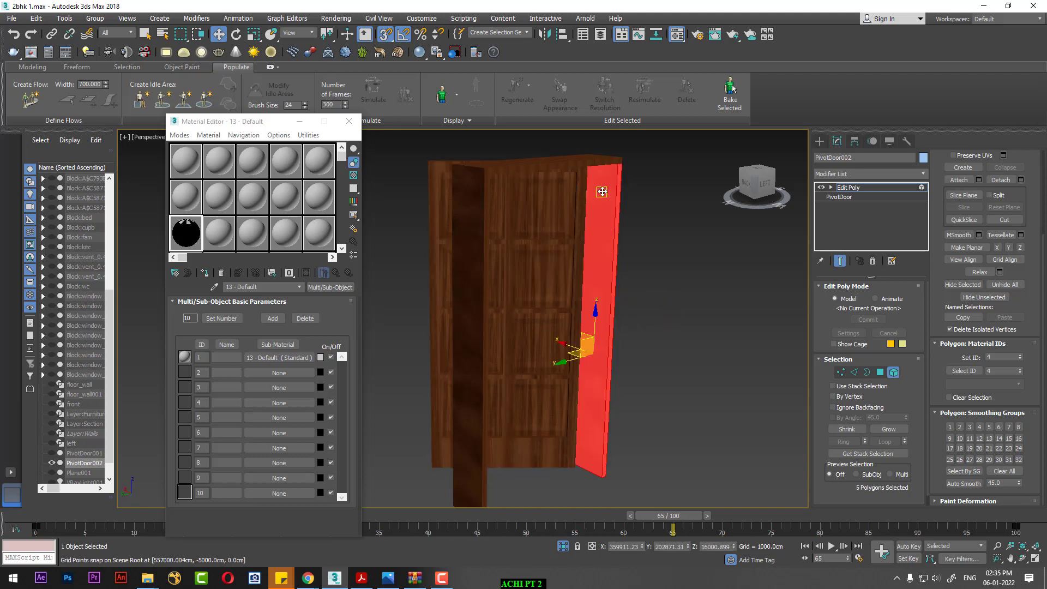
pyautogui.click(562, 167)
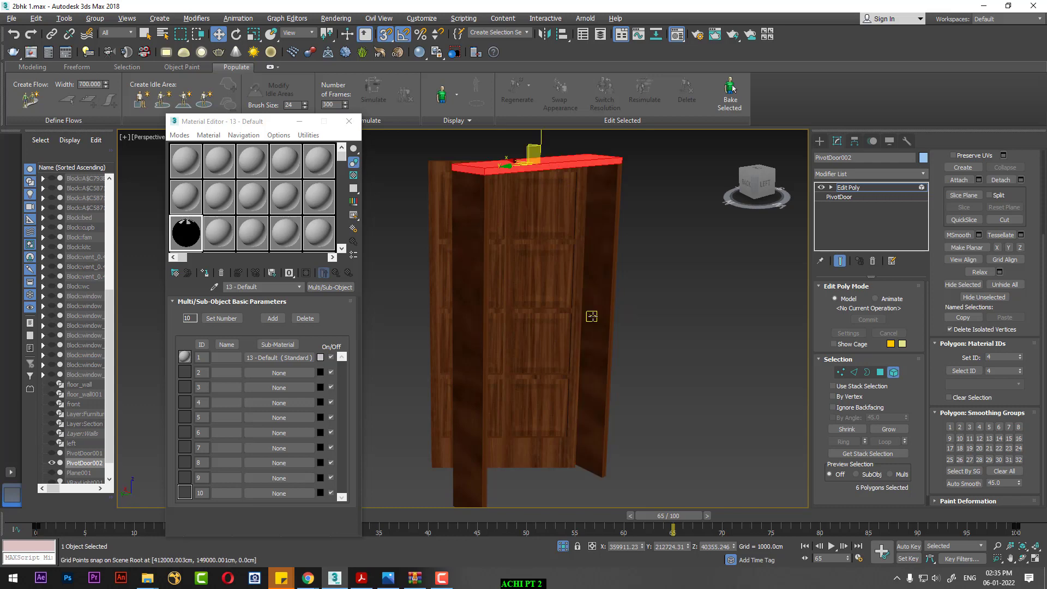
# Check the remaining panel and side-strip IDs, then drag sub-material 1 onto the ID 4 entry
pyautogui.moveTo(592, 316)
pyautogui.keyDown('alt'); pyautogui.mouseDown(button='middle')
pyautogui.moveTo(535, 331)
pyautogui.moveTo(551, 281)
pyautogui.mouseUp(button='middle'); pyautogui.keyUp('alt')
pyautogui.click(551, 280)
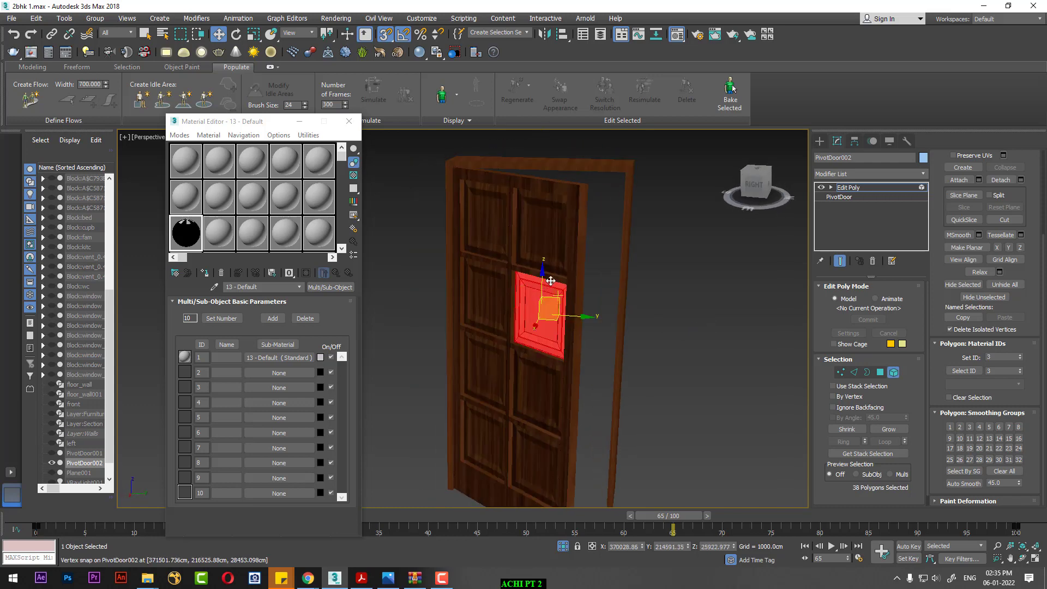
pyautogui.click(567, 246)
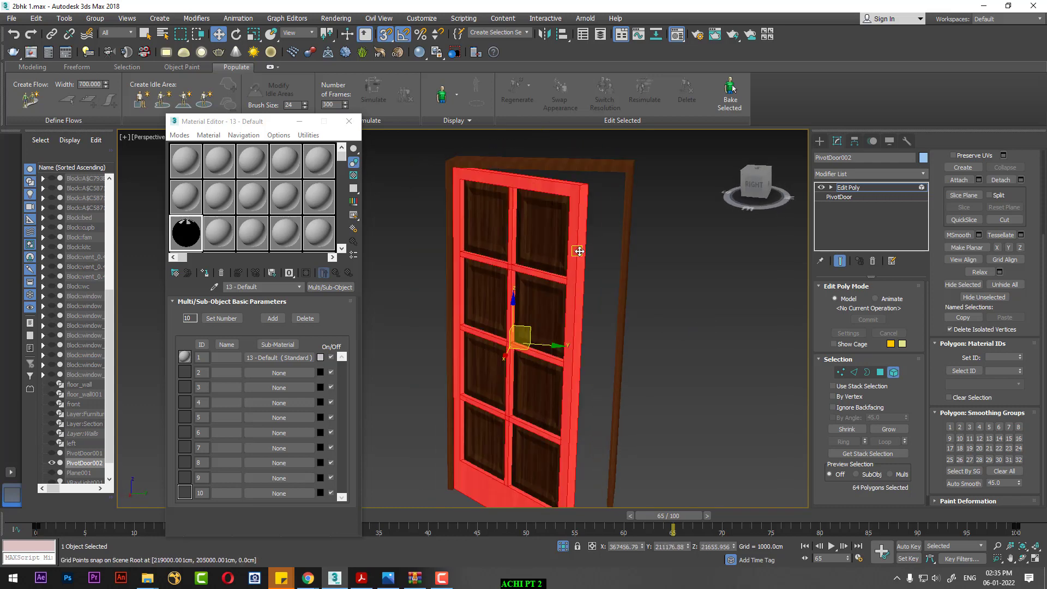
pyautogui.moveTo(578, 251)
pyautogui.keyDown('alt'); pyautogui.mouseDown(button='middle')
pyautogui.moveTo(423, 294)
pyautogui.moveTo(650, 344)
pyautogui.mouseUp(button='middle'); pyautogui.keyUp('alt')
pyautogui.click(423, 294)
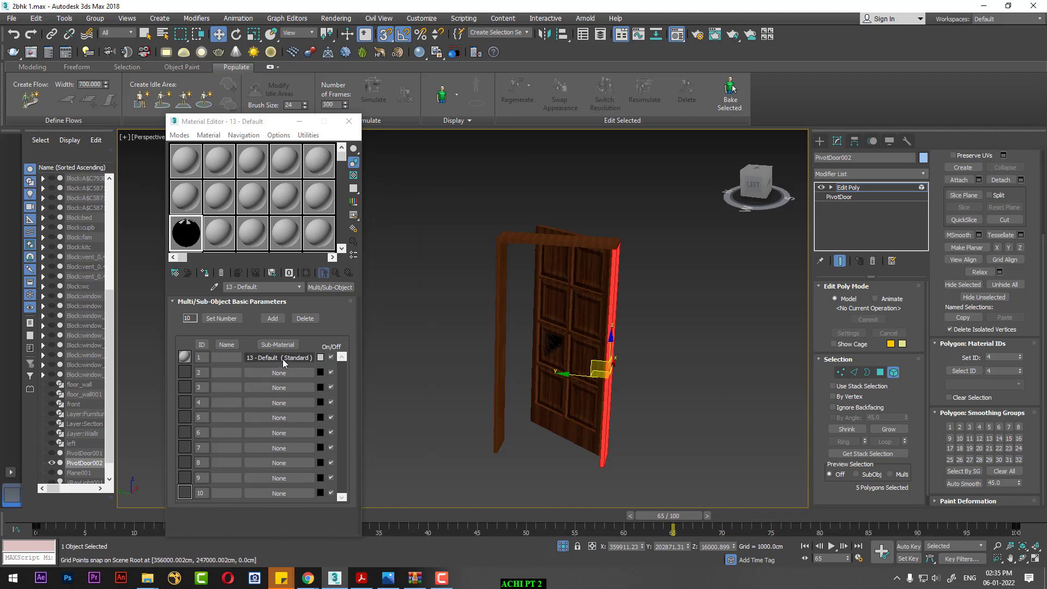
pyautogui.moveTo(283, 363); pyautogui.dragTo(281, 405)
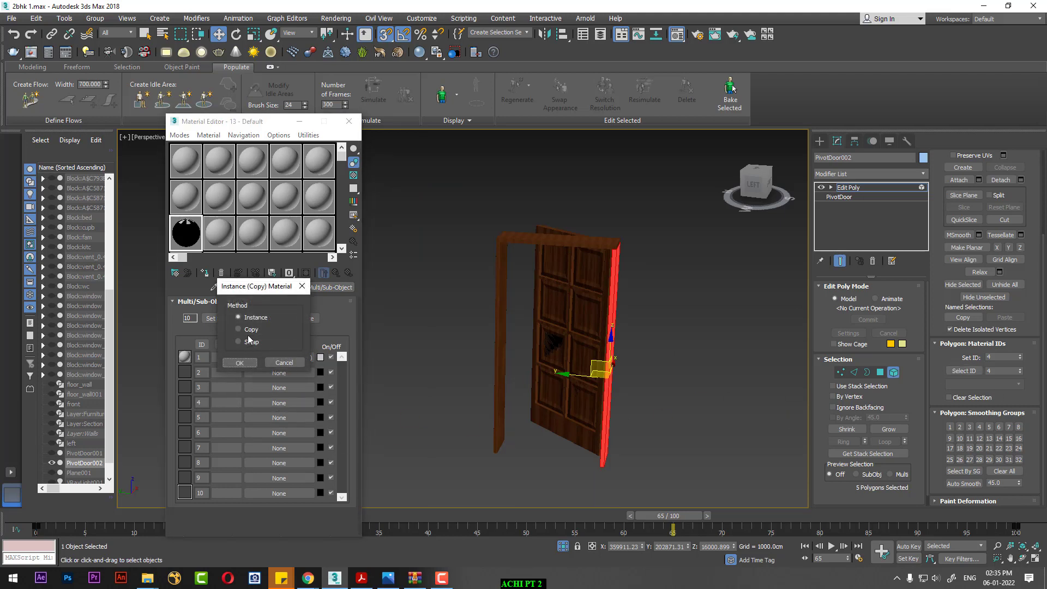
# Confirm copying sub-material 1 into ID 4 and activate an unused sample slot
pyautogui.click(239, 364)
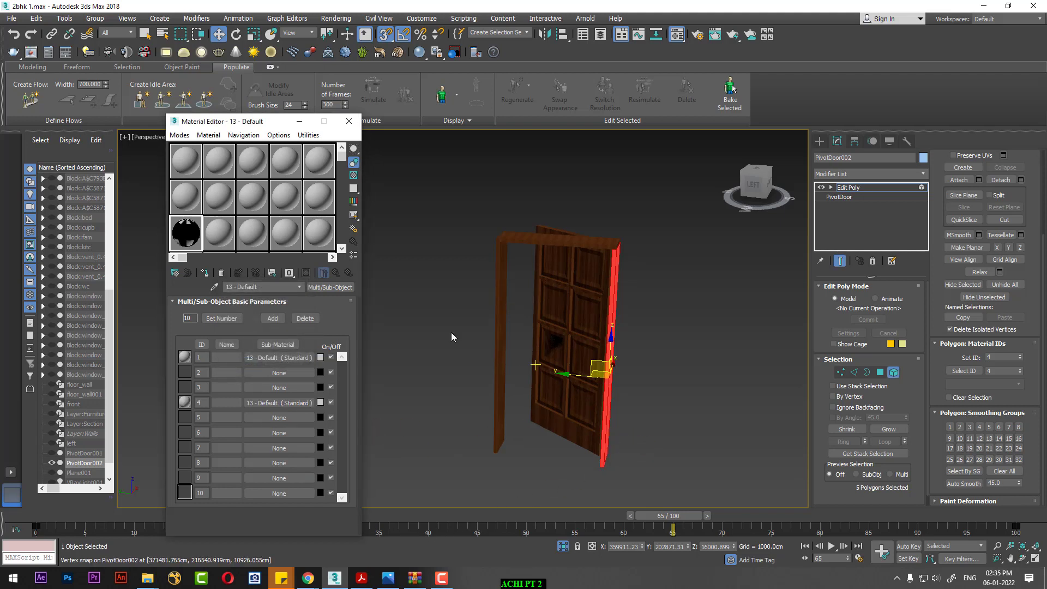
pyautogui.click(225, 249)
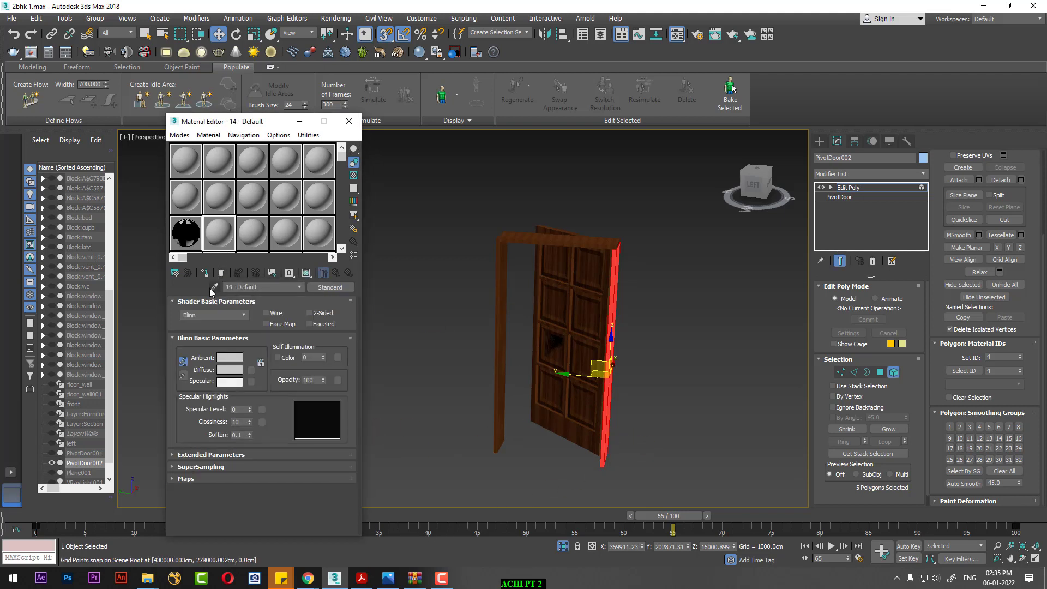
pyautogui.click(214, 287)
# Pick up the door's wood material with the eyedropper and rename it WOOD
pyautogui.click(558, 299)
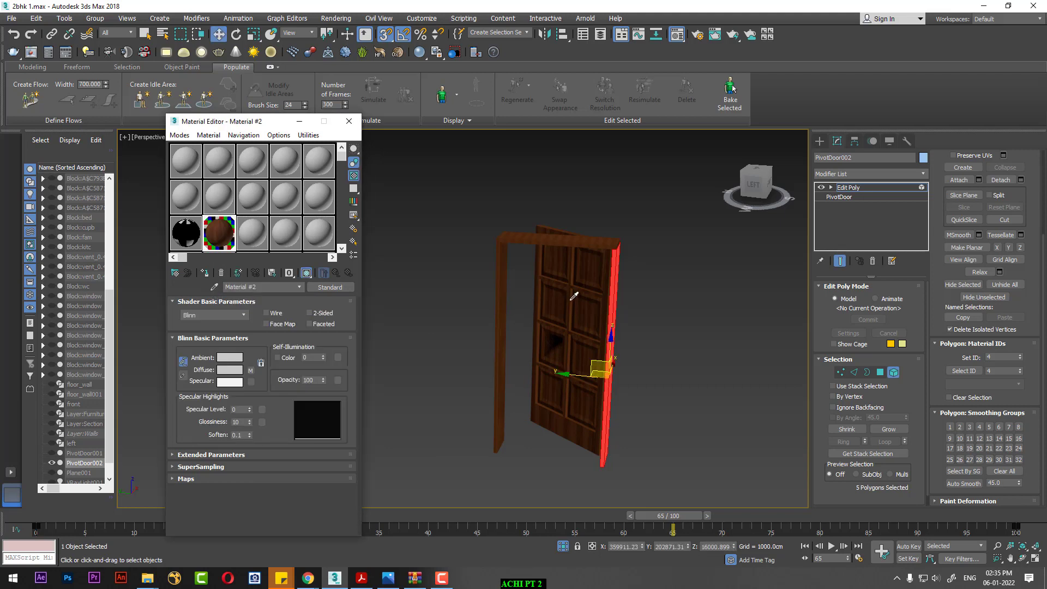
pyautogui.click(272, 287)
pyautogui.write('WOOD')
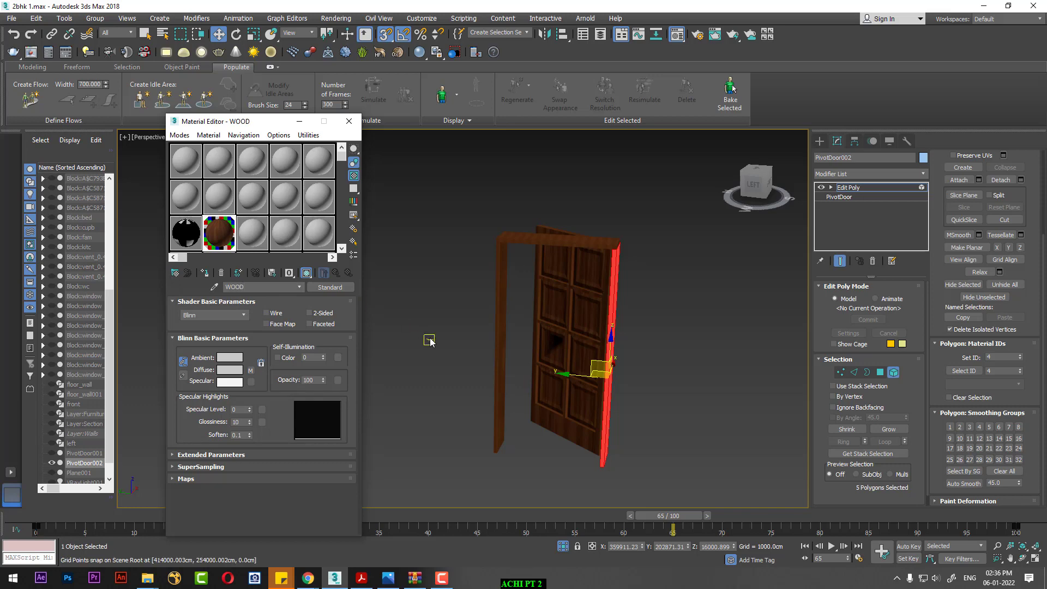
pyautogui.scroll(2, 647, 373)
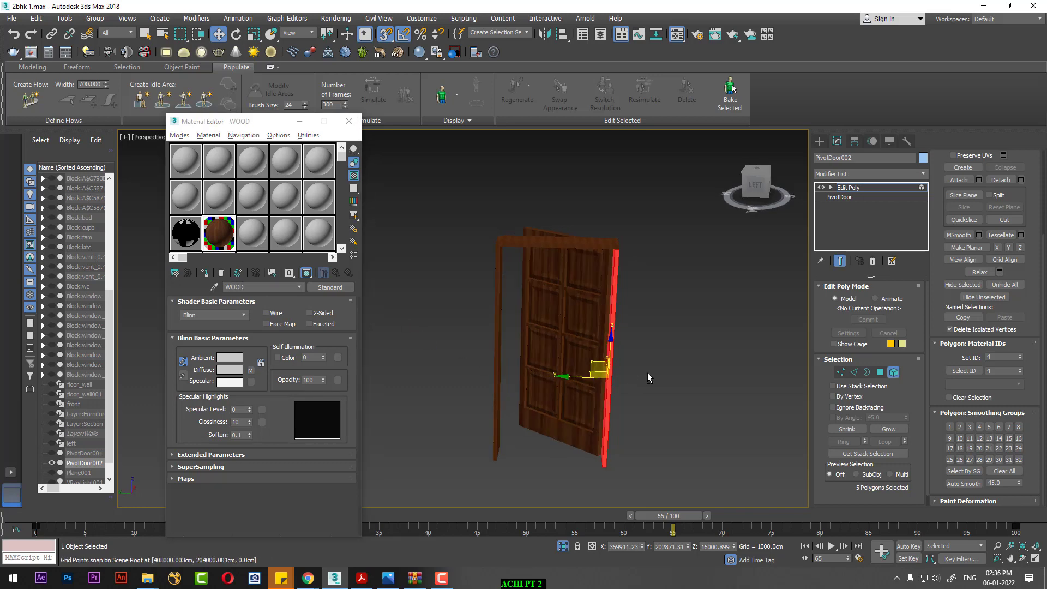
pyautogui.scroll(4, 626, 397)
pyautogui.moveTo(625, 397); pyautogui.dragTo(645, 394, button='middle')
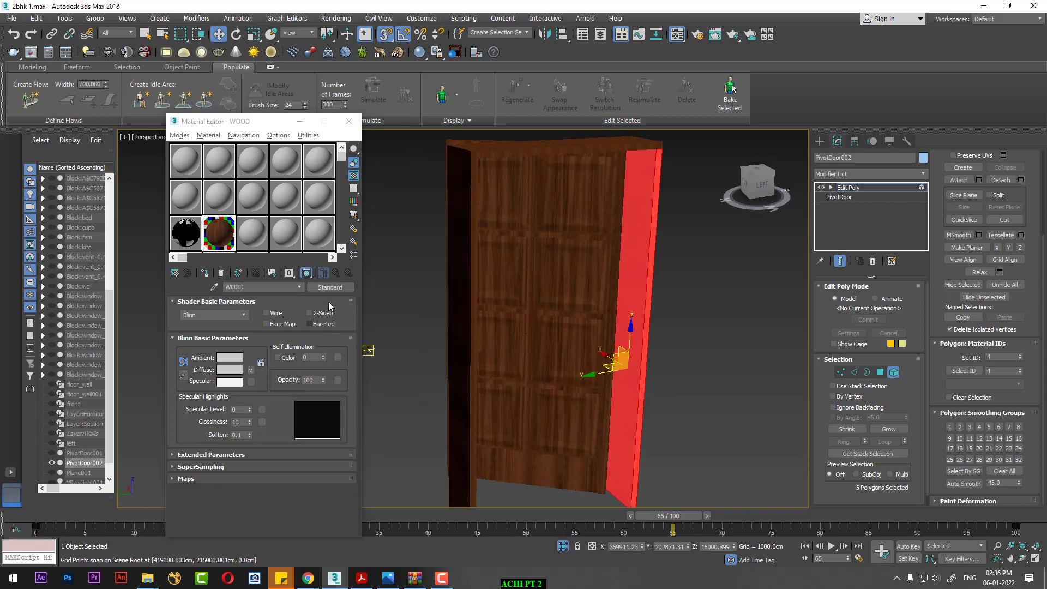
pyautogui.click(201, 240)
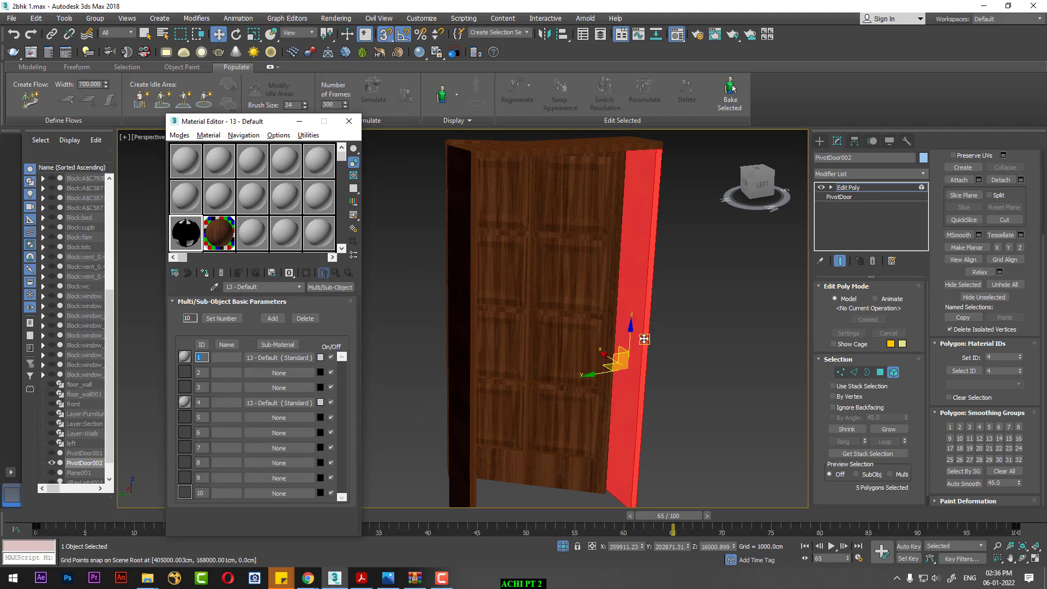
pyautogui.click(219, 245)
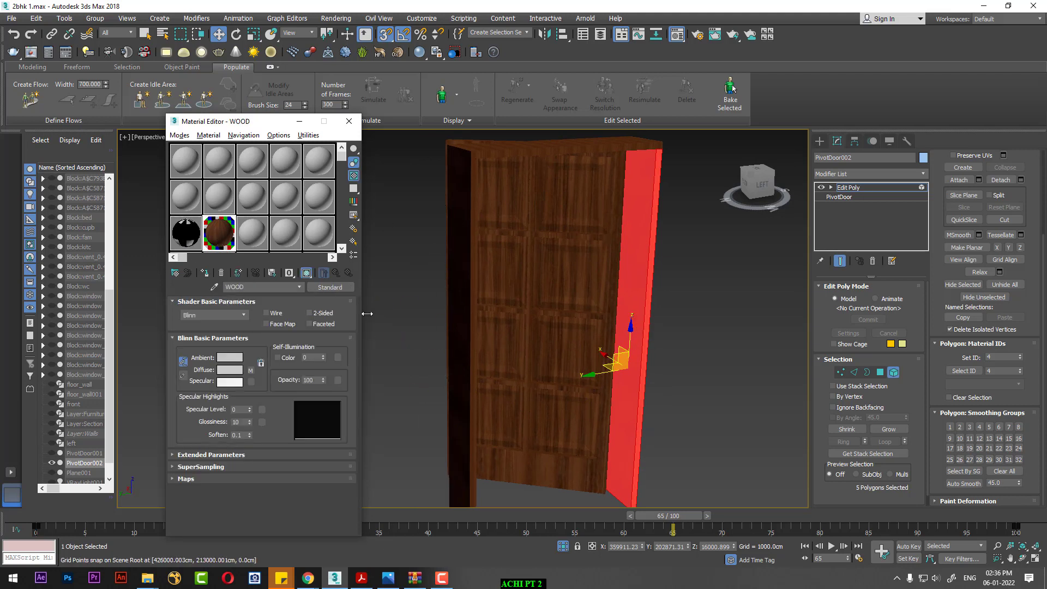
# Paste a copy of WOOD into sub-material 1 and return the door to top level
pyautogui.rightClick(332, 289)
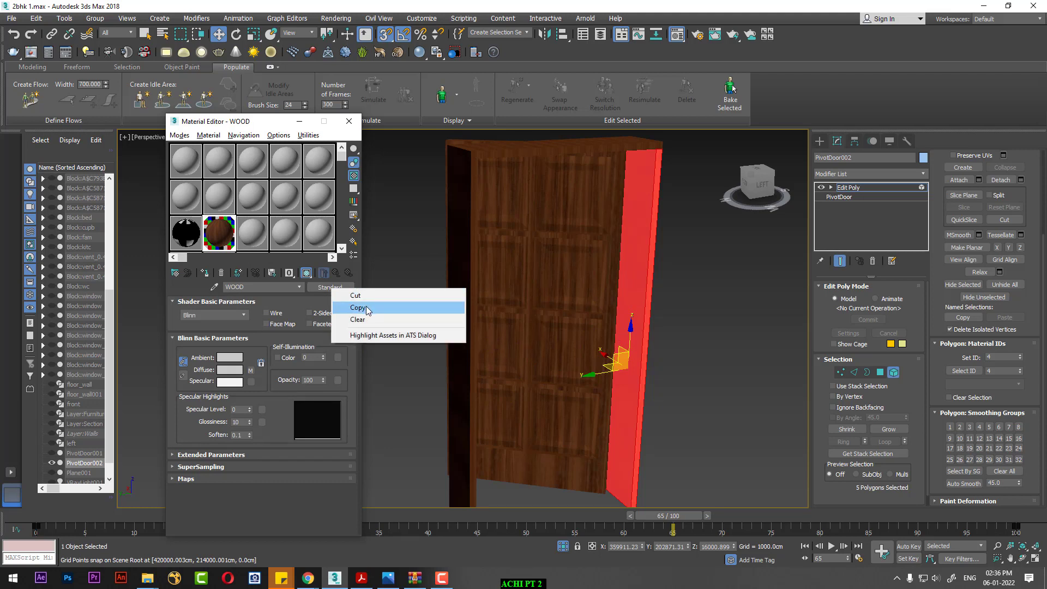
pyautogui.click(366, 308)
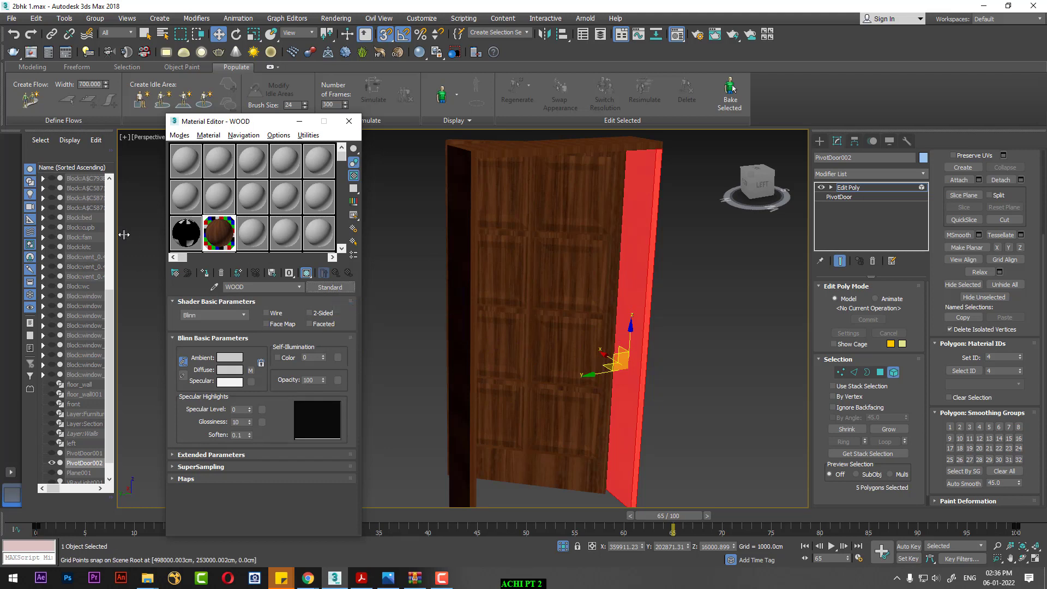
pyautogui.click(181, 239)
pyautogui.rightClick(282, 360)
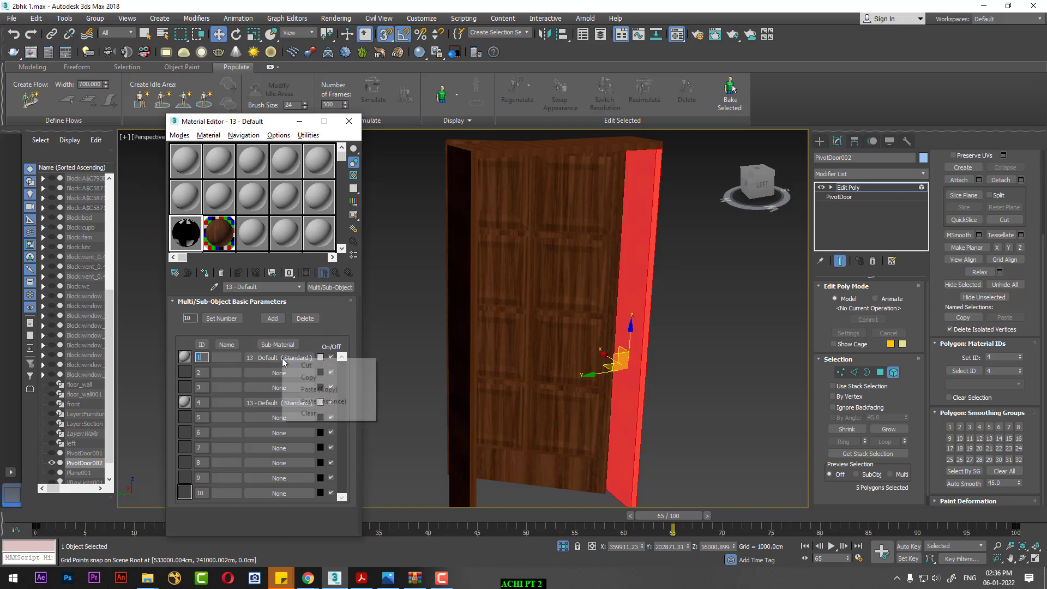
pyautogui.click(319, 392)
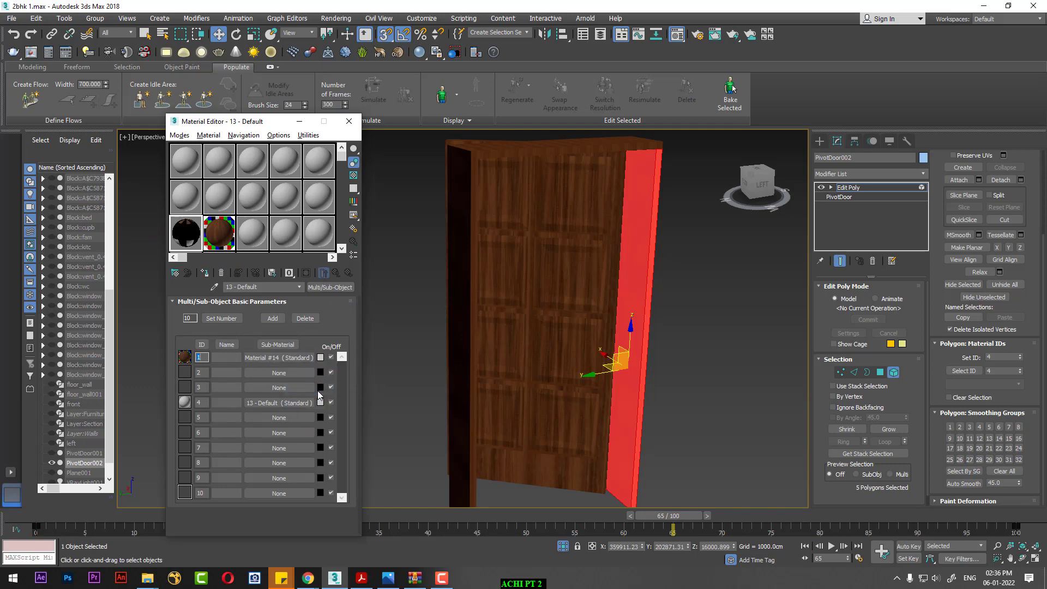
pyautogui.rightClick(664, 260)
pyautogui.click(646, 250)
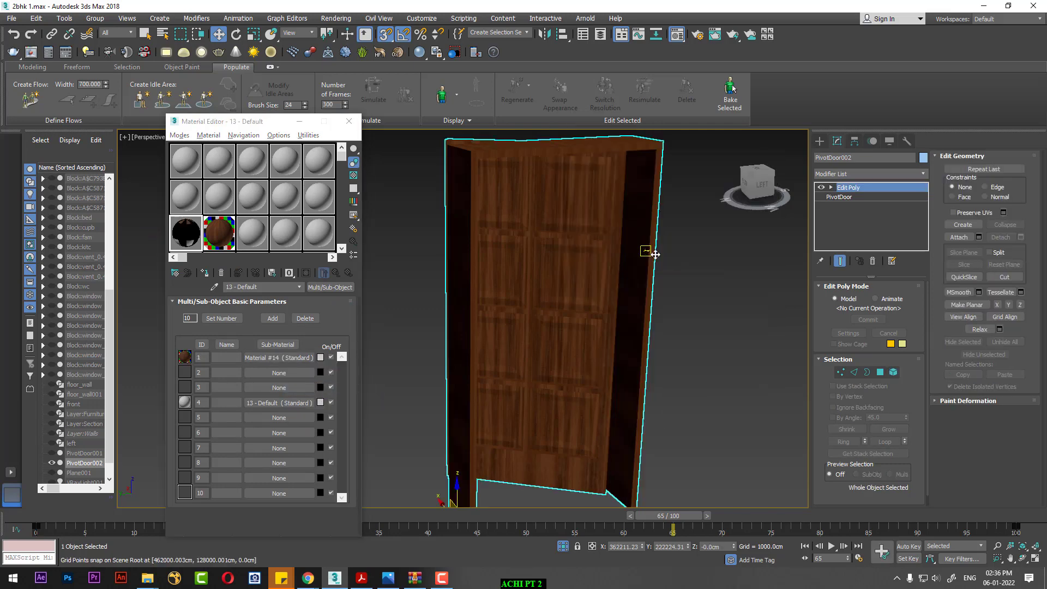
# Assign the 13 - Default Multi/Sub-Object material to PivotDoor002, check sub-material 1, and inspect the wood on the door
pyautogui.click(204, 273)
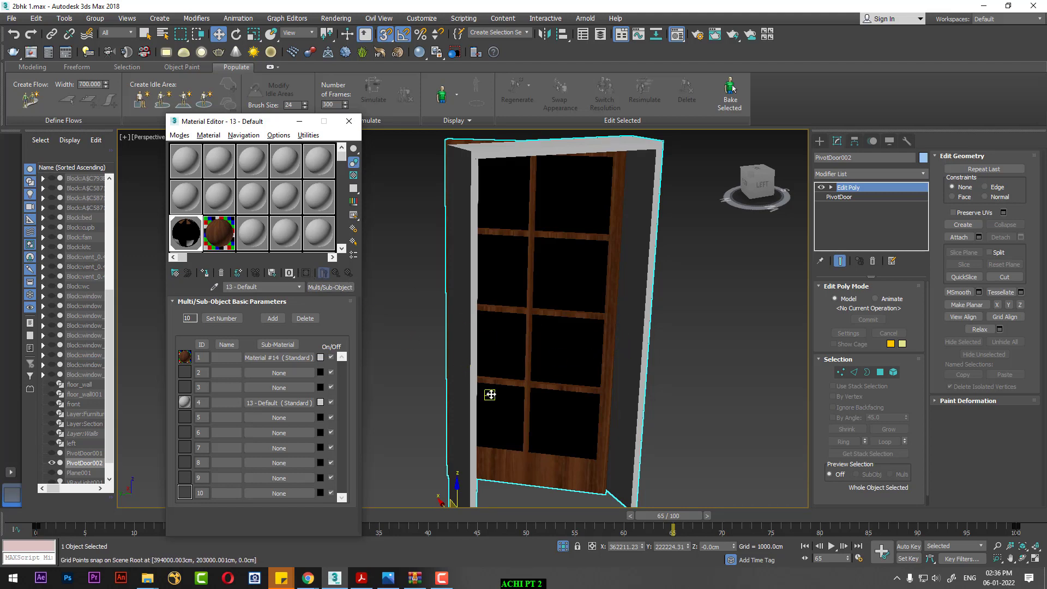
pyautogui.click(279, 357)
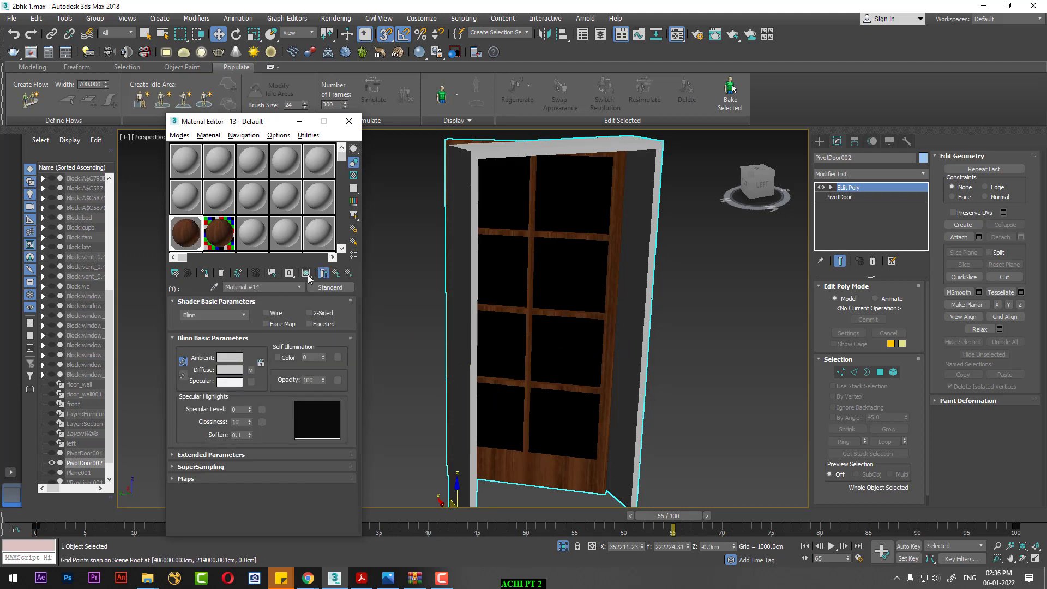
pyautogui.click(336, 275)
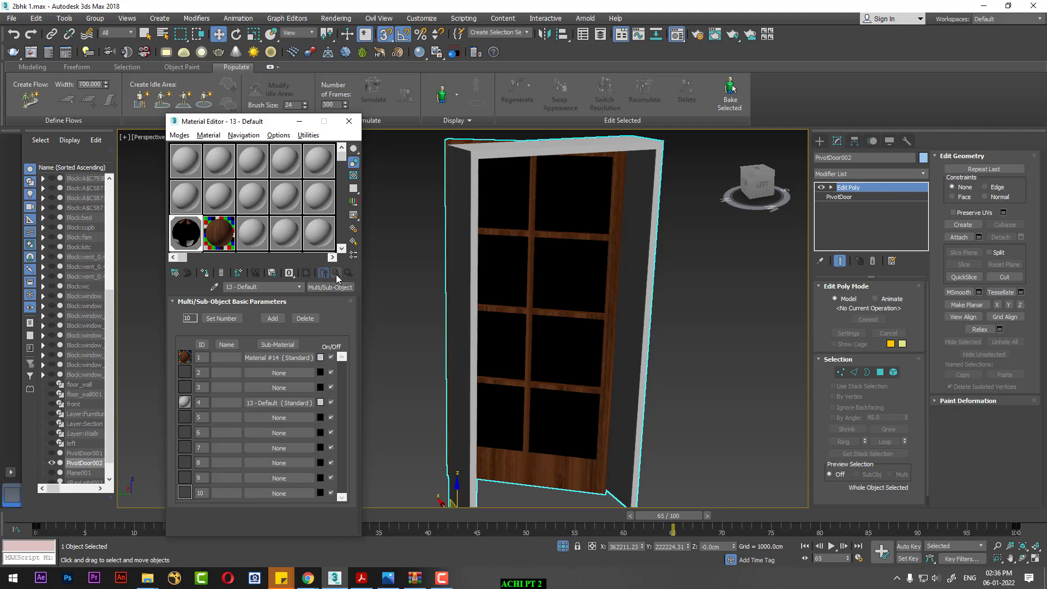
pyautogui.click(301, 358)
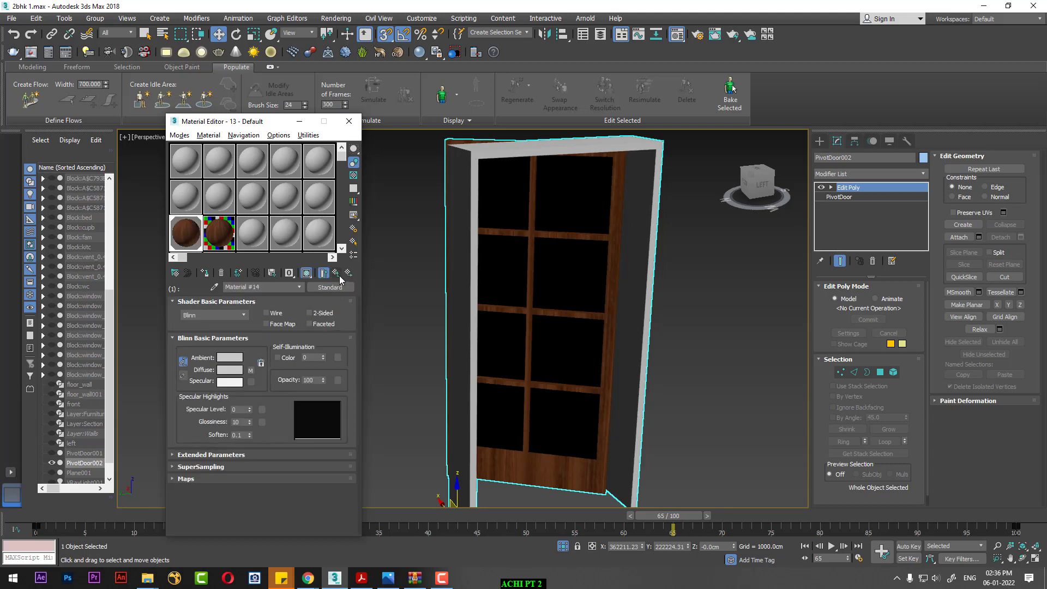
pyautogui.click(337, 279)
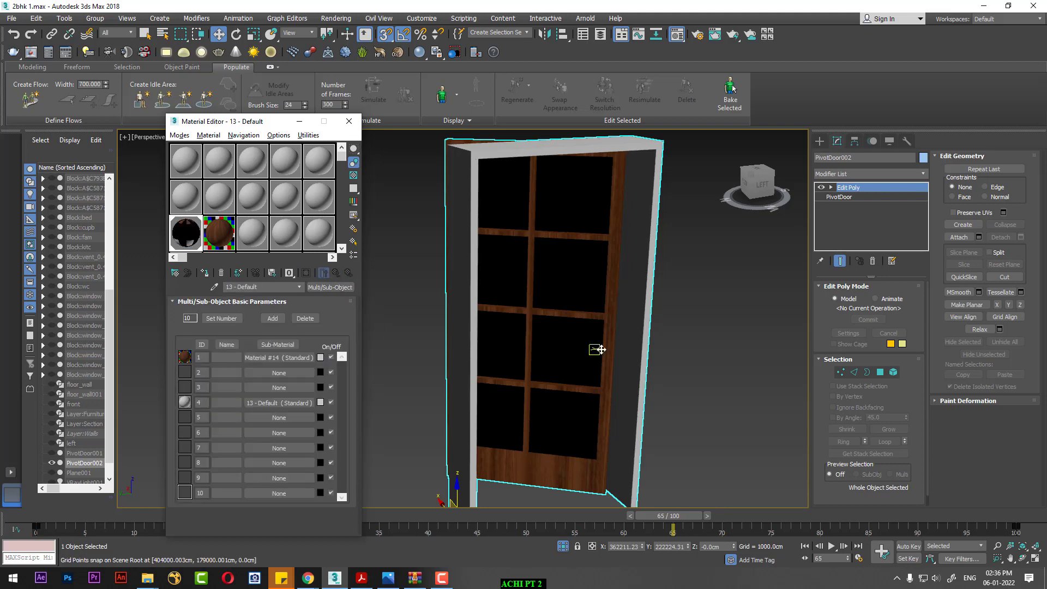
pyautogui.moveTo(596, 348)
pyautogui.keyDown('alt'); pyautogui.mouseDown(button='middle')
pyautogui.moveTo(659, 339)
pyautogui.moveTo(643, 339)
pyautogui.mouseUp(button='middle'); pyautogui.keyUp('alt')
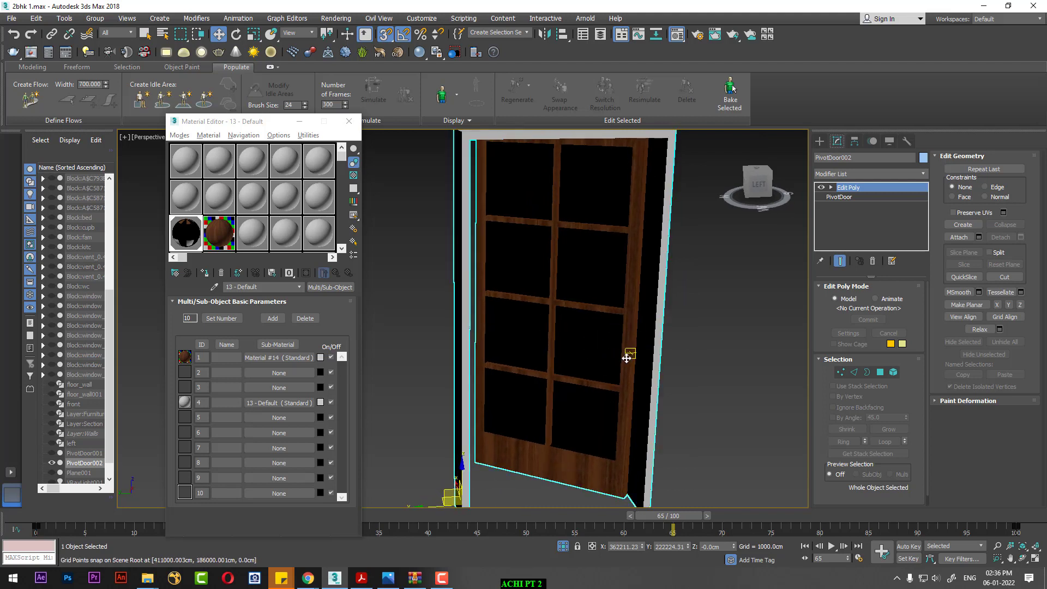
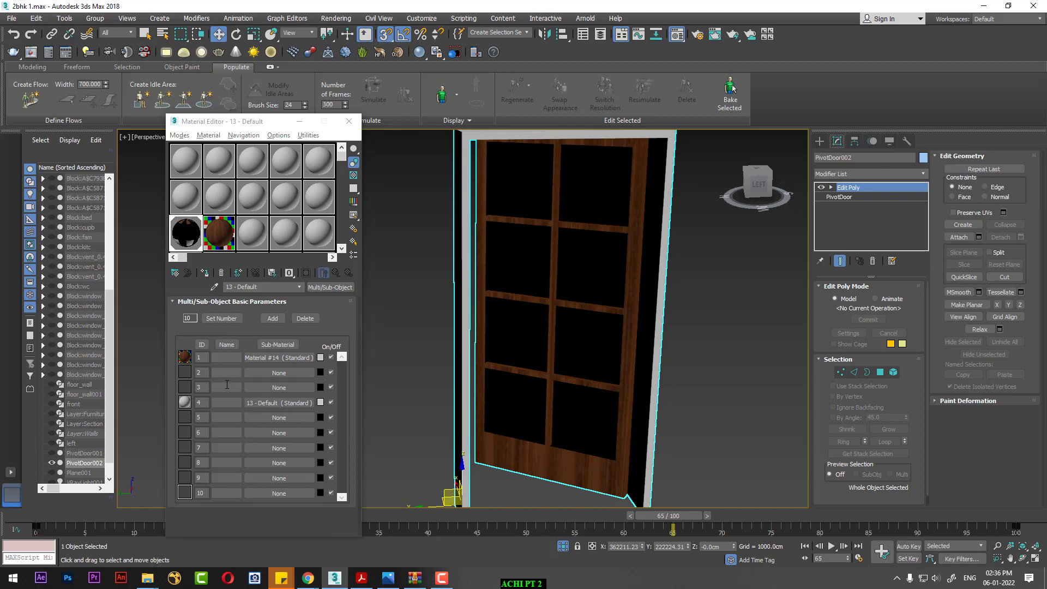
# Copy the slot-1 wood sub-material and paste a copy into sub-material slot 2
pyautogui.rightClick(286, 359)
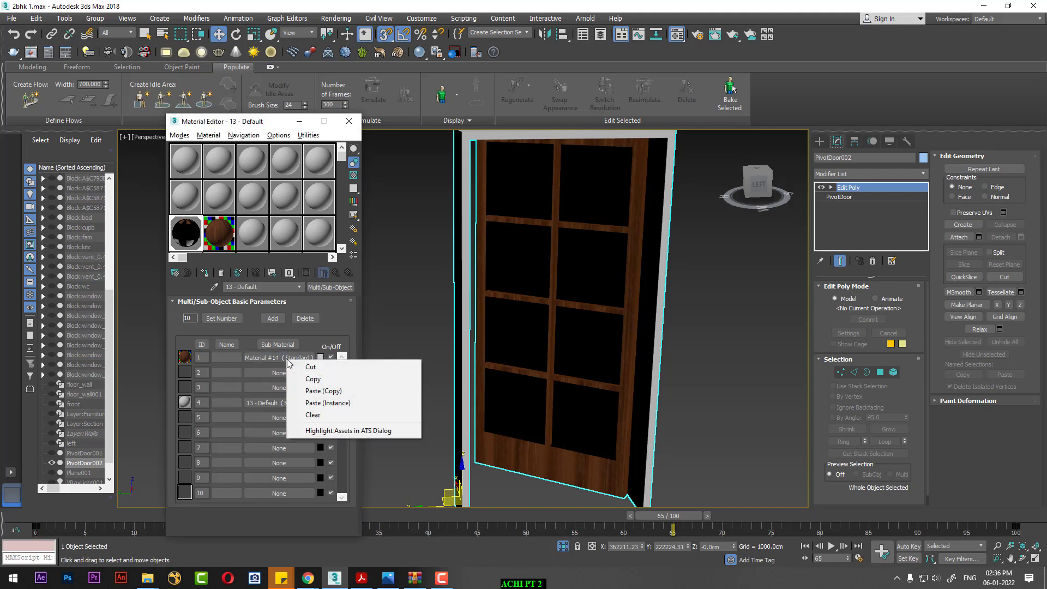
pyautogui.click(293, 376)
pyautogui.rightClick(293, 376)
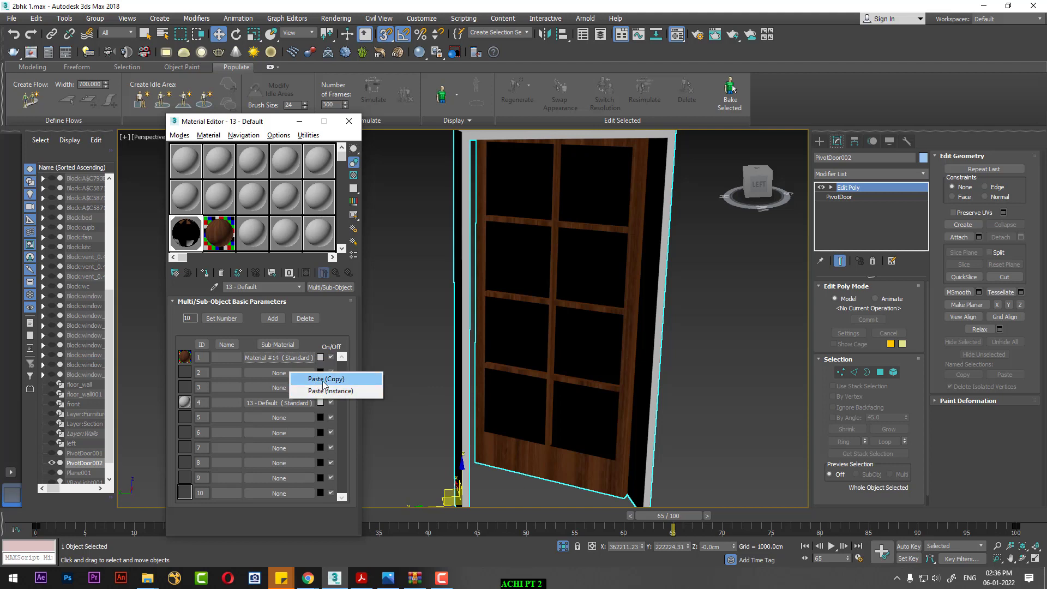
pyautogui.click(325, 381)
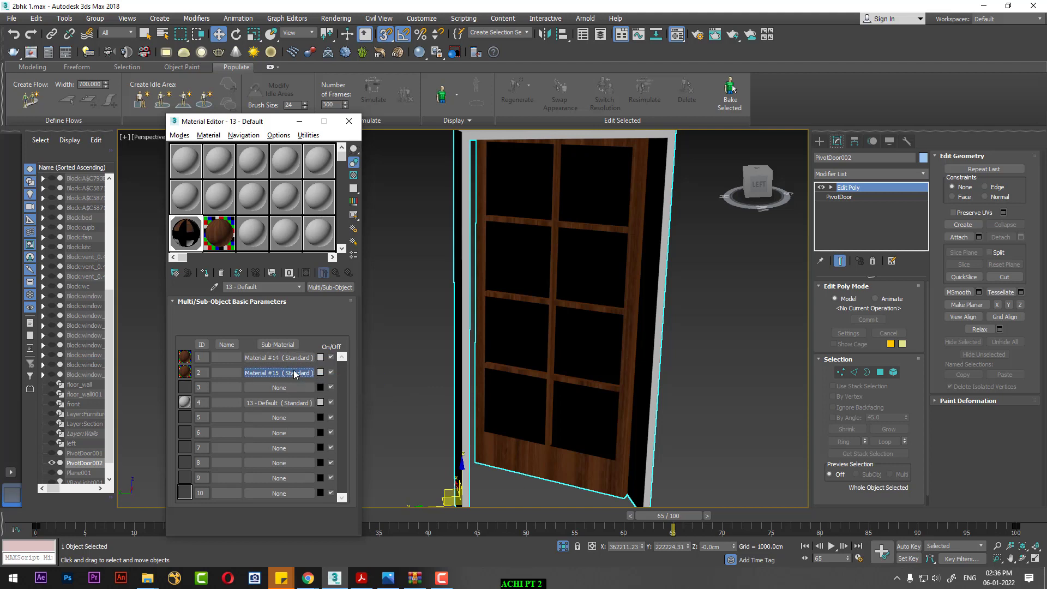
pyautogui.click(295, 373)
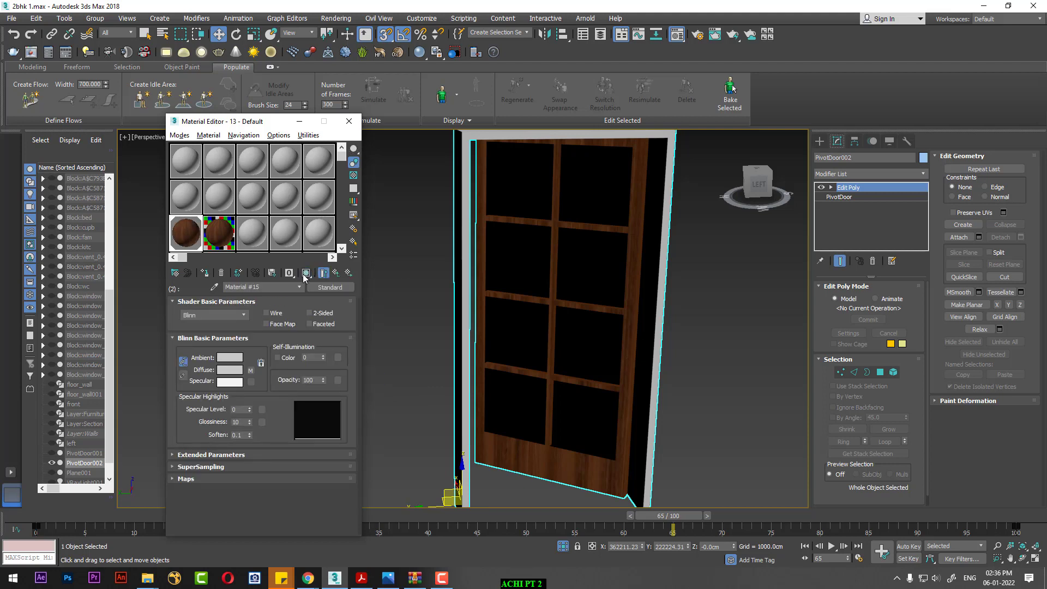
pyautogui.click(336, 275)
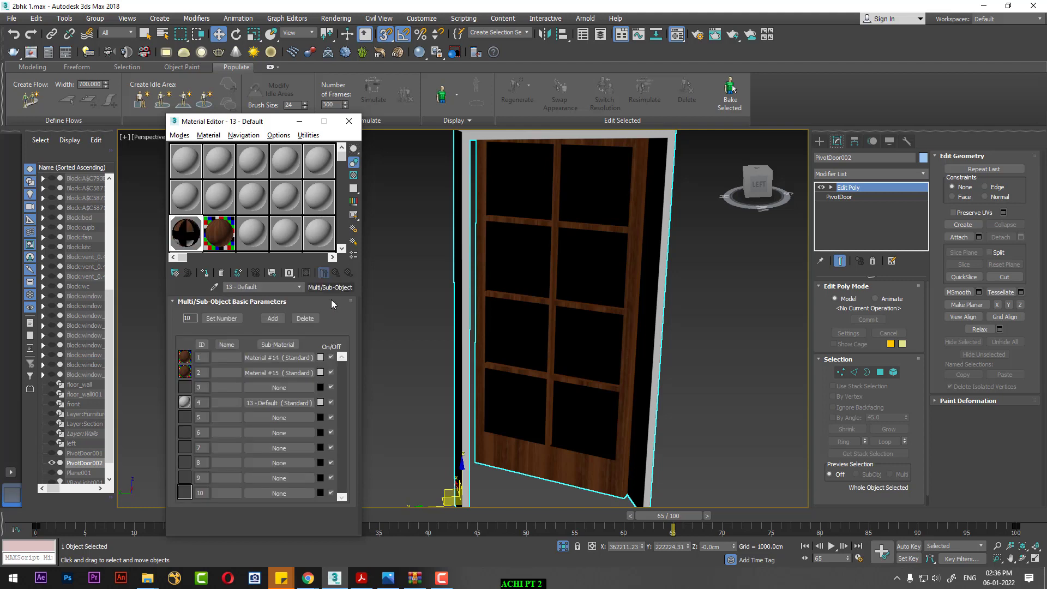
# Paste another copy of the wood material into sub-material slot 3
pyautogui.rightClick(277, 388)
pyautogui.click(312, 394)
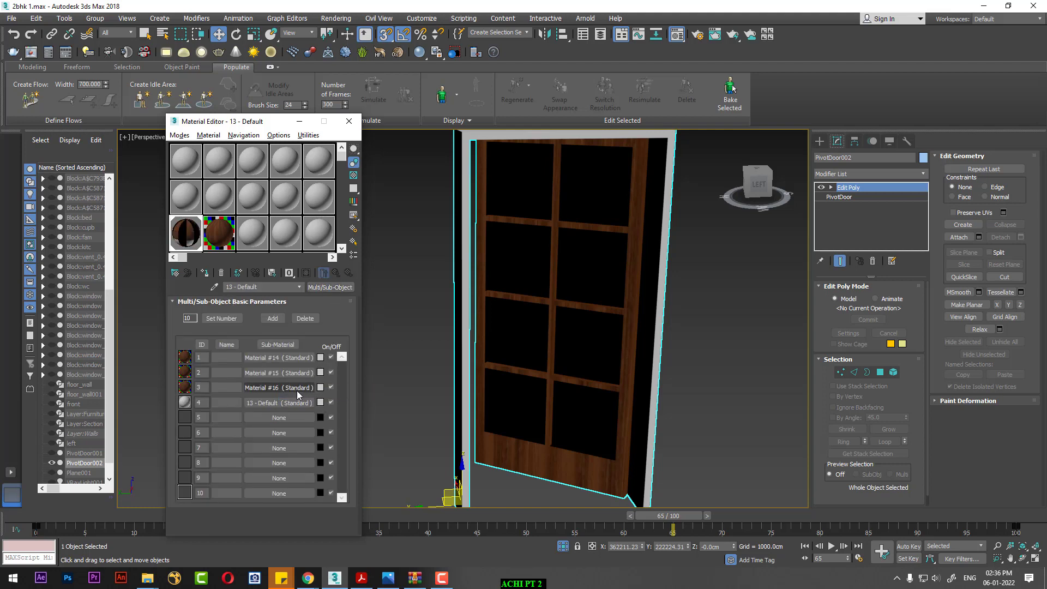
pyautogui.click(279, 388)
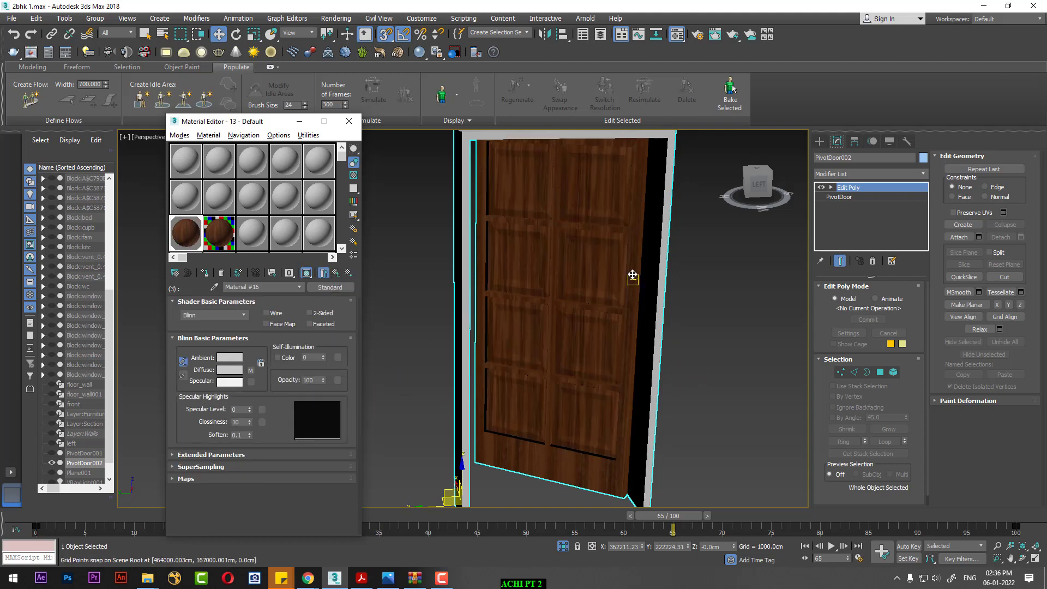
pyautogui.click(615, 350)
pyautogui.moveTo(615, 349)
pyautogui.keyDown('alt'); pyautogui.mouseDown(button='middle')
pyautogui.moveTo(568, 334)
pyautogui.moveTo(610, 347)
pyautogui.moveTo(605, 358)
pyautogui.moveTo(588, 334)
pyautogui.mouseUp(button='middle'); pyautogui.keyUp('alt')
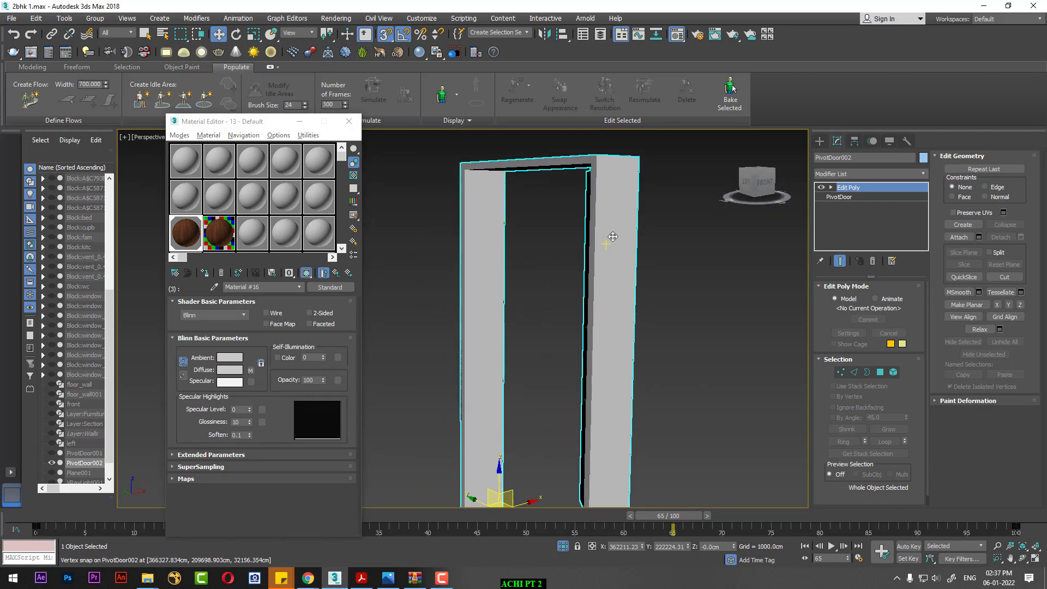
pyautogui.click(335, 273)
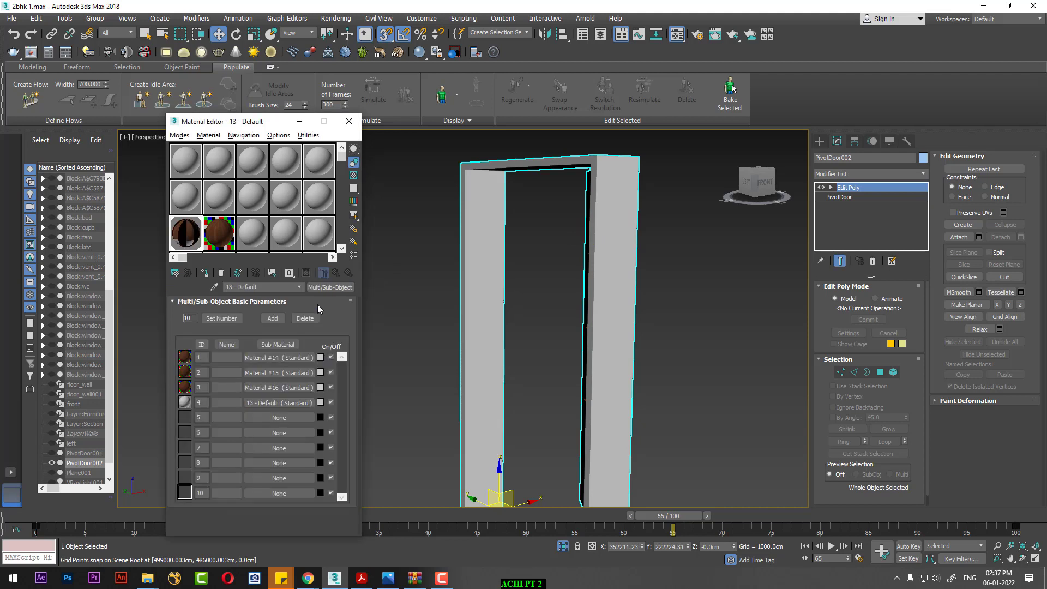
# Give sub-material 4 a download.jpg Bitmap diffuse map, shown shaded in the viewport
pyautogui.click(270, 402)
pyautogui.write('WOOD')
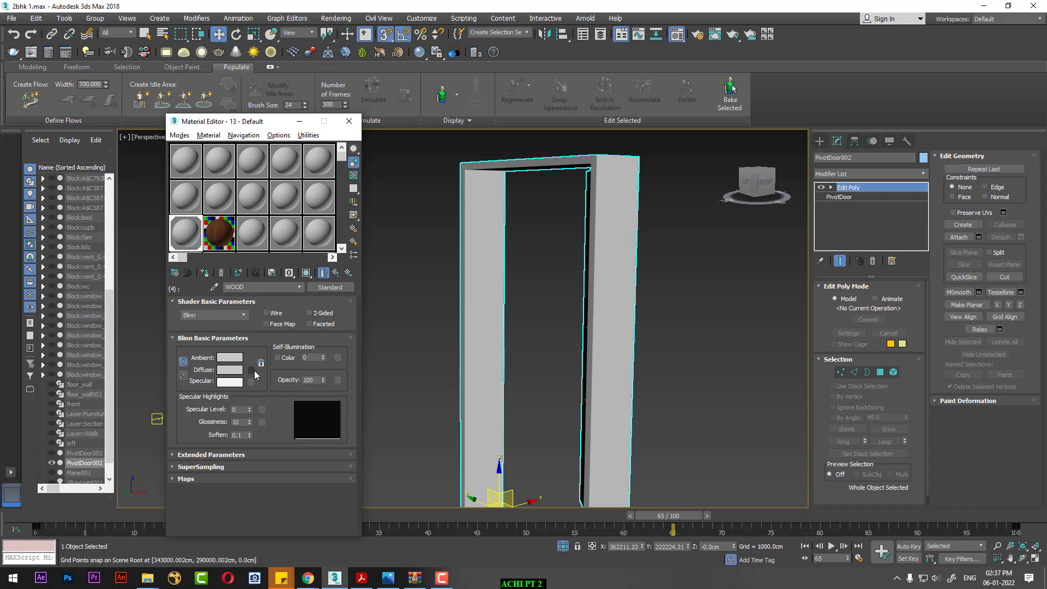
pyautogui.click(251, 370)
pyautogui.doubleClick(721, 114)
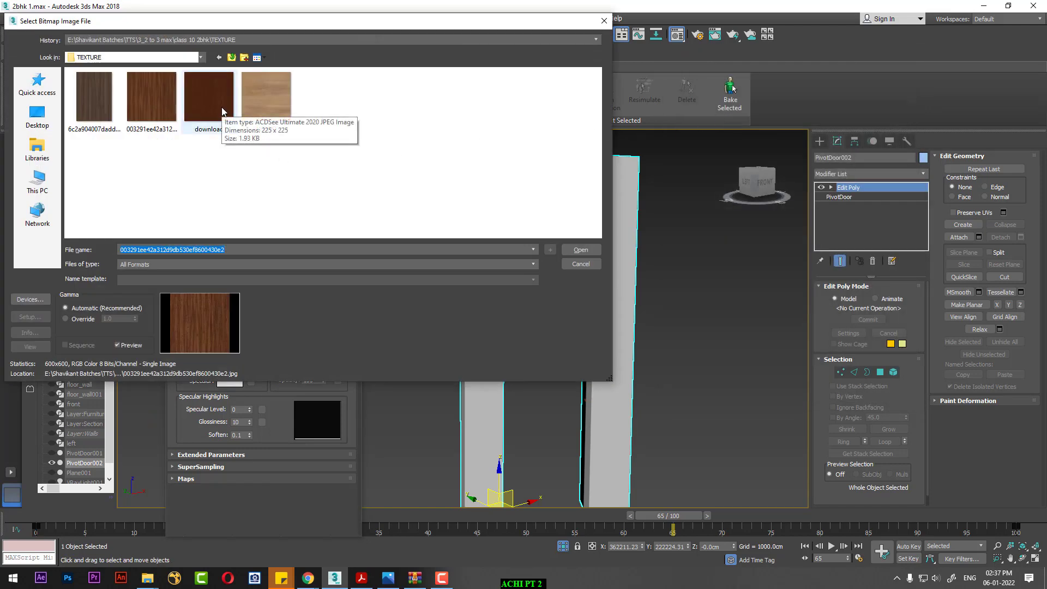
pyautogui.doubleClick(223, 112)
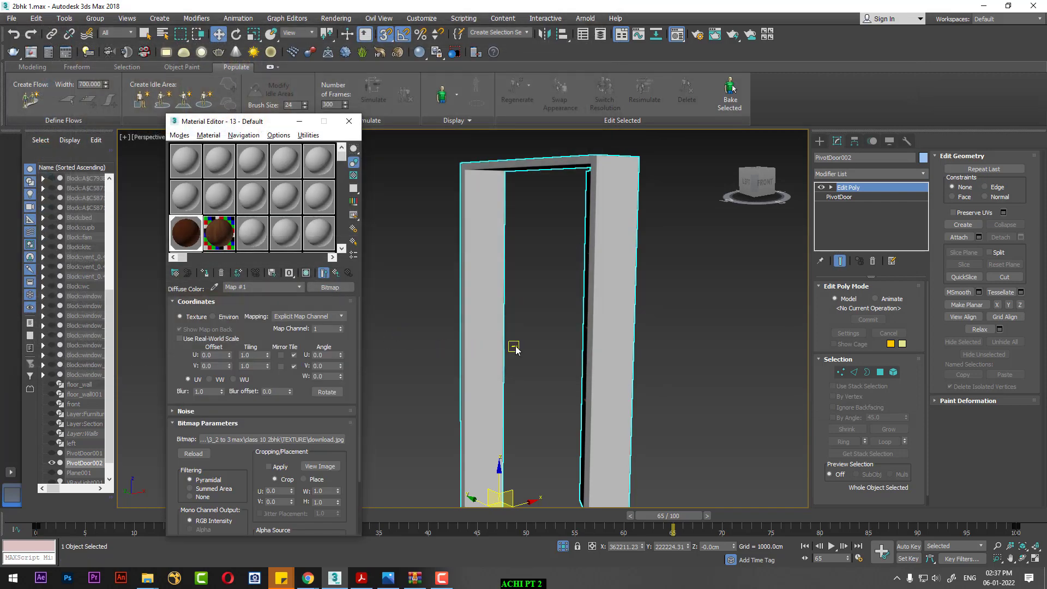
pyautogui.moveTo(514, 325)
pyautogui.keyDown('alt'); pyautogui.mouseDown(button='middle')
pyautogui.moveTo(563, 362)
pyautogui.moveTo(421, 358)
pyautogui.mouseUp(button='middle'); pyautogui.keyUp('alt')
pyautogui.click(305, 272)
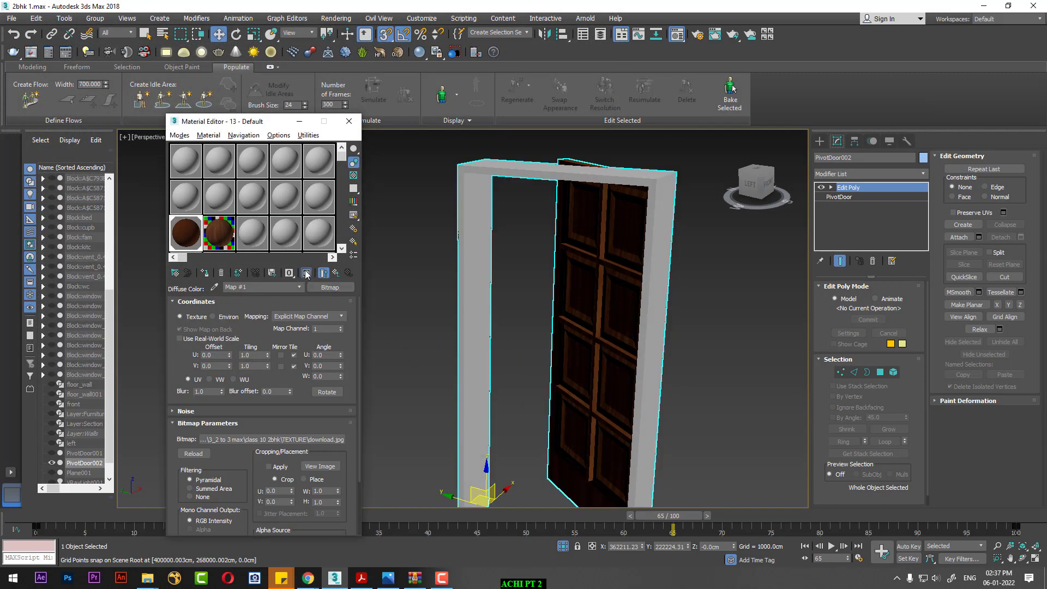
# Return to the WOOD material and orbit around the door to check its wood grain
pyautogui.moveTo(573, 338)
pyautogui.keyDown('alt'); pyautogui.mouseDown(button='middle')
pyautogui.moveTo(693, 384)
pyautogui.moveTo(678, 271)
pyautogui.moveTo(699, 326)
pyautogui.moveTo(663, 374)
pyautogui.moveTo(594, 404)
pyautogui.moveTo(599, 347)
pyautogui.mouseUp(button='middle'); pyautogui.keyUp('alt')
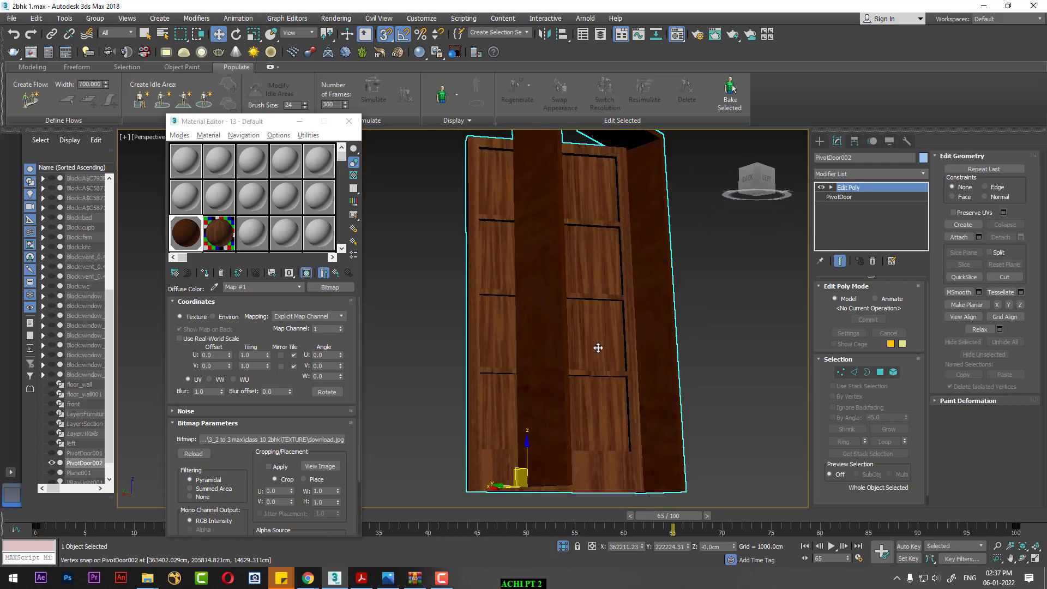
pyautogui.click(336, 272)
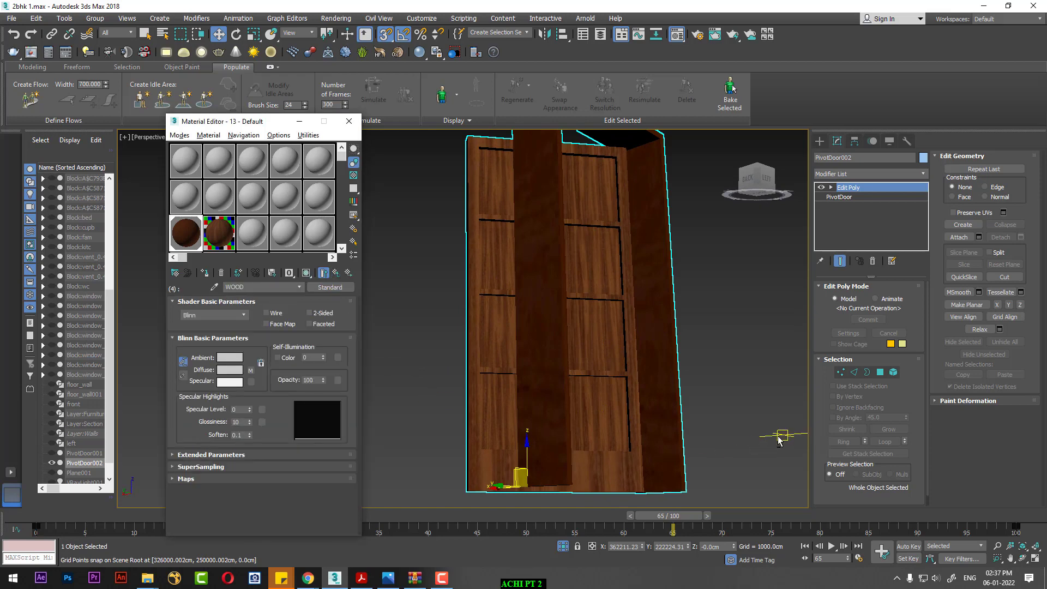
pyautogui.keyDown('alt'); pyautogui.moveTo(779, 439); pyautogui.dragTo(760, 444, button='middle'); pyautogui.keyUp('alt')
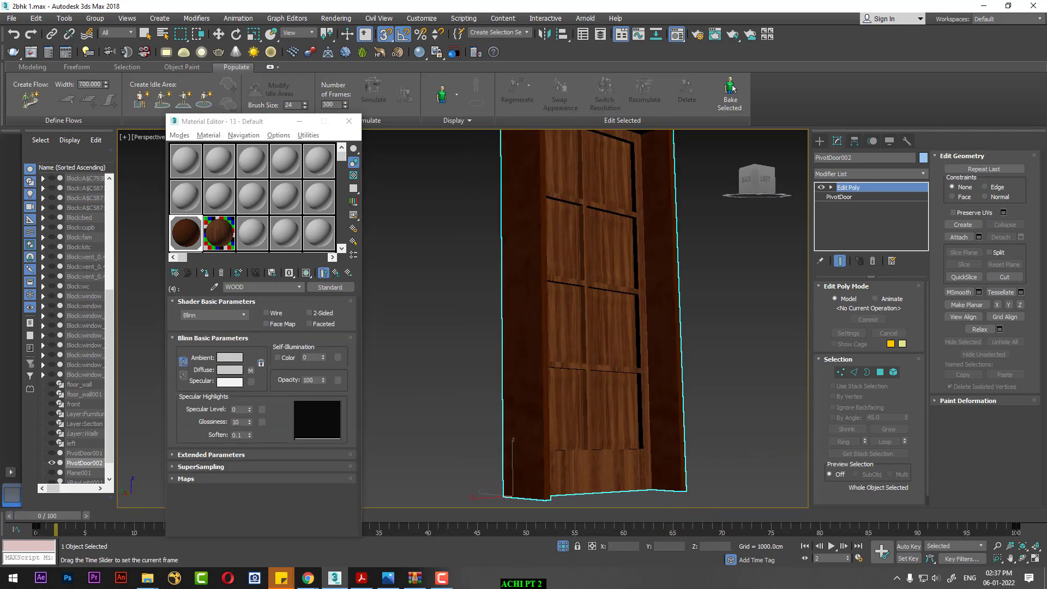
pyautogui.scroll(-3, 595, 457)
pyautogui.moveTo(701, 423)
pyautogui.keyDown('alt'); pyautogui.mouseDown(button='middle')
pyautogui.moveTo(721, 423)
pyautogui.moveTo(700, 417)
pyautogui.mouseUp(button='middle'); pyautogui.keyUp('alt')
# Unhide all the hidden walls and orbit closer to the door
pyautogui.rightClick(731, 426)
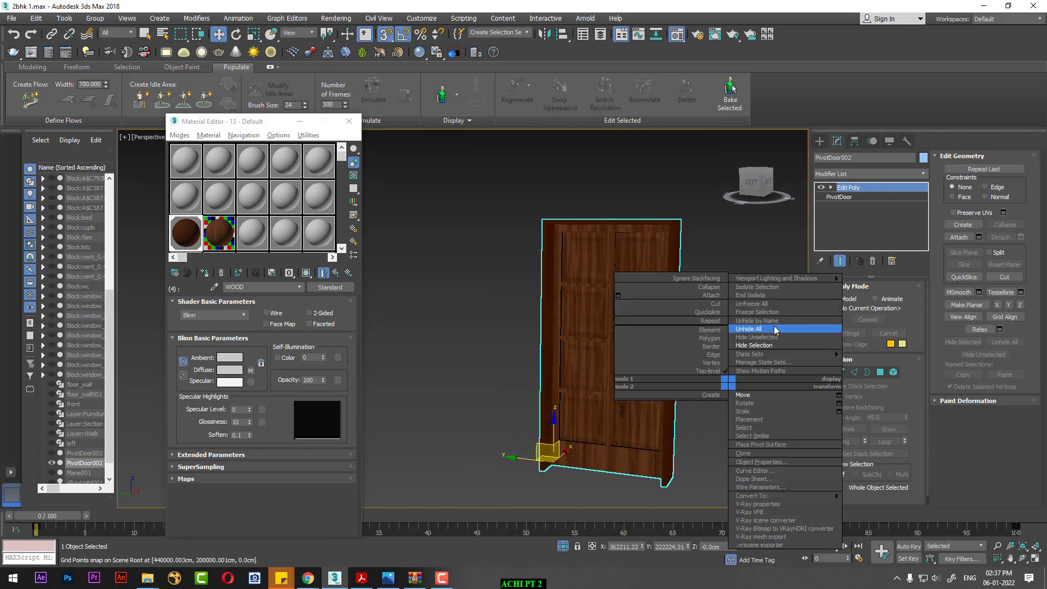
pyautogui.click(764, 333)
pyautogui.keyDown('alt'); pyautogui.moveTo(732, 382); pyautogui.dragTo(726, 392, button='middle'); pyautogui.keyUp('alt')
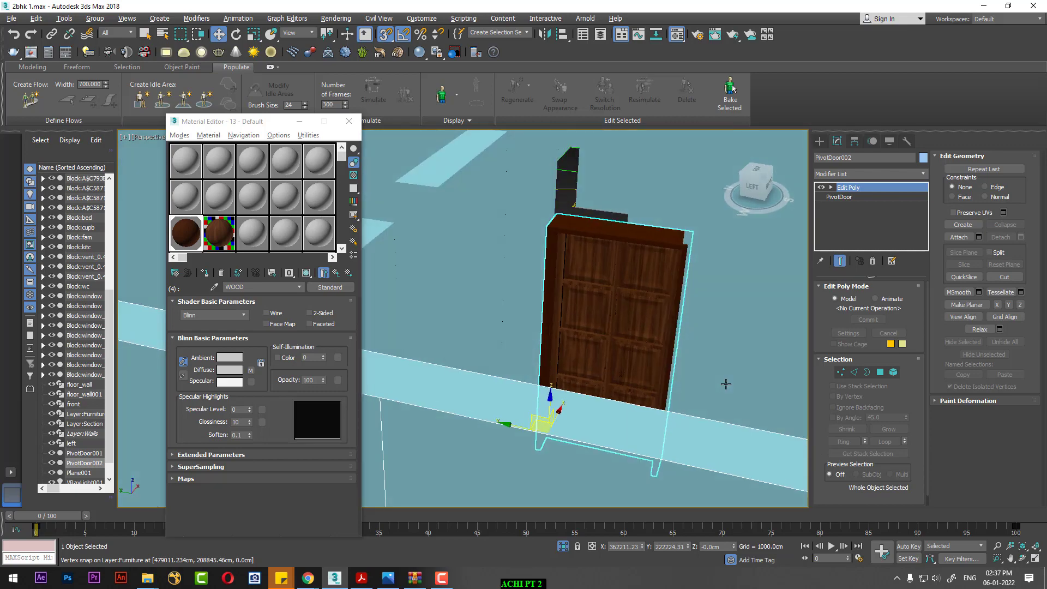
# Test-render the door view, then rename the door's multi-material DOOR
pyautogui.hotkey('shift', 'q')
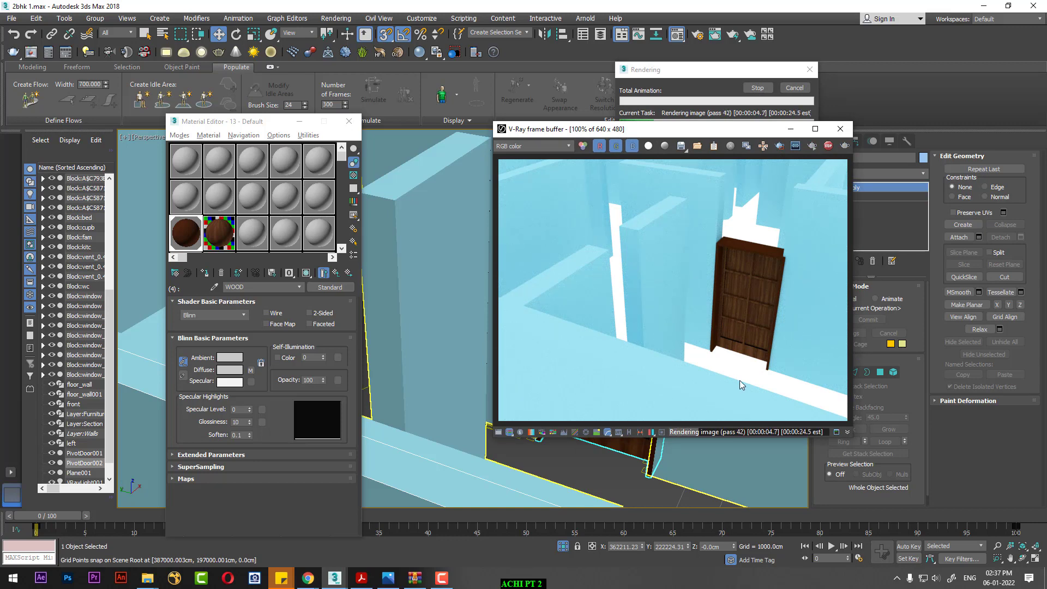
pyautogui.click(828, 145)
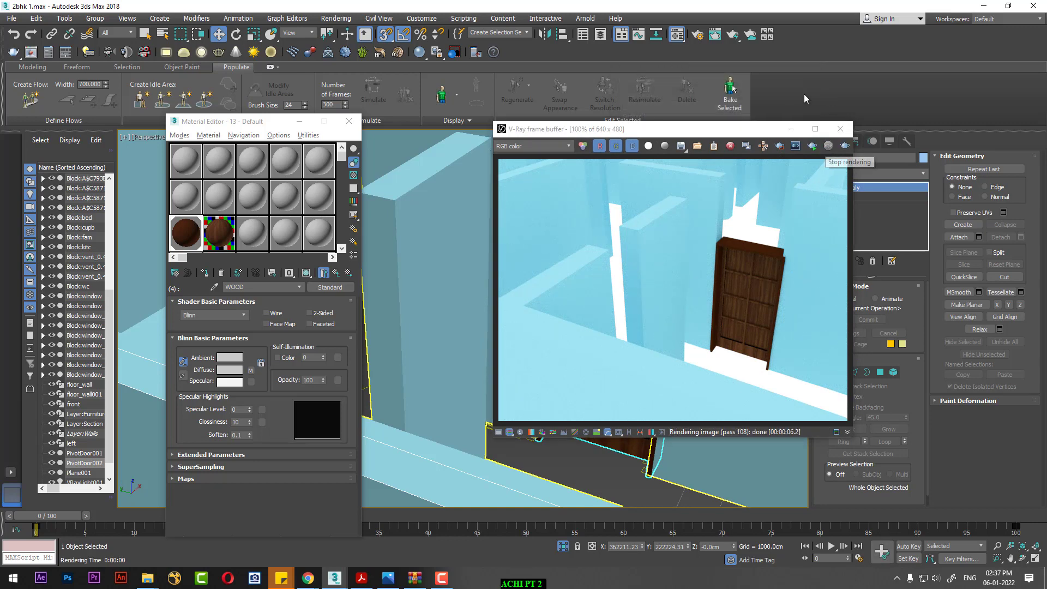
pyautogui.click(840, 129)
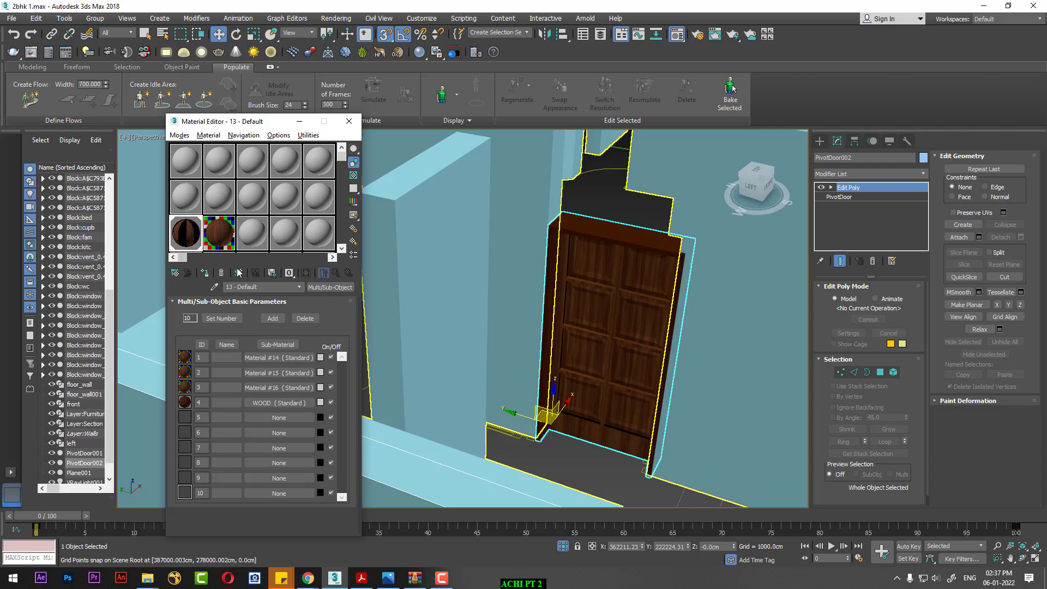
pyautogui.write('DO')
pyautogui.press('Return')
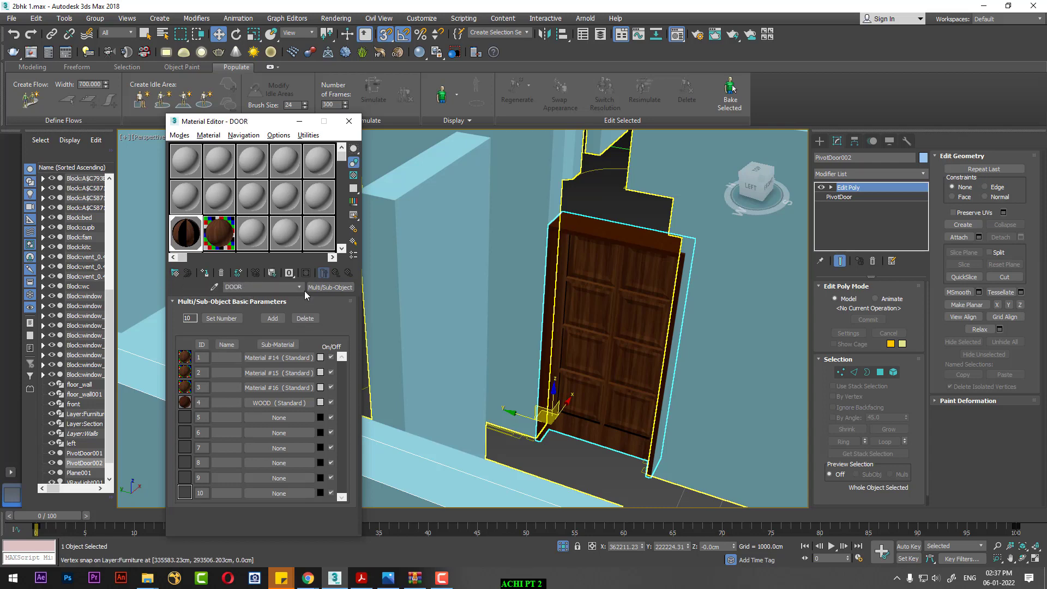
# Close the Material Editor and switch to the four-viewport layout
pyautogui.click(349, 121)
pyautogui.keyDown('alt'); pyautogui.moveTo(479, 320); pyautogui.dragTo(498, 320, button='middle'); pyautogui.keyUp('alt')
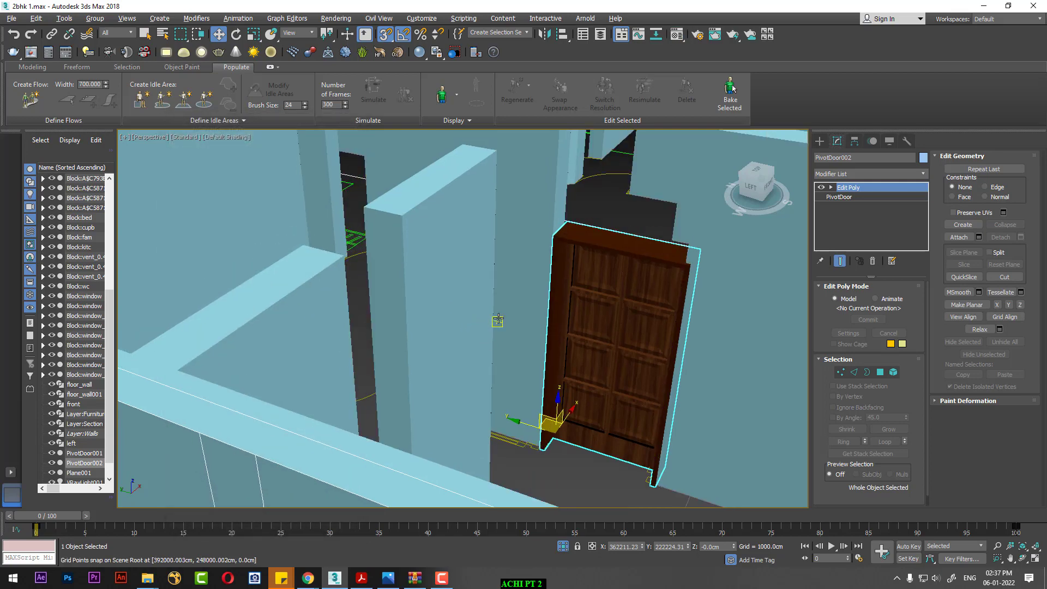
pyautogui.hotkey('alt', 'w')
pyautogui.hotkey('alt', 'w')
pyautogui.scroll(-3, 485, 355)
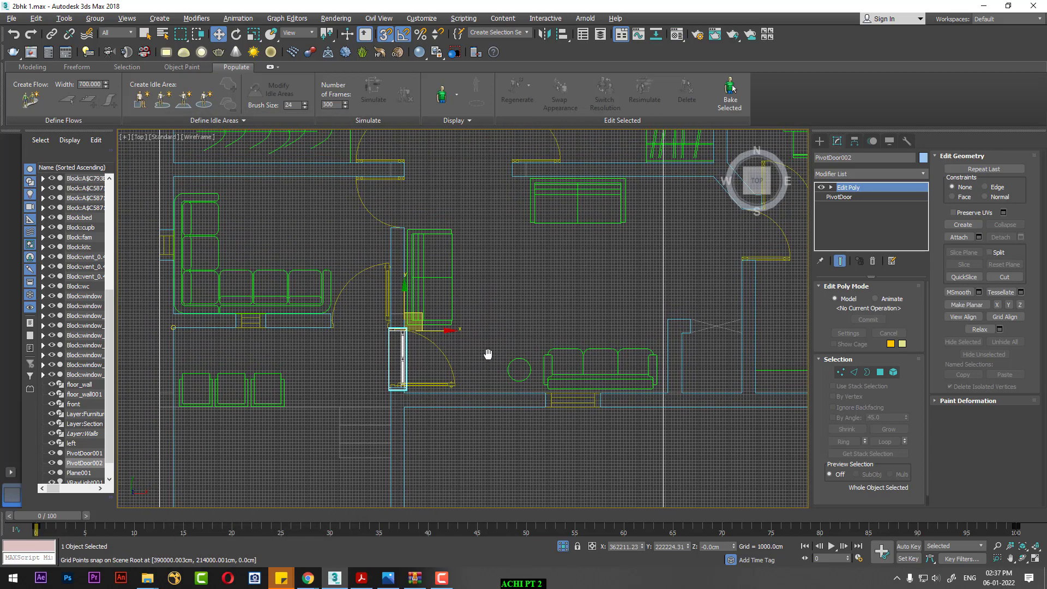
pyautogui.scroll(-3, 532, 327)
pyautogui.scroll(3, 528, 351)
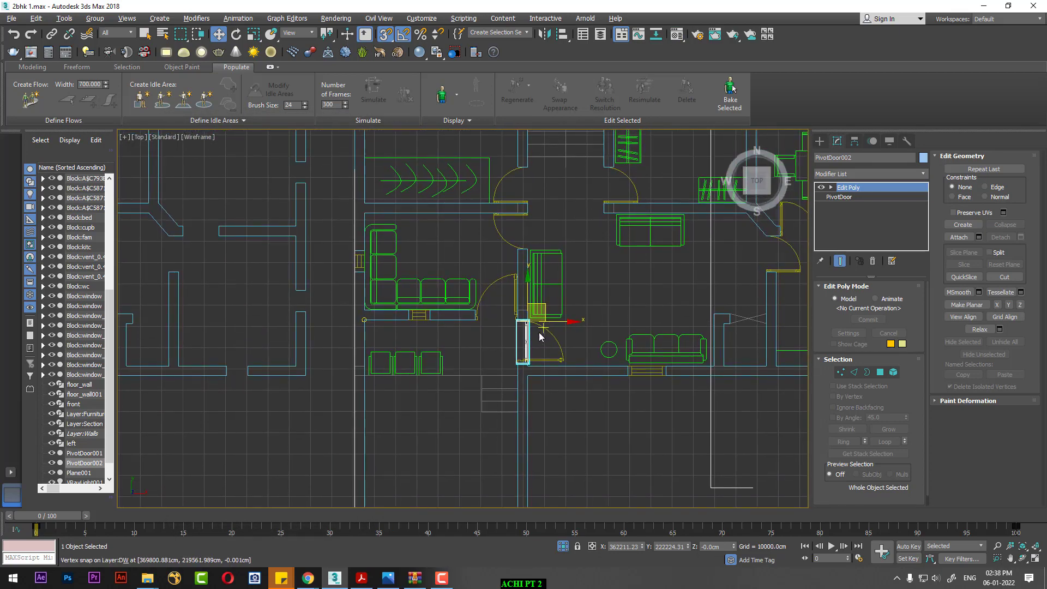
pyautogui.scroll(3, 540, 334)
# Centre the door in the Top view and set the time slider to frame 52
pyautogui.moveTo(537, 291); pyautogui.dragTo(522, 337, button='middle')
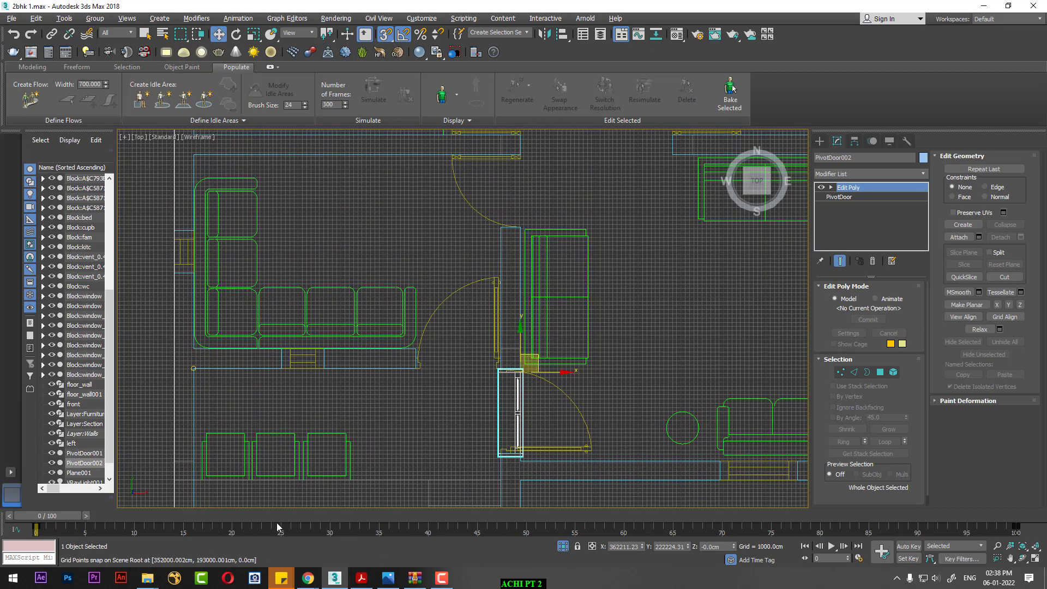
pyautogui.moveTo(377, 515); pyautogui.dragTo(538, 515)
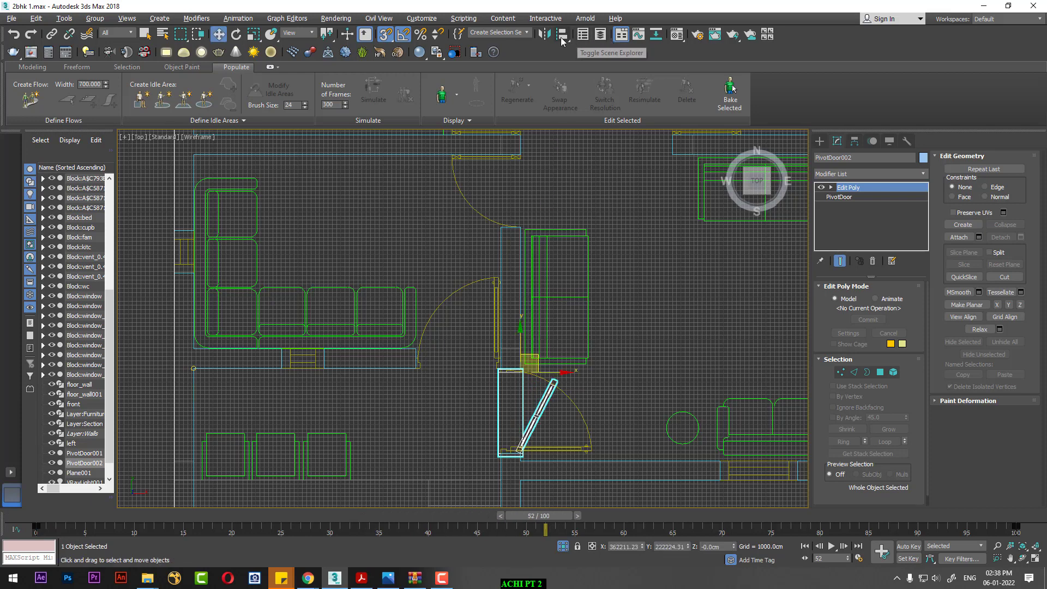
pyautogui.click(545, 35)
# Mirror PivotDoor002 on the X axis with No Clone and a -198 cm offset
pyautogui.moveTo(509, 198); pyautogui.dragTo(728, 154)
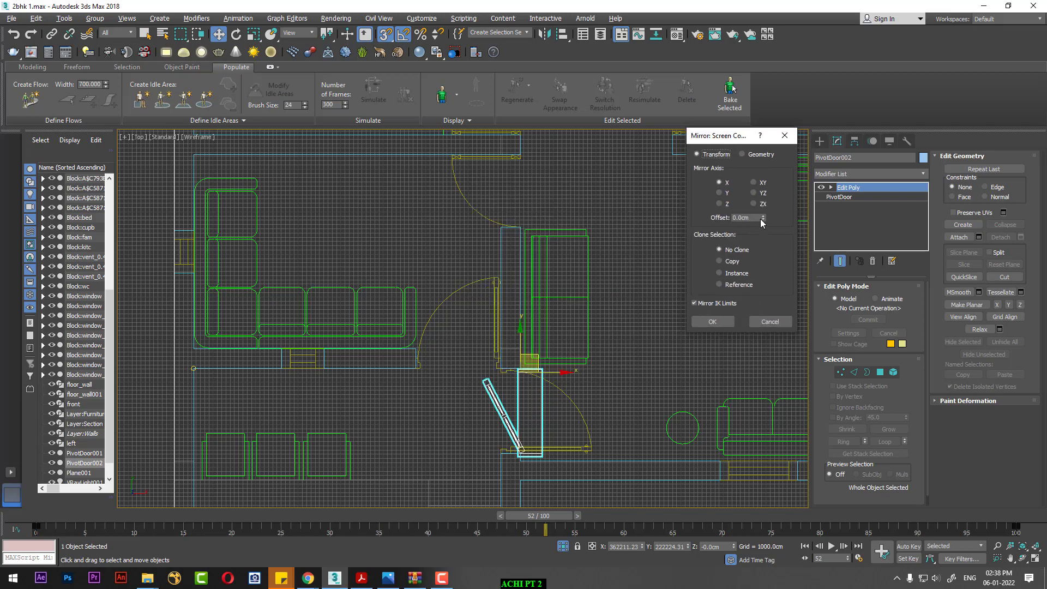
pyautogui.moveTo(763, 218)
pyautogui.mouseDown()
pyautogui.moveTo(766, 238)
pyautogui.moveTo(755, 217)
pyautogui.mouseUp()
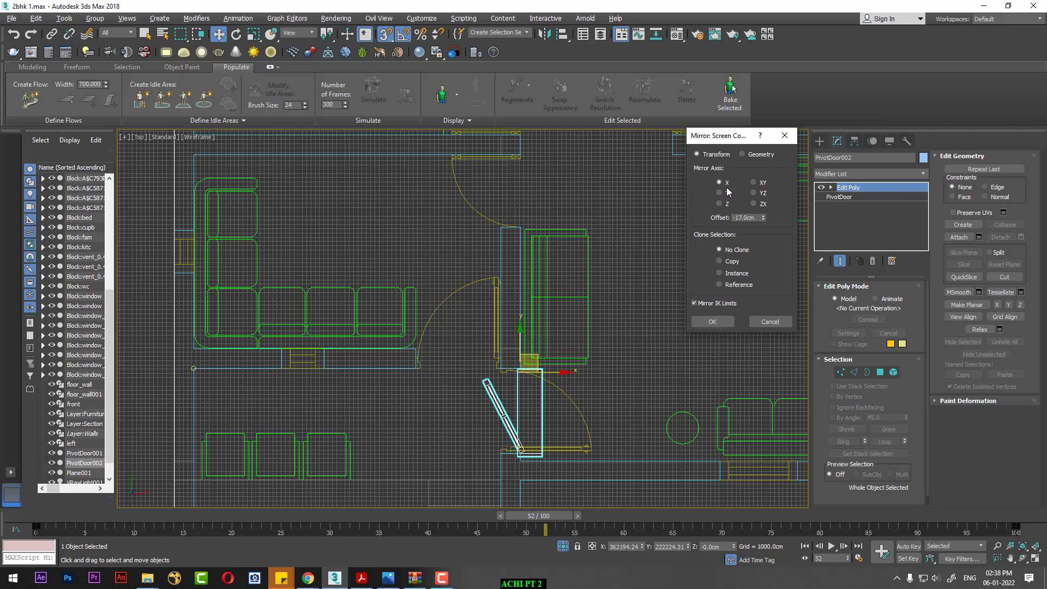
pyautogui.click(726, 205)
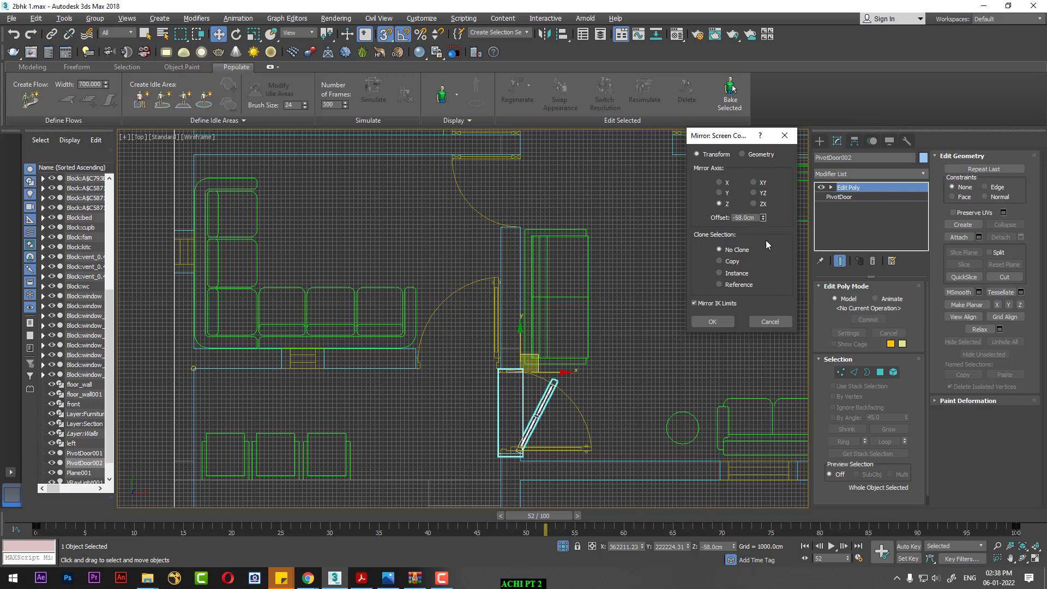
pyautogui.click(725, 185)
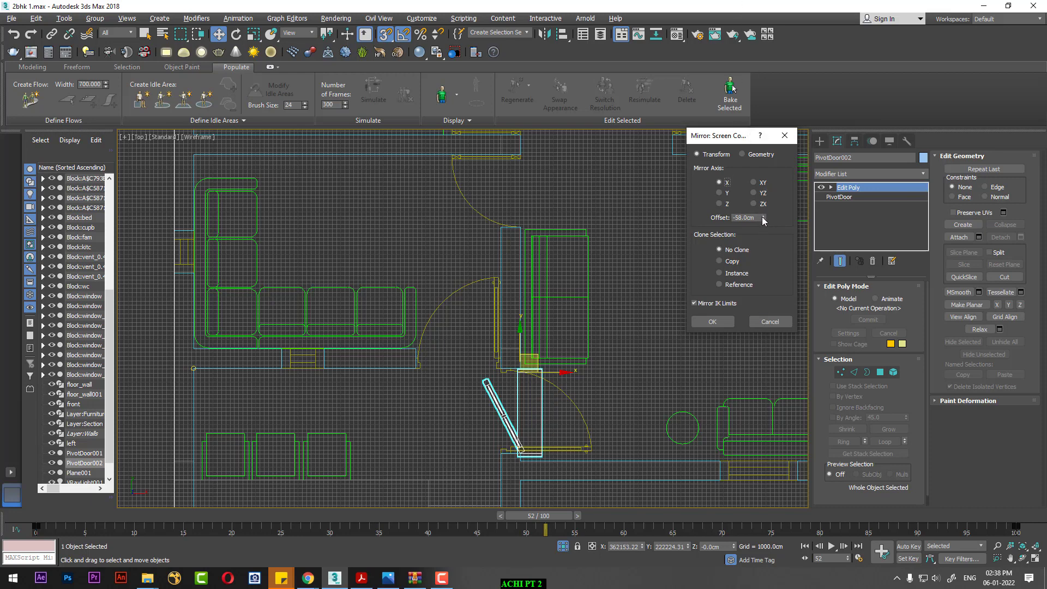
pyautogui.moveTo(773, 230); pyautogui.dragTo(772, 256)
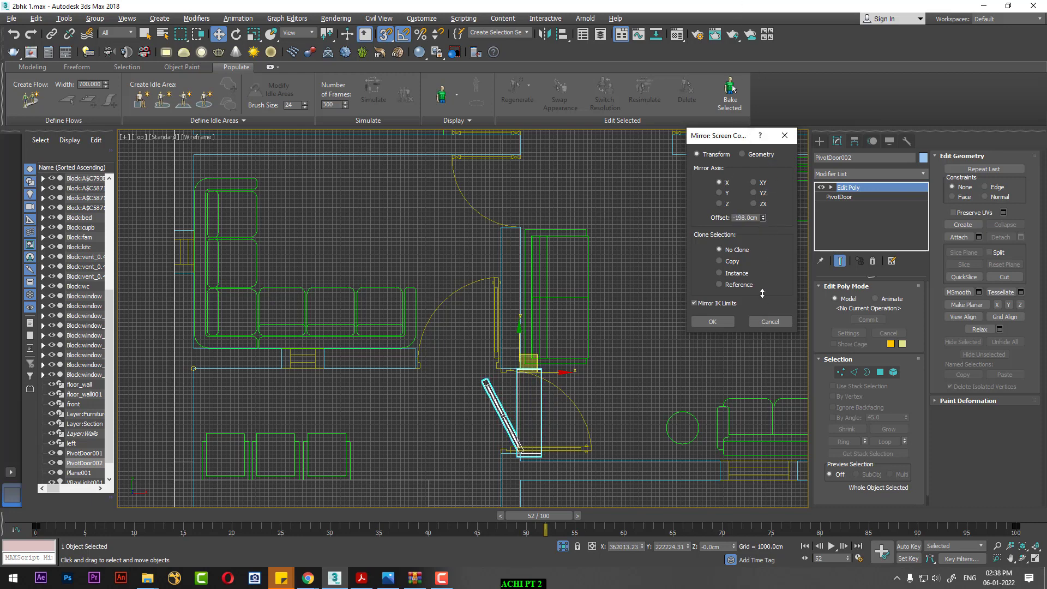
pyautogui.click(712, 322)
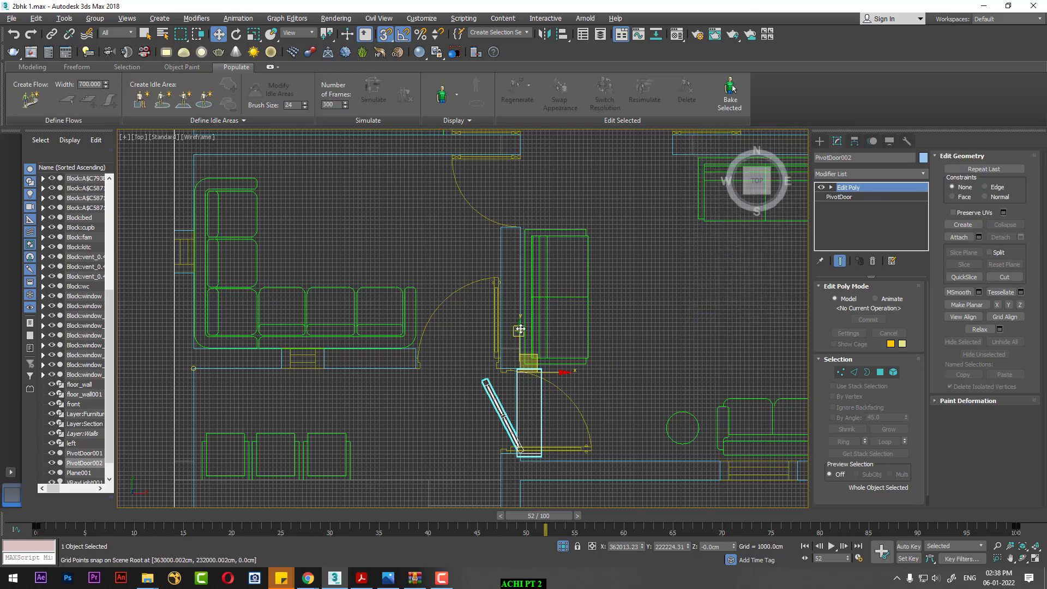
# Move PivotDoor002 to the top opening, hide the grid, and snap its corner to the wall vertex
pyautogui.moveTo(520, 328); pyautogui.dragTo(501, 161)
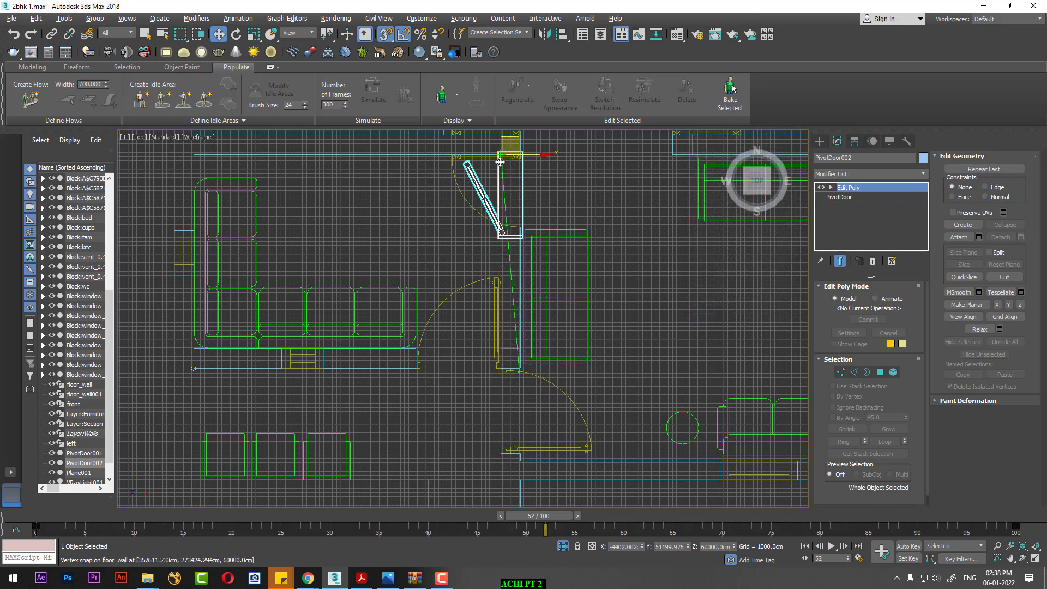
pyautogui.moveTo(624, 280); pyautogui.dragTo(544, 367, button='middle')
pyautogui.scroll(3, 544, 367)
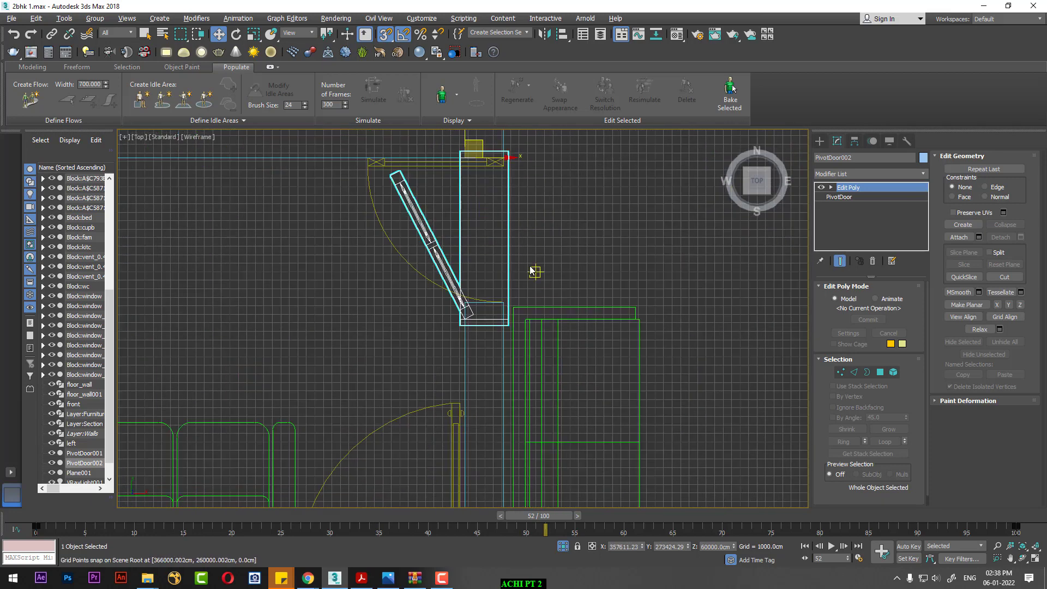
pyautogui.moveTo(533, 271); pyautogui.dragTo(559, 367, button='middle')
pyautogui.press('g')
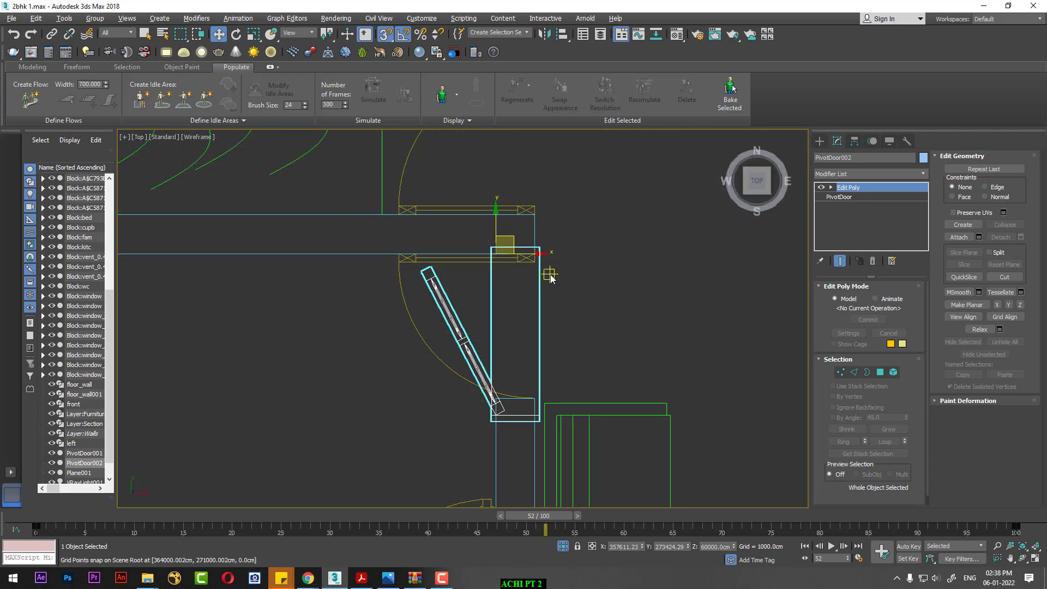
pyautogui.moveTo(494, 379); pyautogui.dragTo(496, 358)
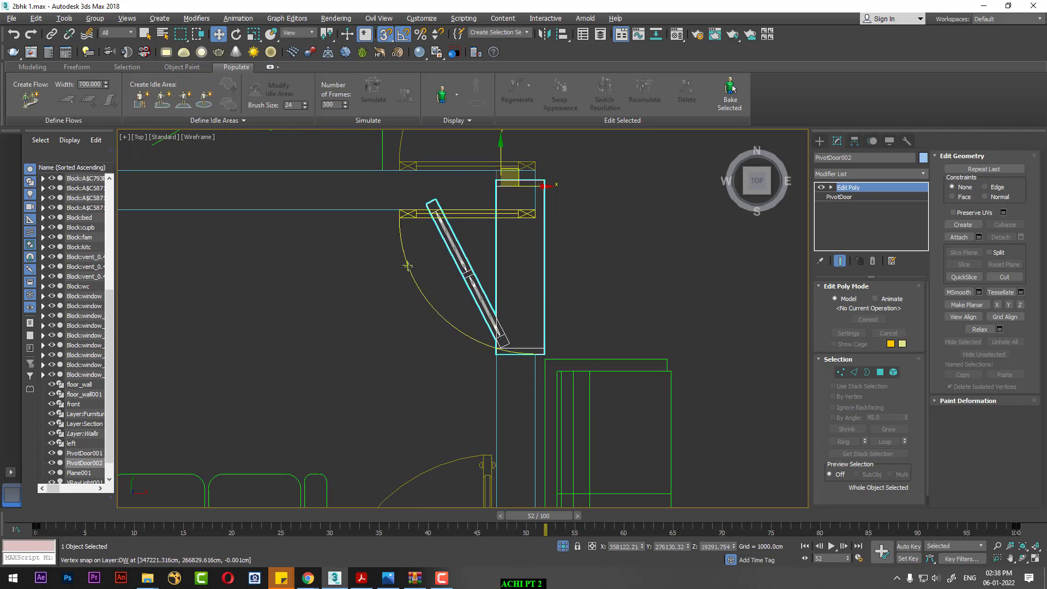
# Set PivotDoor002's width to 15580.01 and depth to 3588 cm, snapped onto the wall vertex
pyautogui.click(845, 197)
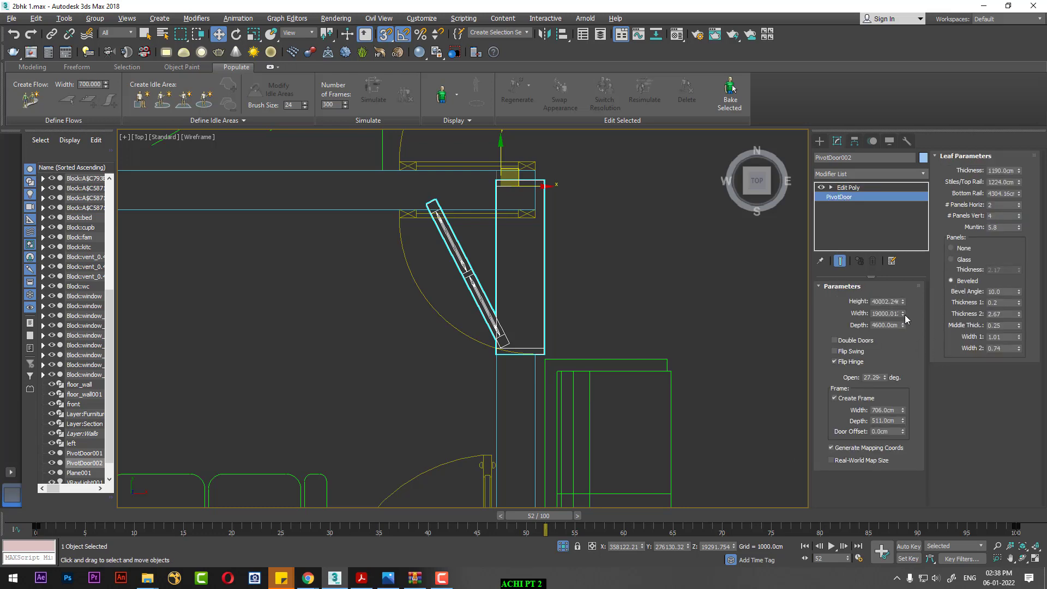
pyautogui.moveTo(902, 314); pyautogui.dragTo(903, 319)
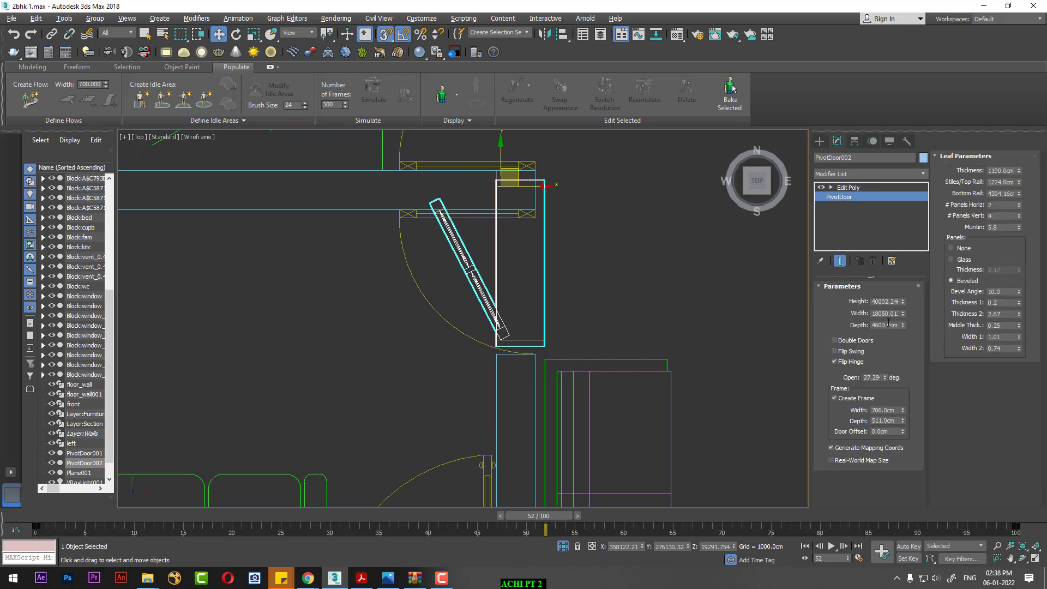
pyautogui.hotkey('ctrl', 'z')
pyautogui.moveTo(496, 186)
pyautogui.mouseDown()
pyautogui.moveTo(540, 234)
pyautogui.moveTo(534, 212)
pyautogui.mouseUp()
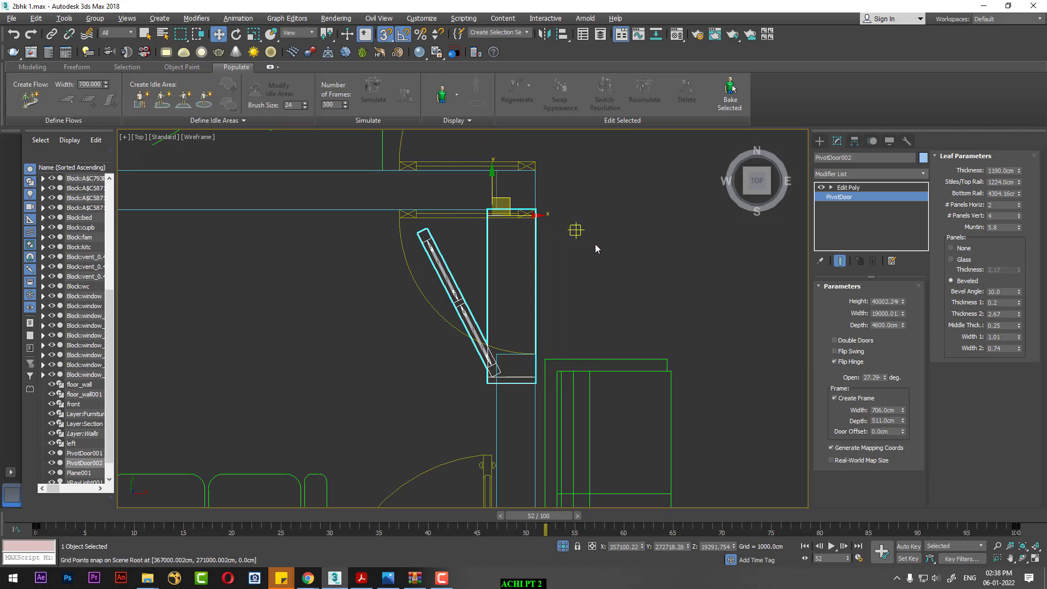
pyautogui.moveTo(903, 315); pyautogui.dragTo(902, 324)
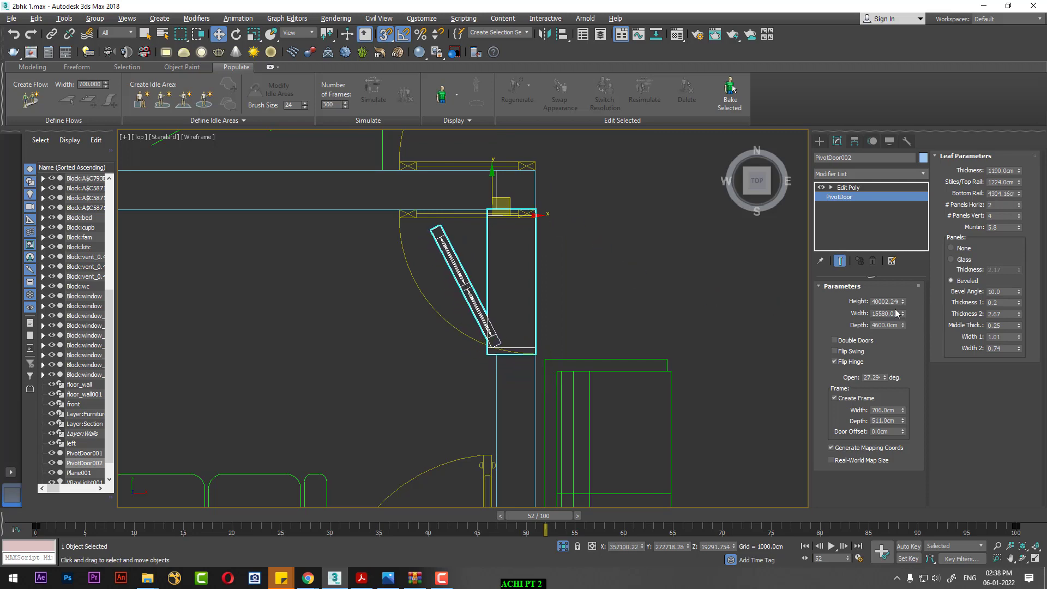
pyautogui.moveTo(903, 325); pyautogui.dragTo(893, 337)
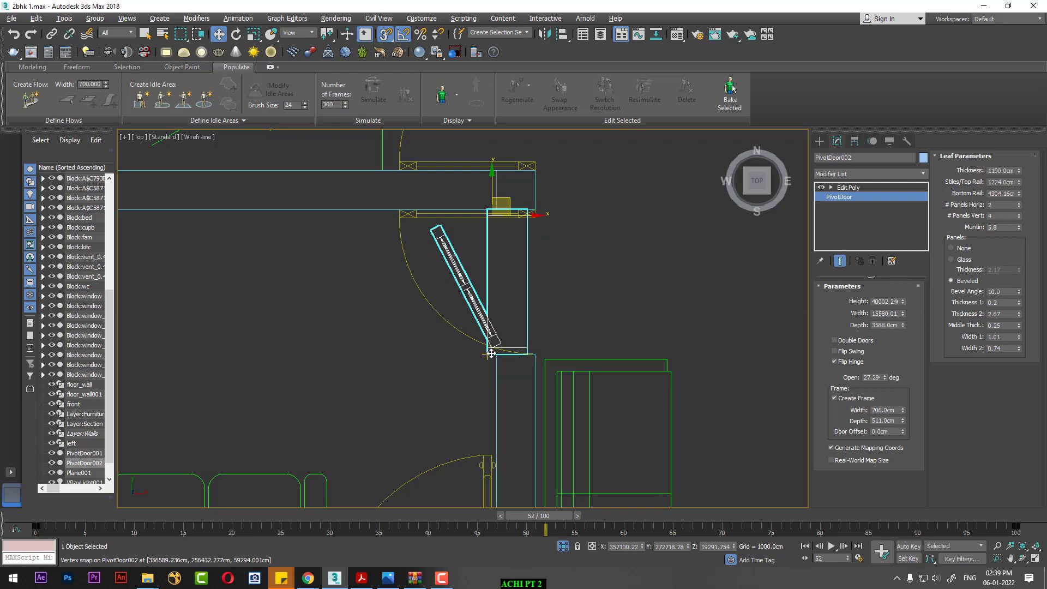
pyautogui.moveTo(491, 353); pyautogui.dragTo(496, 355)
pyautogui.scroll(-3, 548, 373)
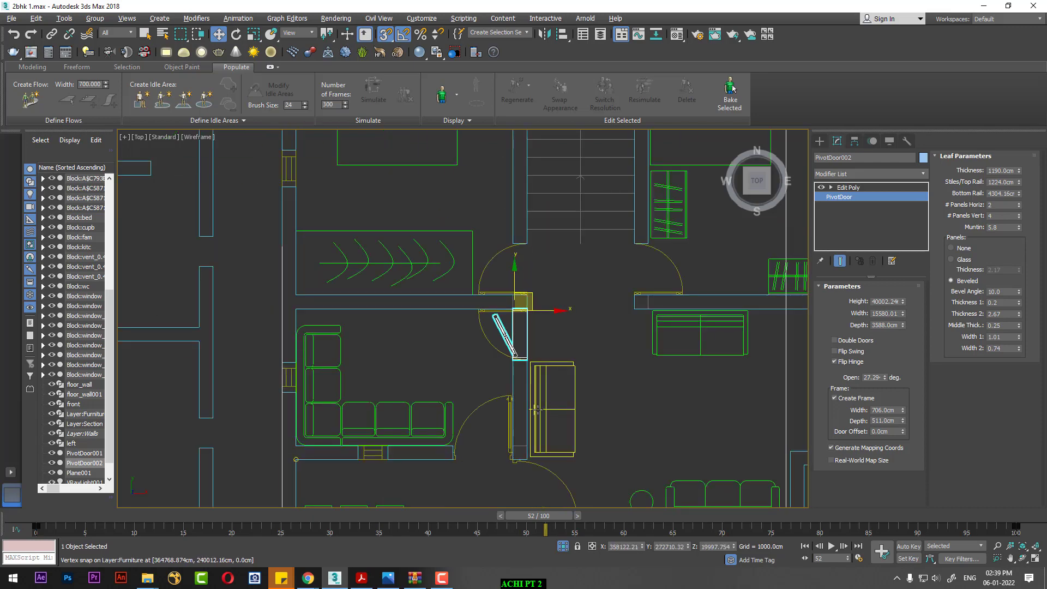
pyautogui.scroll(3, 537, 409)
# Create a mirrored copy of the door using Mirror with the Copy option
pyautogui.moveTo(561, 338)
pyautogui.mouseDown(button='middle')
pyautogui.moveTo(551, 266)
pyautogui.moveTo(569, 354)
pyautogui.mouseUp(button='middle')
pyautogui.scroll(-4, 554, 266)
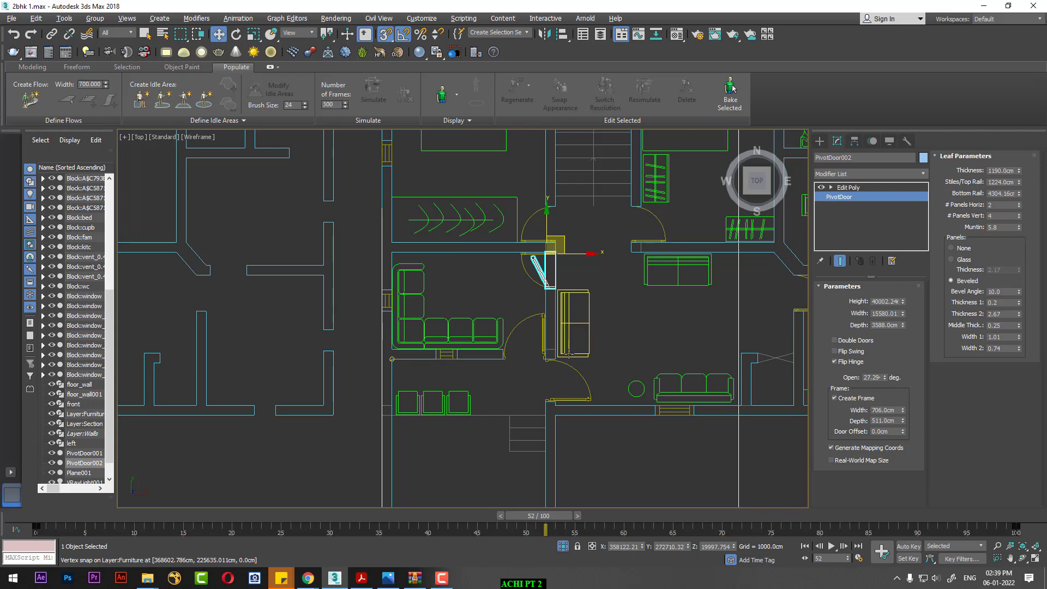
pyautogui.scroll(2, 568, 354)
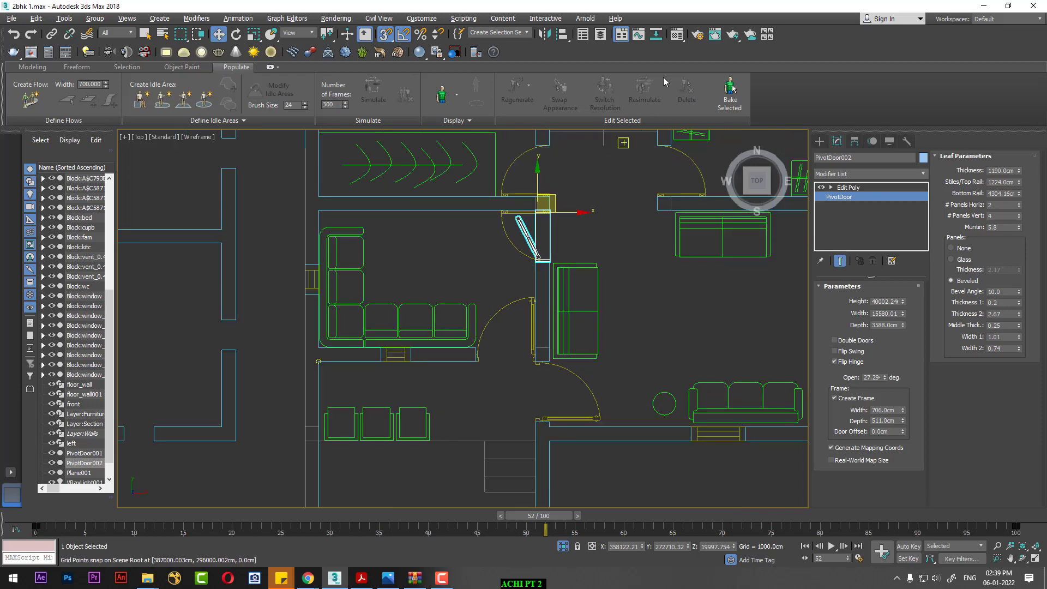
pyautogui.click(544, 34)
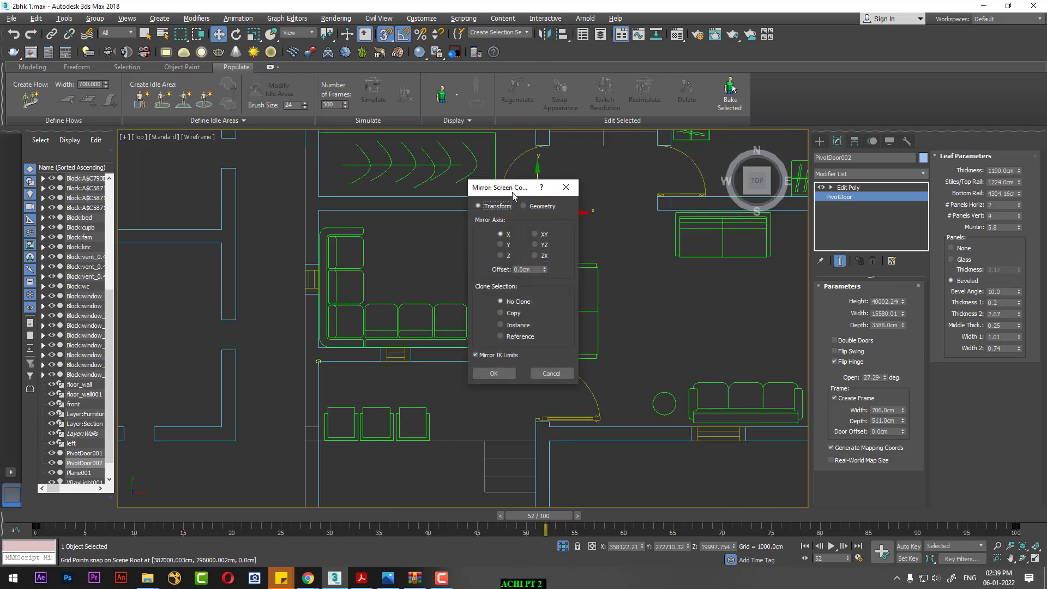
pyautogui.moveTo(513, 193); pyautogui.dragTo(800, 152)
pyautogui.click(788, 271)
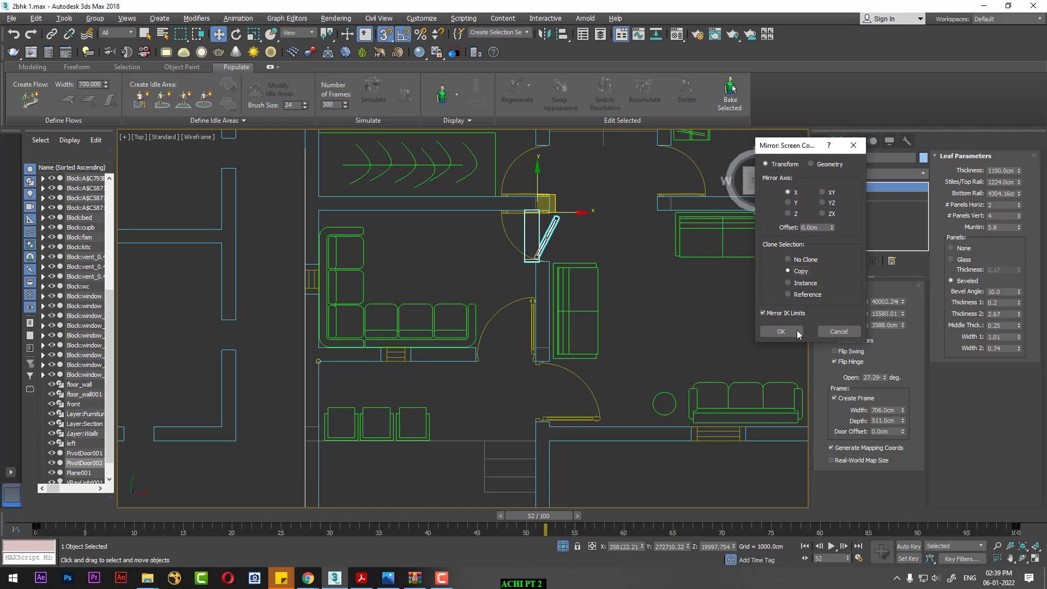
pyautogui.click(781, 331)
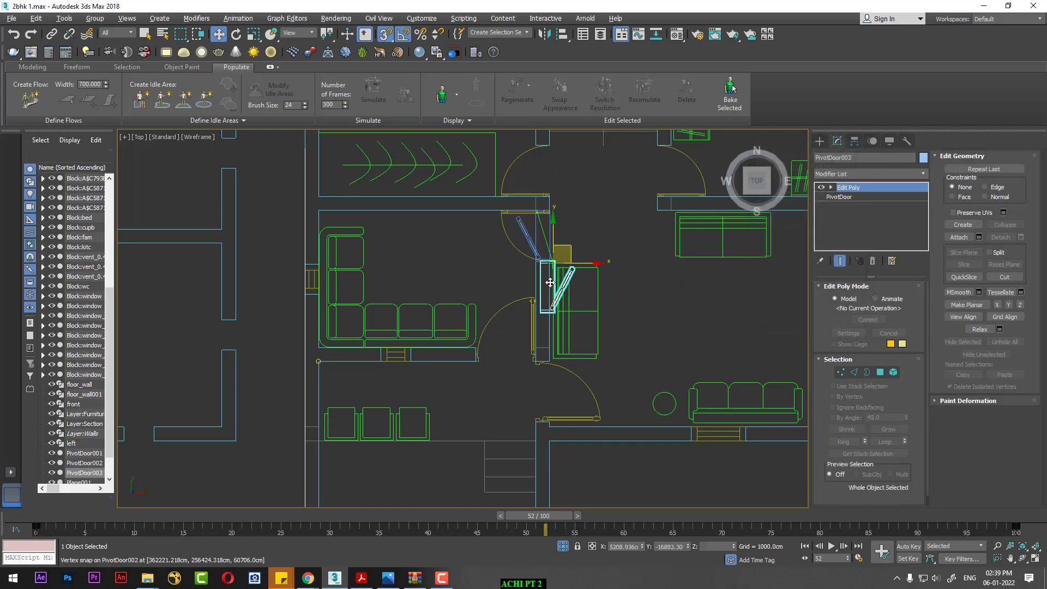
# Move the door copy into the lower doorway, widen it to 16359.01, and snap it to the wall vertex
pyautogui.moveTo(537, 170); pyautogui.dragTo(608, 292)
pyautogui.scroll(3, 645, 430)
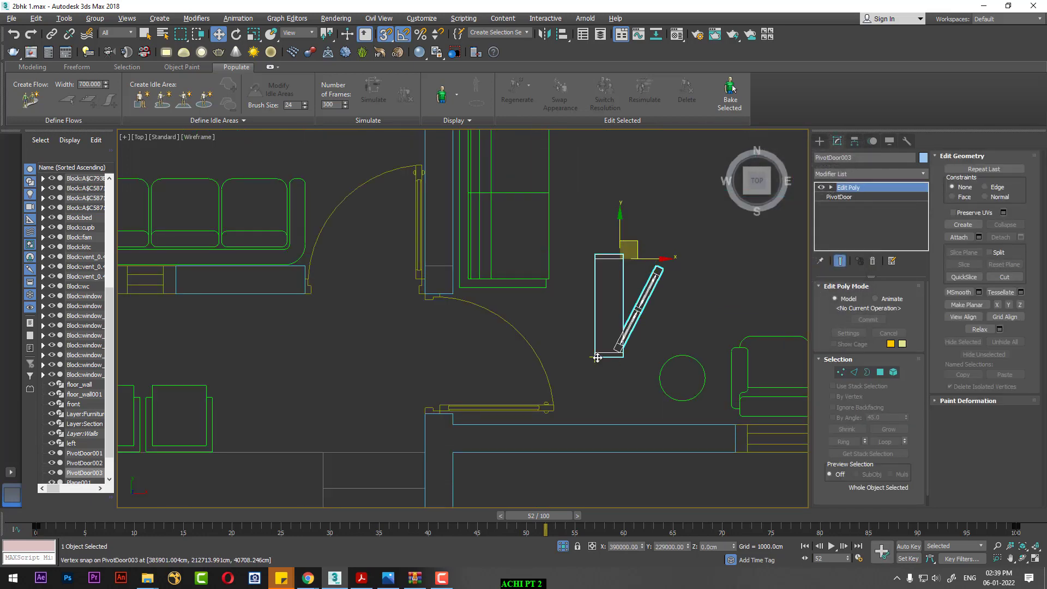
pyautogui.moveTo(598, 358); pyautogui.dragTo(449, 399)
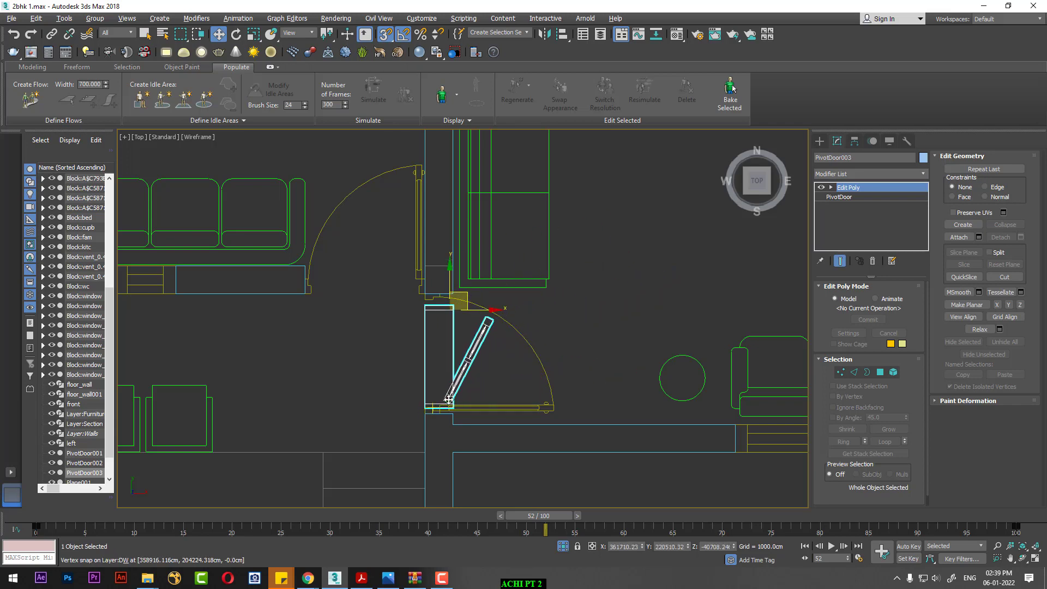
pyautogui.click(841, 198)
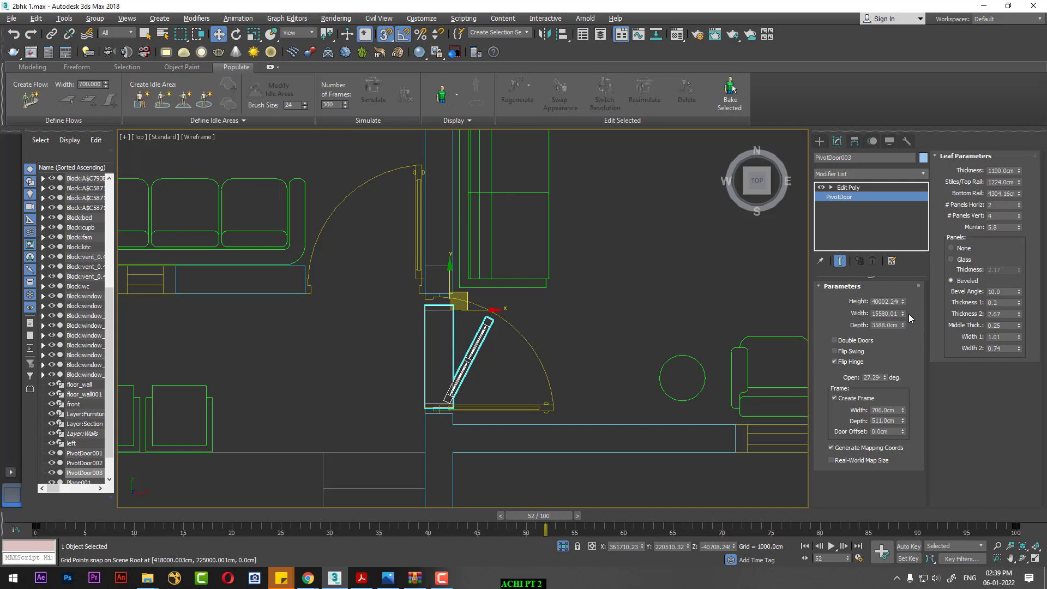
pyautogui.moveTo(903, 312); pyautogui.dragTo(901, 307)
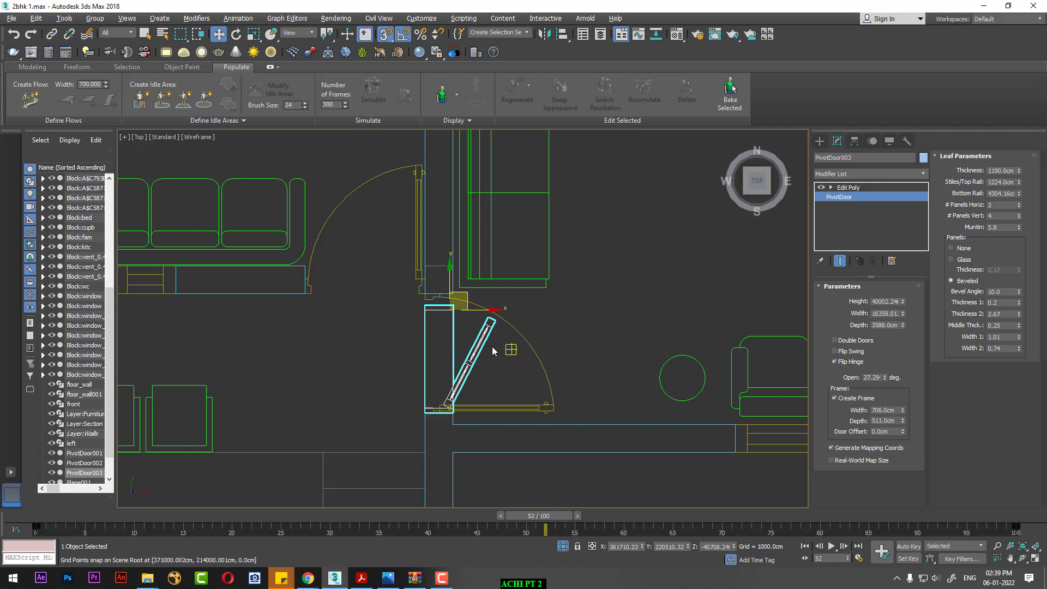
pyautogui.scroll(3, 493, 349)
pyautogui.moveTo(425, 277); pyautogui.dragTo(425, 256)
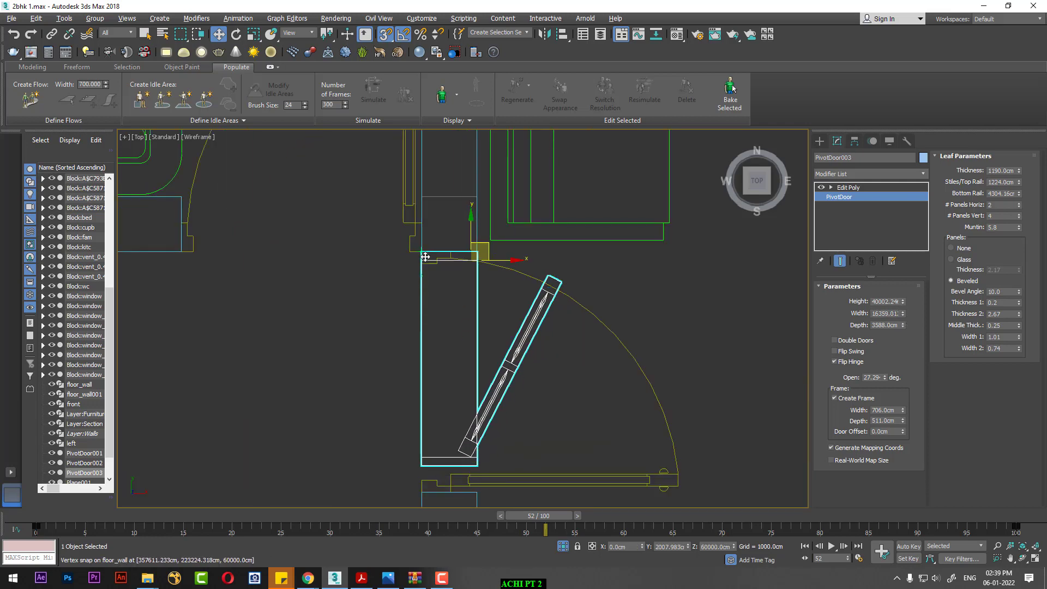
# Widen the copy to about 18158 and Shift-drag it to start a fourth pivot door
pyautogui.moveTo(902, 313); pyautogui.dragTo(899, 303)
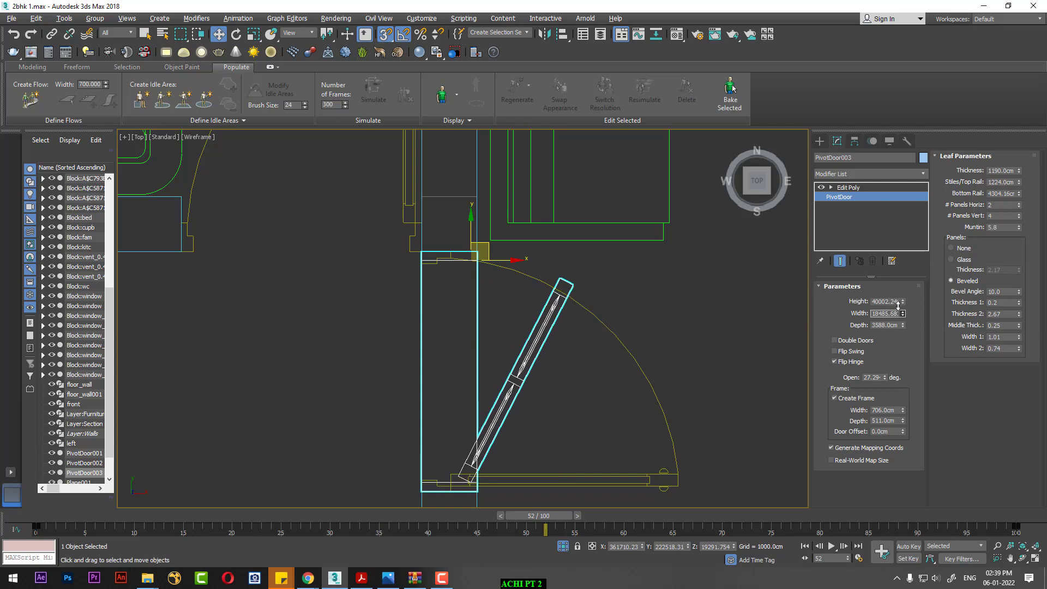
pyautogui.scroll(-2, 581, 292)
pyautogui.scroll(-2, 582, 289)
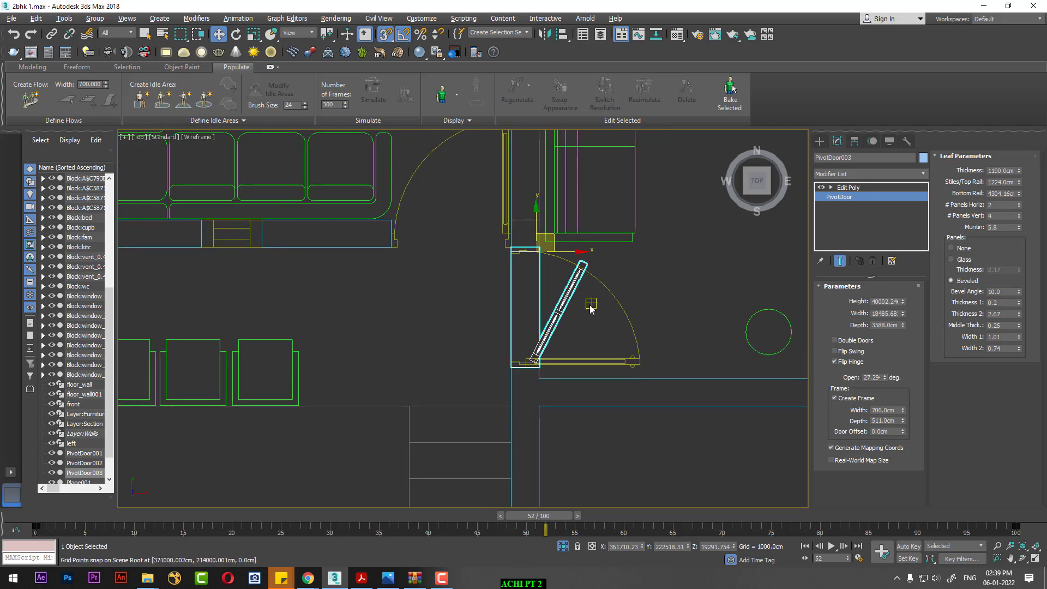
pyautogui.scroll(-3, 592, 308)
pyautogui.scroll(1, 632, 321)
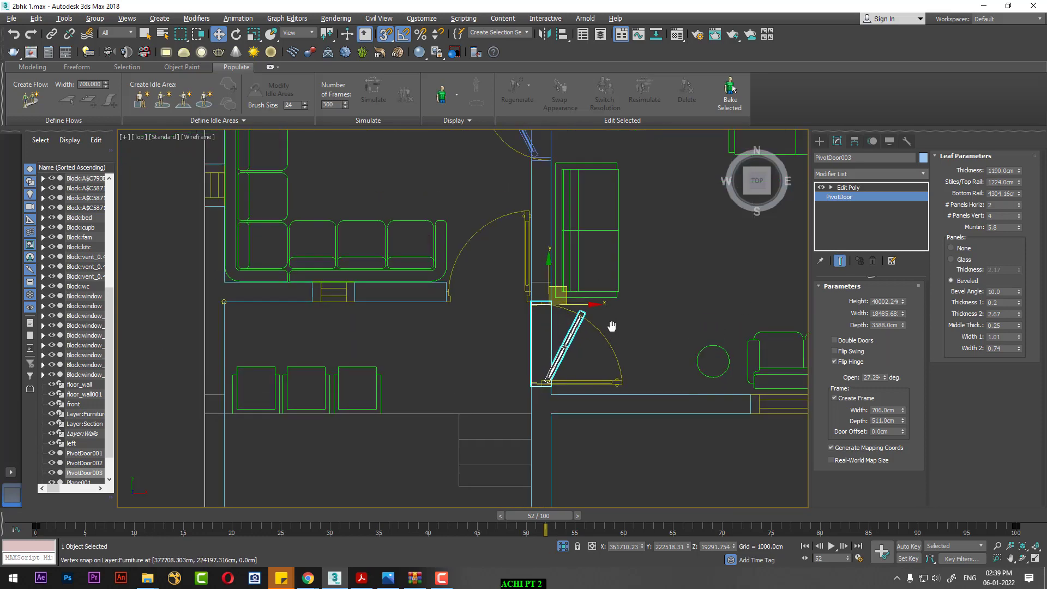
pyautogui.scroll(1, 616, 338)
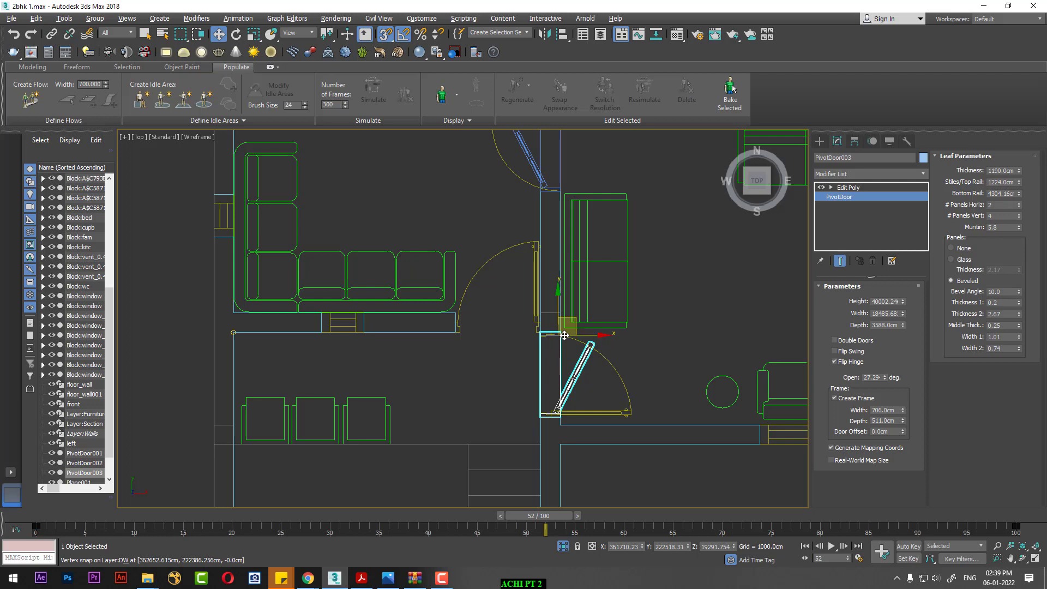
pyautogui.moveTo(569, 336); pyautogui.dragTo(572, 350, button='middle')
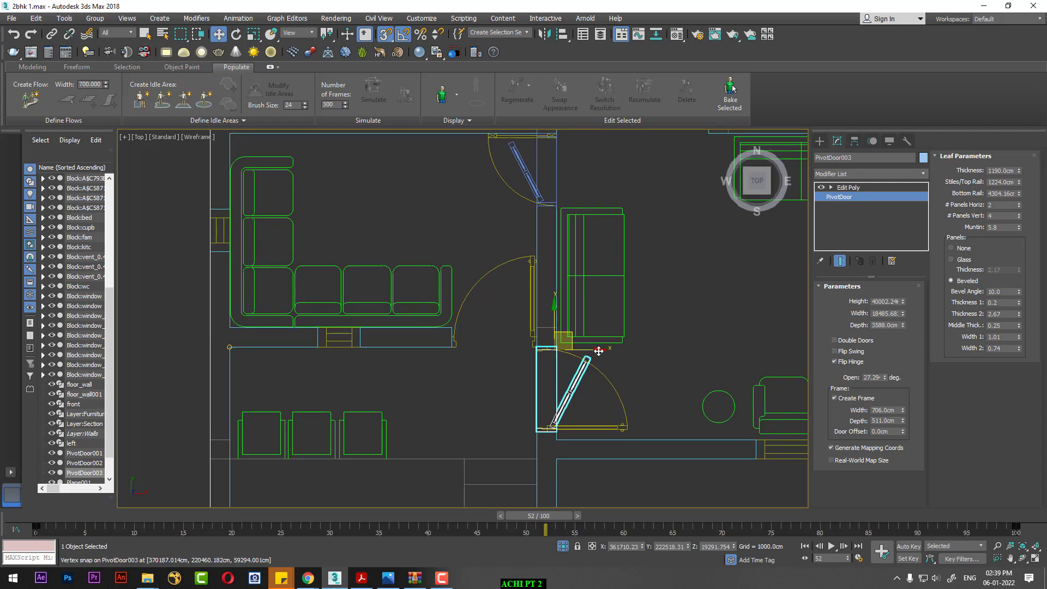
pyautogui.moveTo(598, 351)
pyautogui.keyDown('shift'); pyautogui.mouseDown()
pyautogui.moveTo(514, 352)
pyautogui.moveTo(534, 347)
pyautogui.mouseUp(); pyautogui.keyUp('shift')
# Confirm the clone and rotate the copied door 90° with angle snap
pyautogui.click(526, 340)
pyautogui.press('e')
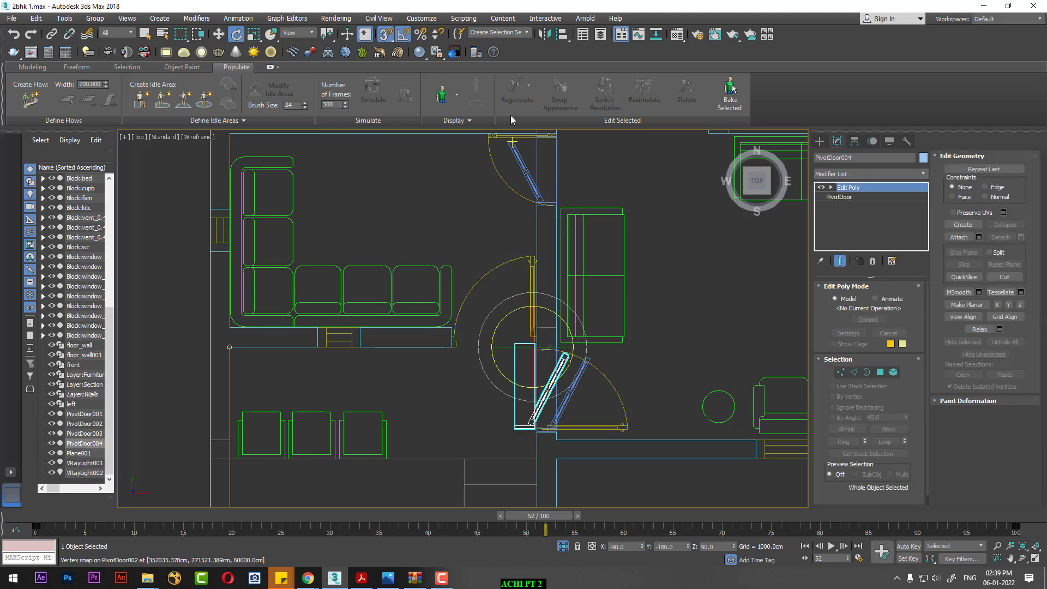
pyautogui.rightClick(403, 33)
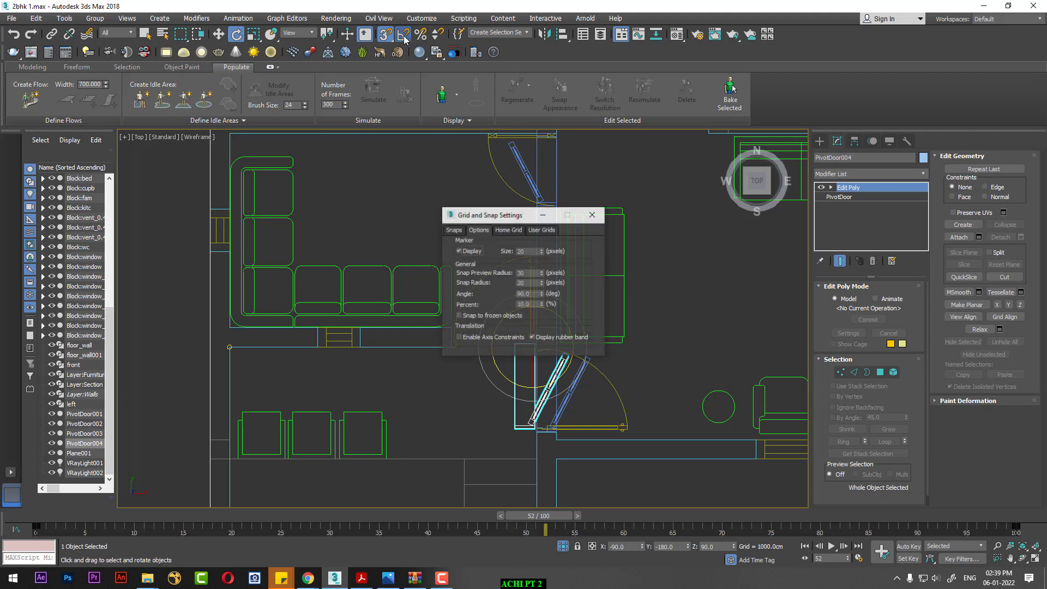
pyautogui.click(592, 214)
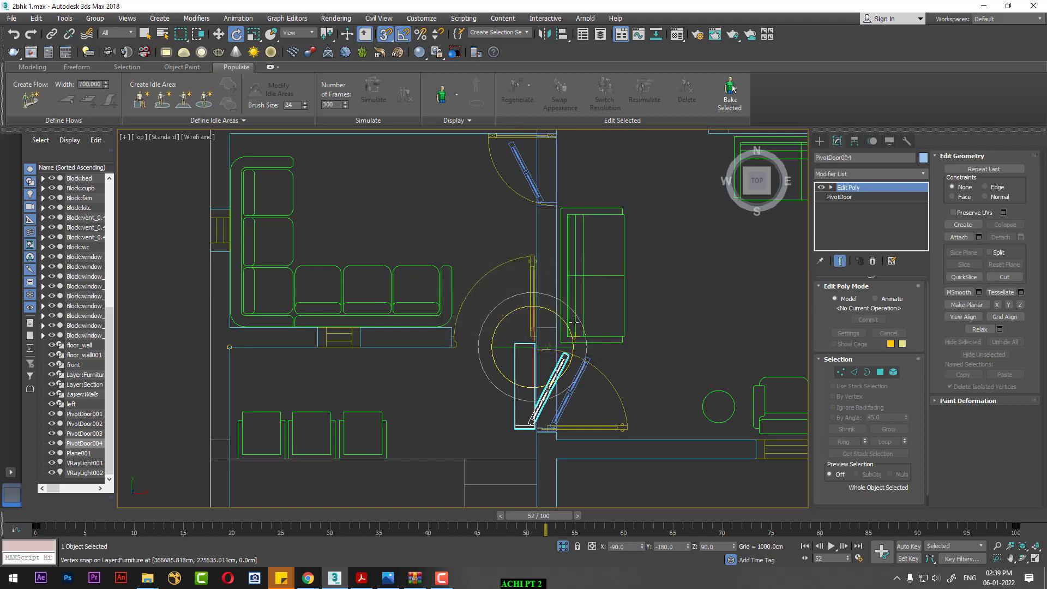
pyautogui.moveTo(558, 324); pyautogui.dragTo(563, 319)
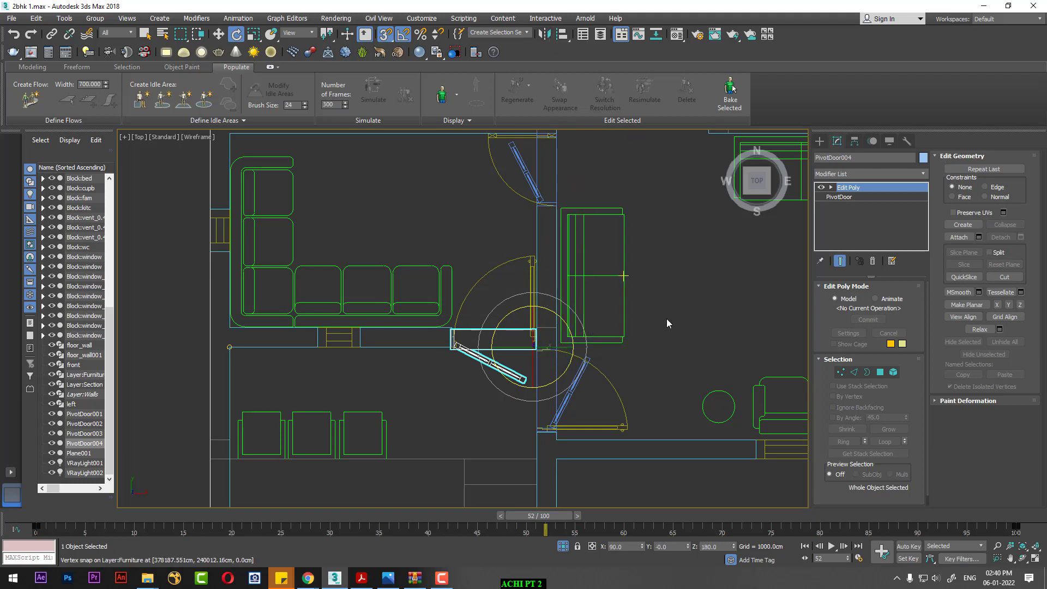
# Turn on Flip Swing for PivotDoor004 so it opens upward, checking the swing across frames
pyautogui.click(841, 197)
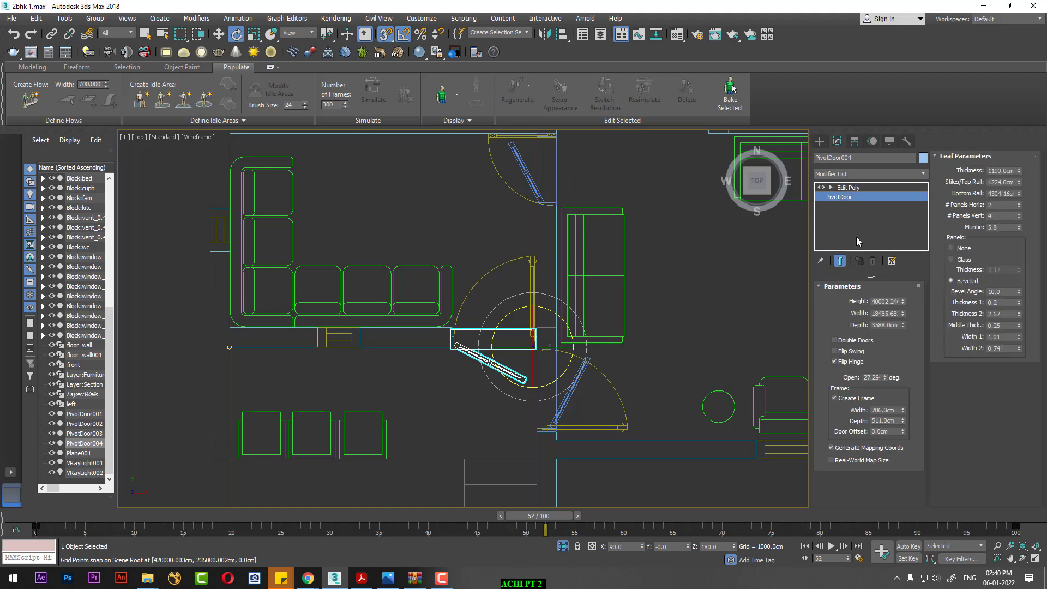
pyautogui.click(858, 354)
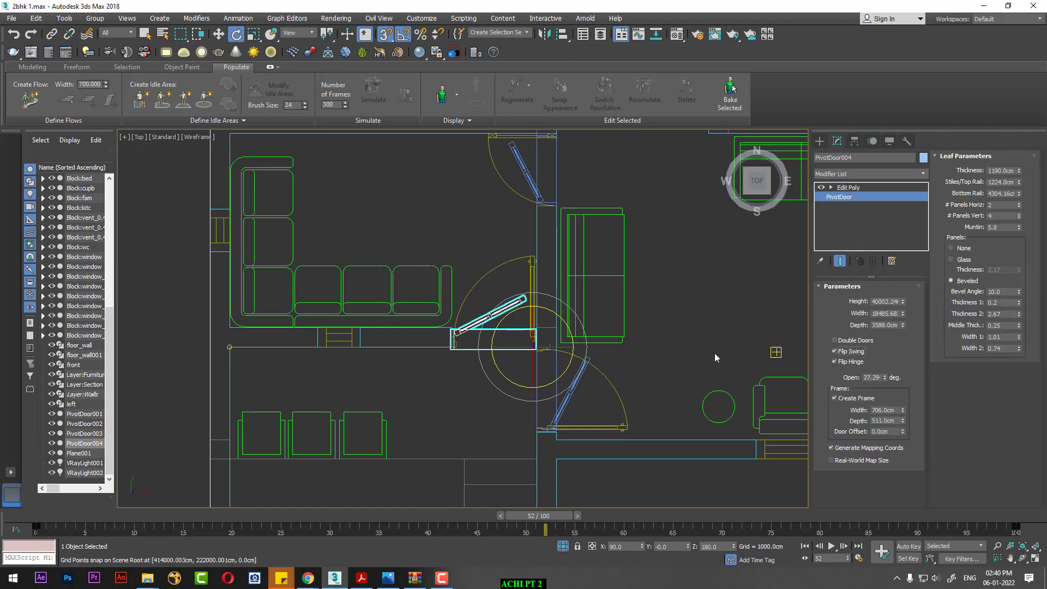
pyautogui.moveTo(565, 516)
pyautogui.mouseDown()
pyautogui.moveTo(501, 525)
pyautogui.moveTo(724, 515)
pyautogui.mouseUp()
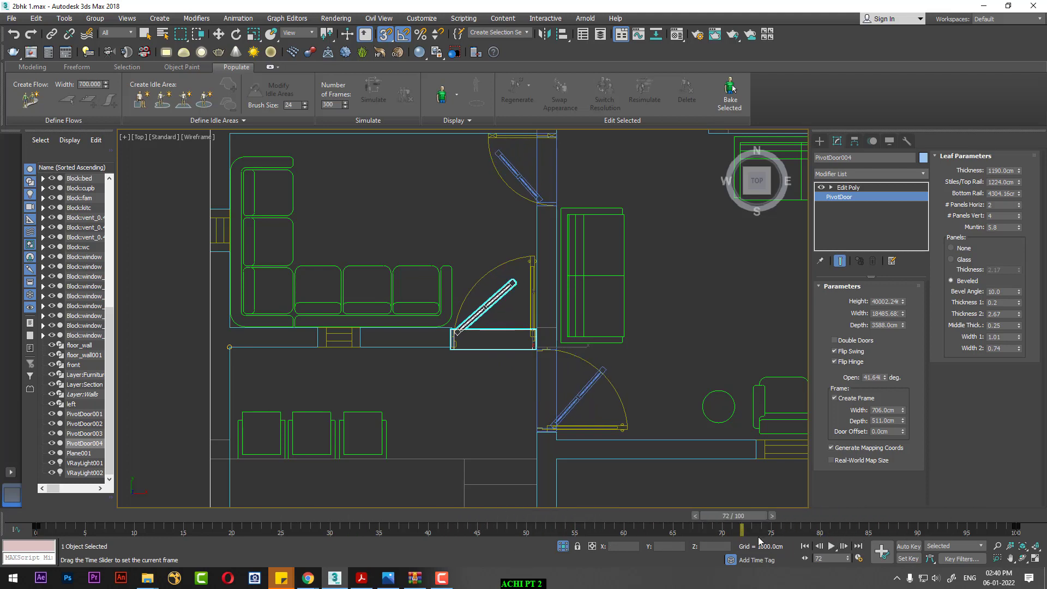
pyautogui.press('e')
pyautogui.click(852, 352)
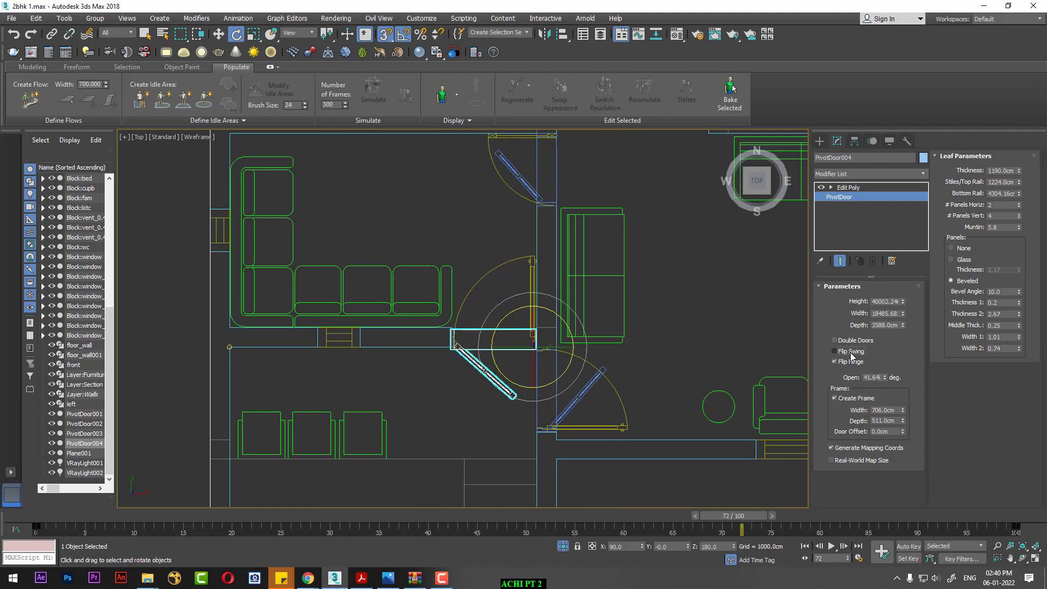
pyautogui.click(852, 353)
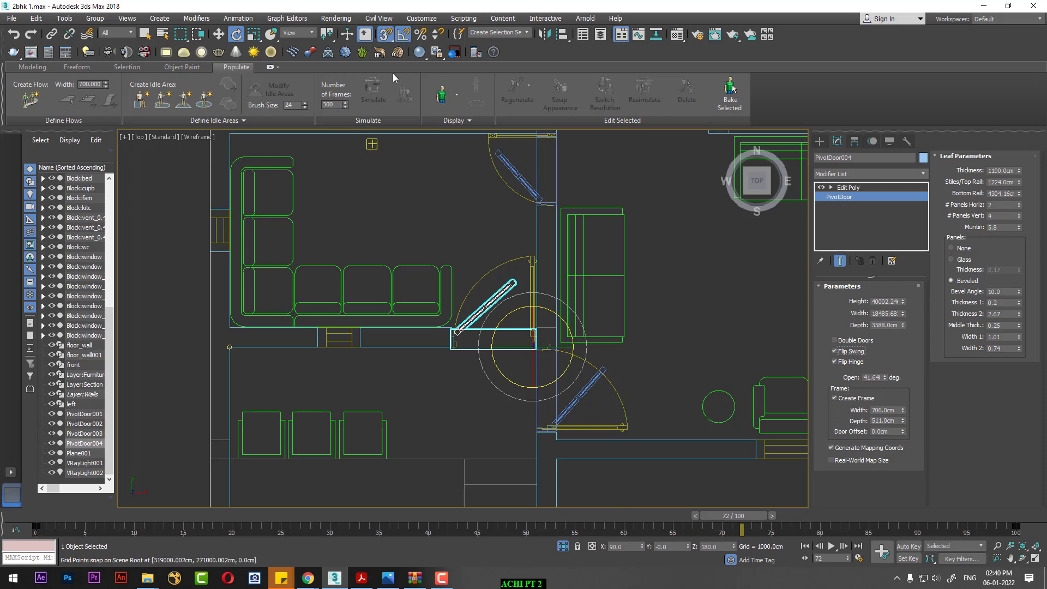
# Mirror PivotDoor004 on the X axis with No Clone and slide it left into the wall opening
pyautogui.click(545, 34)
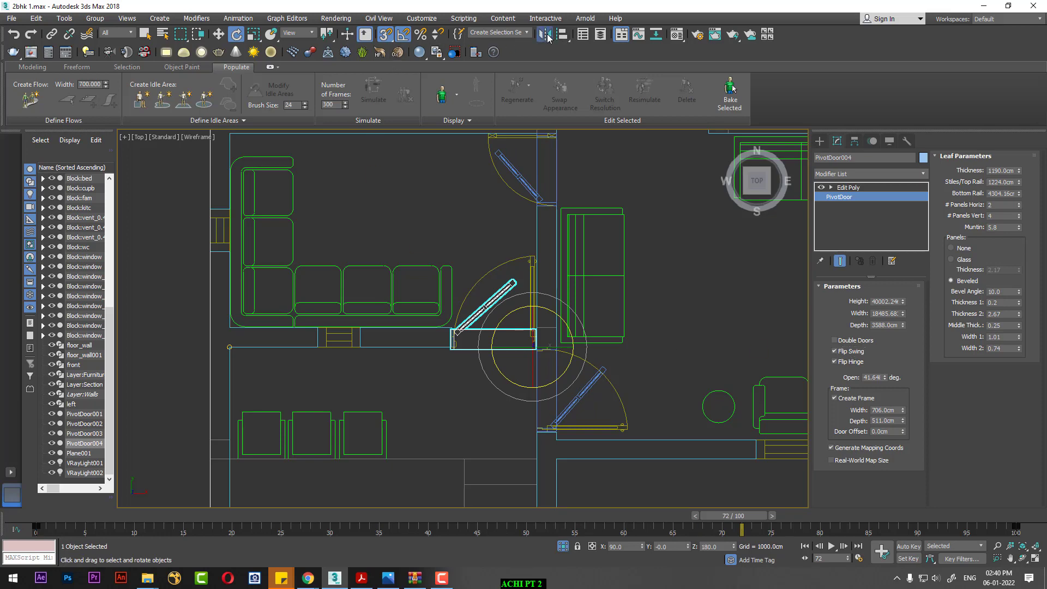
pyautogui.moveTo(515, 192); pyautogui.dragTo(747, 158)
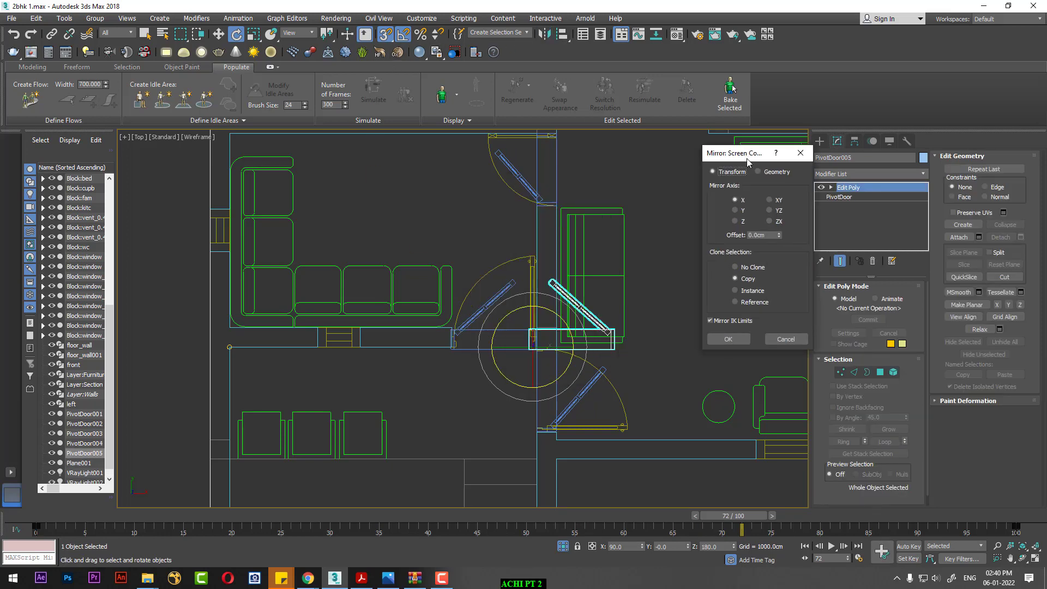
pyautogui.click(735, 268)
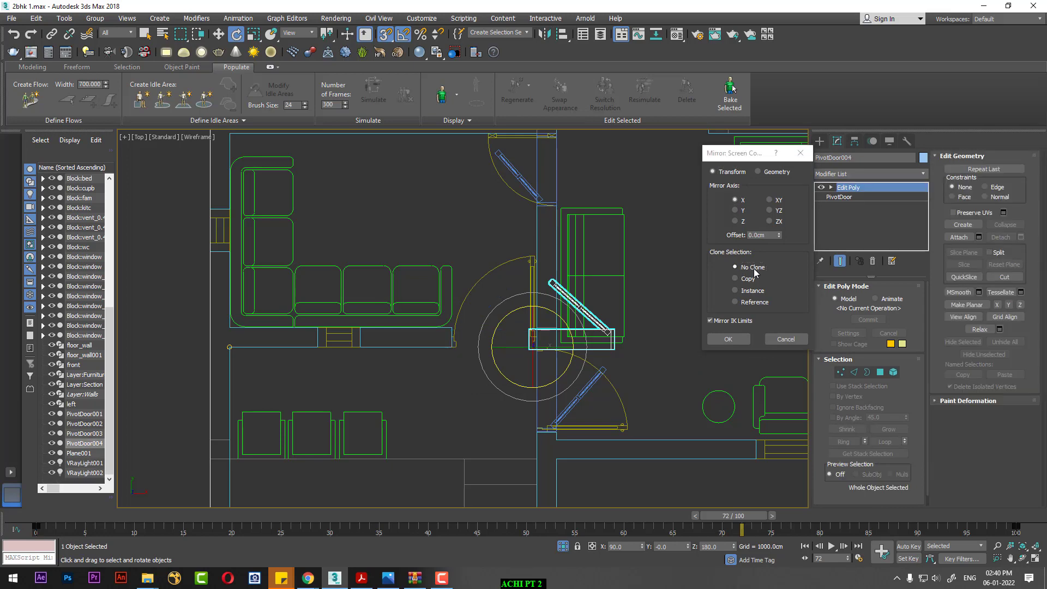
pyautogui.click(729, 339)
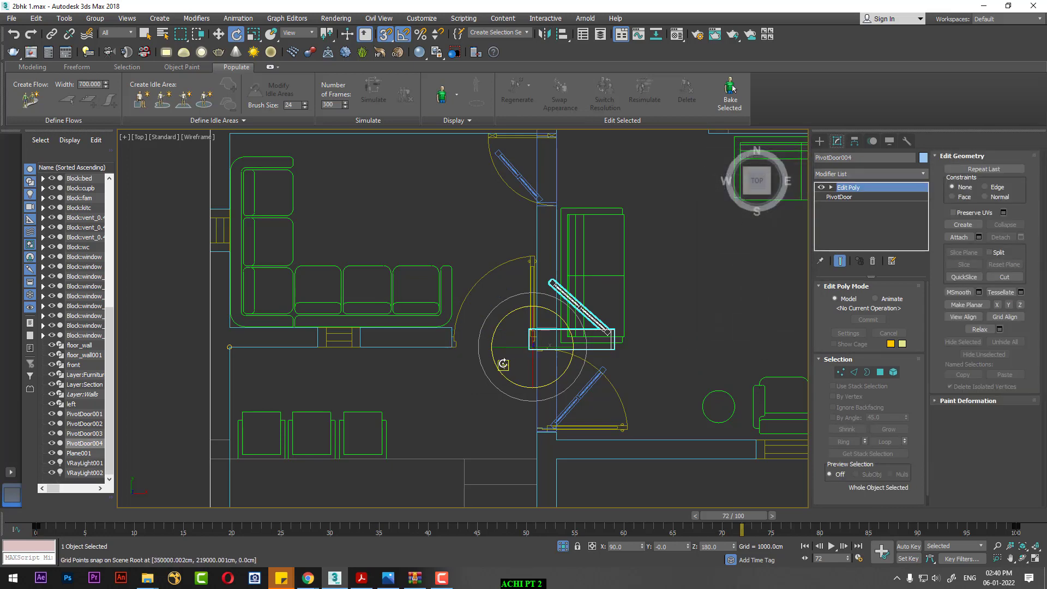
pyautogui.press('w')
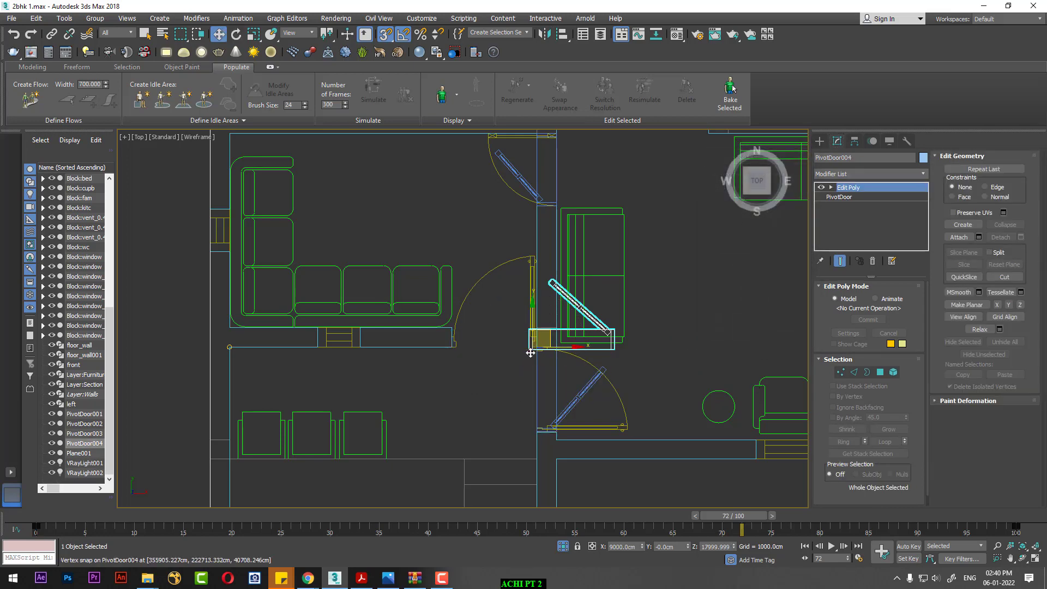
pyautogui.moveTo(531, 353); pyautogui.dragTo(457, 345)
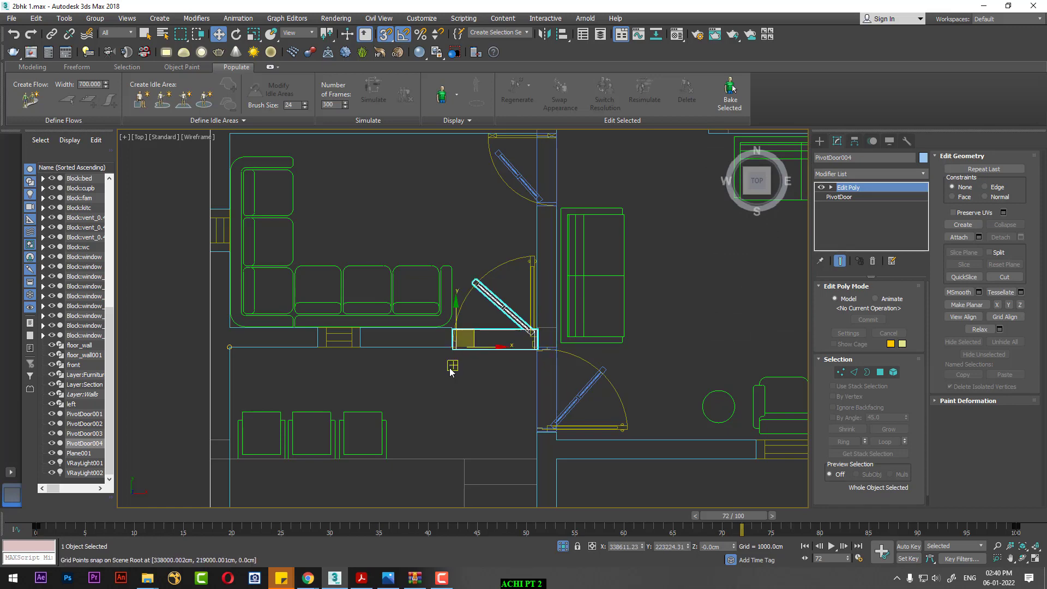
# Scrub the timeline to frame 93 and view the open doors in the four-viewport layout
pyautogui.scroll(3, 498, 332)
pyautogui.scroll(3, 498, 327)
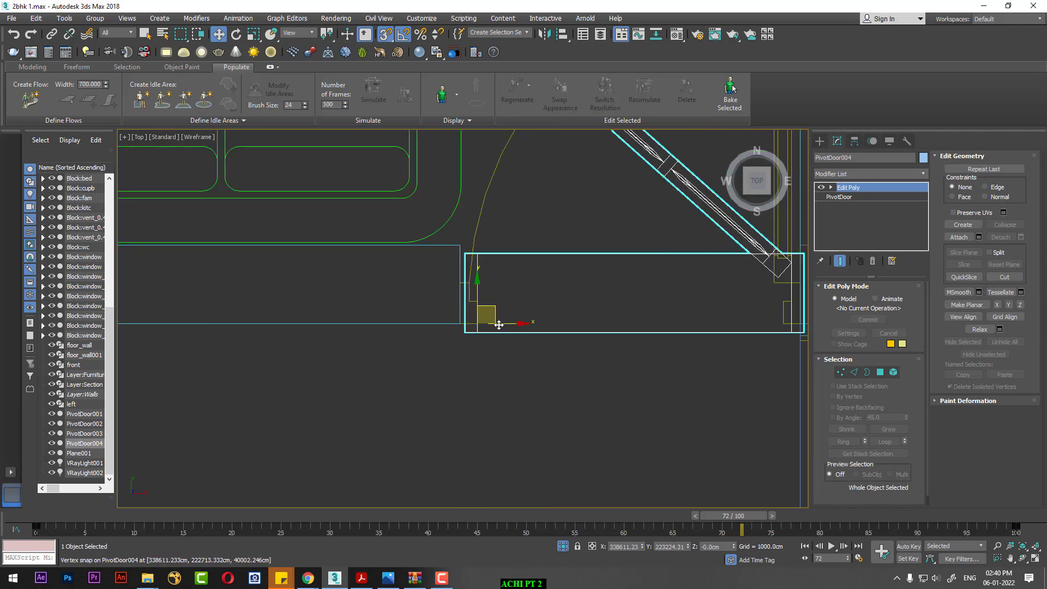
pyautogui.scroll(-1, 467, 334)
pyautogui.scroll(-3, 510, 373)
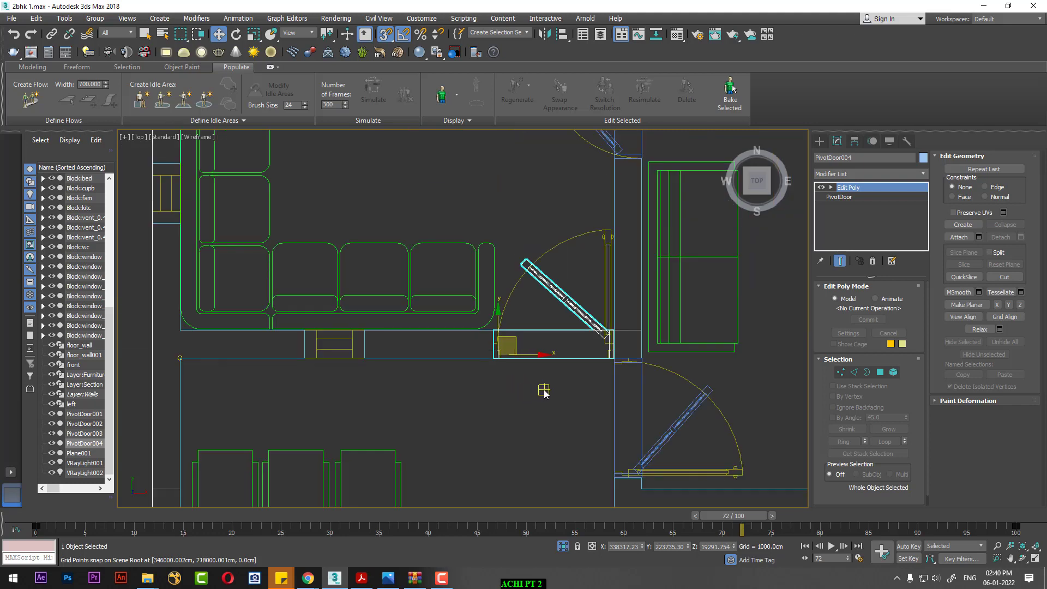
pyautogui.scroll(-1, 540, 389)
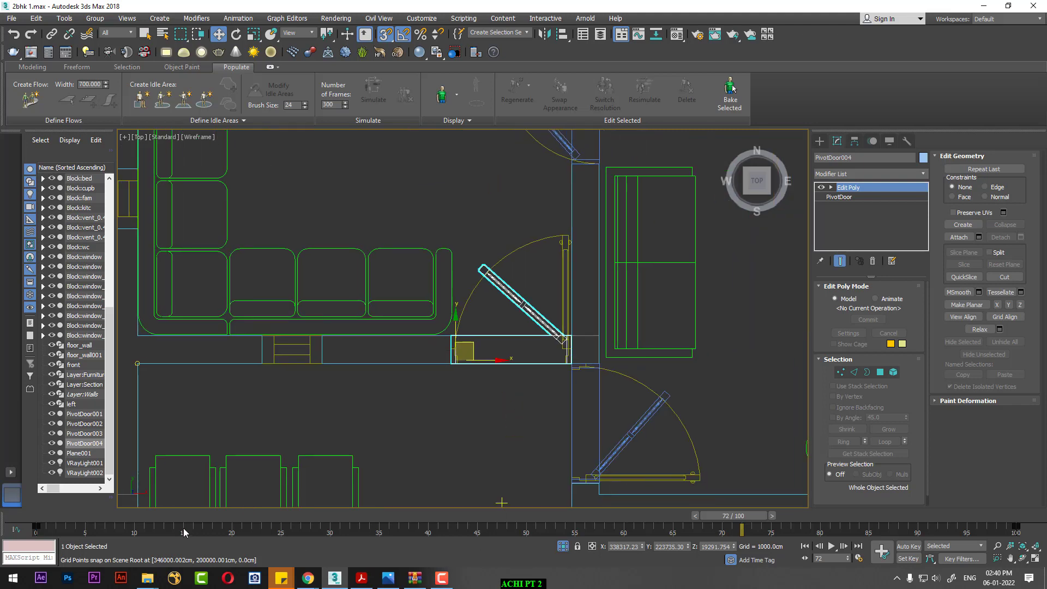
pyautogui.moveTo(715, 517)
pyautogui.mouseDown()
pyautogui.moveTo(205, 516)
pyautogui.moveTo(938, 516)
pyautogui.mouseUp()
pyautogui.press('w')
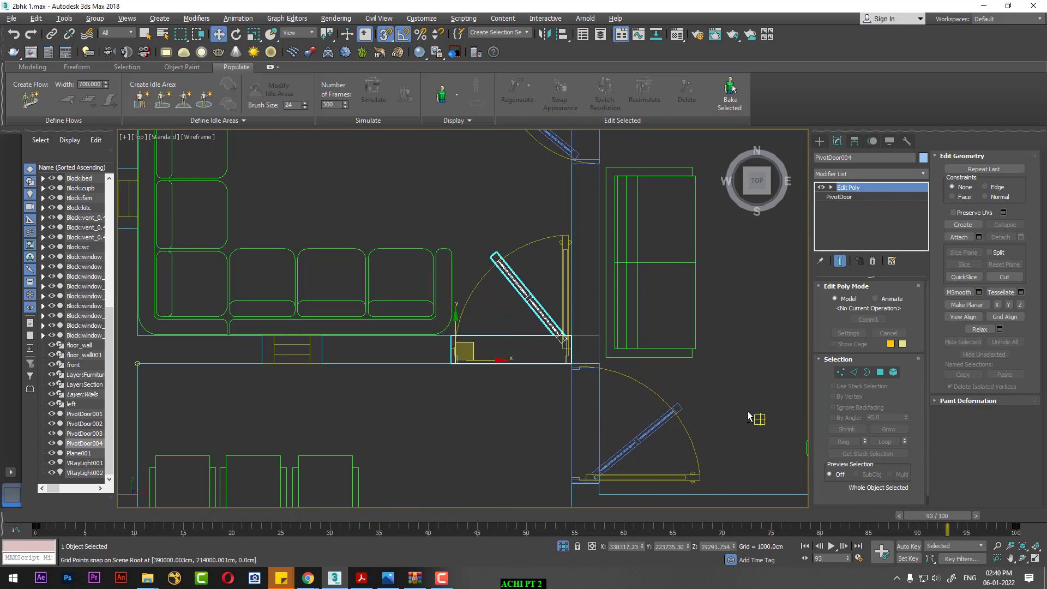
pyautogui.hotkey('alt', 'w')
pyautogui.keyDown('alt'); pyautogui.moveTo(744, 393); pyautogui.dragTo(656, 455, button='middle'); pyautogui.keyUp('alt')
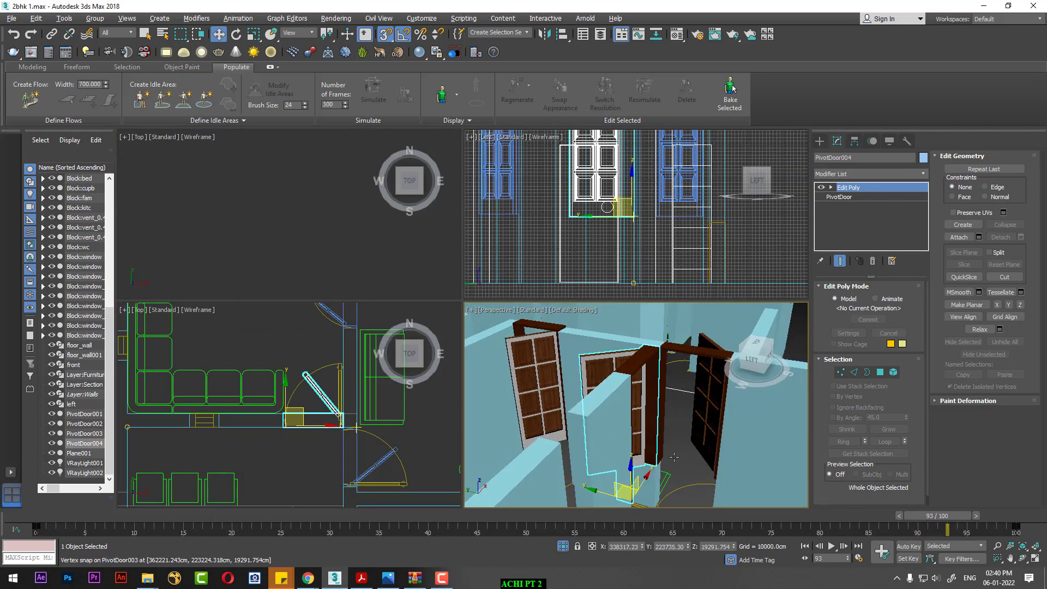
# Select the three pivot doors PivotDoor002, 003 and 004 in the enlarged perspective view
pyautogui.moveTo(656, 456)
pyautogui.keyDown('alt'); pyautogui.mouseDown(button='middle')
pyautogui.moveTo(665, 455)
pyautogui.moveTo(655, 393)
pyautogui.moveTo(615, 376)
pyautogui.moveTo(636, 369)
pyautogui.mouseUp(button='middle'); pyautogui.keyUp('alt')
pyautogui.hotkey('alt', 'w')
pyautogui.scroll(-2, 664, 454)
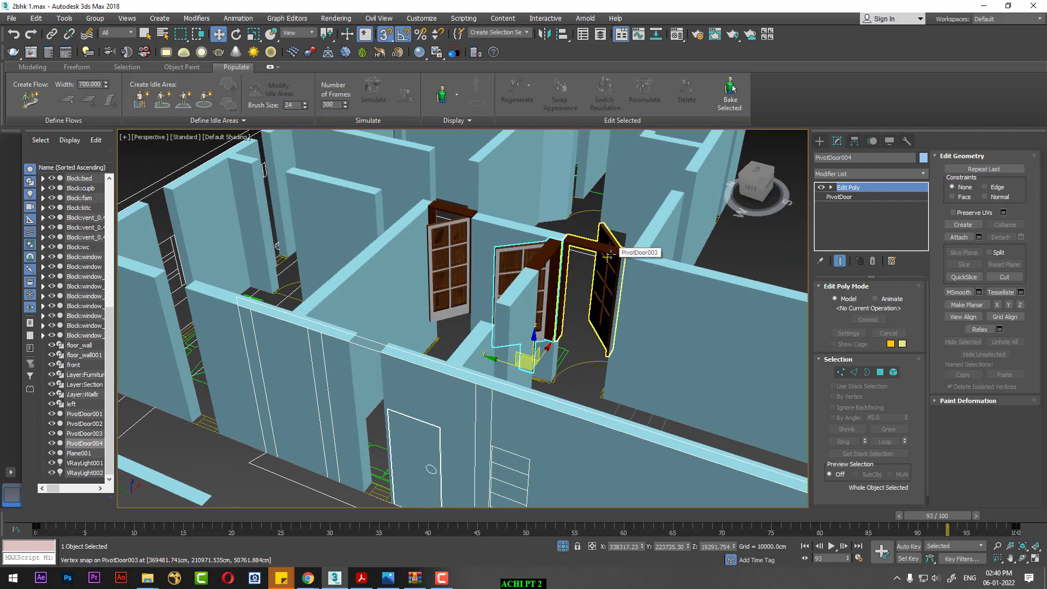
pyautogui.click(608, 255)
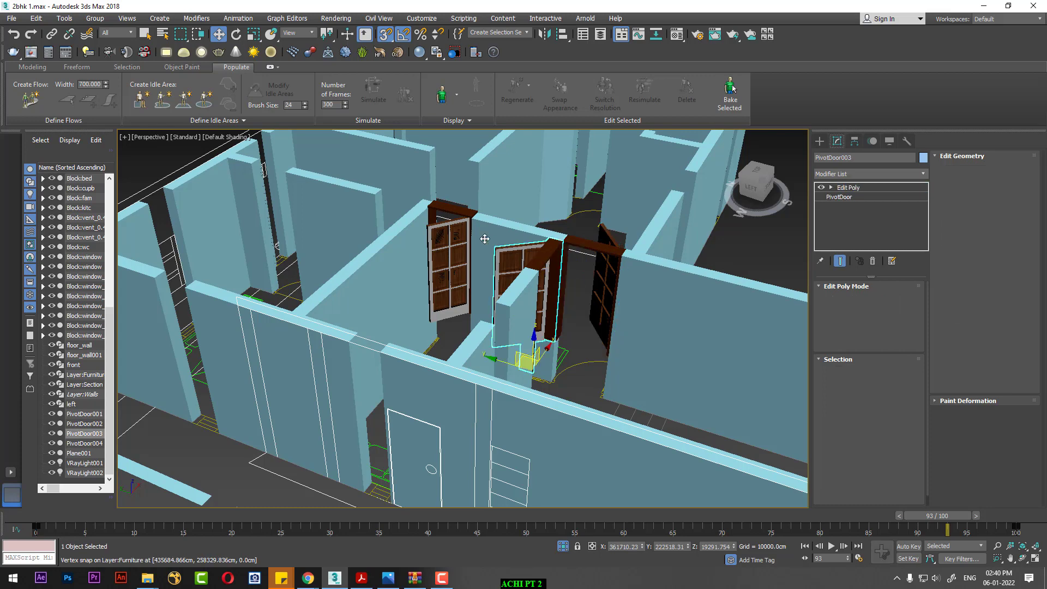
pyautogui.click(451, 261)
pyautogui.keyDown('ctrl'); pyautogui.click(598, 255); pyautogui.keyUp('ctrl')
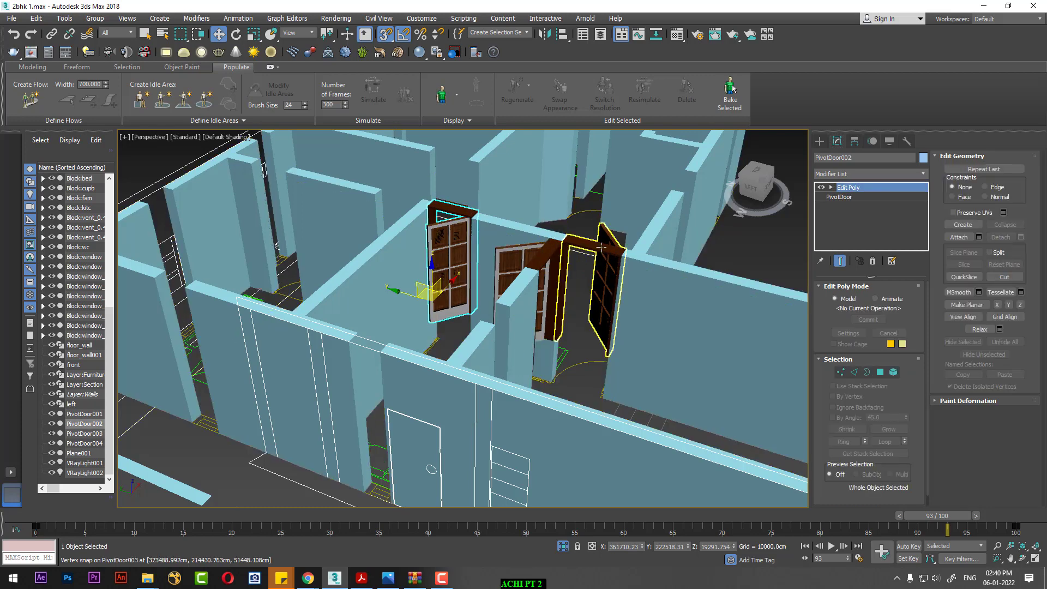
pyautogui.keyDown('ctrl'); pyautogui.click(550, 259); pyautogui.keyUp('ctrl')
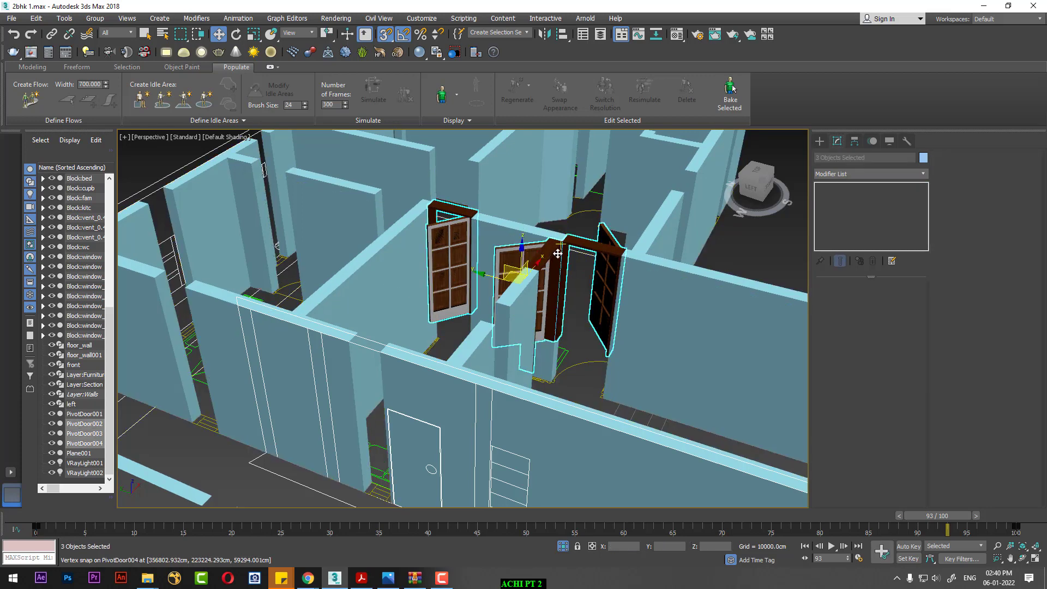
# Briefly isolate the three selected doors, then end isolation and restore the four-view layout
pyautogui.keyDown('alt'); pyautogui.moveTo(554, 247); pyautogui.dragTo(490, 278, button='middle'); pyautogui.keyUp('alt')
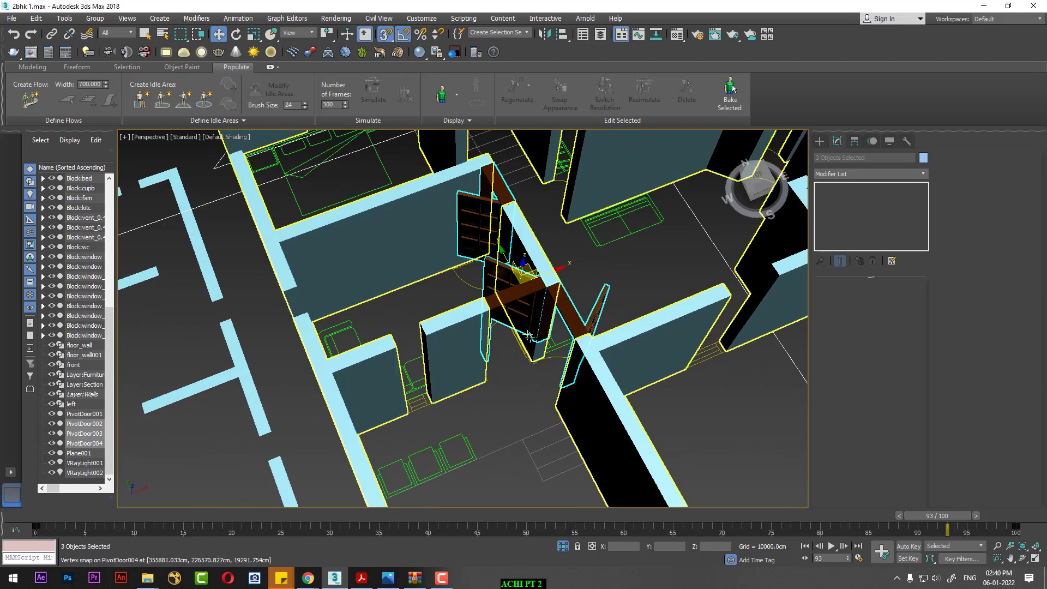
pyautogui.hotkey('alt', 'q')
pyautogui.rightClick(528, 303)
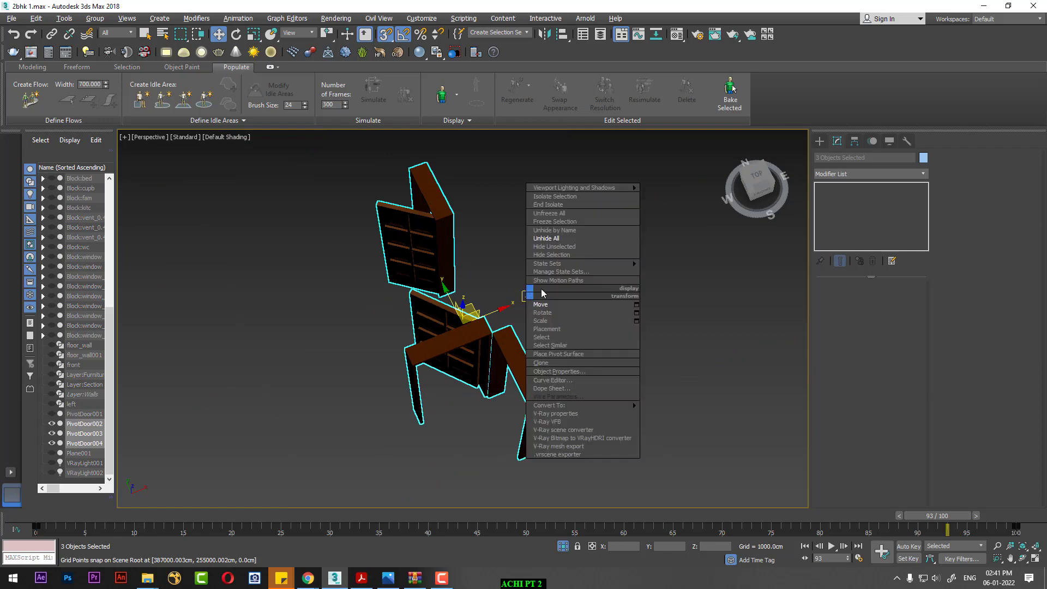
pyautogui.click(575, 236)
pyautogui.hotkey('alt', 'w')
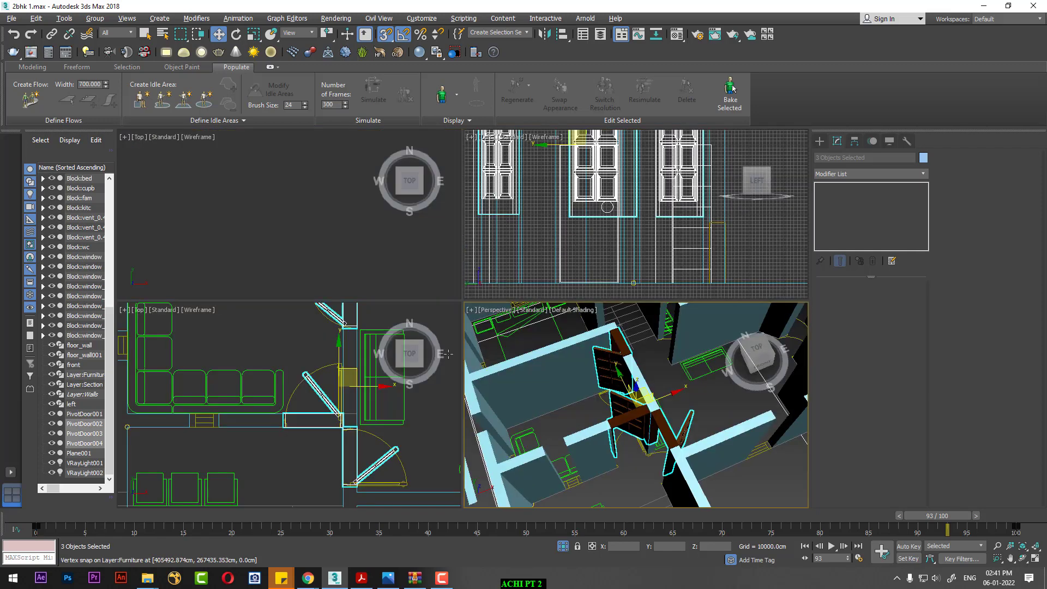
# In the enlarged Left view, turn snapping off and lower the three doors into the openings
pyautogui.rightClick(576, 254)
pyautogui.hotkey('alt', 'w')
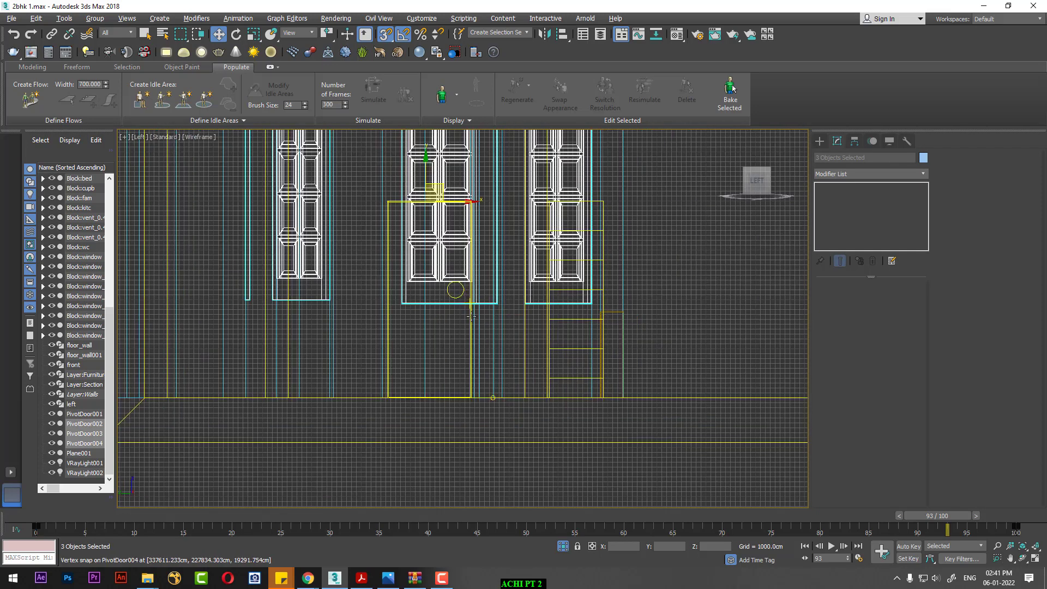
pyautogui.scroll(-2, 468, 315)
pyautogui.moveTo(427, 158); pyautogui.dragTo(430, 260)
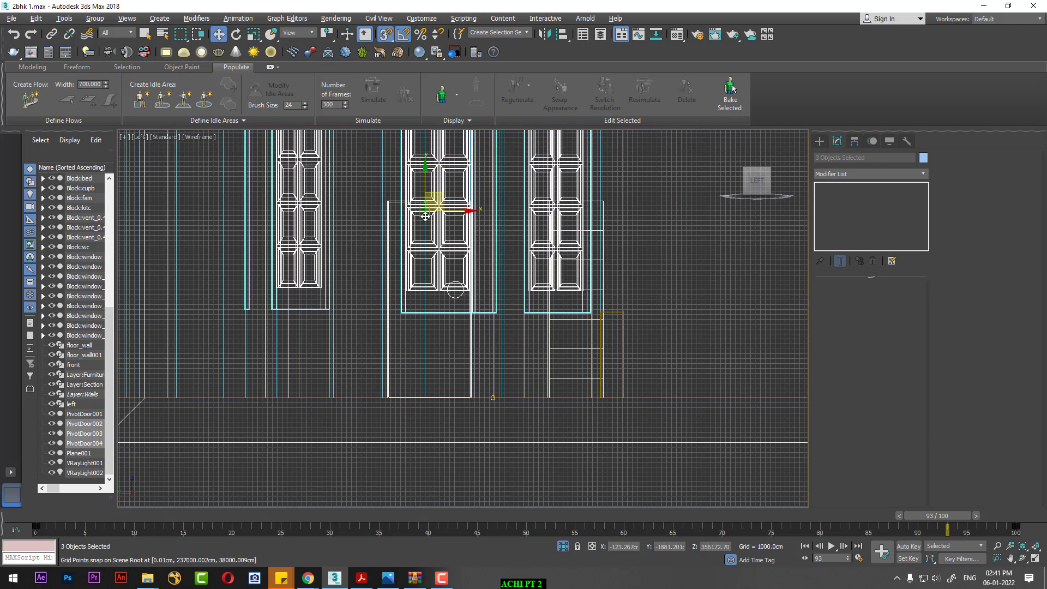
pyautogui.moveTo(427, 260); pyautogui.dragTo(426, 200)
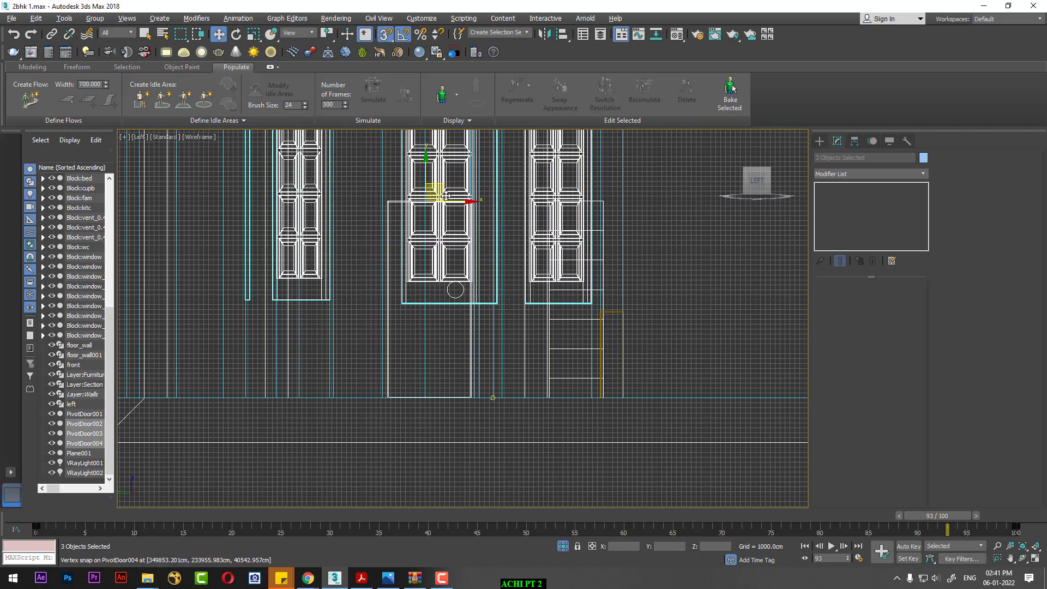
pyautogui.press('s')
pyautogui.moveTo(427, 157); pyautogui.dragTo(421, 251)
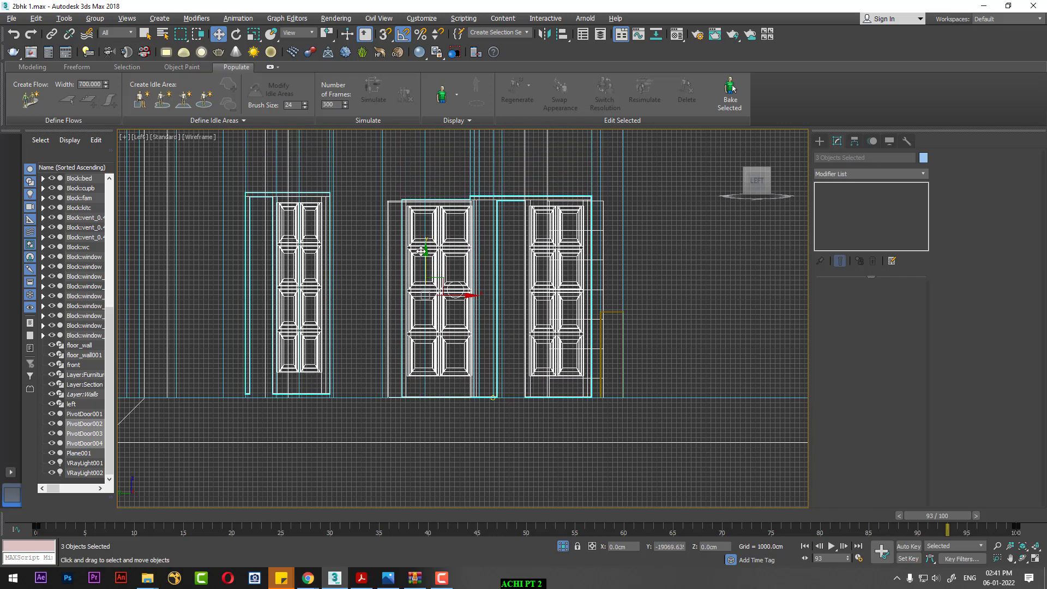
# Nudge the doors slightly into final position and return to the four-viewport layout
pyautogui.scroll(5, 419, 251)
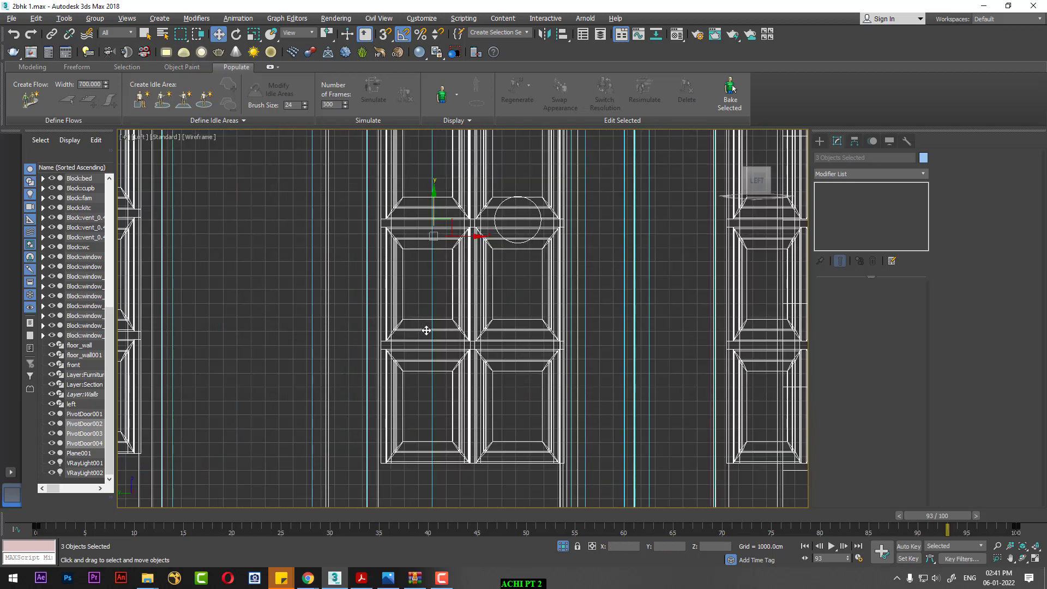
pyautogui.moveTo(419, 251); pyautogui.dragTo(447, 173, button='middle')
pyautogui.scroll(-2, 465, 254)
pyautogui.scroll(-1, 447, 306)
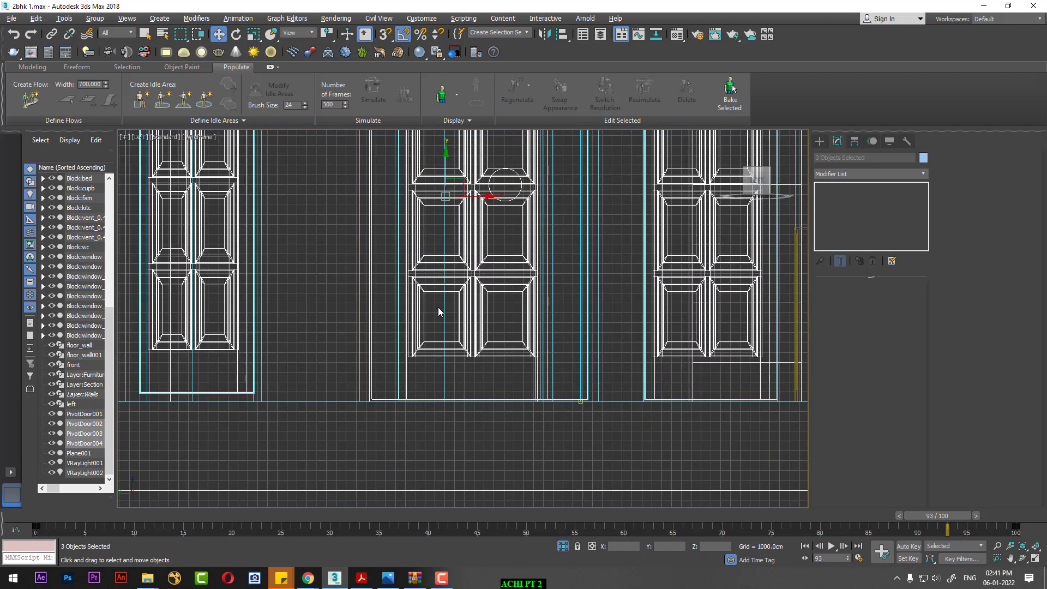
pyautogui.moveTo(452, 254); pyautogui.dragTo(454, 268, button='middle')
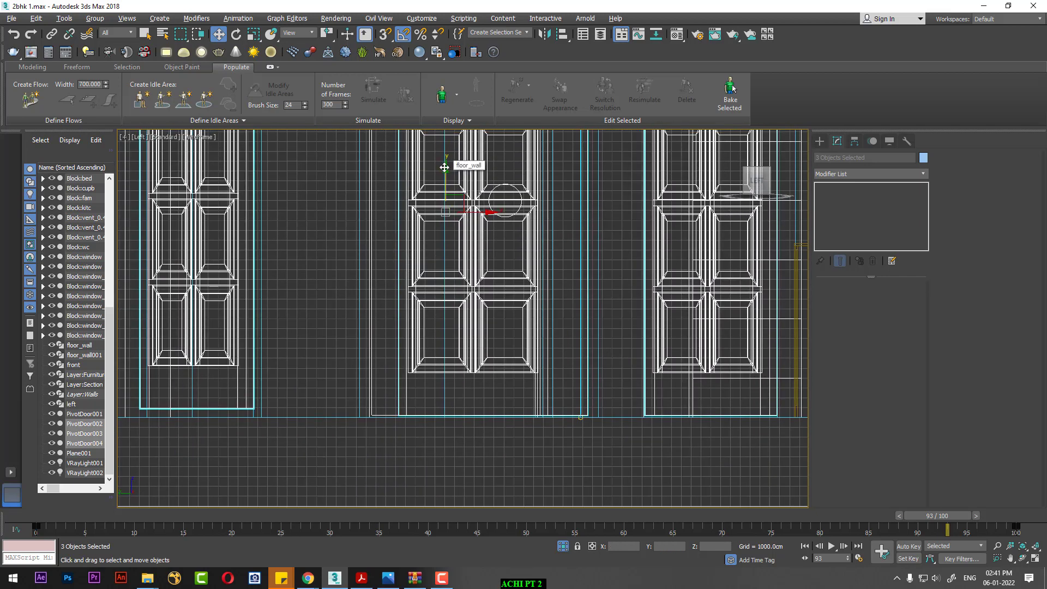
pyautogui.moveTo(445, 167); pyautogui.dragTo(444, 168)
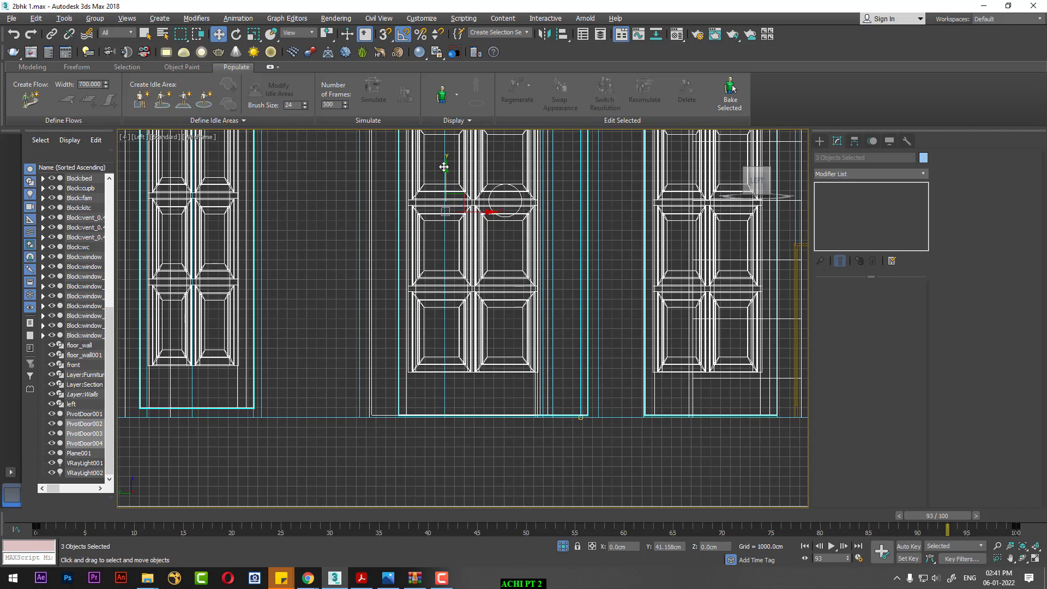
pyautogui.scroll(-3, 450, 344)
pyautogui.hotkey('alt', 'w')
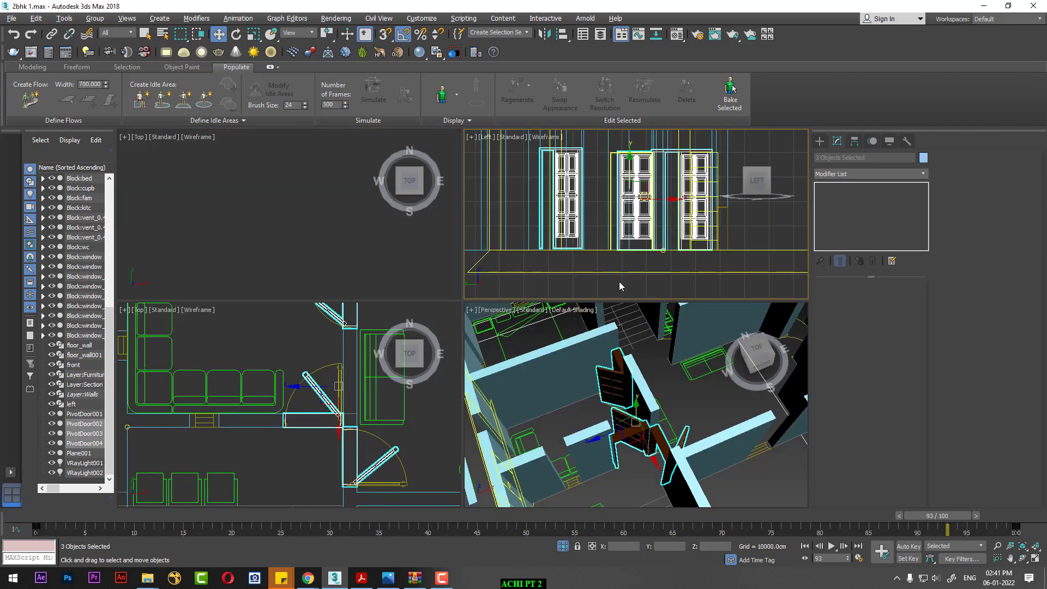
# Select the floor_wall walls object in the enlarged perspective view
pyautogui.moveTo(578, 349)
pyautogui.keyDown('alt'); pyautogui.mouseDown(button='middle')
pyautogui.moveTo(547, 326)
pyautogui.moveTo(561, 310)
pyautogui.mouseUp(button='middle'); pyautogui.keyUp('alt')
pyautogui.hotkey('alt', 'w')
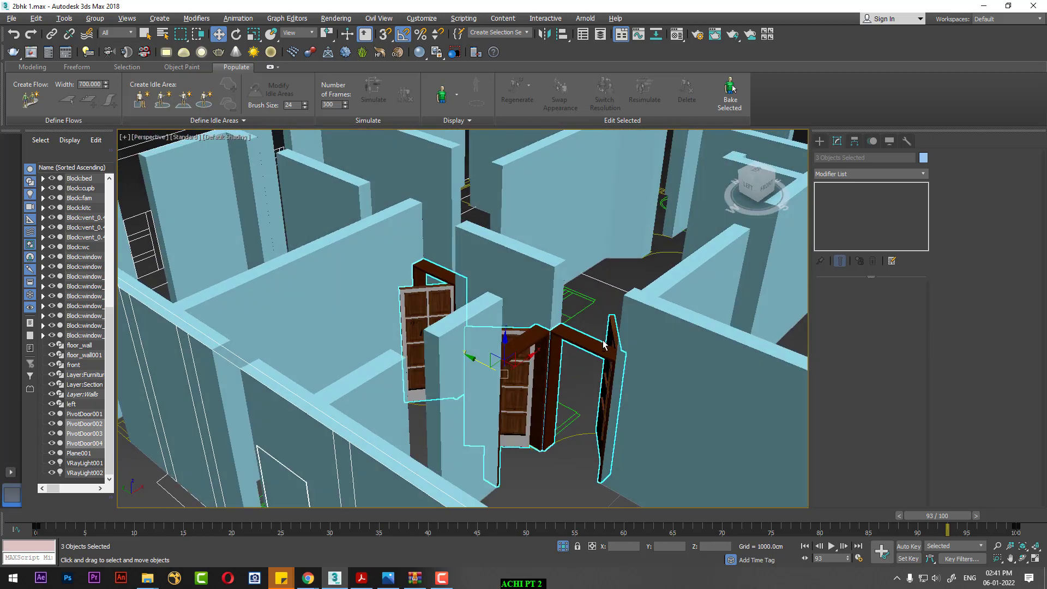
pyautogui.click(561, 310)
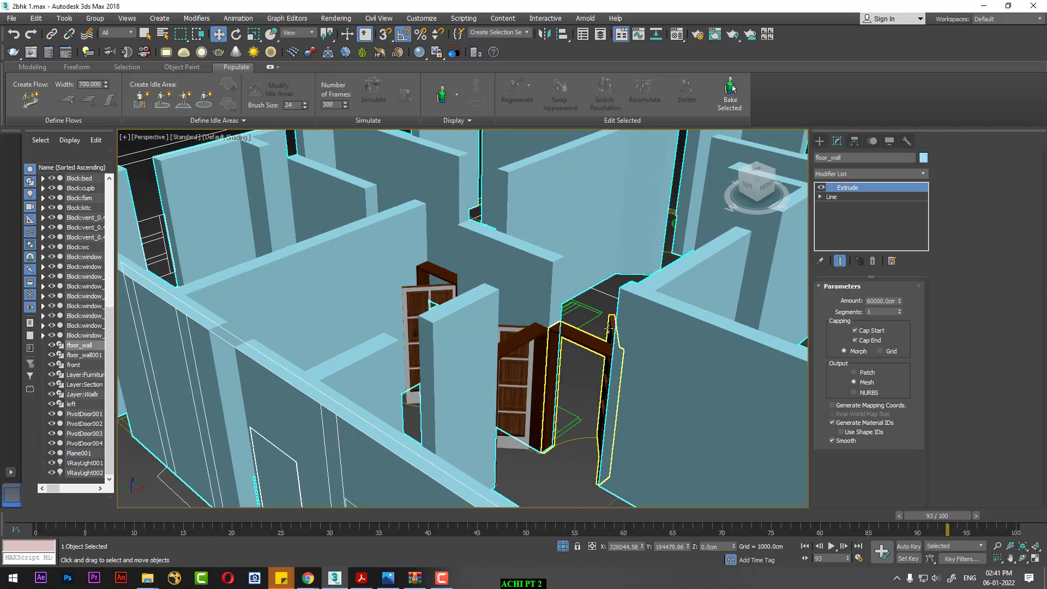
pyautogui.scroll(-10, 634, 373)
pyautogui.scroll(-3, 634, 373)
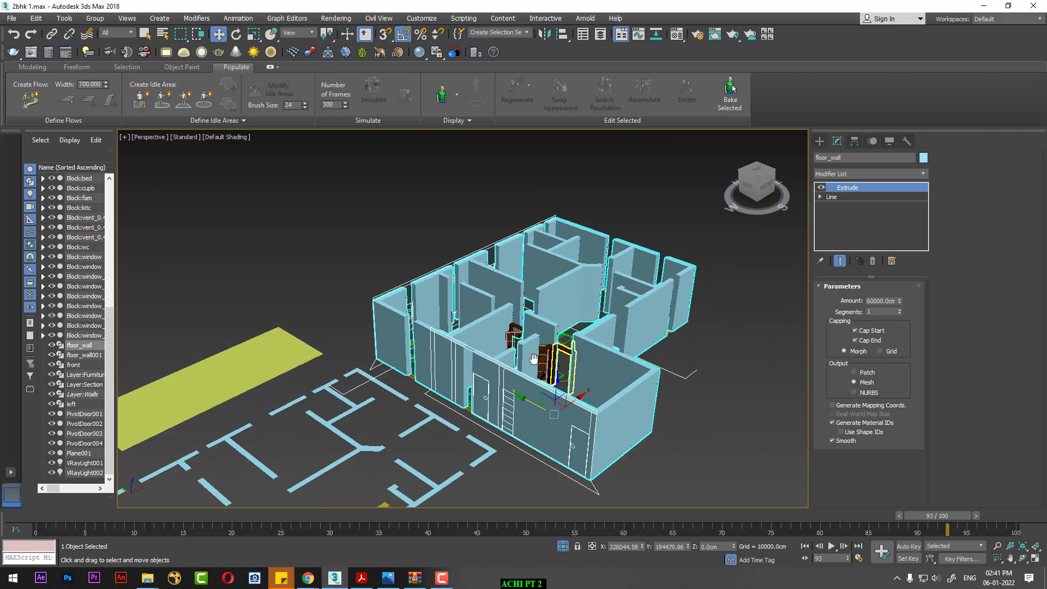
pyautogui.scroll(-3, 670, 389)
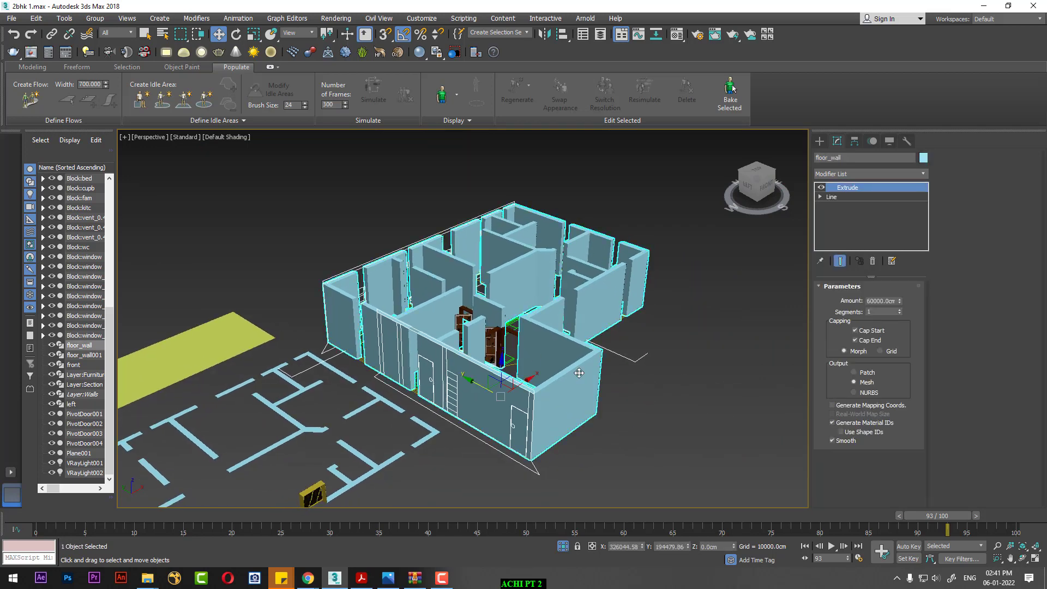
pyautogui.click(713, 366)
pyautogui.click(564, 361)
# Isolate floor_wall and display it shaded with edged faces, orbiting around it
pyautogui.hotkey('alt', 'q')
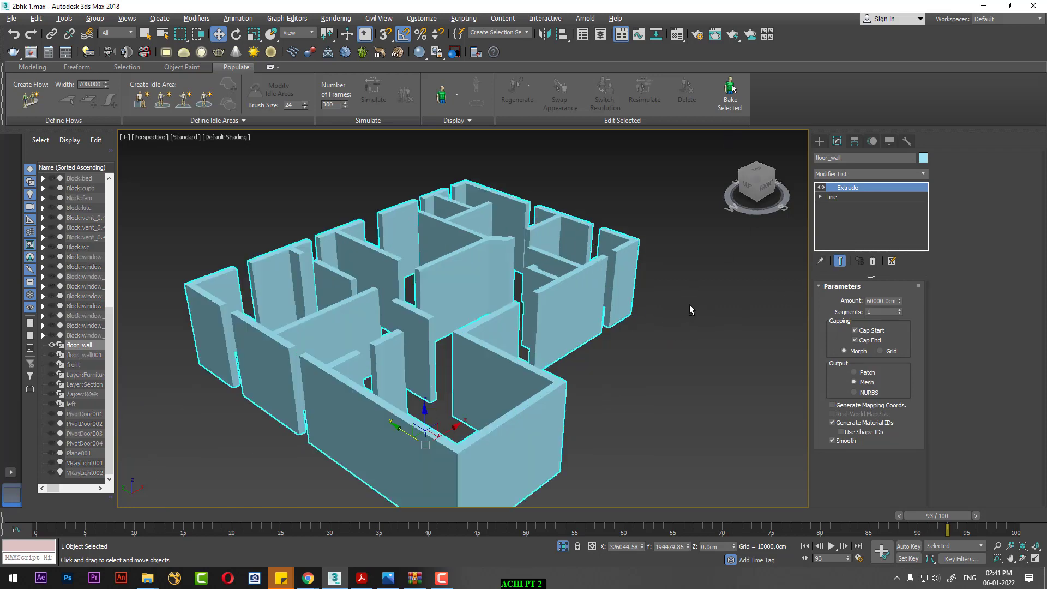
pyautogui.press('F3')
pyautogui.press('F4')
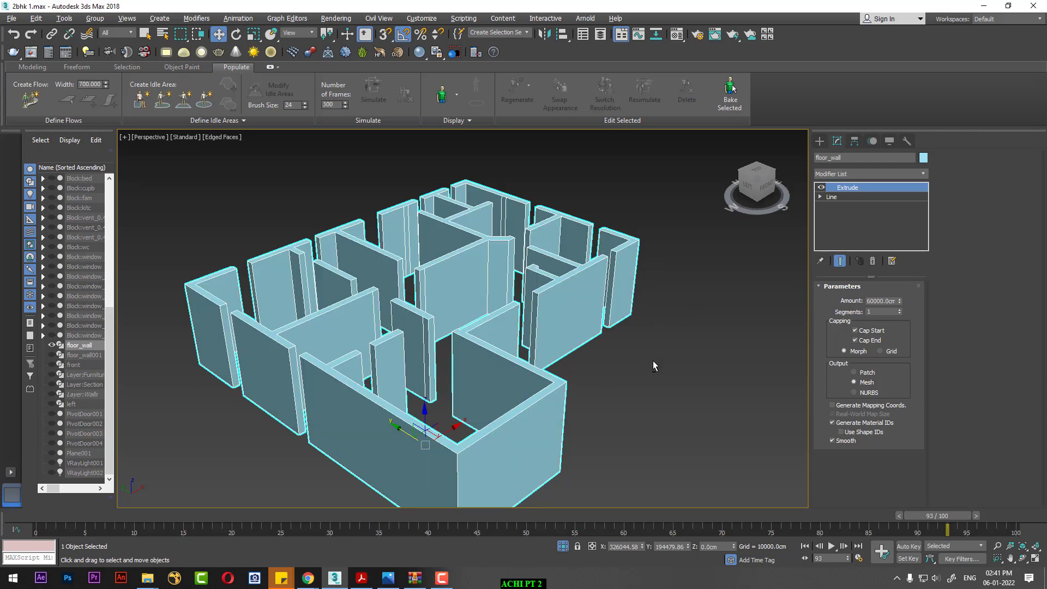
pyautogui.moveTo(653, 361)
pyautogui.keyDown('alt'); pyautogui.mouseDown(button='middle')
pyautogui.moveTo(658, 384)
pyautogui.moveTo(744, 349)
pyautogui.mouseUp(button='middle'); pyautogui.keyUp('alt')
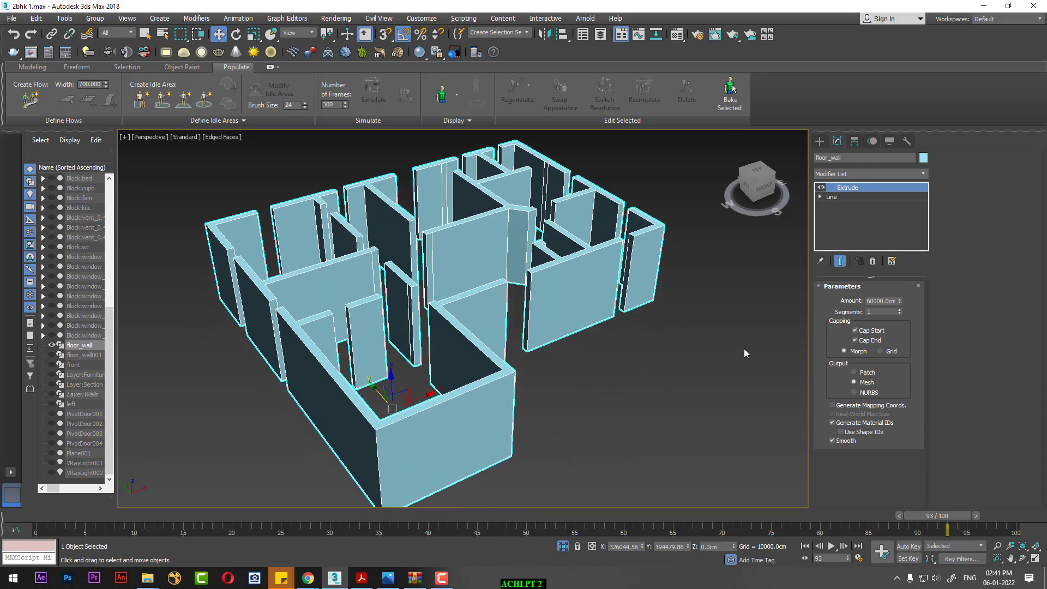
# Save a copy of the scene named 2bhk 02 via File > Save Copy As
pyautogui.click(12, 18)
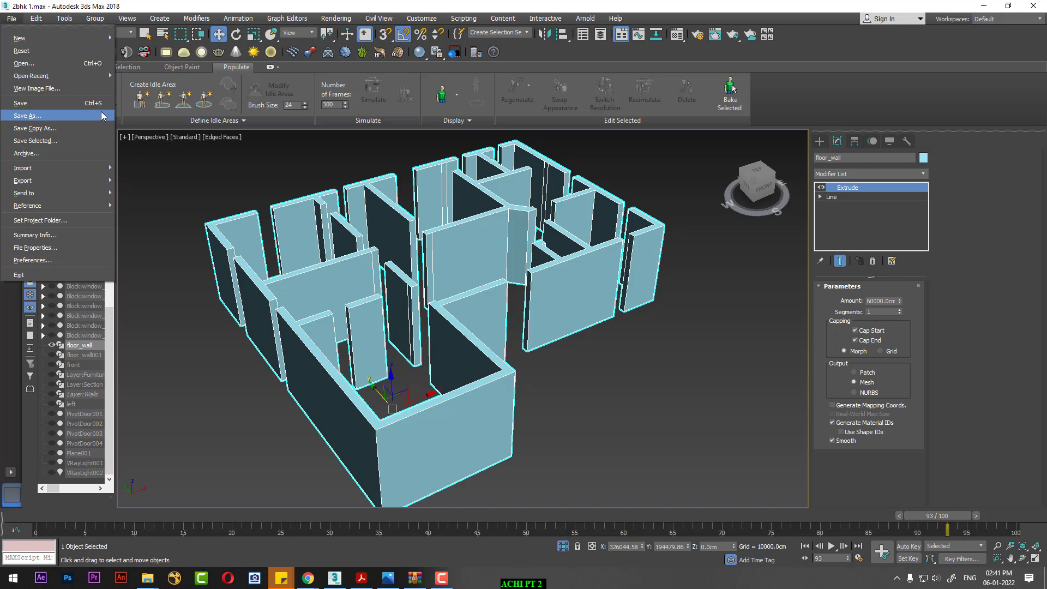
pyautogui.click(73, 127)
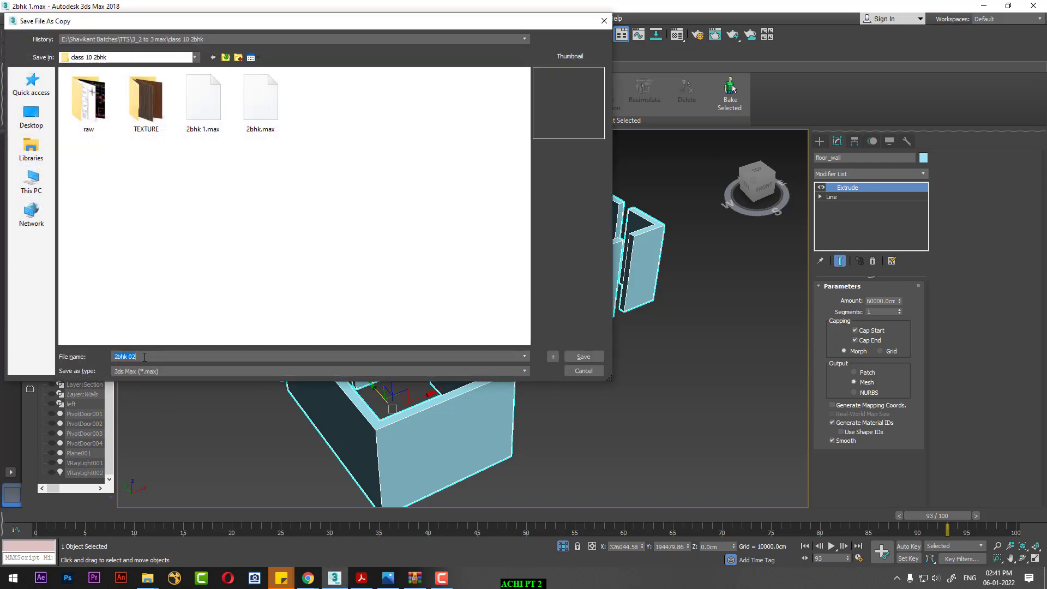
pyautogui.click(582, 356)
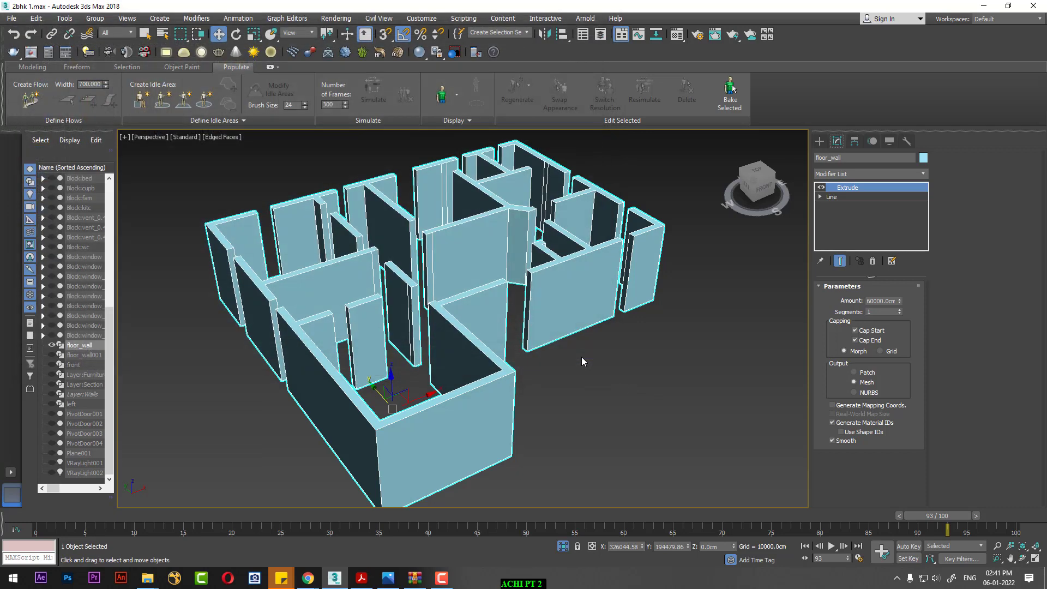
# Add an Edit Poly modifier to floor_wall and enter Vertex sub-object mode
pyautogui.click(856, 171)
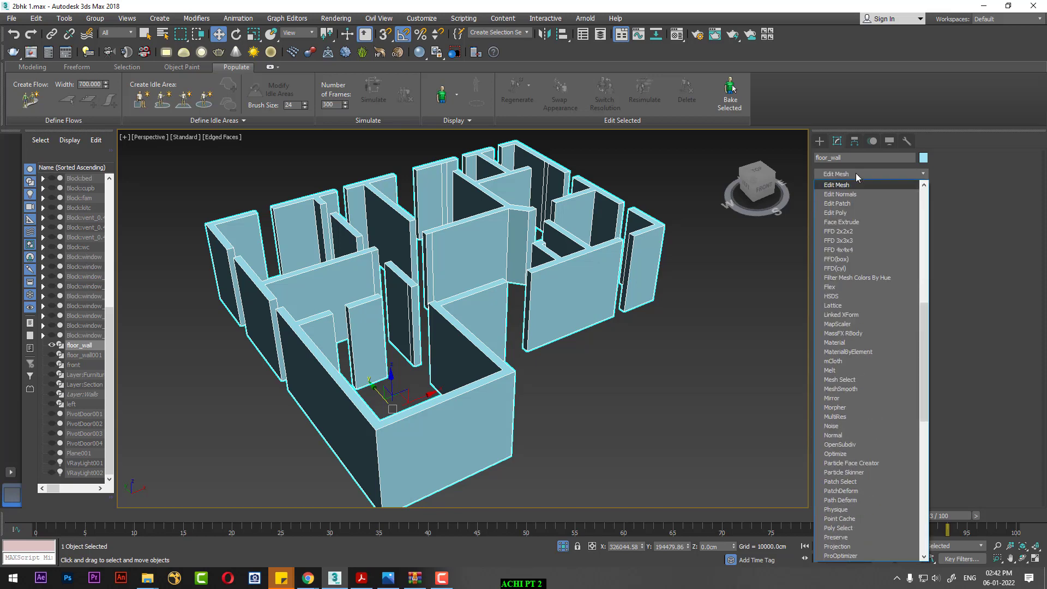
pyautogui.click(851, 214)
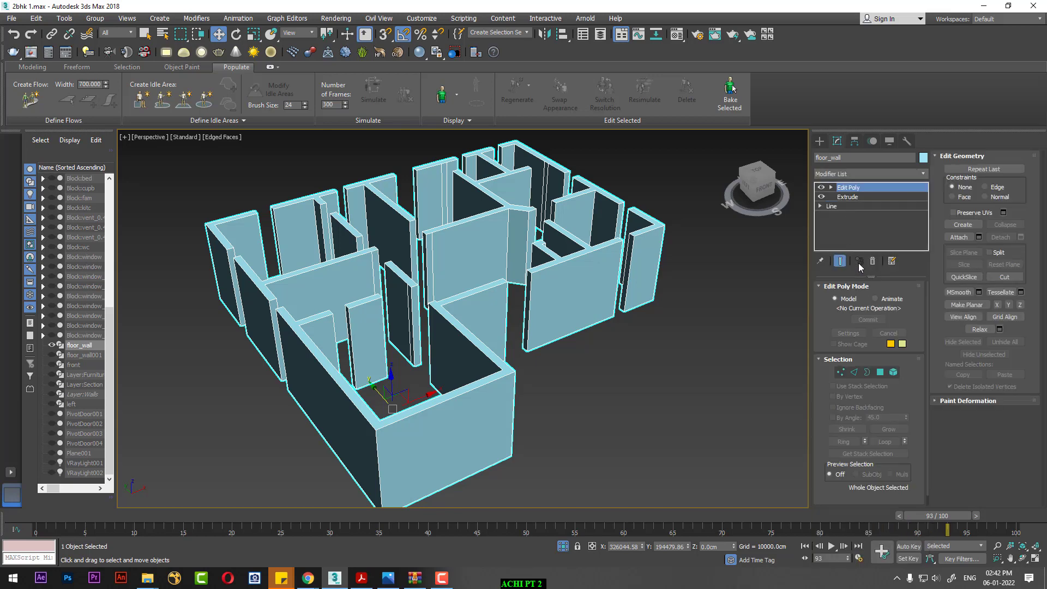
pyautogui.click(841, 372)
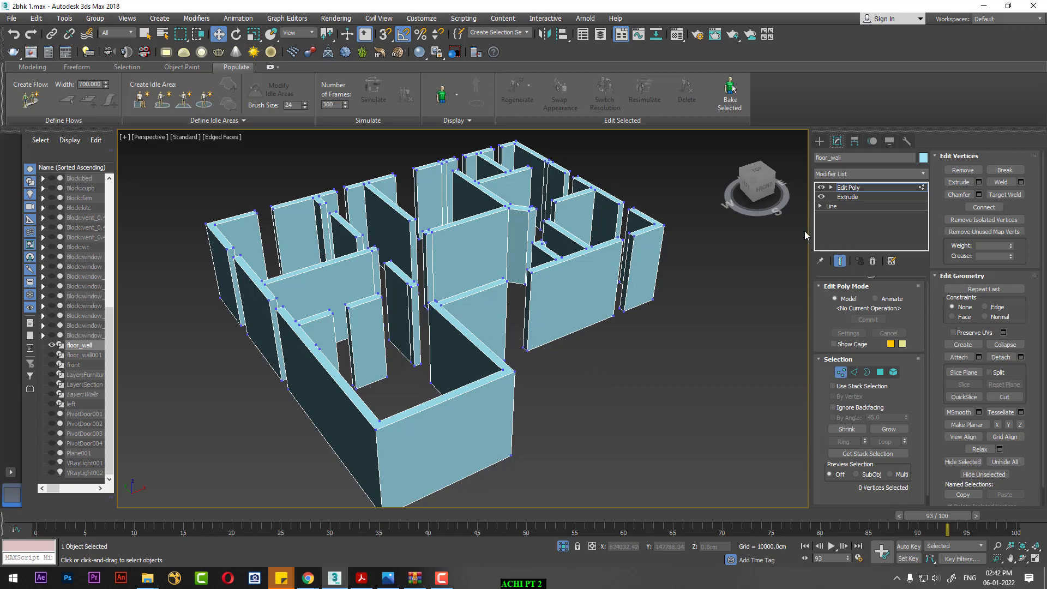
pyautogui.moveTo(457, 389)
pyautogui.mouseDown(button='middle')
pyautogui.moveTo(475, 387)
pyautogui.moveTo(498, 355)
pyautogui.moveTo(568, 314)
pyautogui.mouseUp(button='middle')
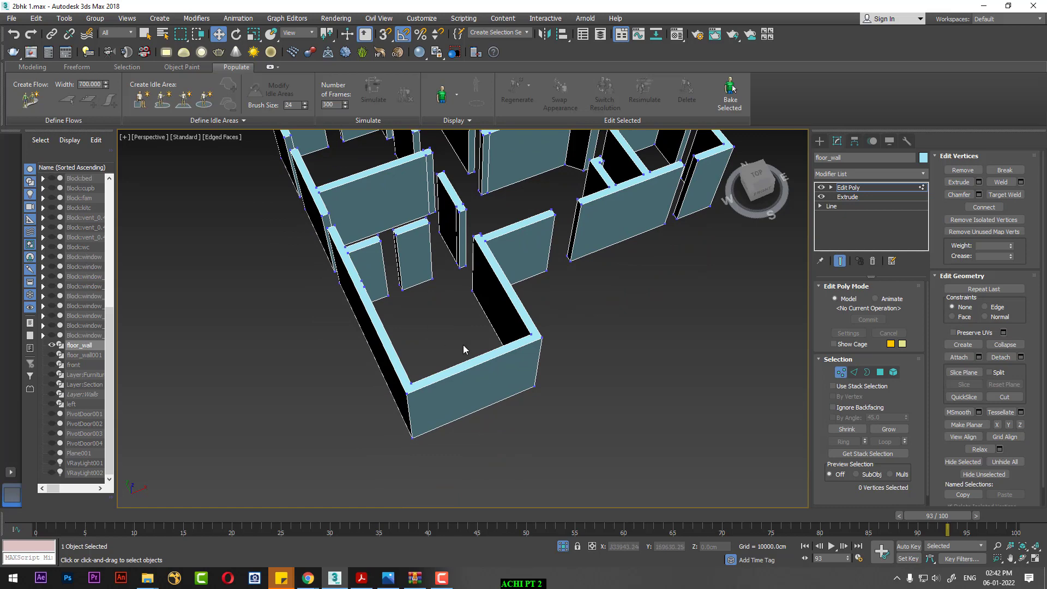
pyautogui.moveTo(463, 344); pyautogui.dragTo(427, 309, button='middle')
# In the Top view, select a wall's four corner vertices and connect them
pyautogui.press('t')
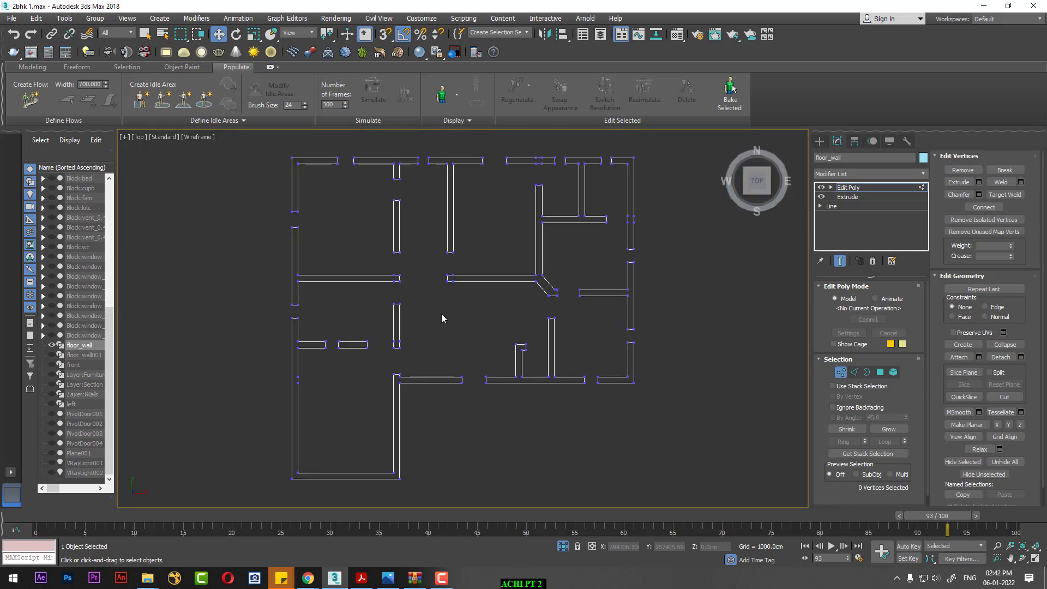
pyautogui.scroll(-2, 442, 314)
pyautogui.scroll(5, 458, 341)
pyautogui.scroll(3, 545, 300)
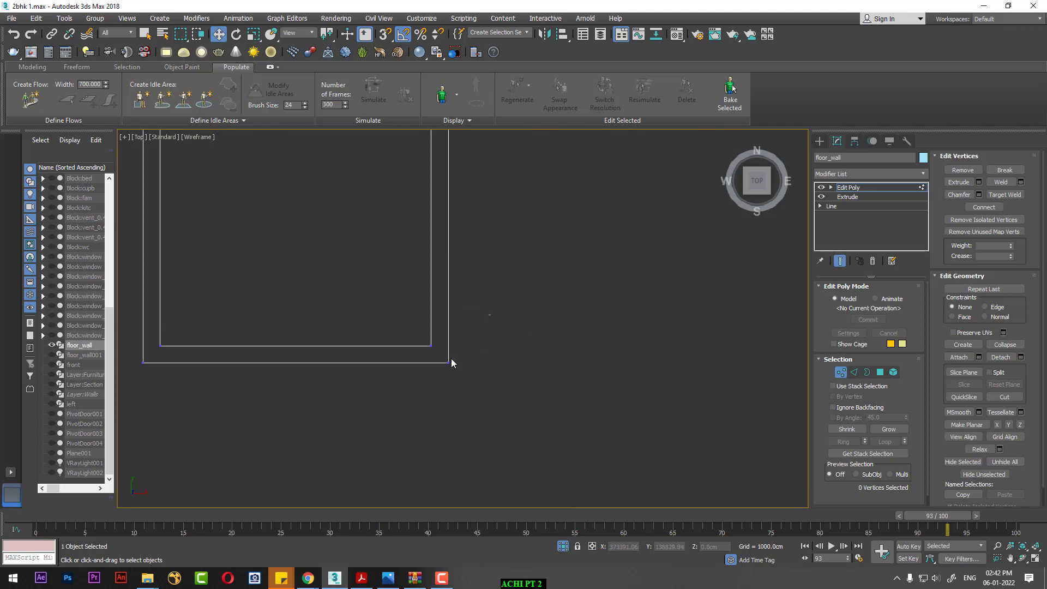
pyautogui.moveTo(451, 362); pyautogui.dragTo(425, 338)
pyautogui.rightClick(504, 294)
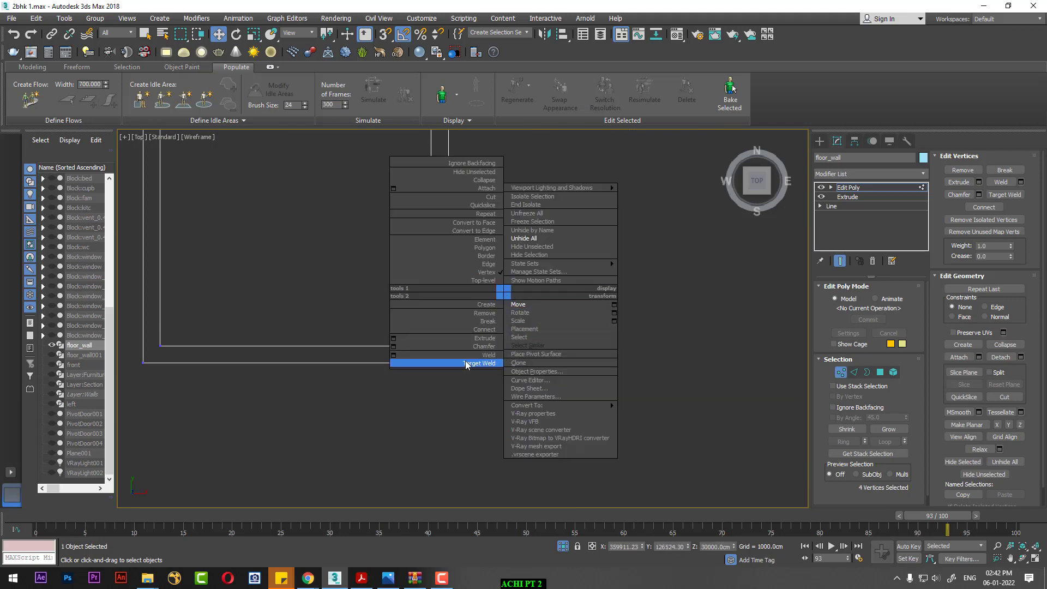
pyautogui.click(494, 330)
# Select vertex pairs at the left, lower and upper wall corners of the plan
pyautogui.moveTo(161, 392); pyautogui.dragTo(450, 362, button='middle')
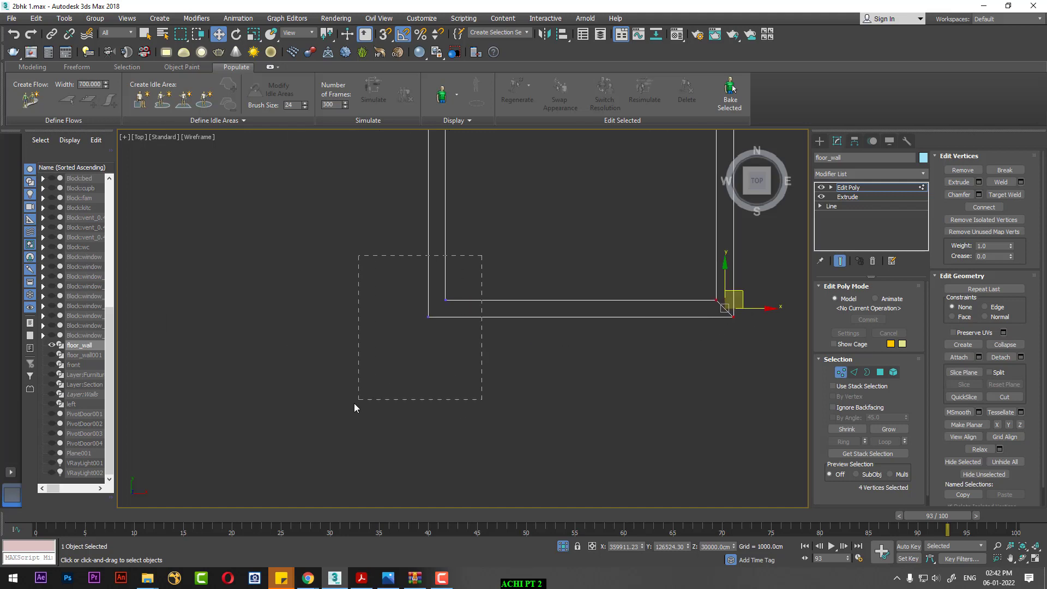
pyautogui.moveTo(354, 408); pyautogui.dragTo(351, 403)
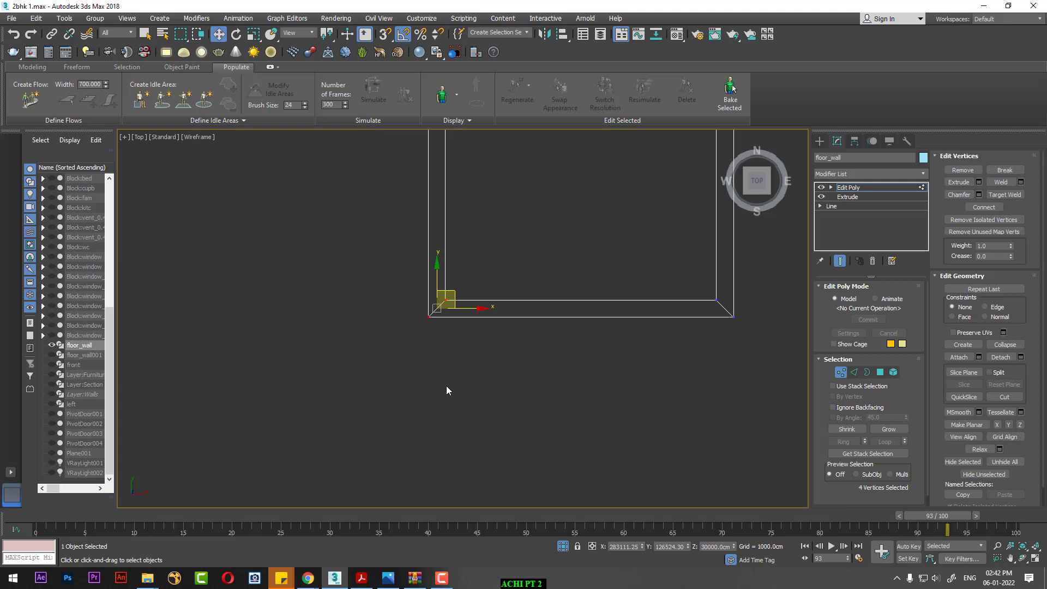
pyautogui.moveTo(473, 397); pyautogui.dragTo(446, 388, button='middle')
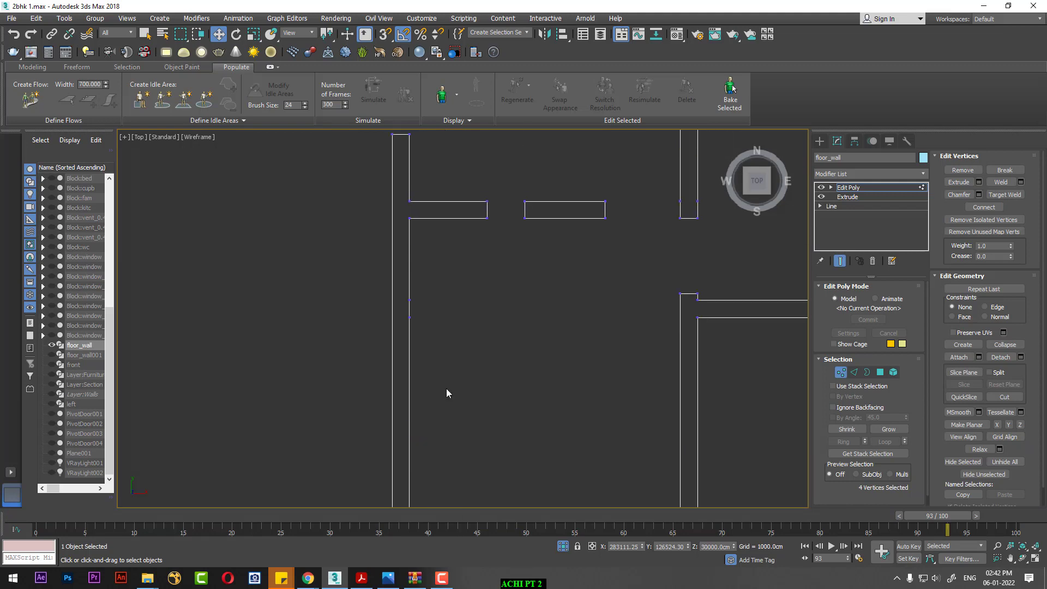
pyautogui.moveTo(445, 319); pyautogui.dragTo(453, 395, button='middle')
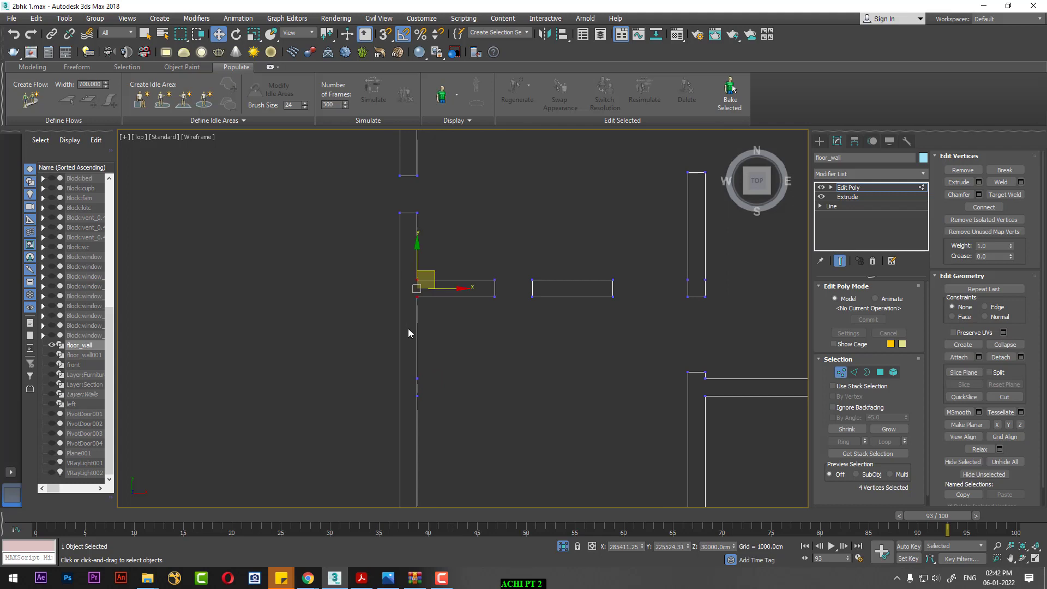
pyautogui.moveTo(630, 358); pyautogui.dragTo(497, 332, button='middle')
pyautogui.scroll(4, 583, 361)
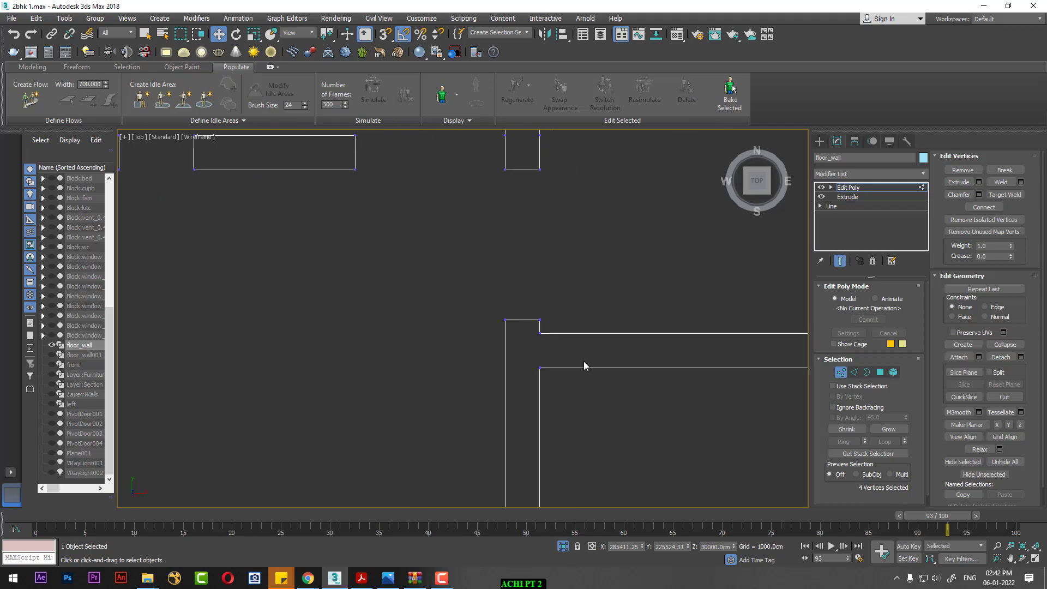
pyautogui.moveTo(571, 351); pyautogui.dragTo(555, 357, button='middle')
pyautogui.moveTo(525, 391); pyautogui.dragTo(525, 391)
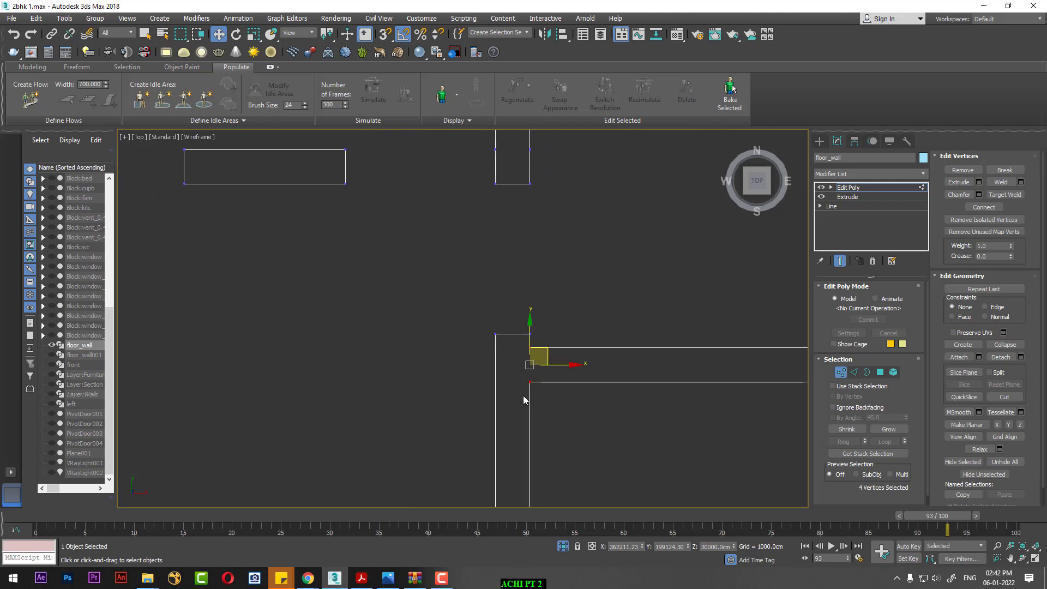
pyautogui.scroll(-4, 610, 356)
pyautogui.moveTo(603, 358)
pyautogui.mouseDown(button='middle')
pyautogui.moveTo(512, 390)
pyautogui.moveTo(545, 425)
pyautogui.mouseUp(button='middle')
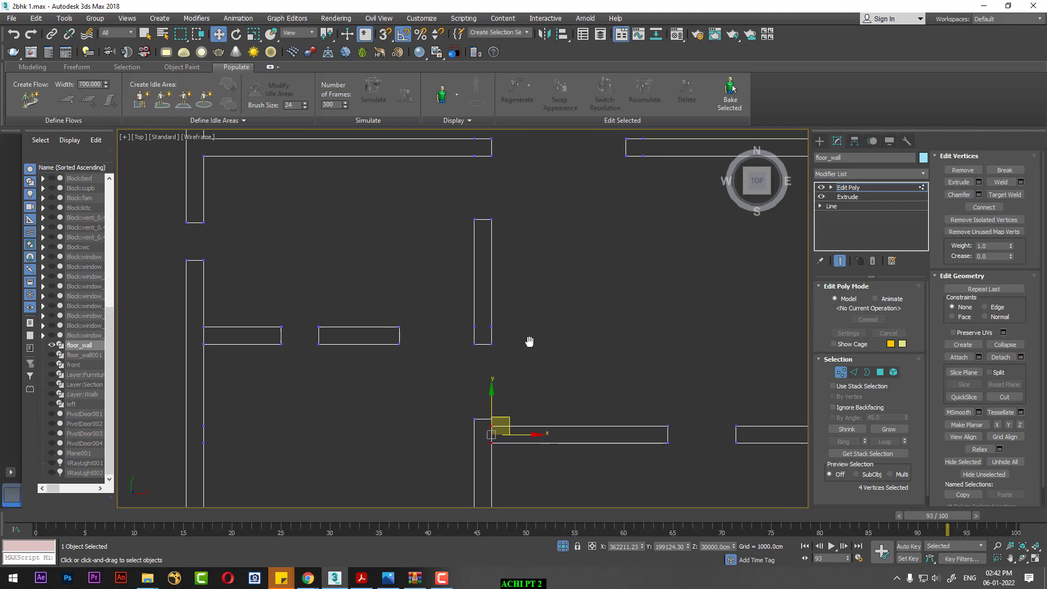
pyautogui.moveTo(504, 311); pyautogui.dragTo(463, 334)
pyautogui.moveTo(463, 334)
pyautogui.mouseDown(button='middle')
pyautogui.moveTo(449, 358)
pyautogui.moveTo(500, 469)
pyautogui.mouseUp(button='middle')
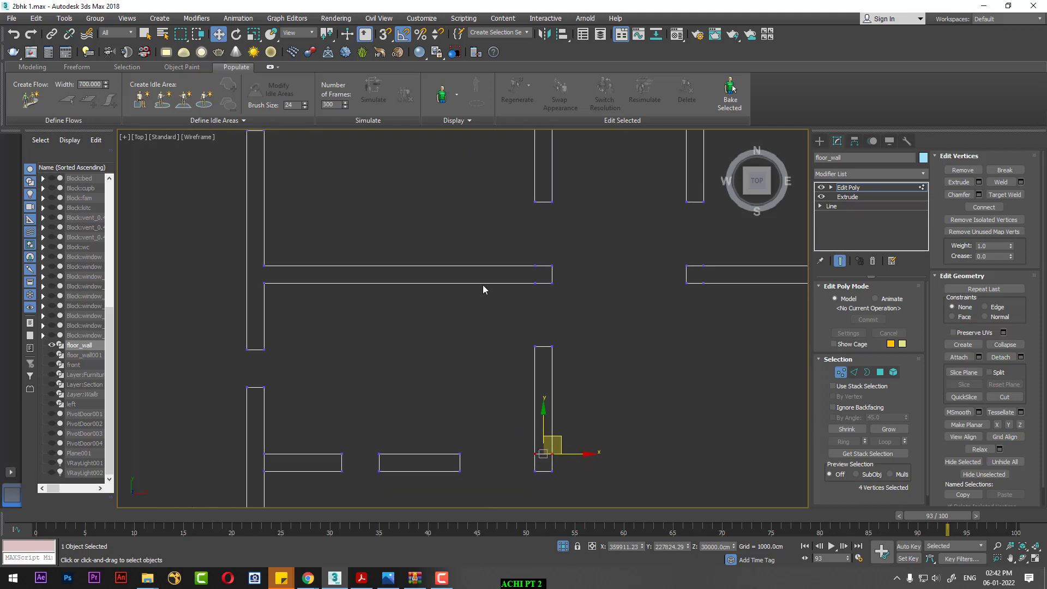
# Select vertices at the wall ends, T-junctions and upper-right walls
pyautogui.moveTo(535, 299); pyautogui.dragTo(542, 297)
pyautogui.moveTo(542, 297); pyautogui.dragTo(461, 334, button='middle')
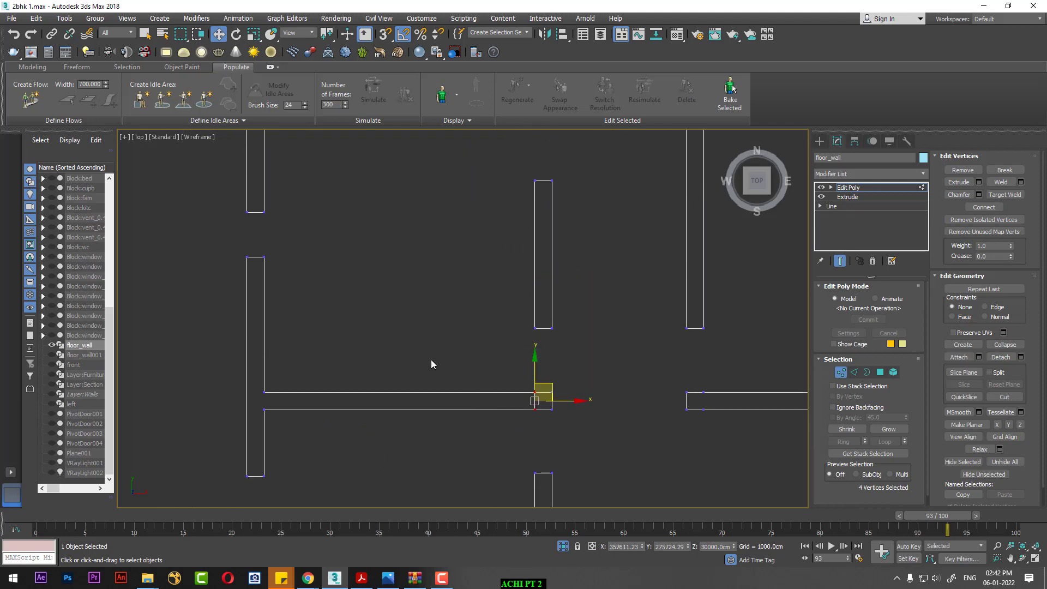
pyautogui.moveTo(352, 388); pyautogui.dragTo(353, 388)
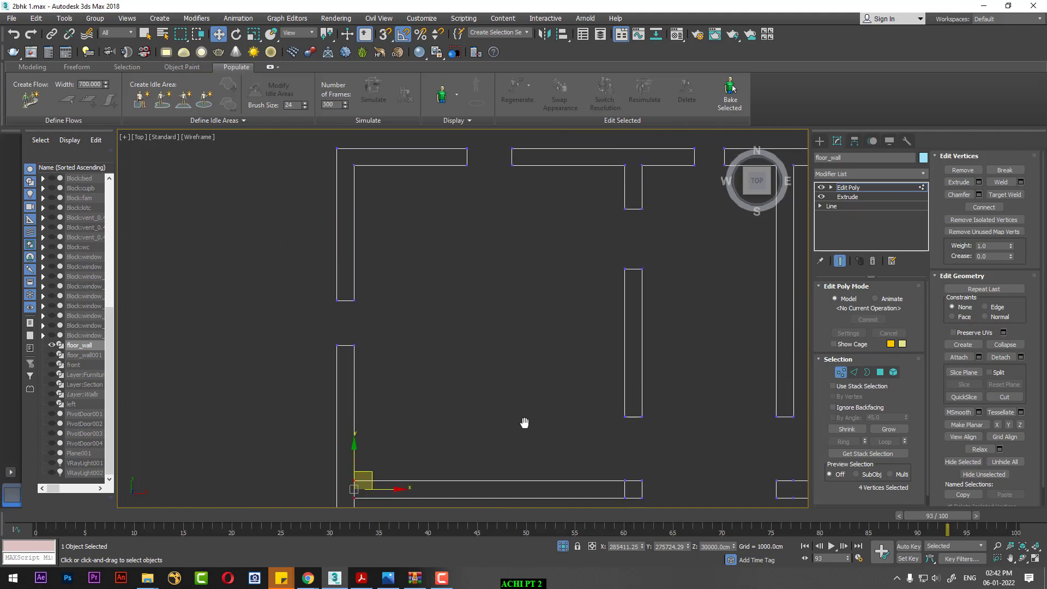
pyautogui.moveTo(423, 381); pyautogui.dragTo(384, 307, button='middle')
pyautogui.moveTo(382, 285); pyautogui.dragTo(382, 284)
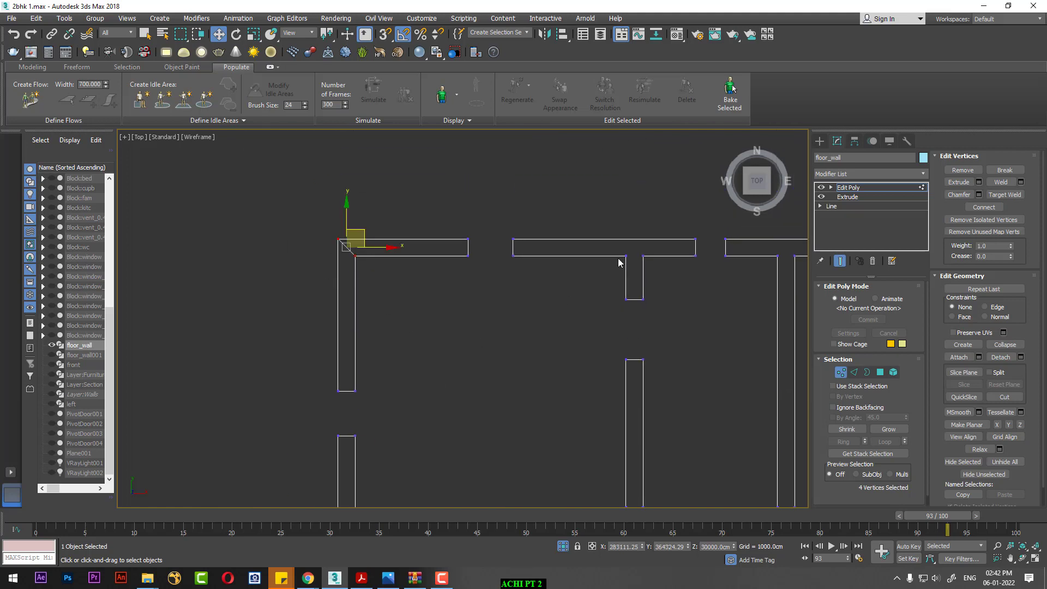
pyautogui.moveTo(651, 229); pyautogui.dragTo(597, 264)
pyautogui.moveTo(633, 280); pyautogui.dragTo(326, 305, button='middle')
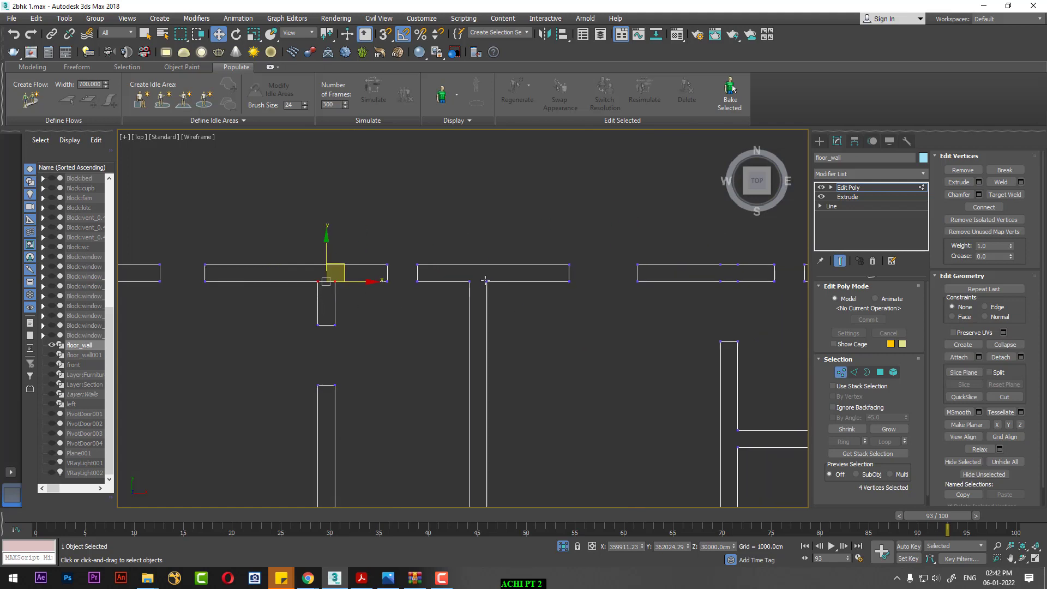
pyautogui.moveTo(490, 303); pyautogui.dragTo(462, 274)
pyautogui.moveTo(510, 322); pyautogui.dragTo(409, 271, button='middle')
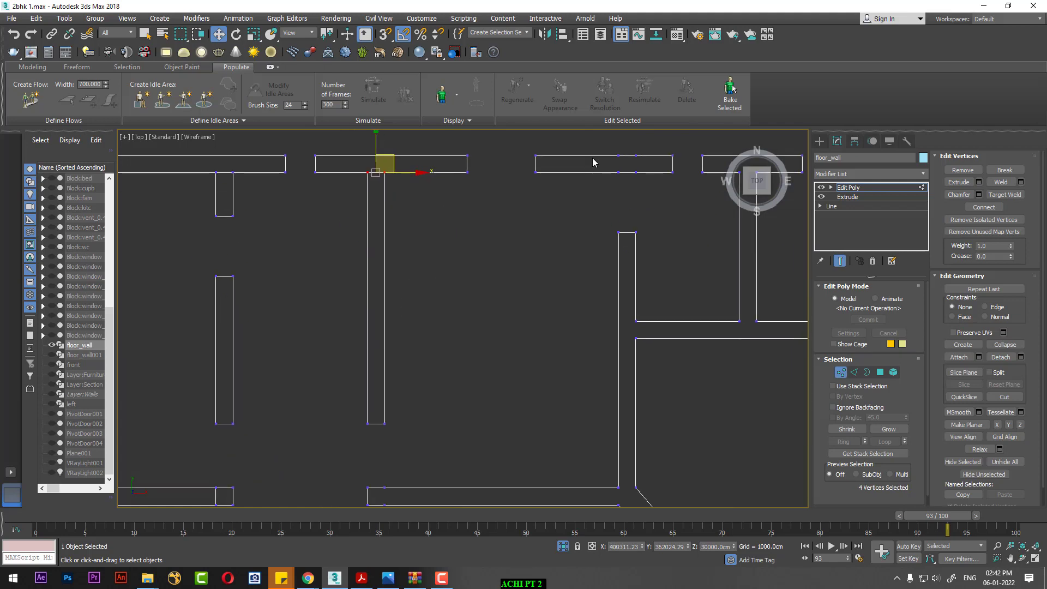
pyautogui.moveTo(605, 150); pyautogui.dragTo(625, 192)
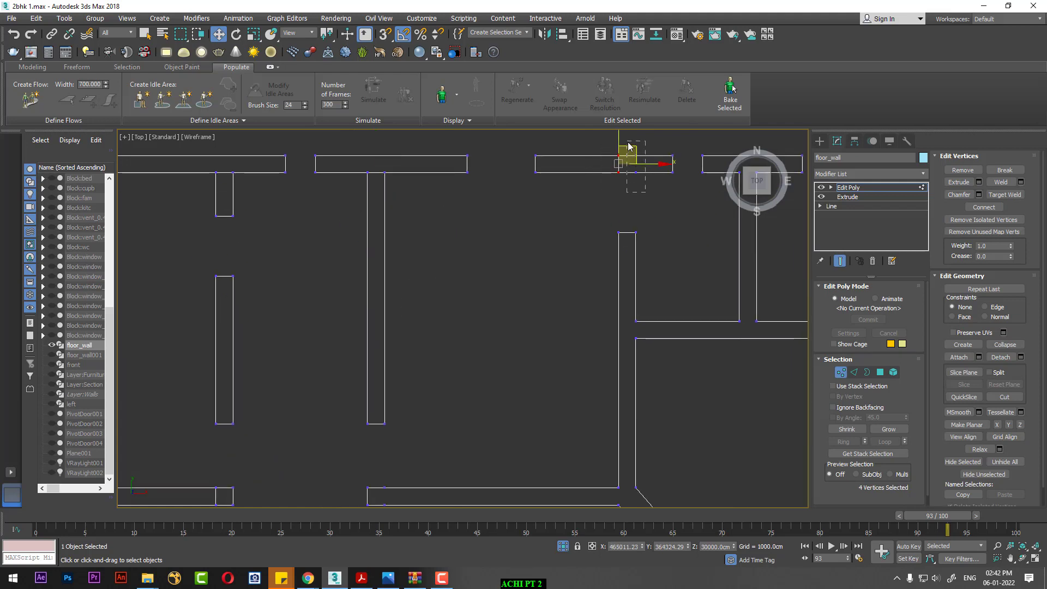
pyautogui.moveTo(631, 143); pyautogui.dragTo(642, 227)
# Select vertices at the right junction, the diagonal wall junction and the central wall
pyautogui.moveTo(648, 315); pyautogui.dragTo(620, 254, button='middle')
pyautogui.moveTo(620, 254); pyautogui.dragTo(584, 320)
pyautogui.moveTo(584, 320); pyautogui.dragTo(518, 292, button='middle')
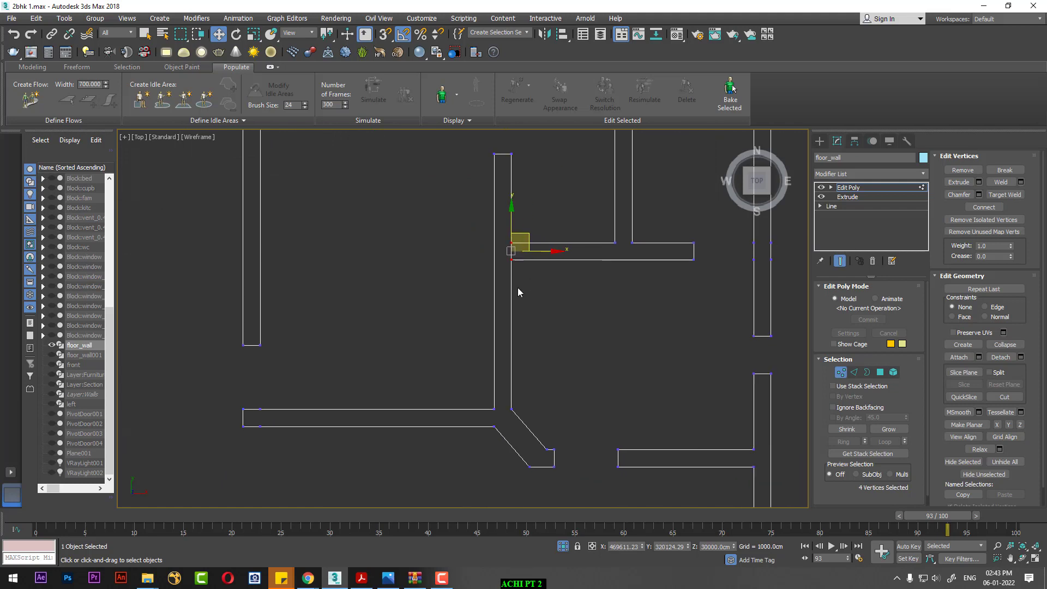
pyautogui.moveTo(638, 246); pyautogui.dragTo(605, 232)
pyautogui.moveTo(602, 291); pyautogui.dragTo(613, 253, button='middle')
pyautogui.scroll(3, 557, 305)
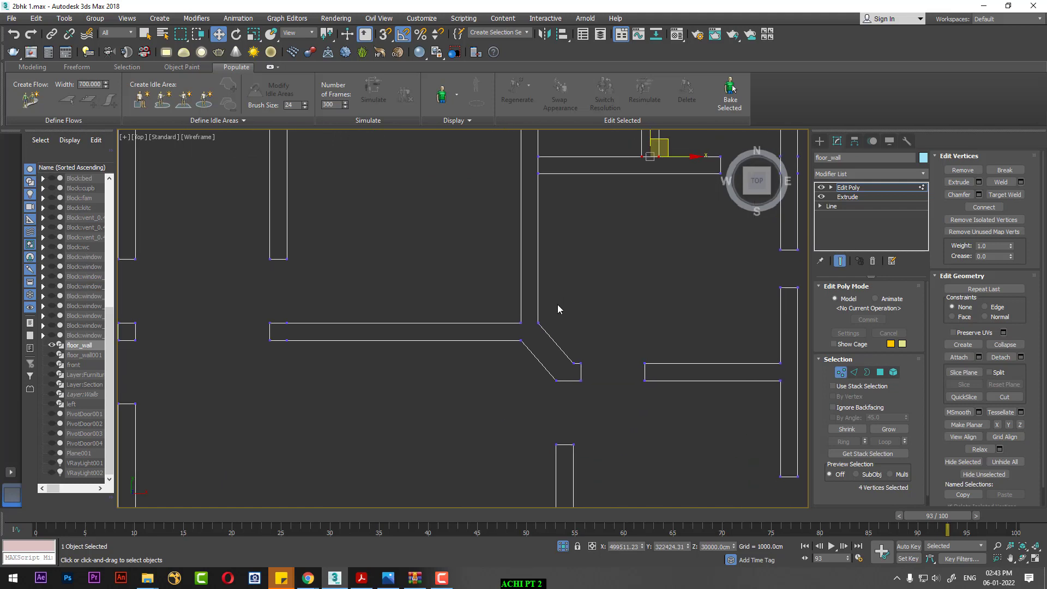
pyautogui.moveTo(559, 307); pyautogui.dragTo(473, 385)
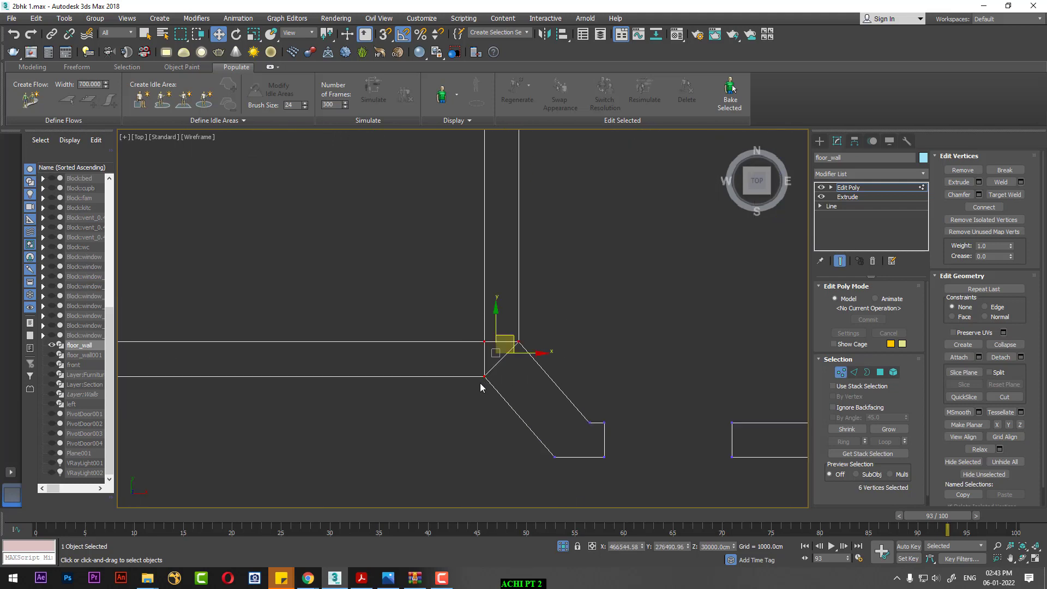
pyautogui.moveTo(580, 368); pyautogui.dragTo(694, 339, button='middle')
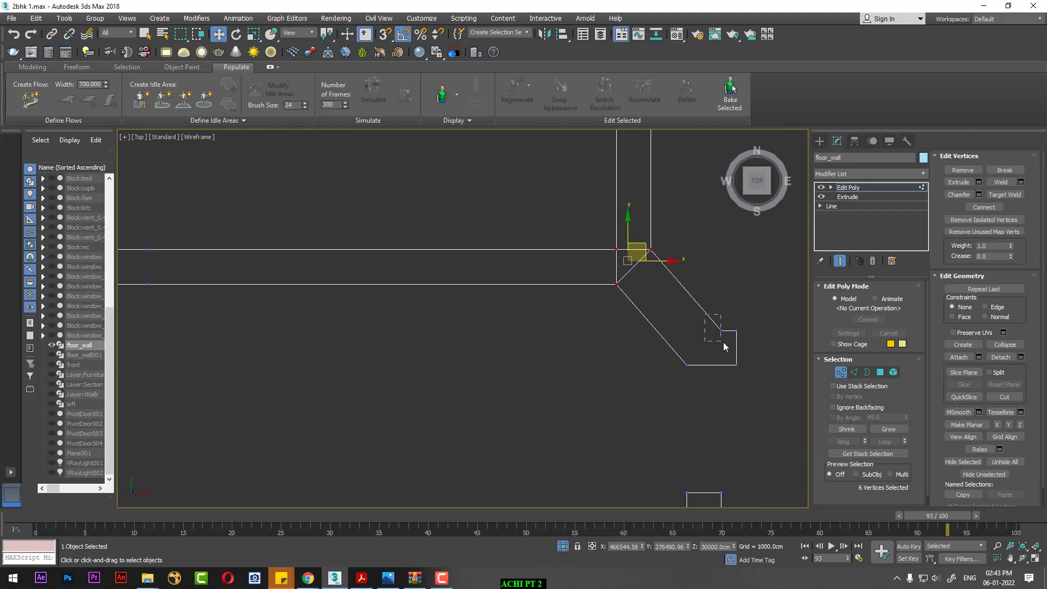
pyautogui.moveTo(725, 347); pyautogui.dragTo(671, 376)
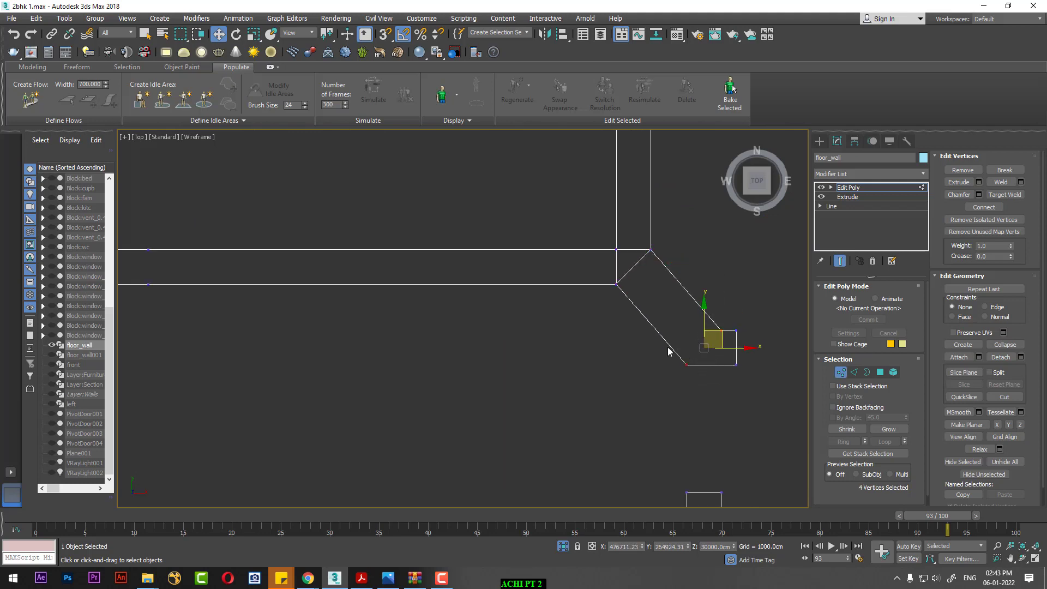
pyautogui.scroll(-3, 662, 311)
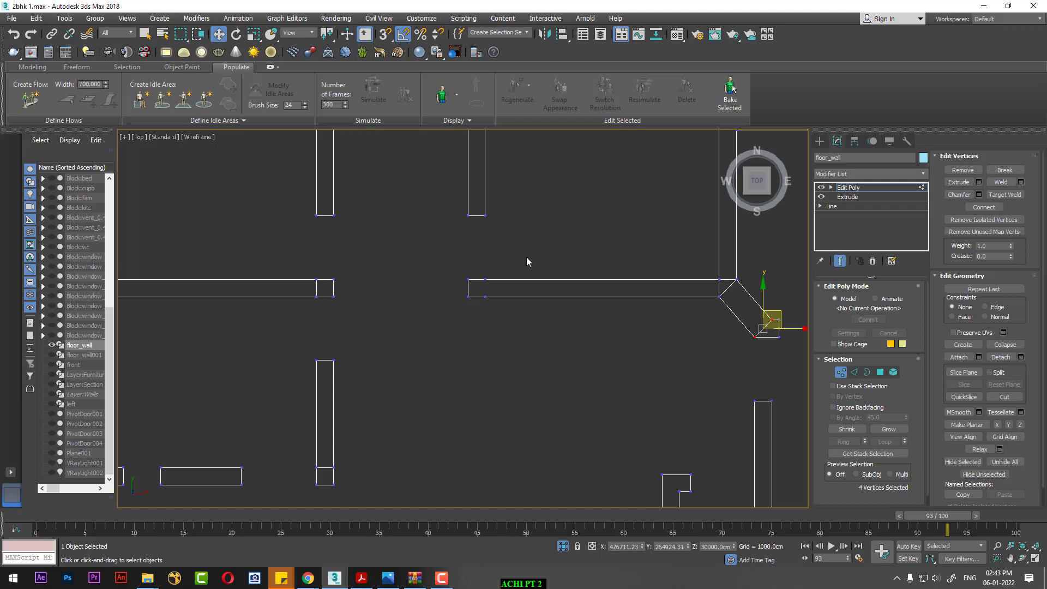
pyautogui.moveTo(481, 320); pyautogui.dragTo(481, 321)
pyautogui.moveTo(562, 321); pyautogui.dragTo(529, 298, button='middle')
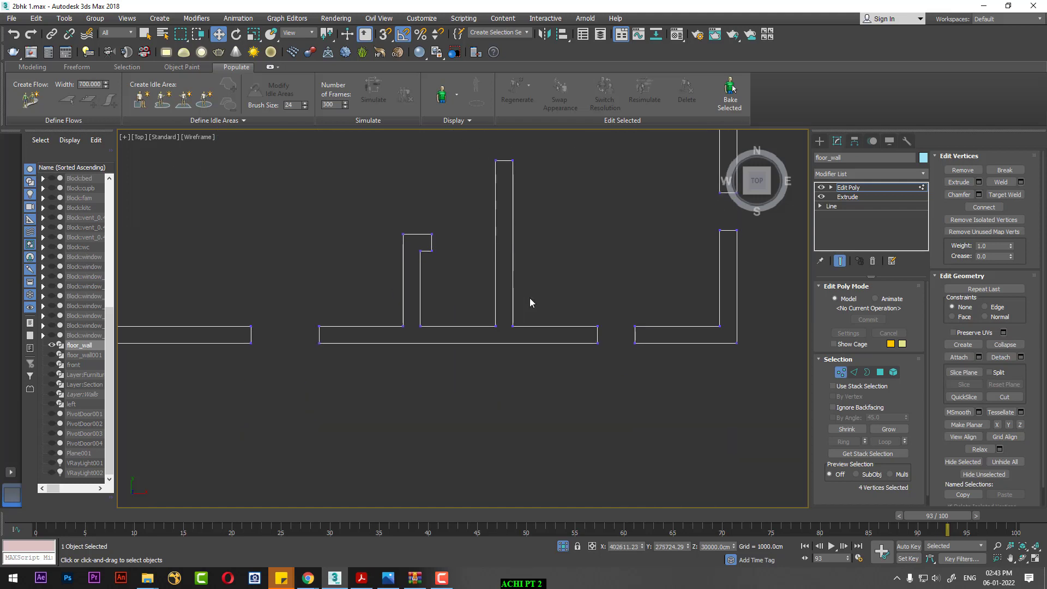
pyautogui.moveTo(537, 312)
pyautogui.mouseDown()
pyautogui.moveTo(483, 341)
pyautogui.moveTo(388, 340)
pyautogui.mouseUp()
# Select the L-shaped wall and right corner vertices, then connect them with Ctrl+Shift+E
pyautogui.moveTo(688, 299); pyautogui.dragTo(760, 377)
pyautogui.moveTo(521, 307); pyautogui.dragTo(613, 308, button='middle')
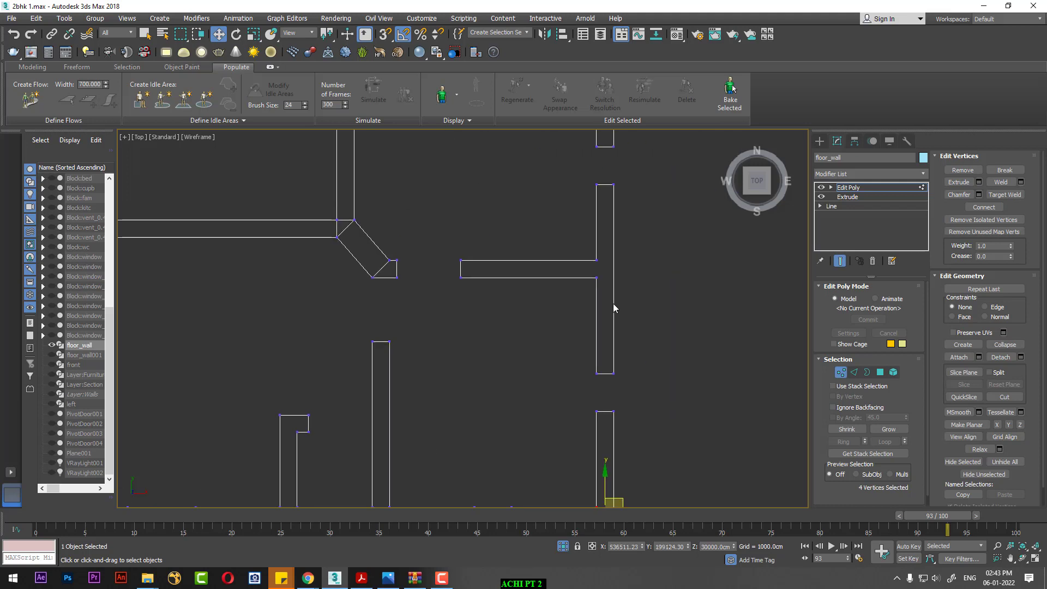
pyautogui.moveTo(633, 252); pyautogui.dragTo(592, 284)
pyautogui.moveTo(556, 262)
pyautogui.mouseDown(button='middle')
pyautogui.moveTo(593, 280)
pyautogui.moveTo(627, 339)
pyautogui.mouseUp(button='middle')
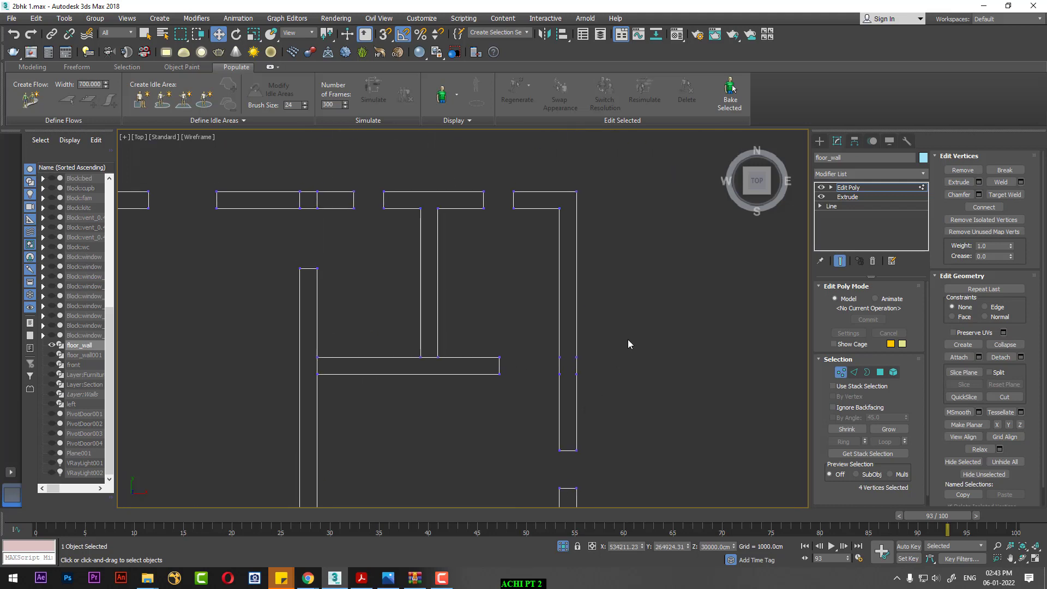
pyautogui.moveTo(624, 341); pyautogui.dragTo(557, 378)
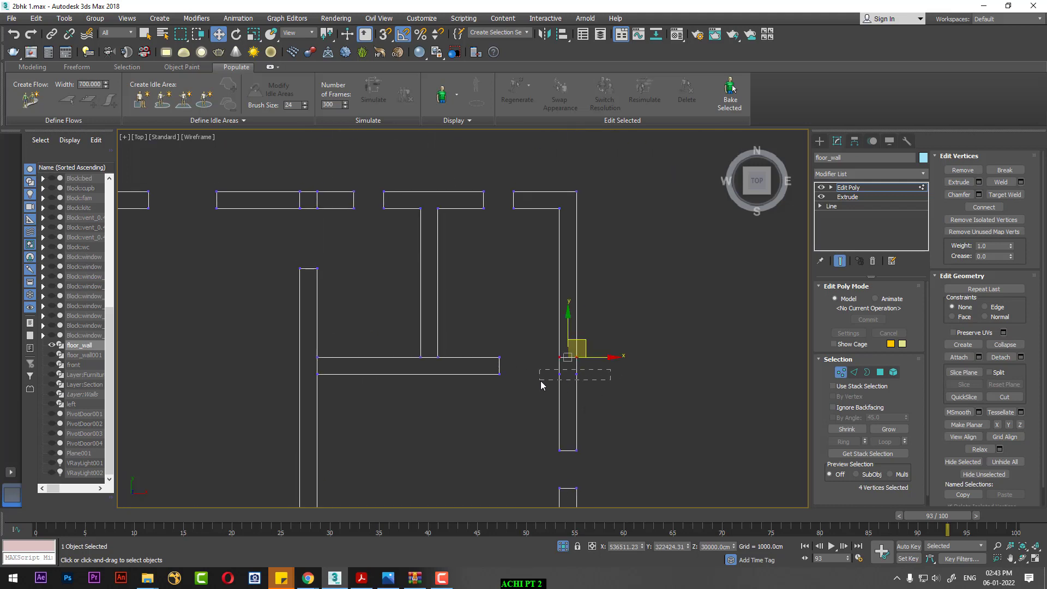
pyautogui.moveTo(547, 238); pyautogui.dragTo(545, 235)
pyautogui.hotkey('ctrl', 'shift', 'e')
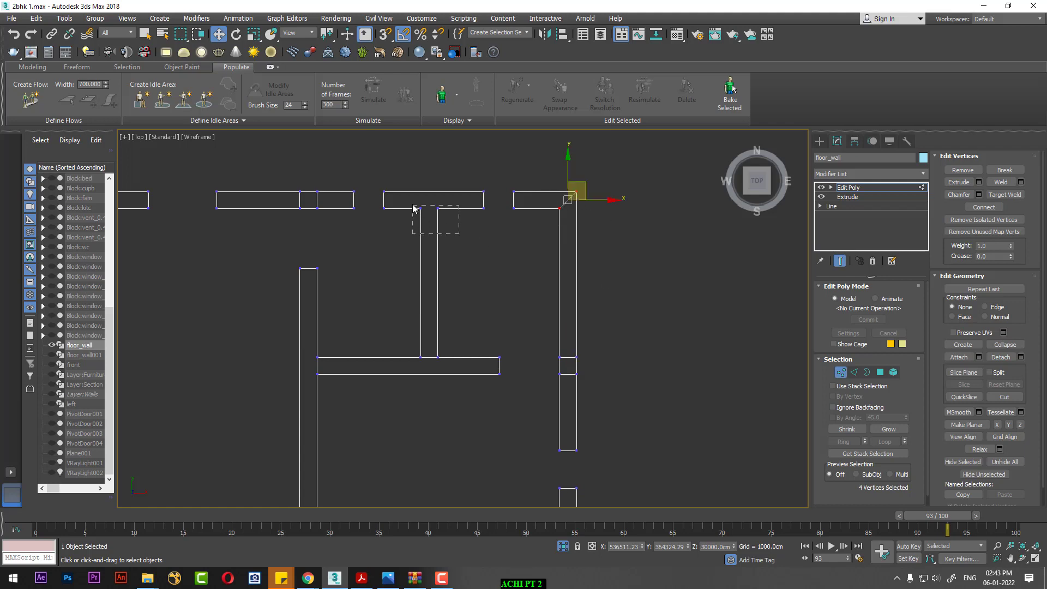
# Select the T-junction top vertices and the L-shaped wall's inner-corner vertices
pyautogui.moveTo(460, 227); pyautogui.dragTo(416, 210)
pyautogui.moveTo(393, 281); pyautogui.dragTo(443, 249, button='middle')
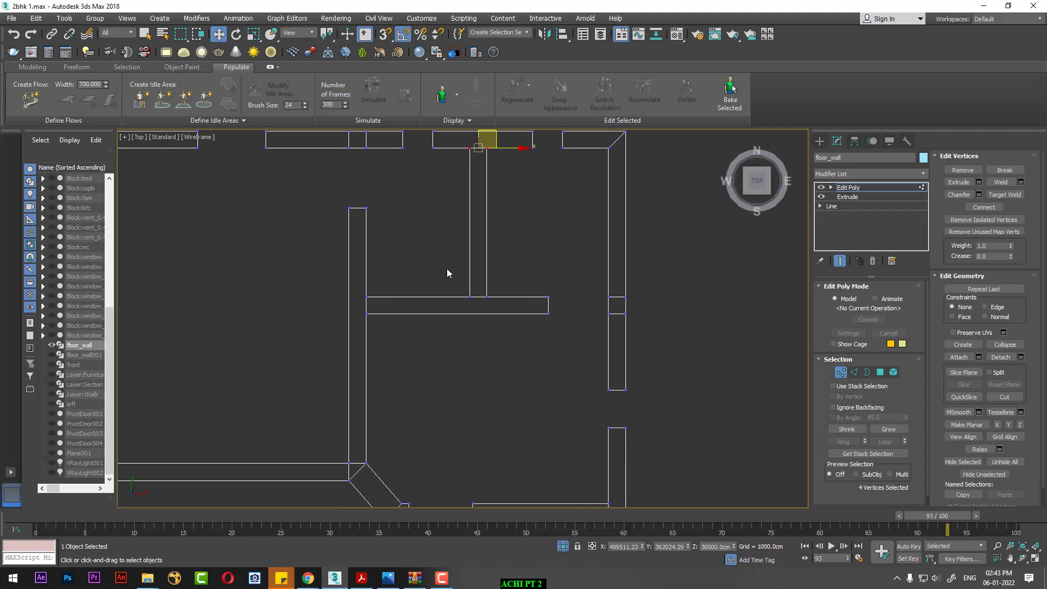
pyautogui.scroll(-5, 404, 306)
pyautogui.scroll(2, 382, 334)
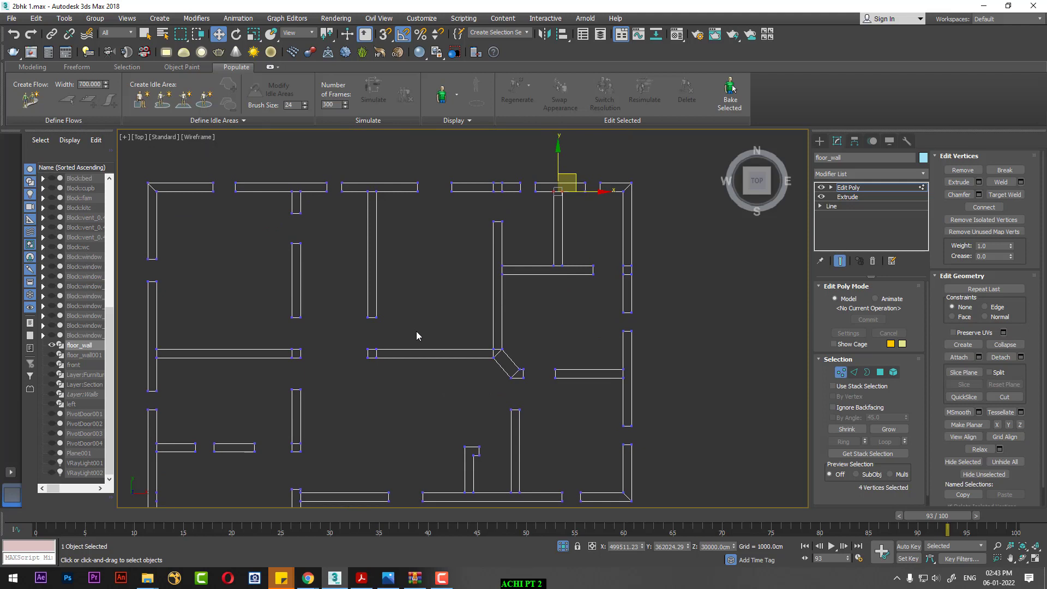
pyautogui.scroll(3, 479, 374)
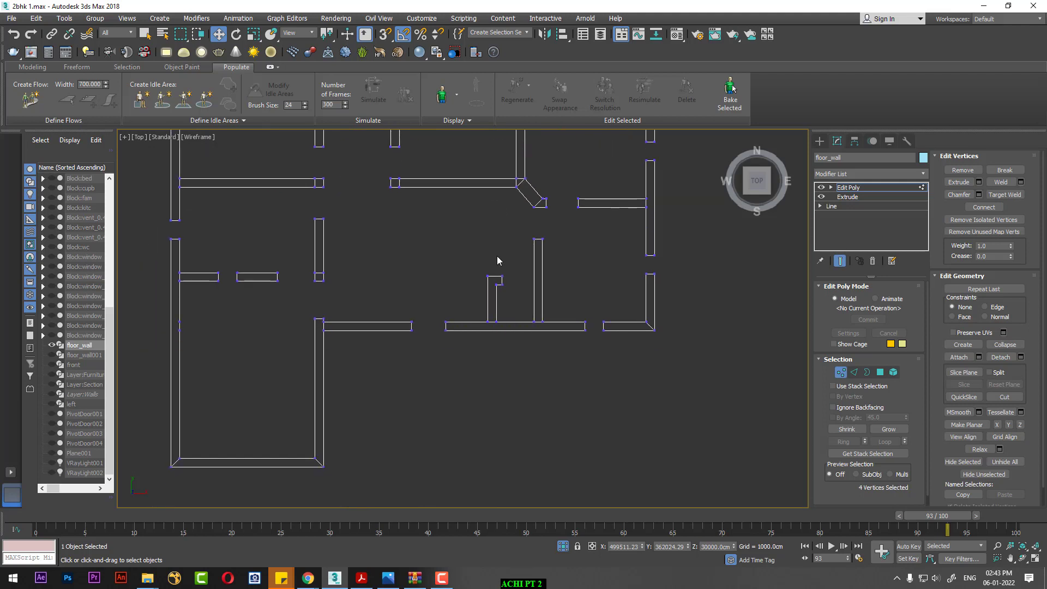
pyautogui.scroll(2, 553, 325)
pyautogui.moveTo(577, 349); pyautogui.dragTo(602, 473, button='middle')
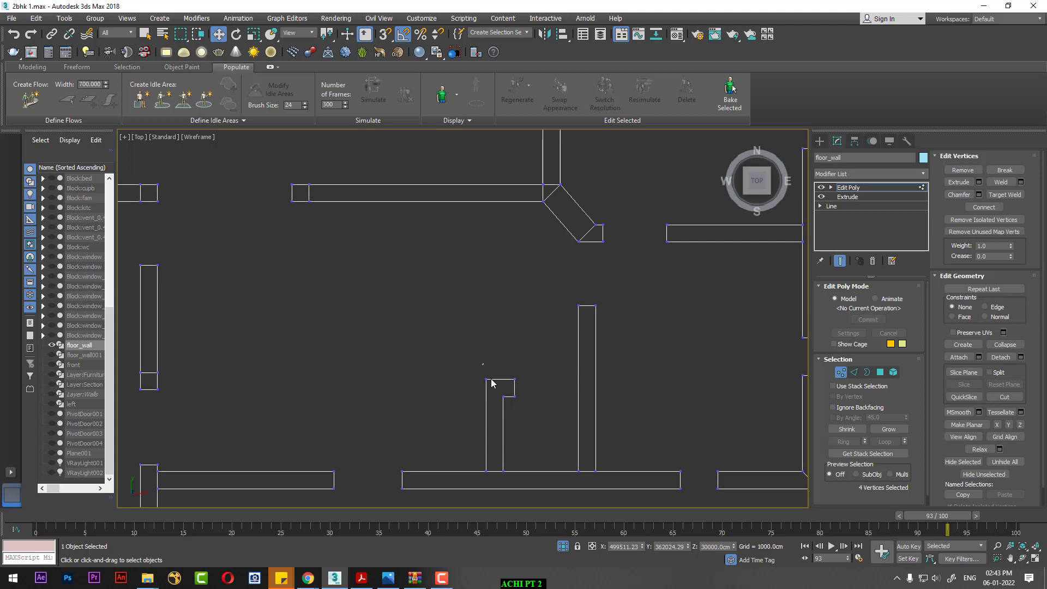
pyautogui.moveTo(482, 373); pyautogui.dragTo(509, 409)
pyautogui.moveTo(427, 410)
pyautogui.mouseDown(button='middle')
pyautogui.moveTo(501, 289)
pyautogui.moveTo(559, 362)
pyautogui.mouseUp(button='middle')
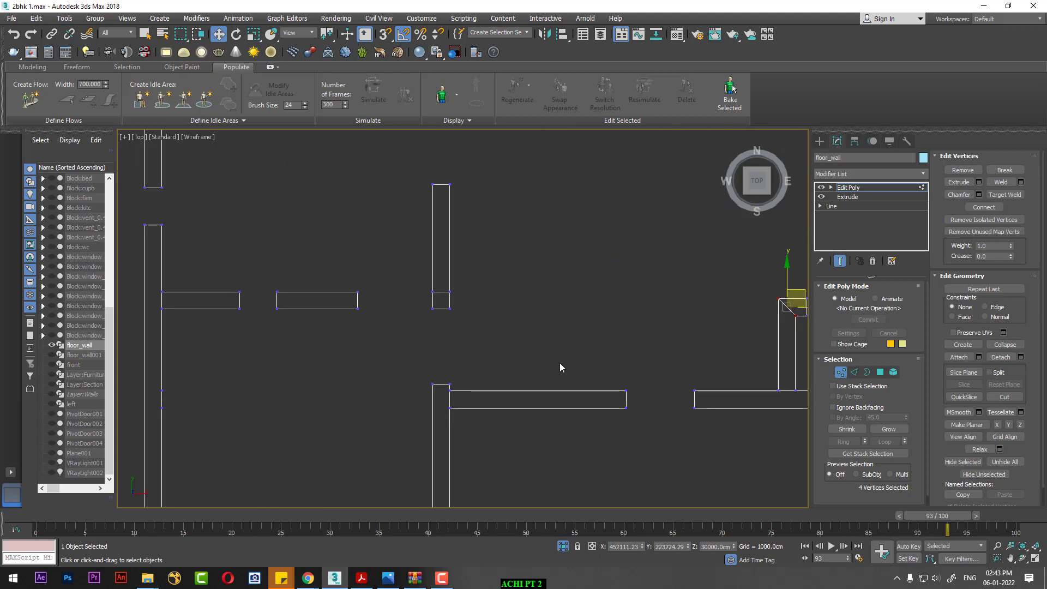
pyautogui.scroll(-2, 552, 361)
# Exit vertex editing back to the whole floor_wall object in a perspective view
pyautogui.press('super+shift')
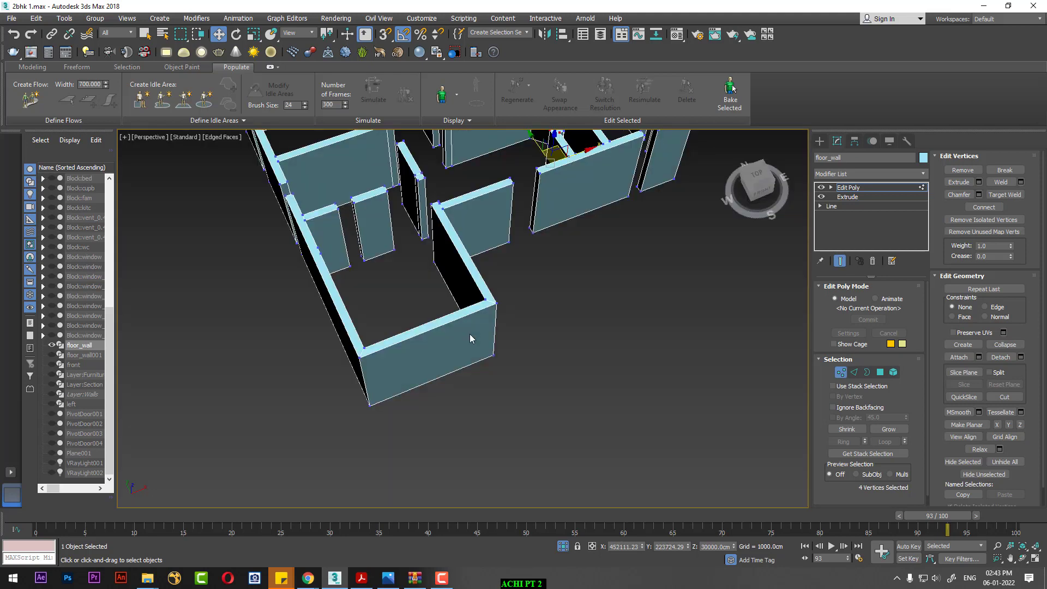
pyautogui.moveTo(486, 343)
pyautogui.keyDown('alt'); pyautogui.mouseDown(button='middle')
pyautogui.moveTo(514, 290)
pyautogui.moveTo(568, 289)
pyautogui.moveTo(532, 303)
pyautogui.moveTo(506, 264)
pyautogui.mouseUp(button='middle'); pyautogui.keyUp('alt')
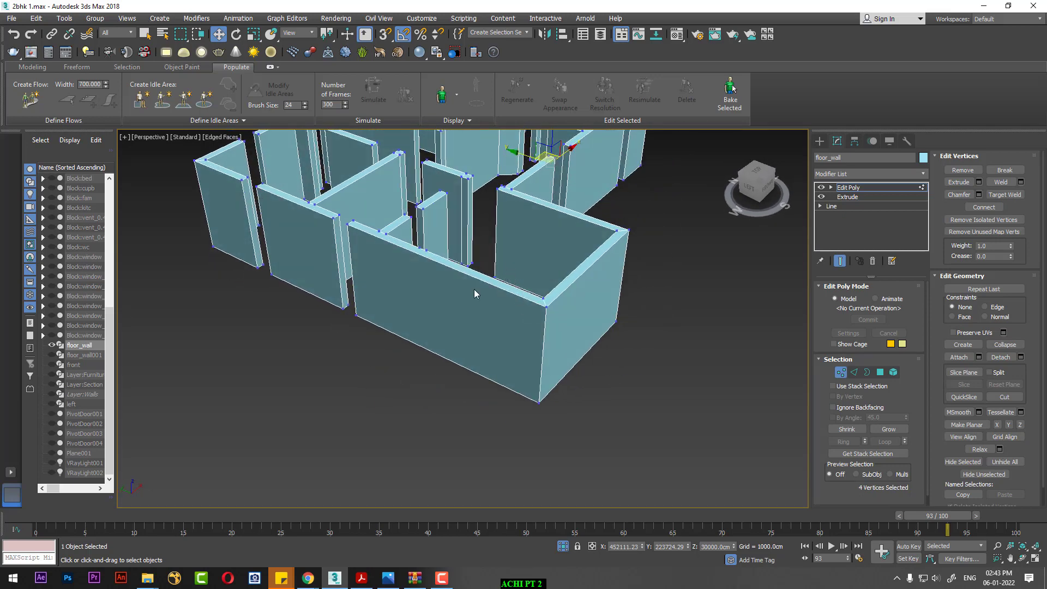
pyautogui.rightClick(576, 277)
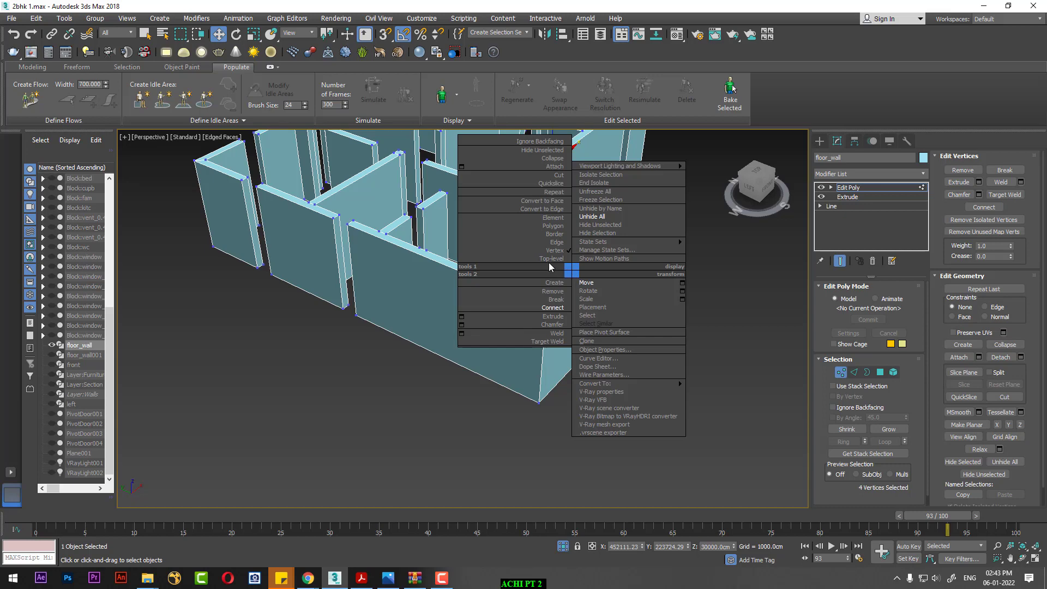
pyautogui.click(545, 258)
pyautogui.moveTo(663, 358); pyautogui.dragTo(659, 372, button='middle')
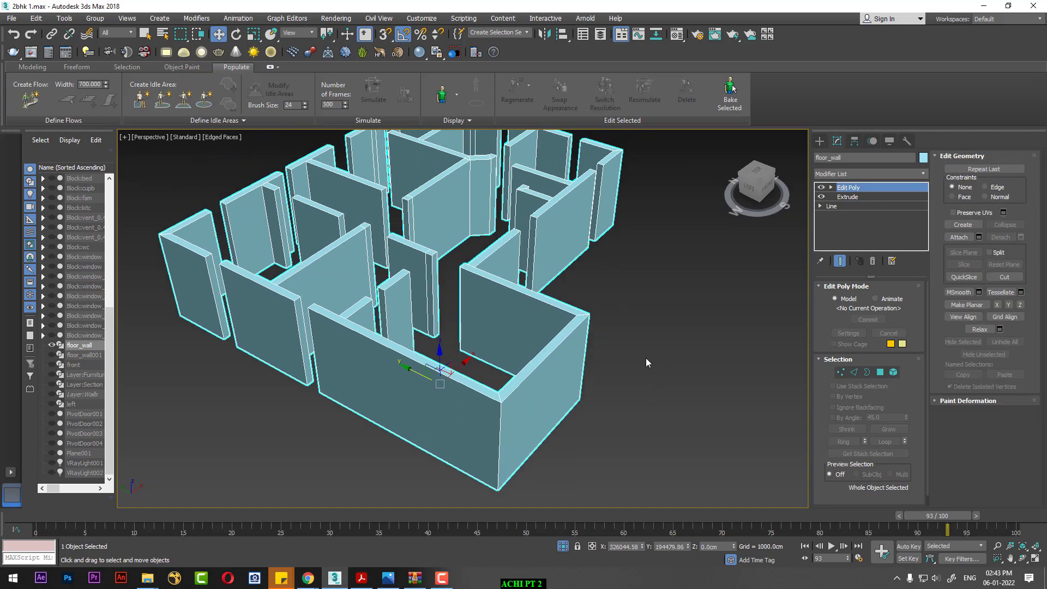
# Unhide all objects, zoom to PivotDoor003, and bring up Create > Shapes splines
pyautogui.rightClick(618, 295)
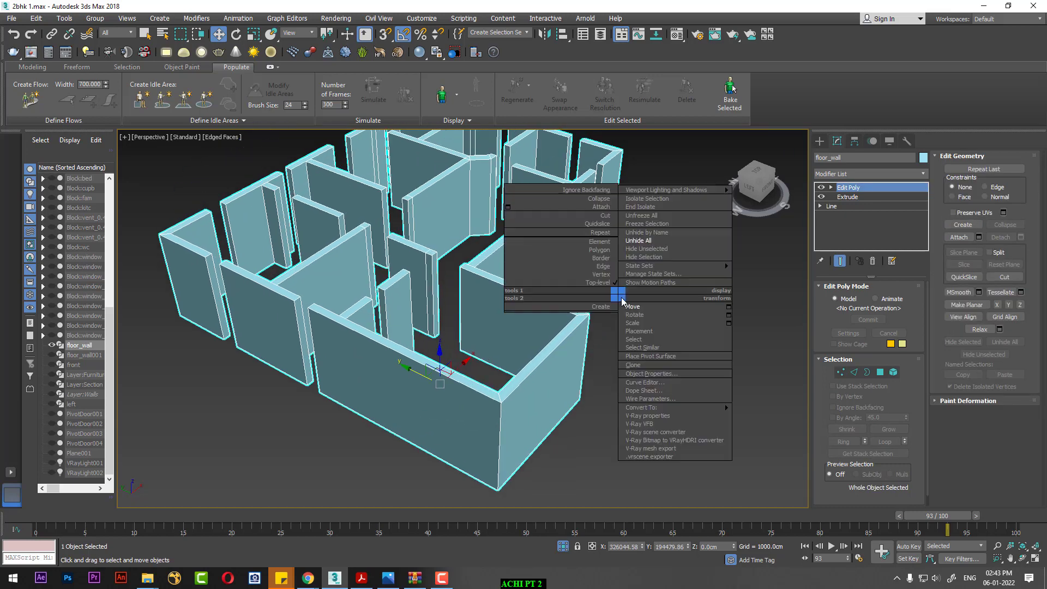
pyautogui.click(642, 240)
pyautogui.moveTo(642, 245); pyautogui.dragTo(615, 299, button='middle')
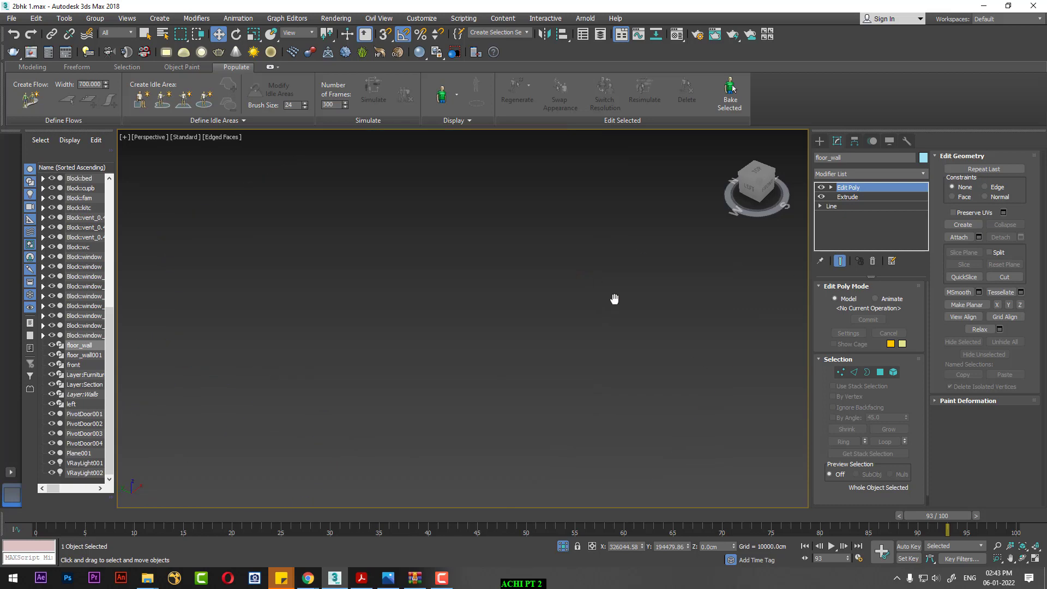
pyautogui.hotkey('shift', 'z')
pyautogui.click(457, 376)
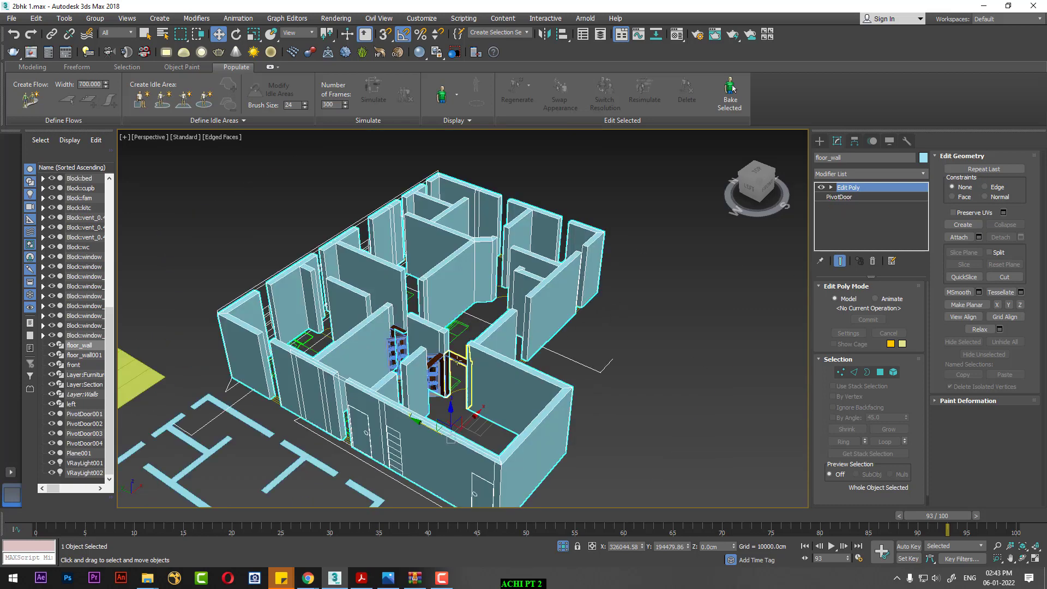
pyautogui.press('z')
pyautogui.scroll(-3, 578, 353)
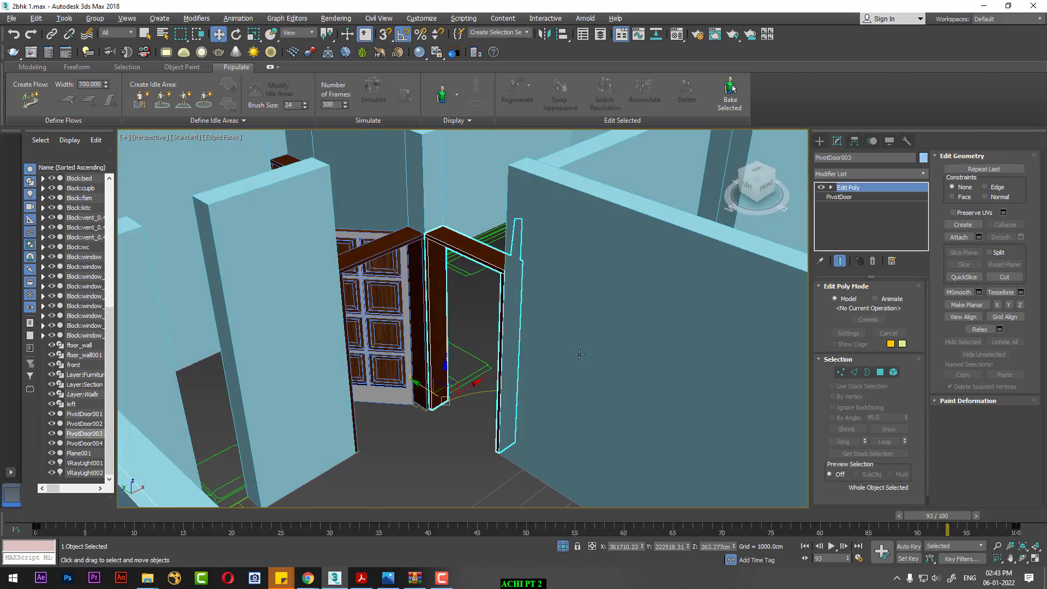
pyautogui.scroll(-3, 589, 357)
pyautogui.moveTo(599, 358); pyautogui.dragTo(545, 353, button='middle')
pyautogui.click(819, 141)
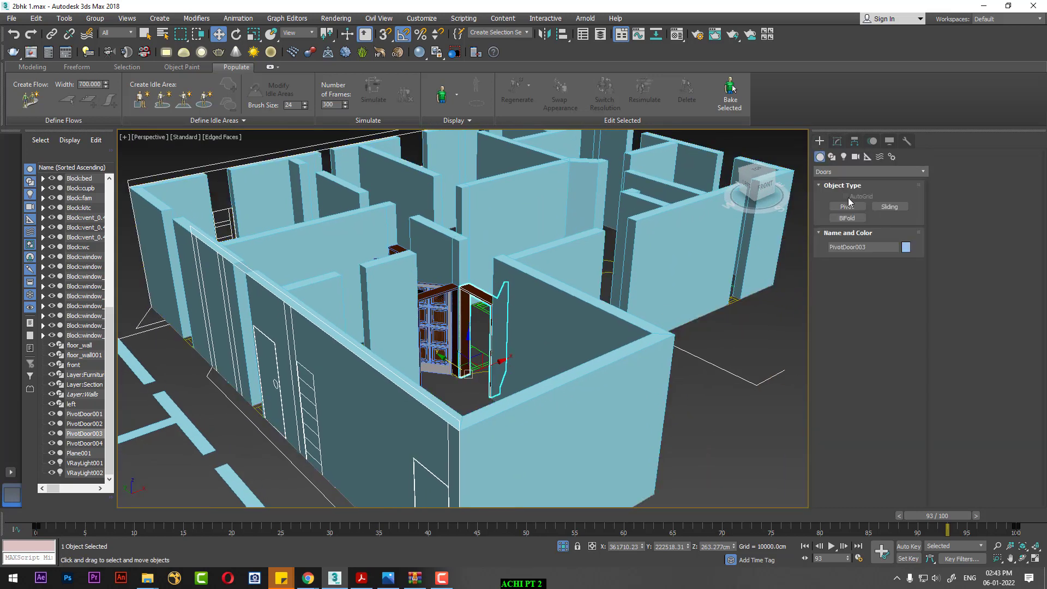
pyautogui.click(832, 157)
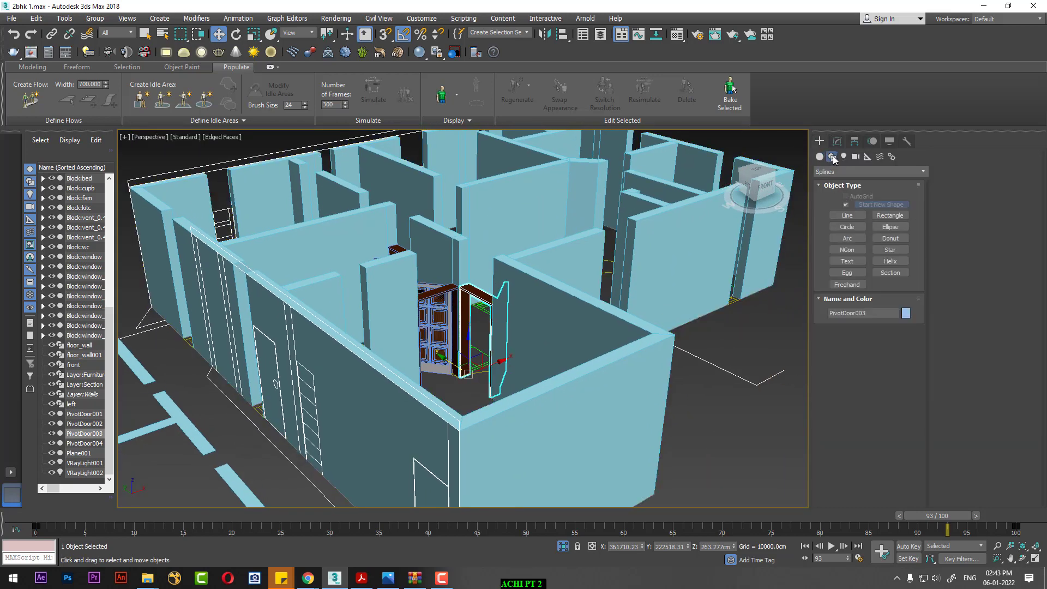
# Draw a section plane beside the building and raise it up through the walls
pyautogui.click(900, 274)
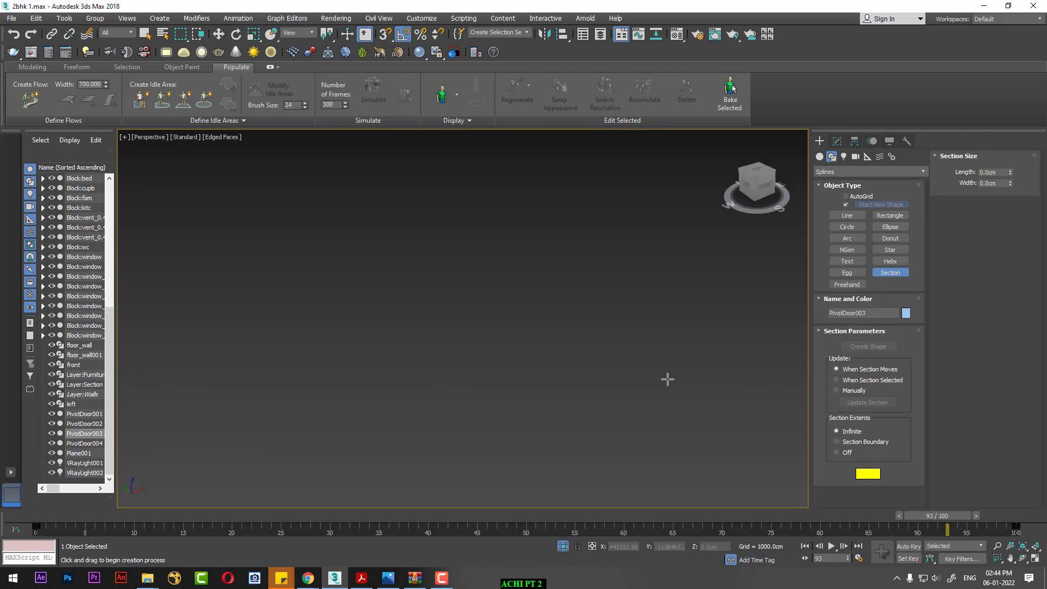
pyautogui.scroll(-5, 681, 379)
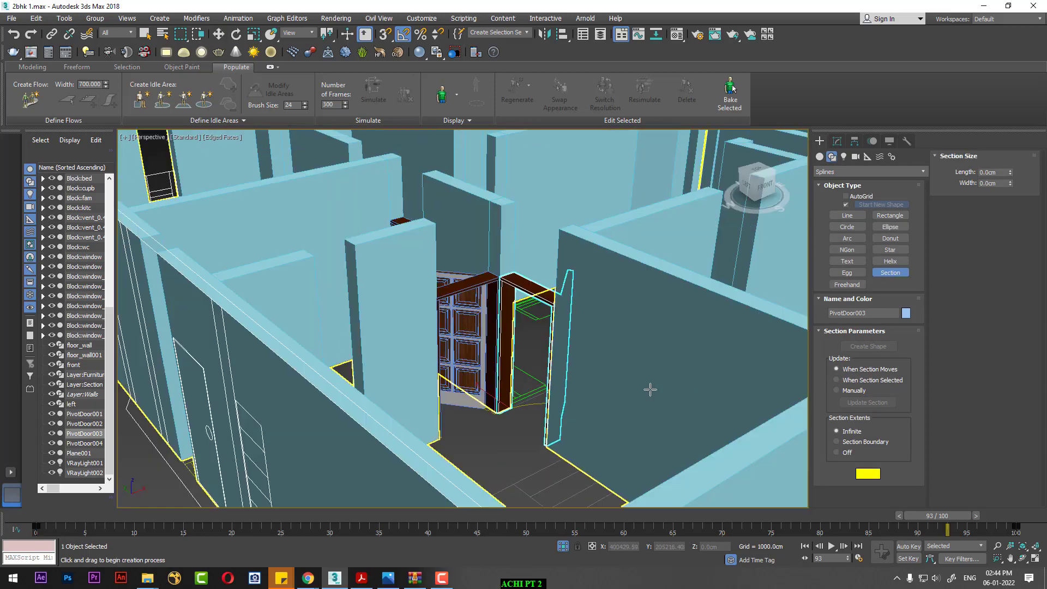
pyautogui.scroll(-5, 648, 391)
pyautogui.moveTo(731, 391); pyautogui.dragTo(701, 478)
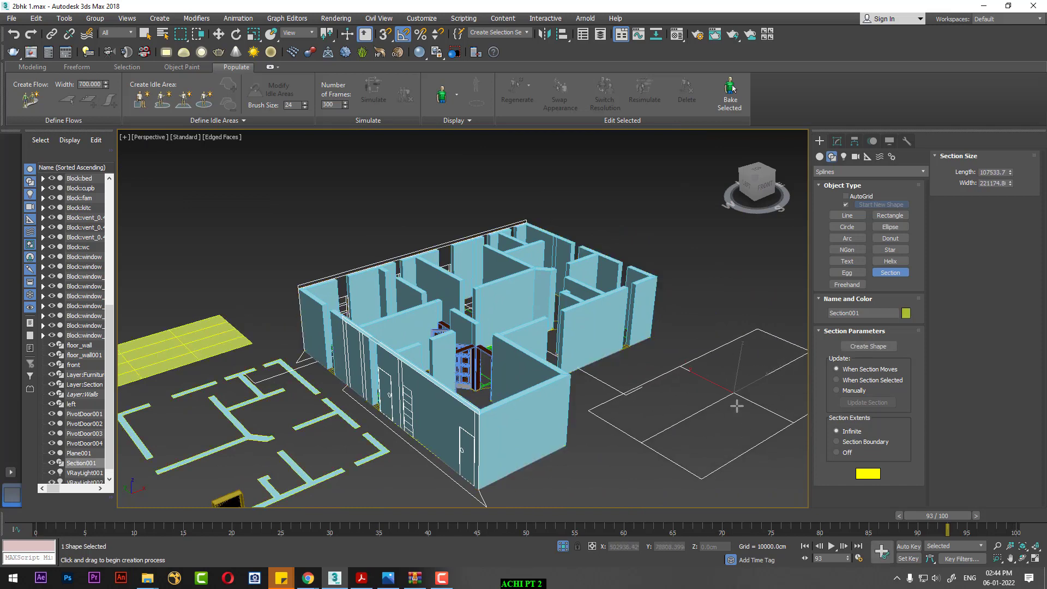
pyautogui.press('w')
pyautogui.moveTo(743, 363); pyautogui.dragTo(737, 314)
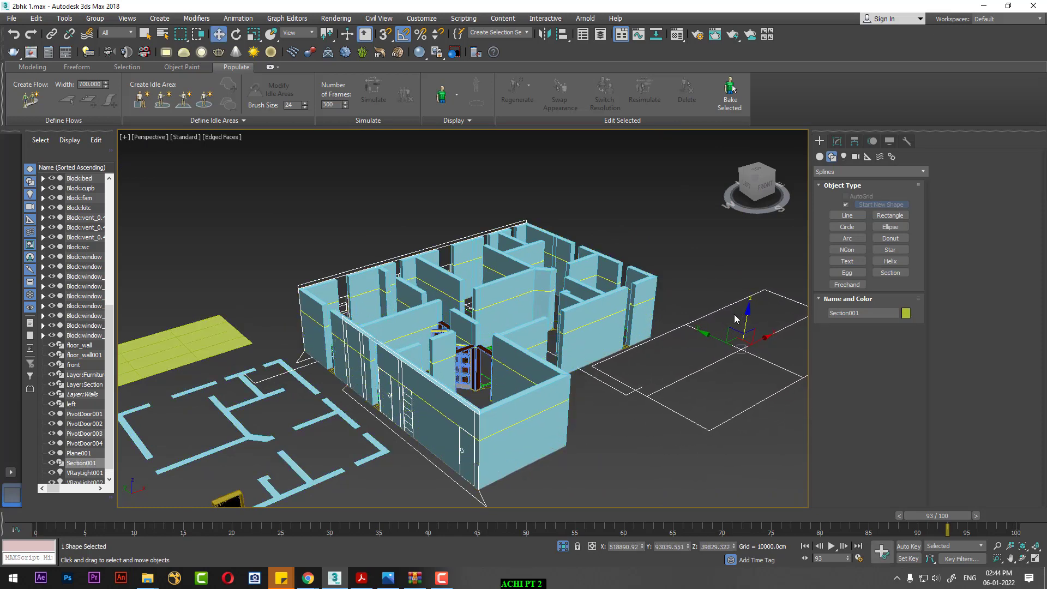
# In wireframe Front view, nudge the section plane to door-top height
pyautogui.press('f')
pyautogui.press('z')
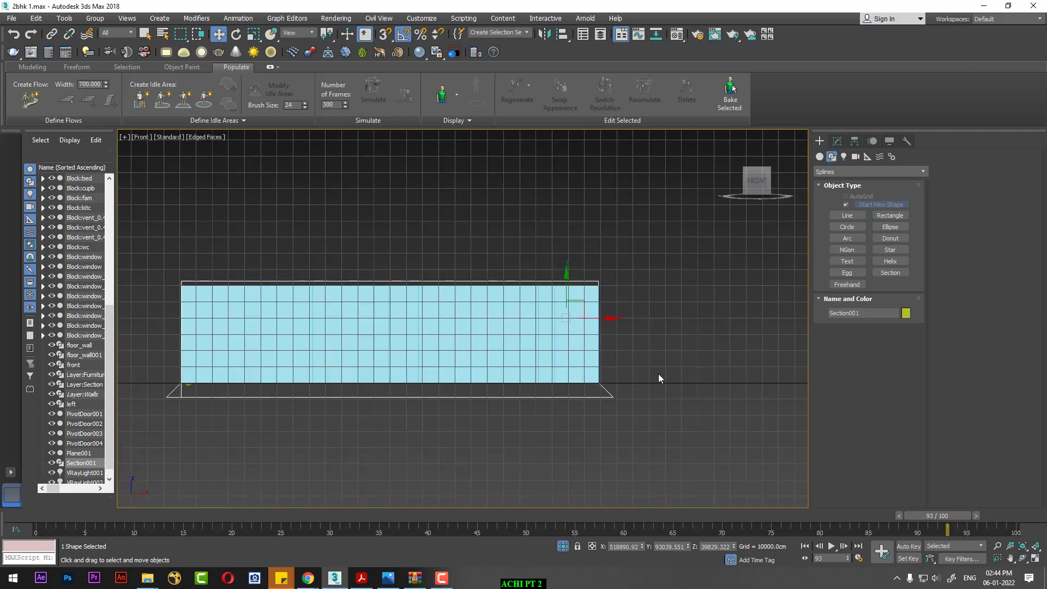
pyautogui.press('F3')
pyautogui.scroll(3, 644, 365)
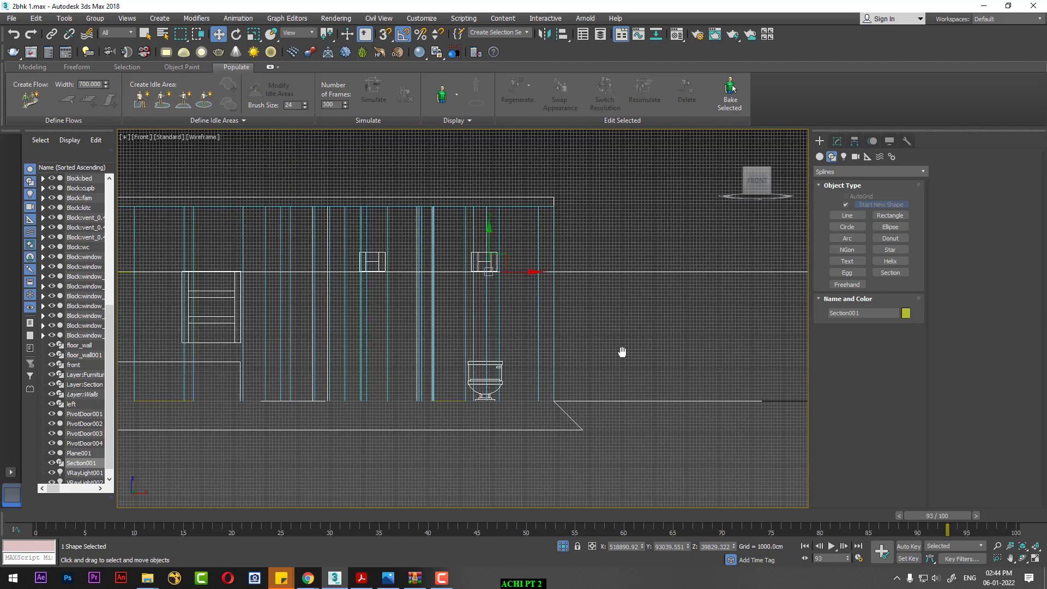
pyautogui.moveTo(425, 358); pyautogui.dragTo(416, 393, button='middle')
pyautogui.scroll(-3, 362, 385)
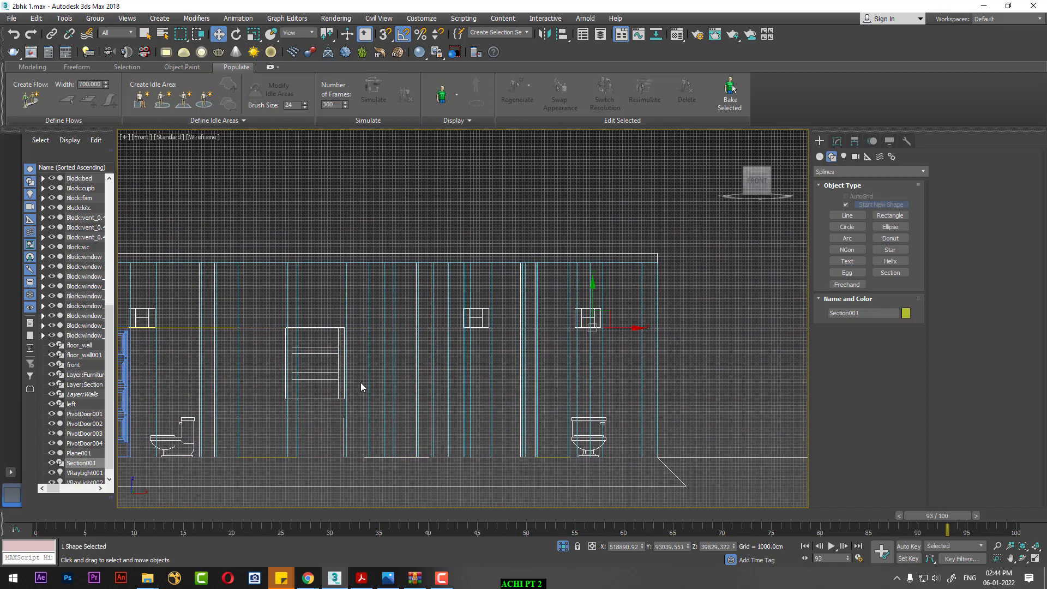
pyautogui.scroll(-2, 702, 379)
pyautogui.hotkey('alt', 'w')
pyautogui.hotkey('alt', 'w')
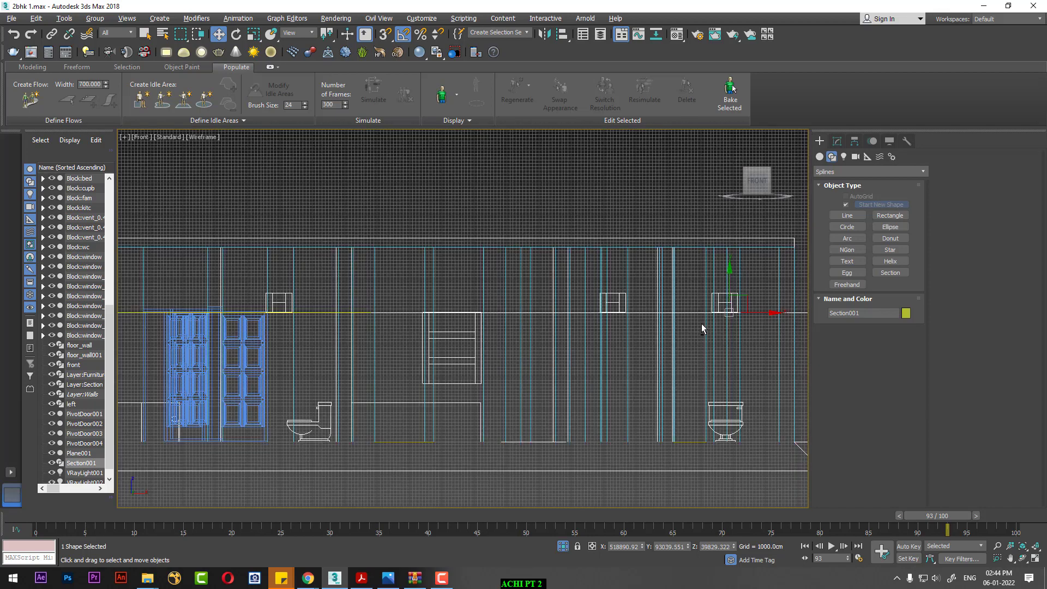
pyautogui.scroll(-2, 619, 362)
pyautogui.scroll(-1, 626, 369)
pyautogui.scroll(-1, 686, 356)
pyautogui.scroll(2, 692, 352)
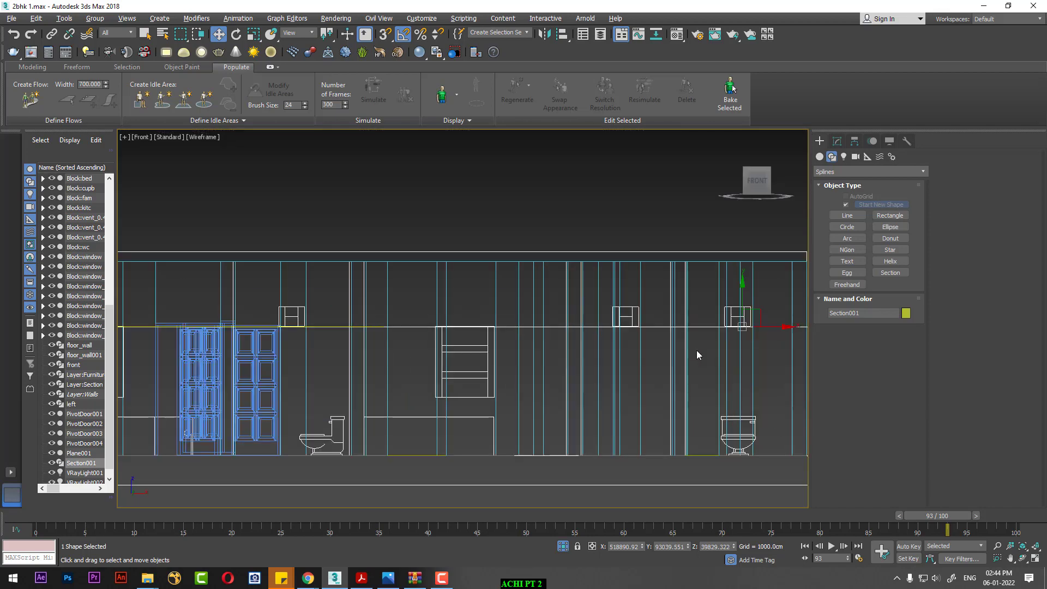
pyautogui.scroll(-1, 659, 342)
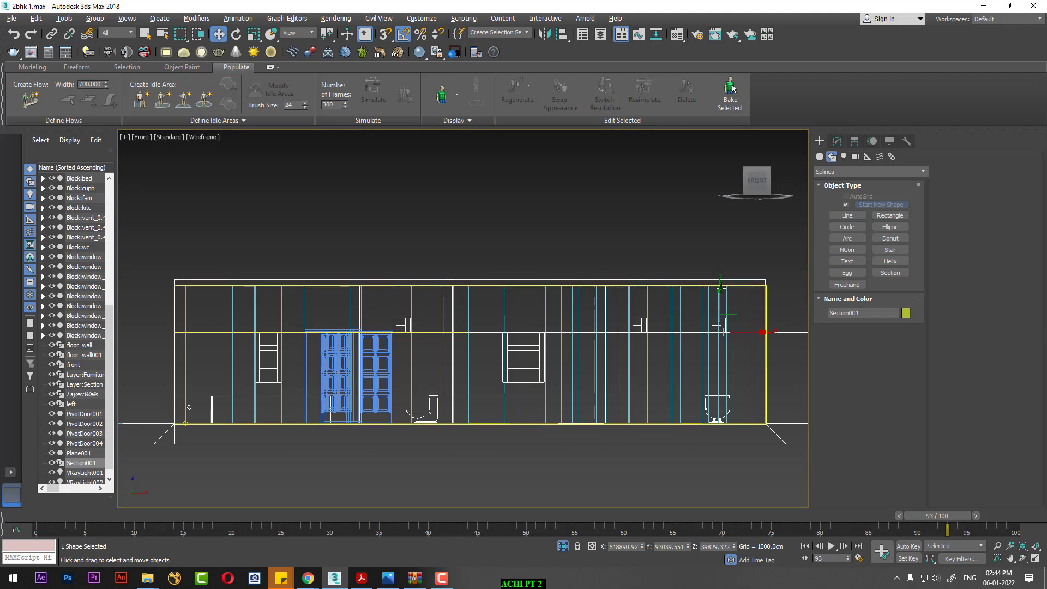
pyautogui.moveTo(720, 288); pyautogui.dragTo(715, 285)
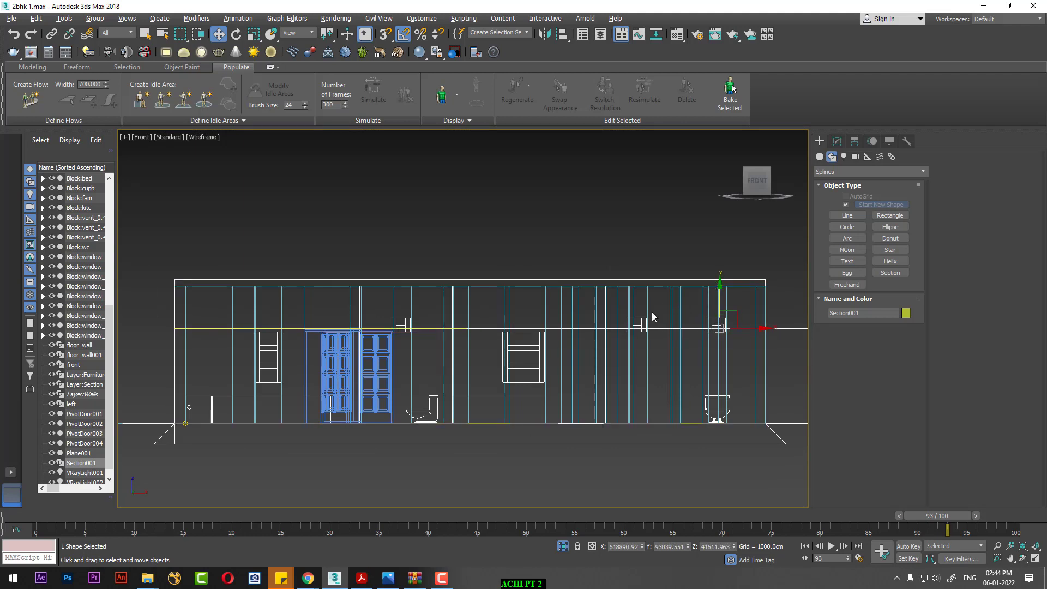
# Return to a shaded Perspective view and orbit to inspect the sliced building
pyautogui.press('p')
pyautogui.keyDown('alt'); pyautogui.moveTo(614, 335); pyautogui.dragTo(592, 395, button='middle'); pyautogui.keyUp('alt')
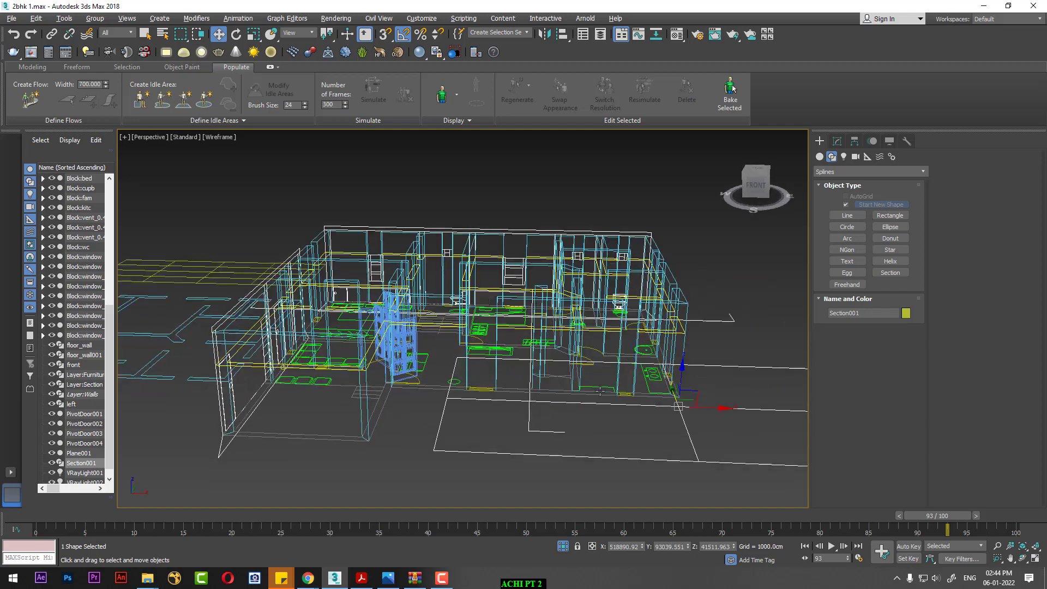
pyautogui.press('F3')
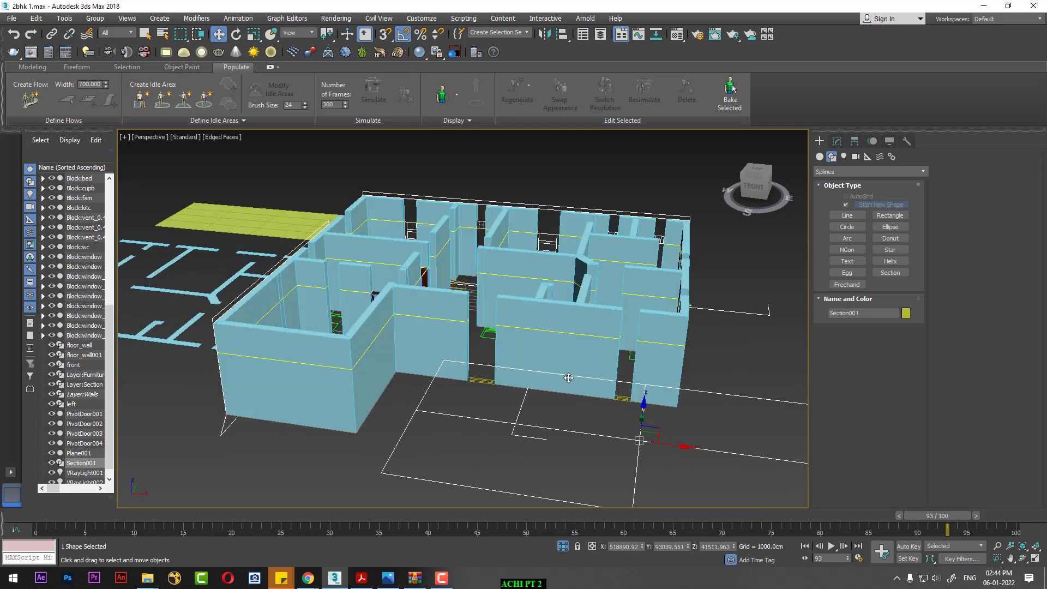
pyautogui.moveTo(592, 395)
pyautogui.keyDown('alt'); pyautogui.mouseDown(button='middle')
pyautogui.moveTo(541, 378)
pyautogui.moveTo(568, 373)
pyautogui.mouseUp(button='middle'); pyautogui.keyUp('alt')
pyautogui.keyDown('alt'); pyautogui.moveTo(544, 382); pyautogui.dragTo(557, 379, button='middle'); pyautogui.keyUp('alt')
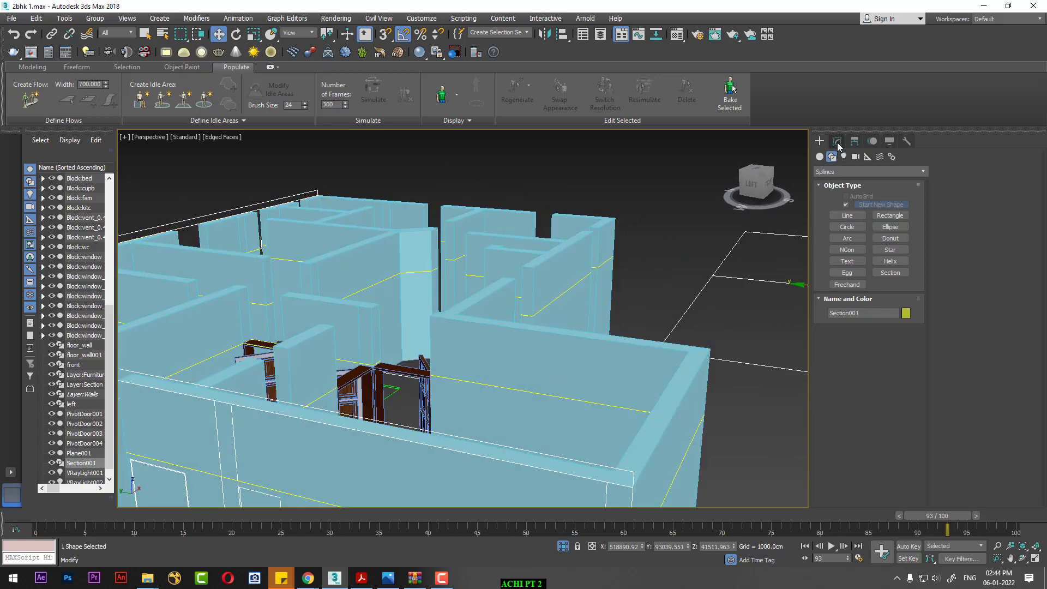
# Generate a shape from Section001 and name it DOOR UPPER PART
pyautogui.click(837, 141)
pyautogui.click(877, 302)
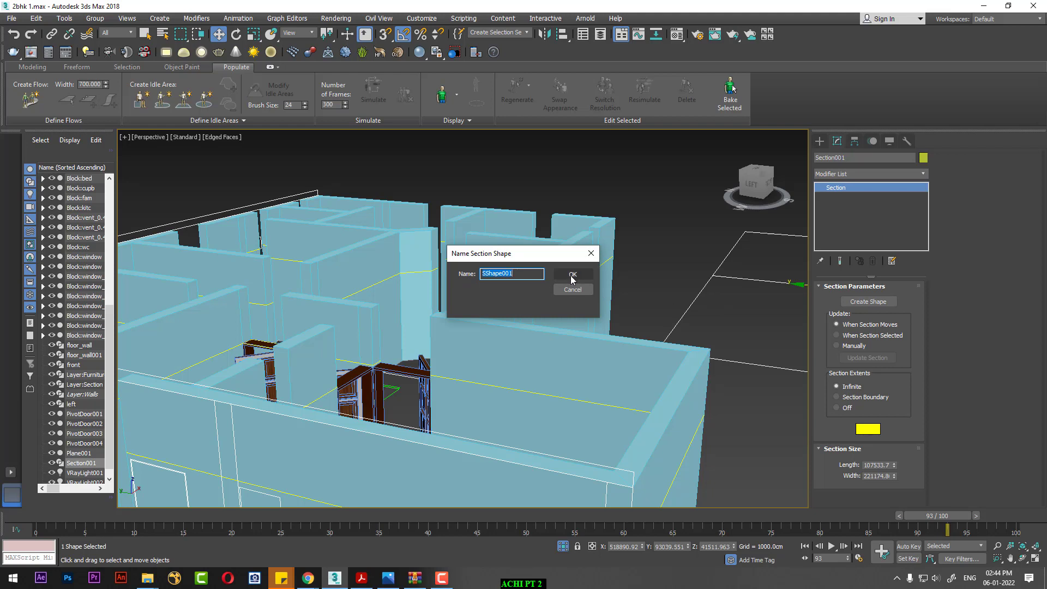
pyautogui.write('DOOR UPPER PAR')
pyautogui.write('T')
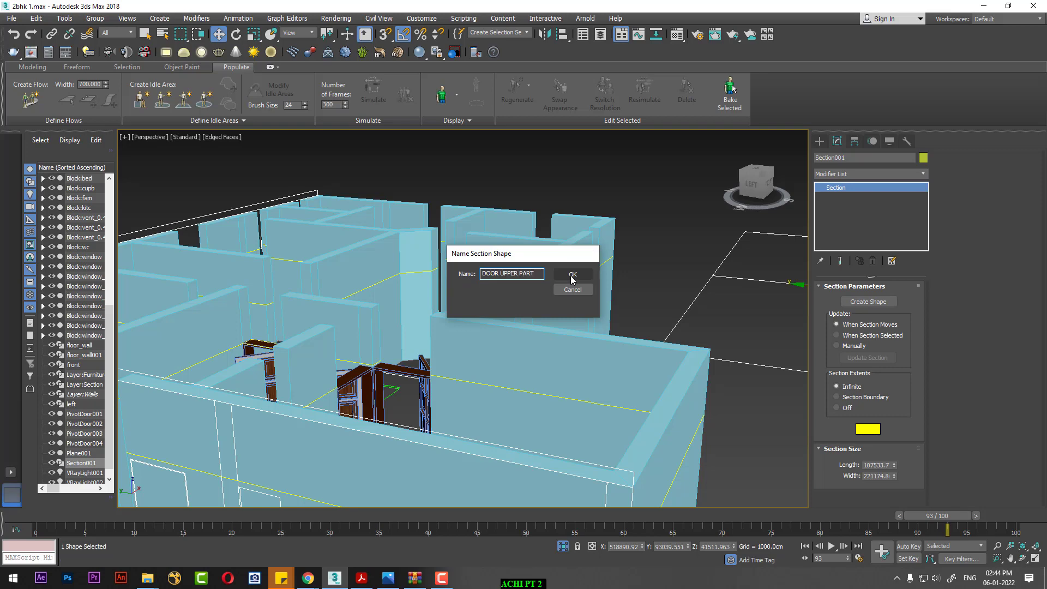
pyautogui.click(572, 277)
# Frame floor_wall and PivotDoor003, then ring-select the vertical wall edges beside the doorway
pyautogui.click(599, 347)
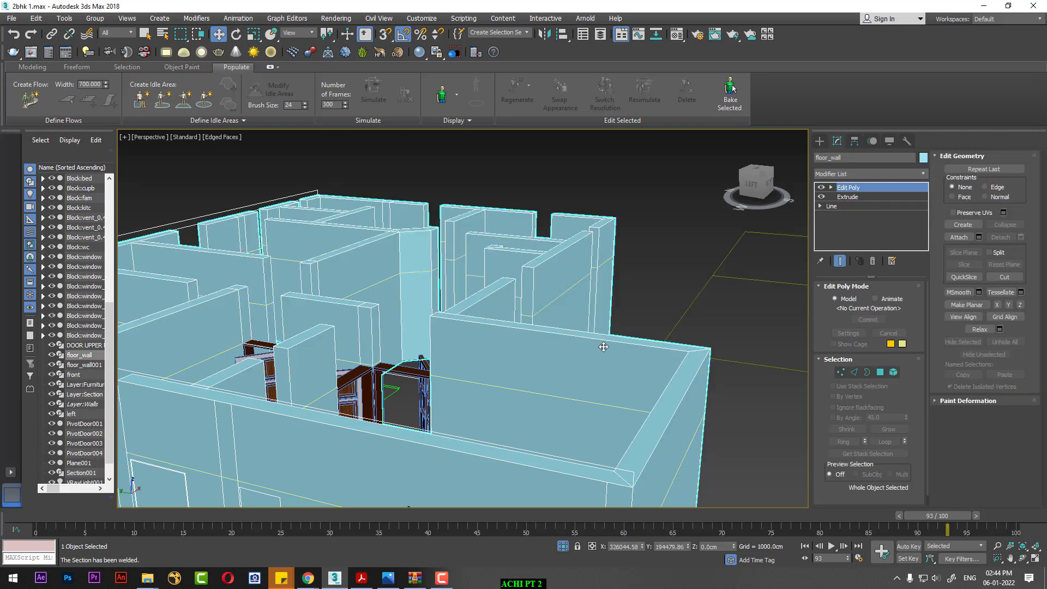
pyautogui.moveTo(527, 365)
pyautogui.keyDown('alt'); pyautogui.mouseDown(button='middle')
pyautogui.moveTo(552, 367)
pyautogui.moveTo(428, 373)
pyautogui.mouseUp(button='middle'); pyautogui.keyUp('alt')
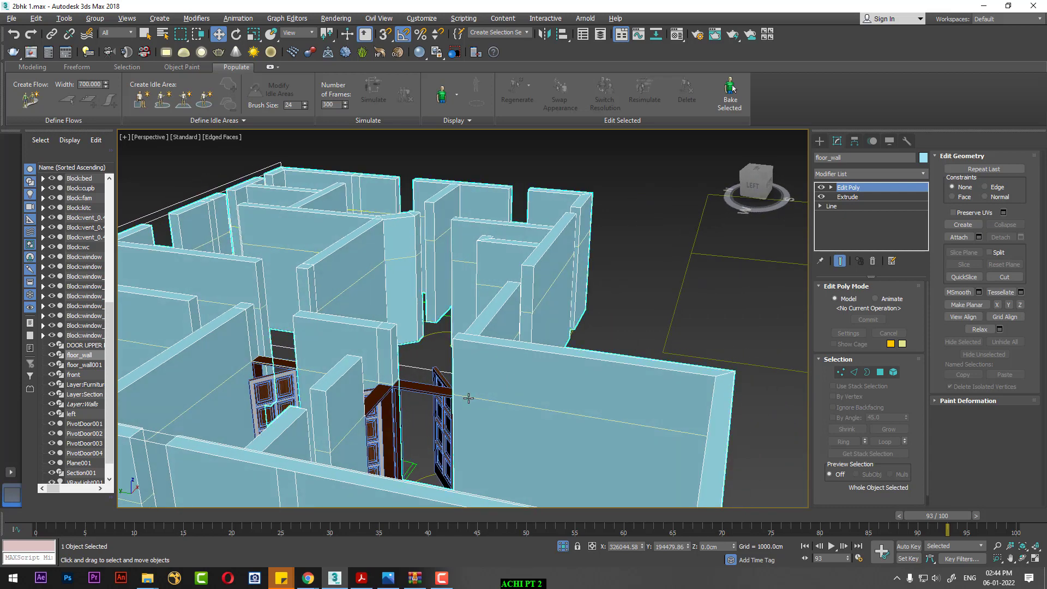
pyautogui.keyDown('alt'); pyautogui.moveTo(468, 398); pyautogui.dragTo(544, 367, button='middle'); pyautogui.keyUp('alt')
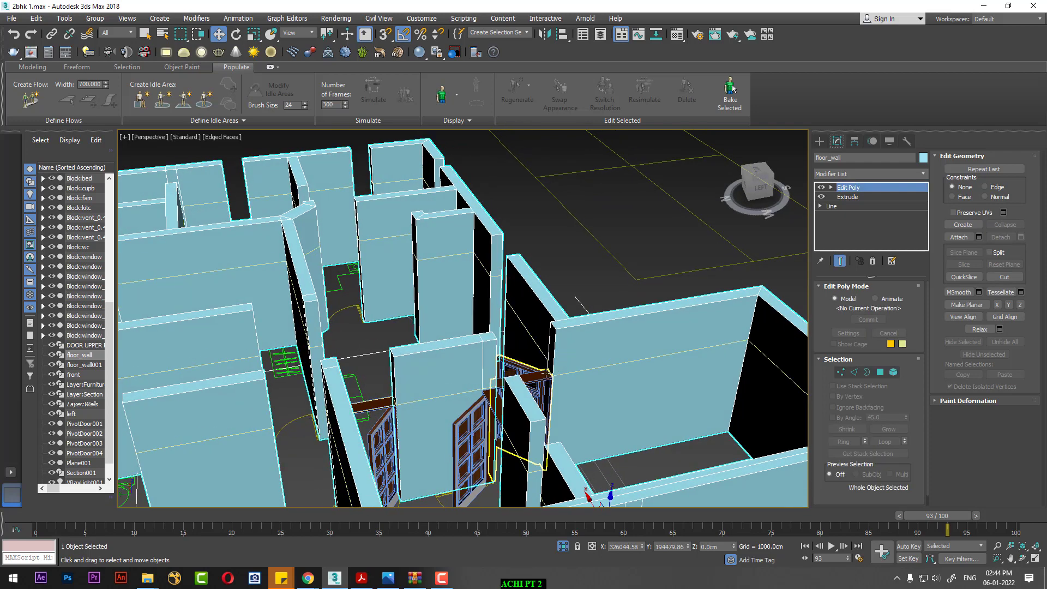
pyautogui.keyDown('ctrl'); pyautogui.click(548, 369); pyautogui.keyUp('ctrl')
pyautogui.press('z')
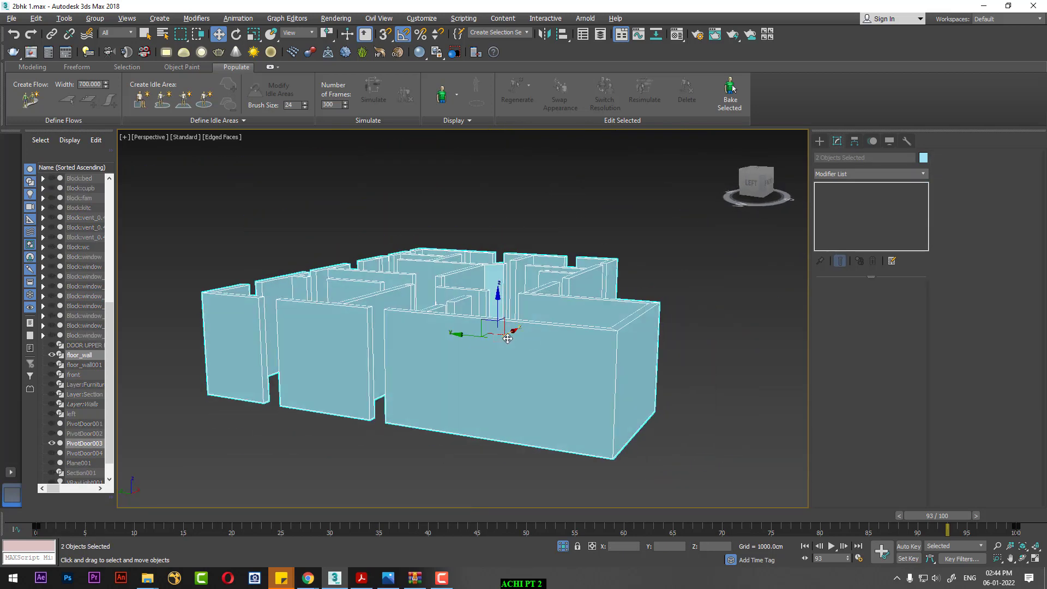
pyautogui.moveTo(549, 369)
pyautogui.keyDown('alt'); pyautogui.mouseDown(button='middle')
pyautogui.moveTo(579, 367)
pyautogui.moveTo(545, 327)
pyautogui.moveTo(508, 323)
pyautogui.mouseUp(button='middle'); pyautogui.keyUp('alt')
pyautogui.scroll(4, 567, 353)
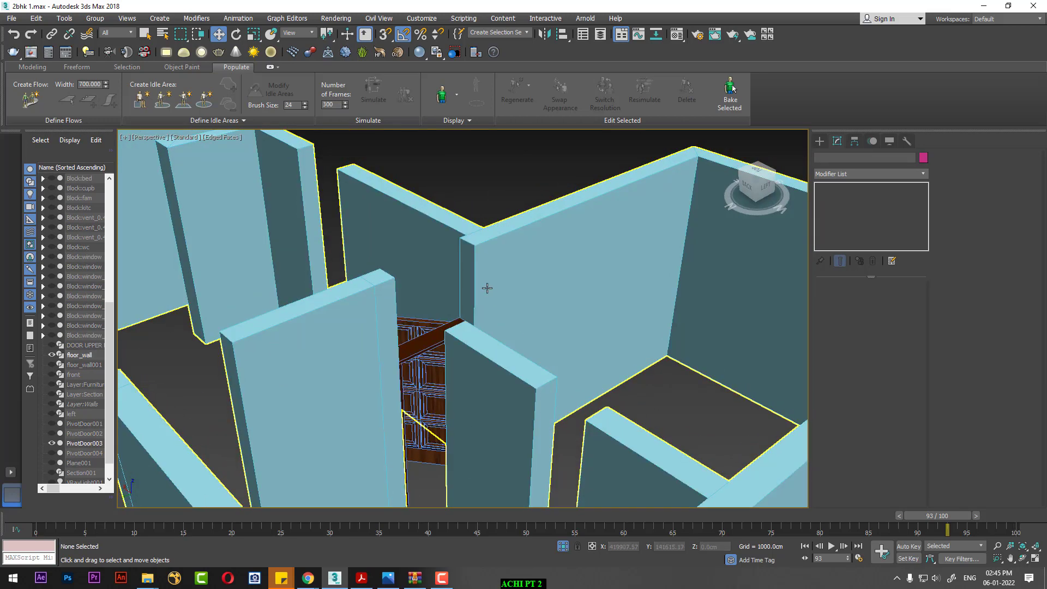
pyautogui.click(594, 307)
pyautogui.click(854, 372)
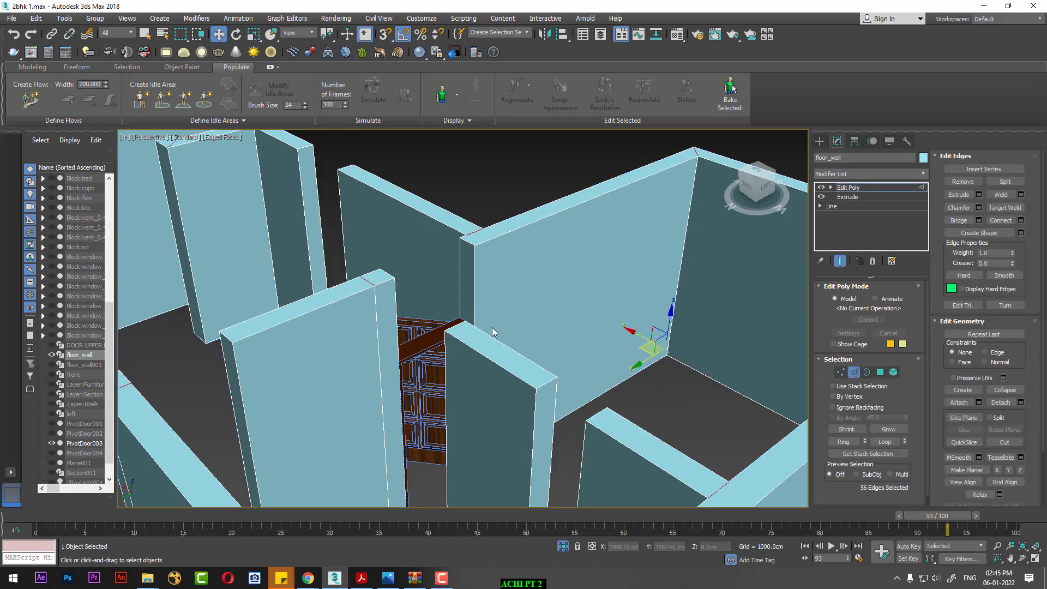
pyautogui.click(474, 316)
pyautogui.hotkey('alt', 'r')
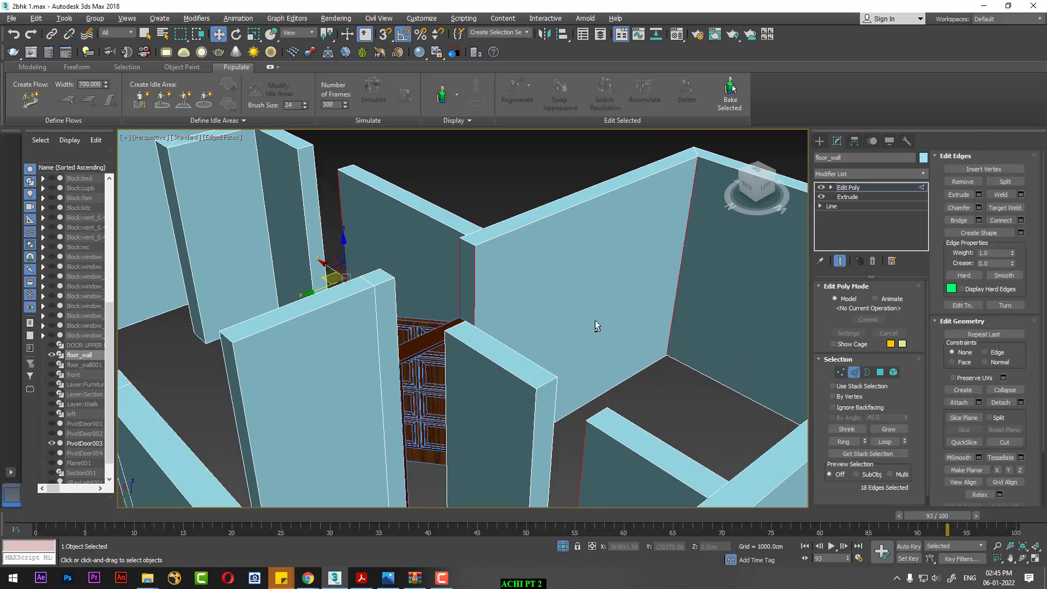
# Connect the 18 ring edges with 1 segment, pinch 0 and slide 37
pyautogui.moveTo(593, 322)
pyautogui.keyDown('alt'); pyautogui.mouseDown(button='middle')
pyautogui.moveTo(586, 355)
pyautogui.moveTo(561, 344)
pyautogui.moveTo(582, 342)
pyautogui.mouseUp(button='middle'); pyautogui.keyUp('alt')
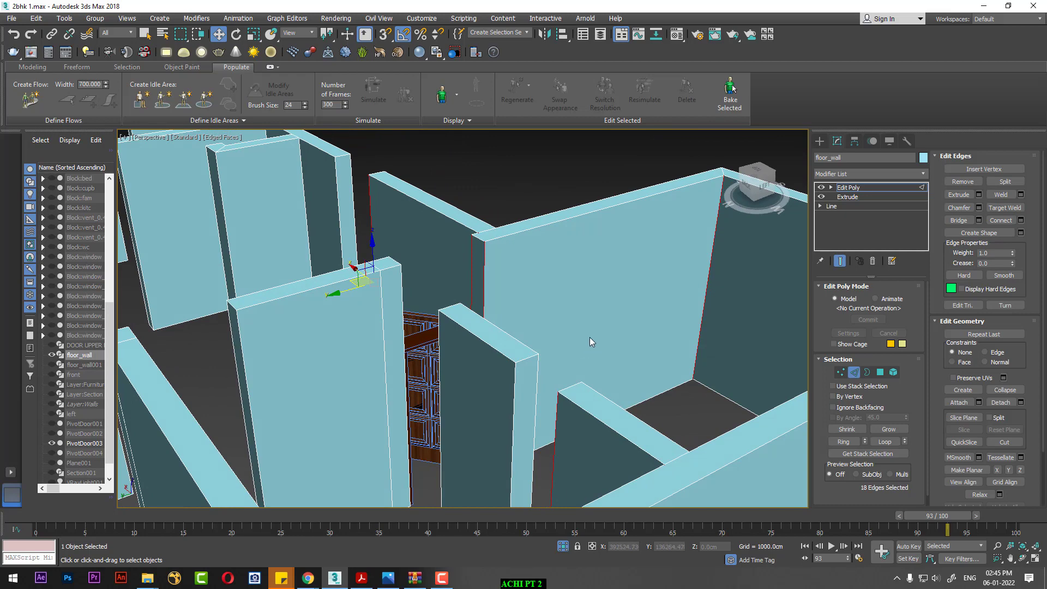
pyautogui.rightClick(587, 334)
pyautogui.click(476, 372)
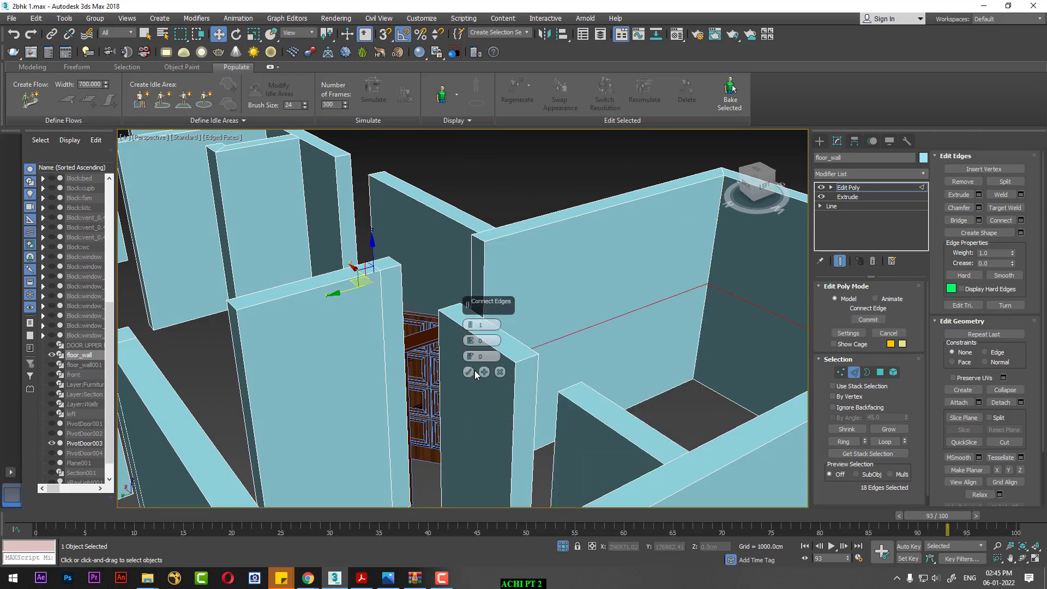
pyautogui.keyDown('alt'); pyautogui.moveTo(544, 365); pyautogui.dragTo(511, 371, button='middle'); pyautogui.keyUp('alt')
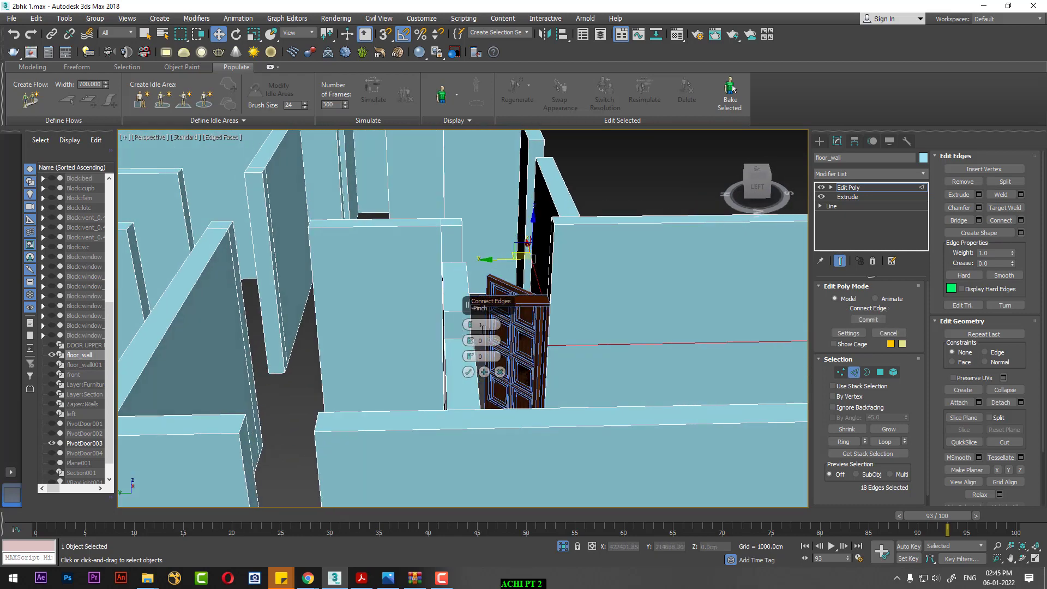
pyautogui.moveTo(470, 340)
pyautogui.mouseDown()
pyautogui.moveTo(468, 360)
pyautogui.moveTo(468, 283)
pyautogui.mouseUp()
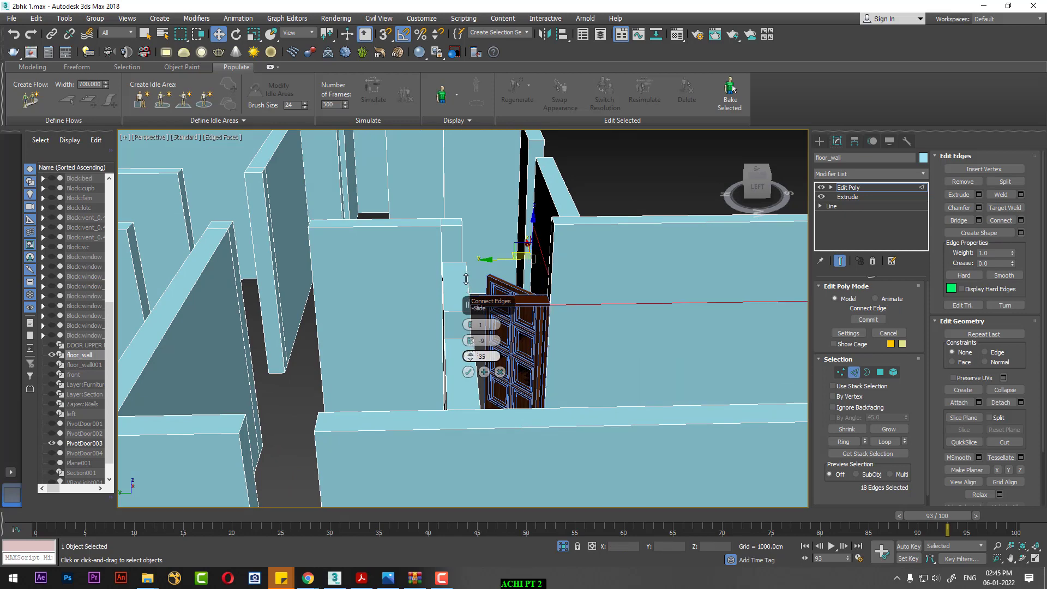
pyautogui.moveTo(468, 283)
pyautogui.keyDown('alt'); pyautogui.mouseDown(button='middle')
pyautogui.moveTo(588, 298)
pyautogui.moveTo(593, 312)
pyautogui.moveTo(572, 302)
pyautogui.mouseUp(button='middle'); pyautogui.keyUp('alt')
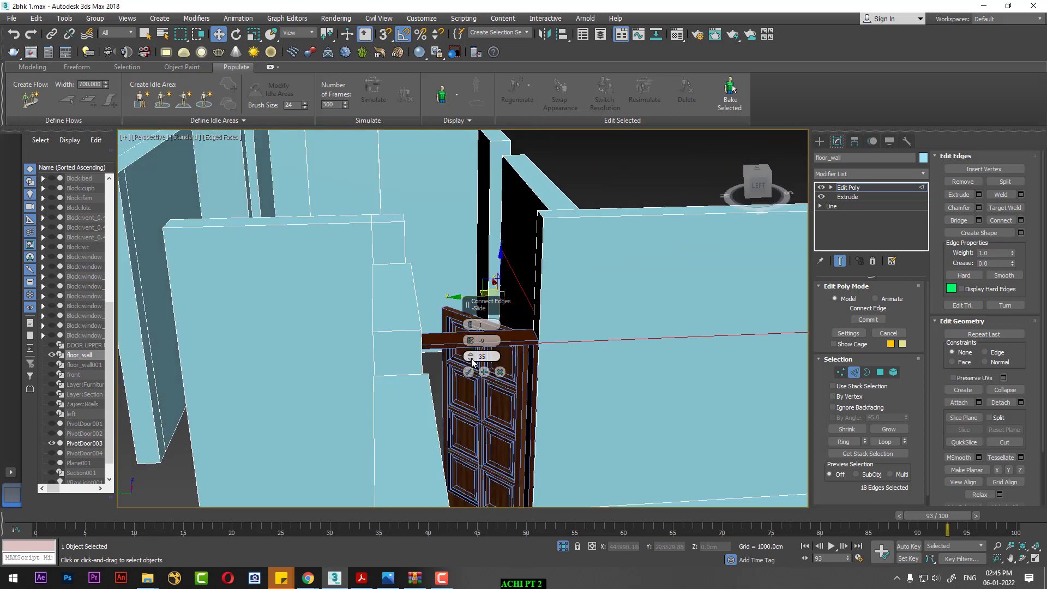
pyautogui.moveTo(472, 363); pyautogui.dragTo(464, 356)
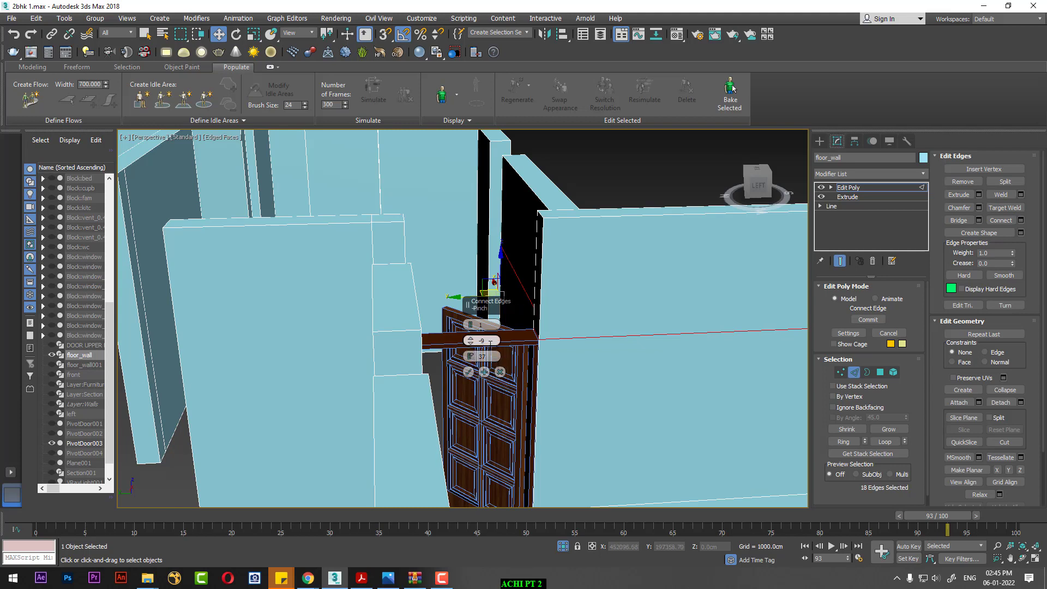
pyautogui.rightClick(471, 342)
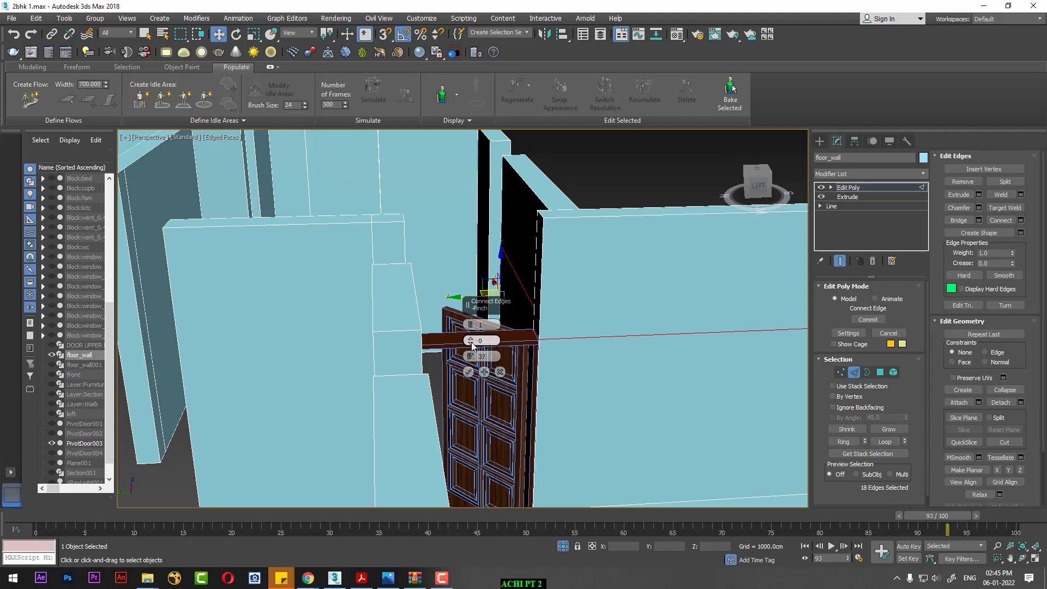
pyautogui.doubleClick(492, 357)
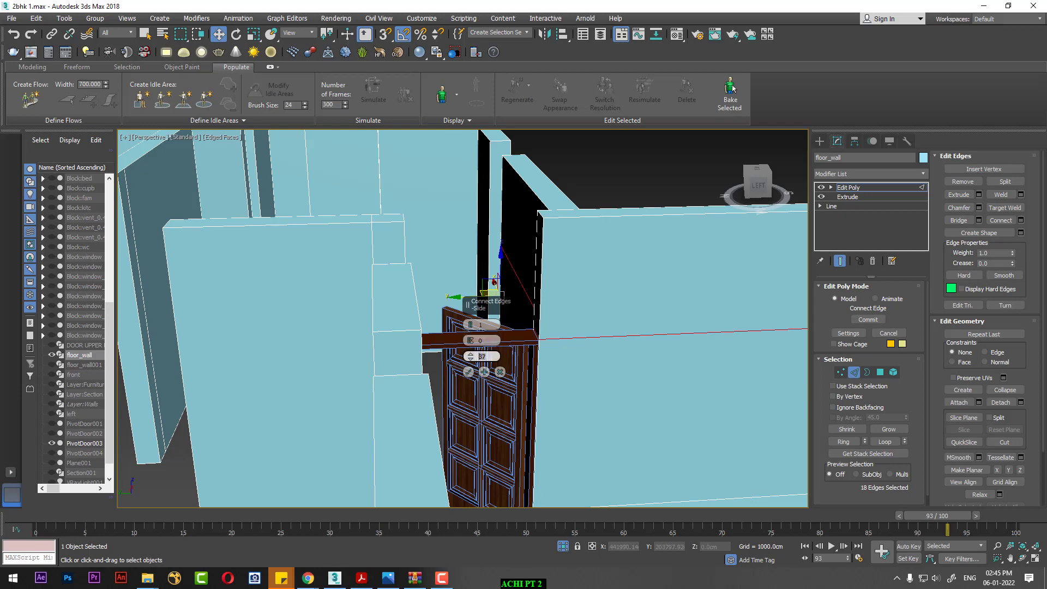
pyautogui.click(468, 372)
# Ring-select the opposite wall's edges and connect them at the same slide 37 height
pyautogui.scroll(-3, 468, 373)
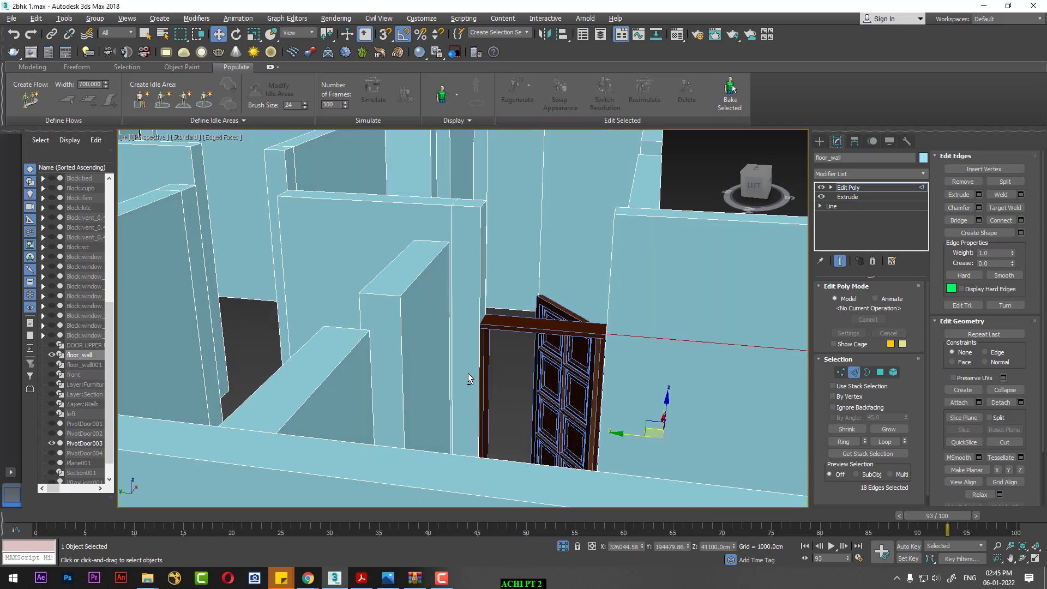
pyautogui.keyDown('alt'); pyautogui.moveTo(468, 373); pyautogui.dragTo(493, 303, button='middle'); pyautogui.keyUp('alt')
pyautogui.click(512, 297)
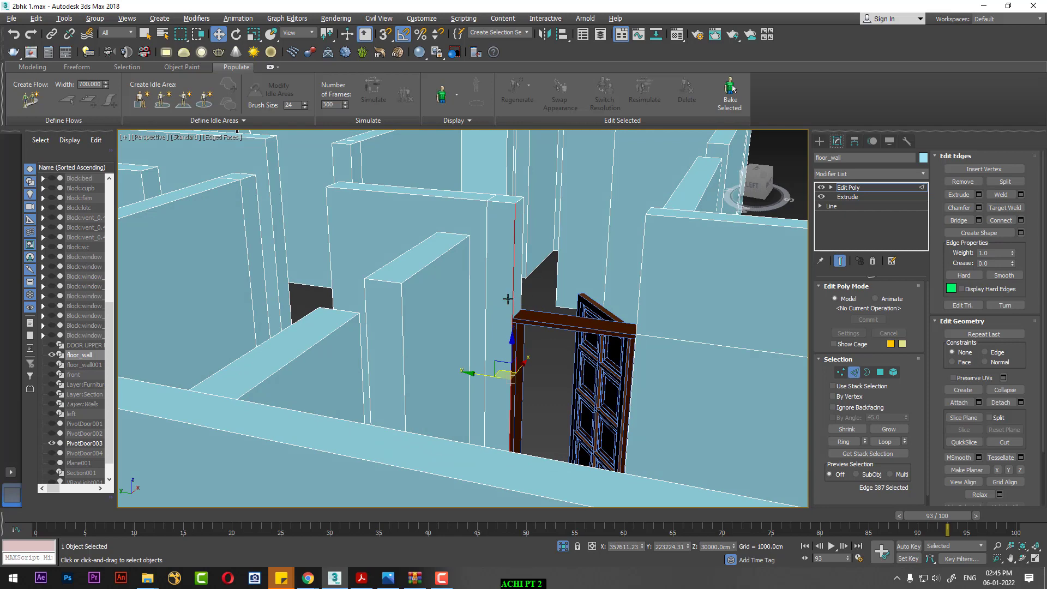
pyautogui.doubleClick(507, 299)
pyautogui.rightClick(507, 299)
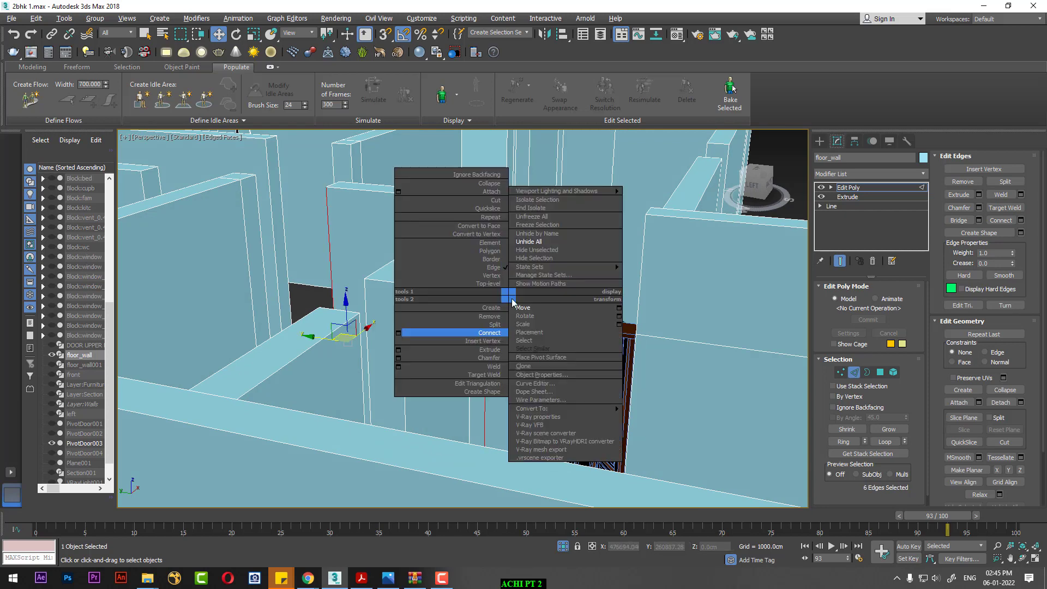
pyautogui.click(398, 332)
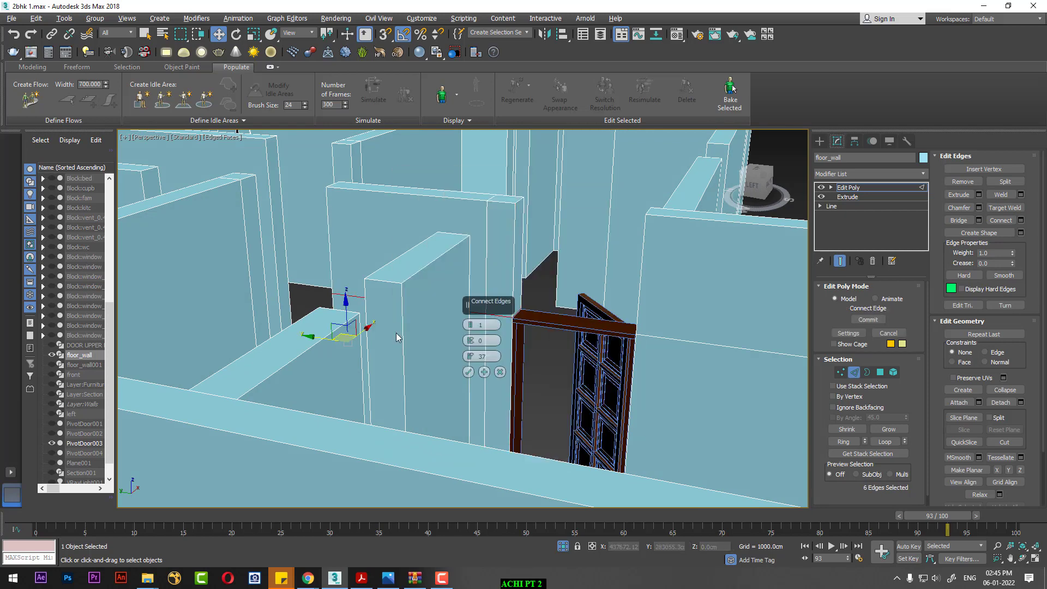
pyautogui.click(468, 372)
# Bridge the two wall end polygons above the door and return to object level
pyautogui.keyDown('alt'); pyautogui.moveTo(478, 365); pyautogui.dragTo(600, 388, button='middle'); pyautogui.keyUp('alt')
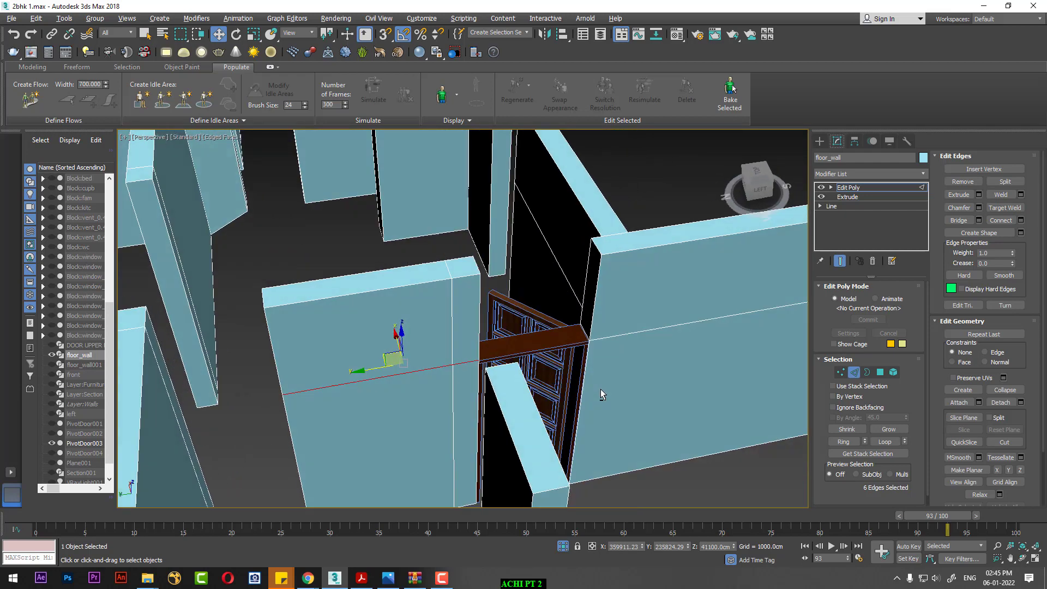
pyautogui.click(880, 372)
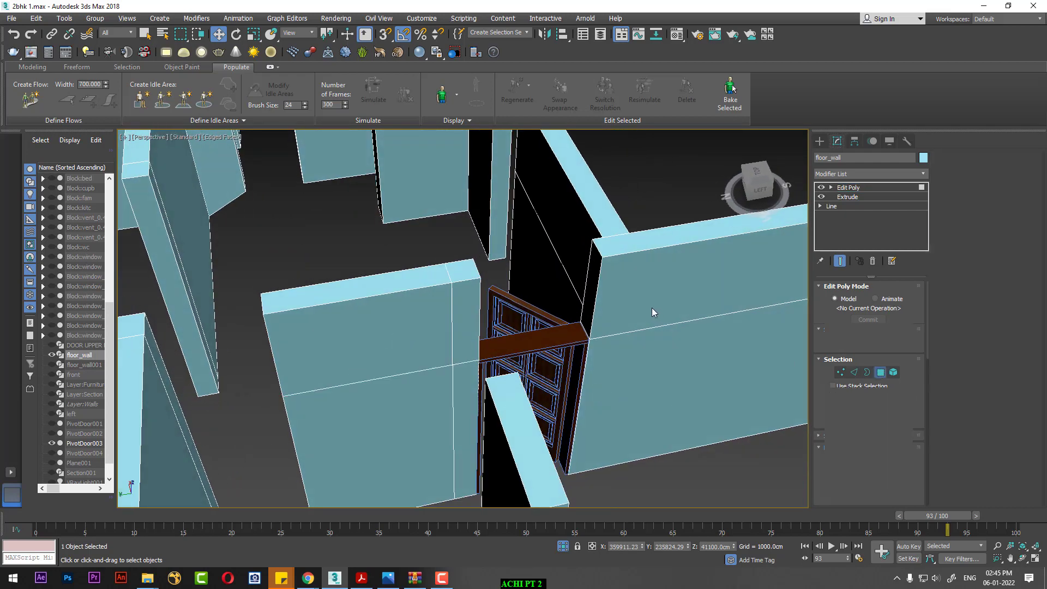
pyautogui.click(597, 289)
pyautogui.keyDown('alt'); pyautogui.moveTo(597, 289); pyautogui.dragTo(508, 273, button='middle'); pyautogui.keyUp('alt')
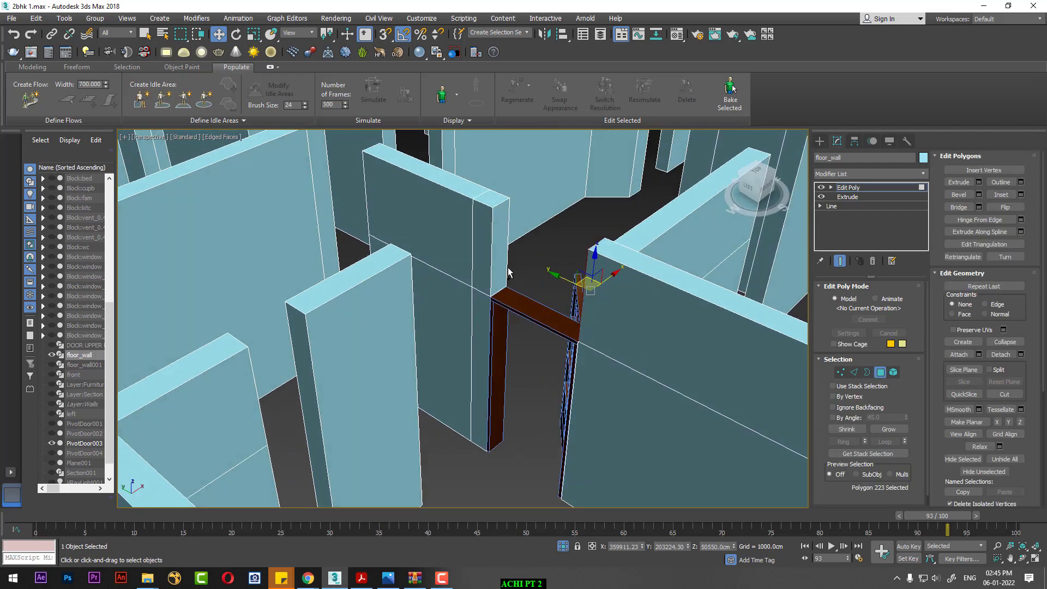
pyautogui.keyDown('ctrl'); pyautogui.click(499, 260); pyautogui.keyUp('ctrl')
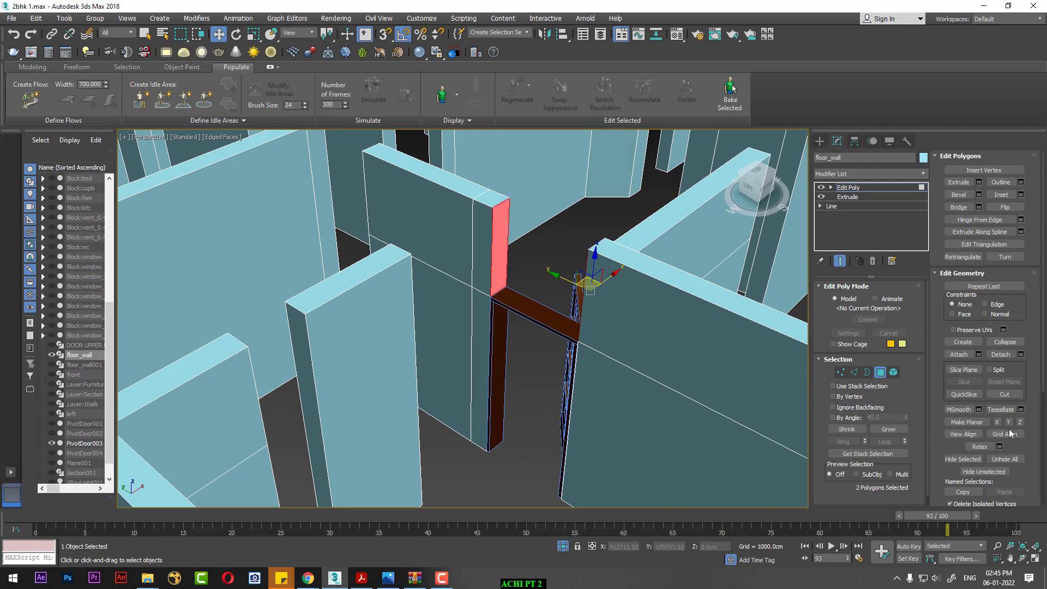
pyautogui.click(961, 207)
pyautogui.rightClick(646, 321)
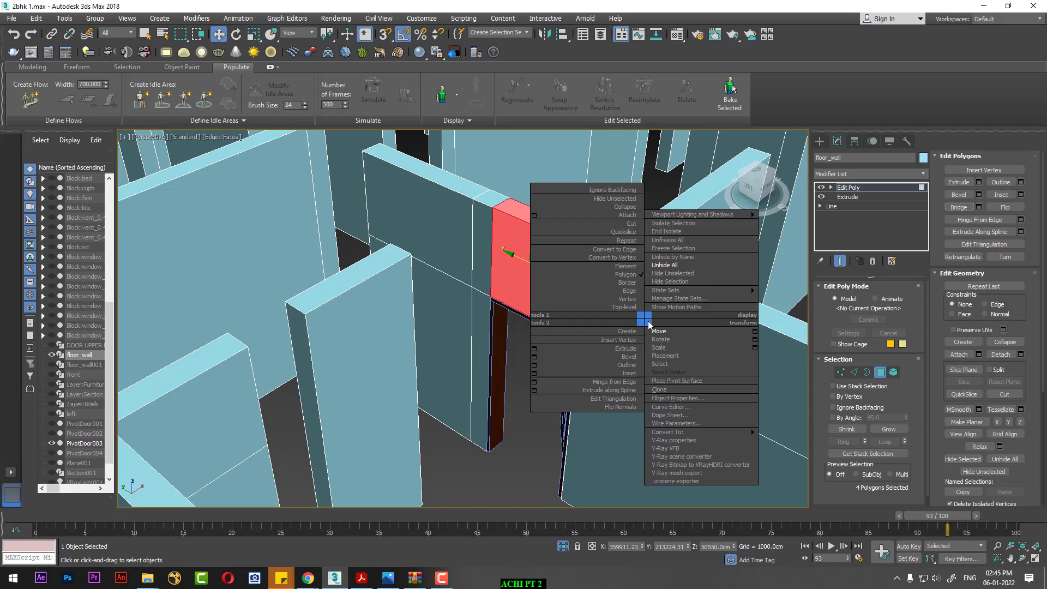
pyautogui.click(625, 307)
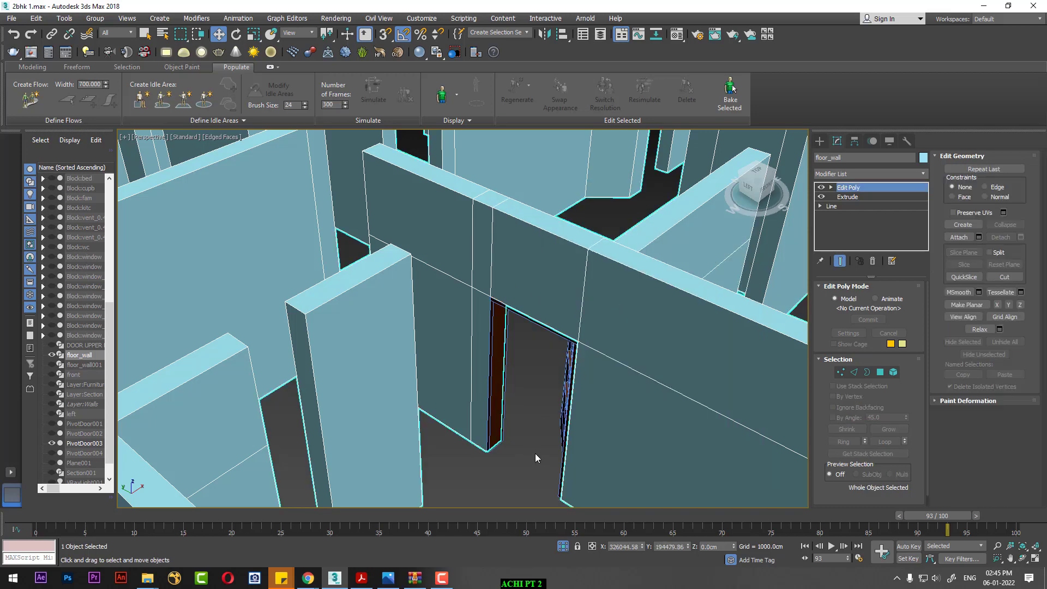
pyautogui.rightClick(512, 404)
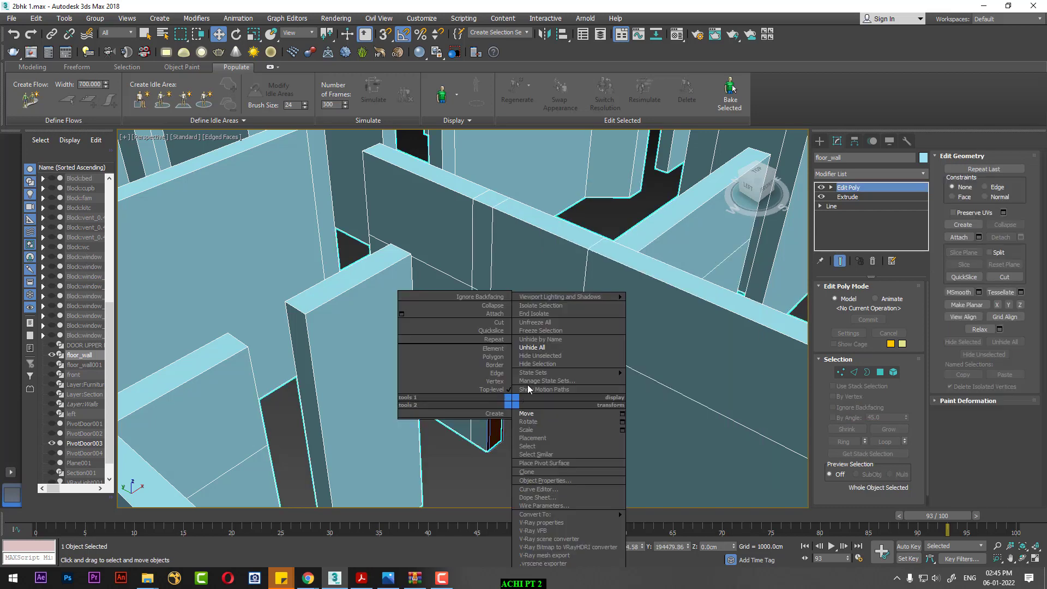
# Unhide all the doors and return to Polygon selection
pyautogui.click(533, 347)
pyautogui.keyDown('alt'); pyautogui.moveTo(438, 301); pyautogui.dragTo(532, 264, button='middle'); pyautogui.keyUp('alt')
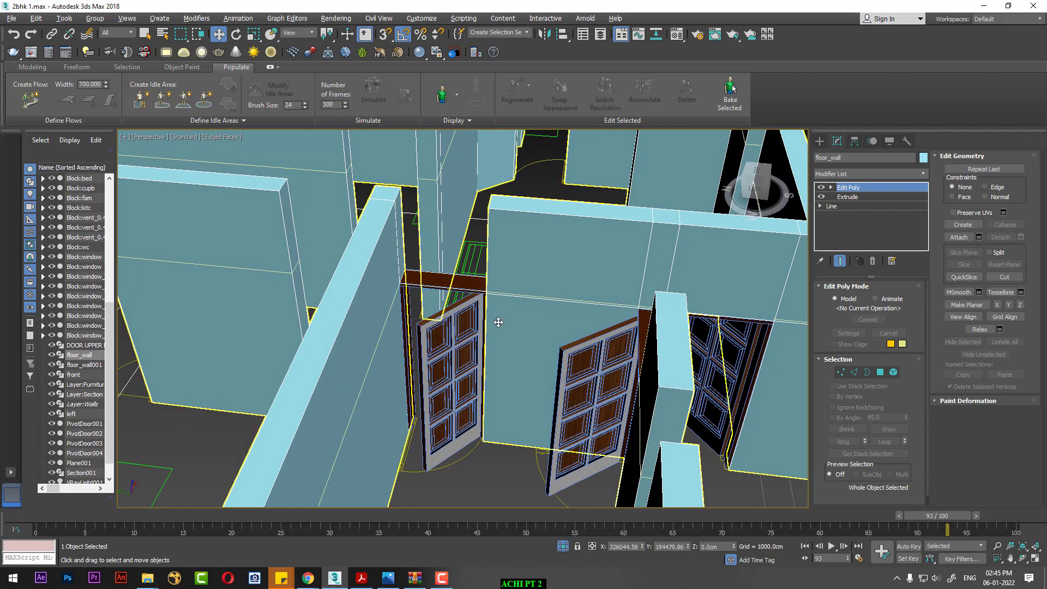
pyautogui.click(879, 372)
pyautogui.keyDown('alt'); pyautogui.moveTo(534, 272); pyautogui.dragTo(501, 304, button='middle'); pyautogui.keyUp('alt')
# Bridge the wall end polygons over the second doorway and return to object level
pyautogui.click(495, 303)
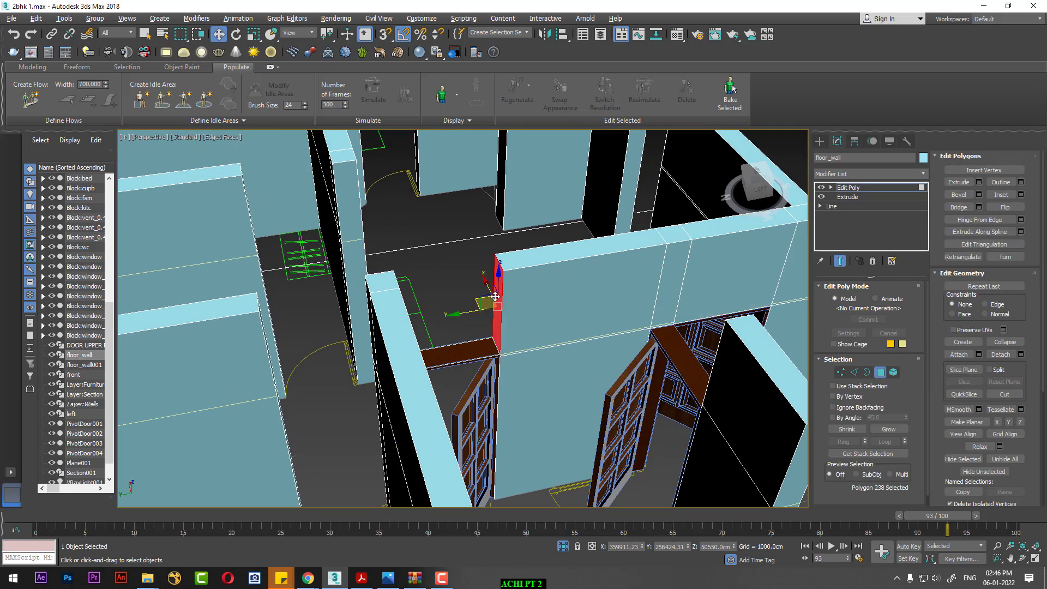
pyautogui.moveTo(528, 336)
pyautogui.keyDown('alt'); pyautogui.mouseDown(button='middle')
pyautogui.moveTo(433, 337)
pyautogui.moveTo(481, 285)
pyautogui.mouseUp(button='middle'); pyautogui.keyUp('alt')
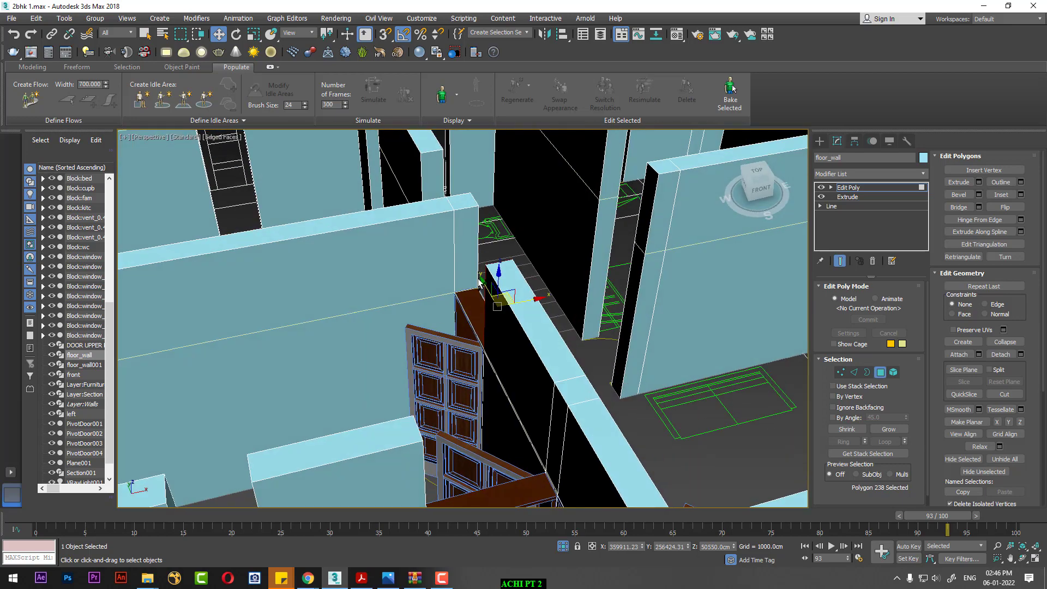
pyautogui.click(465, 267)
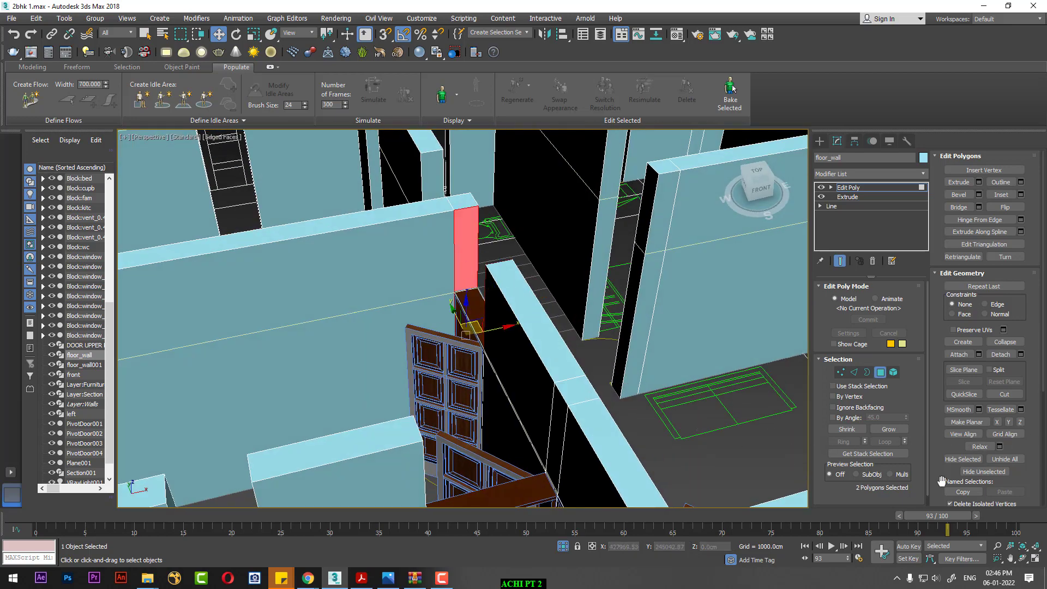
pyautogui.click(959, 207)
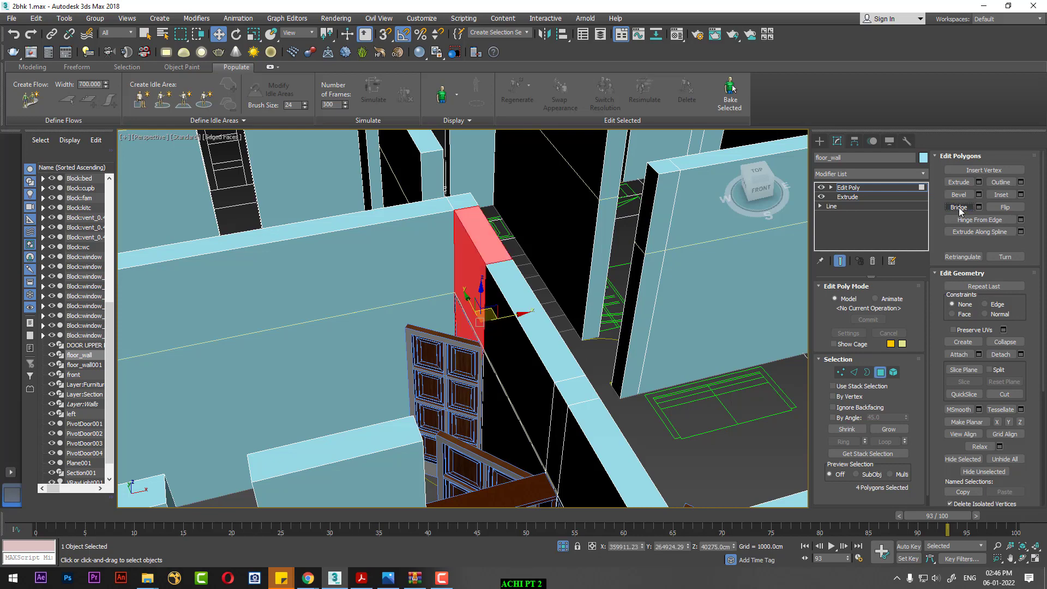
pyautogui.moveTo(604, 375)
pyautogui.keyDown('alt'); pyautogui.mouseDown(button='middle')
pyautogui.moveTo(525, 415)
pyautogui.moveTo(498, 382)
pyautogui.moveTo(574, 288)
pyautogui.mouseUp(button='middle'); pyautogui.keyUp('alt')
pyautogui.hotkey('ctrl', 'z')
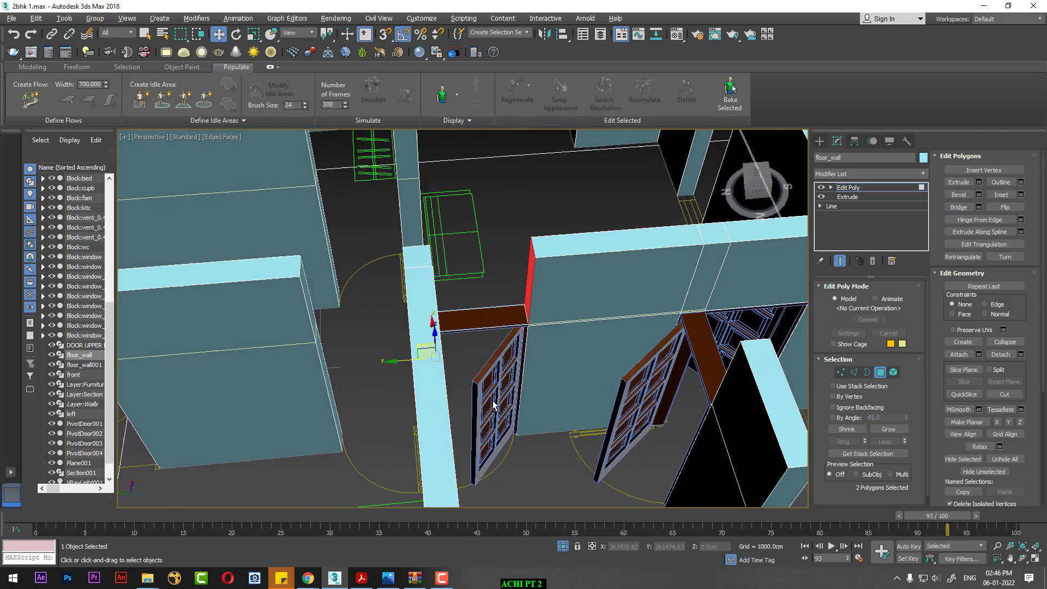
pyautogui.rightClick(574, 287)
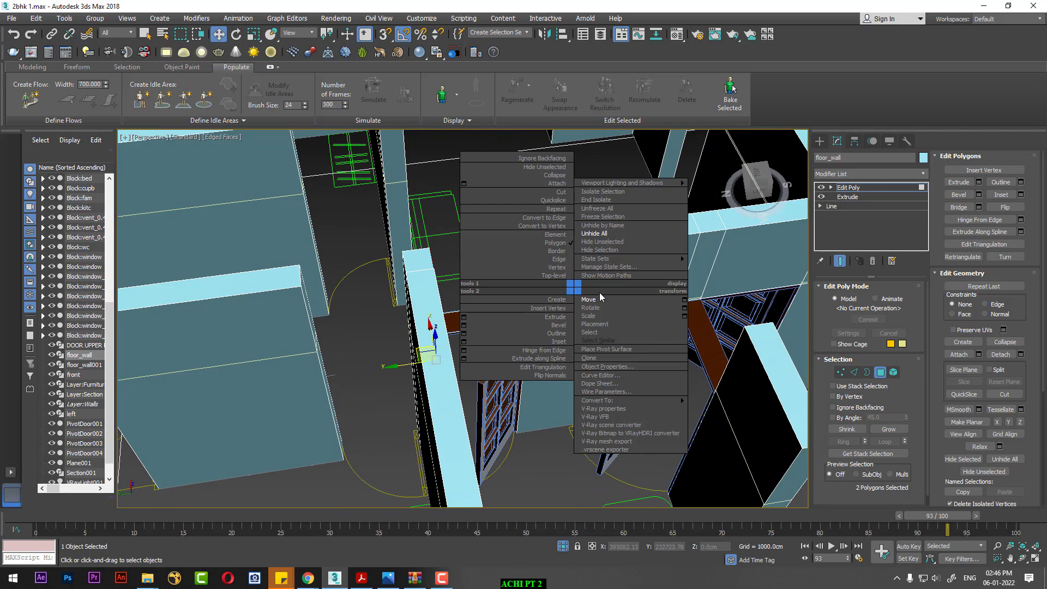
pyautogui.click(554, 276)
# Isolate the walls and connect the vertical edges beside the first doorway horizontally
pyautogui.hotkey('alt', 'q')
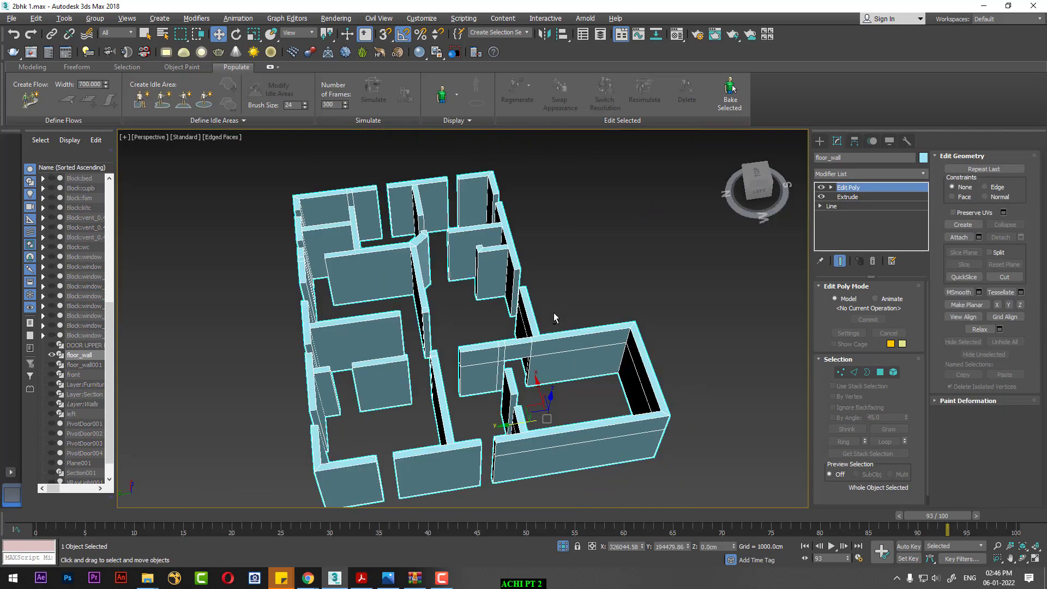
pyautogui.moveTo(554, 316)
pyautogui.keyDown('alt'); pyautogui.mouseDown(button='middle')
pyautogui.moveTo(643, 335)
pyautogui.moveTo(589, 348)
pyautogui.mouseUp(button='middle'); pyautogui.keyUp('alt')
pyautogui.scroll(5, 605, 341)
pyautogui.scroll(-5, 605, 340)
pyautogui.scroll(5, 589, 348)
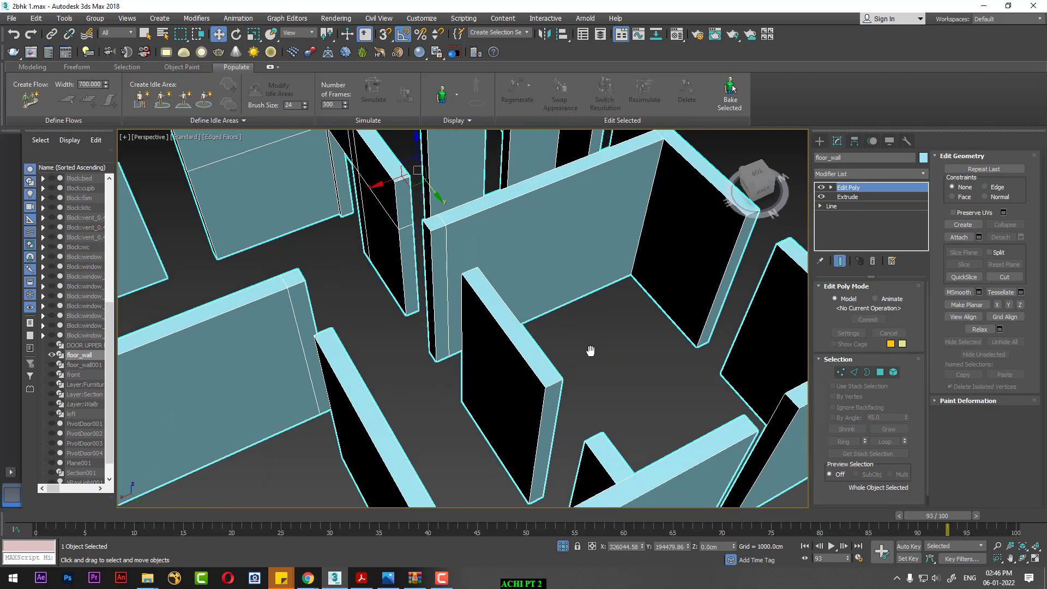
pyautogui.click(857, 376)
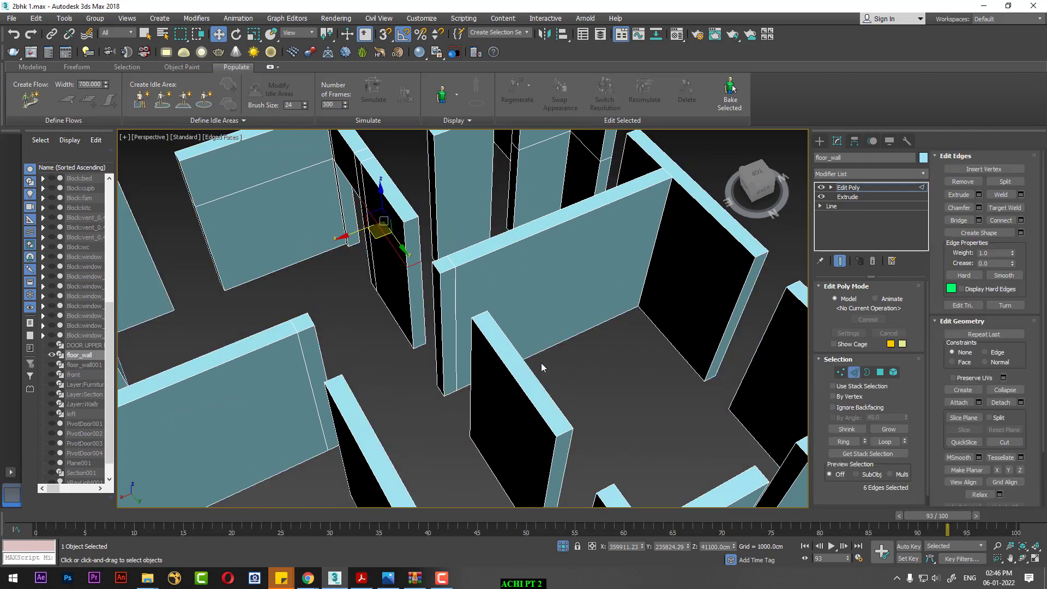
pyautogui.click(456, 318)
pyautogui.keyDown('ctrl'); pyautogui.click(456, 317); pyautogui.keyUp('ctrl')
pyautogui.rightClick(490, 288)
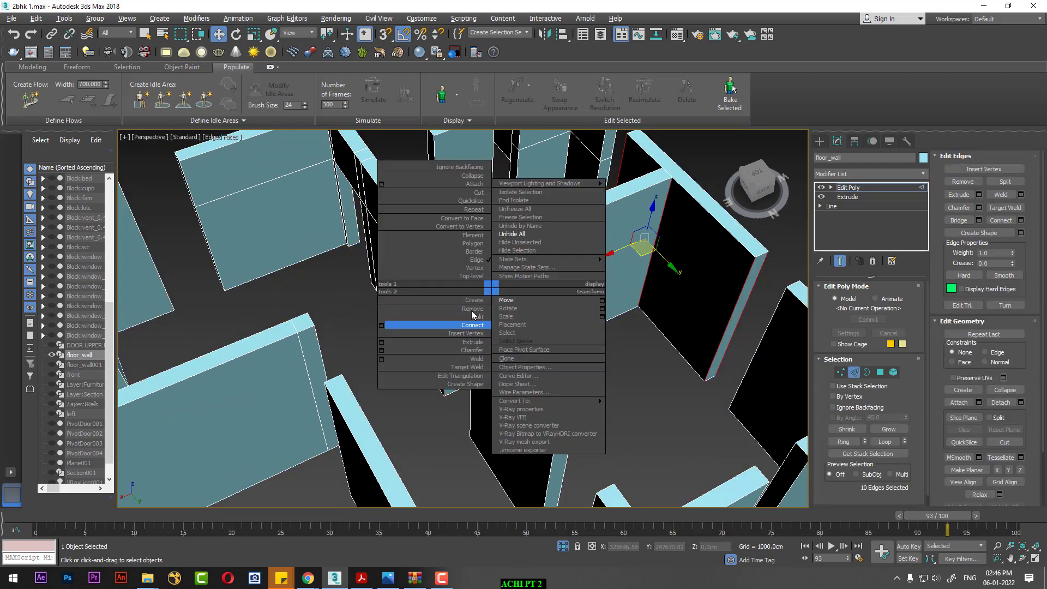
pyautogui.click(381, 325)
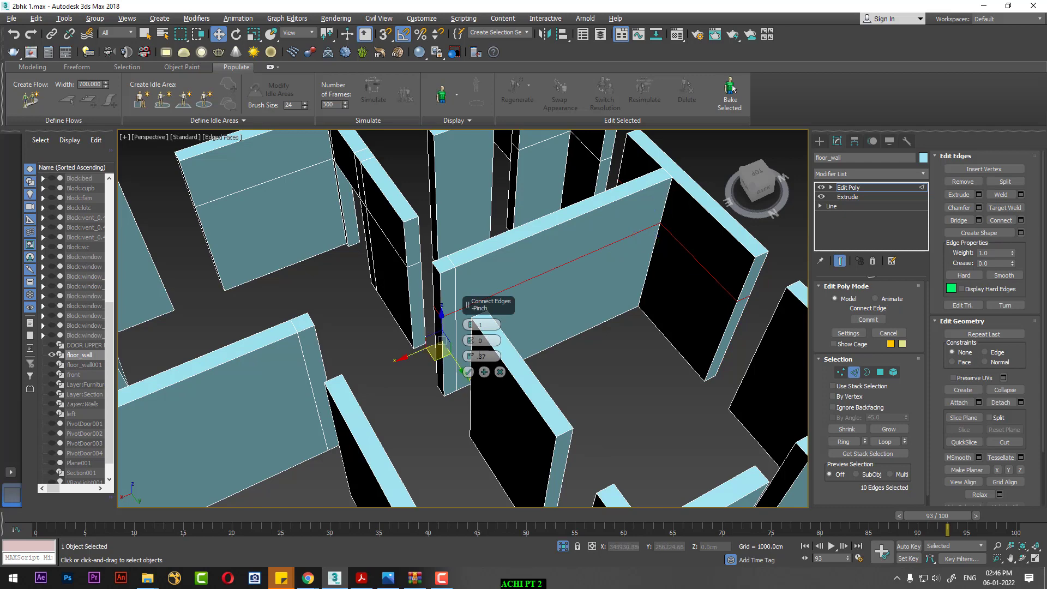
pyautogui.click(470, 373)
# Connect vertical edge loops on the next wall and the left walls with horizontal edges
pyautogui.keyDown('alt'); pyautogui.moveTo(565, 378); pyautogui.dragTo(357, 348, button='middle'); pyautogui.keyUp('alt')
pyautogui.click(491, 348)
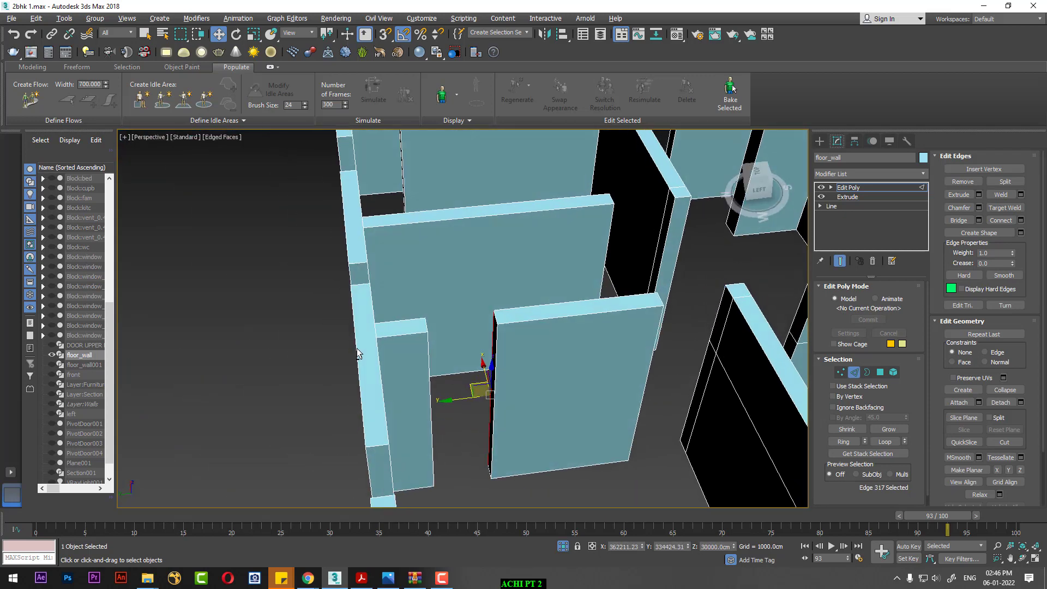
pyautogui.keyDown('alt'); pyautogui.moveTo(502, 372); pyautogui.dragTo(655, 324, button='middle'); pyautogui.keyUp('alt')
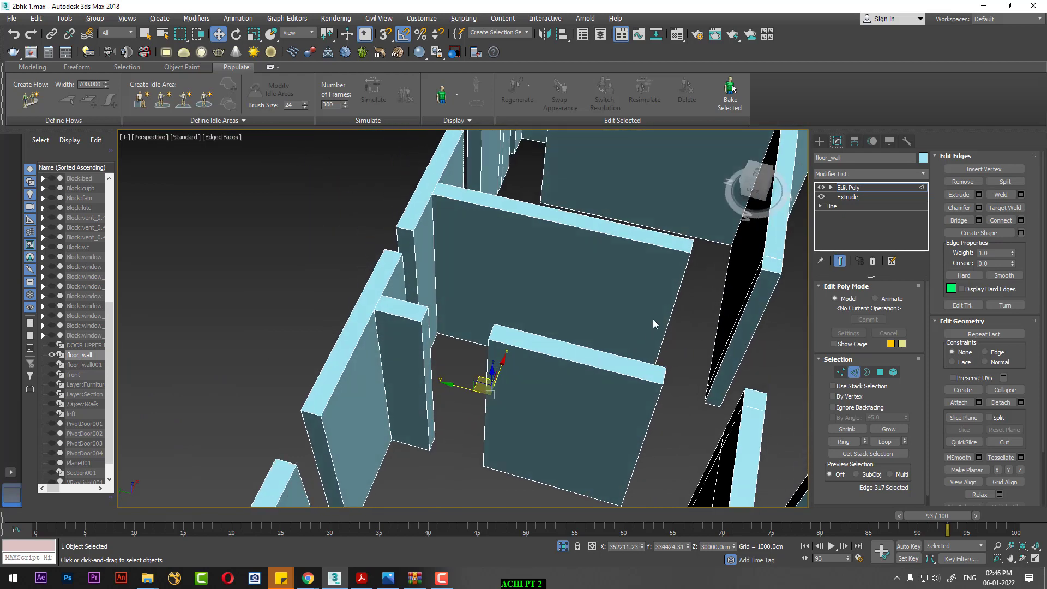
pyautogui.click(670, 315)
pyautogui.doubleClick(670, 315)
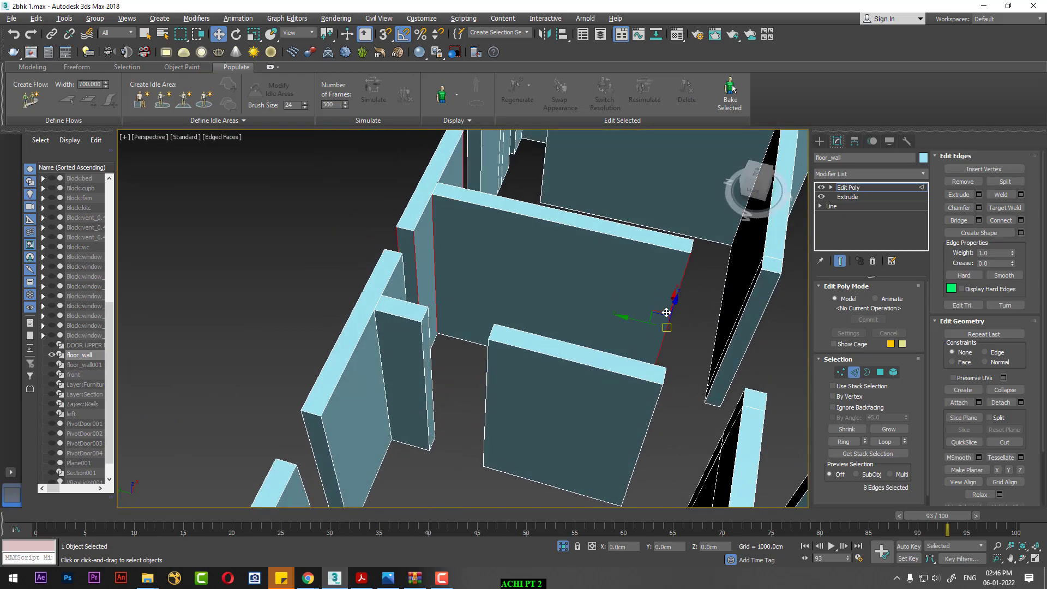
pyautogui.rightClick(618, 288)
pyautogui.click(596, 326)
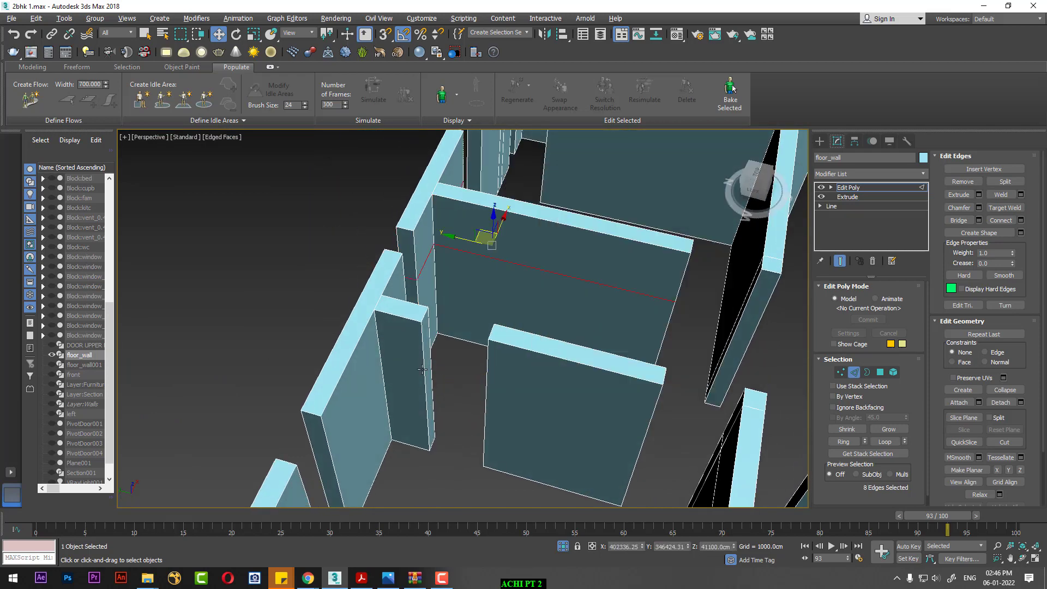
pyautogui.doubleClick(422, 370)
pyautogui.rightClick(422, 367)
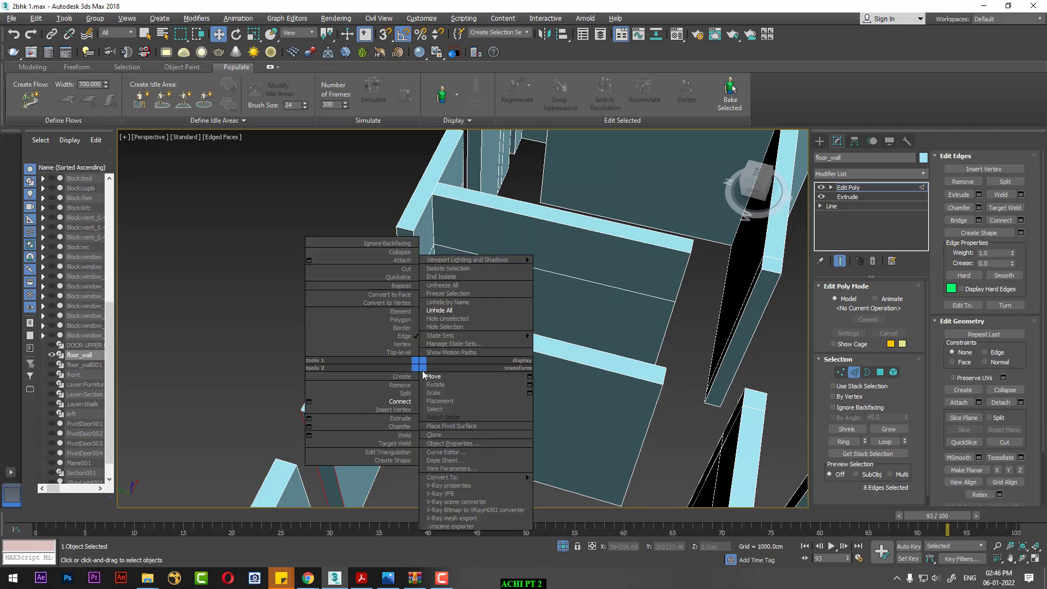
pyautogui.click(406, 402)
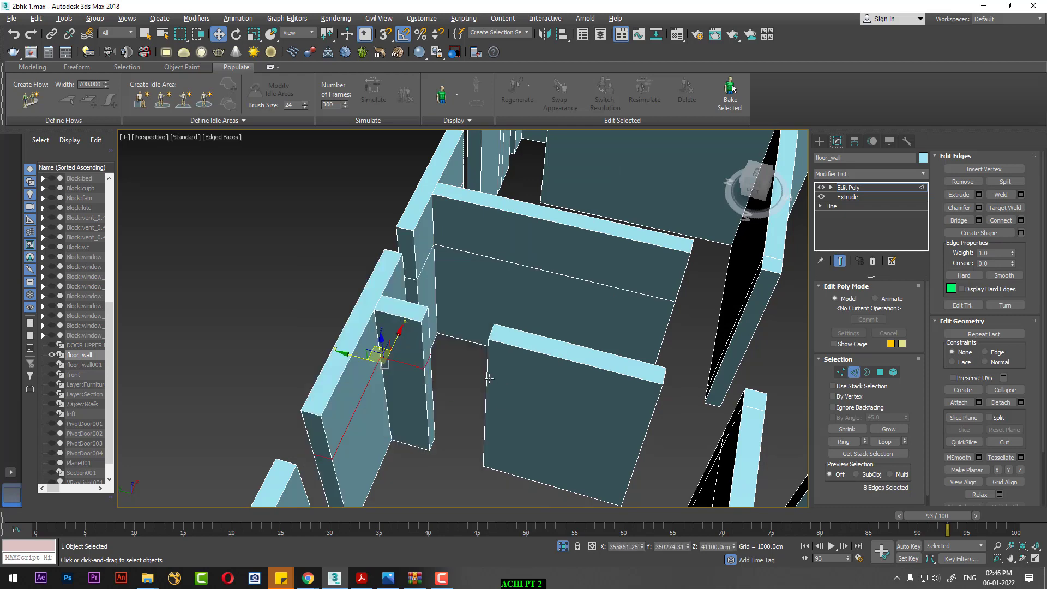
# Select vertical edge loops on the front and centre walls and connect them with Ctrl+Shift+E
pyautogui.doubleClick(489, 378)
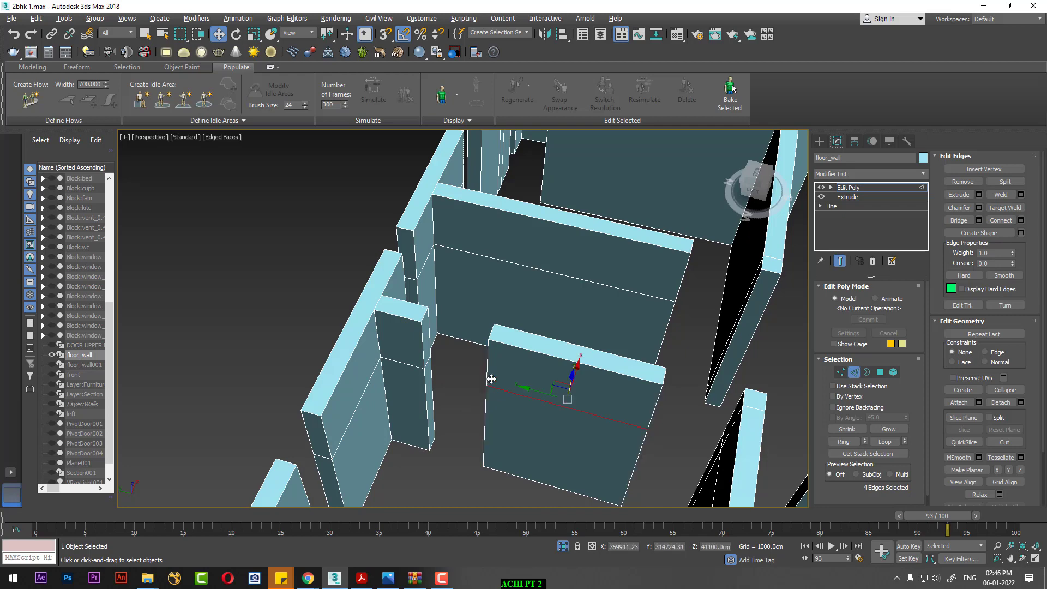
pyautogui.keyDown('alt'); pyautogui.moveTo(491, 379); pyautogui.dragTo(445, 339, button='middle'); pyautogui.keyUp('alt')
pyautogui.scroll(-3, 445, 340)
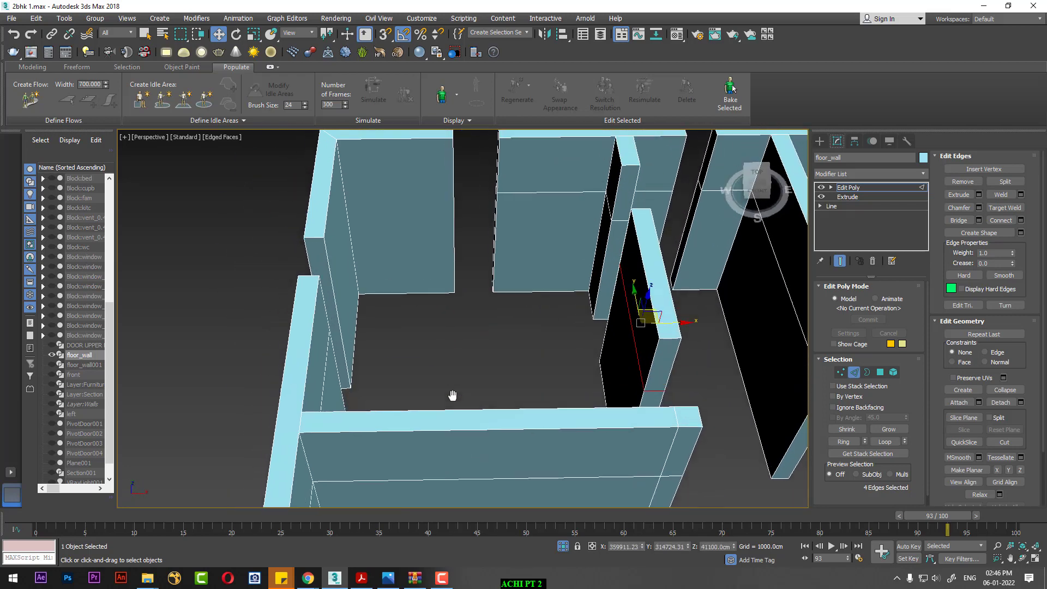
pyautogui.moveTo(453, 393)
pyautogui.keyDown('alt'); pyautogui.mouseDown(button='middle')
pyautogui.moveTo(430, 364)
pyautogui.moveTo(518, 281)
pyautogui.mouseUp(button='middle'); pyautogui.keyUp('alt')
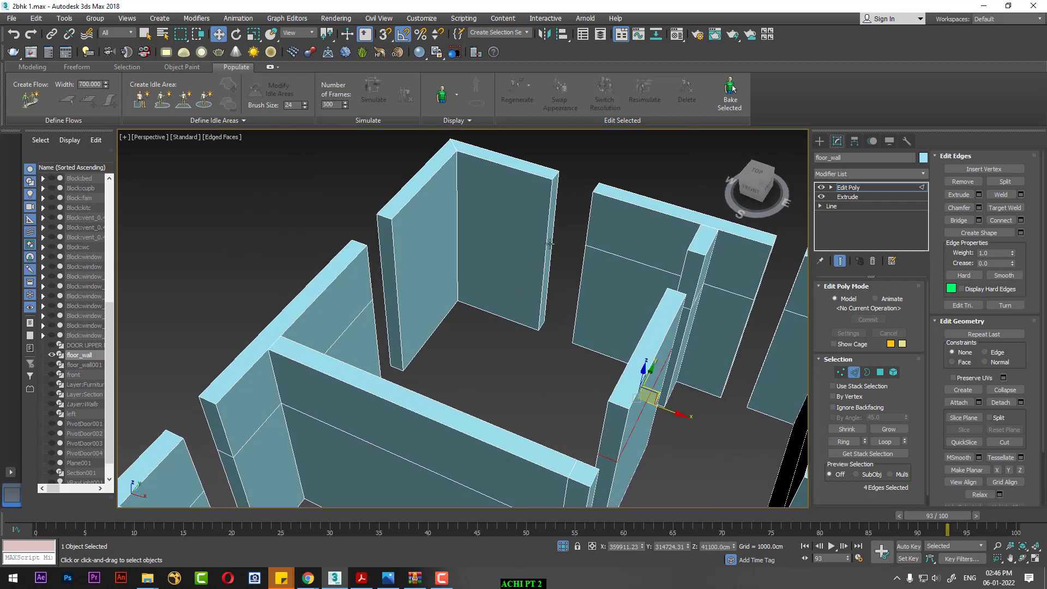
pyautogui.scroll(5, 507, 281)
pyautogui.keyDown('alt'); pyautogui.moveTo(482, 275); pyautogui.dragTo(613, 363, button='middle'); pyautogui.keyUp('alt')
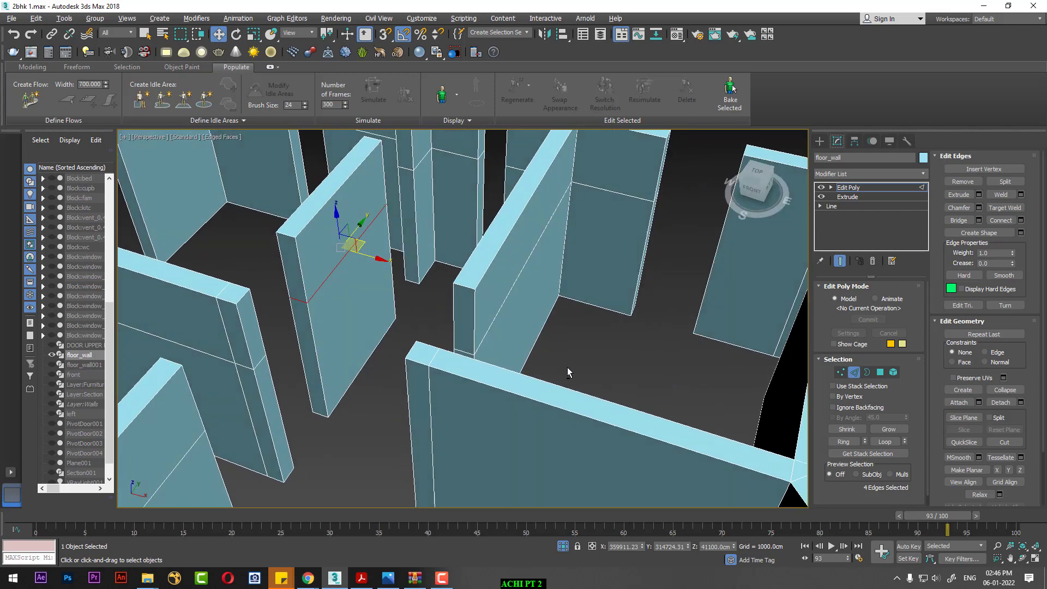
pyautogui.doubleClick(549, 326)
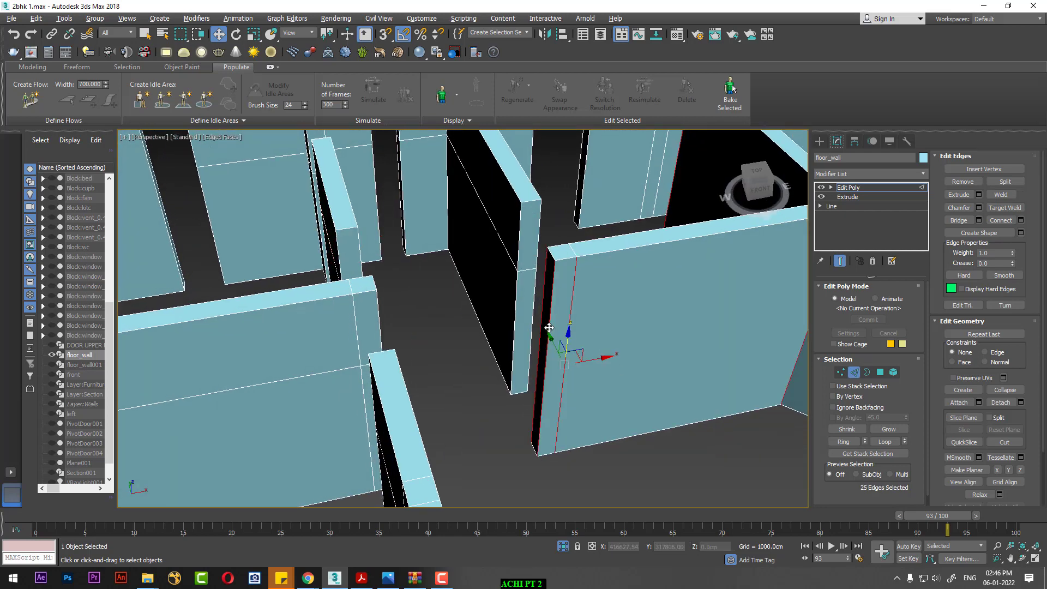
pyautogui.keyDown('alt'); pyautogui.moveTo(549, 327); pyautogui.dragTo(664, 331, button='middle'); pyautogui.keyUp('alt')
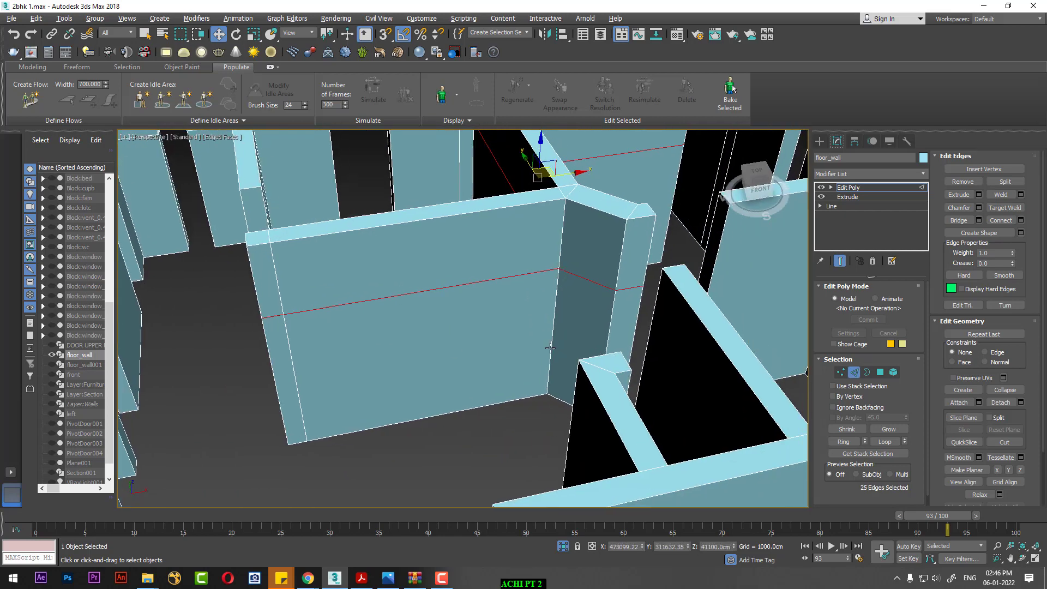
pyautogui.scroll(-4, 663, 327)
pyautogui.scroll(3, 456, 355)
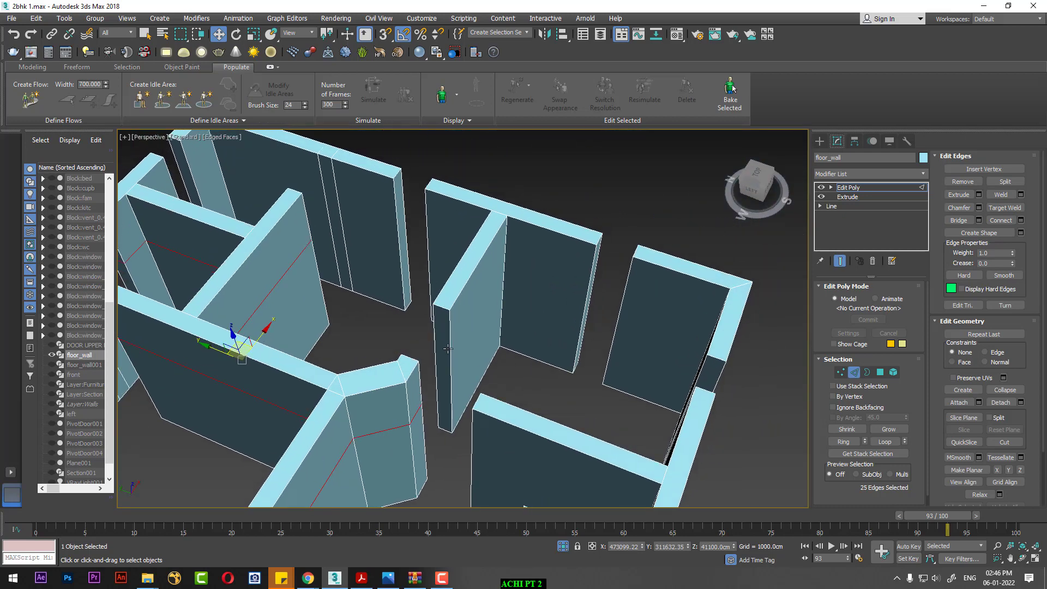
pyautogui.doubleClick(448, 349)
pyautogui.hotkey('ctrl', 'shift', 'e')
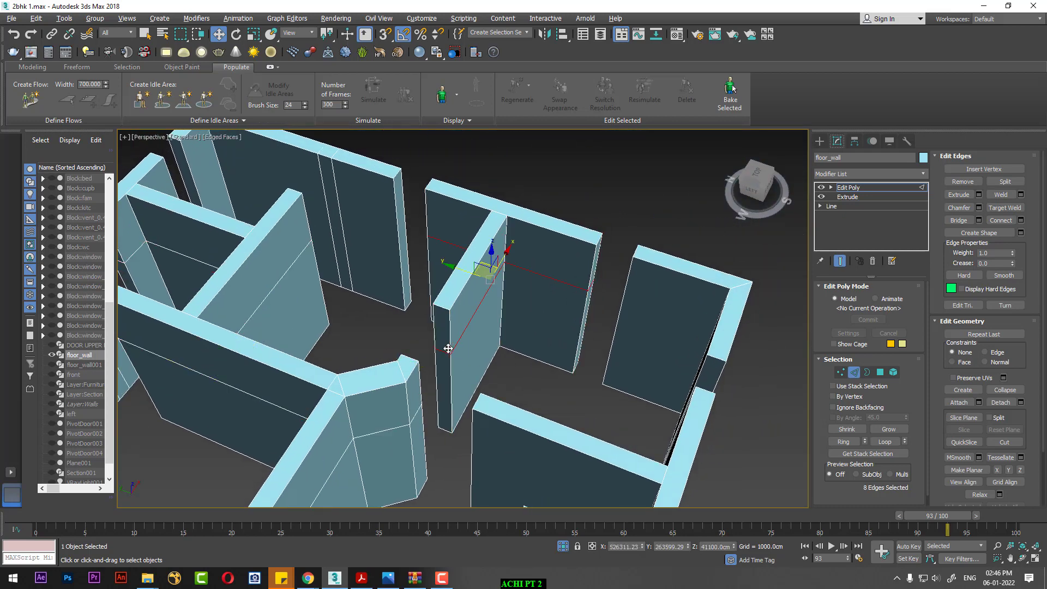
# Connect the left wall's edge loop, then select edge loops on the right wall and corner
pyautogui.click(393, 235)
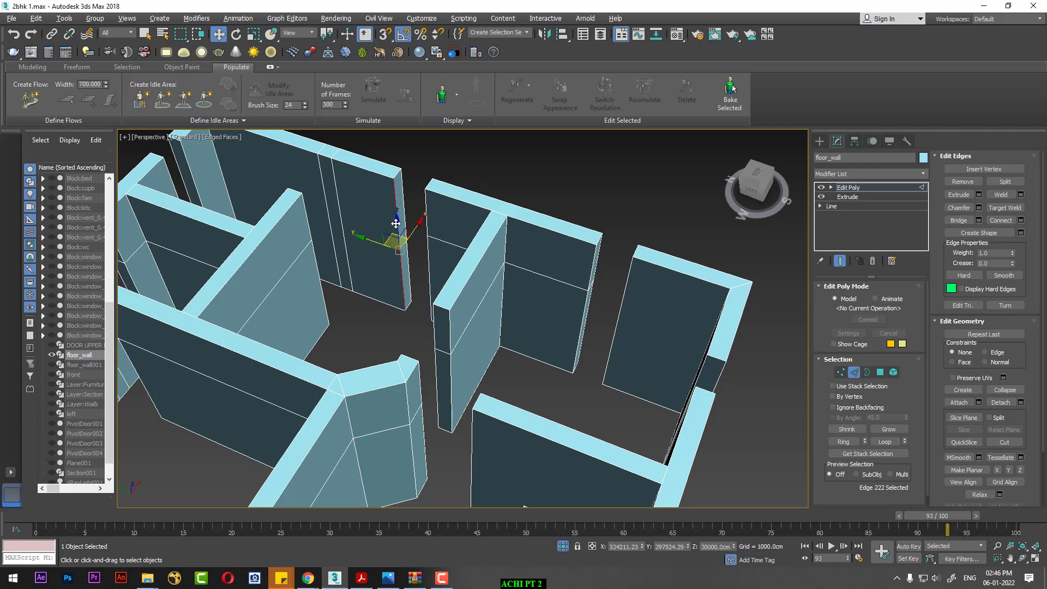
pyautogui.doubleClick(402, 237)
pyautogui.hotkey('ctrl', 'shift', 'e')
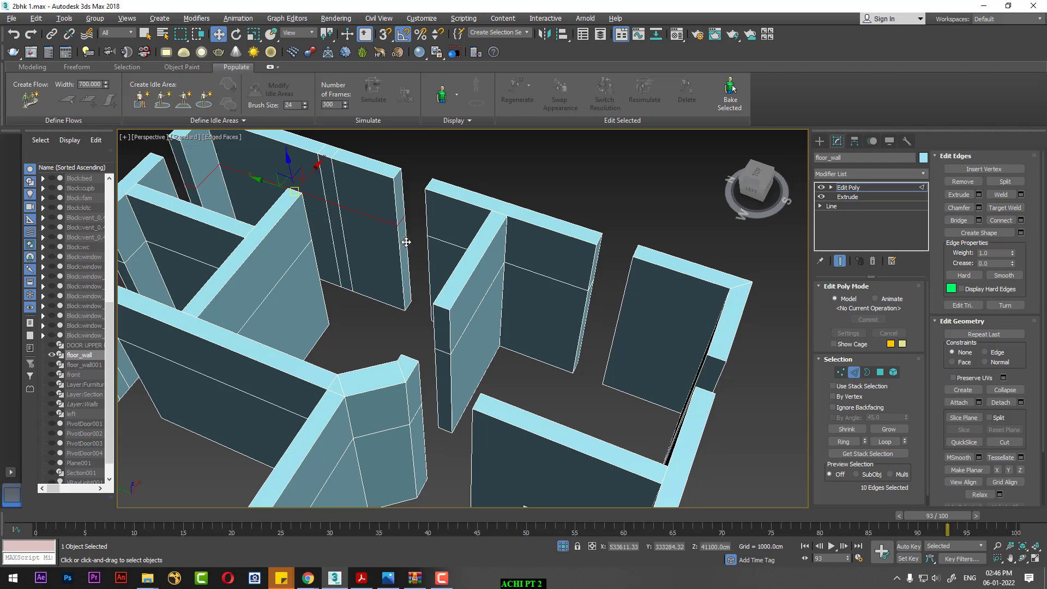
pyautogui.click(624, 300)
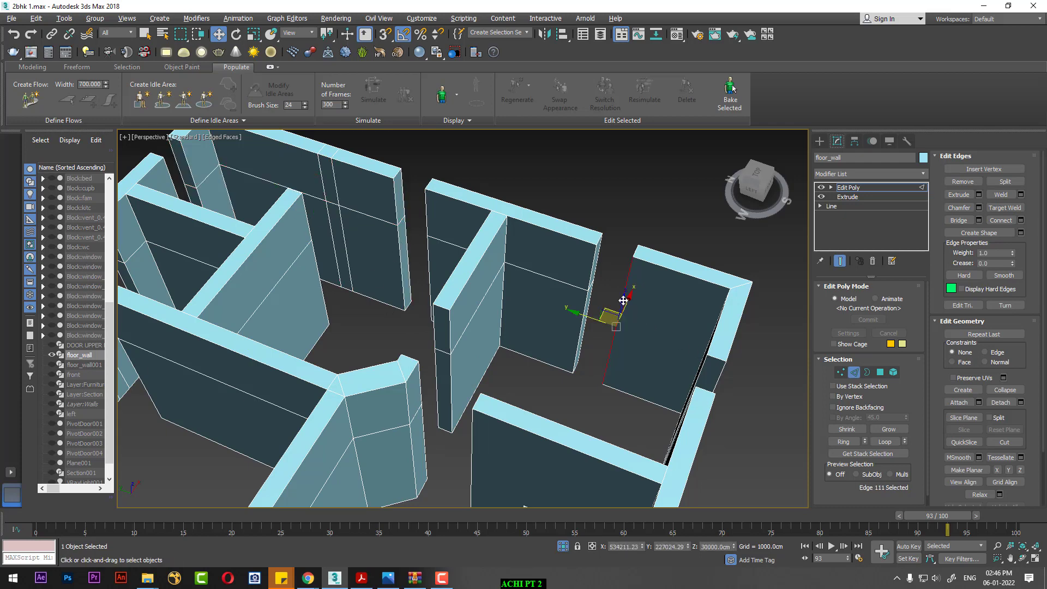
pyautogui.doubleClick(622, 308)
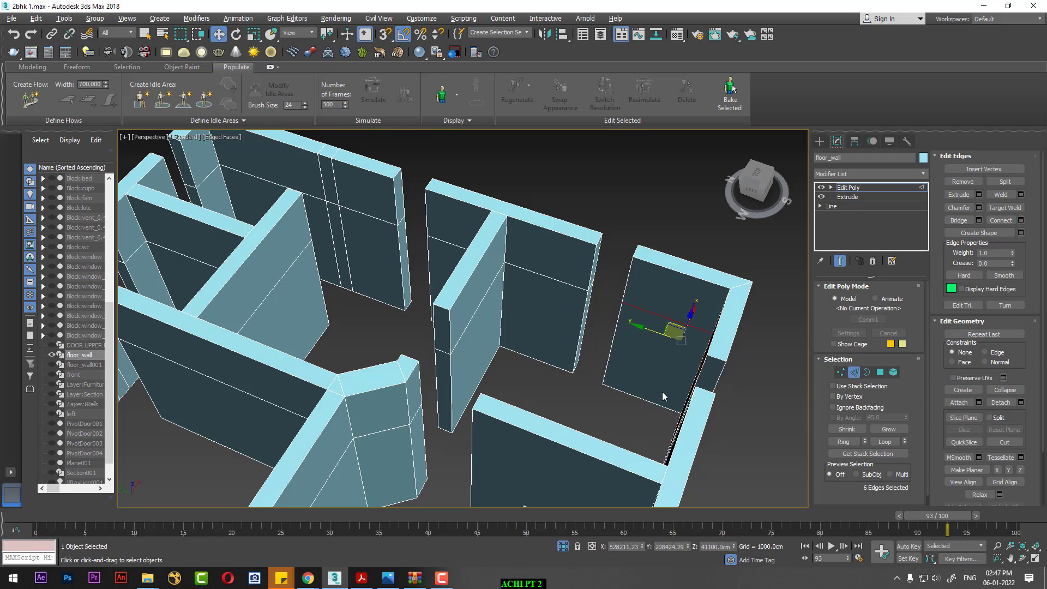
pyautogui.moveTo(662, 392)
pyautogui.keyDown('alt'); pyautogui.mouseDown(button='middle')
pyautogui.moveTo(704, 414)
pyautogui.moveTo(492, 352)
pyautogui.mouseUp(button='middle'); pyautogui.keyUp('alt')
pyautogui.click(484, 348)
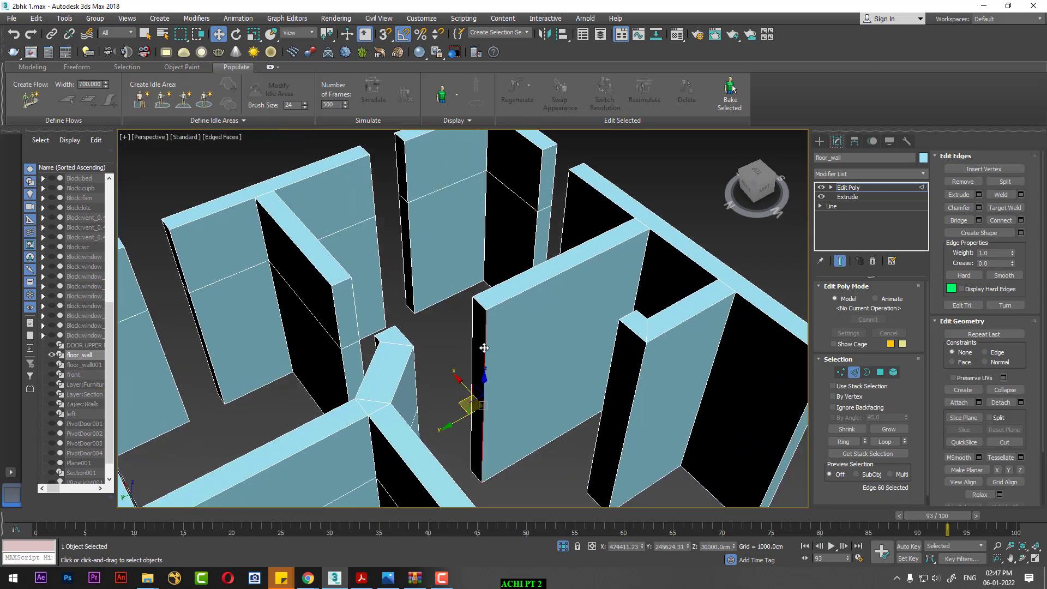
pyautogui.doubleClick(485, 348)
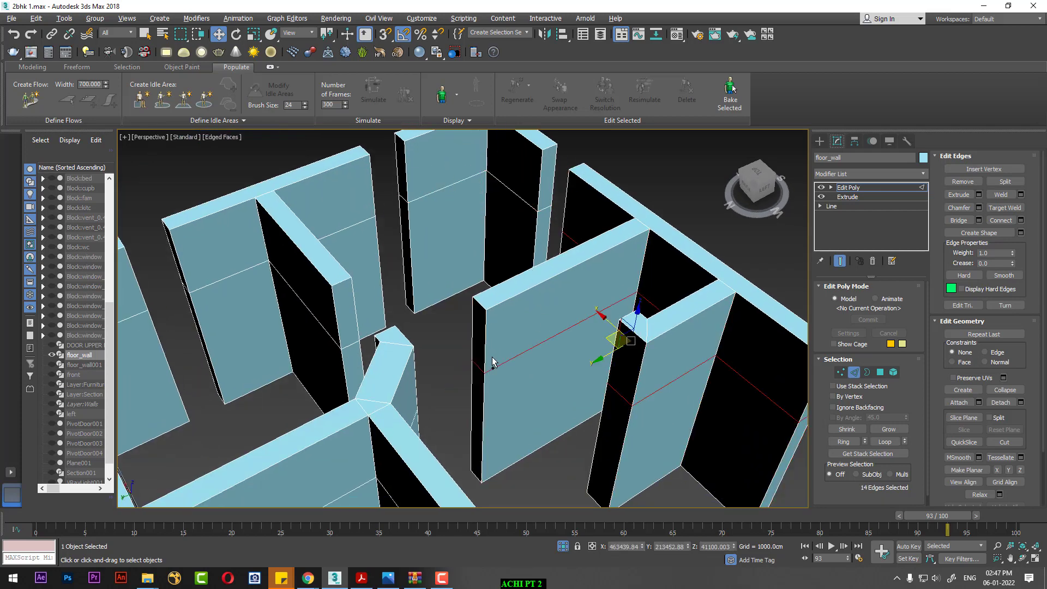
pyautogui.moveTo(490, 360)
pyautogui.keyDown('alt'); pyautogui.mouseDown(button='middle')
pyautogui.moveTo(545, 382)
pyautogui.moveTo(508, 385)
pyautogui.moveTo(545, 387)
pyautogui.mouseUp(button='middle'); pyautogui.keyUp('alt')
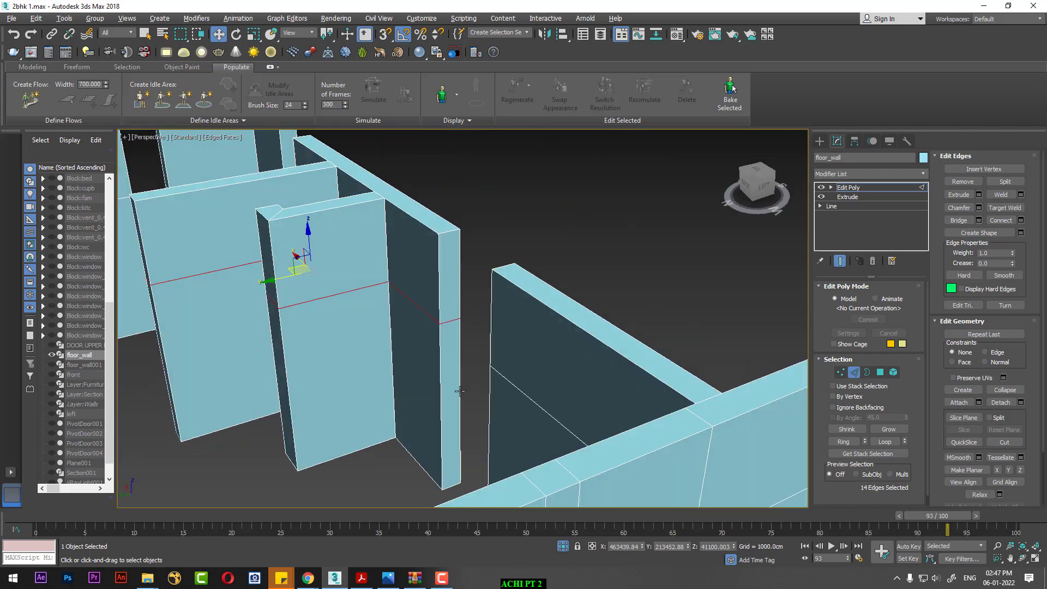
pyautogui.scroll(-3, 545, 387)
pyautogui.scroll(-3, 545, 387)
pyautogui.moveTo(612, 391)
pyautogui.mouseDown(button='middle')
pyautogui.moveTo(544, 355)
pyautogui.moveTo(520, 367)
pyautogui.moveTo(528, 371)
pyautogui.mouseUp(button='middle')
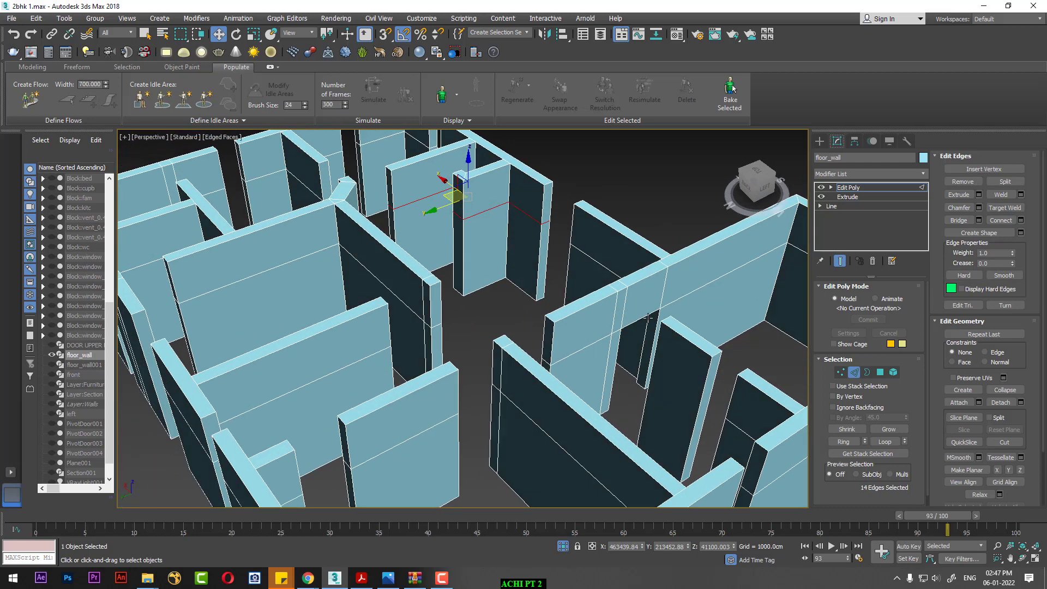
# Unhide all objects, switch to Top view and return to object level
pyautogui.rightClick(489, 302)
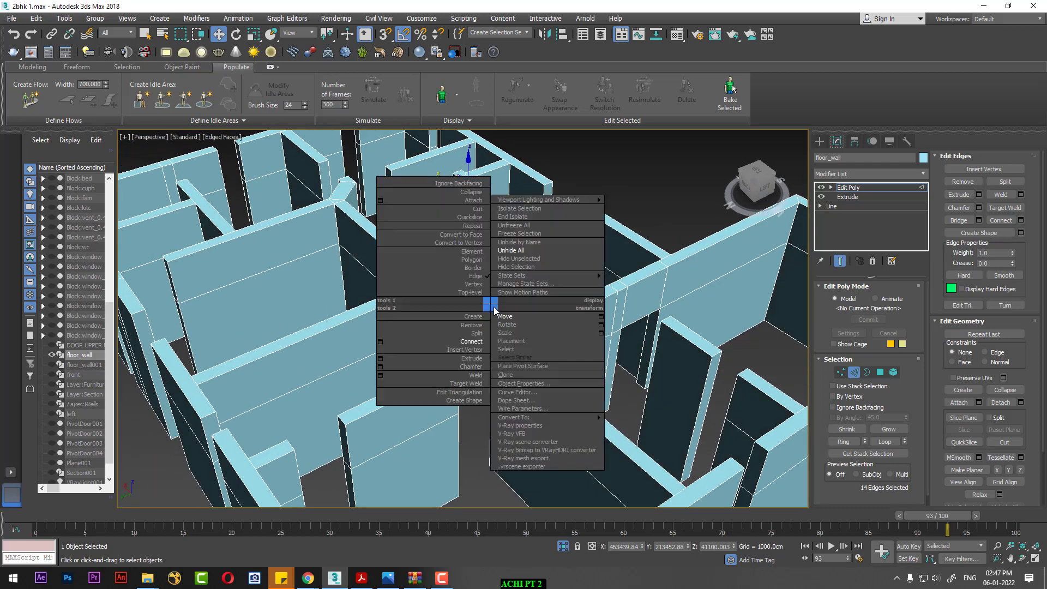
pyautogui.click(519, 253)
pyautogui.press('t')
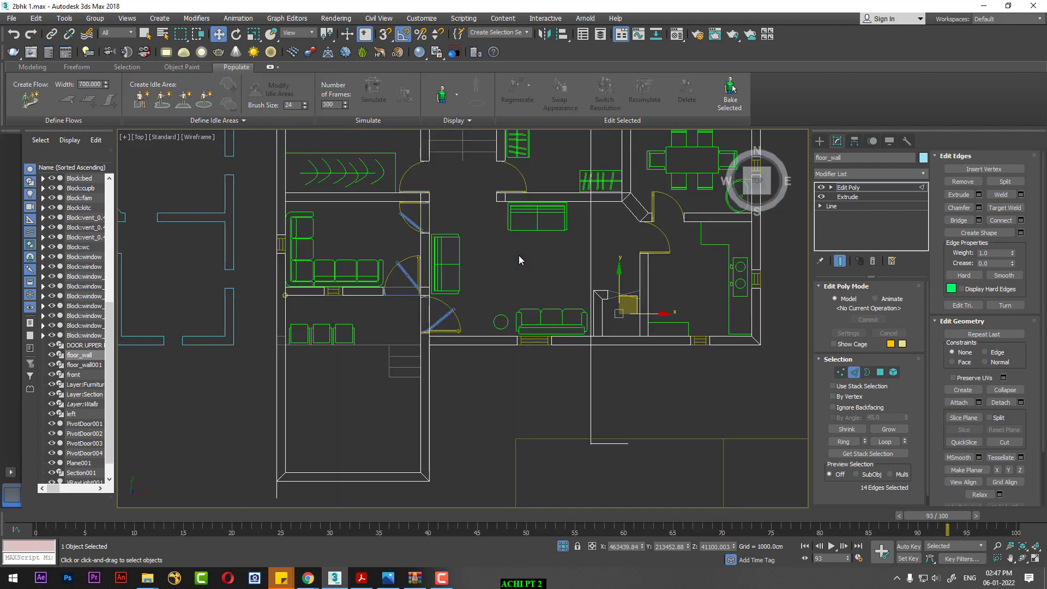
pyautogui.rightClick(413, 226)
pyautogui.click(407, 214)
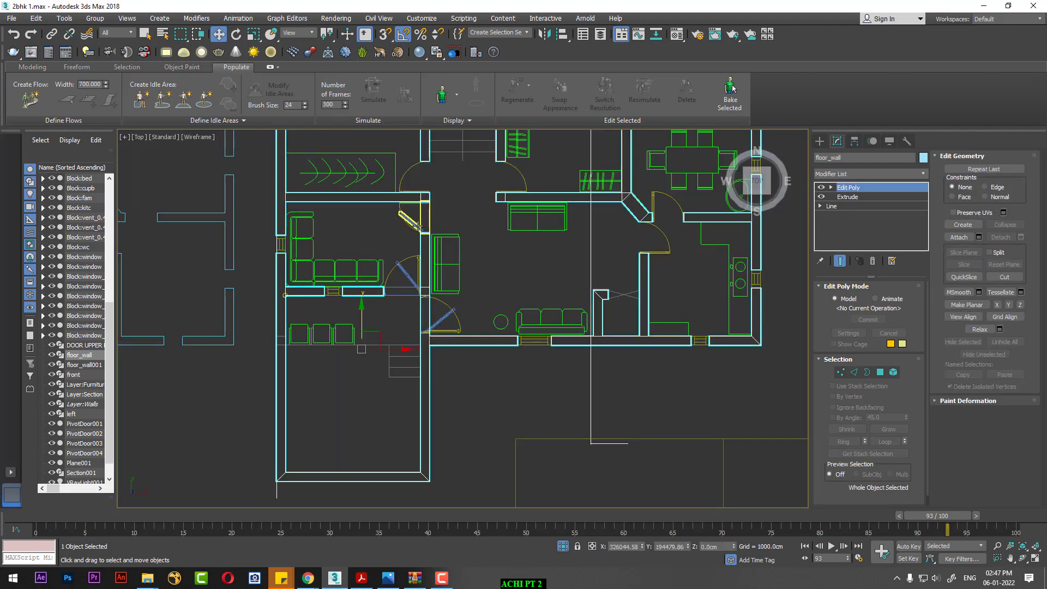
# Select PivotDoor002 and toggle Flip Swing on, then back off
pyautogui.click(418, 226)
pyautogui.scroll(5, 425, 332)
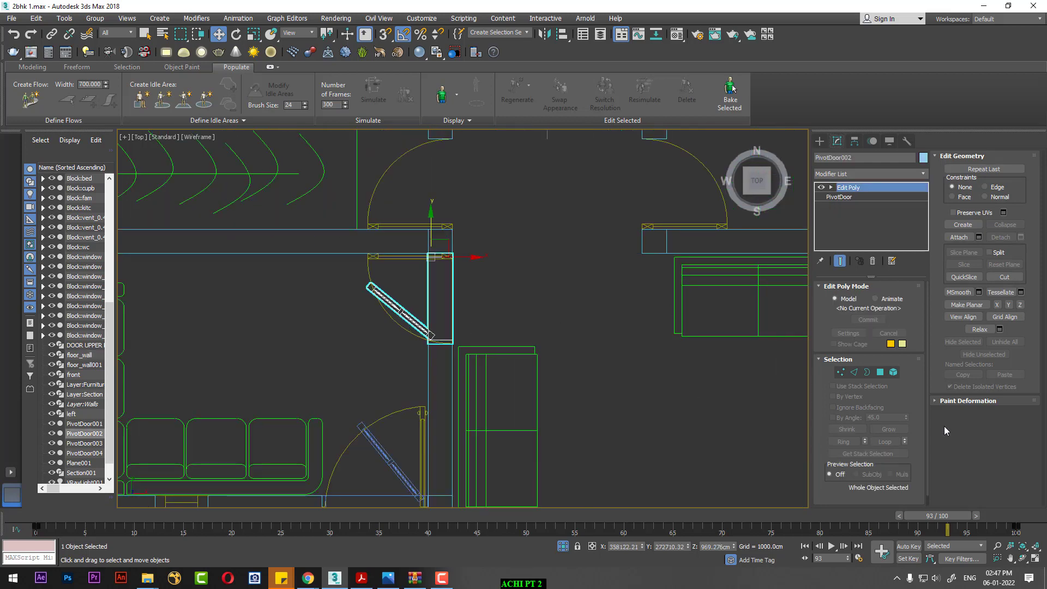
pyautogui.click(833, 198)
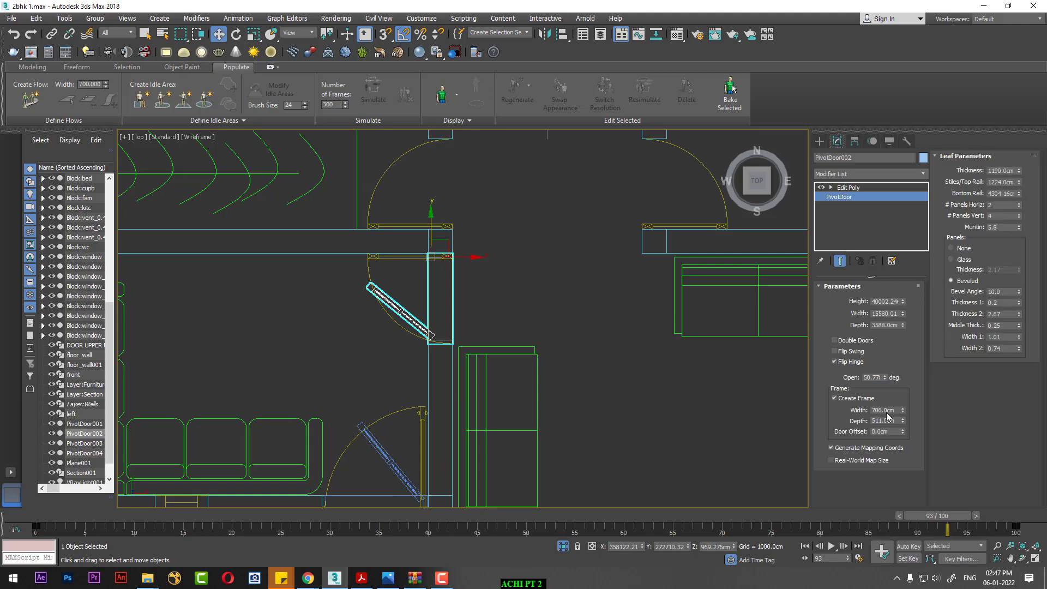
pyautogui.click(854, 352)
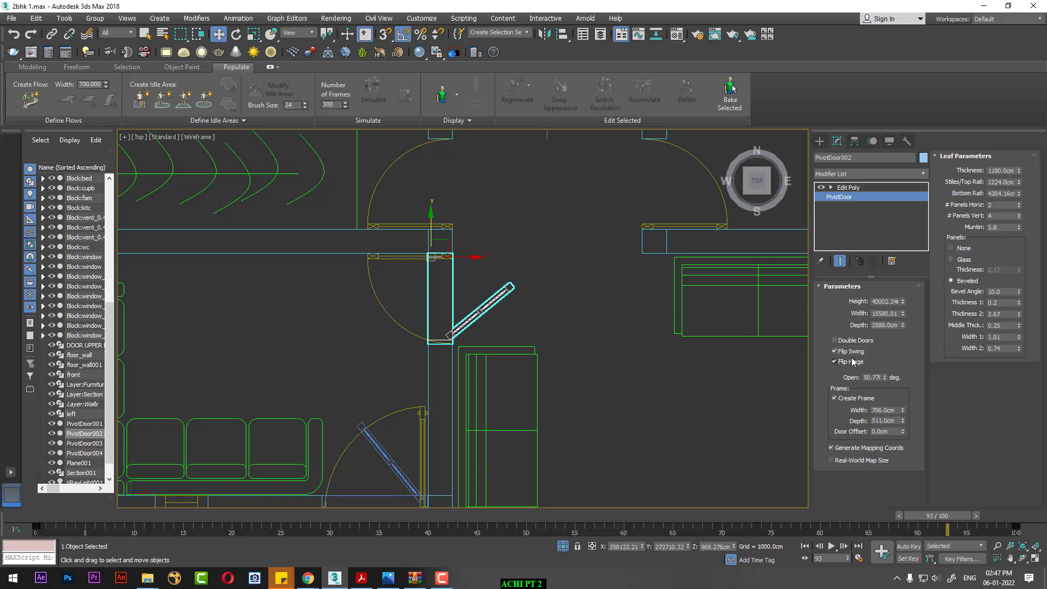
pyautogui.click(852, 352)
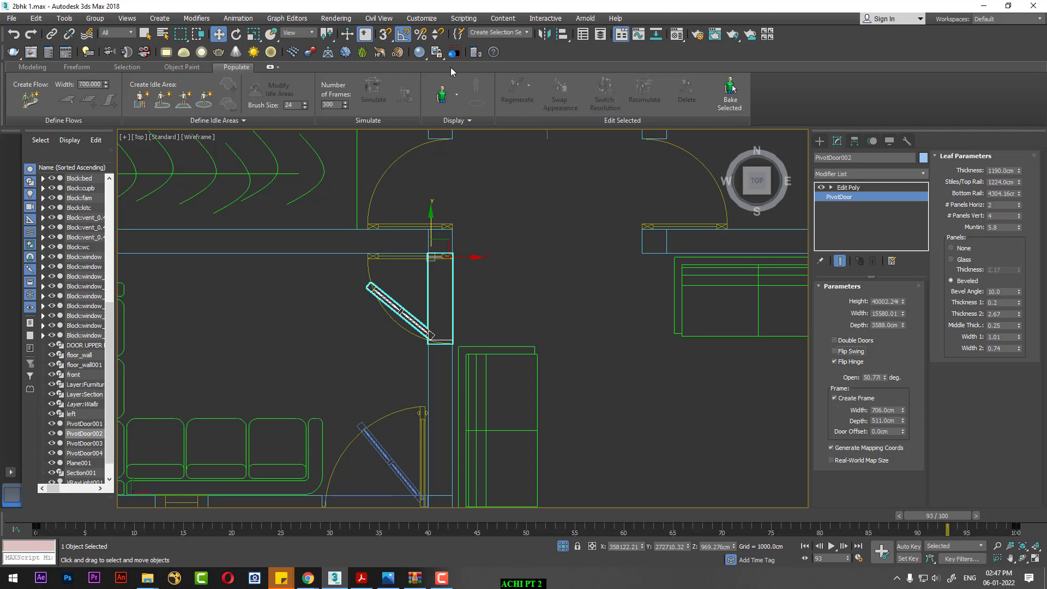
# Mirror PivotDoor002 on the X axis without making a copy
pyautogui.click(544, 34)
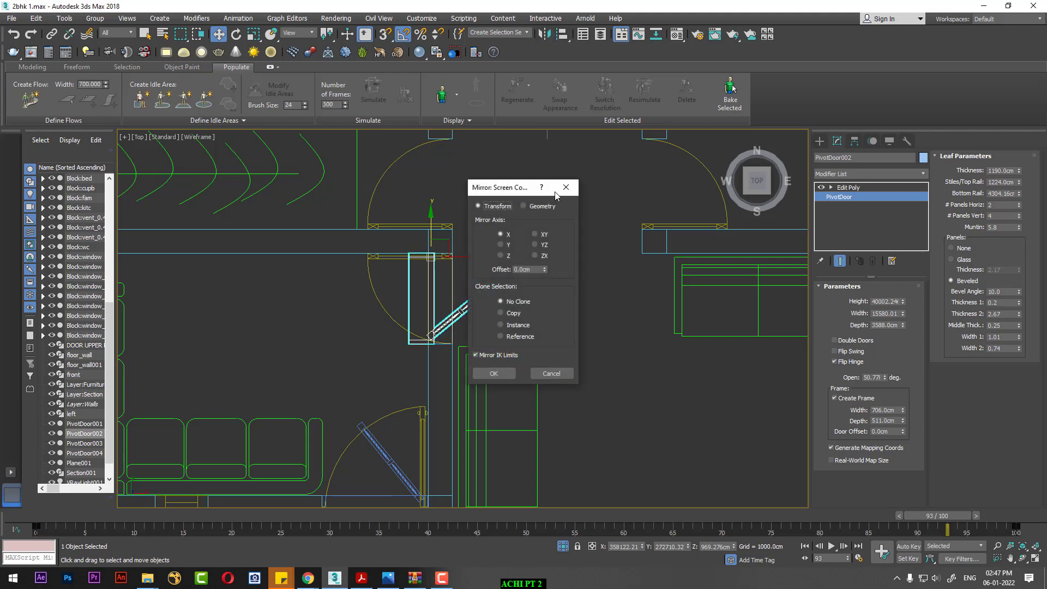
pyautogui.moveTo(507, 188); pyautogui.dragTo(597, 182)
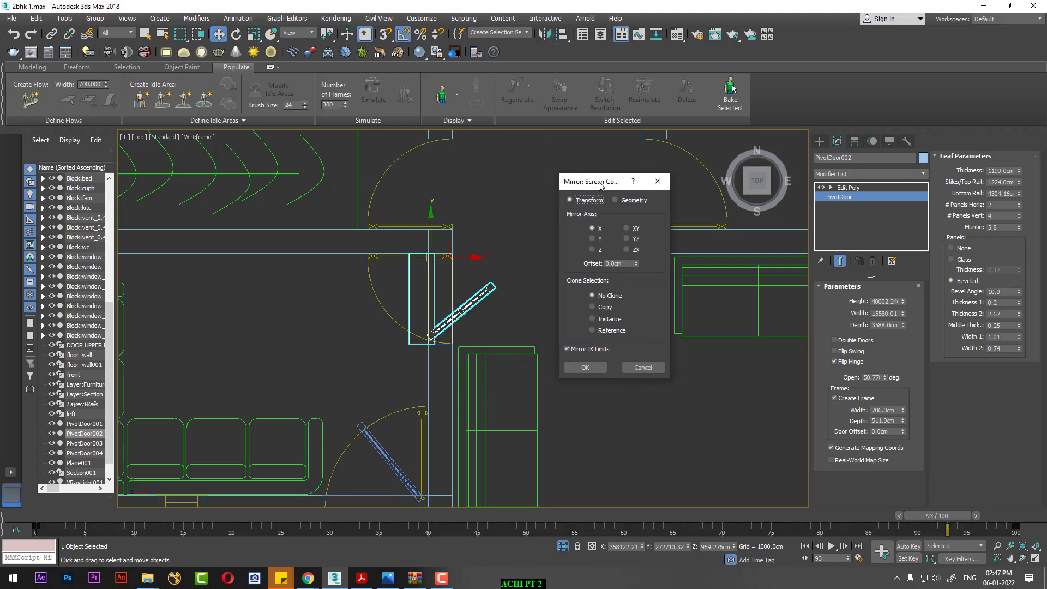
pyautogui.click(583, 367)
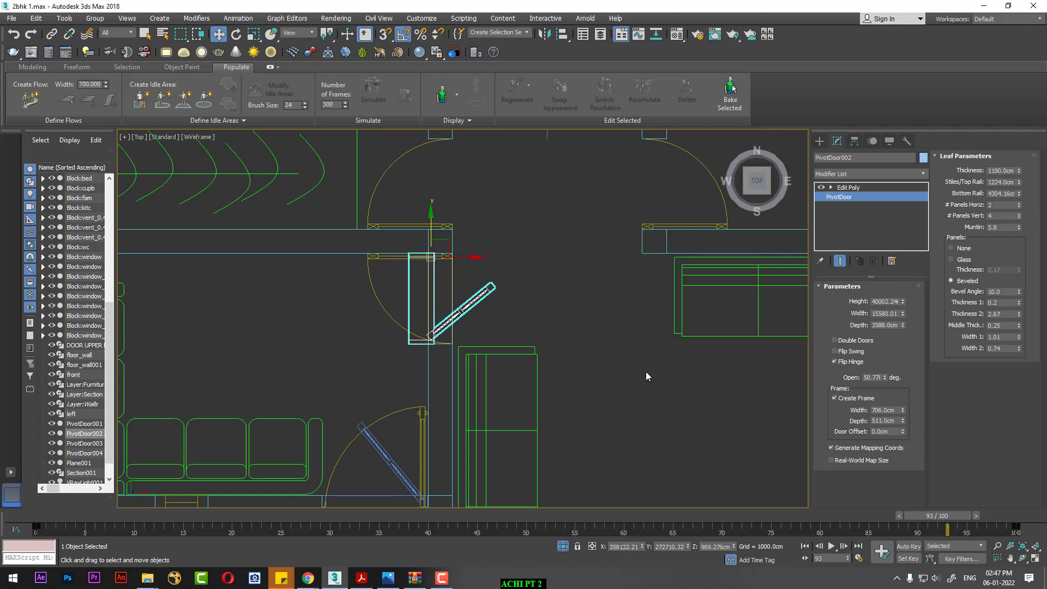
# Turn off Flip Hinge on PivotDoor002 so the leaf opens from the frame's top end
pyautogui.click(834, 351)
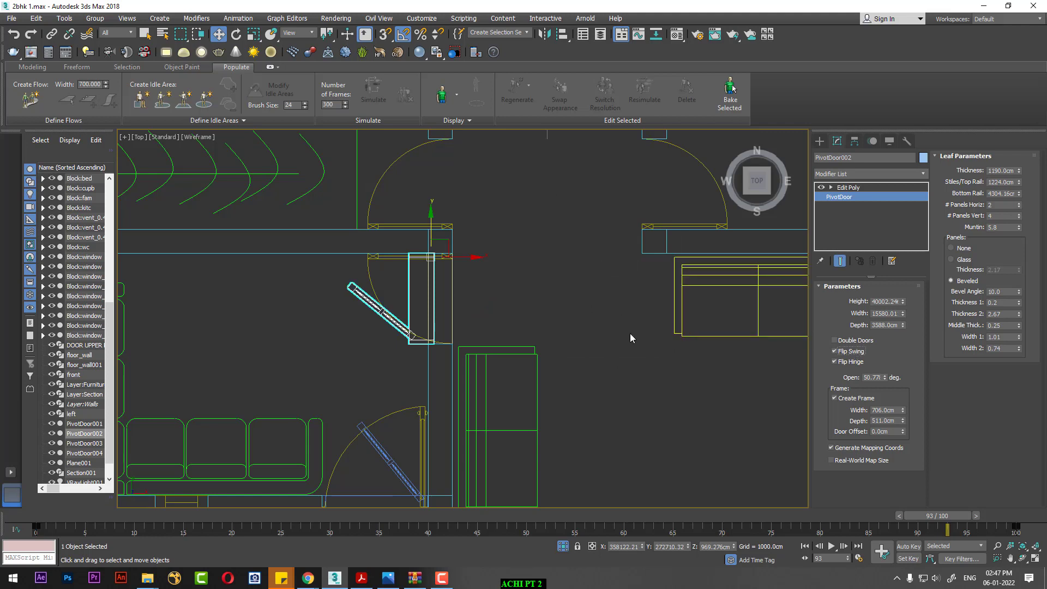
pyautogui.hotkey('ctrl', 'z')
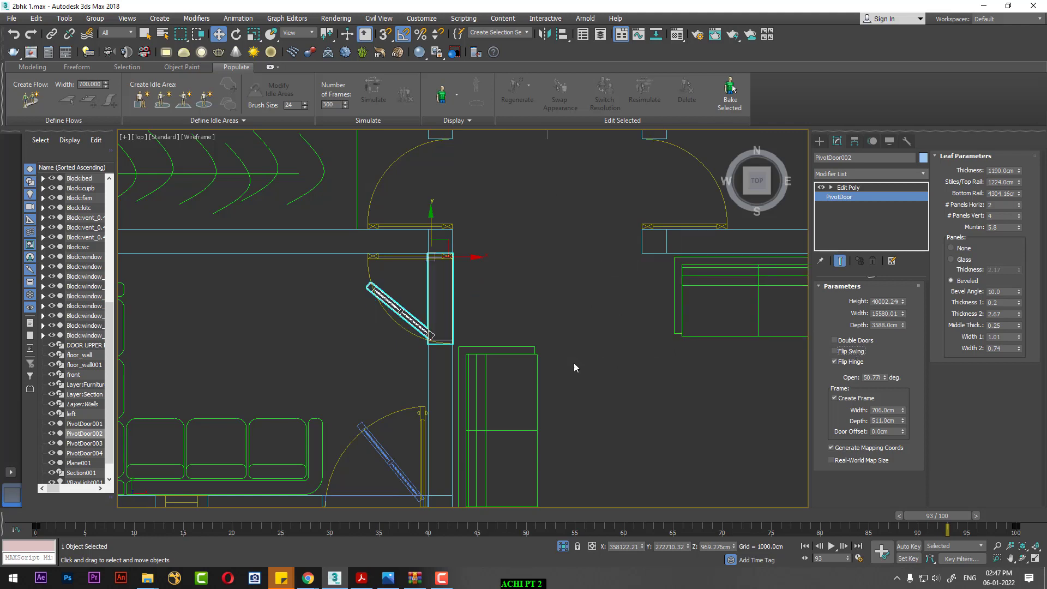
pyautogui.moveTo(476, 332); pyautogui.dragTo(503, 340, button='middle')
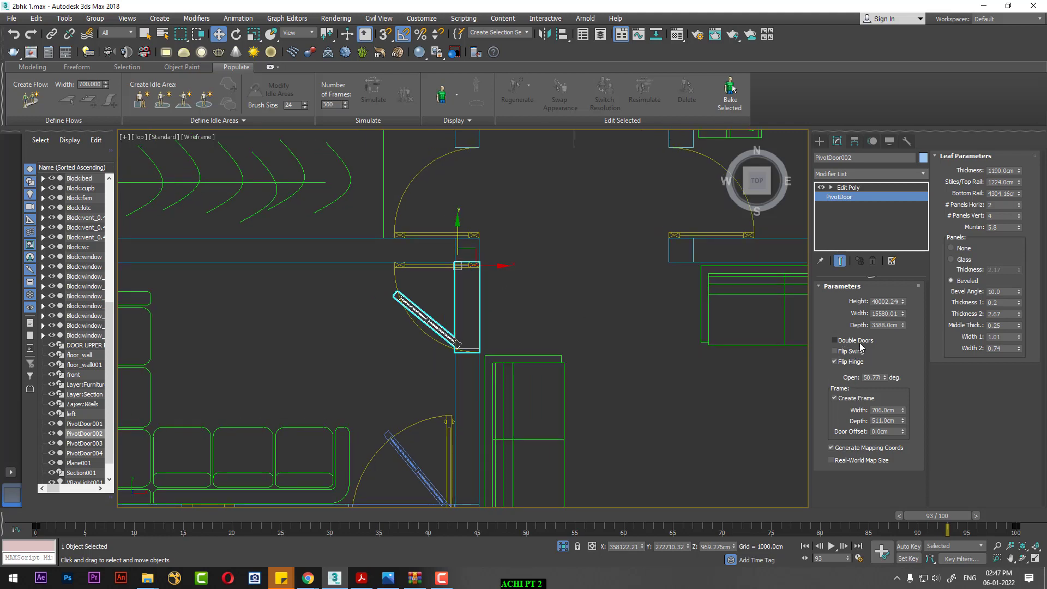
pyautogui.click(834, 361)
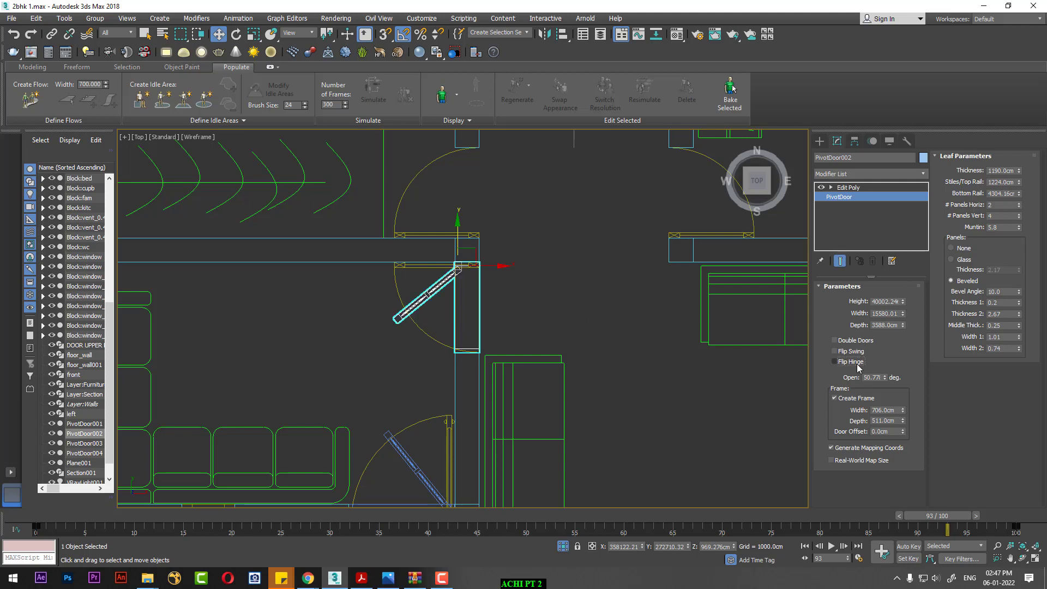
pyautogui.moveTo(533, 267); pyautogui.dragTo(537, 389, button='middle')
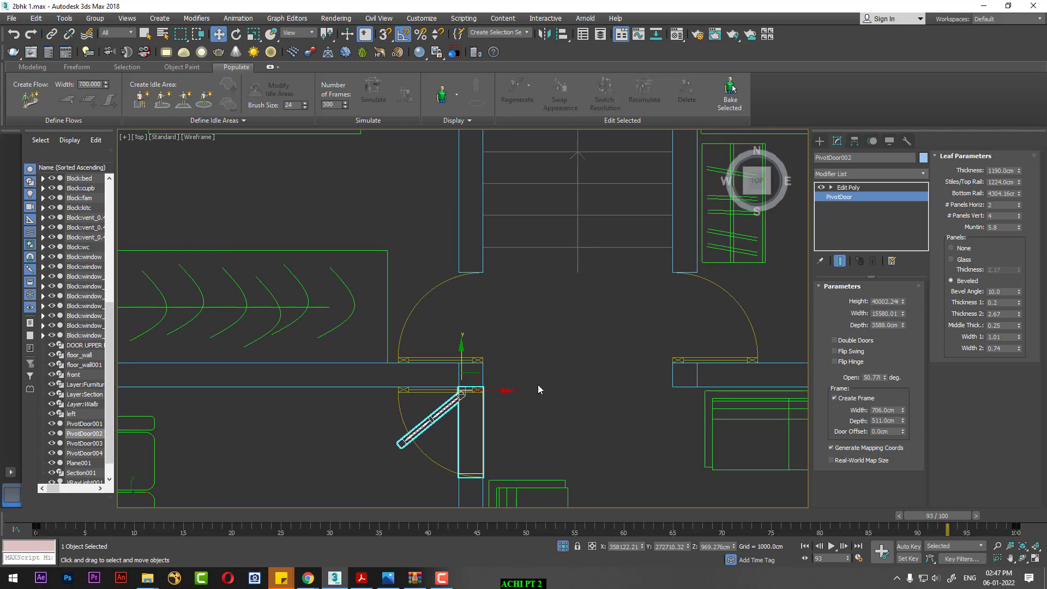
# Create PivotDoor005 as a Y-axis mirror copy and move it up into the opening above
pyautogui.click(545, 34)
pyautogui.moveTo(511, 194); pyautogui.dragTo(703, 148)
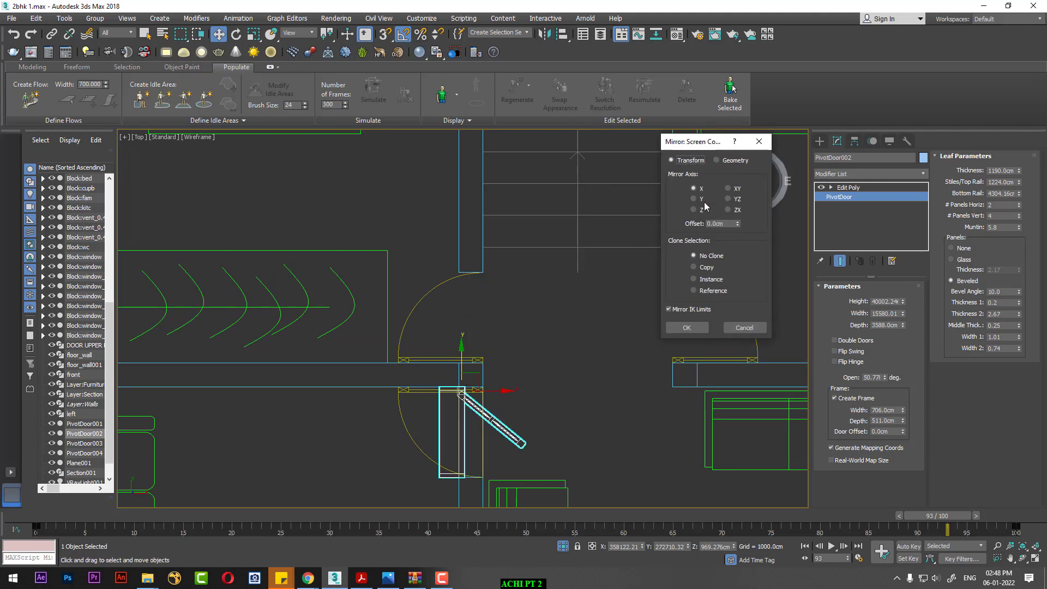
pyautogui.click(707, 267)
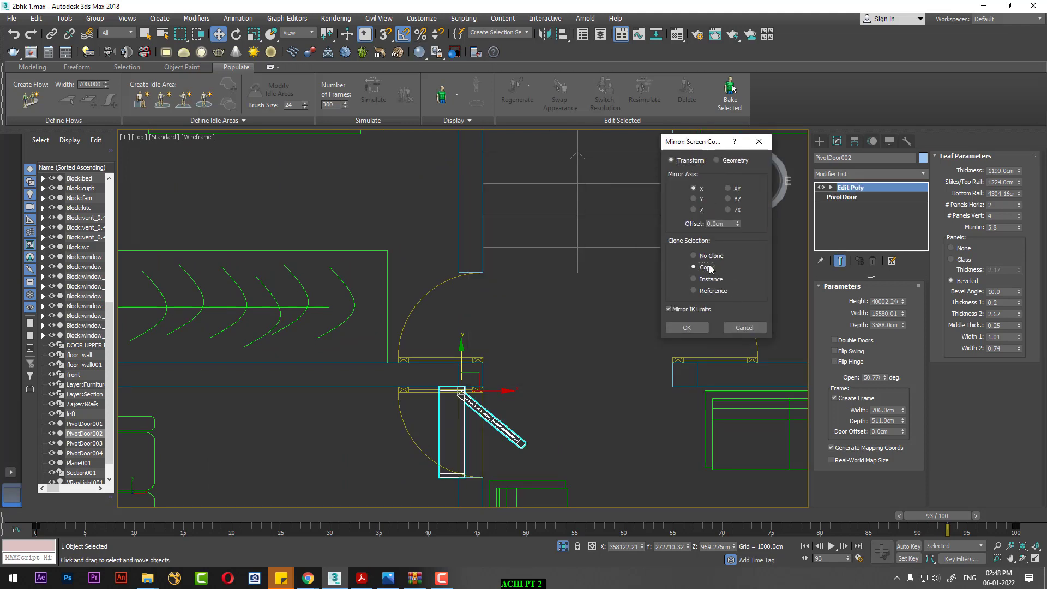
pyautogui.click(703, 199)
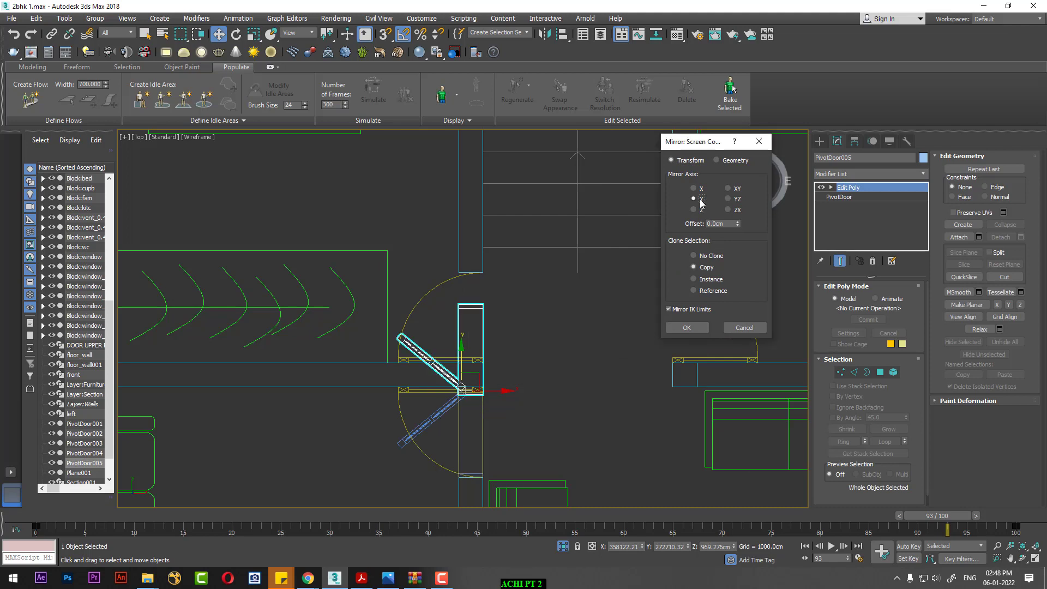
pyautogui.click(696, 328)
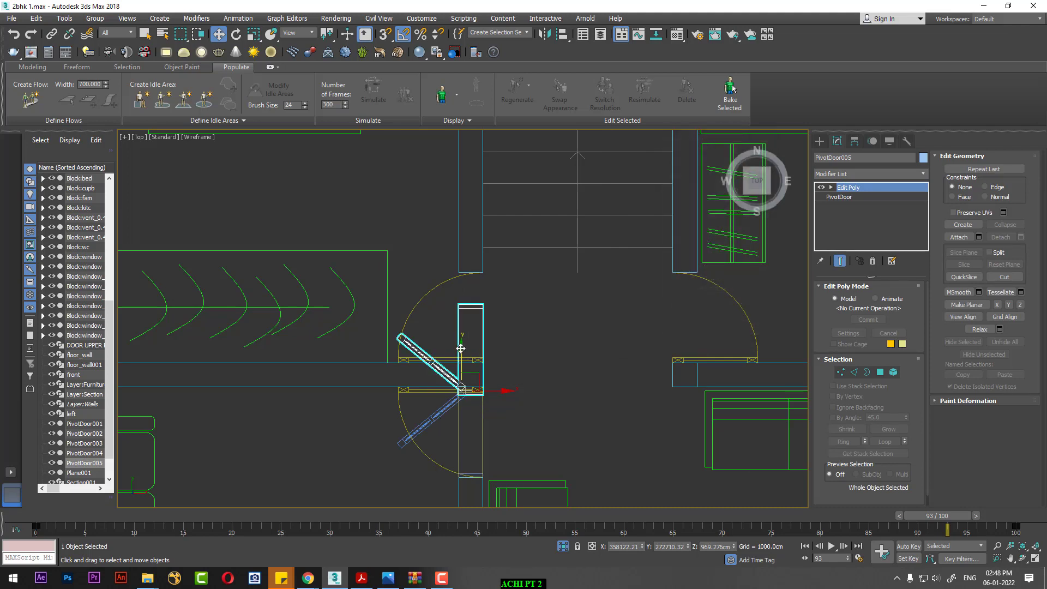
pyautogui.moveTo(461, 348); pyautogui.dragTo(461, 316)
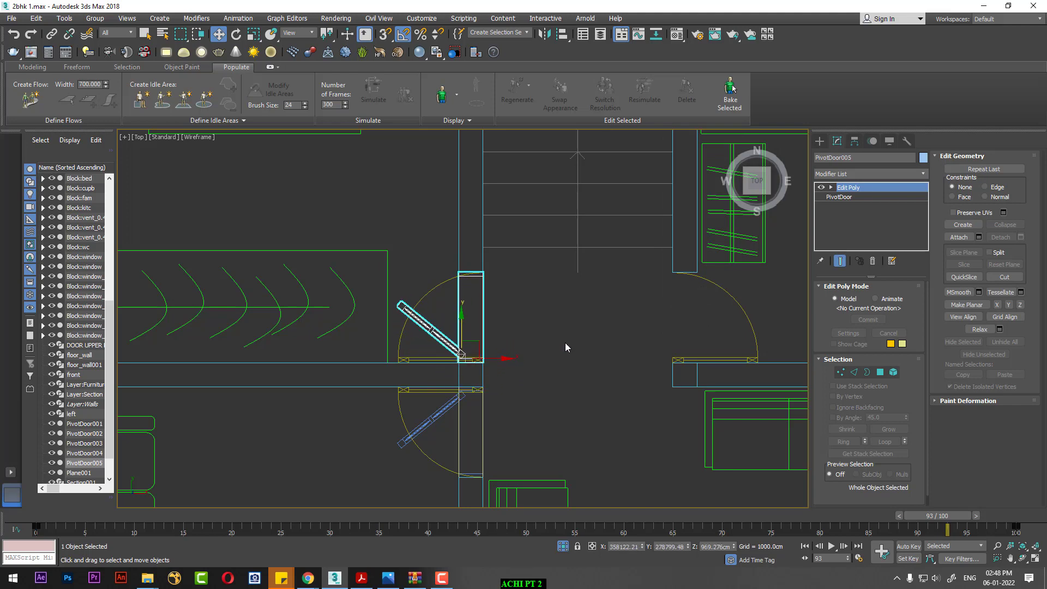
# Create PivotDoor006 as an X-axis mirror copy with 509 cm offset, sliding it right
pyautogui.moveTo(565, 342); pyautogui.dragTo(508, 340, button='middle')
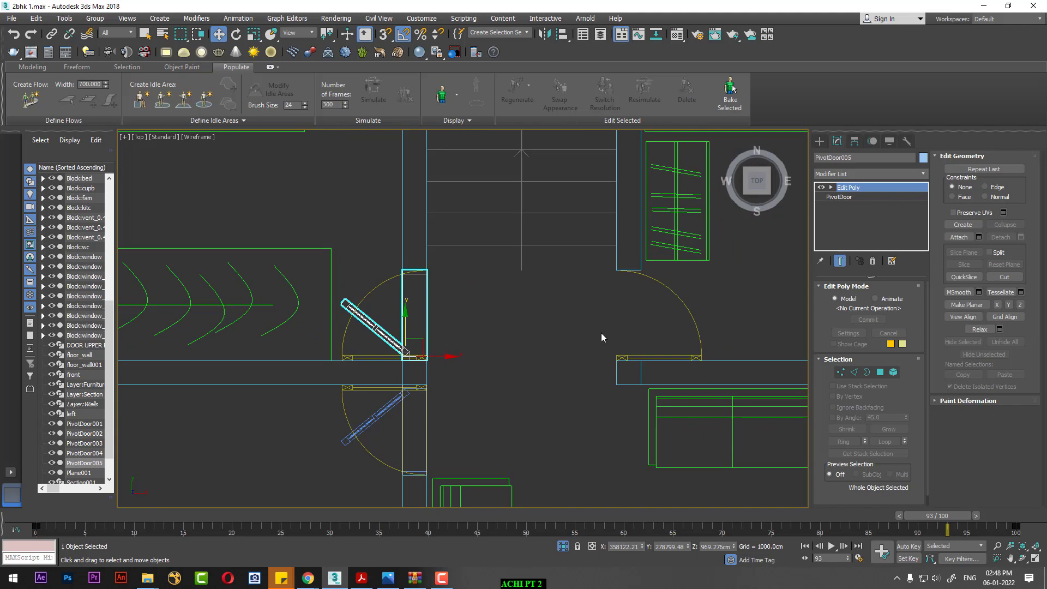
pyautogui.click(544, 34)
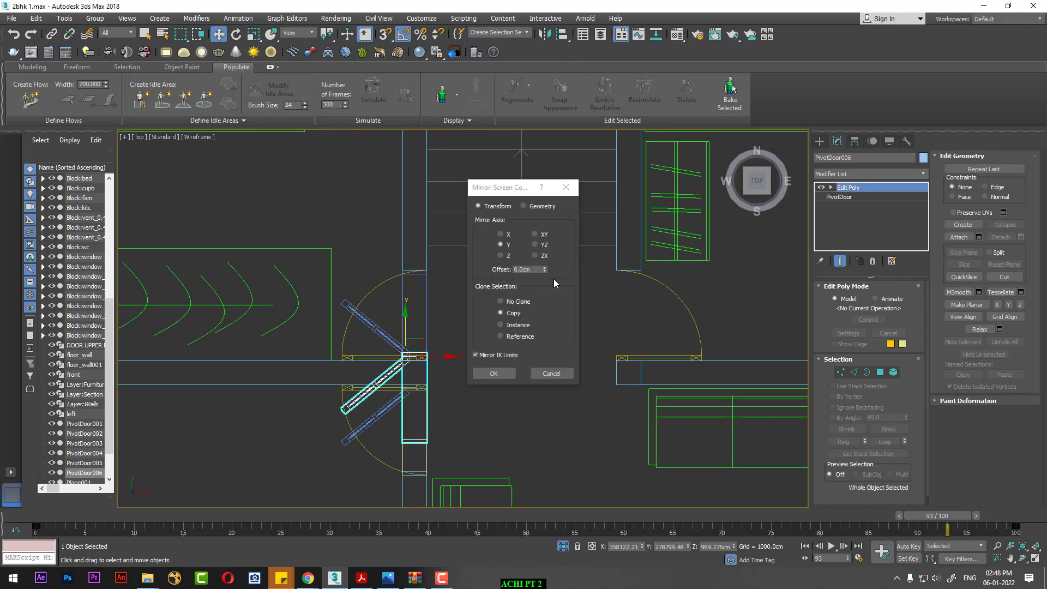
pyautogui.click(509, 256)
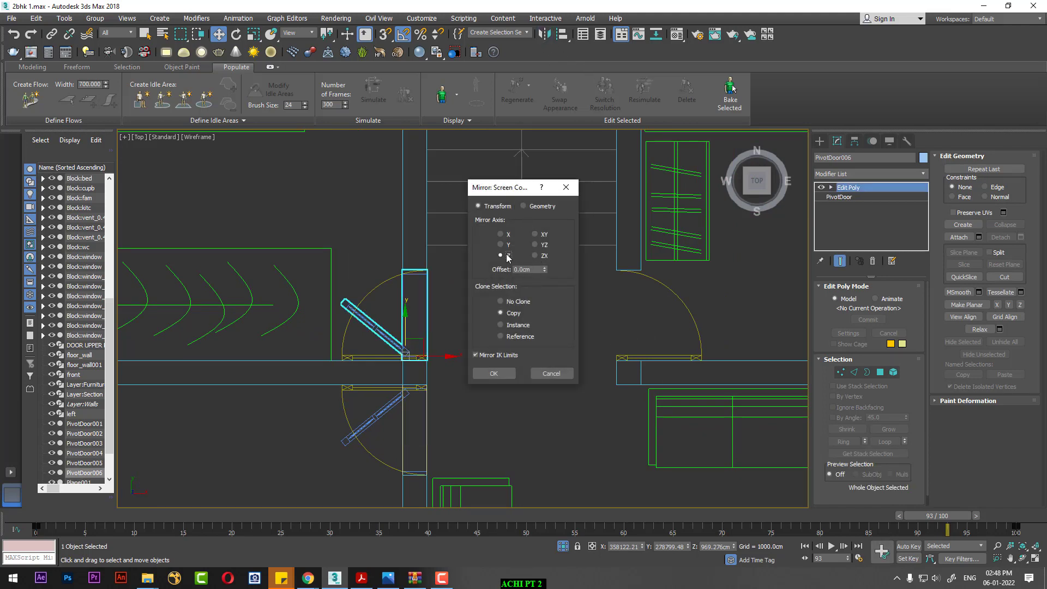
pyautogui.click(508, 235)
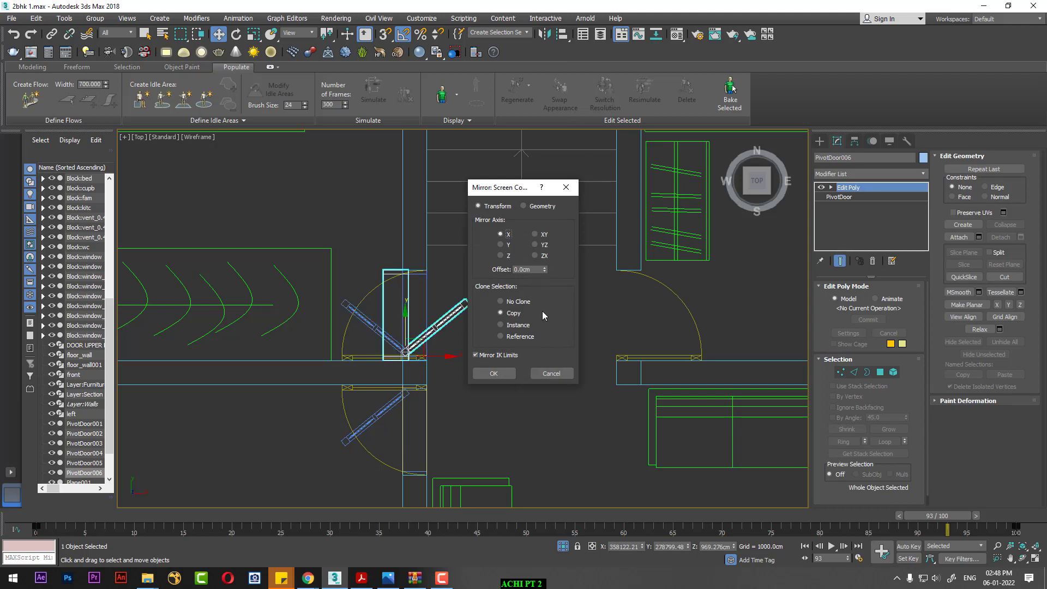
pyautogui.moveTo(544, 269); pyautogui.dragTo(537, 175)
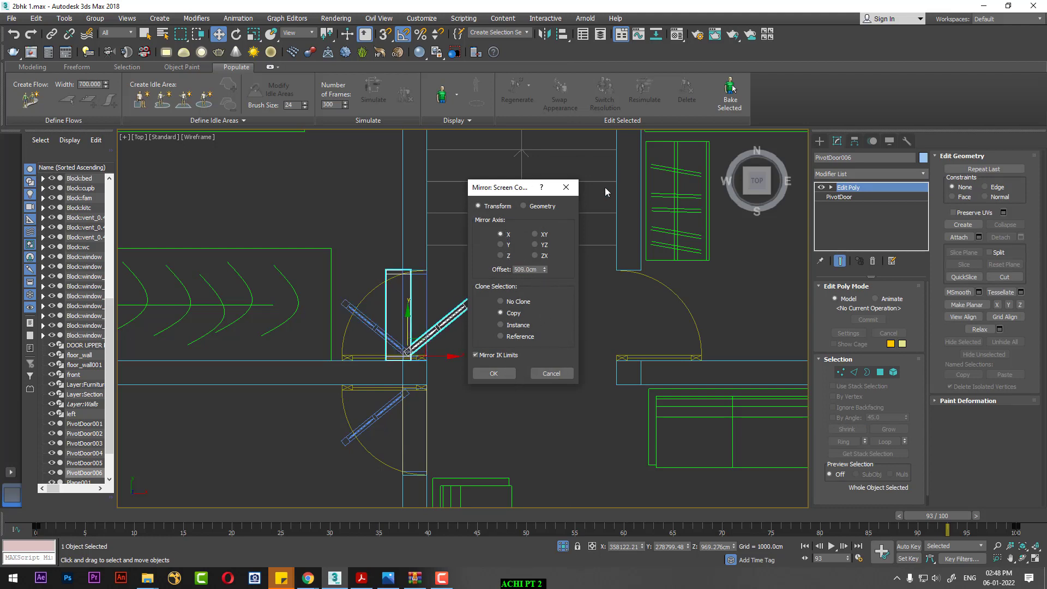
pyautogui.click(515, 371)
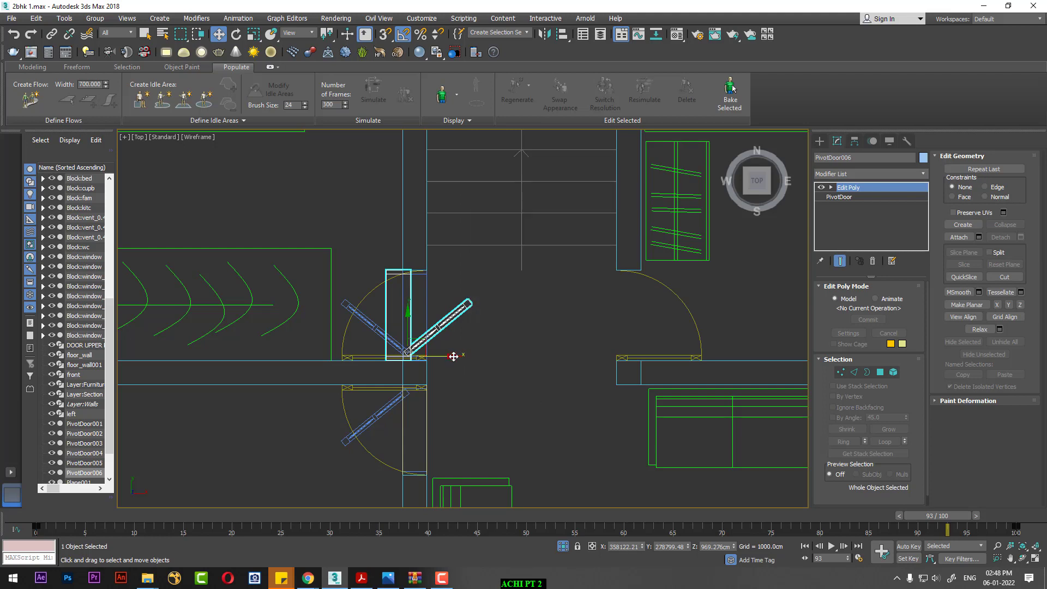
pyautogui.moveTo(453, 356); pyautogui.dragTo(543, 358)
# With 3D snaps on, snap PivotDoor006 against the right wall end of the central doorway
pyautogui.press('s')
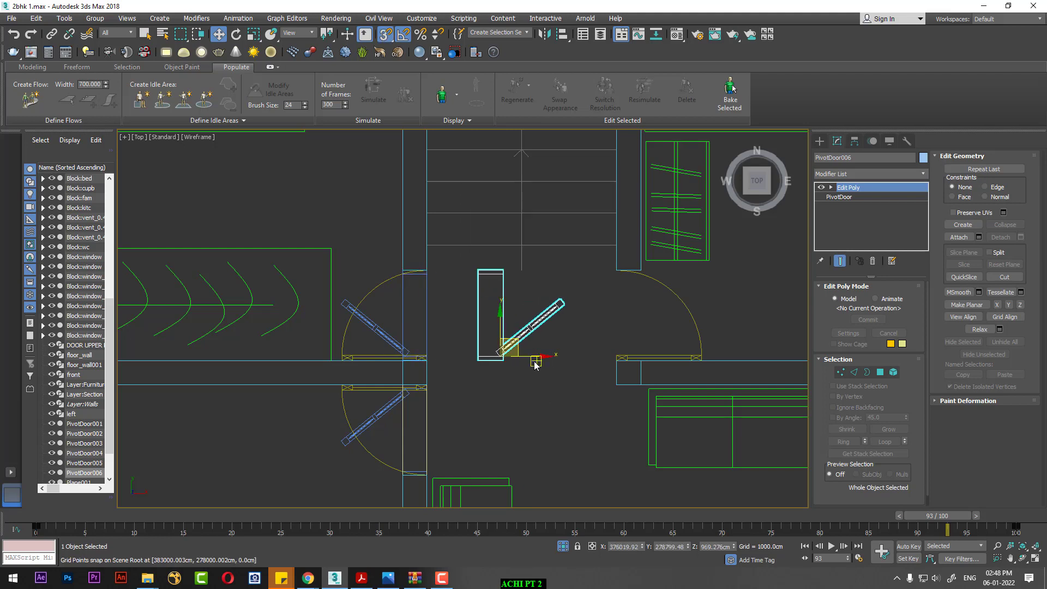
pyautogui.moveTo(500, 355); pyautogui.dragTo(642, 353)
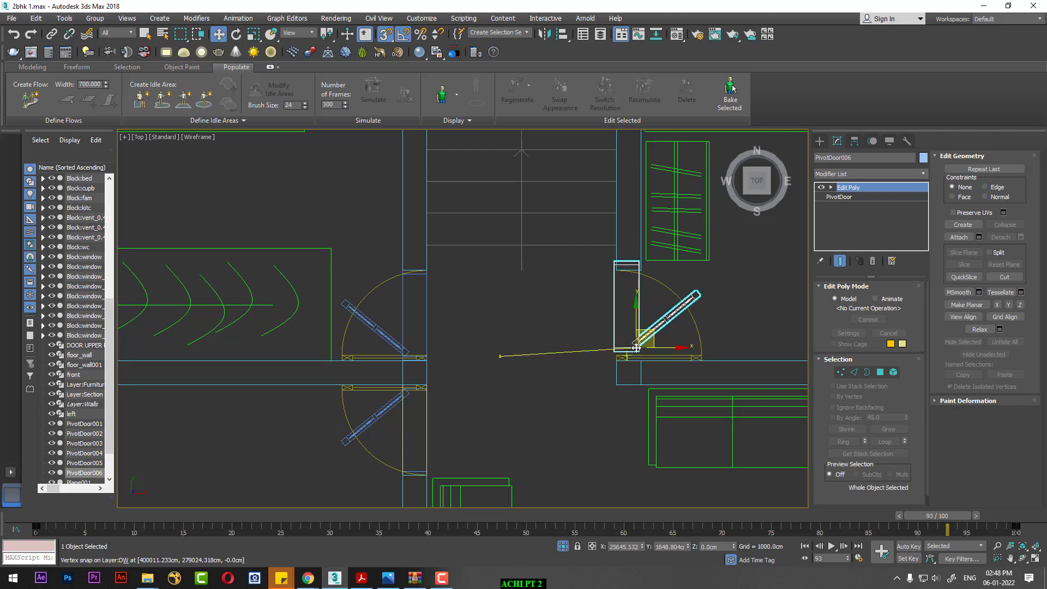
pyautogui.moveTo(637, 350); pyautogui.dragTo(639, 354)
# Clear Vertex snapping in the Grid and Snap Settings
pyautogui.hotkey('alt', 'w')
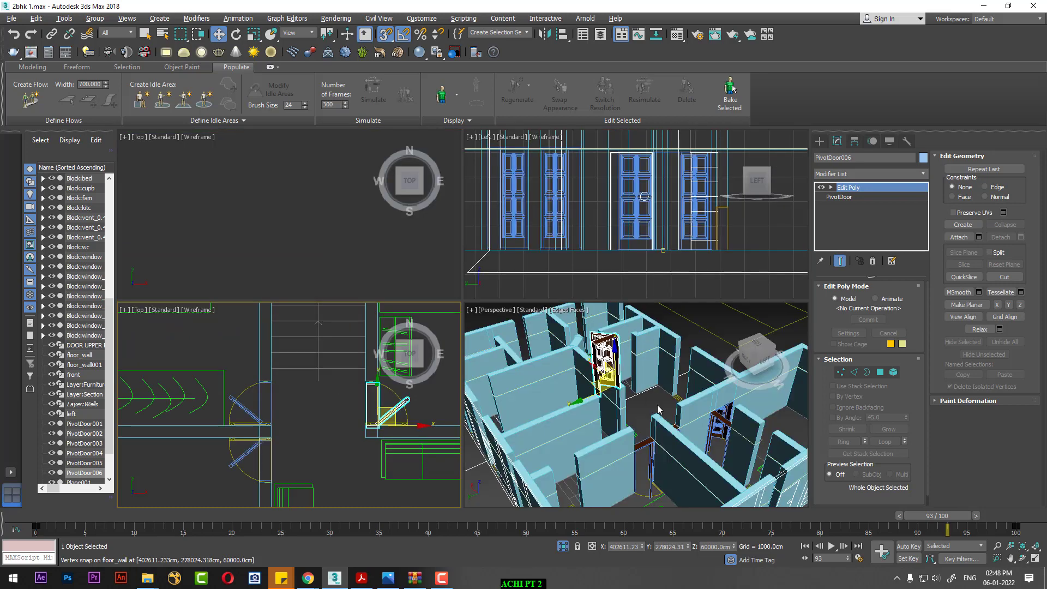
pyautogui.keyDown('alt'); pyautogui.moveTo(596, 398); pyautogui.dragTo(522, 407, button='middle'); pyautogui.keyUp('alt')
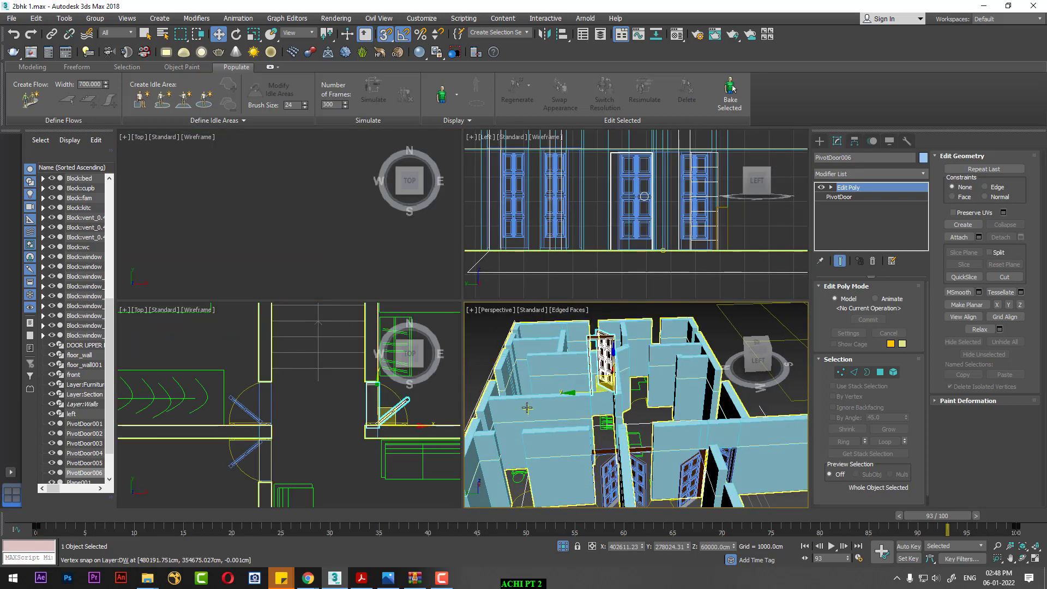
pyautogui.rightClick(355, 427)
pyautogui.hotkey('alt', 'w')
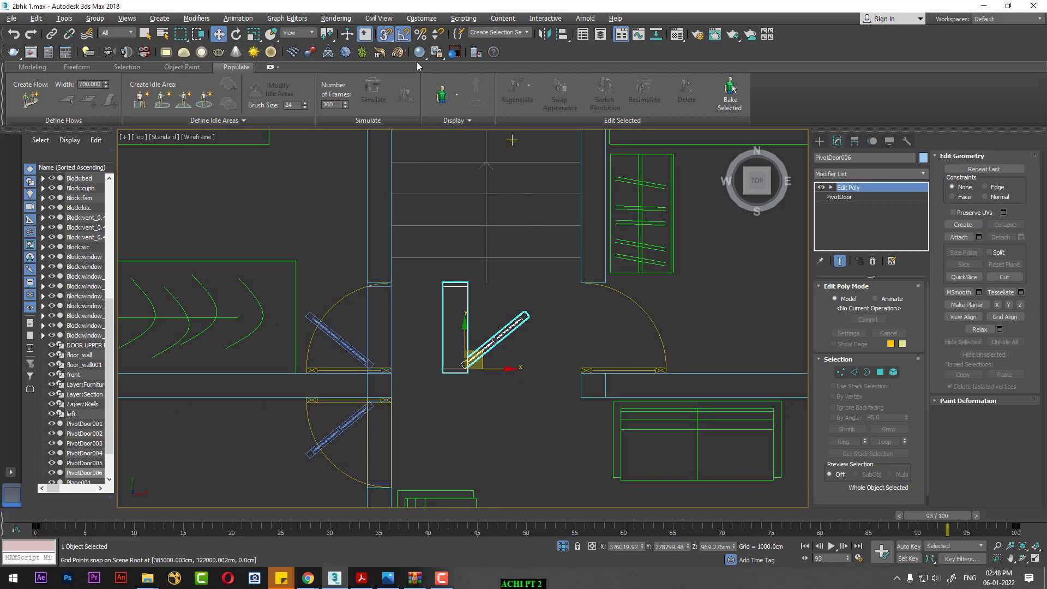
pyautogui.rightClick(385, 34)
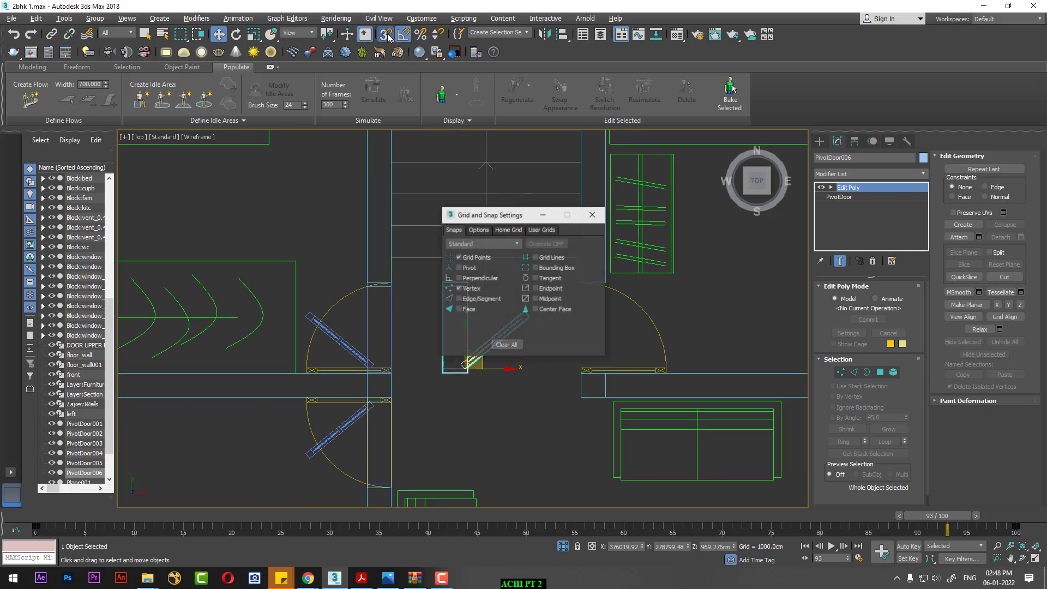
pyautogui.click(473, 290)
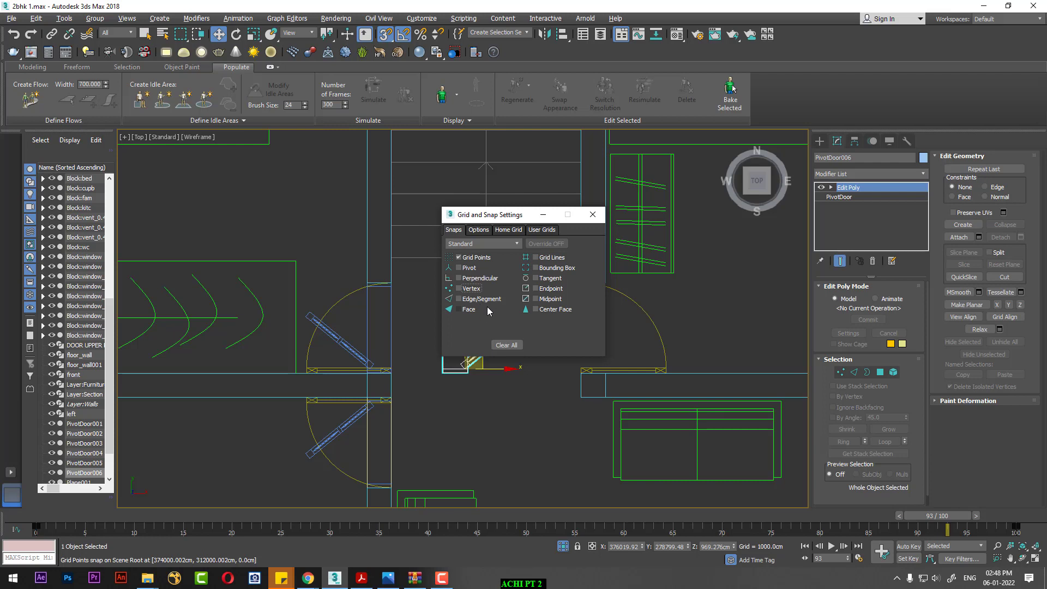
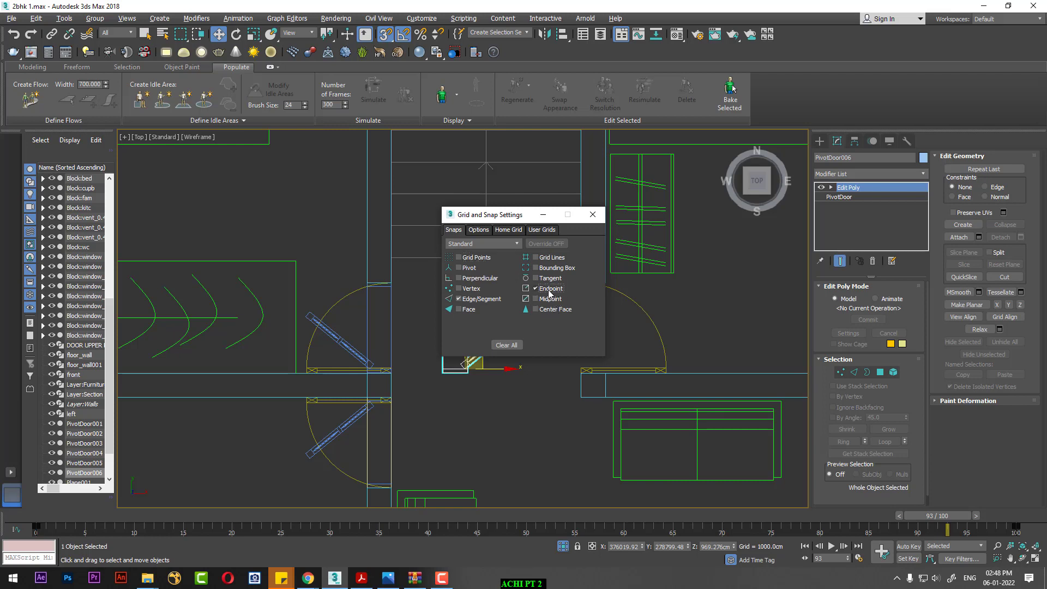
# Snap PivotDoor006 onto the wall endpoint and check its fit in the Perspective view
pyautogui.click(602, 217)
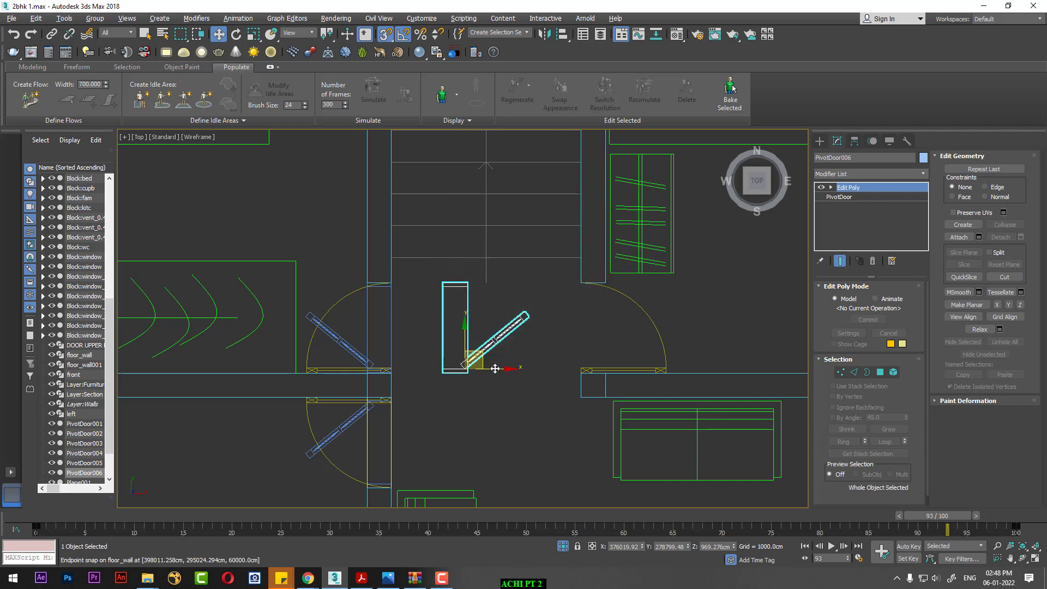
pyautogui.moveTo(494, 369); pyautogui.dragTo(604, 363)
pyautogui.hotkey('alt', 'w')
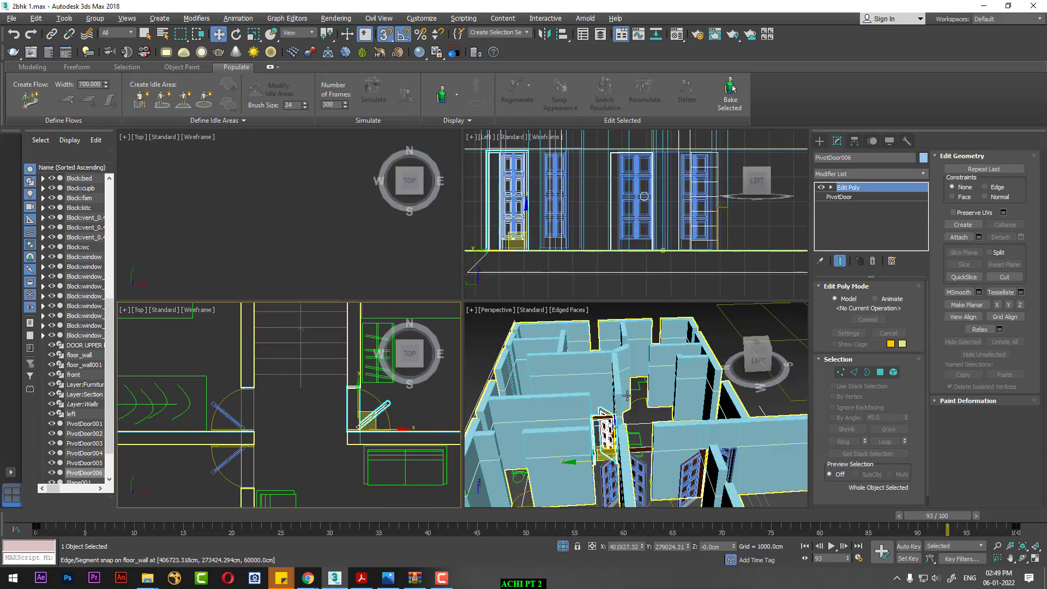
pyautogui.keyDown('alt'); pyautogui.moveTo(628, 396); pyautogui.dragTo(652, 444, button='middle'); pyautogui.keyUp('alt')
pyautogui.moveTo(371, 391); pyautogui.dragTo(348, 400, button='middle')
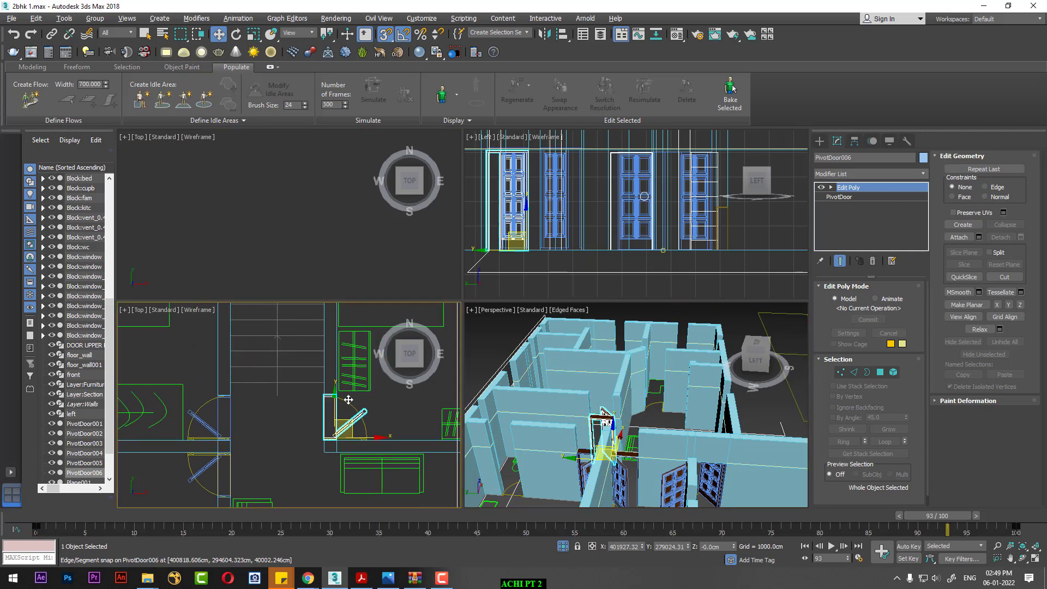
# Select PivotDoor003 and Shift-drag a copy of it up to the top wall
pyautogui.hotkey('alt', 'w')
pyautogui.scroll(-3, 349, 398)
pyautogui.moveTo(459, 379); pyautogui.dragTo(497, 362, button='middle')
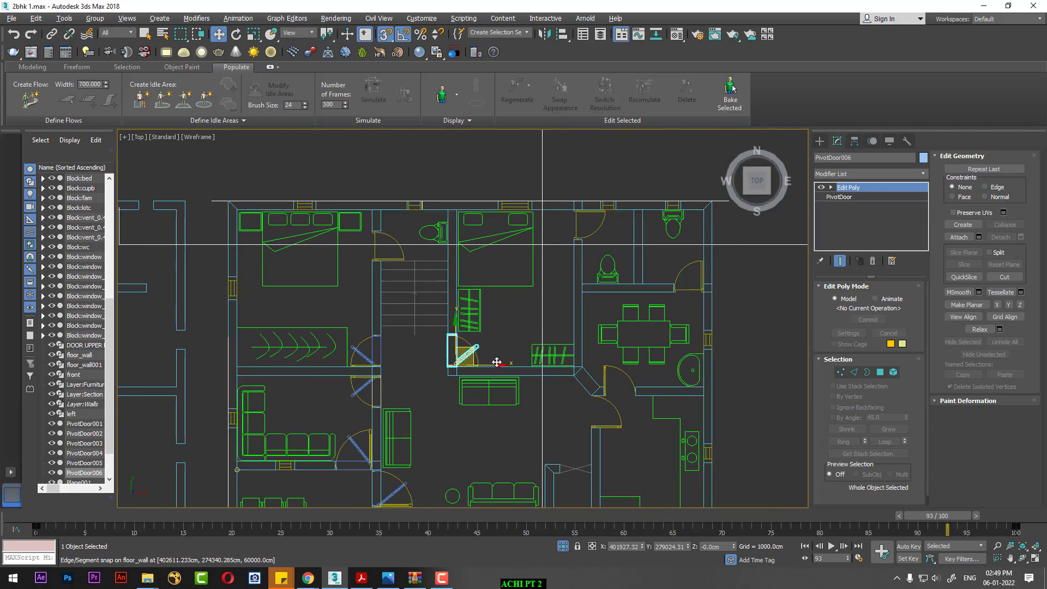
pyautogui.scroll(3, 430, 367)
pyautogui.moveTo(420, 370)
pyautogui.mouseDown(button='middle')
pyautogui.moveTo(453, 395)
pyautogui.moveTo(447, 359)
pyautogui.mouseUp(button='middle')
pyautogui.scroll(-2, 449, 420)
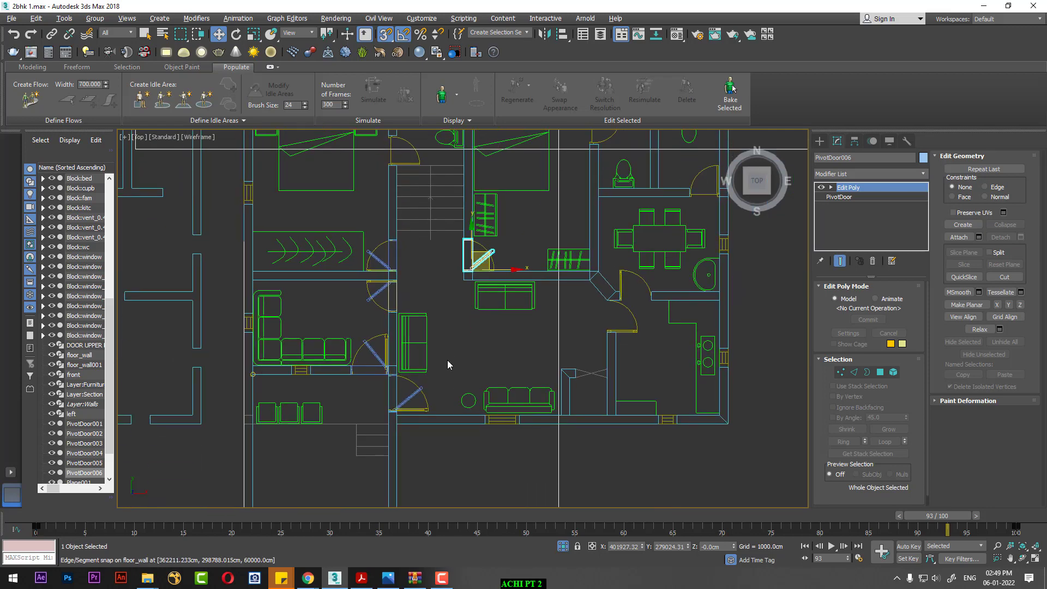
pyautogui.click(403, 386)
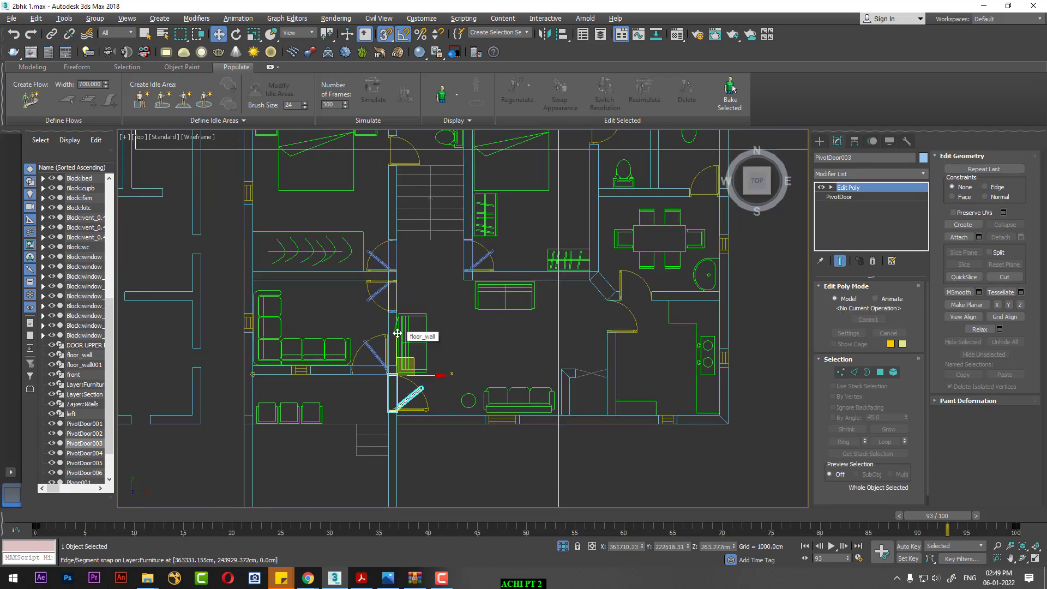
pyautogui.moveTo(399, 338); pyautogui.dragTo(399, 134)
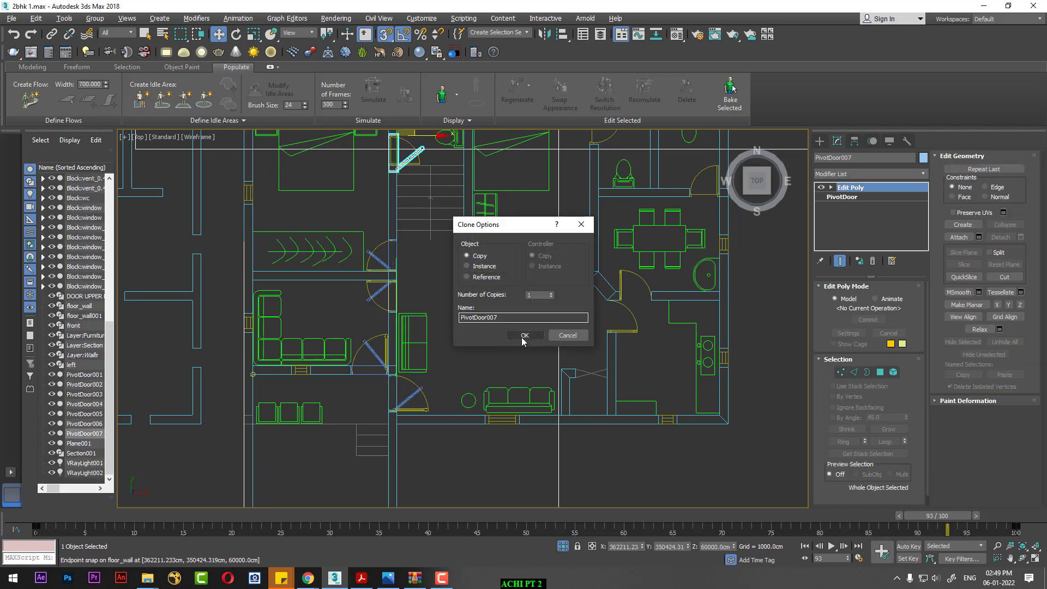
# Create the copy as PivotDoor007 and nudge it into the top-wall opening beside the bathroom
pyautogui.click(525, 335)
pyautogui.scroll(2, 447, 330)
pyautogui.moveTo(447, 329); pyautogui.dragTo(458, 365, button='middle')
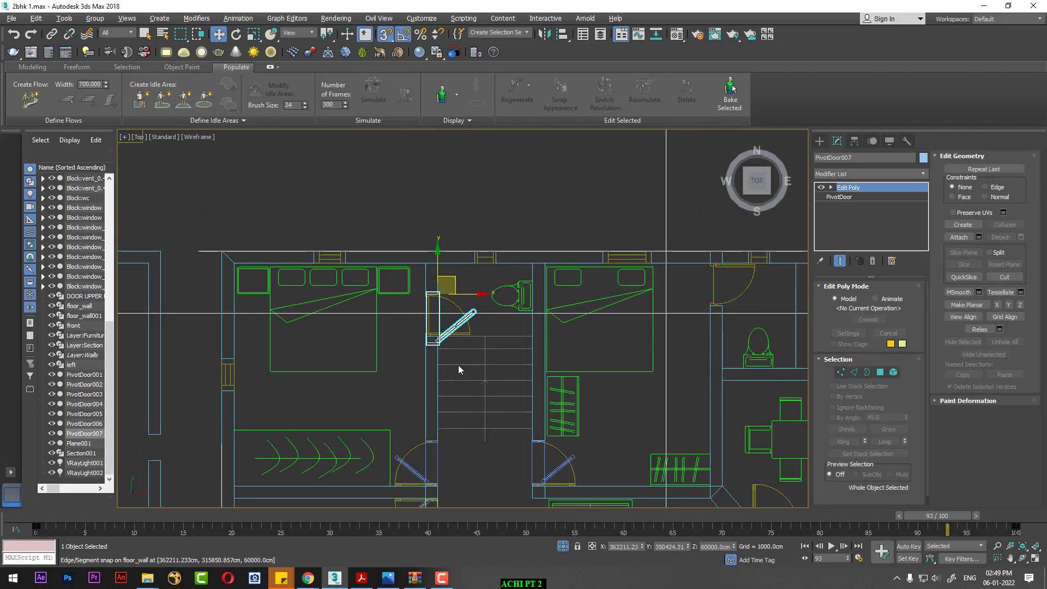
pyautogui.scroll(5, 458, 365)
pyautogui.moveTo(425, 199); pyautogui.dragTo(426, 248, button='middle')
pyautogui.moveTo(426, 248); pyautogui.dragTo(426, 207)
pyautogui.moveTo(446, 356); pyautogui.dragTo(445, 396)
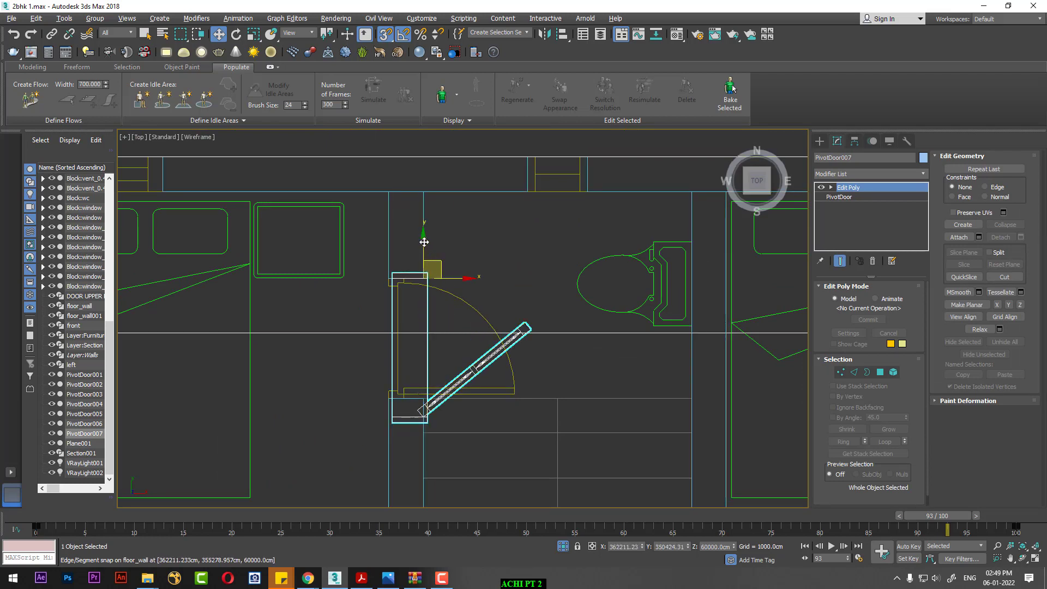
pyautogui.moveTo(422, 240); pyautogui.dragTo(417, 254)
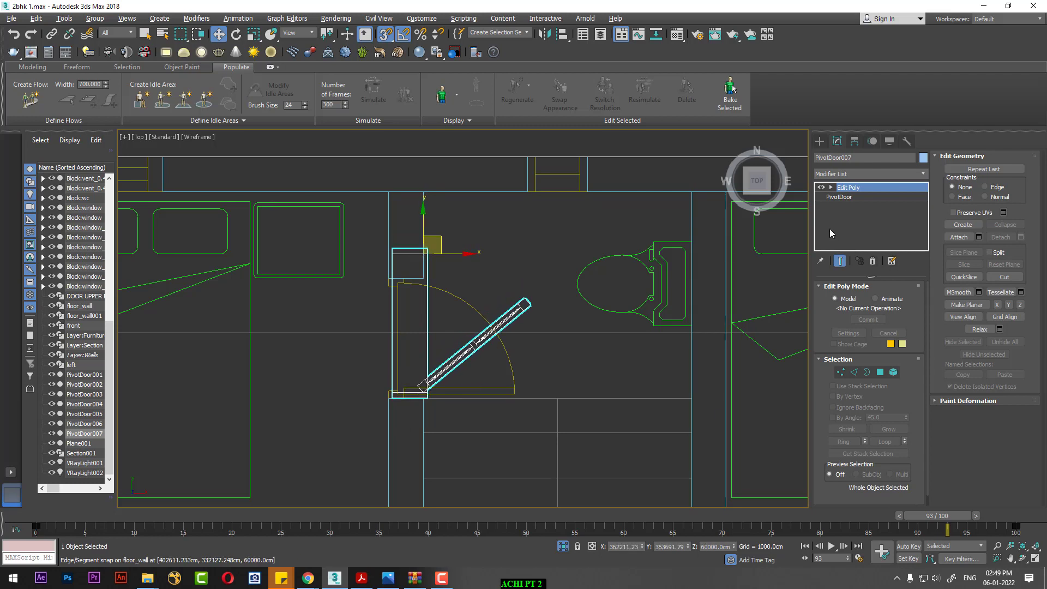
pyautogui.click(835, 197)
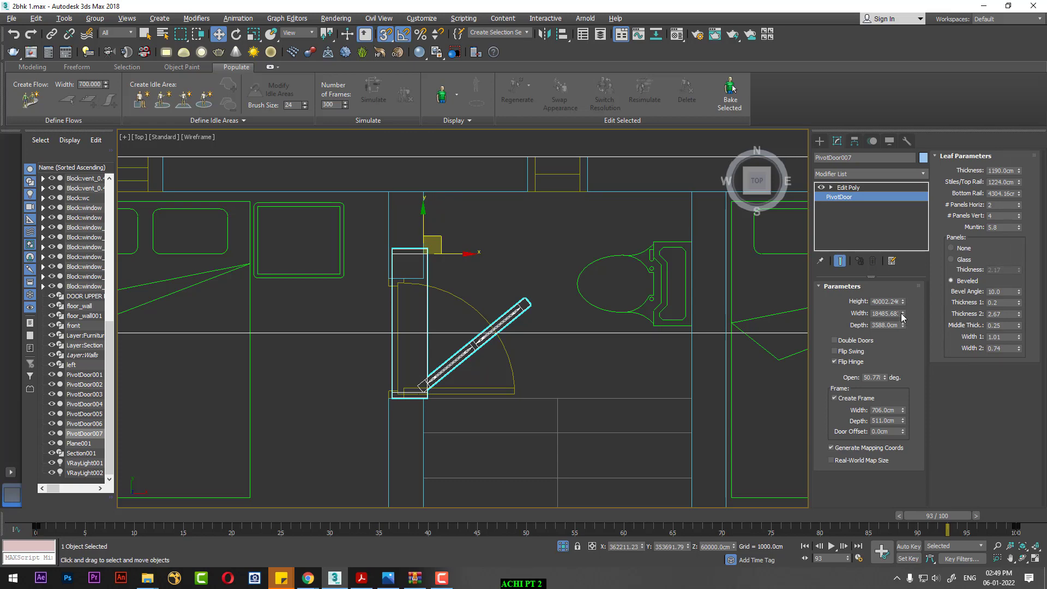
# Narrow PivotDoor007 to a width of 15117.59cm and move it into the wall opening
pyautogui.moveTo(902, 317); pyautogui.dragTo(903, 339)
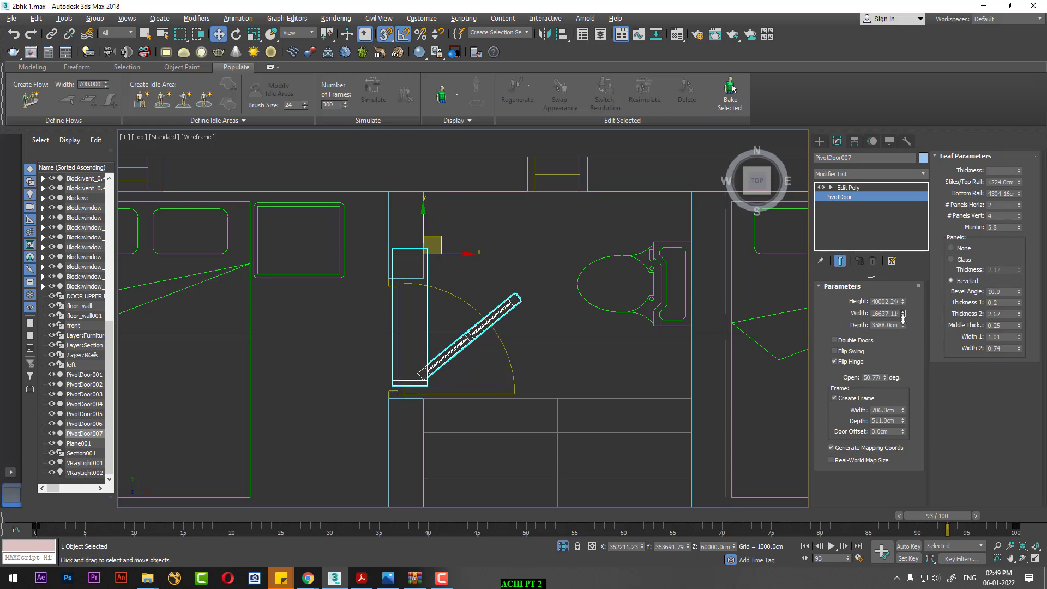
pyautogui.scroll(4, 429, 233)
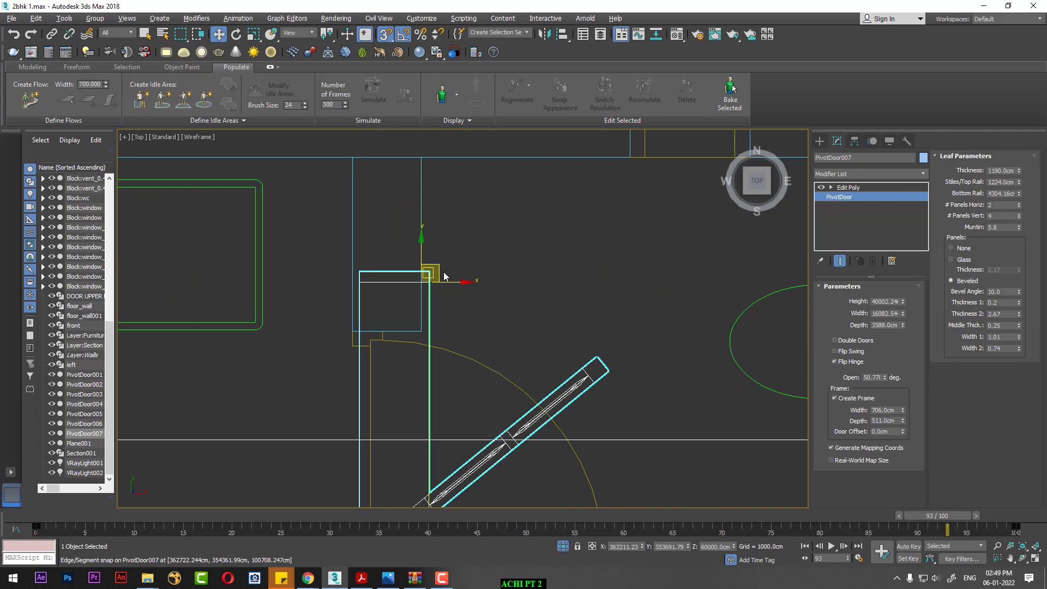
pyautogui.moveTo(433, 271); pyautogui.dragTo(415, 331)
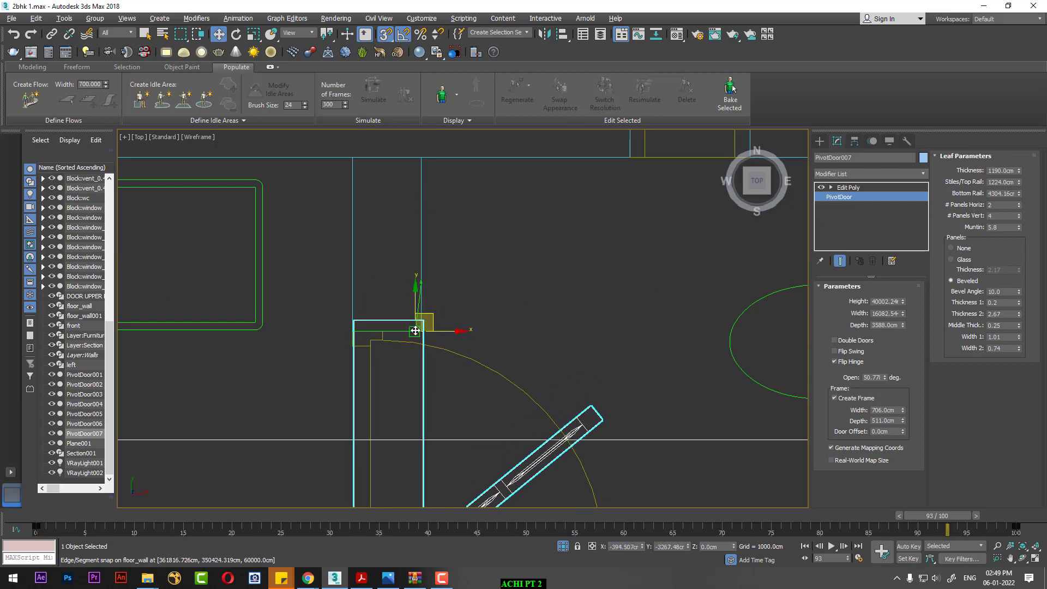
pyautogui.moveTo(437, 362); pyautogui.dragTo(469, 229, button='middle')
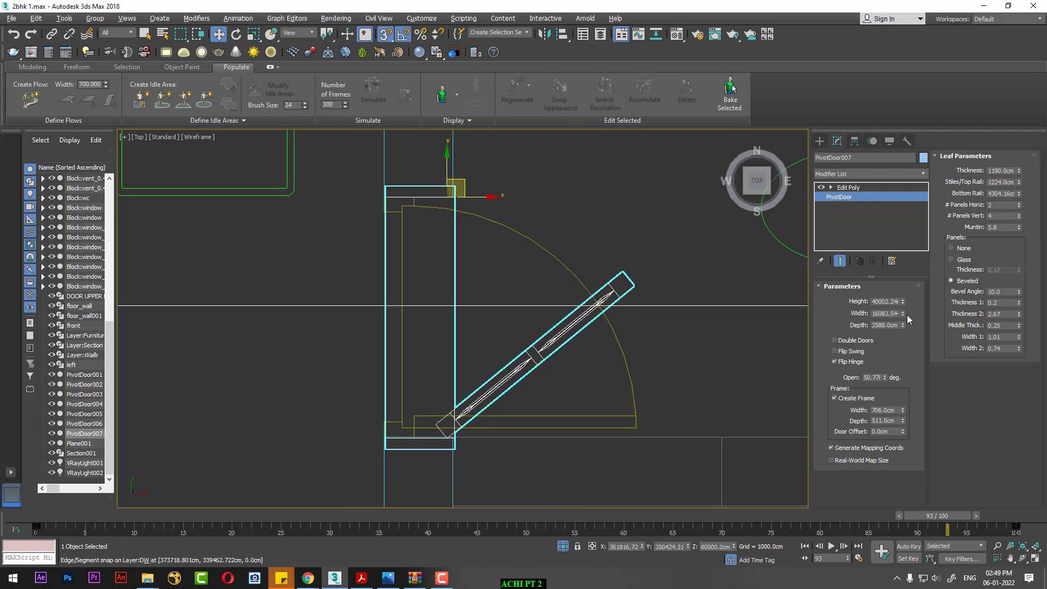
pyautogui.moveTo(903, 313); pyautogui.dragTo(900, 319)
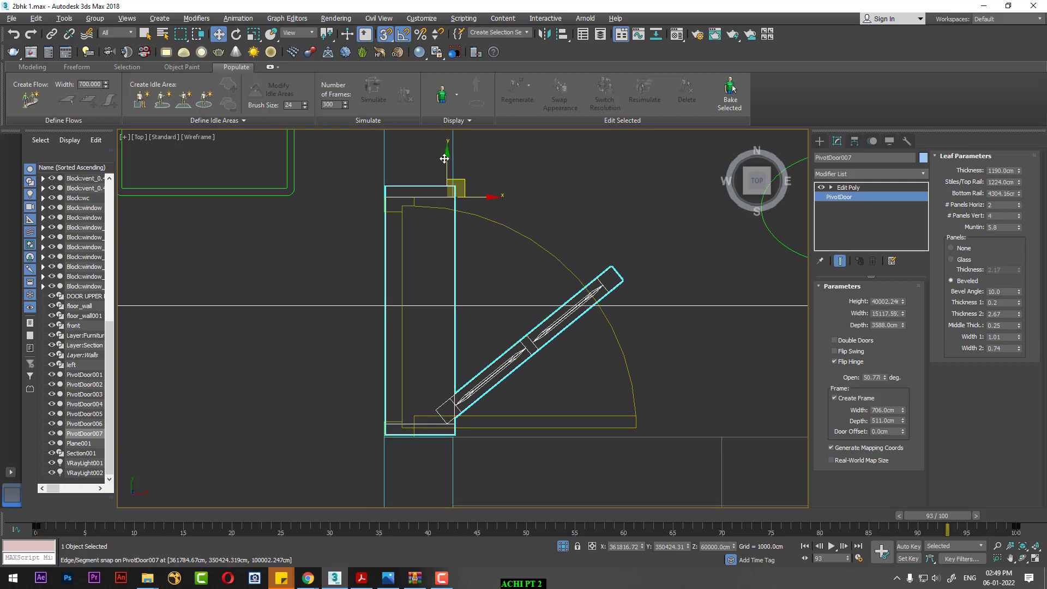
pyautogui.moveTo(444, 159); pyautogui.dragTo(446, 202)
# Zoom out so the whole floor plan is in view
pyautogui.scroll(-3, 628, 408)
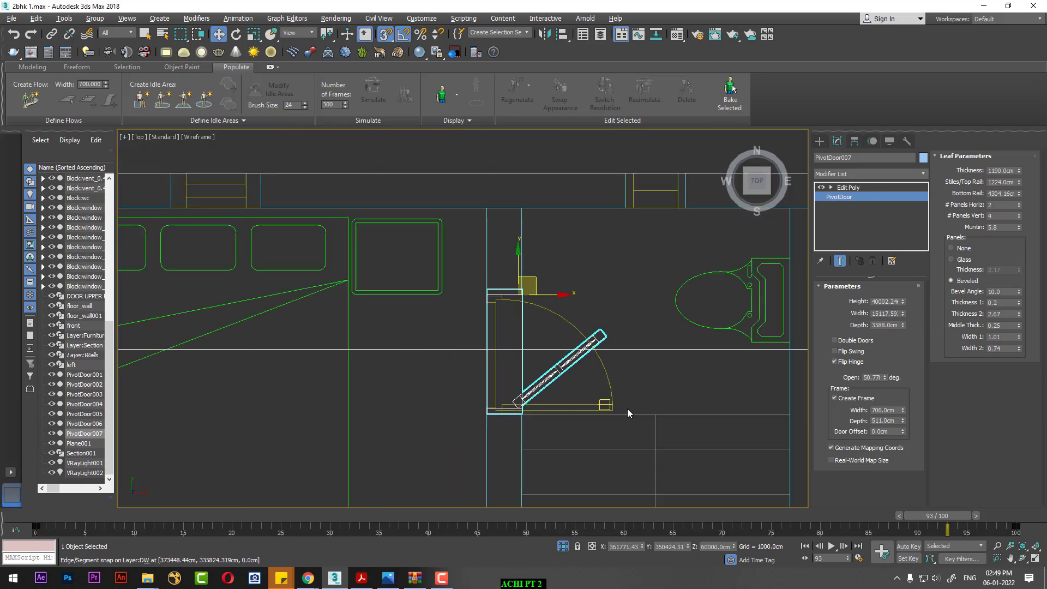
pyautogui.moveTo(627, 408); pyautogui.dragTo(446, 291, button='middle')
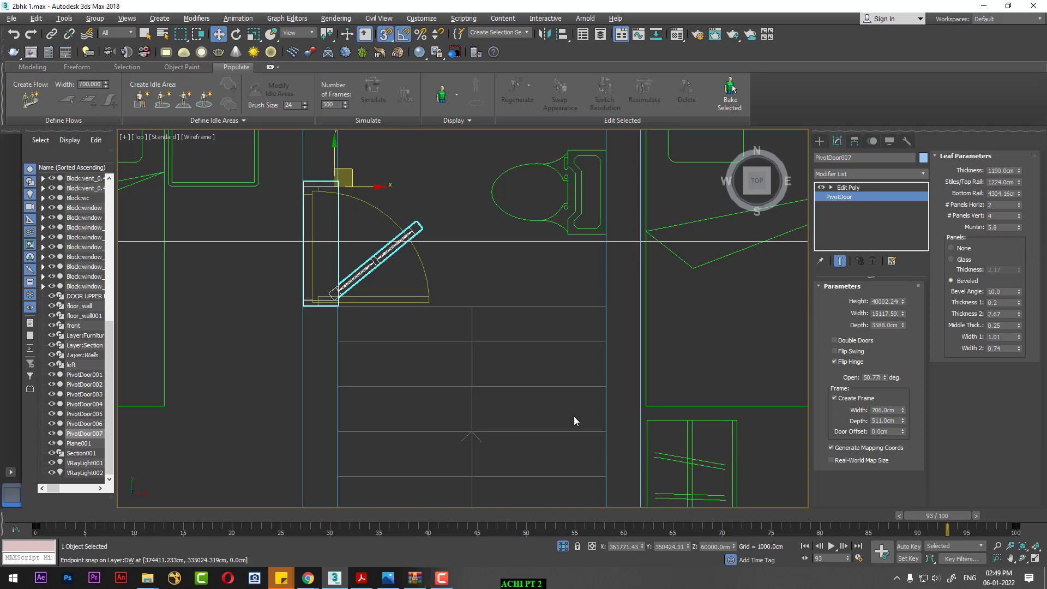
pyautogui.scroll(-2, 481, 360)
pyautogui.scroll(-1, 539, 376)
pyautogui.moveTo(543, 390); pyautogui.dragTo(459, 327, button='middle')
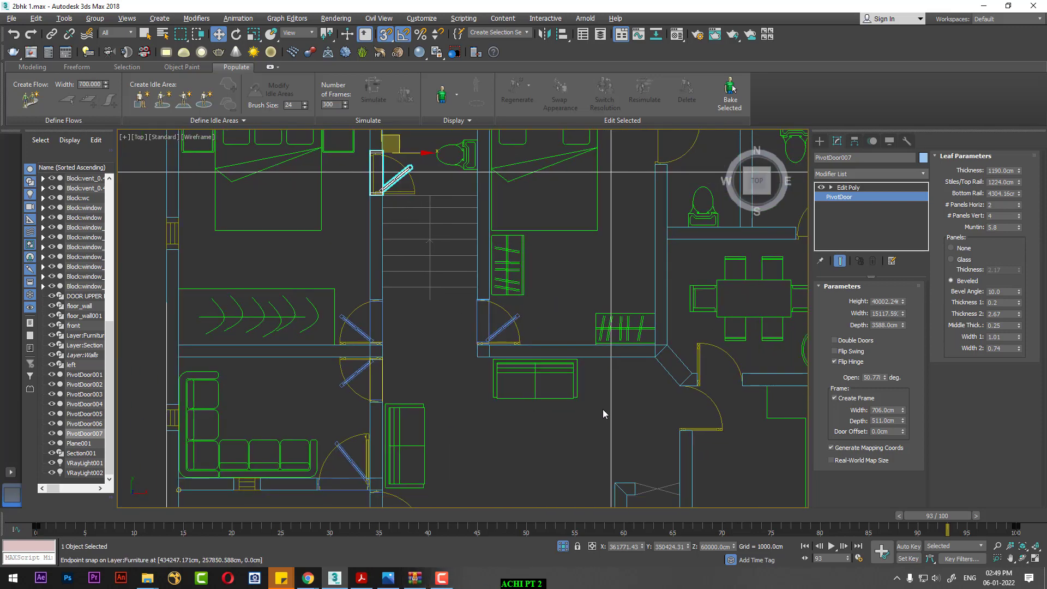
pyautogui.moveTo(545, 391); pyautogui.dragTo(548, 431, button='middle')
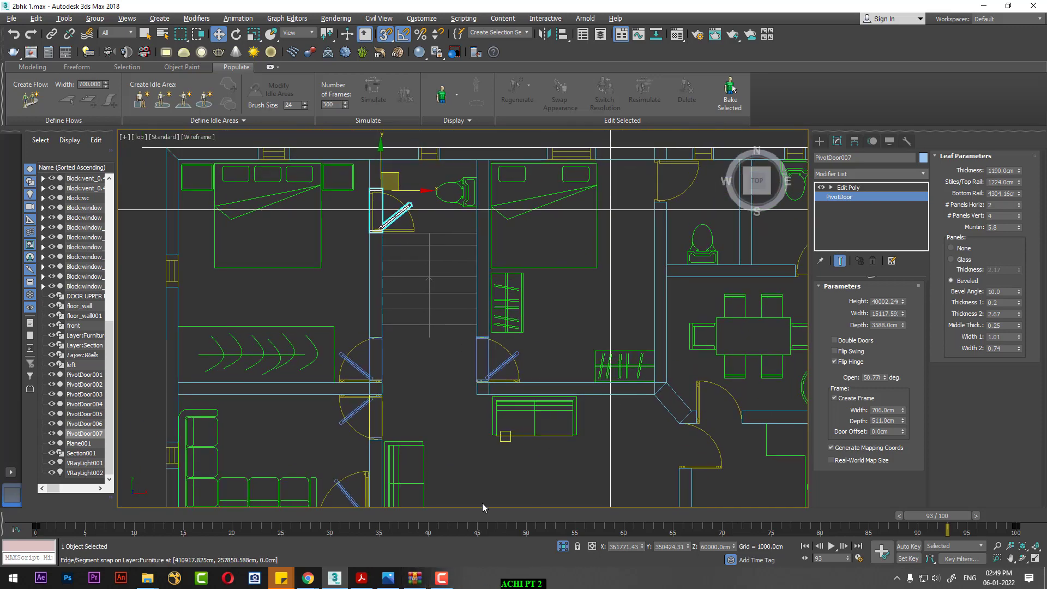
pyautogui.click(442, 578)
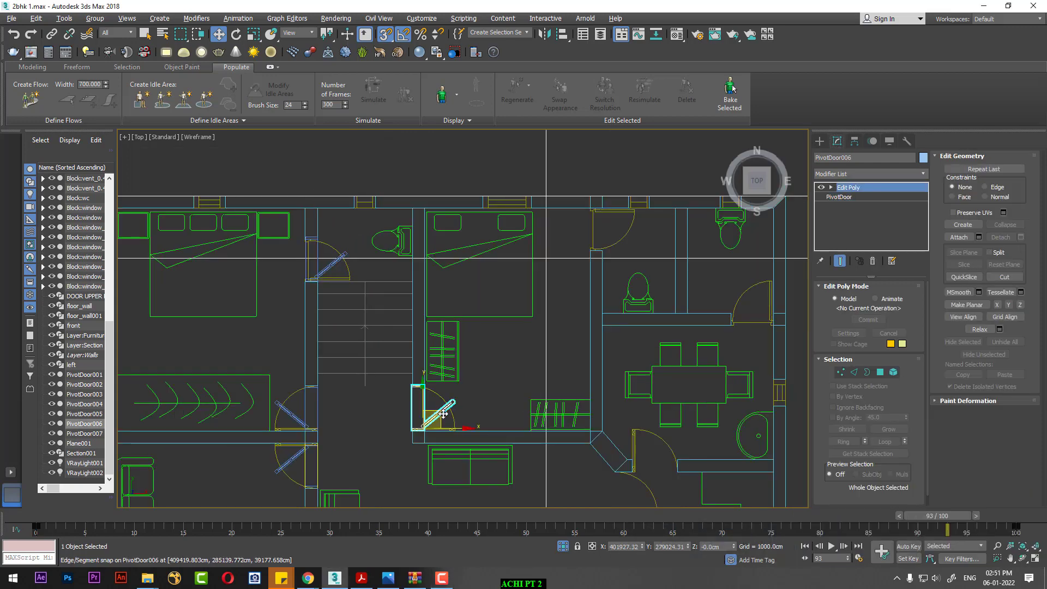
# Mirror-copy PivotDoor007 on X as PivotDoor008 and slide it into the right-hand opening
pyautogui.click(331, 267)
pyautogui.click(331, 267)
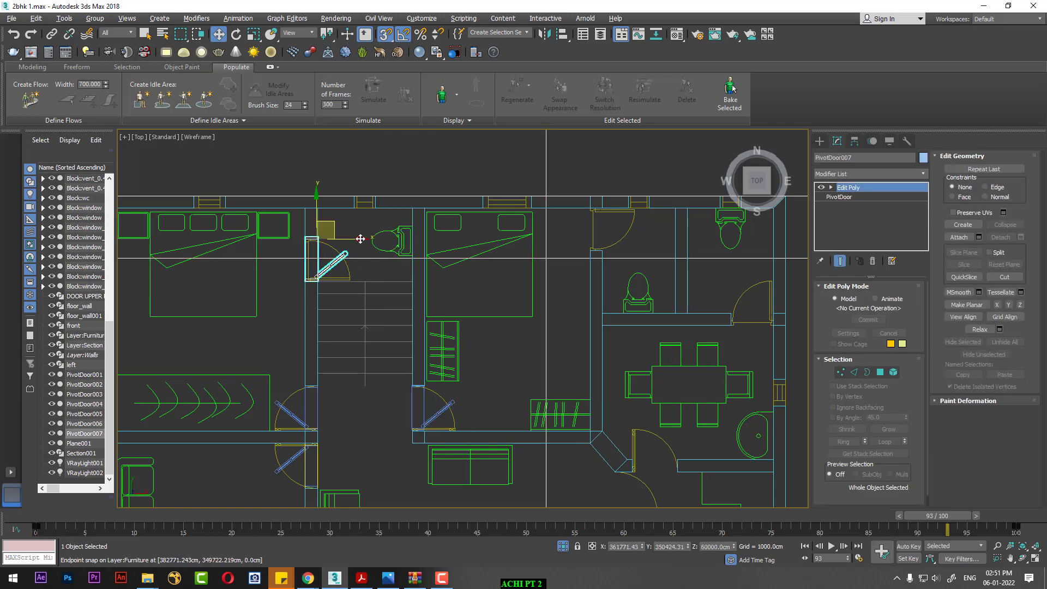
pyautogui.keyDown('shift'); pyautogui.moveTo(358, 241); pyautogui.dragTo(635, 244); pyautogui.keyUp('shift')
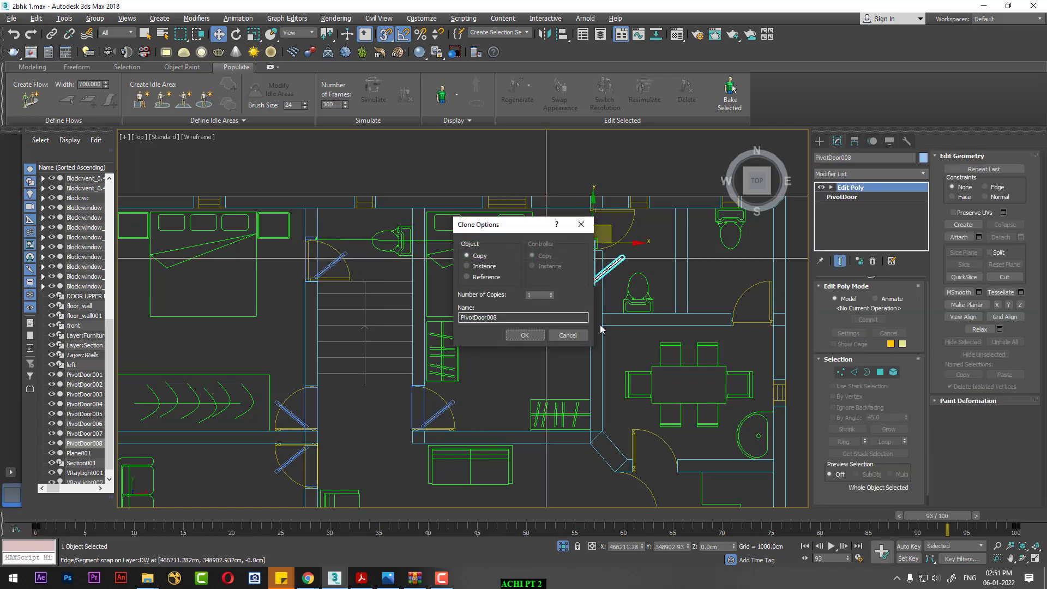
pyautogui.click(568, 335)
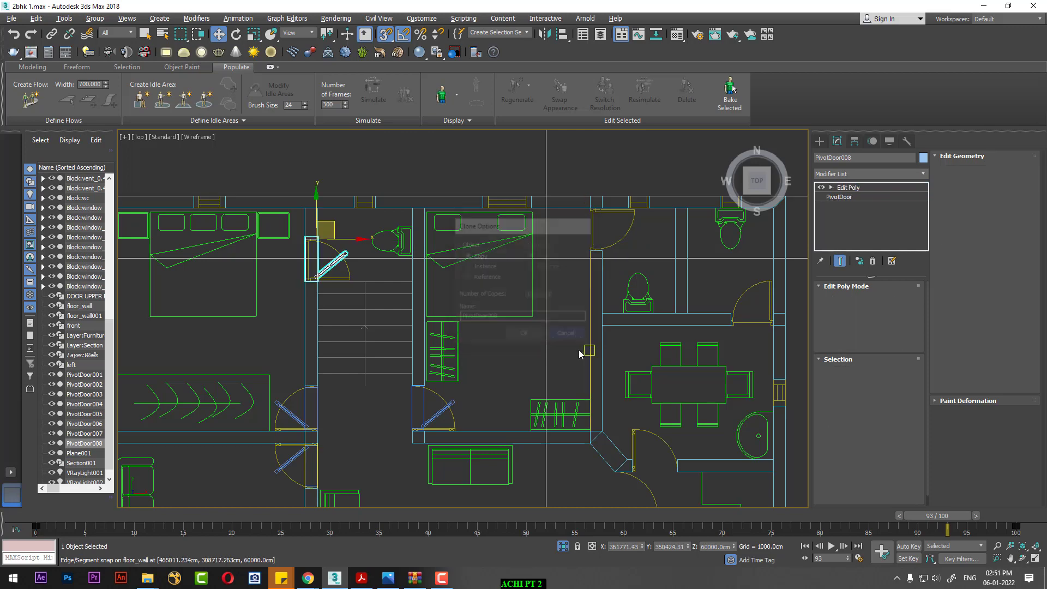
pyautogui.click(544, 35)
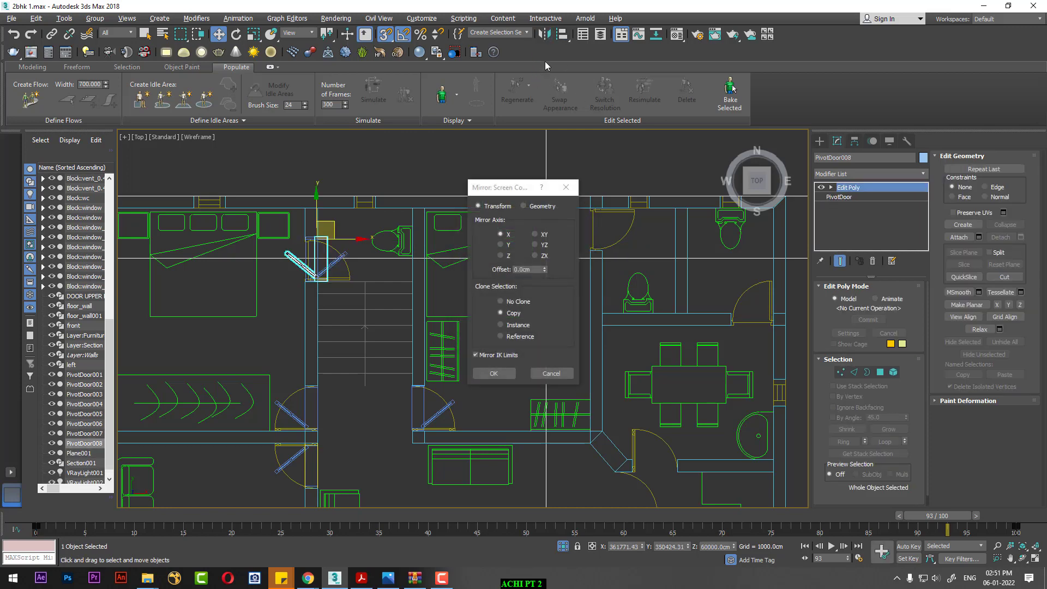
pyautogui.click(505, 376)
pyautogui.moveTo(363, 240); pyautogui.dragTo(610, 238)
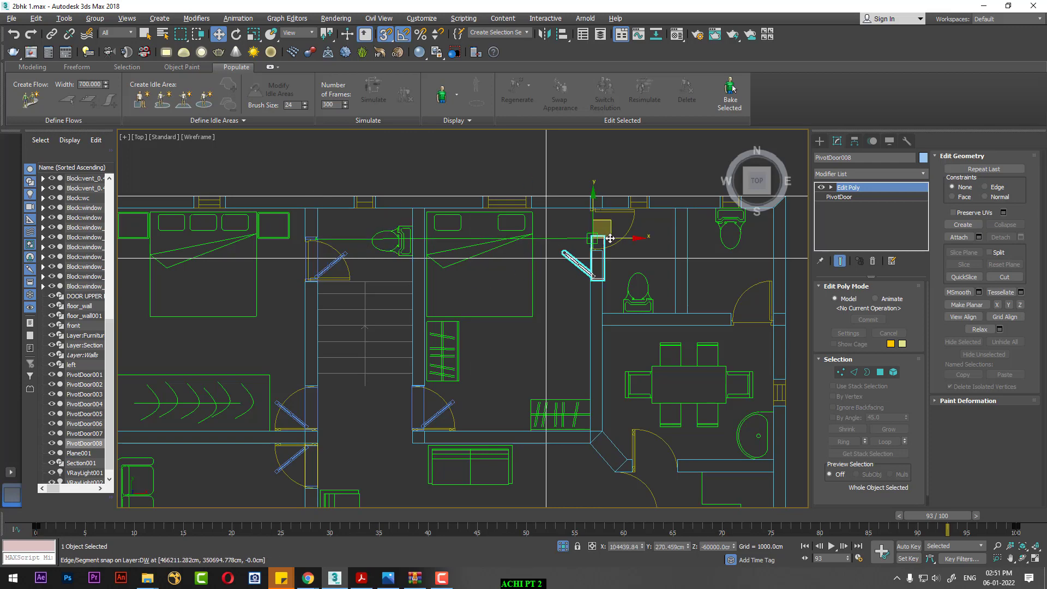
pyautogui.scroll(2, 610, 238)
pyautogui.scroll(2, 629, 283)
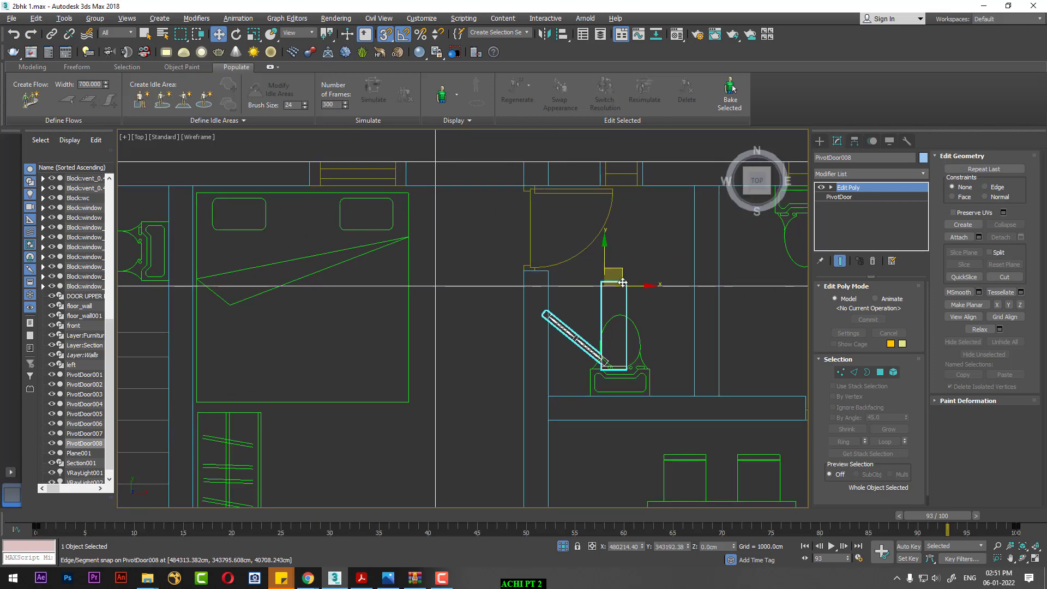
pyautogui.moveTo(623, 283); pyautogui.dragTo(528, 189)
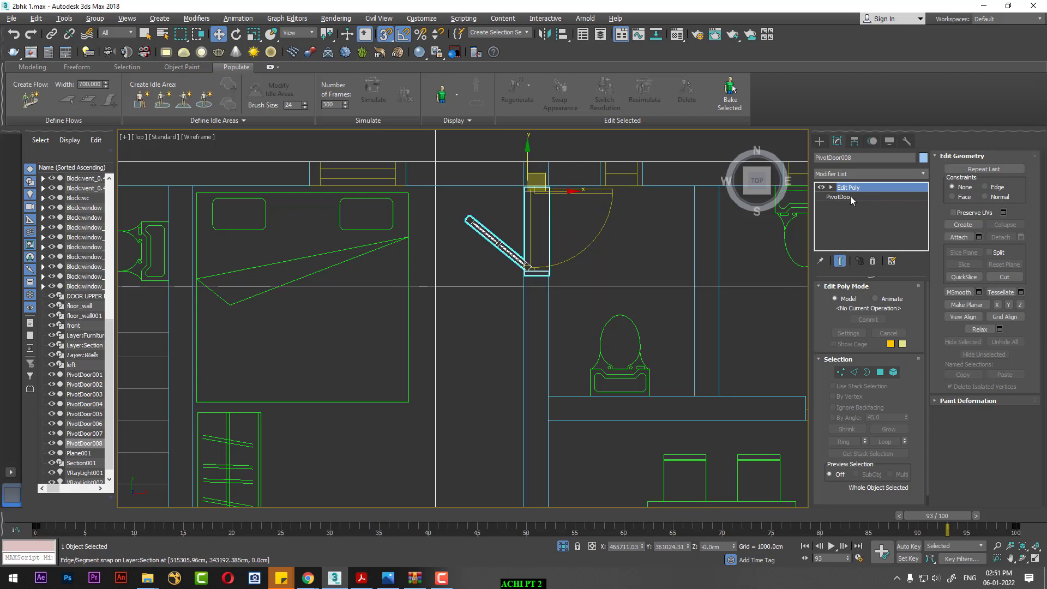
# Turn on Flip Swing for PivotDoor008 so it opens the other way
pyautogui.click(842, 197)
pyautogui.click(859, 352)
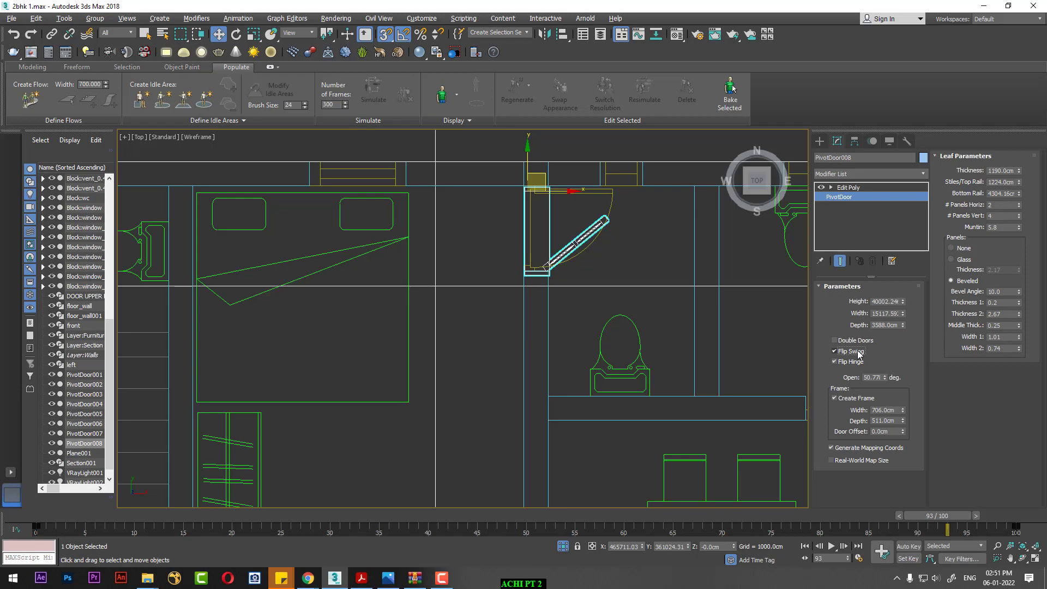
pyautogui.scroll(3, 537, 215)
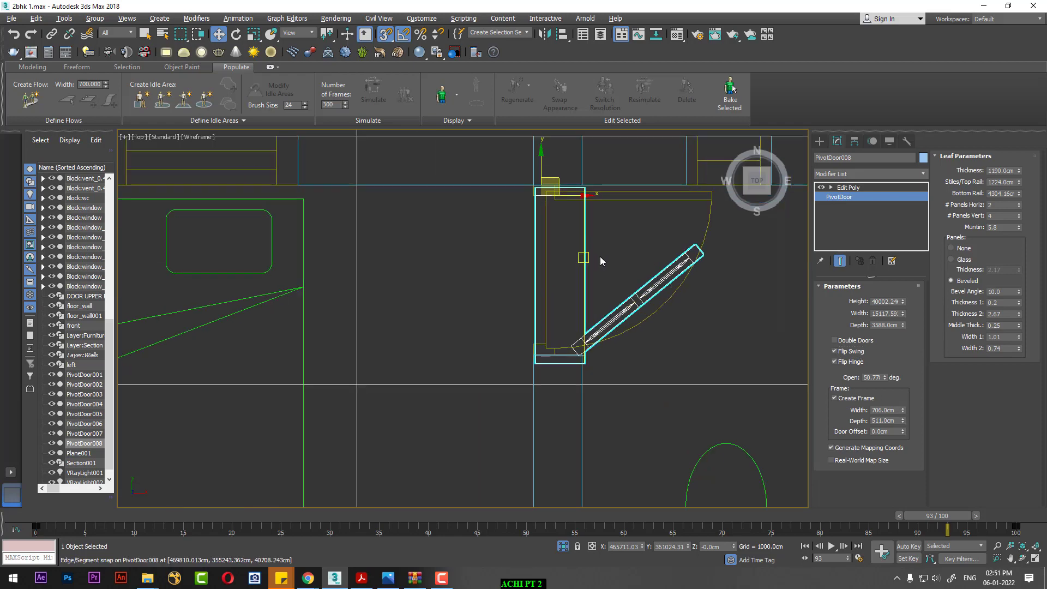
pyautogui.hotkey('alt', 'w')
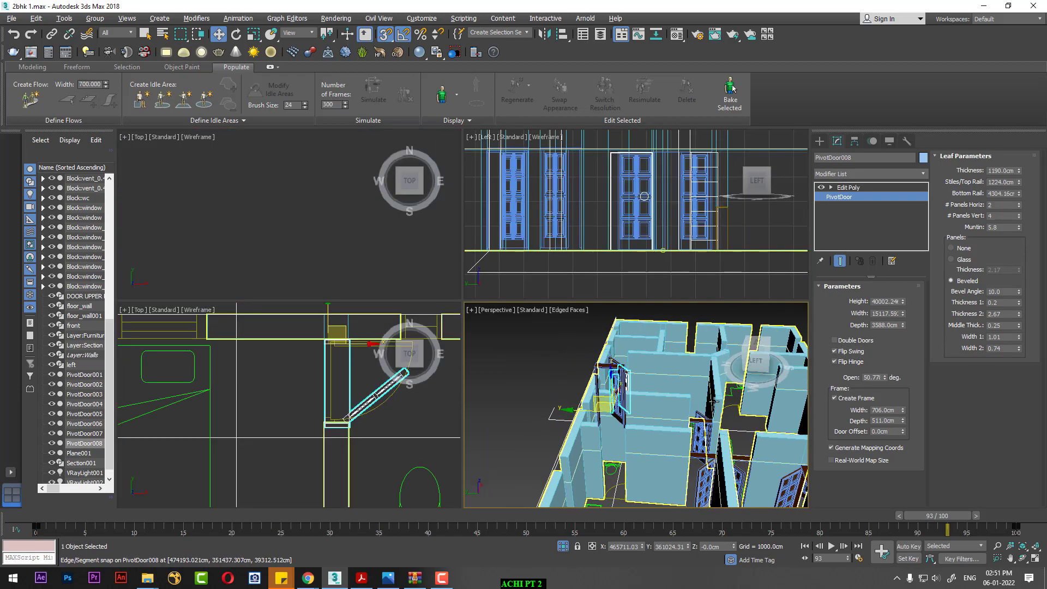
pyautogui.keyDown('alt'); pyautogui.moveTo(676, 406); pyautogui.dragTo(645, 367, button='middle'); pyautogui.keyUp('alt')
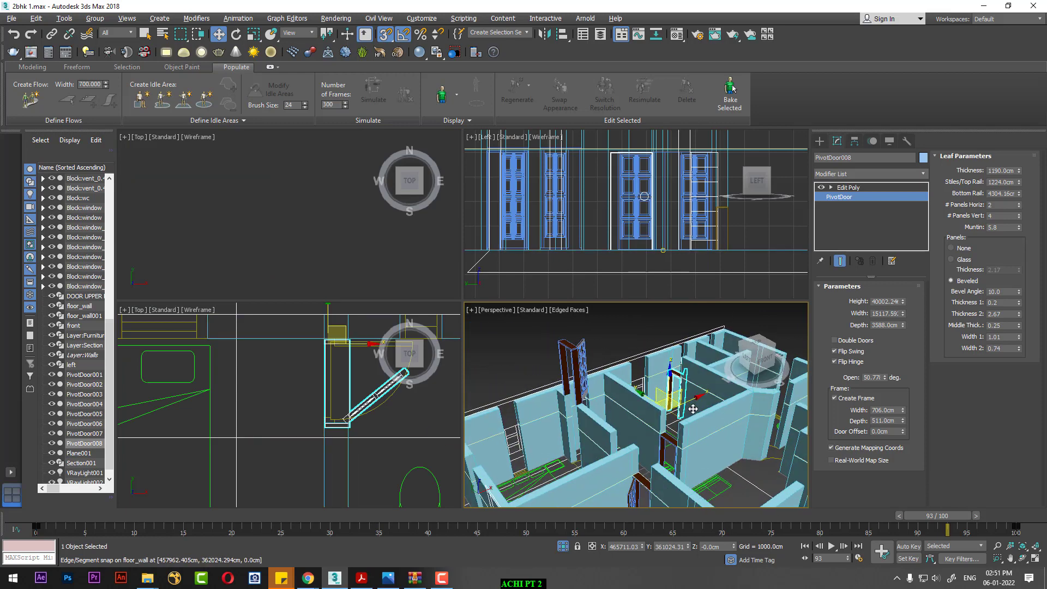
# Select PivotDoor007 and lower it to floor level (Z 0) in the Left view
pyautogui.click(623, 349)
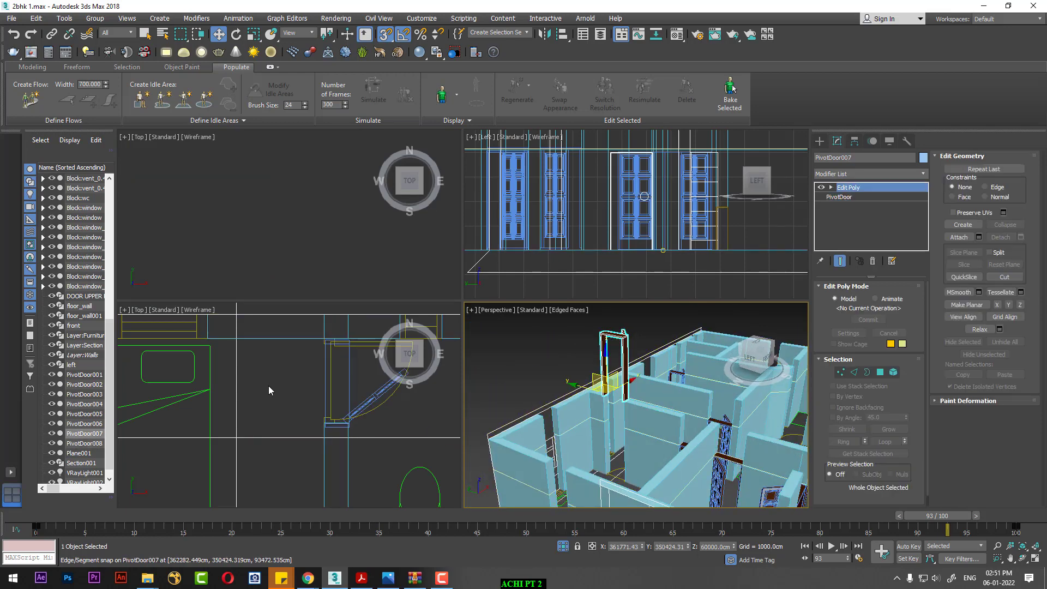
pyautogui.scroll(-3, 268, 385)
pyautogui.scroll(-2, 298, 422)
pyautogui.scroll(-3, 562, 174)
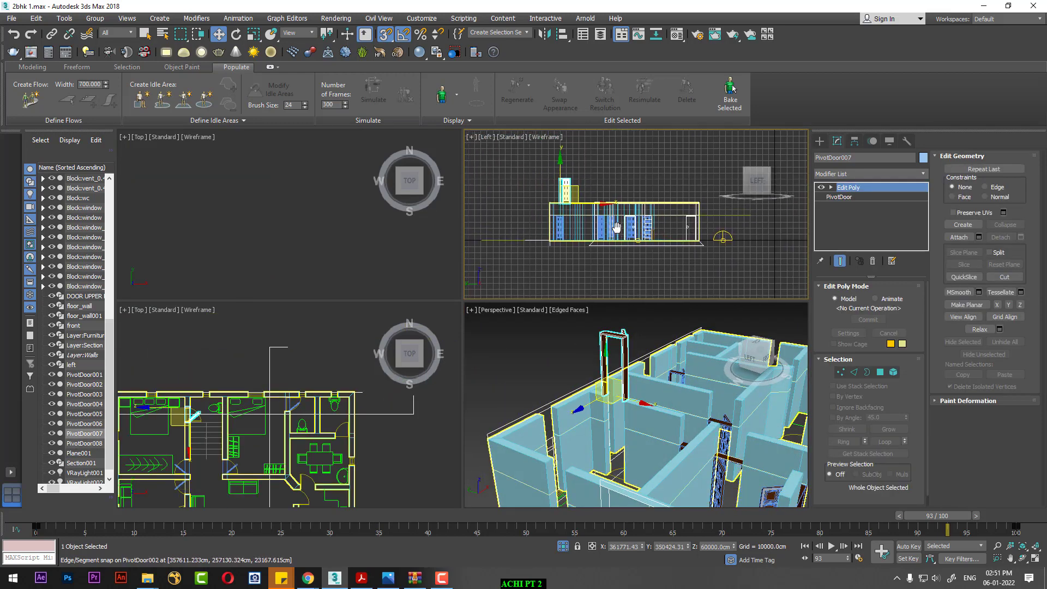
pyautogui.scroll(-2, 565, 170)
pyautogui.moveTo(565, 170); pyautogui.dragTo(555, 241)
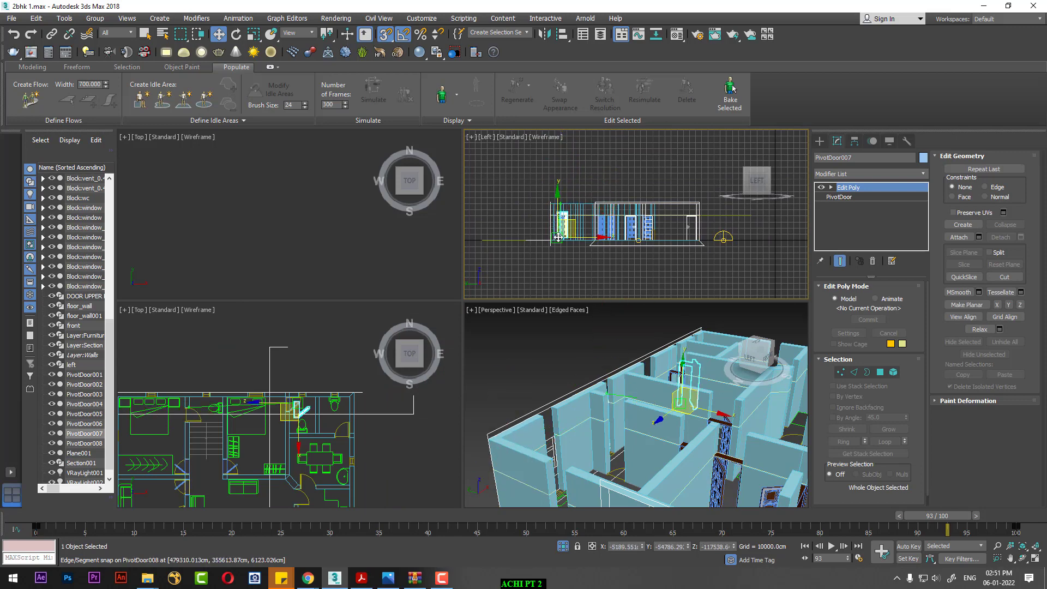
# Move PivotDoor007 onto the floor plan near its left end in the Top view
pyautogui.scroll(2, 562, 240)
pyautogui.scroll(2, 589, 234)
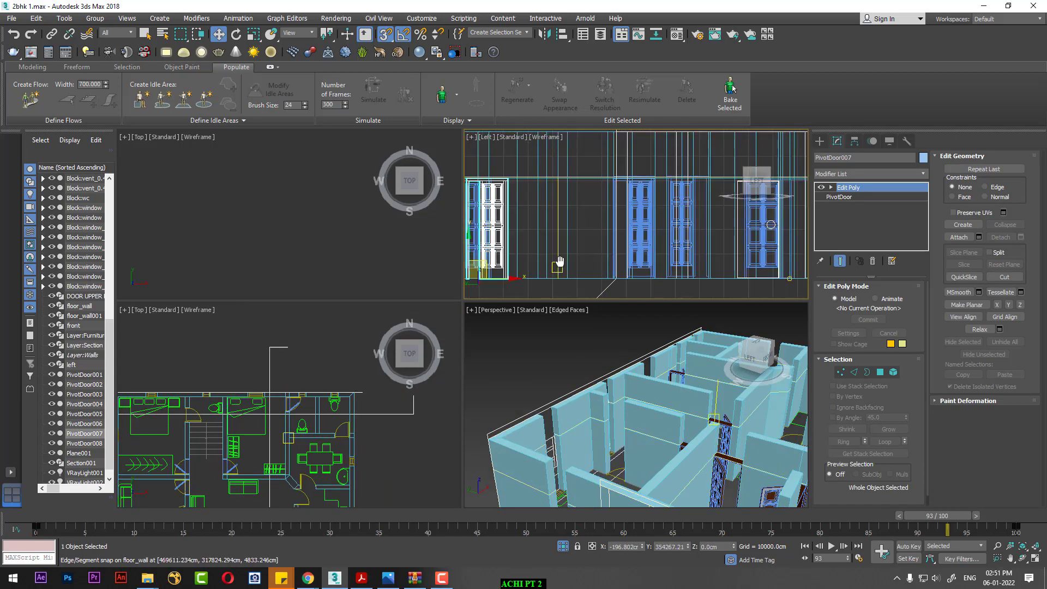
pyautogui.scroll(1, 603, 229)
pyautogui.scroll(-2, 277, 402)
pyautogui.scroll(-1, 277, 402)
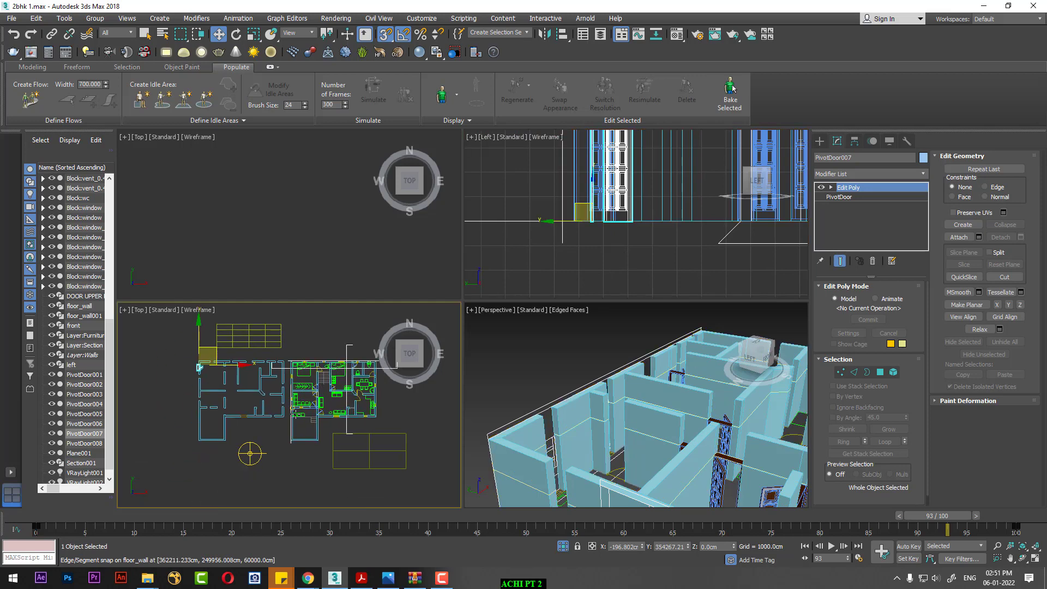
pyautogui.scroll(-1, 277, 401)
pyautogui.moveTo(277, 402); pyautogui.dragTo(291, 418, button='middle')
pyautogui.hotkey('alt', 'q')
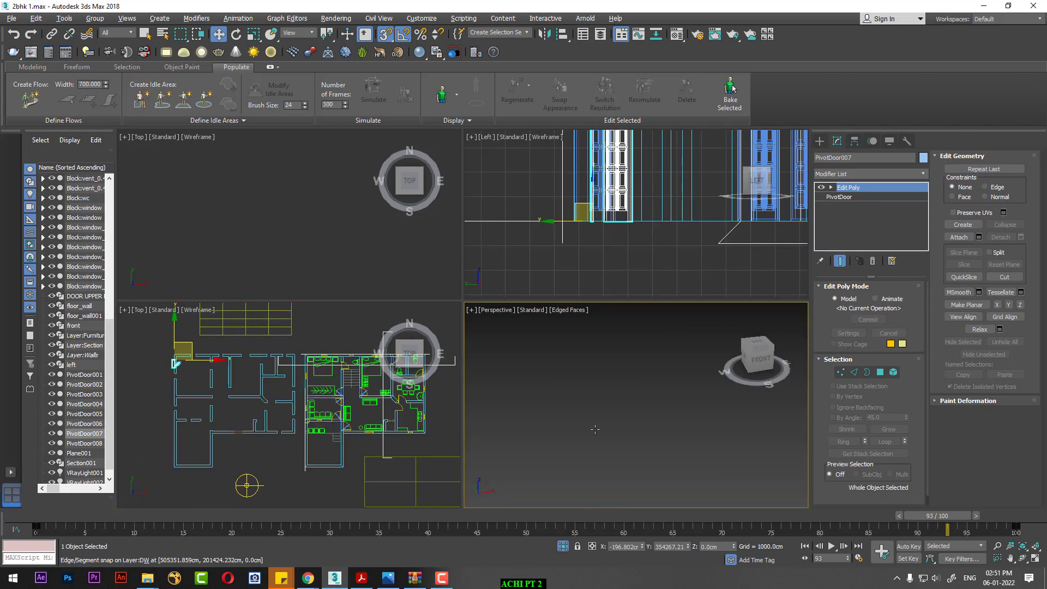
pyautogui.scroll(-5, 652, 422)
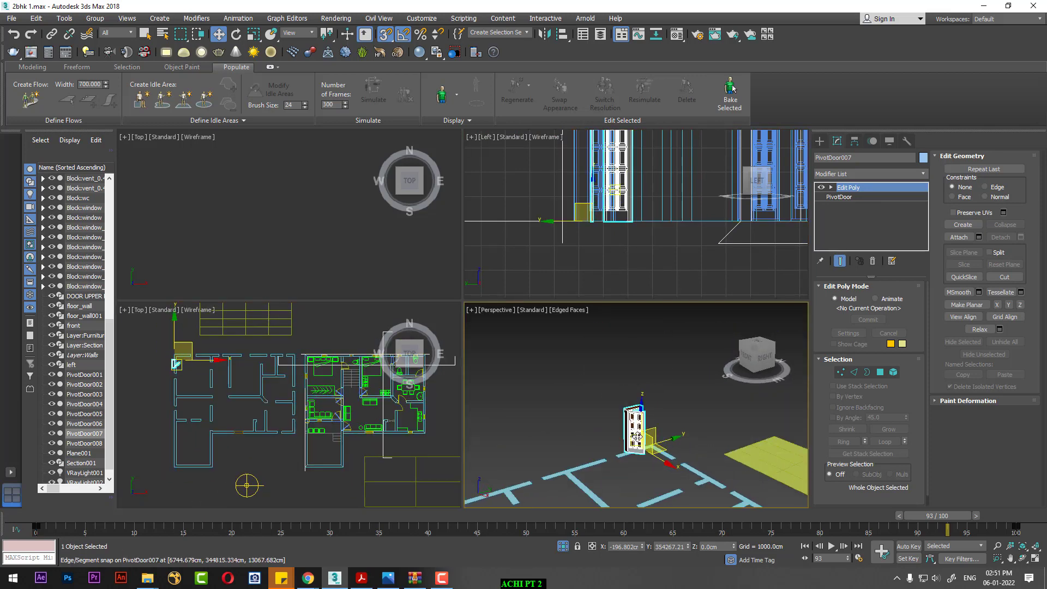
pyautogui.keyDown('alt'); pyautogui.moveTo(652, 422); pyautogui.dragTo(600, 404, button='middle'); pyautogui.keyUp('alt')
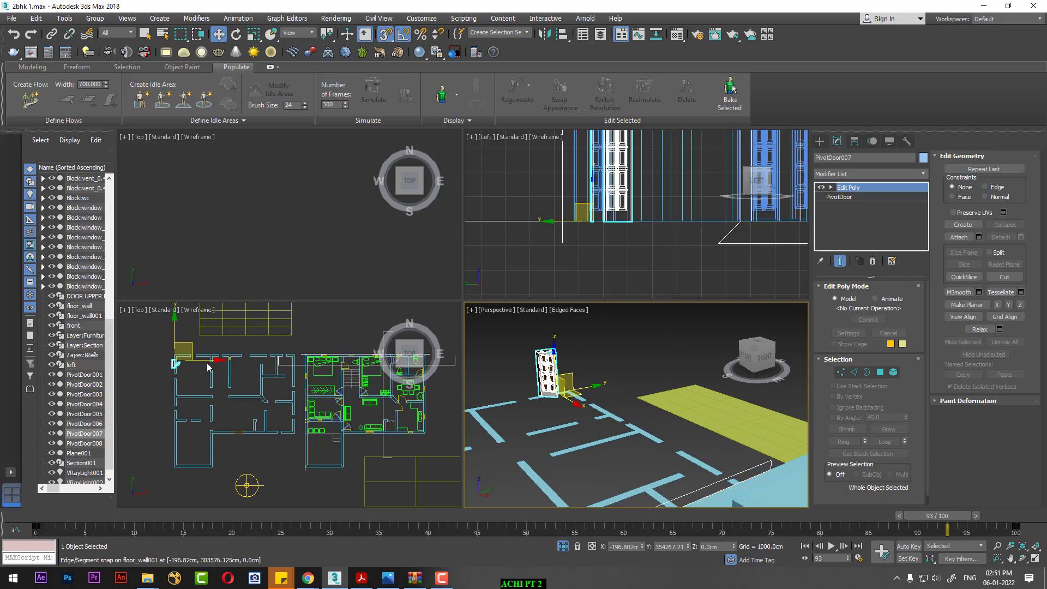
pyautogui.moveTo(175, 363); pyautogui.dragTo(314, 388)
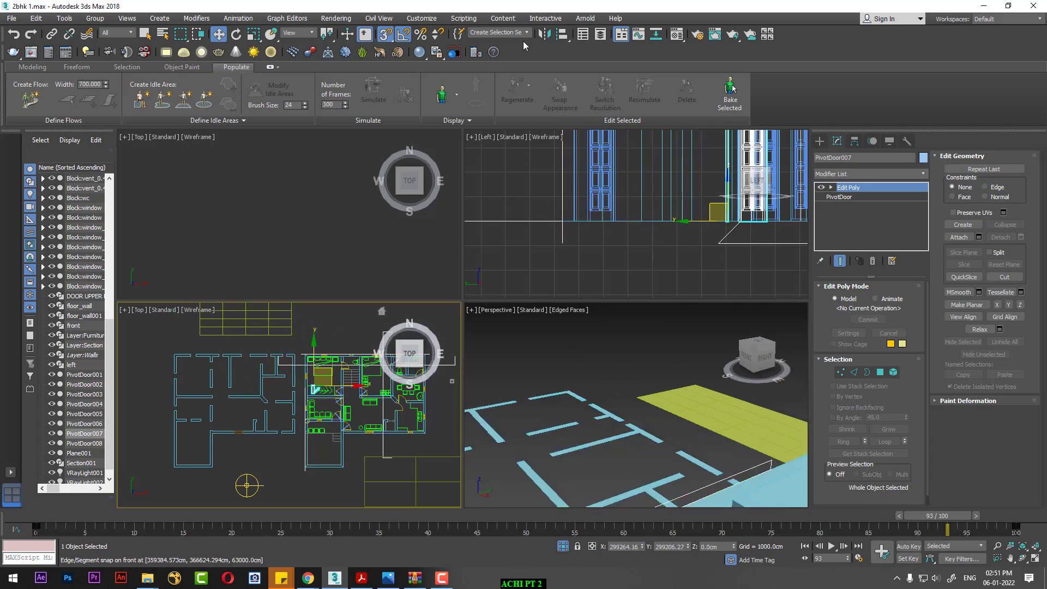
# Switch snapping from Endpoint to Vertex in Grid and Snap Settings
pyautogui.rightClick(406, 35)
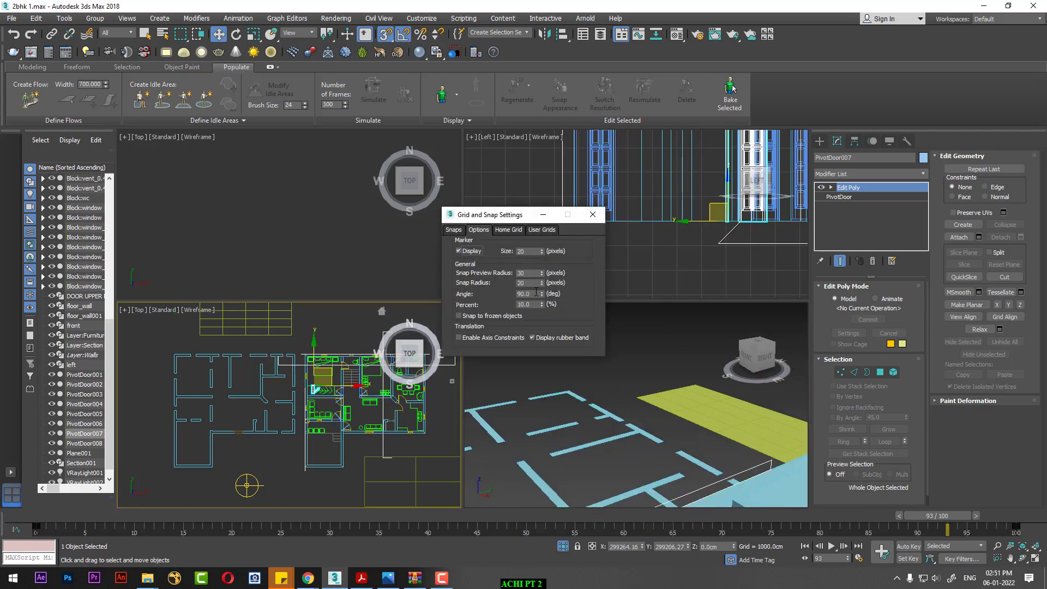
pyautogui.click(454, 230)
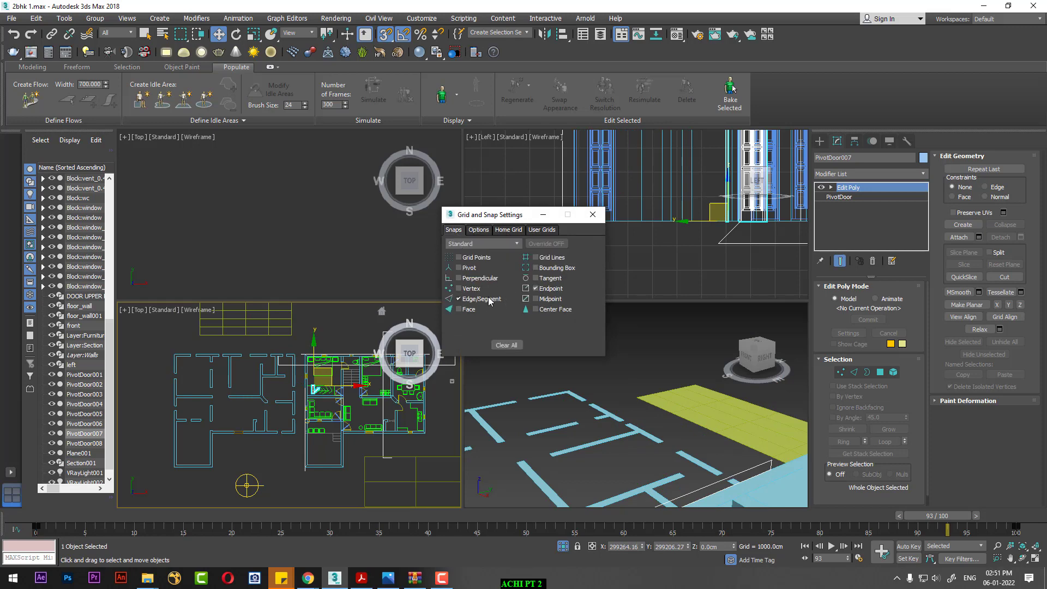
pyautogui.click(547, 289)
pyautogui.moveTo(409, 353)
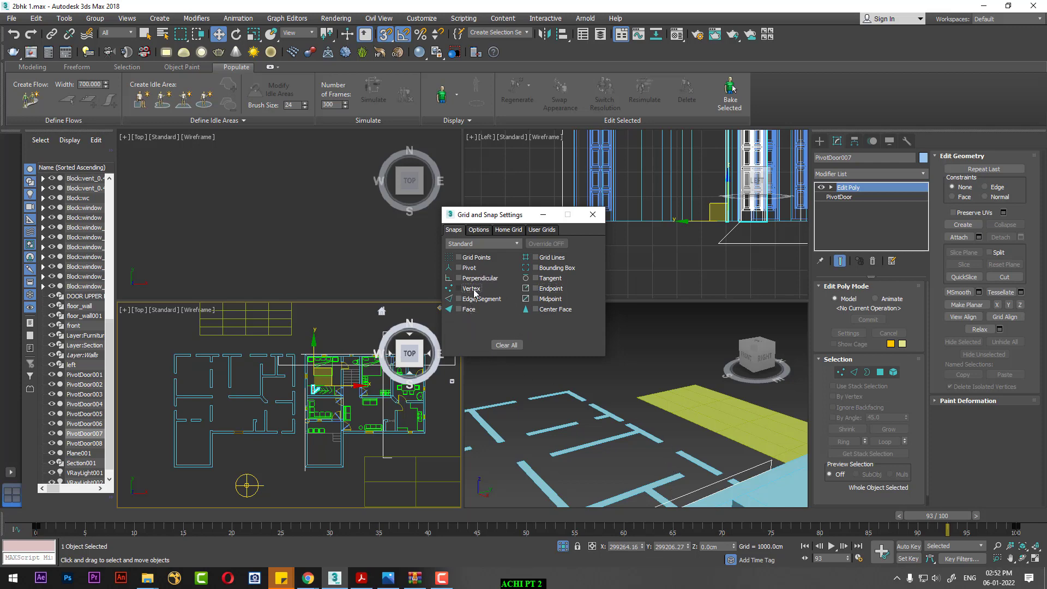
pyautogui.scroll(5, 652, 451)
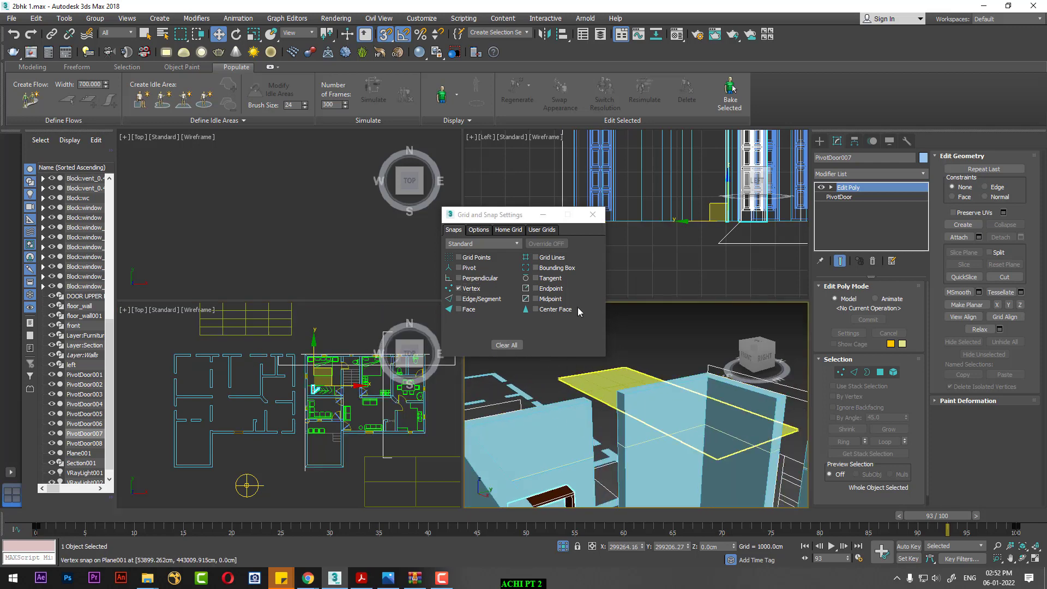
pyautogui.click(594, 217)
pyautogui.middleClick(325, 225)
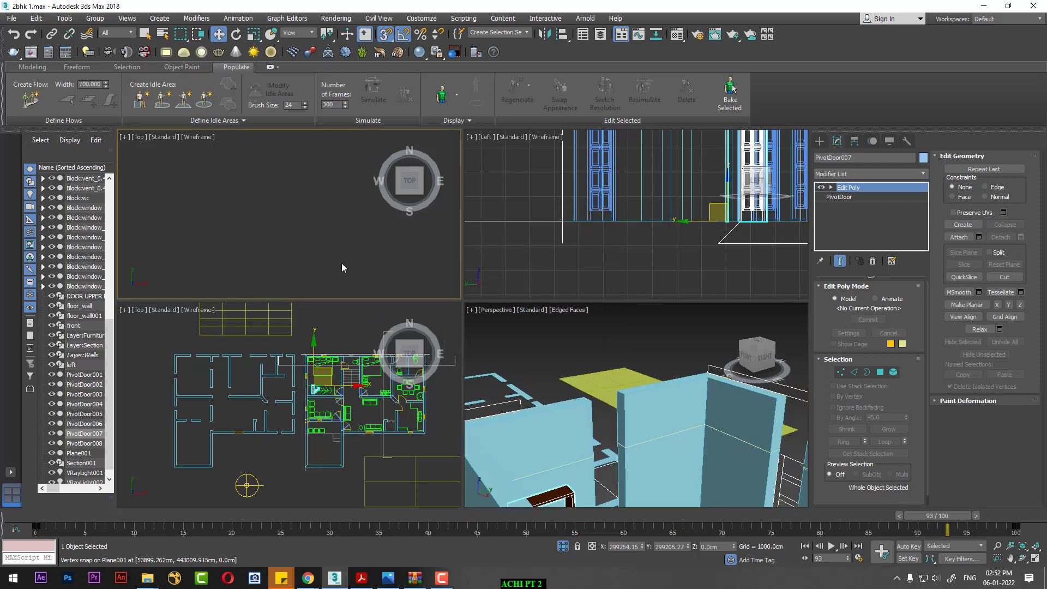
# Vertex-snap PivotDoor007 to the wall corner beside the stairs
pyautogui.scroll(2, 342, 363)
pyautogui.scroll(3, 342, 363)
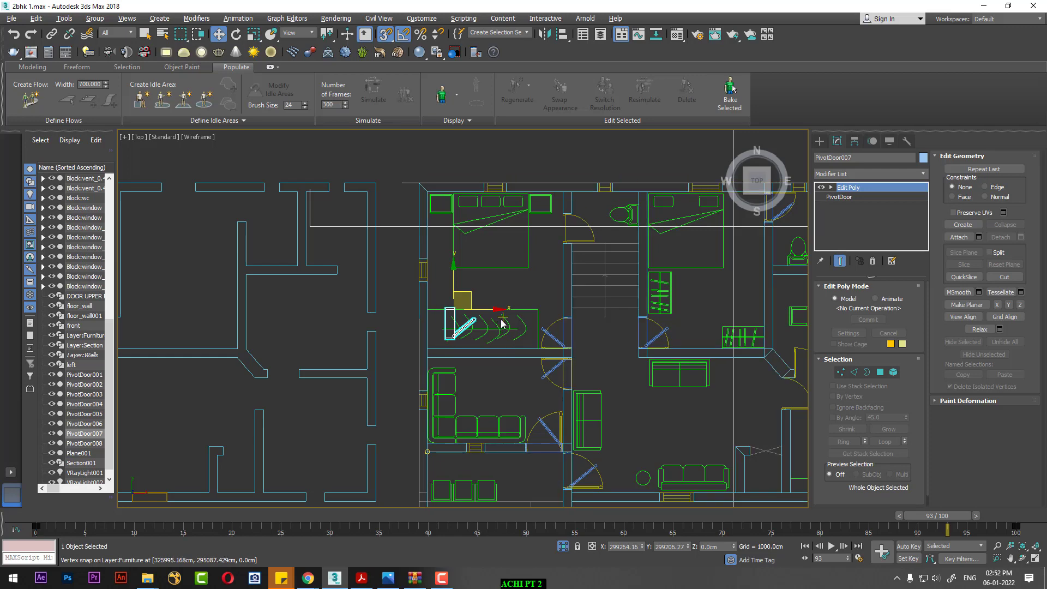
pyautogui.scroll(2, 493, 349)
pyautogui.moveTo(423, 349); pyautogui.dragTo(594, 205)
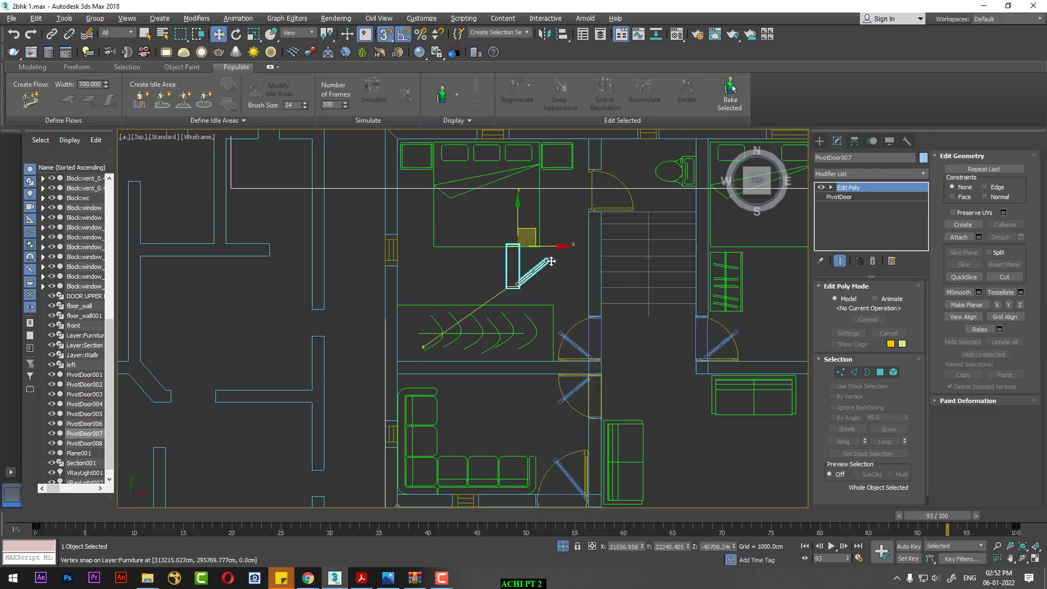
pyautogui.hotkey('alt', 'w')
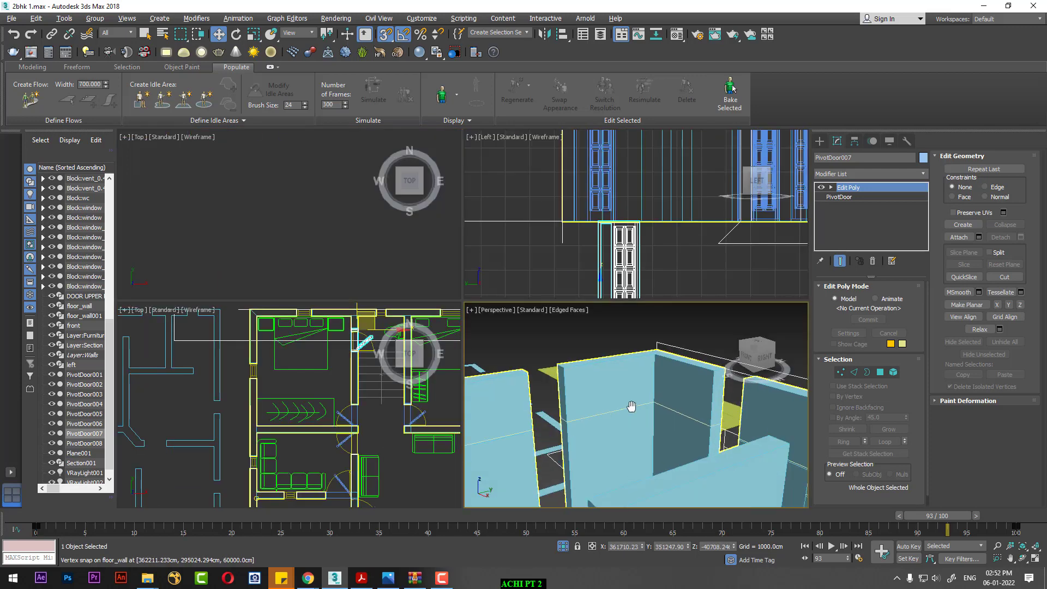
pyautogui.scroll(-5, 687, 431)
pyautogui.moveTo(687, 431)
pyautogui.keyDown('alt'); pyautogui.mouseDown(button='middle')
pyautogui.moveTo(728, 486)
pyautogui.moveTo(714, 432)
pyautogui.moveTo(617, 423)
pyautogui.mouseUp(button='middle'); pyautogui.keyUp('alt')
pyautogui.scroll(3, 713, 432)
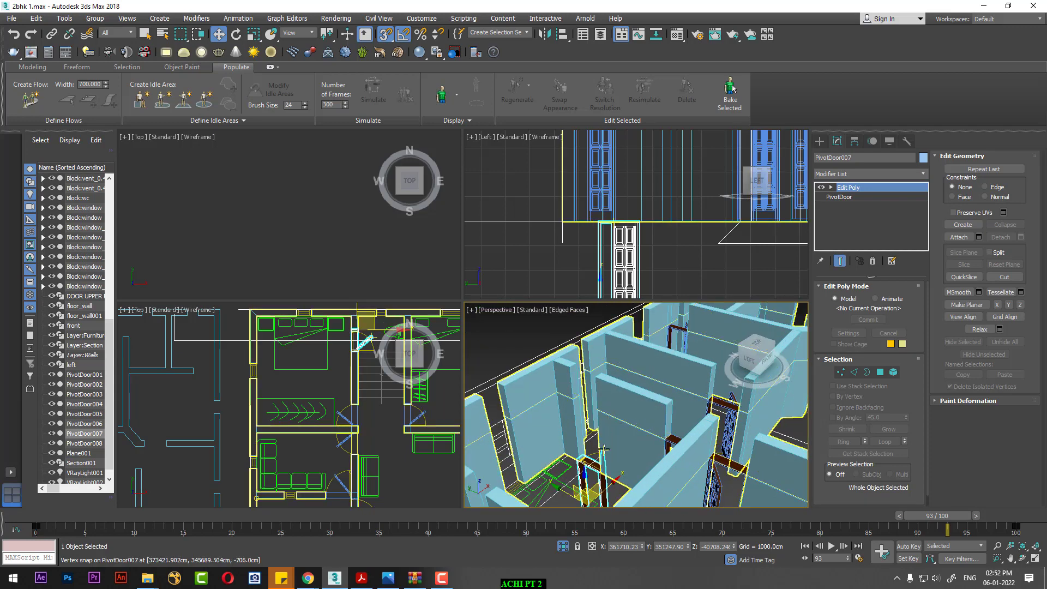
pyautogui.scroll(-3, 644, 254)
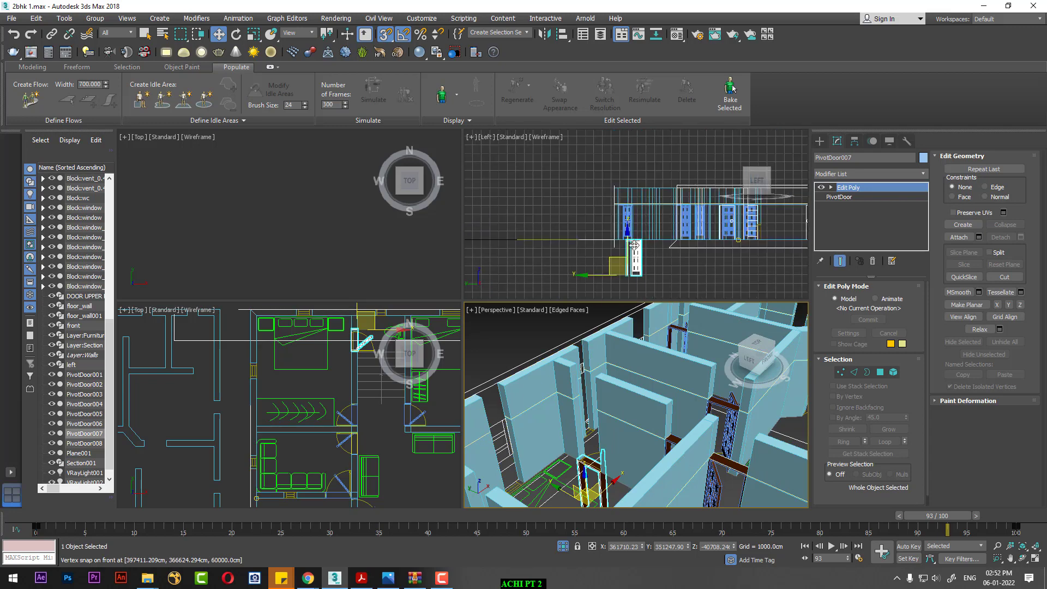
# With snaps off, raise PivotDoor007 level with the other doors in the Left view
pyautogui.press('s')
pyautogui.scroll(3, 635, 250)
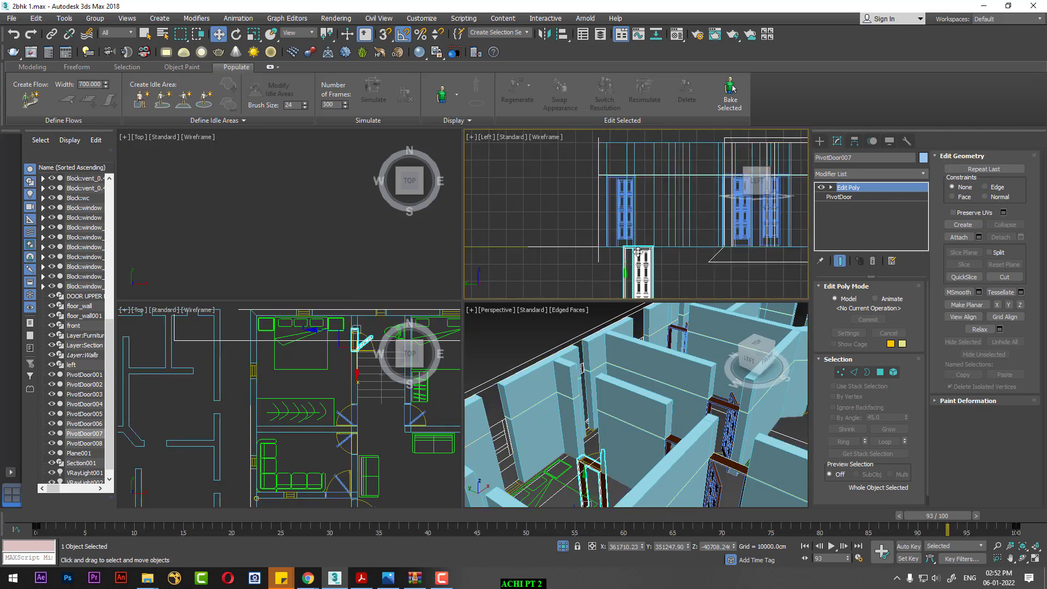
pyautogui.hotkey('alt', 'w')
pyautogui.scroll(2, 519, 303)
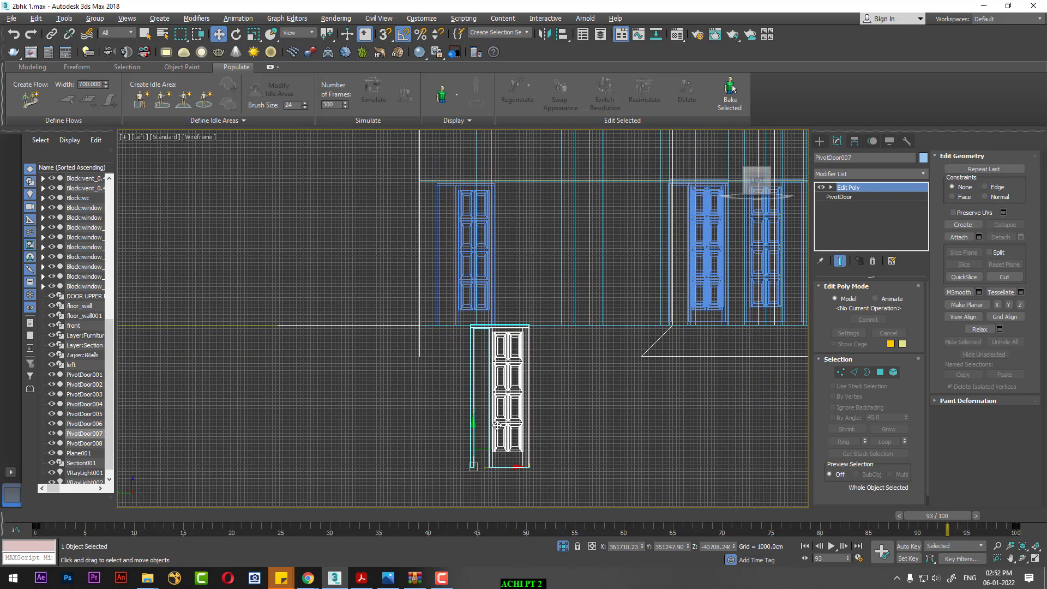
pyautogui.moveTo(472, 421); pyautogui.dragTo(482, 280)
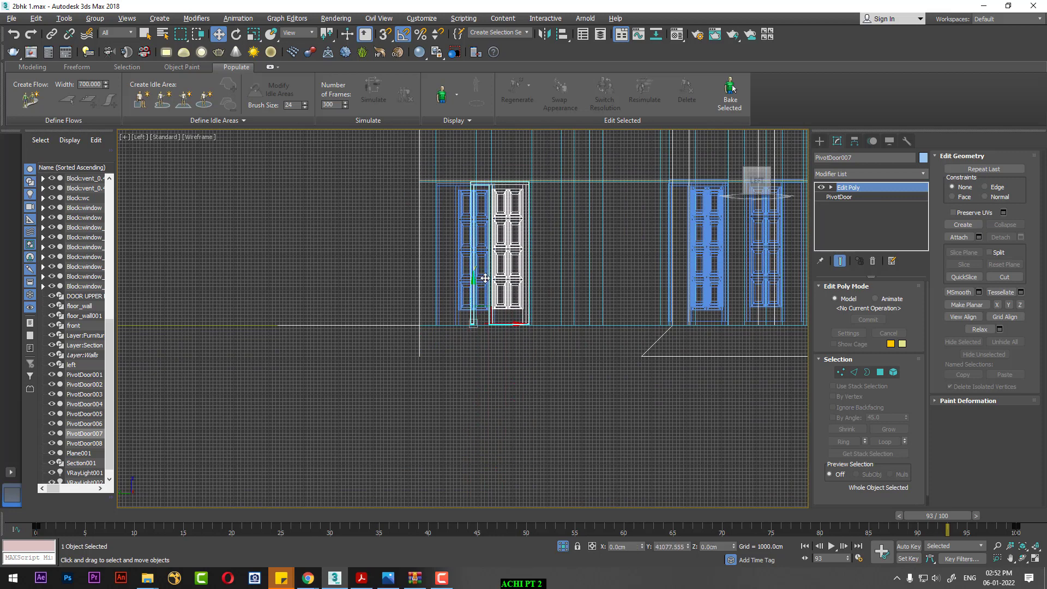
# Zoom in on the stair-side doors and select the floor_wall object with its Edit Poly modifier
pyautogui.click(442, 578)
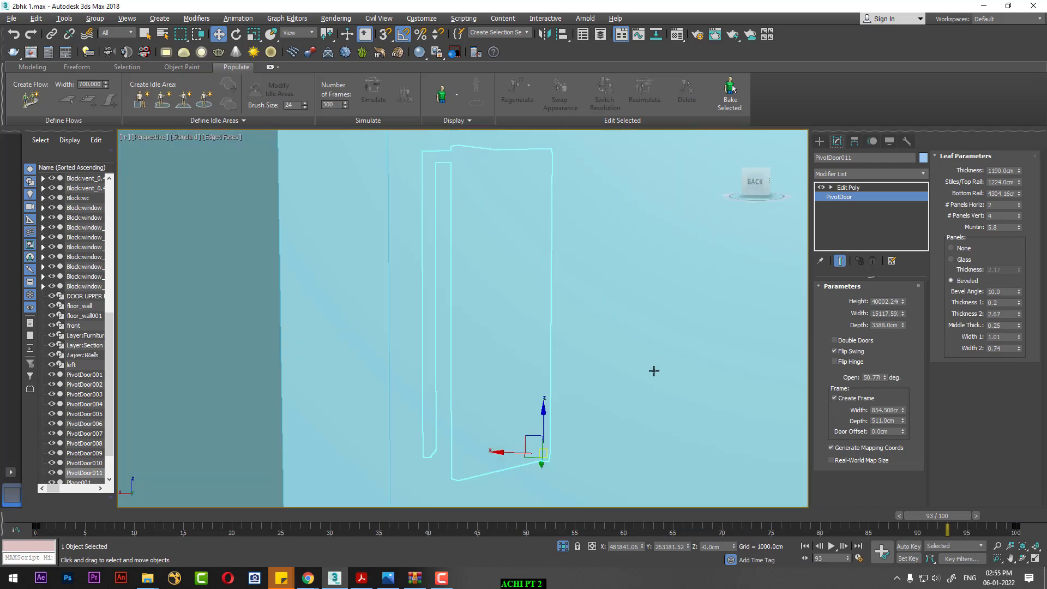
pyautogui.scroll(-3, 653, 371)
pyautogui.scroll(-5, 574, 374)
pyautogui.moveTo(575, 374)
pyautogui.keyDown('alt'); pyautogui.mouseDown(button='middle')
pyautogui.moveTo(663, 392)
pyautogui.moveTo(581, 336)
pyautogui.mouseUp(button='middle'); pyautogui.keyUp('alt')
pyautogui.scroll(3, 663, 393)
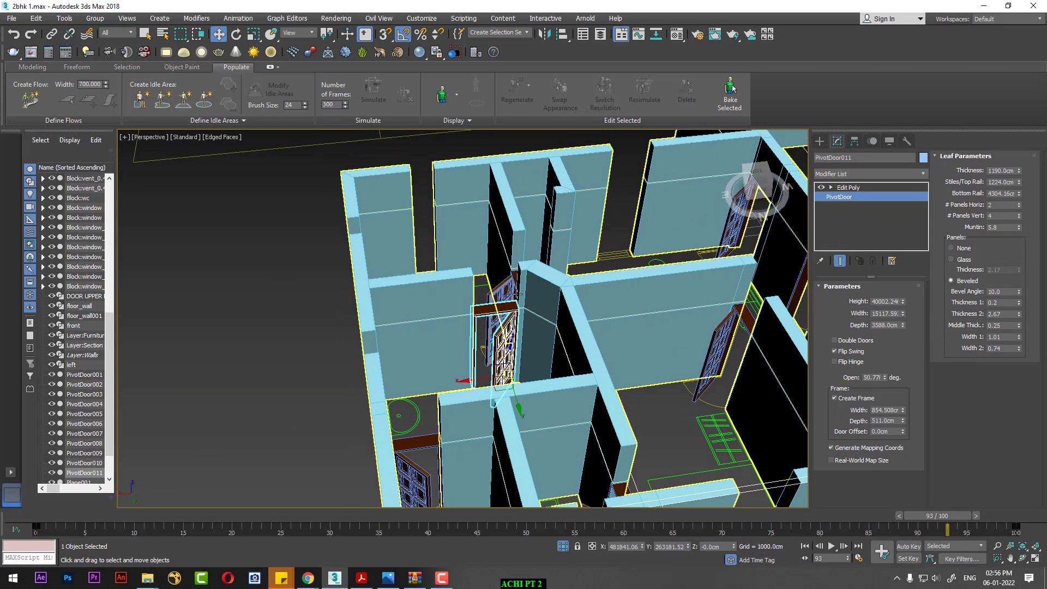
pyautogui.moveTo(516, 294); pyautogui.dragTo(565, 323, button='middle')
pyautogui.scroll(-3, 571, 331)
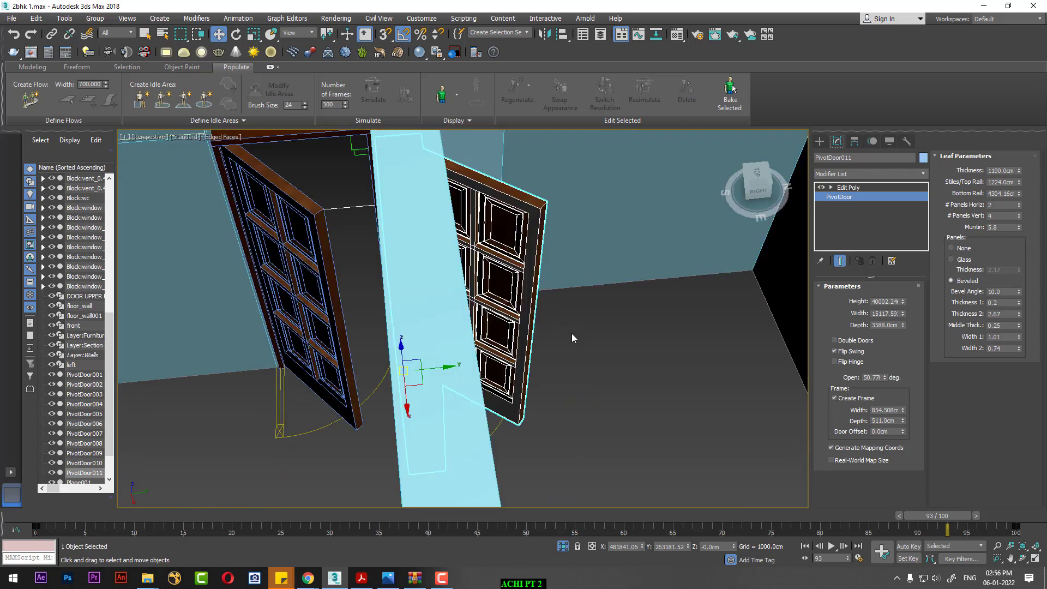
pyautogui.scroll(3, 572, 333)
pyautogui.moveTo(572, 333); pyautogui.dragTo(591, 468, button='middle')
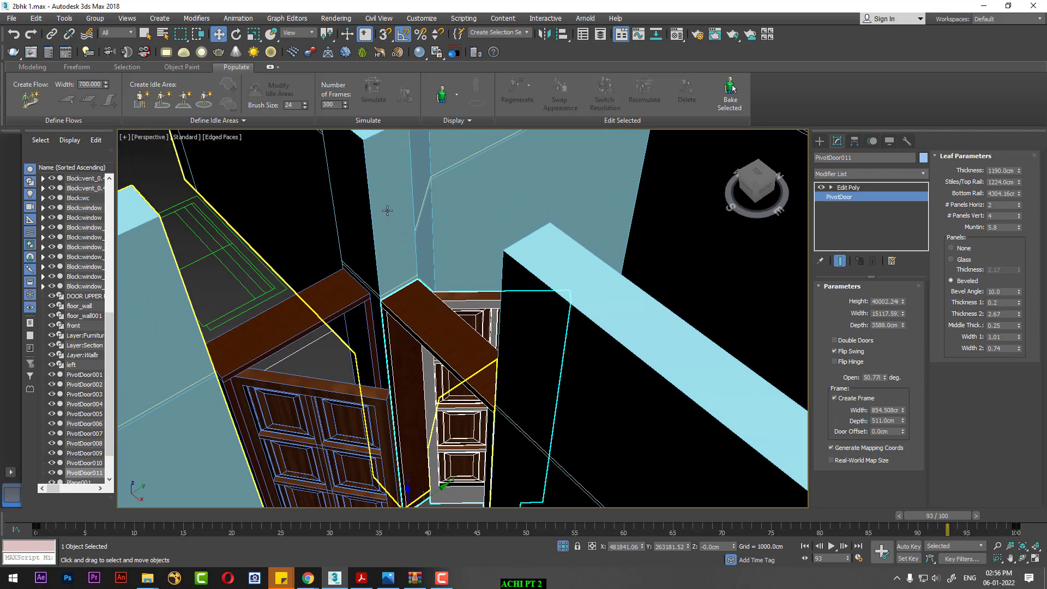
pyautogui.click(386, 208)
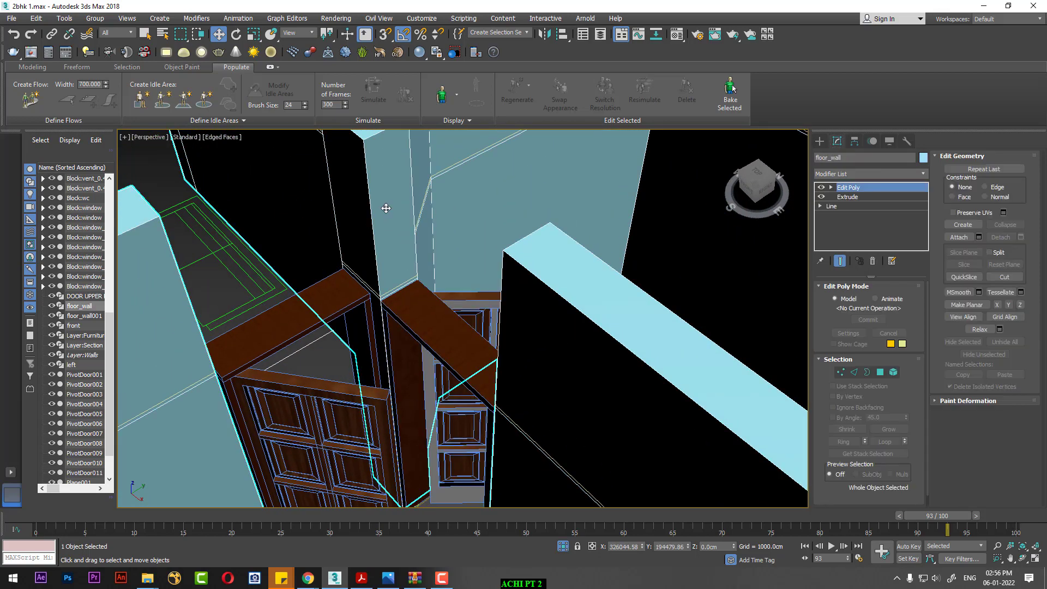
# At polygon level, bridge the wall-end face and thin strip across the first door opening
pyautogui.click(880, 374)
pyautogui.click(401, 218)
pyautogui.keyDown('alt'); pyautogui.moveTo(401, 224); pyautogui.dragTo(570, 308, button='middle'); pyautogui.keyUp('alt')
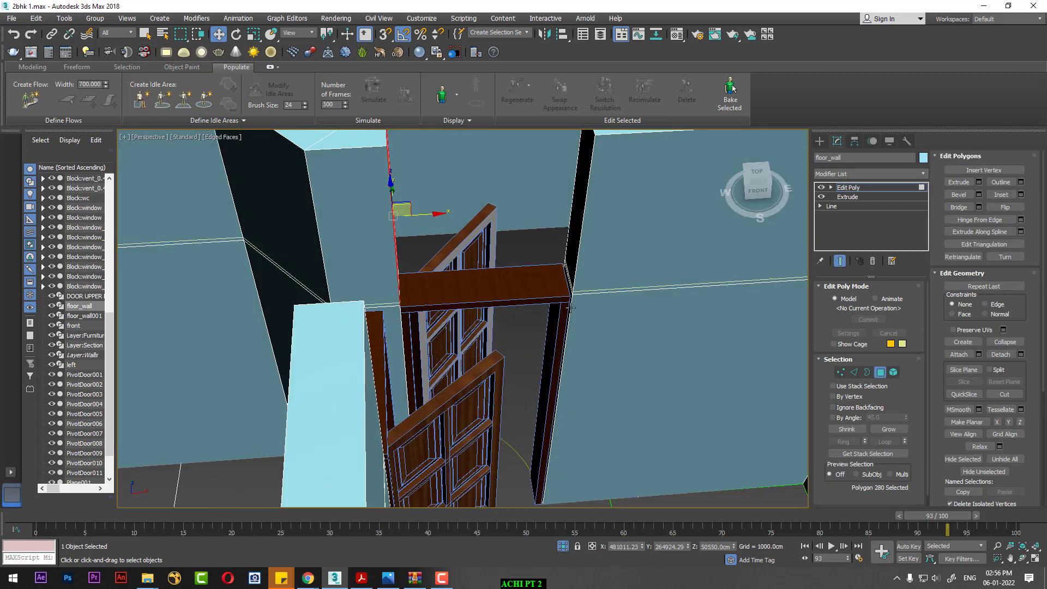
pyautogui.keyDown('ctrl'); pyautogui.click(574, 237); pyautogui.keyUp('ctrl')
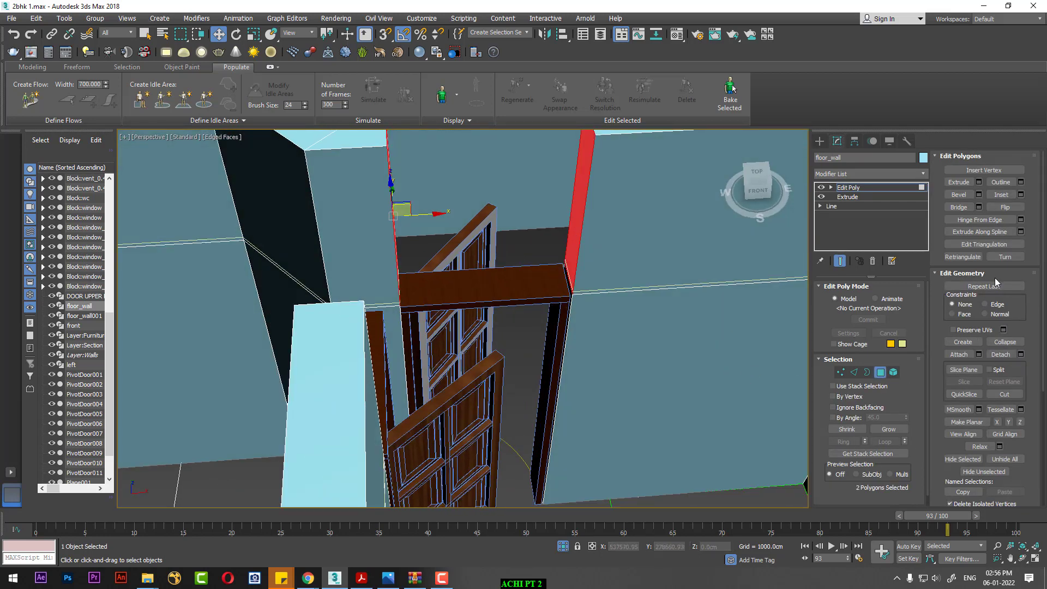
pyautogui.keyDown('ctrl'); pyautogui.click(480, 197); pyautogui.keyUp('ctrl')
# Bridge the two facing wall ends across the second opening
pyautogui.moveTo(480, 197)
pyautogui.keyDown('alt'); pyautogui.mouseDown(button='middle')
pyautogui.moveTo(478, 362)
pyautogui.moveTo(546, 391)
pyautogui.mouseUp(button='middle'); pyautogui.keyUp('alt')
pyautogui.click(449, 274)
pyautogui.keyDown('alt'); pyautogui.moveTo(450, 275); pyautogui.dragTo(357, 294, button='middle'); pyautogui.keyUp('alt')
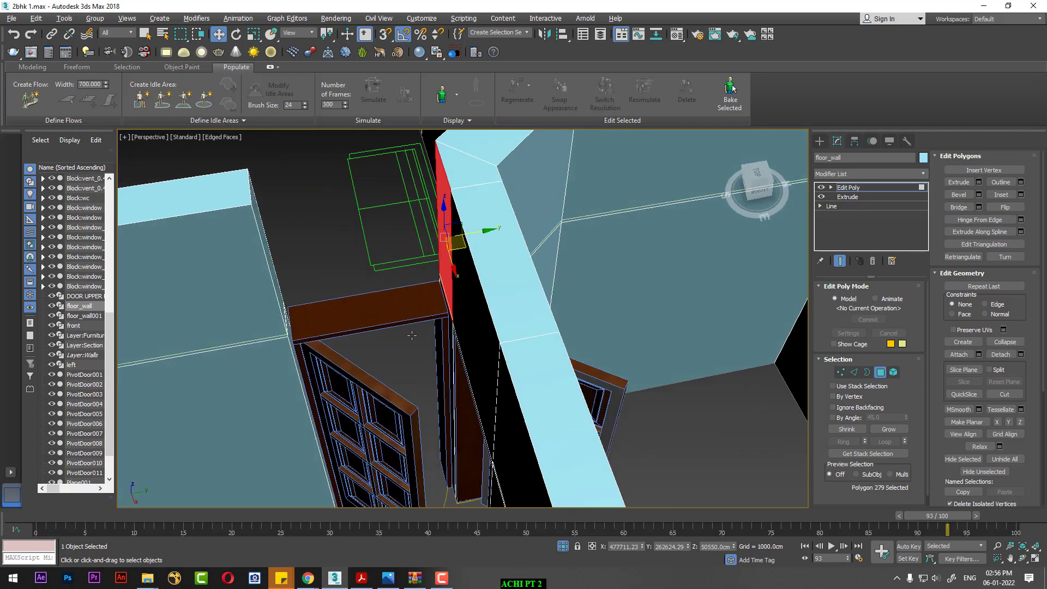
pyautogui.keyDown('ctrl'); pyautogui.click(294, 225); pyautogui.keyUp('ctrl')
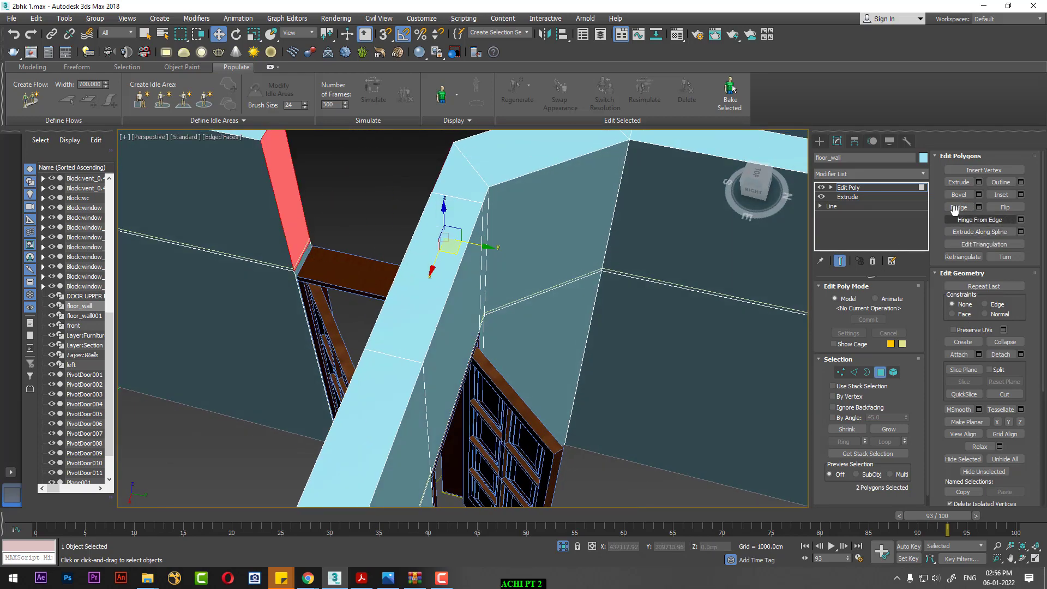
pyautogui.click(958, 210)
# Bridge another pair of facing wall ends over the next door and pick a nearby wall-end face
pyautogui.scroll(-2, 503, 409)
pyautogui.scroll(-2, 559, 466)
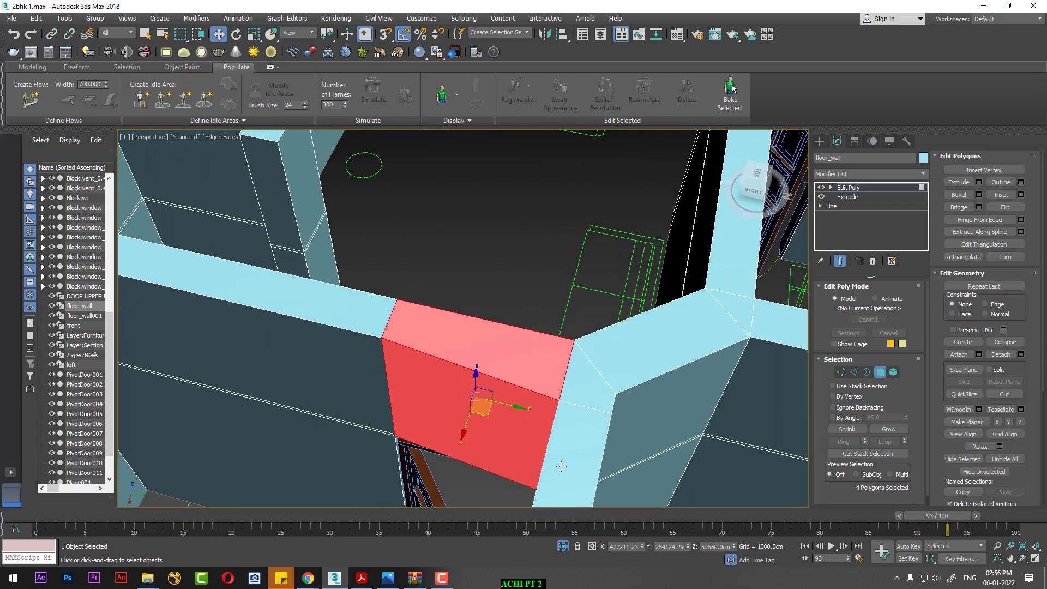
pyautogui.scroll(-2, 554, 450)
pyautogui.scroll(-2, 521, 306)
pyautogui.moveTo(521, 307)
pyautogui.keyDown('alt'); pyautogui.mouseDown(button='middle')
pyautogui.moveTo(498, 501)
pyautogui.moveTo(460, 296)
pyautogui.moveTo(477, 222)
pyautogui.moveTo(599, 274)
pyautogui.mouseUp(button='middle'); pyautogui.keyUp('alt')
pyautogui.click(502, 196)
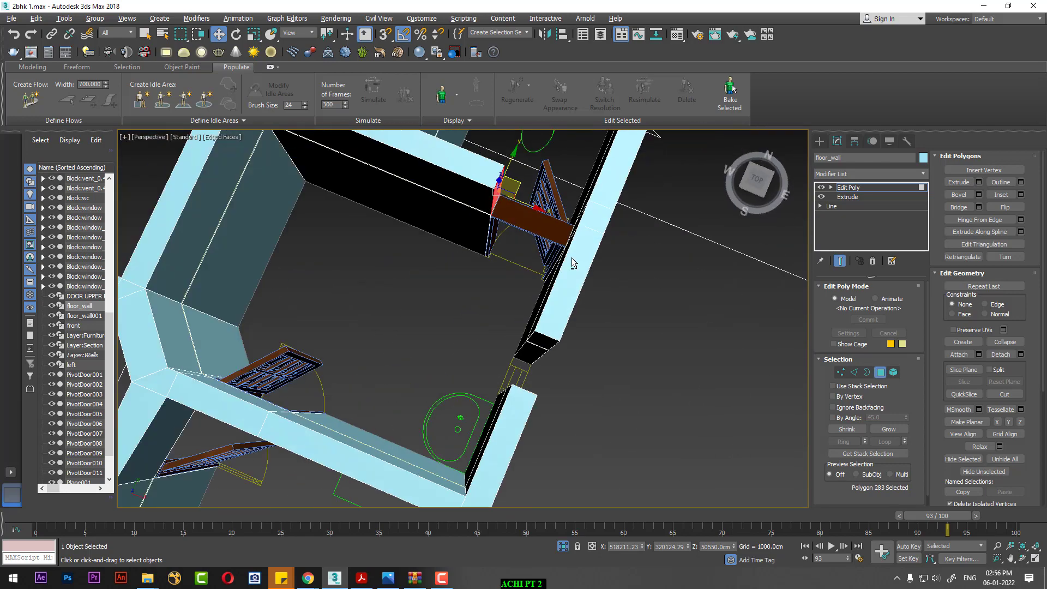
pyautogui.keyDown('ctrl'); pyautogui.click(571, 219); pyautogui.keyUp('ctrl')
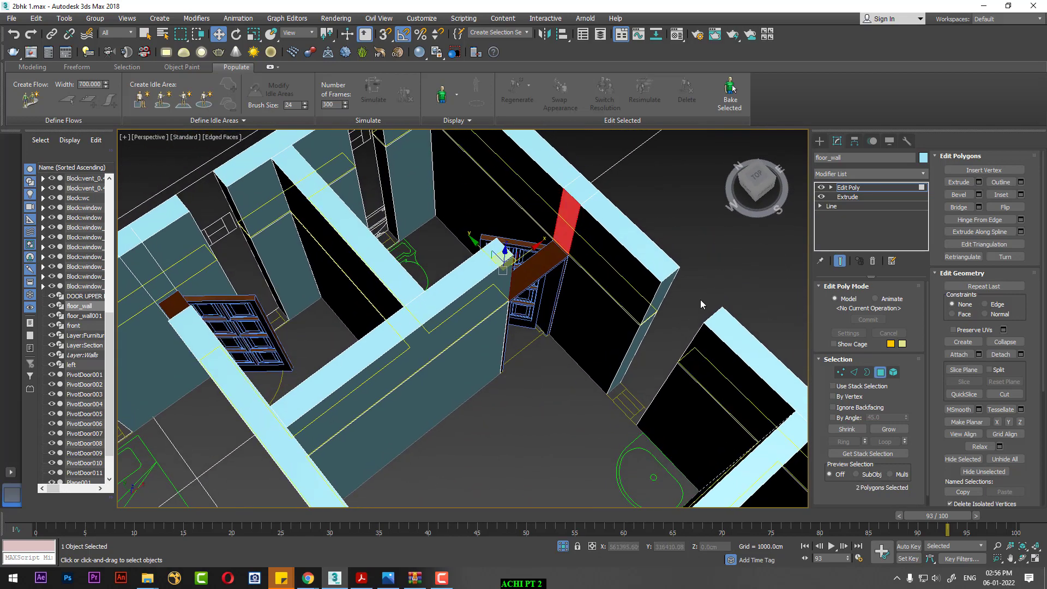
pyautogui.click(967, 207)
pyautogui.moveTo(799, 271)
pyautogui.keyDown('alt'); pyautogui.mouseDown(button='middle')
pyautogui.moveTo(576, 406)
pyautogui.moveTo(627, 385)
pyautogui.moveTo(611, 358)
pyautogui.moveTo(687, 264)
pyautogui.moveTo(506, 355)
pyautogui.moveTo(624, 393)
pyautogui.moveTo(561, 378)
pyautogui.moveTo(587, 380)
pyautogui.moveTo(578, 377)
pyautogui.mouseUp(button='middle'); pyautogui.keyUp('alt')
pyautogui.click(467, 351)
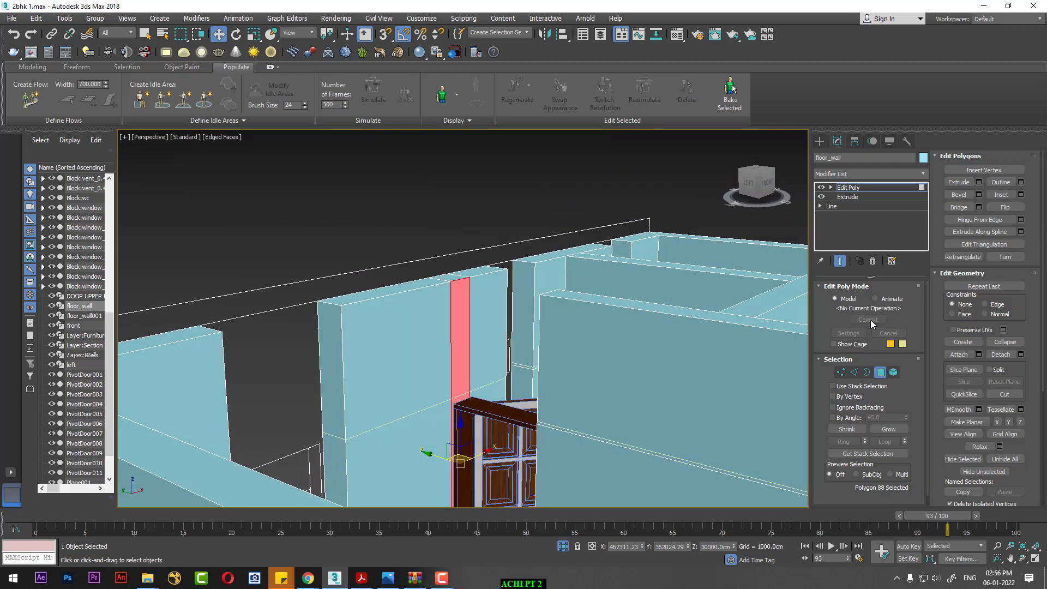
# Connect the vertical edges beside the door to add a door-head edge loop
pyautogui.click(854, 373)
pyautogui.click(343, 403)
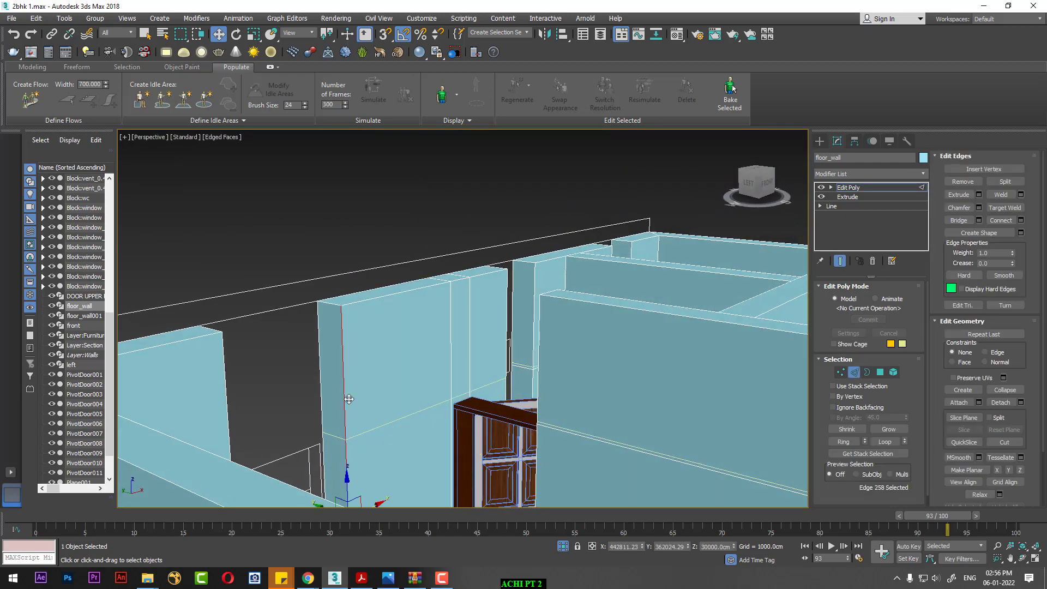
pyautogui.rightClick(377, 381)
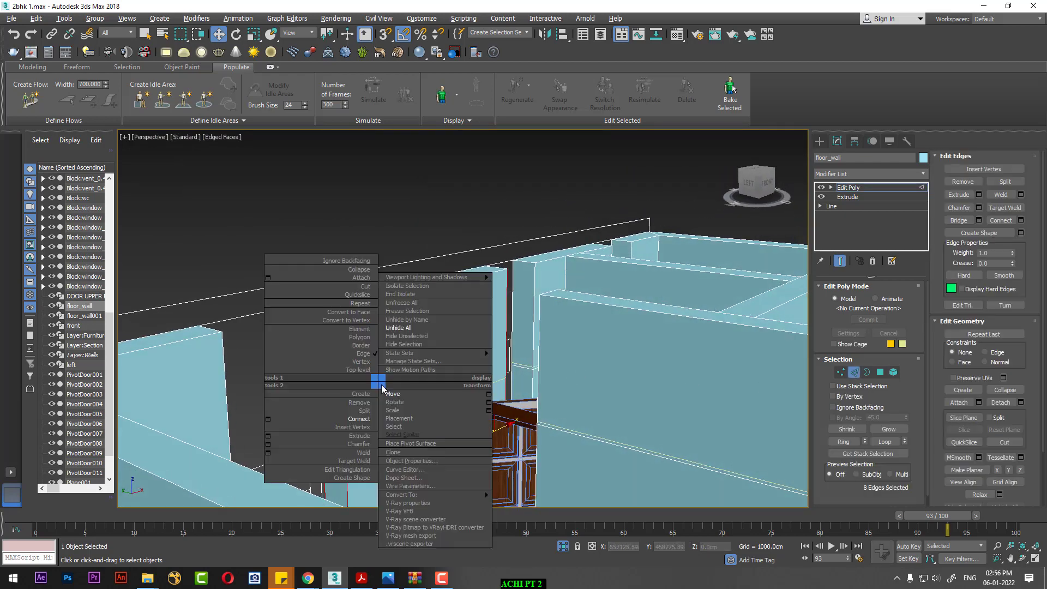
pyautogui.click(269, 420)
pyautogui.click(468, 372)
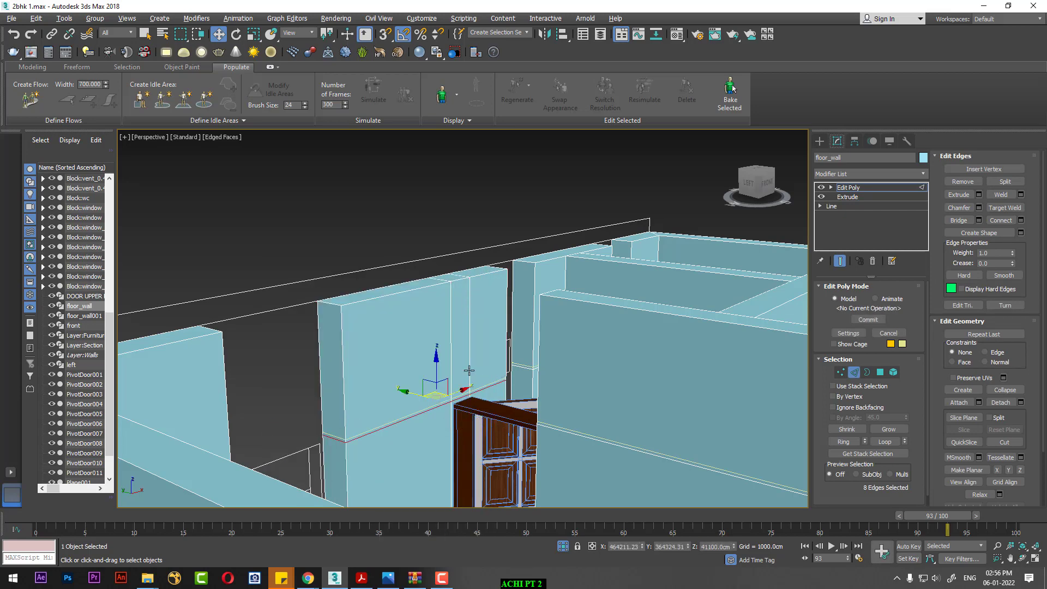
pyautogui.click(880, 373)
pyautogui.click(463, 347)
# Bridge the facing wall-end faces across the first two doorways of floor_wall
pyautogui.keyDown('alt'); pyautogui.moveTo(463, 348); pyautogui.dragTo(576, 418, button='middle'); pyautogui.keyUp('alt')
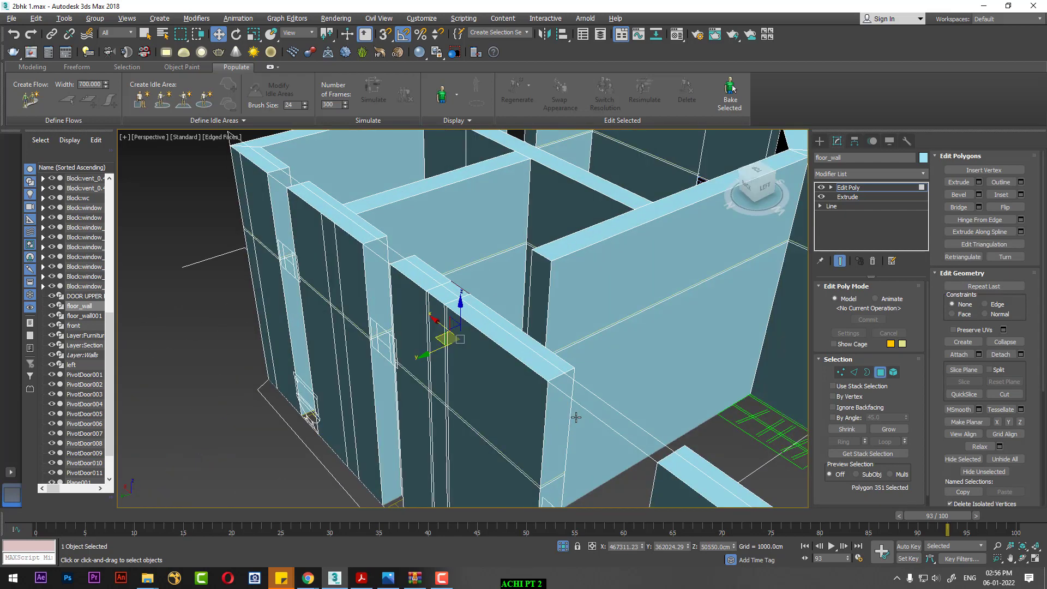
pyautogui.click(543, 312)
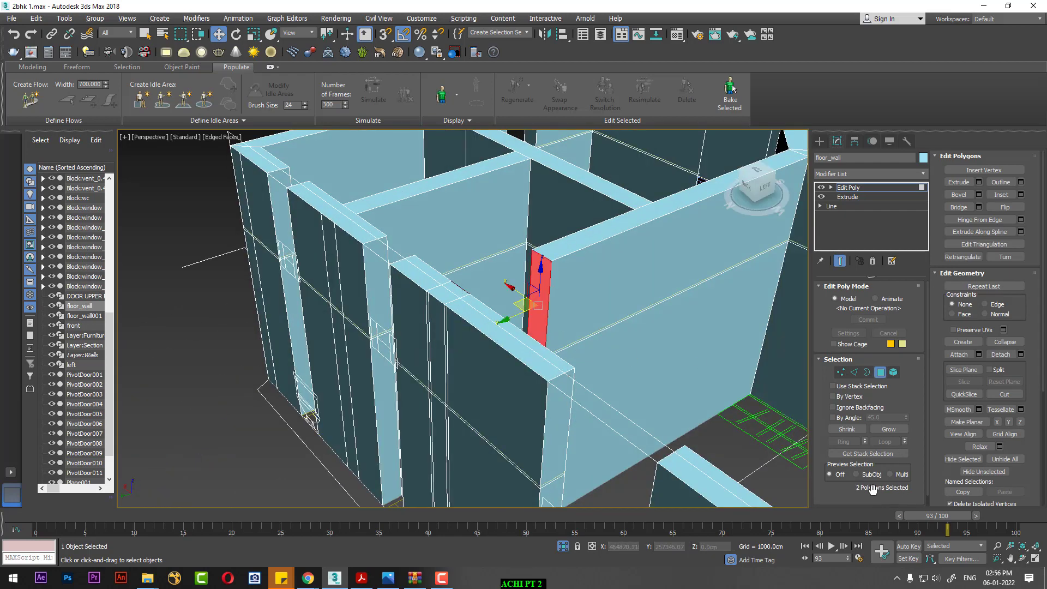
pyautogui.keyDown('ctrl'); pyautogui.click(491, 289); pyautogui.keyUp('ctrl')
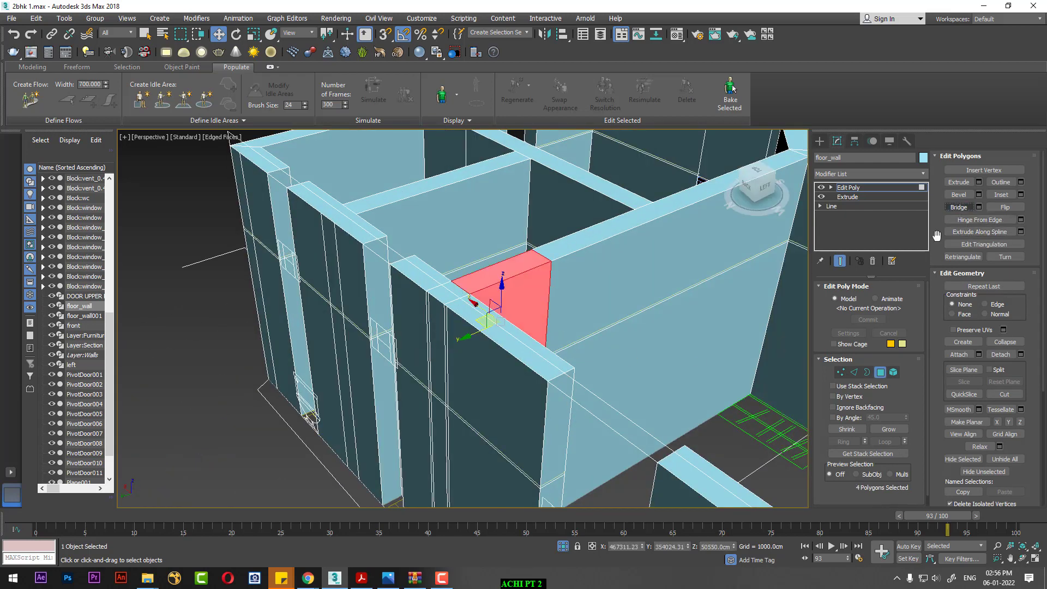
pyautogui.scroll(2, 518, 327)
pyautogui.scroll(-3, 596, 430)
pyautogui.moveTo(538, 382)
pyautogui.keyDown('alt'); pyautogui.mouseDown(button='middle')
pyautogui.moveTo(323, 234)
pyautogui.moveTo(653, 6)
pyautogui.moveTo(595, 5)
pyautogui.mouseUp(button='middle'); pyautogui.keyUp('alt')
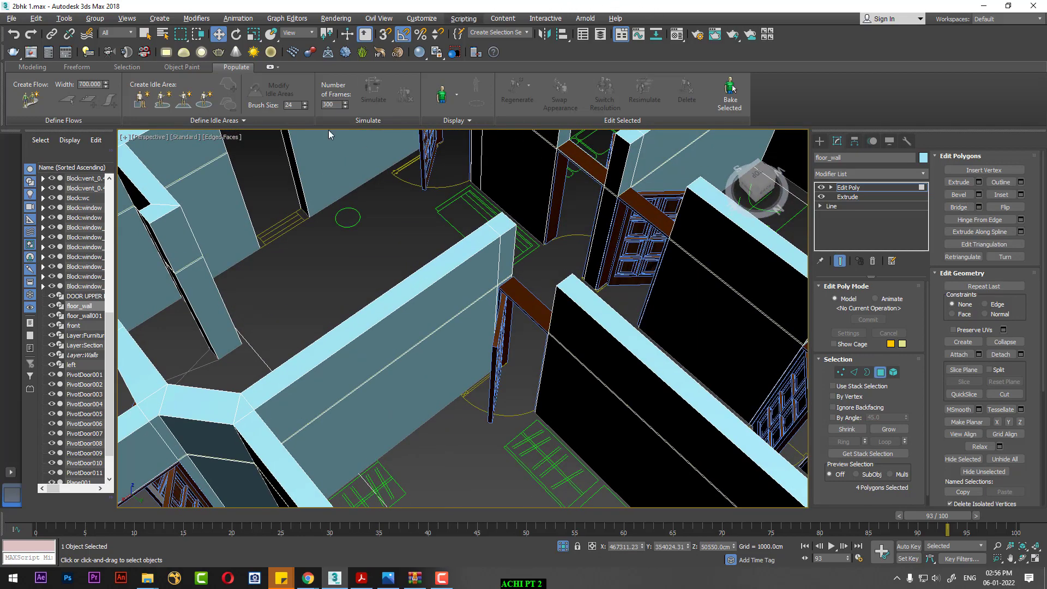
pyautogui.click(512, 252)
pyautogui.keyDown('alt'); pyautogui.moveTo(512, 252); pyautogui.dragTo(551, 218, button='middle'); pyautogui.keyUp('alt')
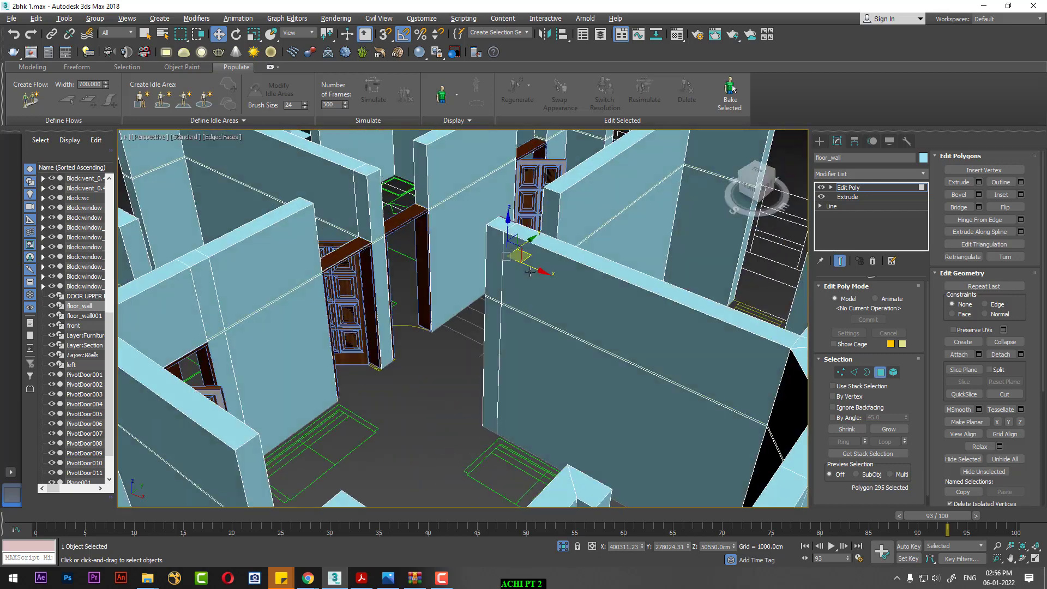
pyautogui.click(550, 219)
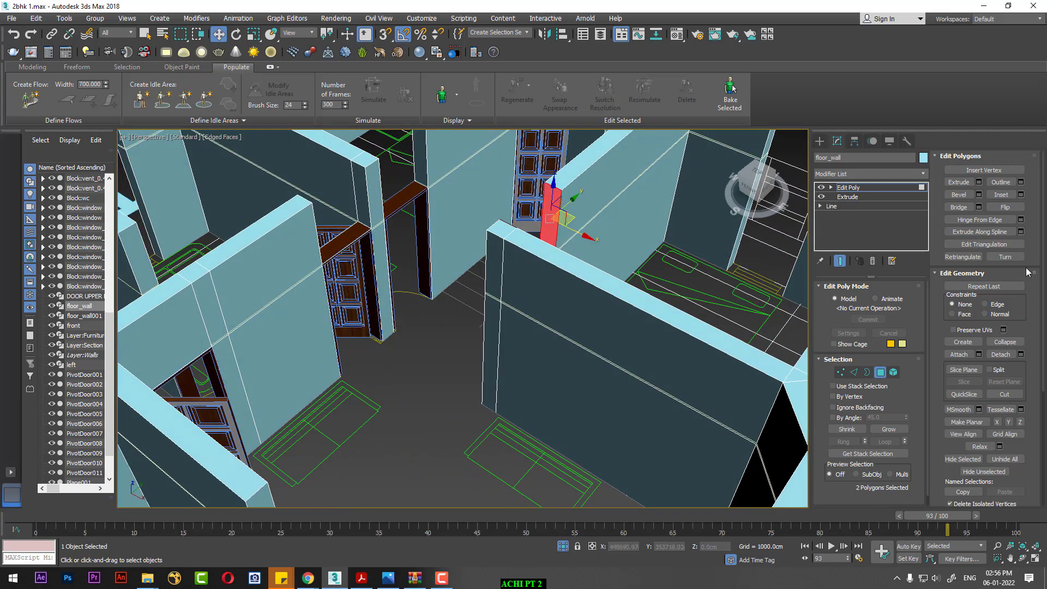
pyautogui.click(963, 212)
# Bridge wall blocks over the next two door openings
pyautogui.keyDown('alt'); pyautogui.moveTo(546, 234); pyautogui.dragTo(294, 240, button='middle'); pyautogui.keyUp('alt')
pyautogui.click(359, 242)
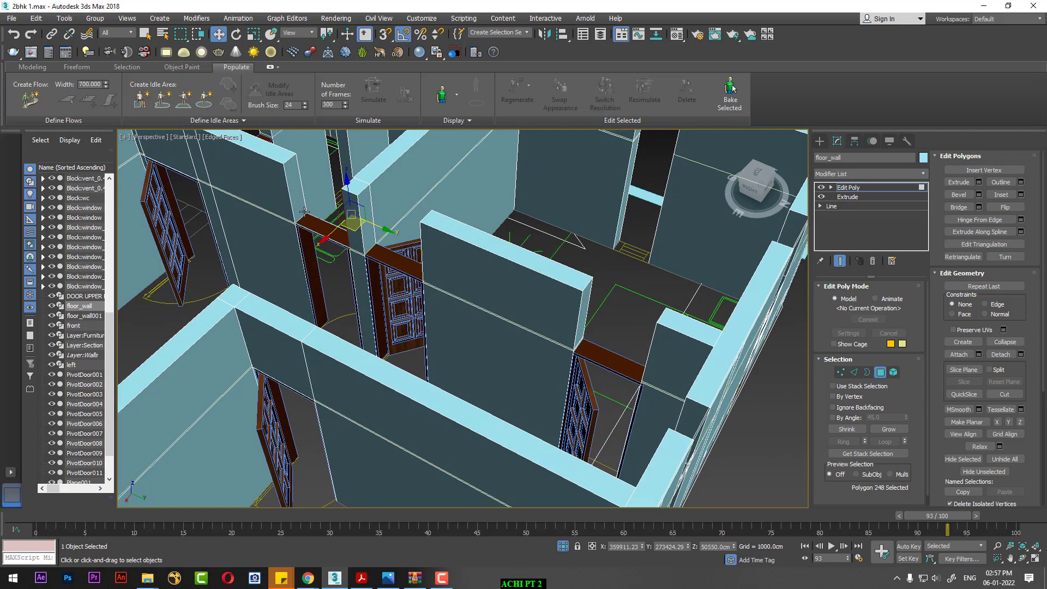
pyautogui.keyDown('ctrl'); pyautogui.click(295, 186); pyautogui.keyUp('ctrl')
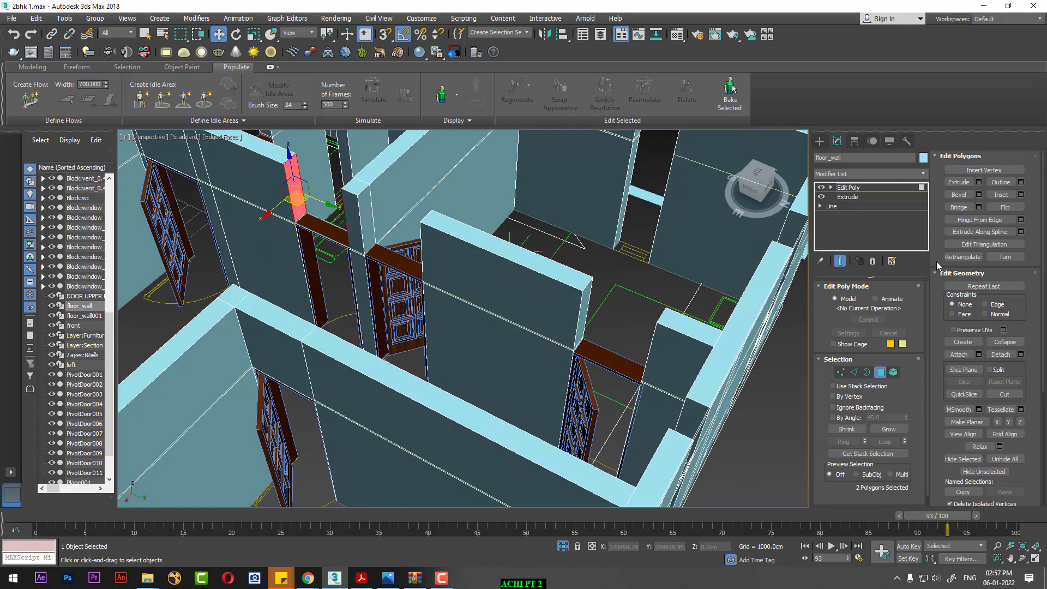
pyautogui.click(963, 212)
pyautogui.keyDown('alt'); pyautogui.moveTo(498, 261); pyautogui.dragTo(452, 198, button='middle'); pyautogui.keyUp('alt')
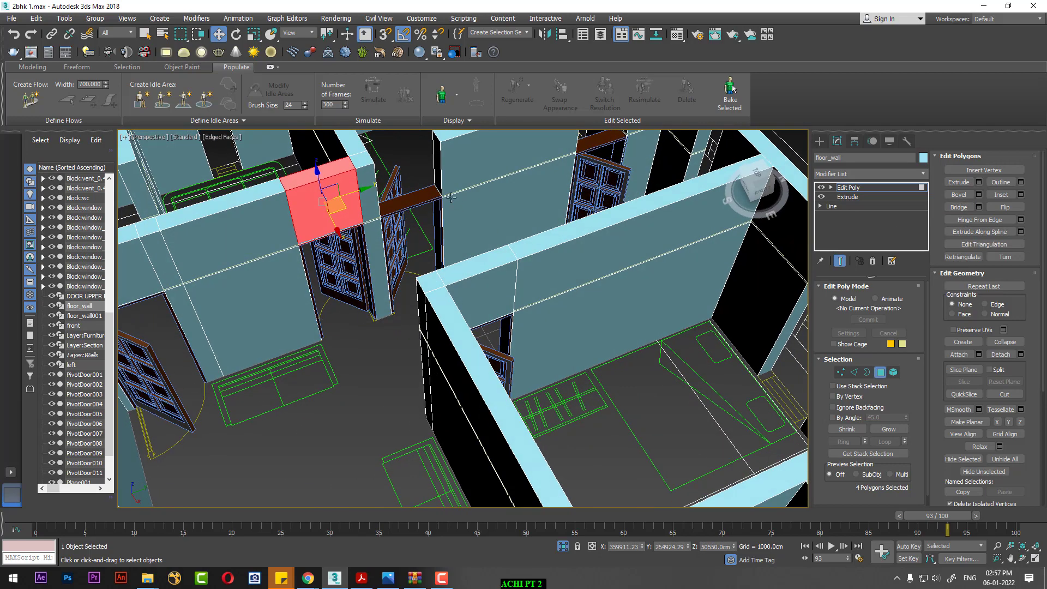
pyautogui.click(442, 161)
pyautogui.moveTo(442, 162)
pyautogui.keyDown('alt'); pyautogui.mouseDown(button='middle')
pyautogui.moveTo(432, 264)
pyautogui.moveTo(472, 260)
pyautogui.mouseUp(button='middle'); pyautogui.keyUp('alt')
pyautogui.click(473, 260)
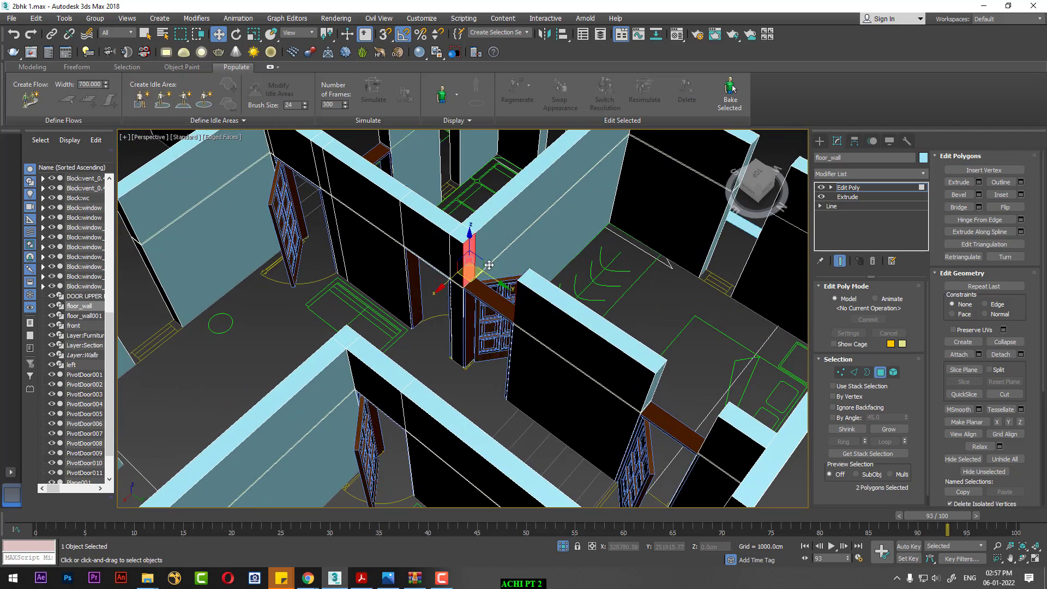
pyautogui.click(964, 212)
# Bridge one more doorway, then select the thin wall-end faces at the next one
pyautogui.moveTo(709, 327)
pyautogui.keyDown('alt'); pyautogui.mouseDown(button='middle')
pyautogui.moveTo(744, 352)
pyautogui.moveTo(759, 341)
pyautogui.mouseUp(button='middle'); pyautogui.keyUp('alt')
pyautogui.click(757, 328)
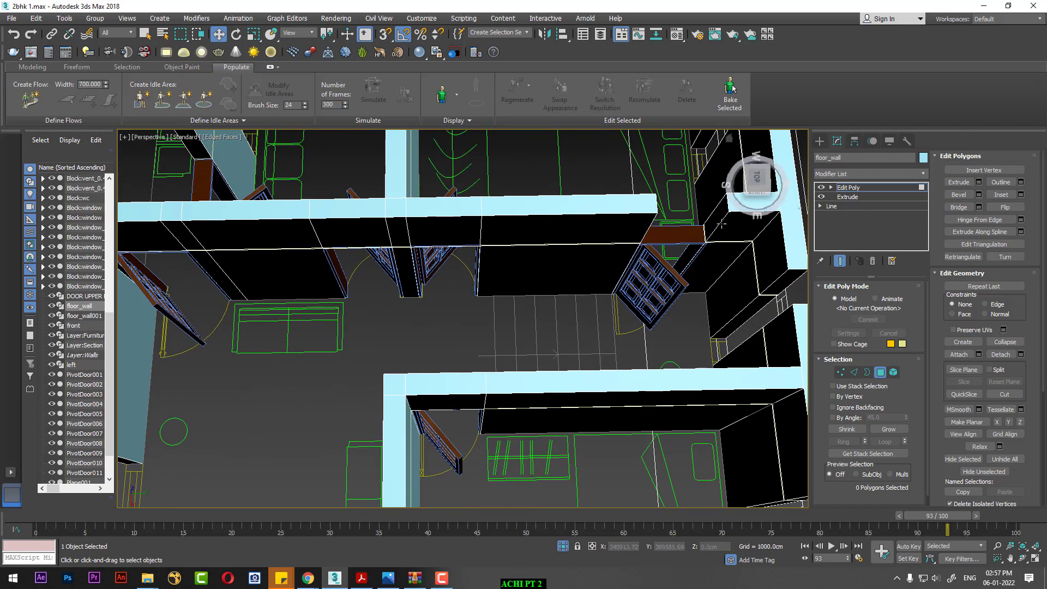
pyautogui.keyDown('alt'); pyautogui.moveTo(714, 255); pyautogui.dragTo(644, 241, button='middle'); pyautogui.keyUp('alt')
pyautogui.keyDown('ctrl'); pyautogui.click(675, 169); pyautogui.keyUp('ctrl')
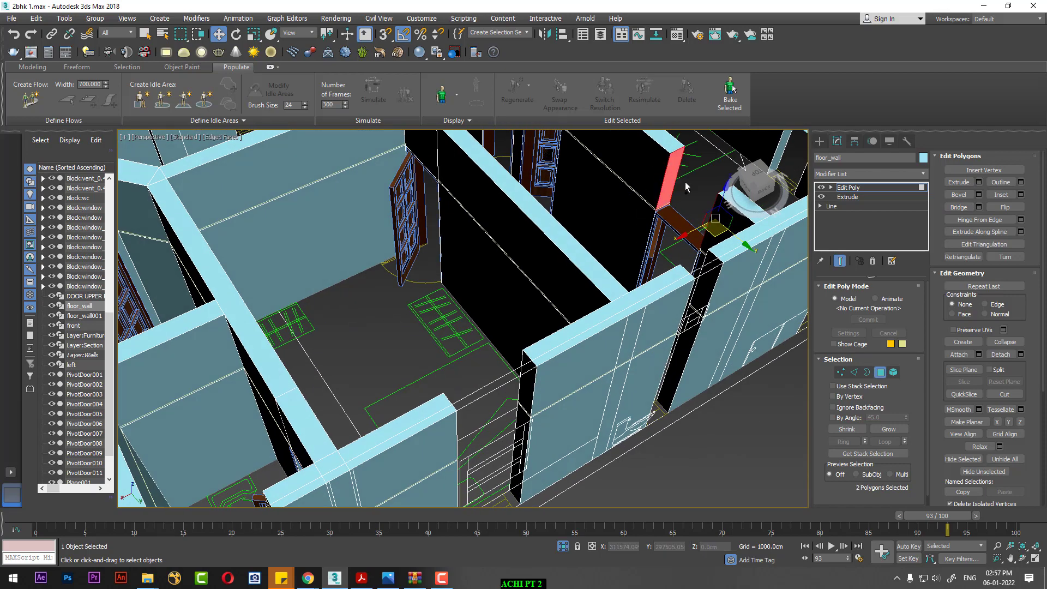
pyautogui.keyDown('ctrl'); pyautogui.click(690, 197); pyautogui.keyUp('ctrl')
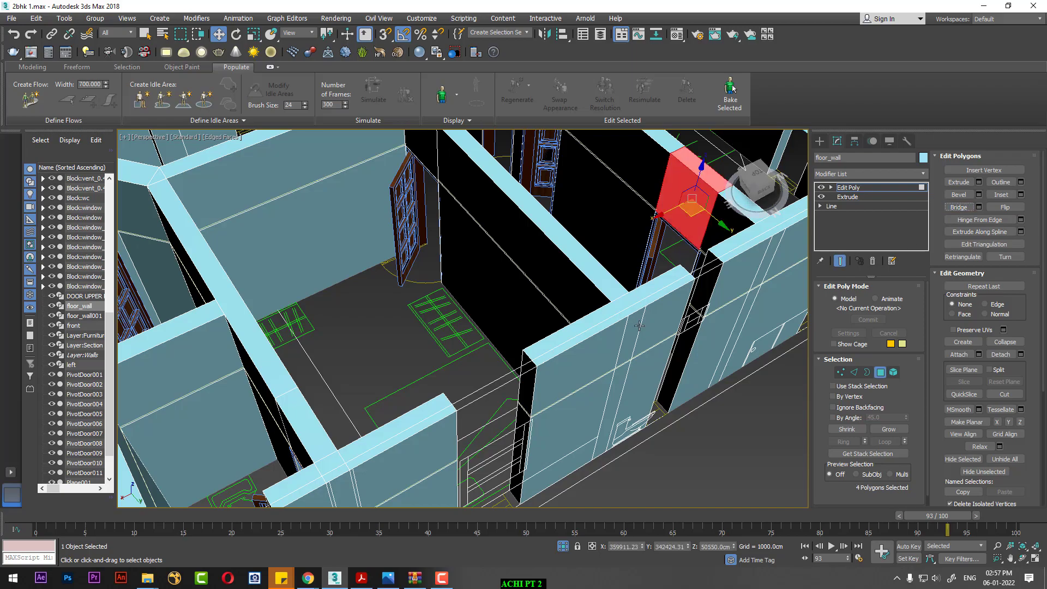
pyautogui.moveTo(690, 196)
pyautogui.keyDown('alt'); pyautogui.mouseDown(button='middle')
pyautogui.moveTo(622, 384)
pyautogui.moveTo(622, 360)
pyautogui.moveTo(736, 376)
pyautogui.moveTo(355, 332)
pyautogui.moveTo(627, 404)
pyautogui.moveTo(541, 348)
pyautogui.moveTo(567, 408)
pyautogui.mouseUp(button='middle'); pyautogui.keyUp('alt')
pyautogui.click(625, 377)
pyautogui.click(559, 341)
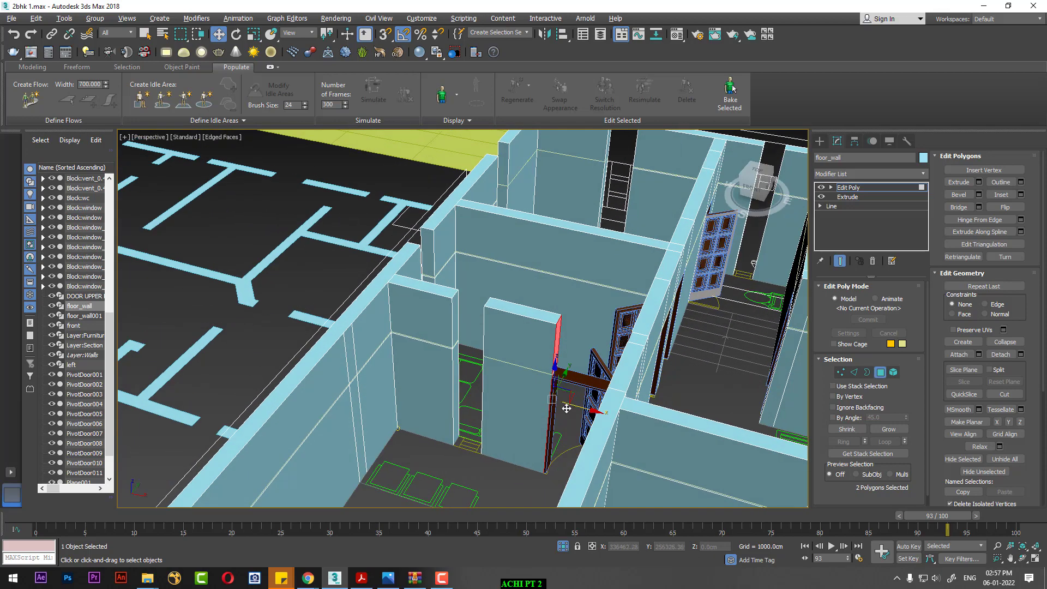
# Connect the ring of wall-end edges to add a split line at door height
pyautogui.click(854, 372)
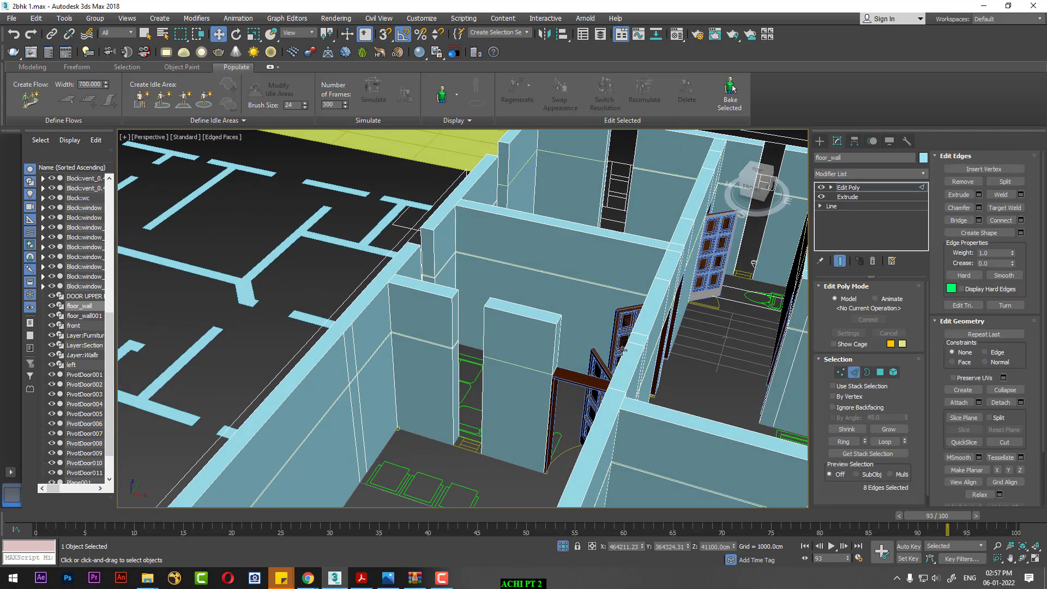
pyautogui.click(555, 352)
pyautogui.hotkey('alt', 'r')
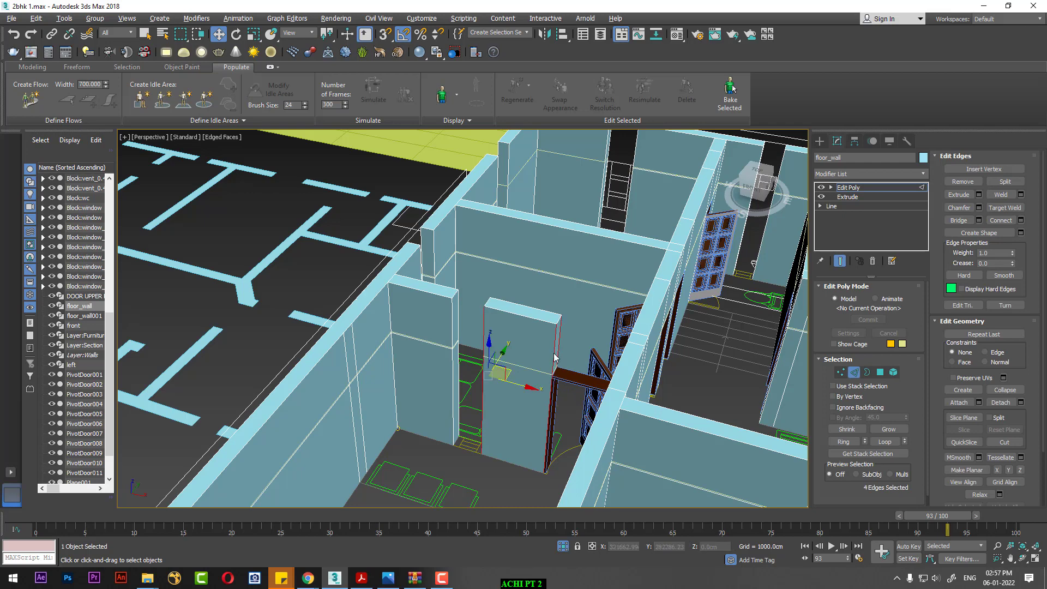
pyautogui.rightClick(551, 350)
pyautogui.click(441, 388)
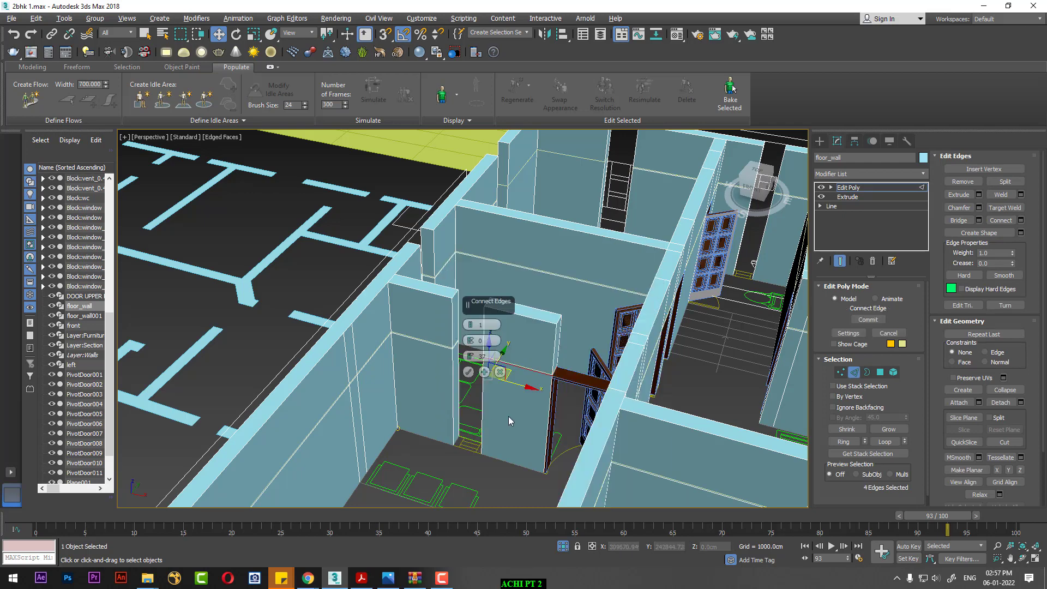
pyautogui.click(468, 371)
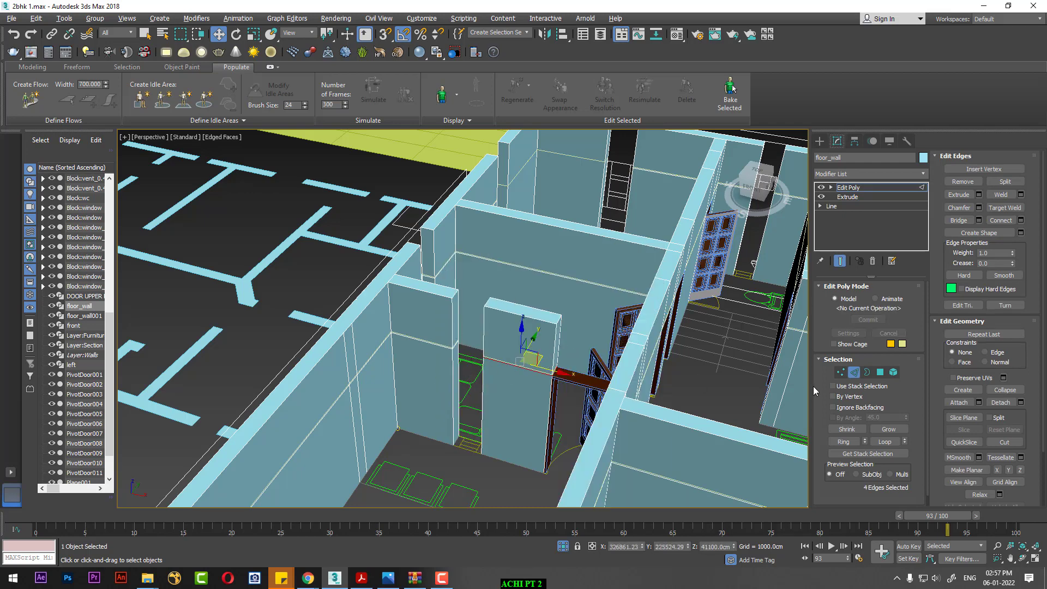
# Bridge the faces on both sides above the opening to form a lintel
pyautogui.click(880, 371)
pyautogui.click(565, 353)
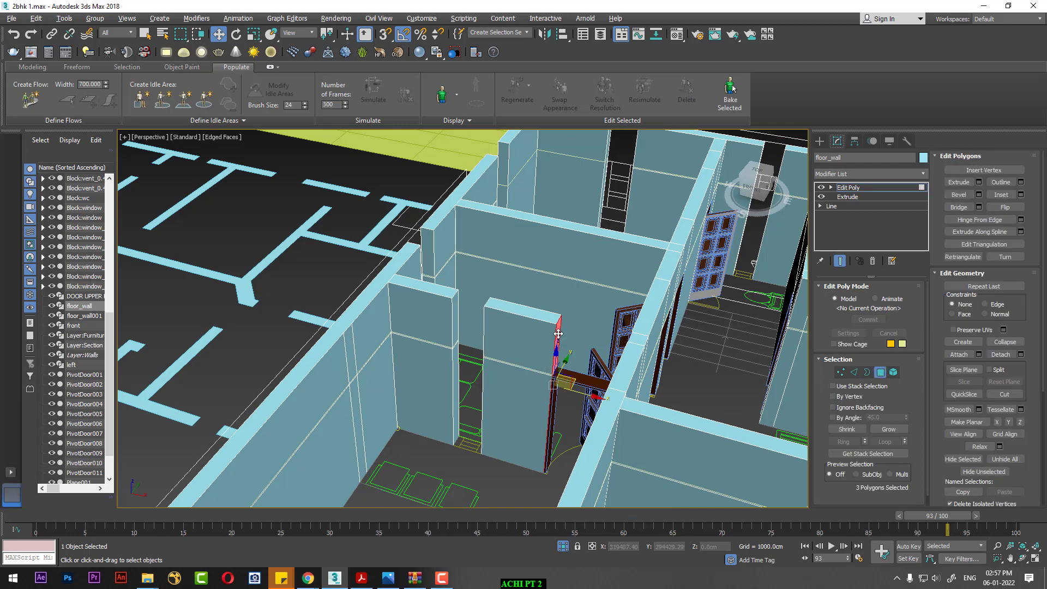
pyautogui.click(559, 333)
pyautogui.keyDown('alt'); pyautogui.moveTo(559, 333); pyautogui.dragTo(675, 392, button='middle'); pyautogui.keyUp('alt')
pyautogui.moveTo(605, 307); pyautogui.dragTo(601, 321)
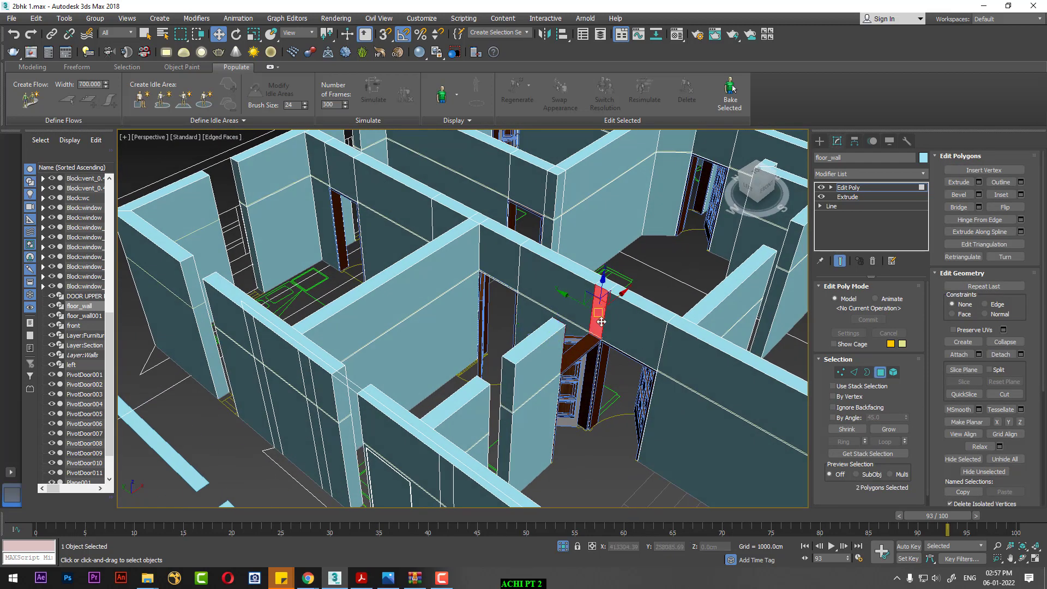
pyautogui.click(960, 207)
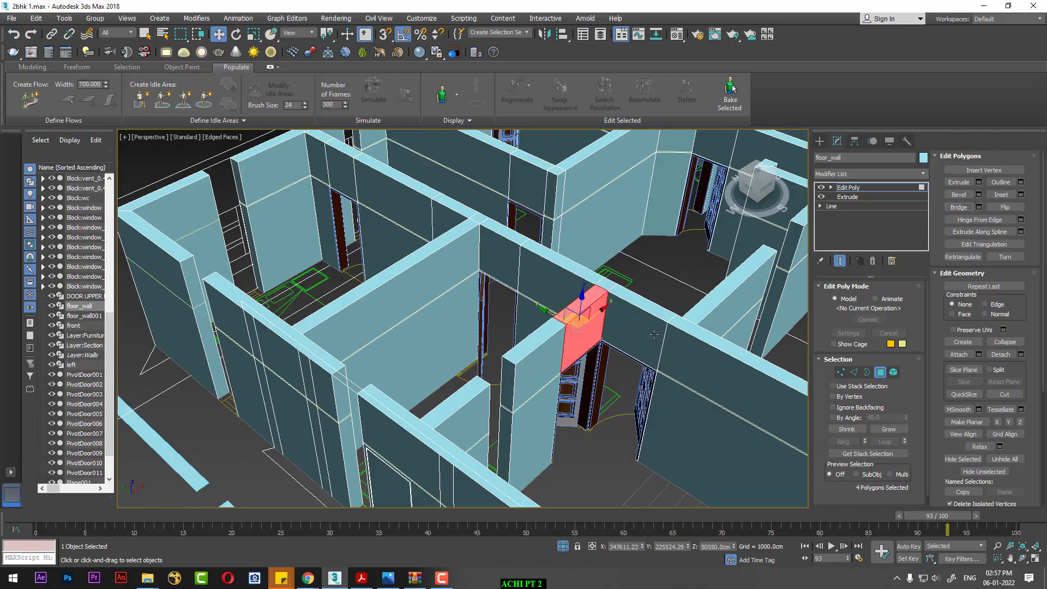
pyautogui.moveTo(553, 367)
pyautogui.keyDown('alt'); pyautogui.mouseDown(button='middle')
pyautogui.moveTo(604, 407)
pyautogui.moveTo(507, 404)
pyautogui.moveTo(645, 401)
pyautogui.moveTo(598, 406)
pyautogui.mouseUp(button='middle'); pyautogui.keyUp('alt')
pyautogui.scroll(3, 507, 405)
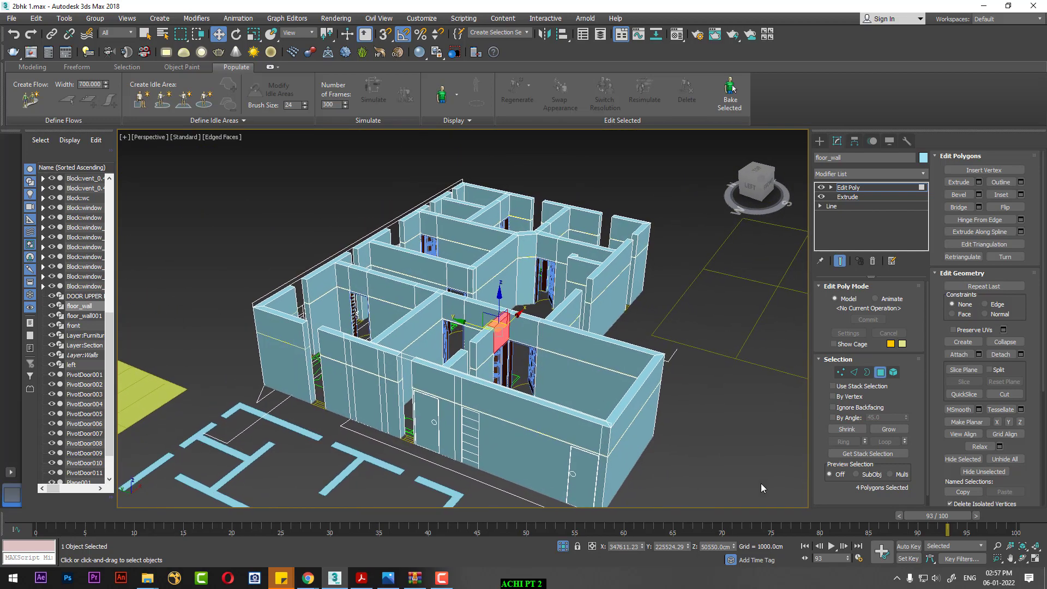
# Show the safe frame, frame the whole building, and create PhysCamera001 from the view
pyautogui.click(997, 546)
pyautogui.hotkey('shift', 'f')
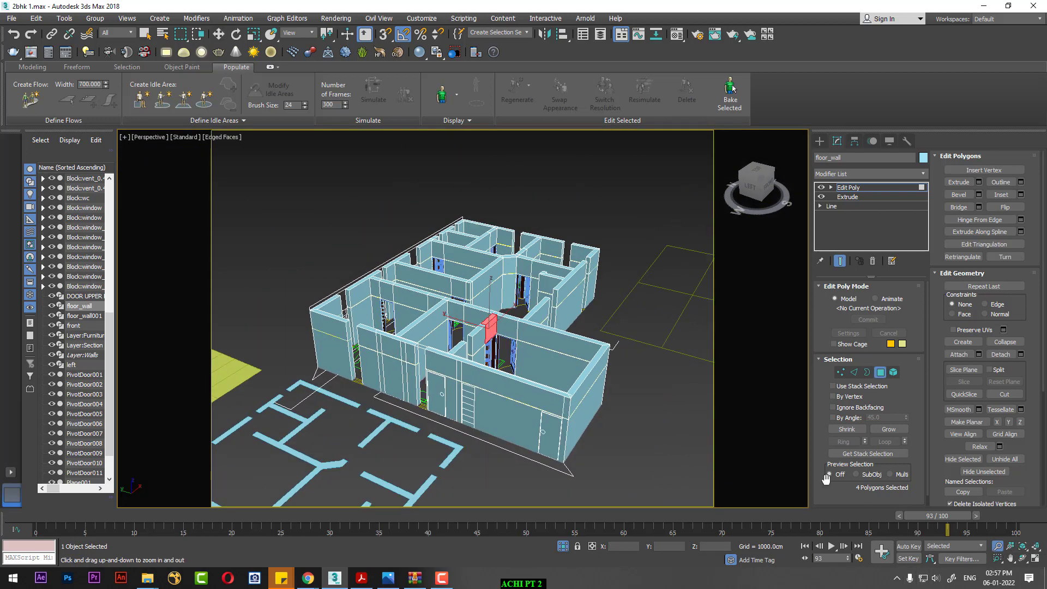
pyautogui.moveTo(653, 423)
pyautogui.mouseDown()
pyautogui.moveTo(664, 407)
pyautogui.moveTo(705, 449)
pyautogui.mouseUp()
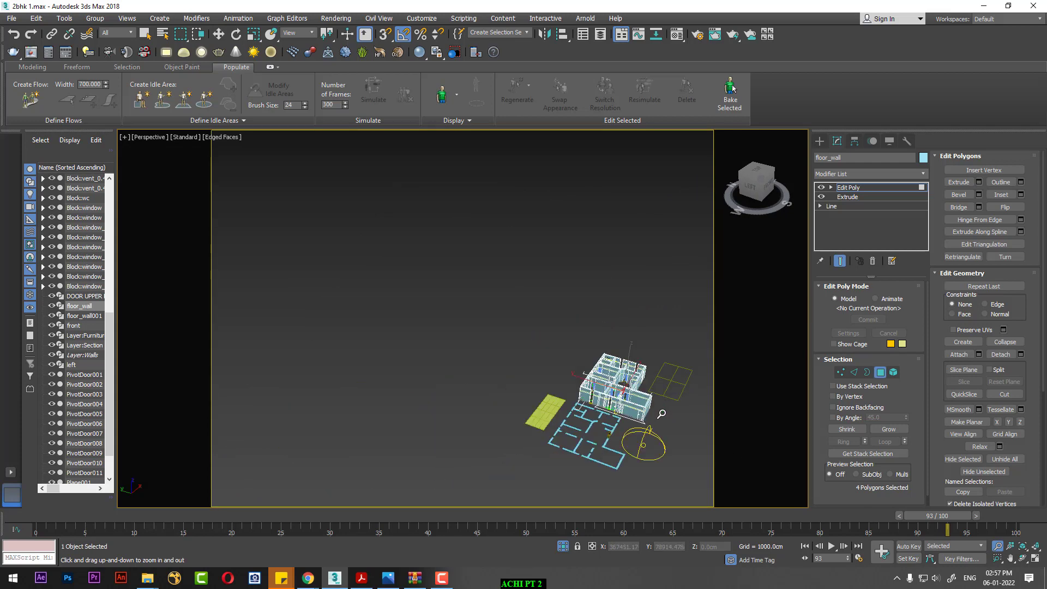
pyautogui.rightClick(705, 449)
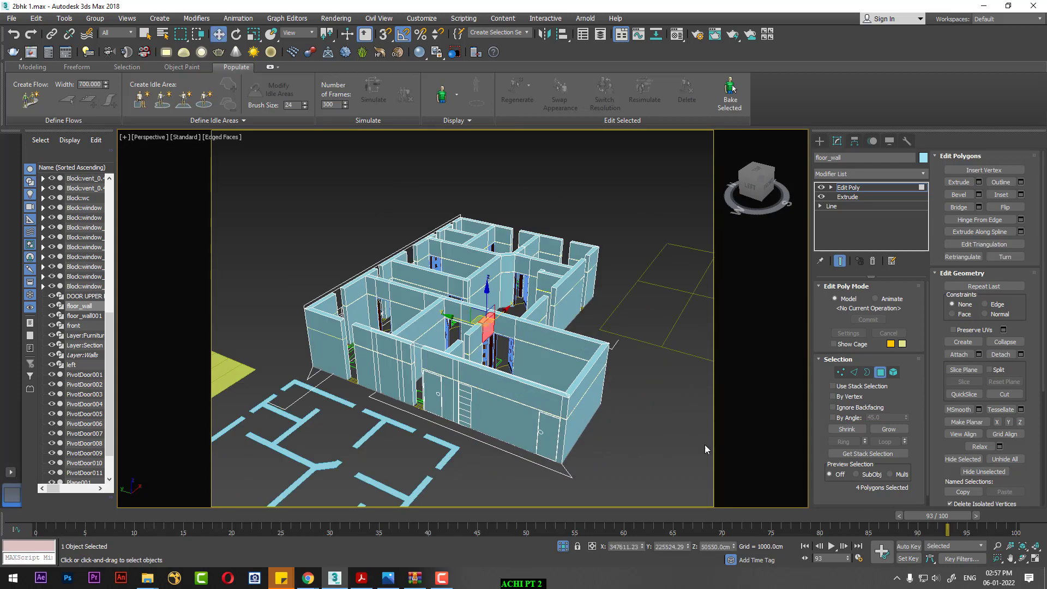
pyautogui.click(998, 546)
pyautogui.moveTo(665, 454); pyautogui.dragTo(656, 453)
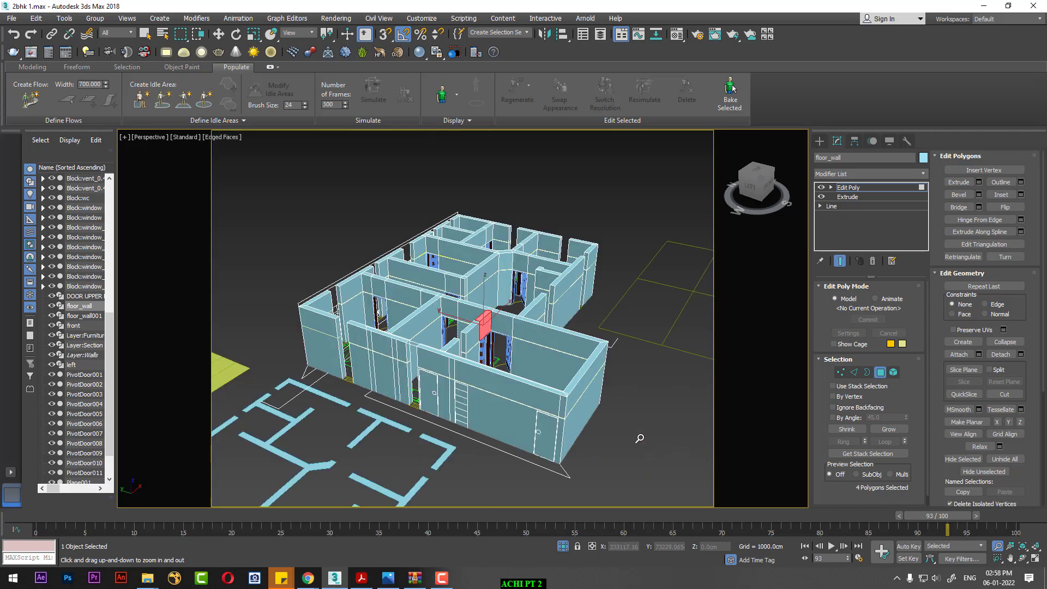
pyautogui.moveTo(640, 438); pyautogui.dragTo(681, 446, button='middle')
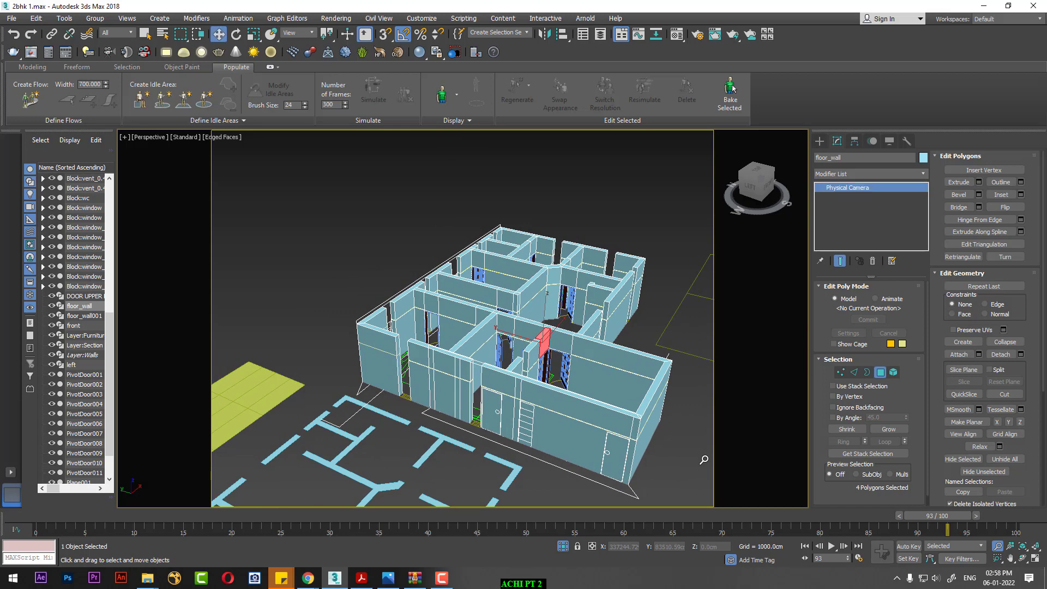
pyautogui.hotkey('ctrl', 'c')
# Dolly and truck the camera closer to the walls with a 55° field of view
pyautogui.click(1000, 549)
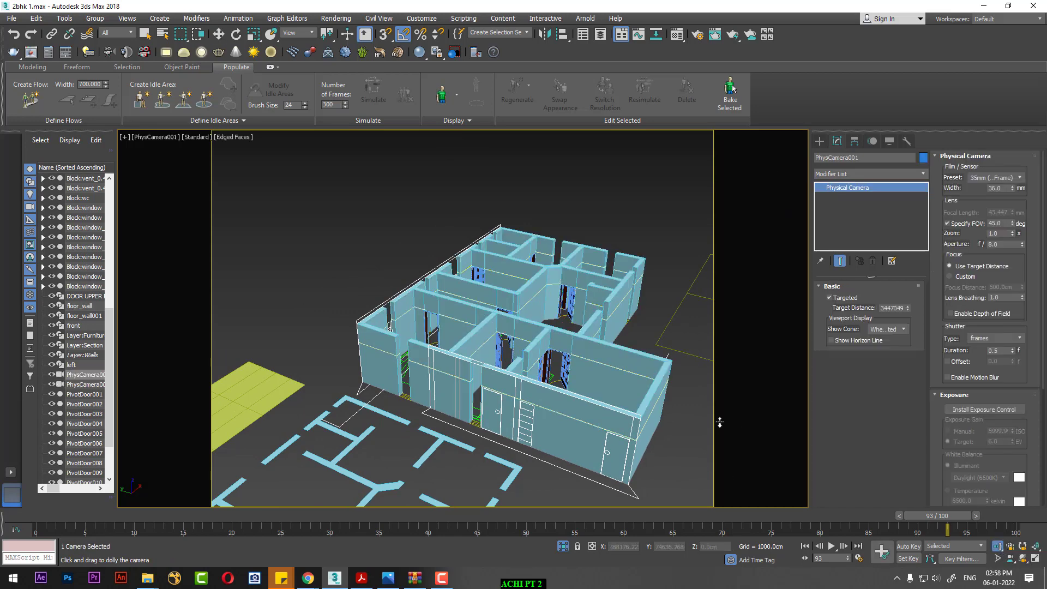
pyautogui.moveTo(691, 414); pyautogui.dragTo(682, 413)
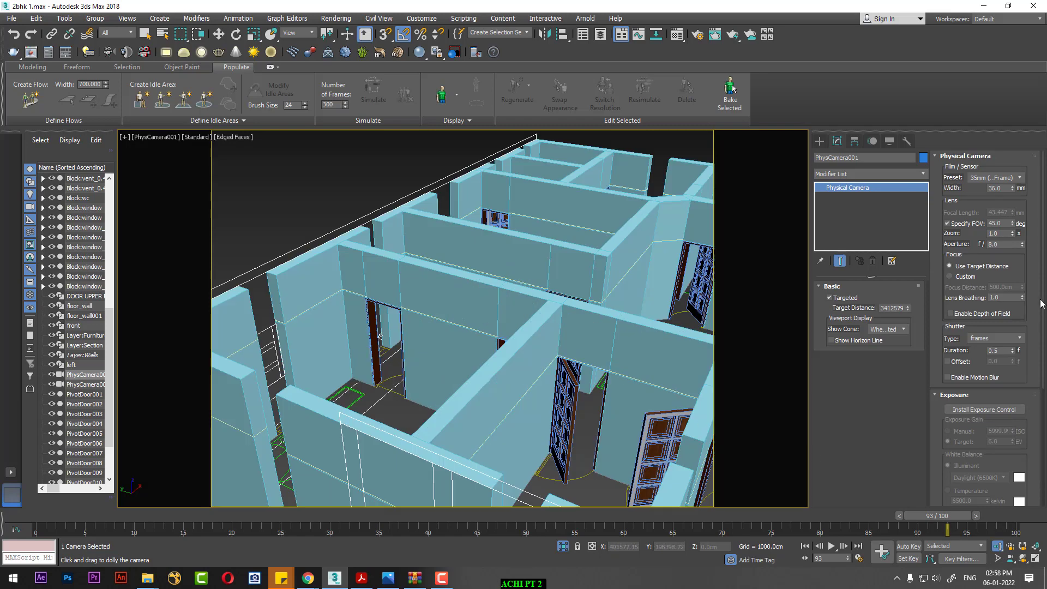
pyautogui.click(1012, 225)
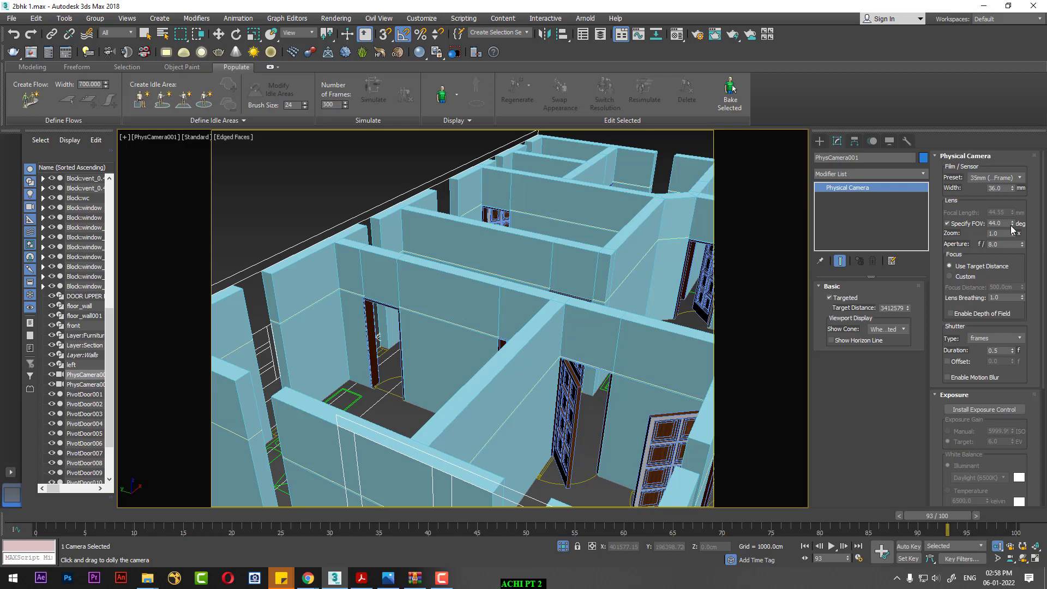
pyautogui.moveTo(1010, 226); pyautogui.dragTo(1012, 221)
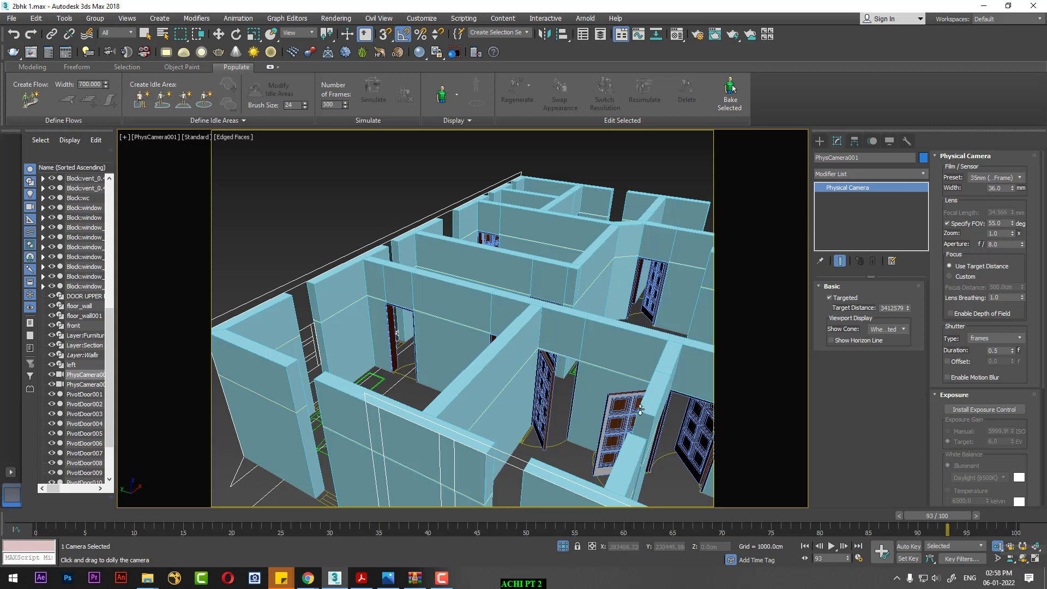
pyautogui.rightClick(609, 354)
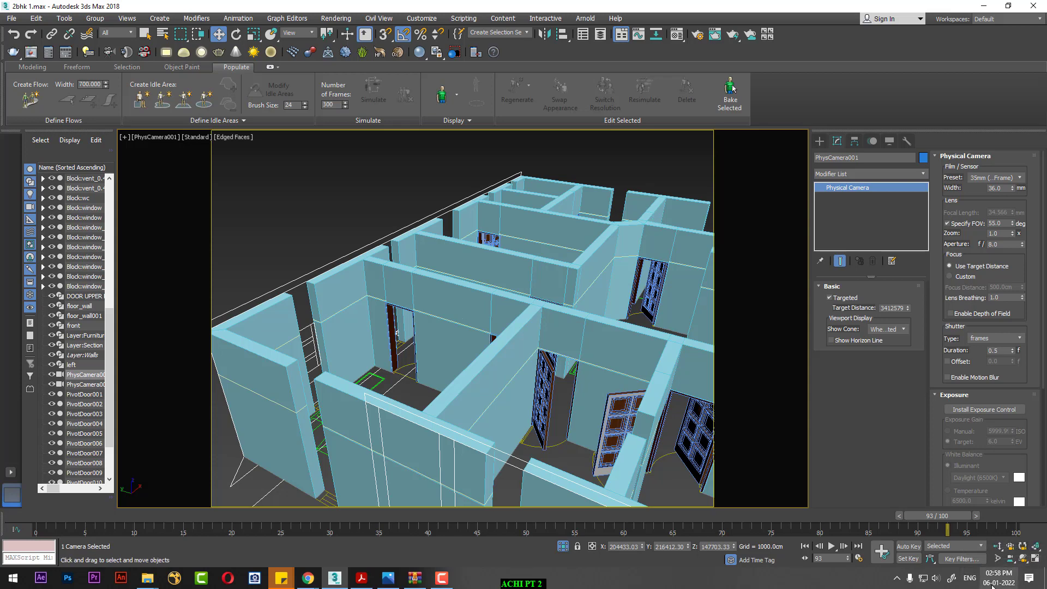
pyautogui.click(1010, 560)
pyautogui.moveTo(616, 366); pyautogui.dragTo(615, 366)
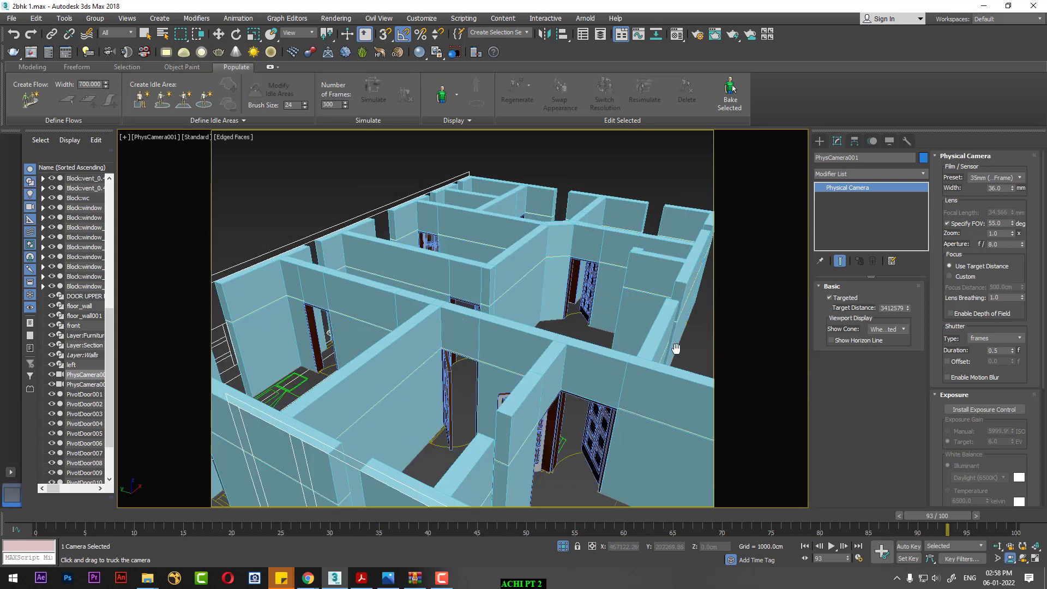
pyautogui.press('w')
# Test-render the camera view in V-Ray, then pick an empty Material Editor slot
pyautogui.hotkey('shift', 'q')
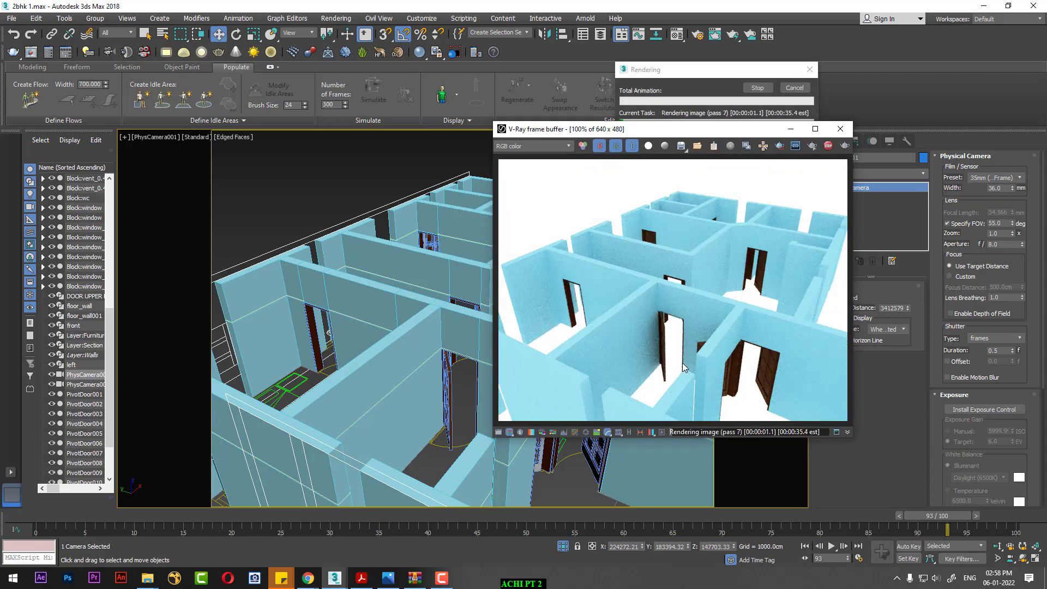
pyautogui.click(829, 145)
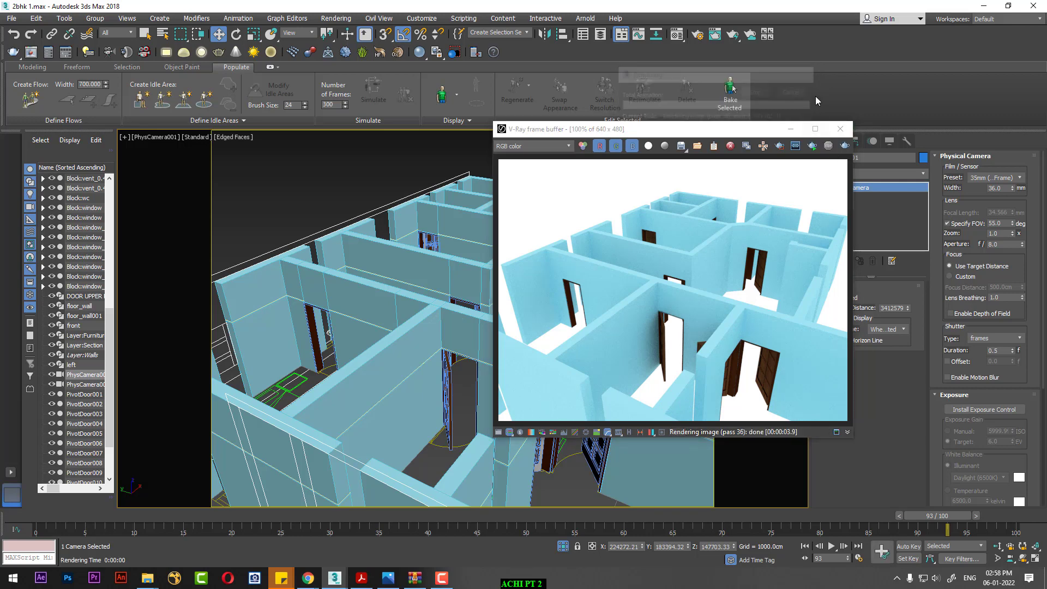
pyautogui.click(842, 132)
pyautogui.rightClick(437, 228)
pyautogui.click(437, 228)
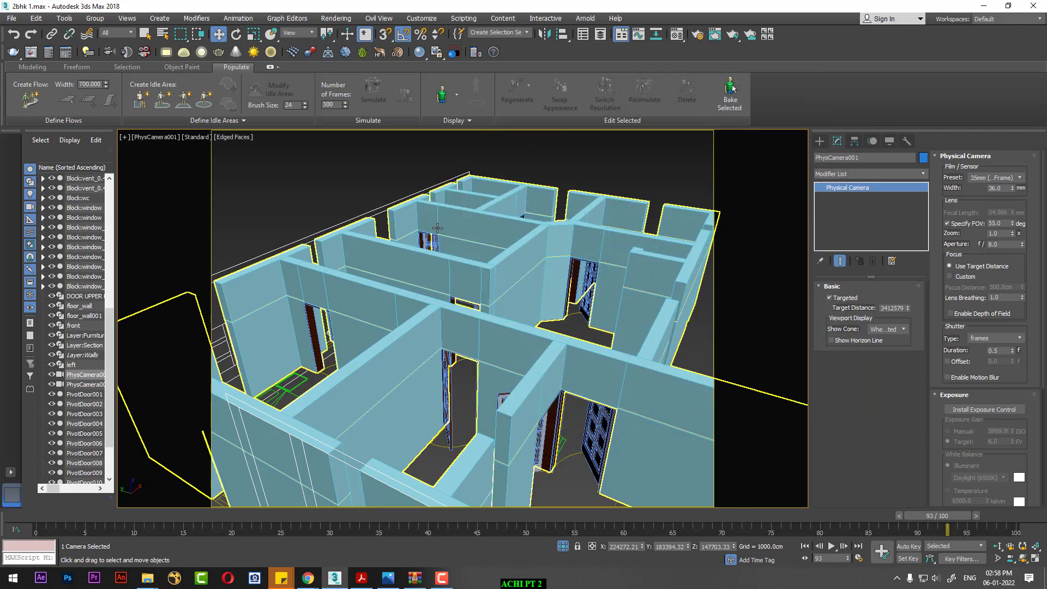
pyautogui.press('m')
pyautogui.click(262, 246)
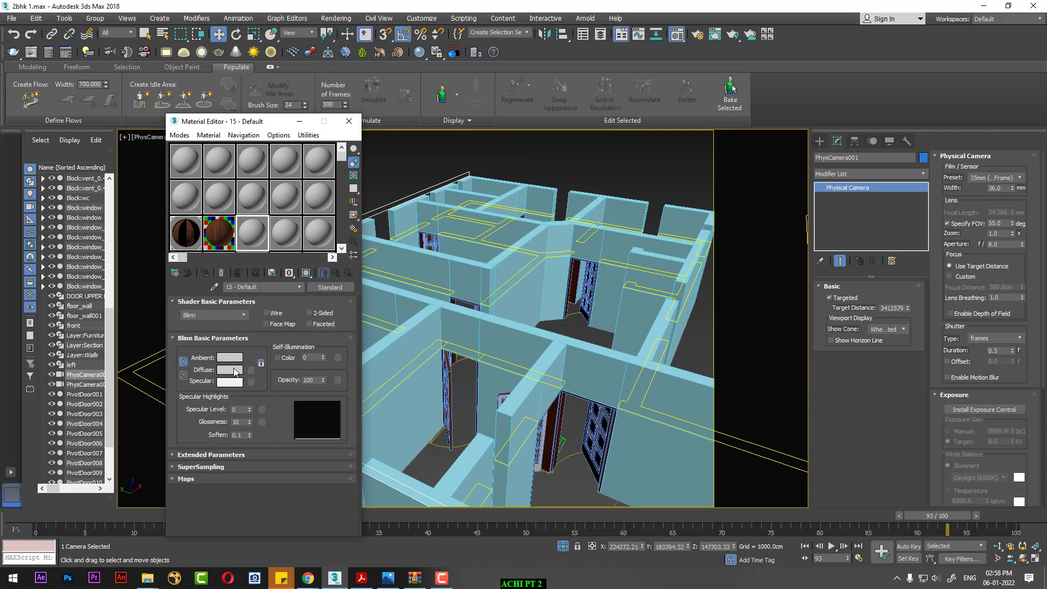
# Give the material a tan diffuse colour (204, 146, 99) and assign it to floor_wall
pyautogui.click(229, 370)
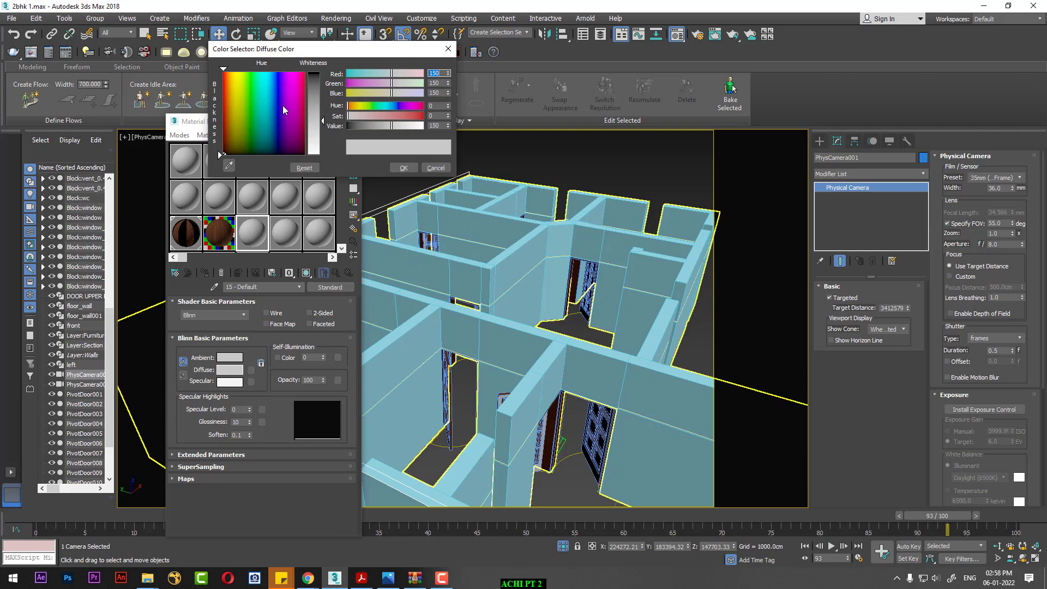
pyautogui.click(230, 100)
pyautogui.moveTo(314, 123); pyautogui.dragTo(314, 84)
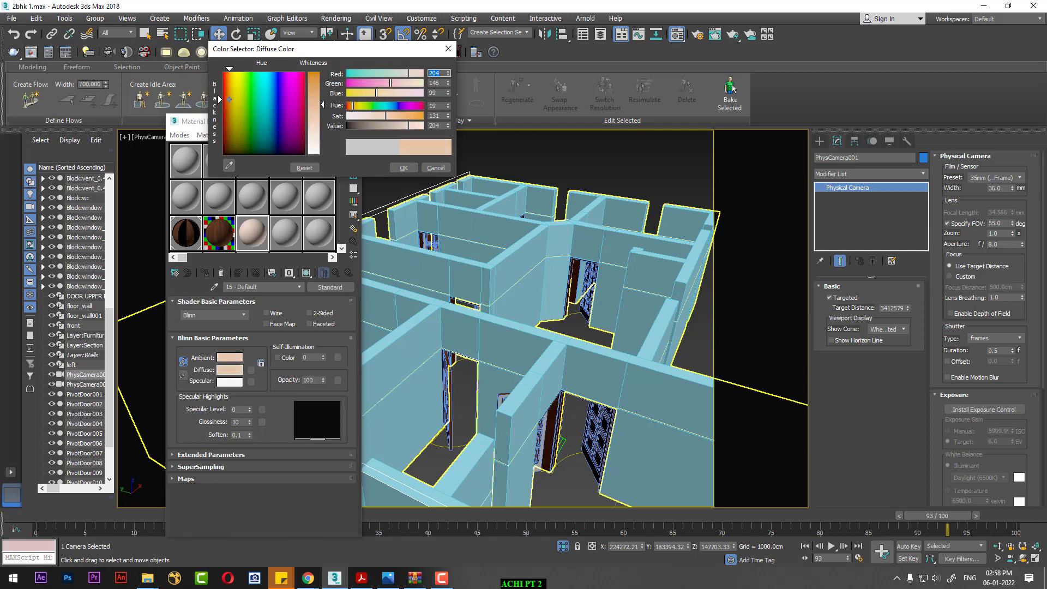
pyautogui.click(404, 170)
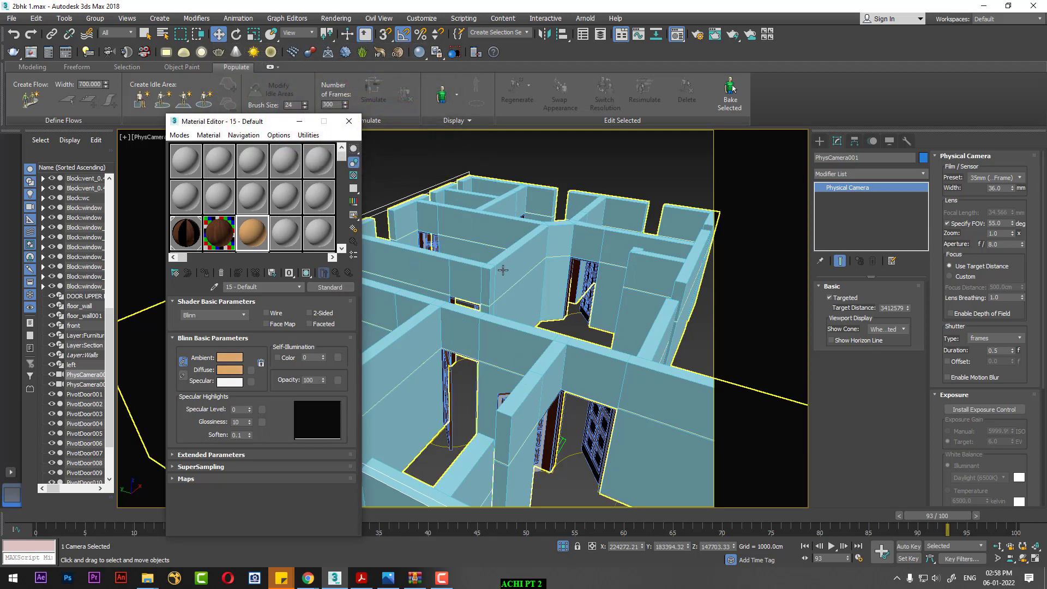
pyautogui.click(498, 267)
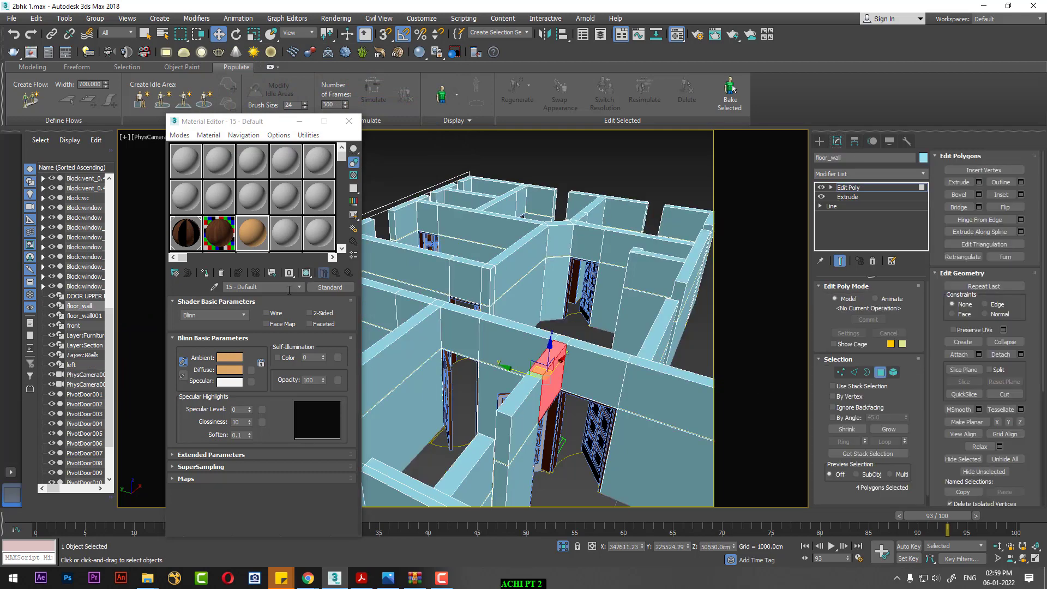
pyautogui.click(204, 273)
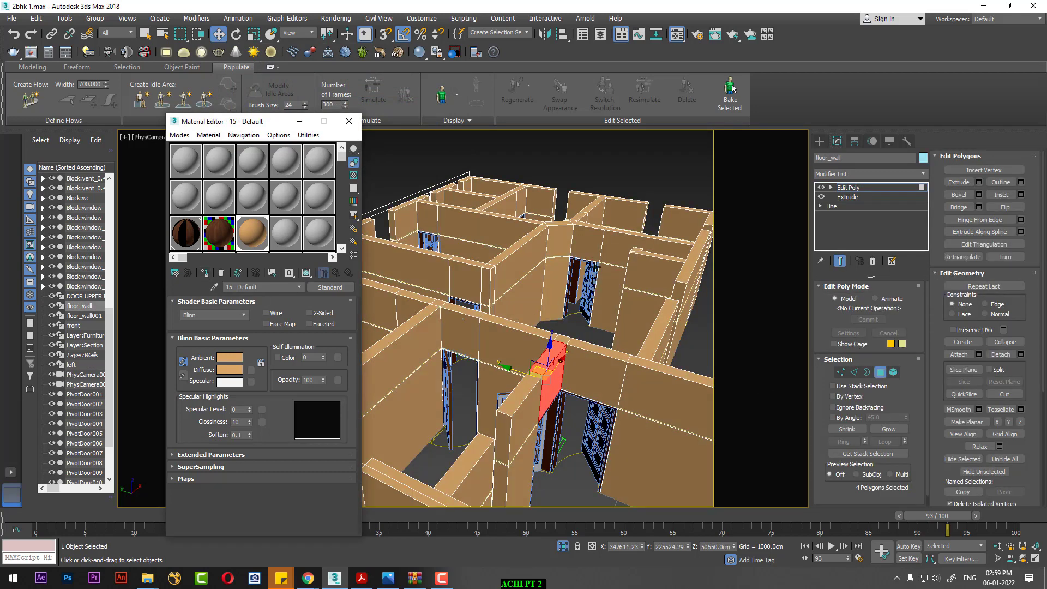
pyautogui.click(607, 192)
pyautogui.rightClick(588, 217)
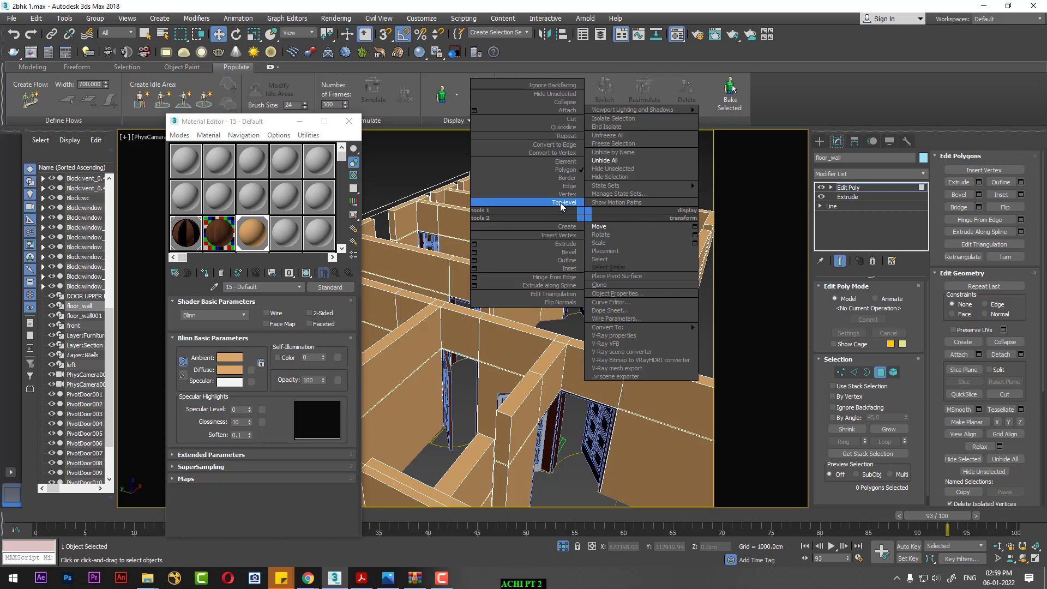
# Exit face editing, deselect floor_wall, and V-Ray render the tan-walled camera view
pyautogui.click(494, 201)
pyautogui.click(633, 176)
pyautogui.hotkey('shift', 'q')
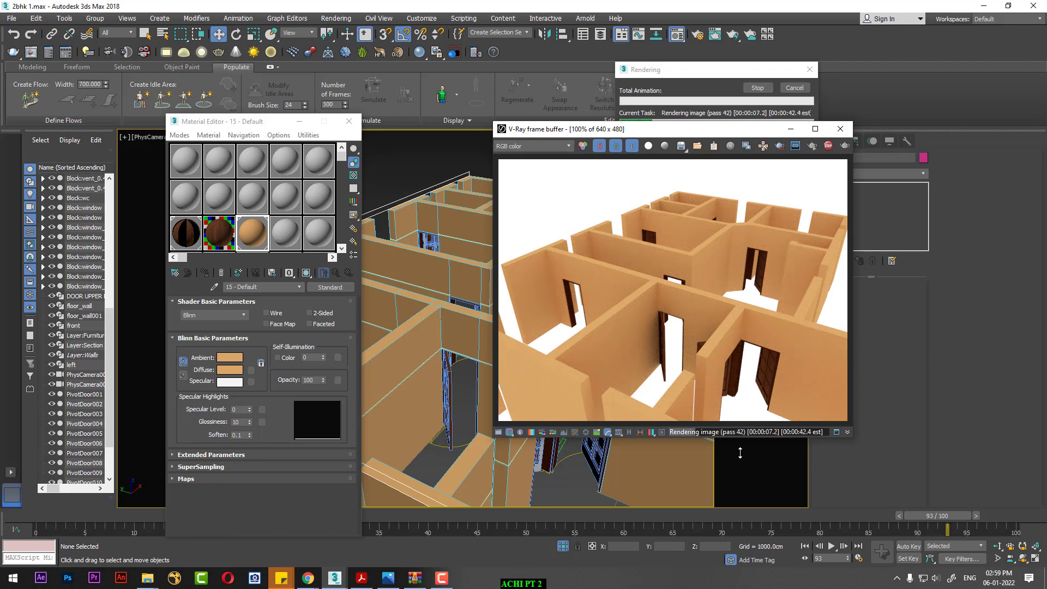
pyautogui.click(441, 578)
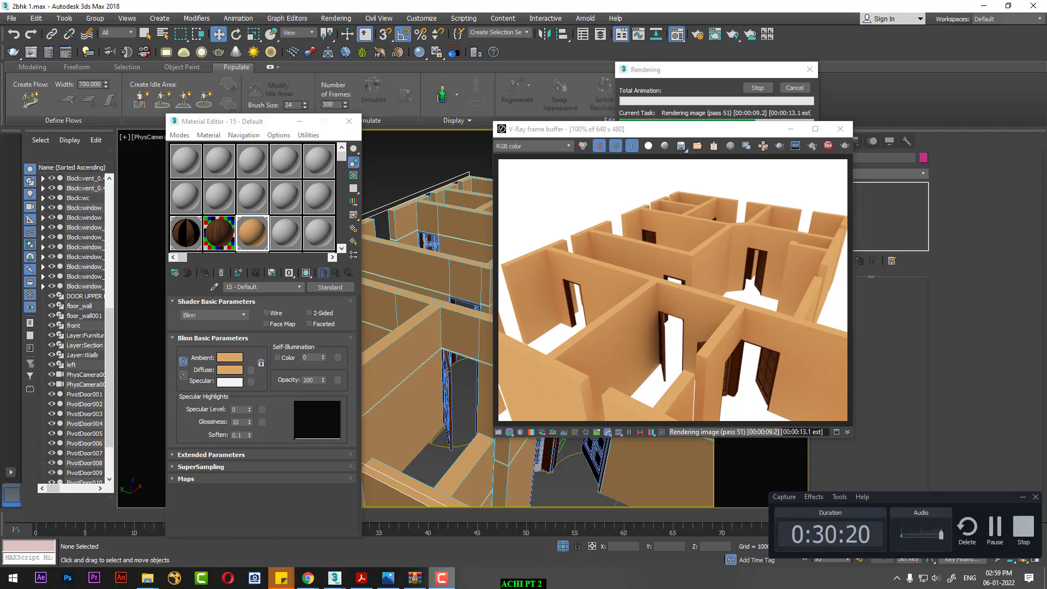